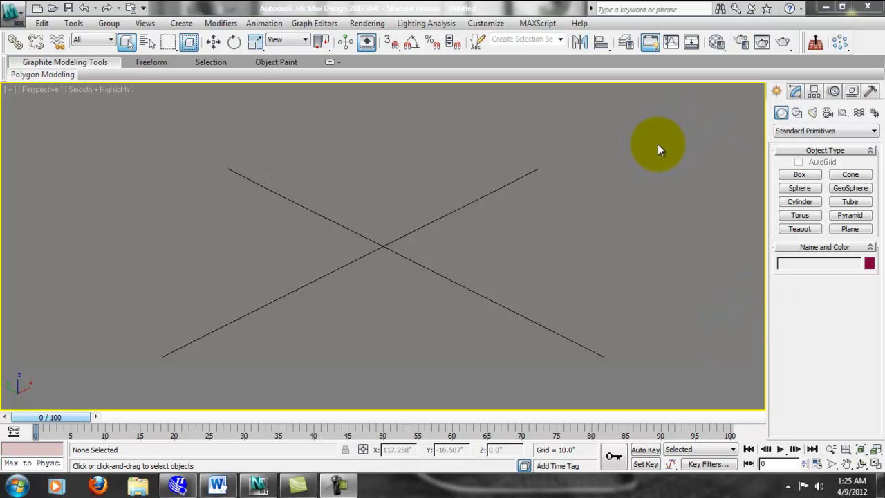
{"action": "left_click", "coordinate": [487, 248]}
{"action": "scroll", "coordinate": [466, 240], "scroll_direction": "down", "scroll_amount": 3}
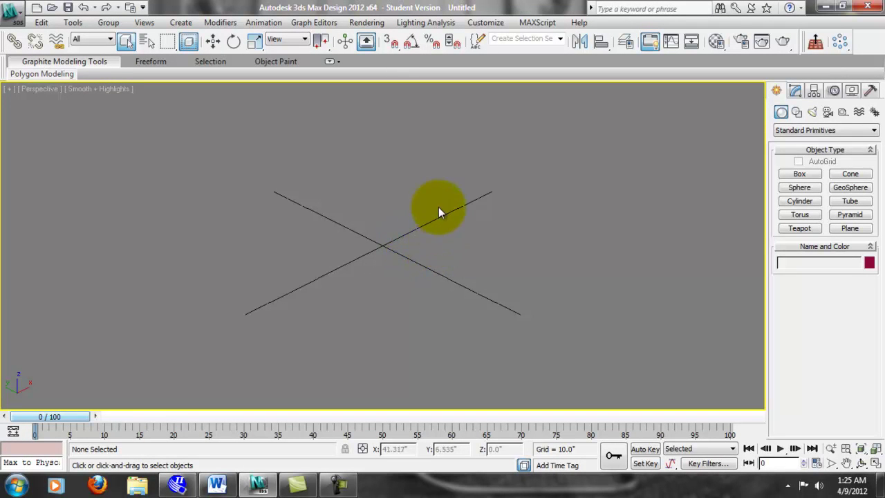
{"action": "scroll", "coordinate": [399, 216], "scroll_direction": "down", "scroll_amount": 3}
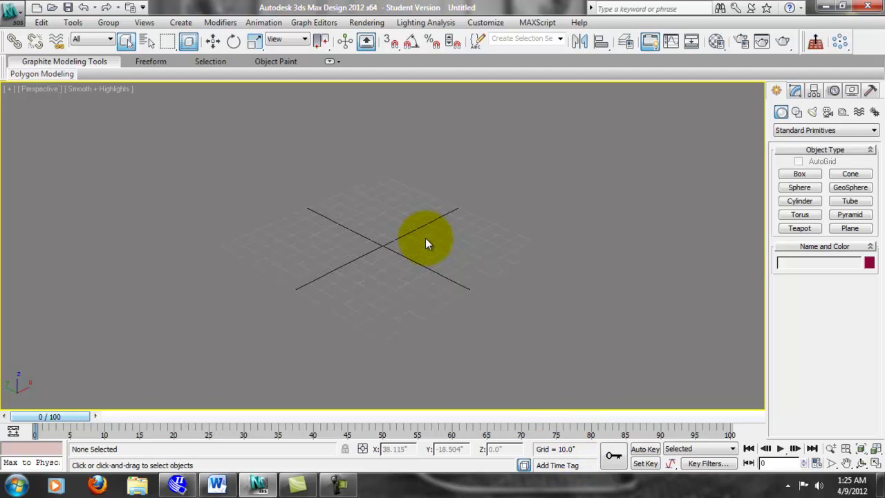
{"action": "left_click", "coordinate": [486, 22]}
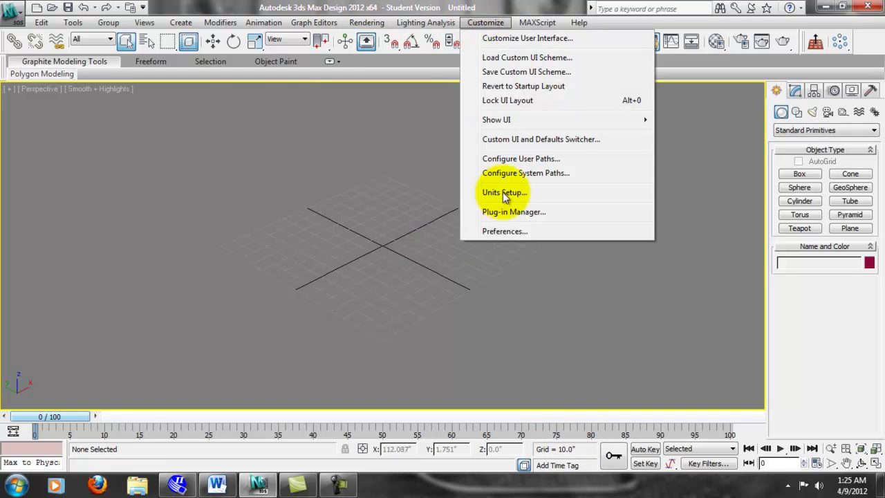
{"action": "left_click", "coordinate": [173, 8]}
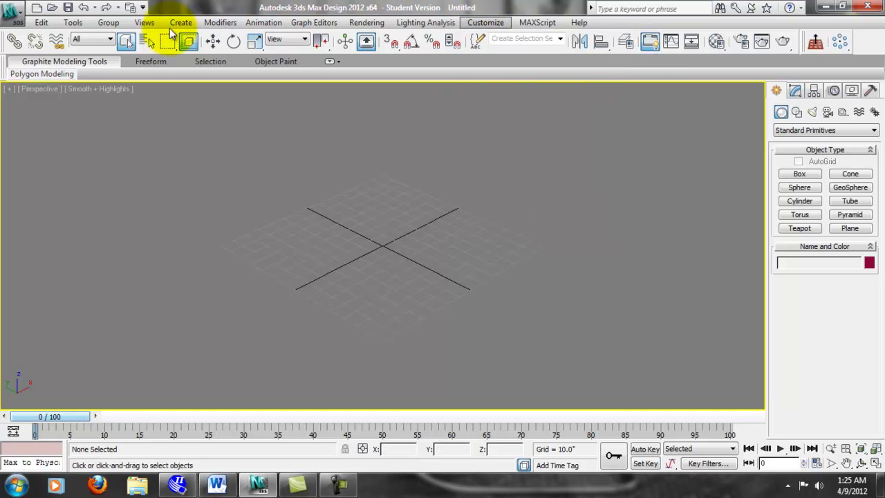
{"action": "left_click", "coordinate": [144, 22]}
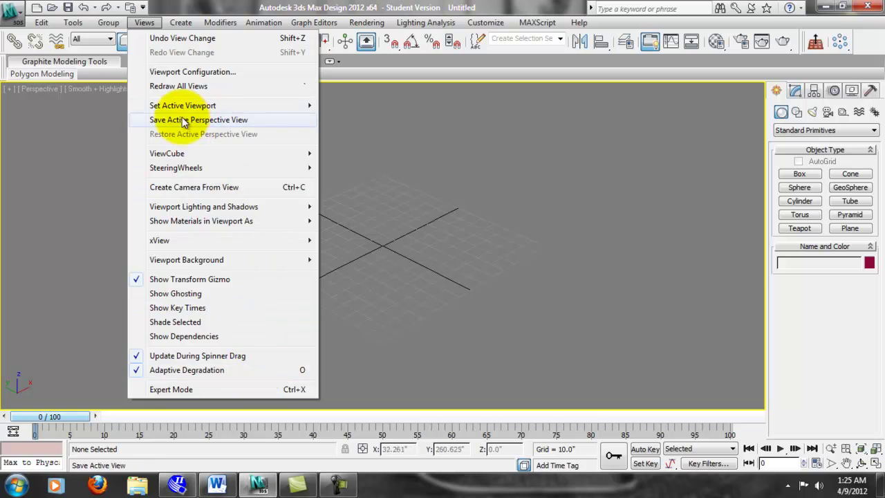
- Set the home grid spacing to 12 inches in the grid and snap settings
{"action": "left_click", "coordinate": [77, 27]}
{"action": "left_click", "coordinate": [75, 24]}
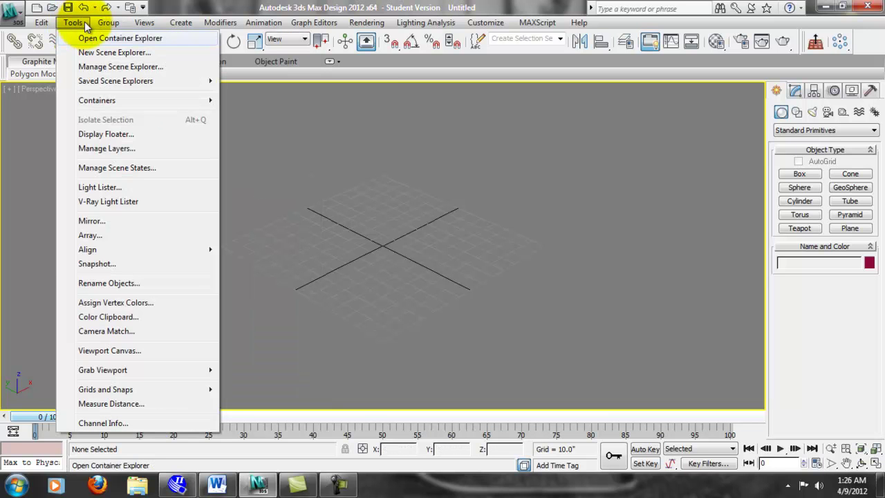
{"action": "mouse_move", "coordinate": [169, 391]}
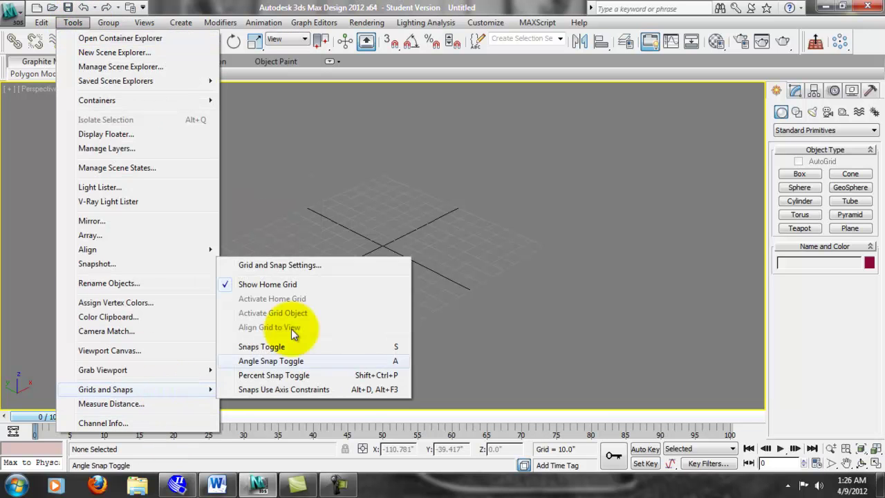
{"action": "left_click", "coordinate": [293, 264]}
{"action": "left_click", "coordinate": [454, 172]}
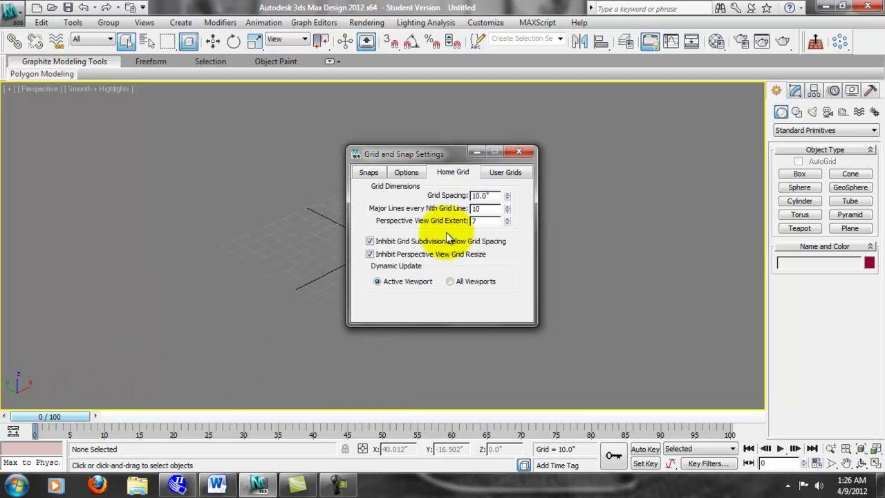
{"action": "left_click_drag", "start_coordinate": [484, 196], "coordinate": [418, 195]}
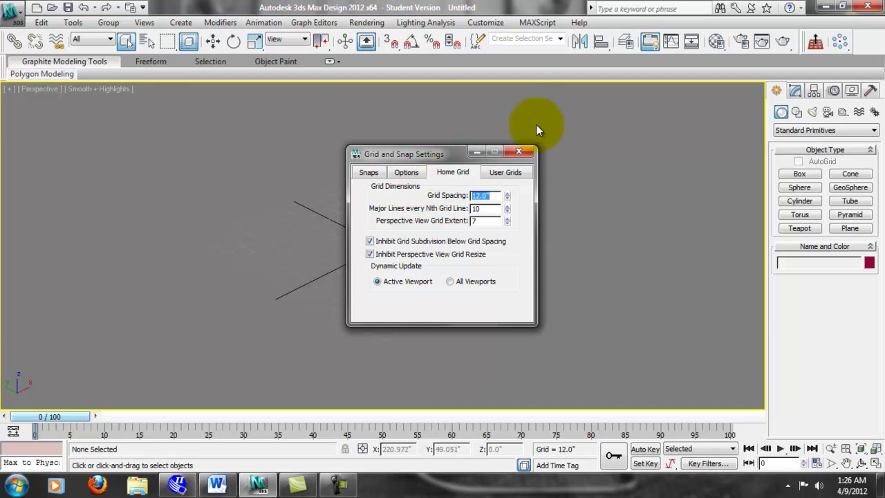
{"action": "left_click", "coordinate": [519, 151]}
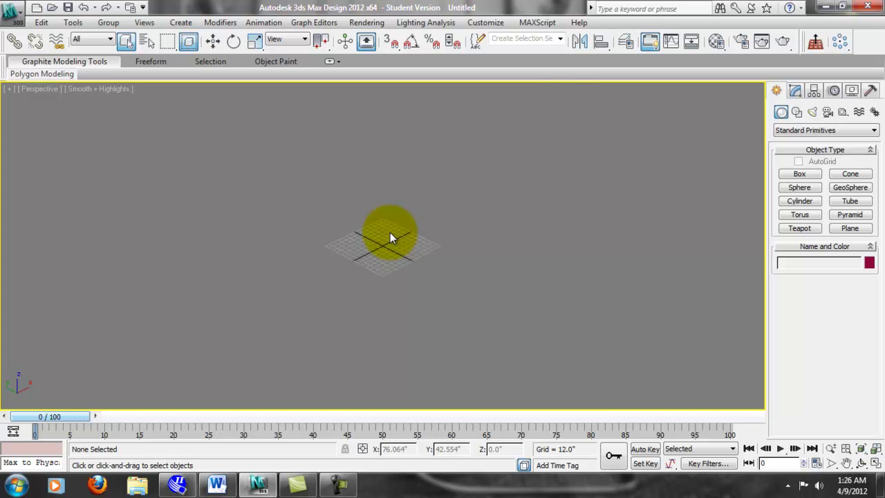
- Create a box about 733 inches long, 473 inches wide and 364 inches high over the home grid
{"action": "left_click", "coordinate": [800, 174]}
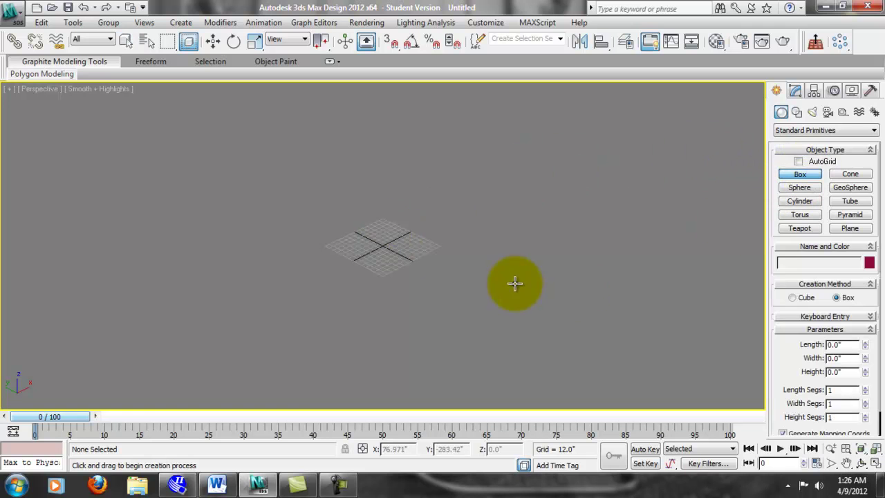
{"action": "left_click_drag", "start_coordinate": [340, 202], "coordinate": [446, 475]}
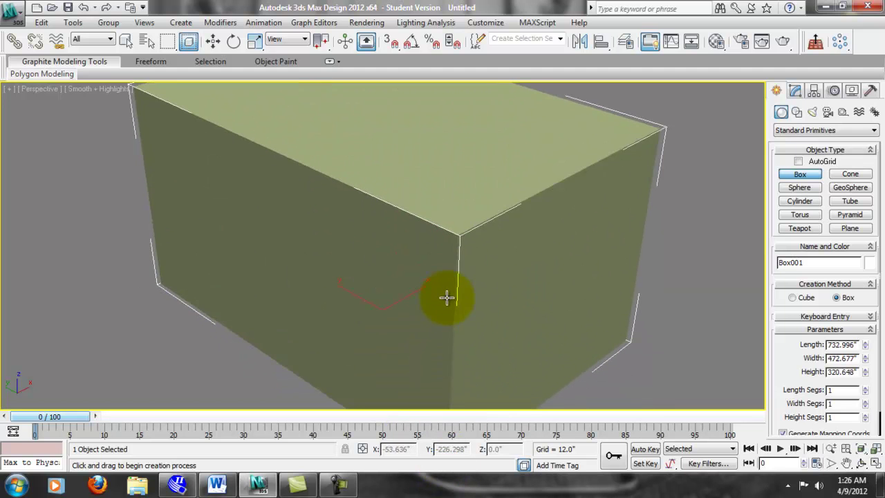
{"action": "left_click", "coordinate": [443, 312]}
{"action": "middle_click_drag", "start_coordinate": [457, 302], "coordinate": [535, 255]}
{"action": "scroll", "coordinate": [553, 239], "scroll_direction": "down", "scroll_amount": 3}
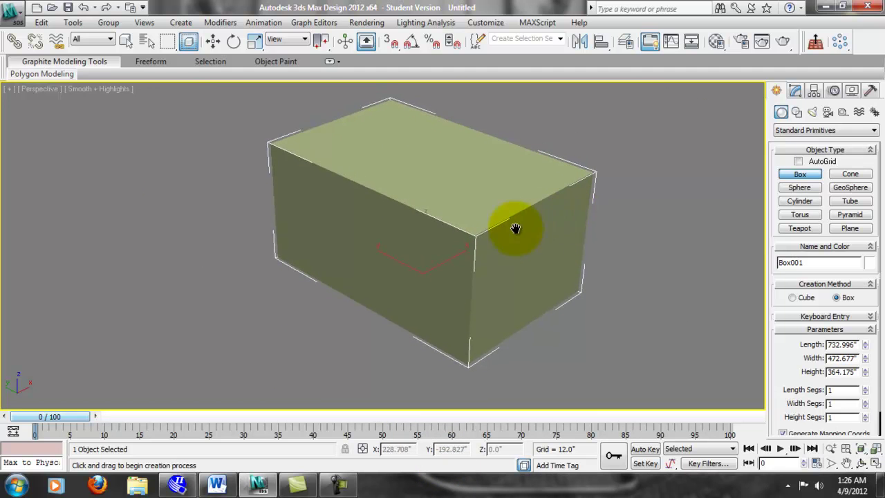
- Change the display units to US Standard Fractional Feet with 1/32 precision
{"action": "left_click", "coordinate": [484, 23]}
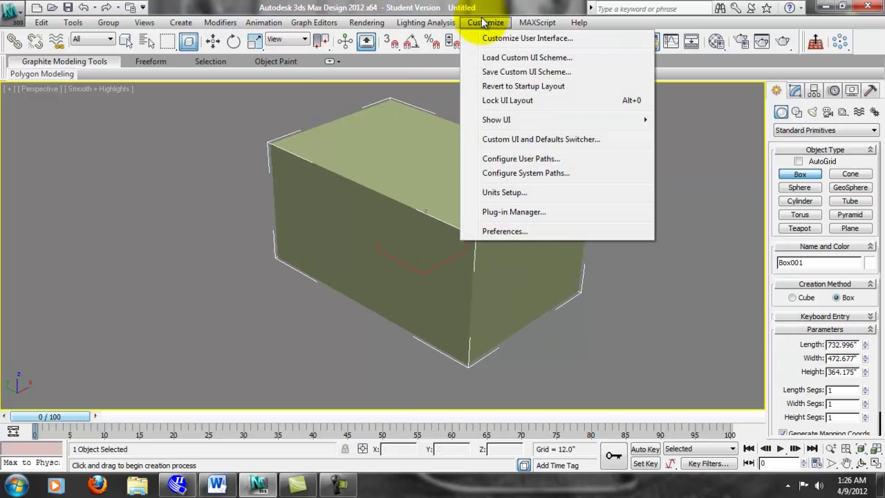
{"action": "left_click", "coordinate": [533, 195]}
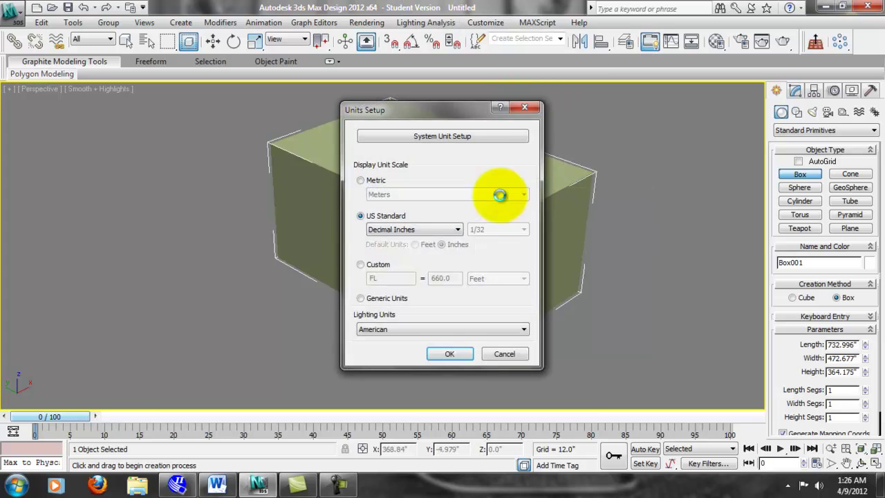
{"action": "left_click", "coordinate": [422, 228]}
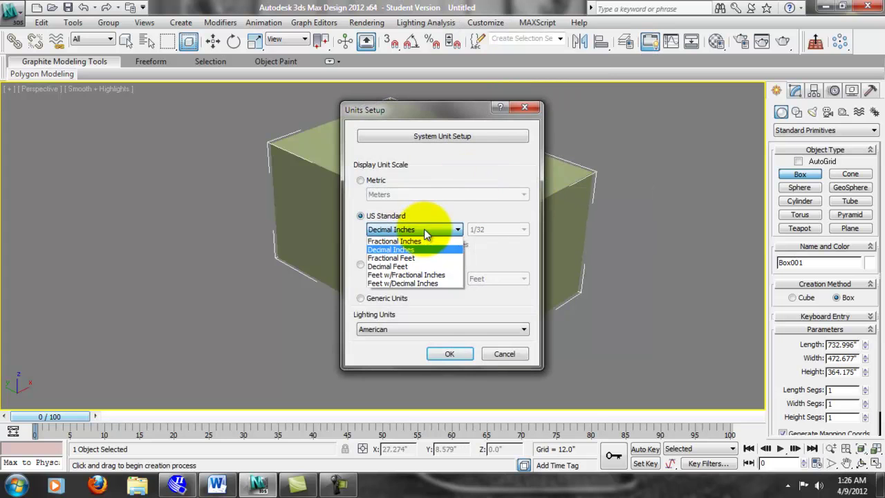
{"action": "left_click", "coordinate": [399, 258]}
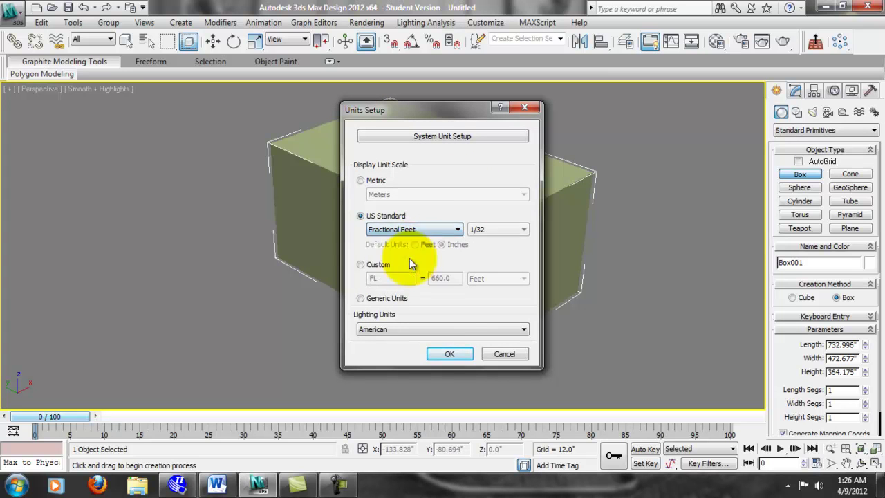
{"action": "left_click", "coordinate": [465, 357]}
- Set the box's height to 12 feet
{"action": "middle_click_drag", "start_coordinate": [540, 203], "coordinate": [574, 212]}
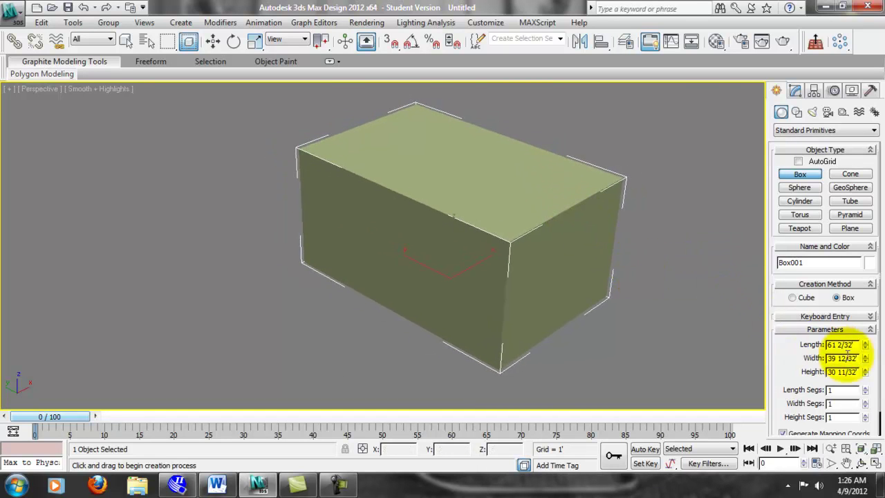
{"action": "left_click_drag", "start_coordinate": [857, 371], "coordinate": [761, 356]}
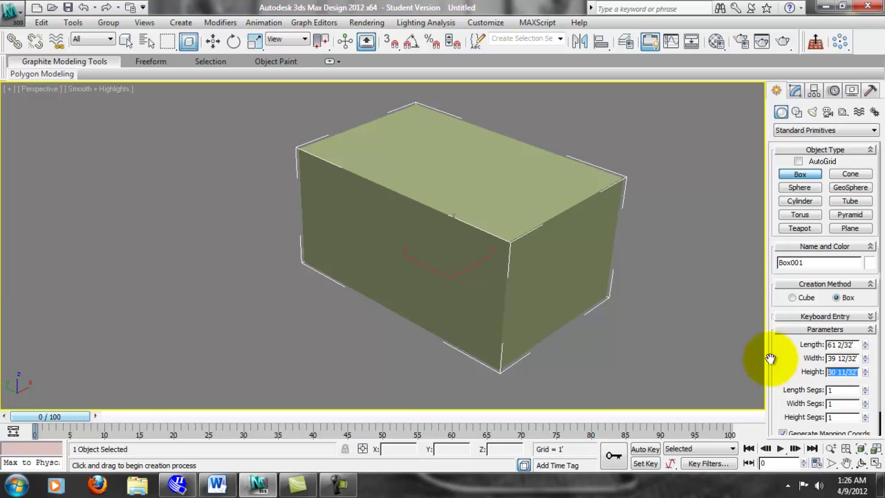
{"action": "type", "text": "1"}
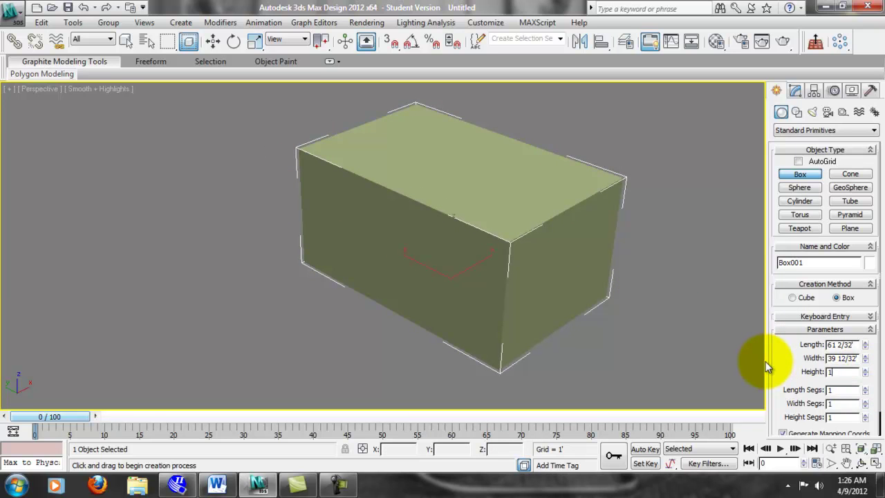
{"action": "type", "text": "2"}
{"action": "key", "text": "Return"}
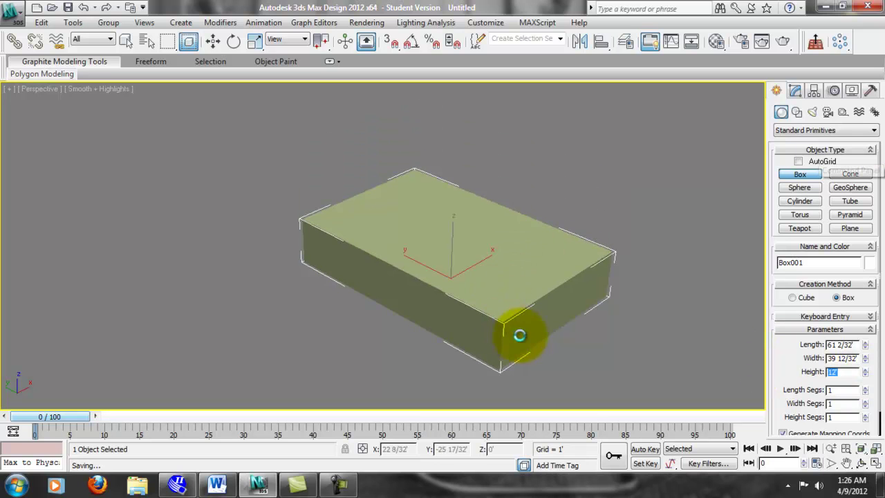
- Resize the box to about 39 2/32' long, 29 29/32' wide and 12 3/32' high
{"action": "scroll", "coordinate": [637, 313], "scroll_direction": "up", "scroll_amount": 1}
{"action": "middle_click_drag", "start_coordinate": [581, 332], "coordinate": [587, 313]}
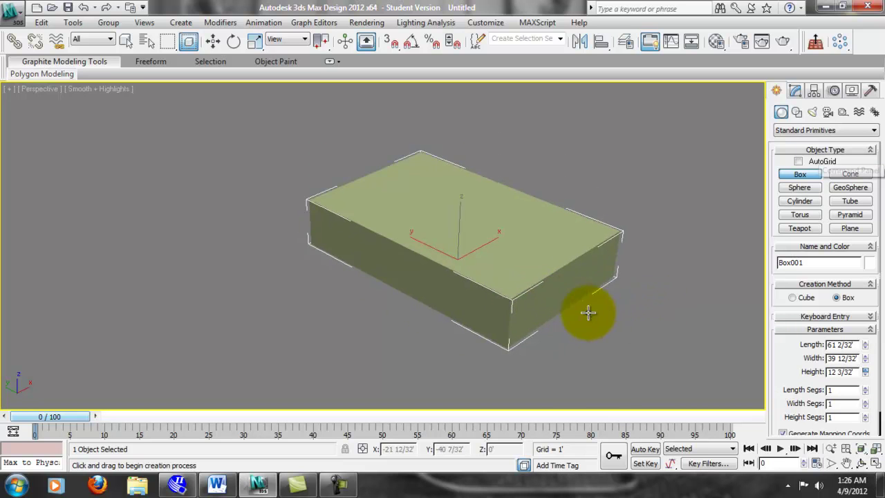
{"action": "scroll", "coordinate": [589, 313], "scroll_direction": "up", "scroll_amount": 2}
{"action": "middle_click_drag", "start_coordinate": [669, 335], "coordinate": [518, 301]}
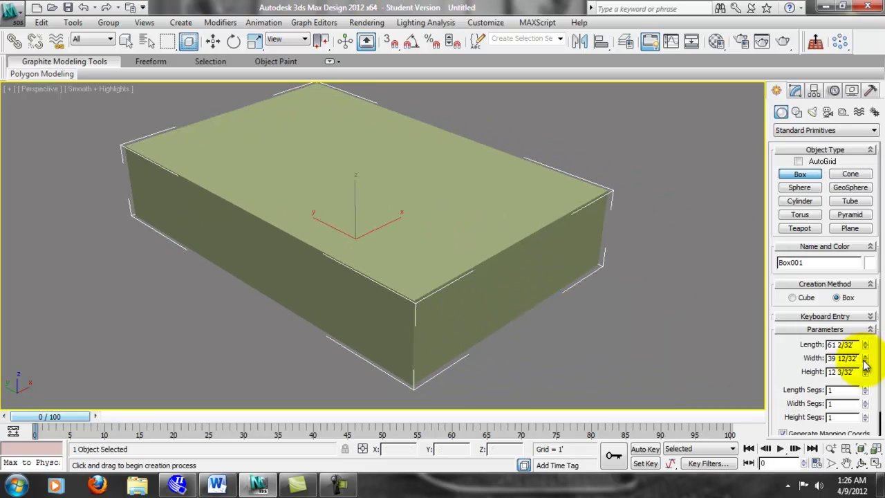
{"action": "mouse_move", "coordinate": [868, 367]}
{"action": "left_mouse_down"}
{"action": "mouse_move", "coordinate": [867, 356]}
{"action": "mouse_move", "coordinate": [867, 366]}
{"action": "left_mouse_up"}
{"action": "middle_click_drag", "start_coordinate": [454, 237], "coordinate": [482, 233]}
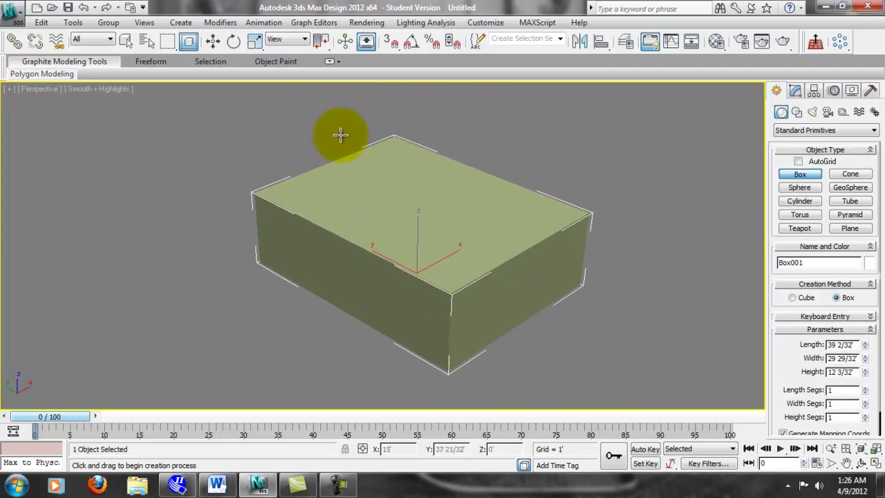
- Turn on Edged Faces shading in the perspective viewport
{"action": "left_click", "coordinate": [119, 92]}
{"action": "left_click", "coordinate": [159, 158]}
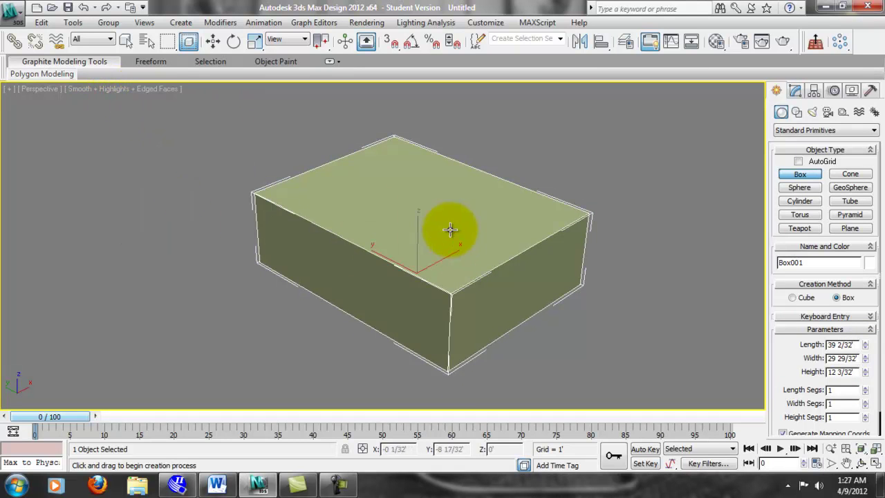
{"action": "middle_click_drag", "start_coordinate": [396, 235], "coordinate": [453, 227]}
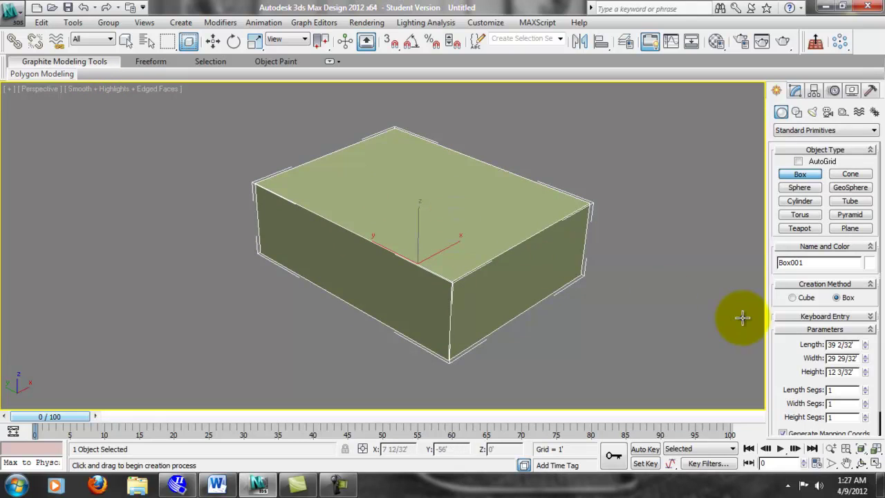
- Set the box's length segments to 10
{"action": "double_click", "coordinate": [856, 374]}
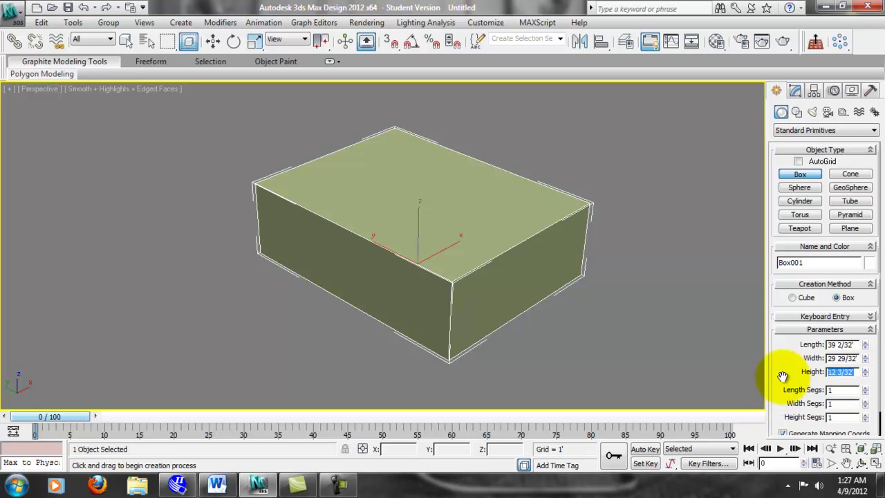
{"action": "scroll", "coordinate": [770, 373], "scroll_direction": "down", "scroll_amount": 2}
{"action": "middle_click_drag", "start_coordinate": [498, 218], "coordinate": [493, 234]}
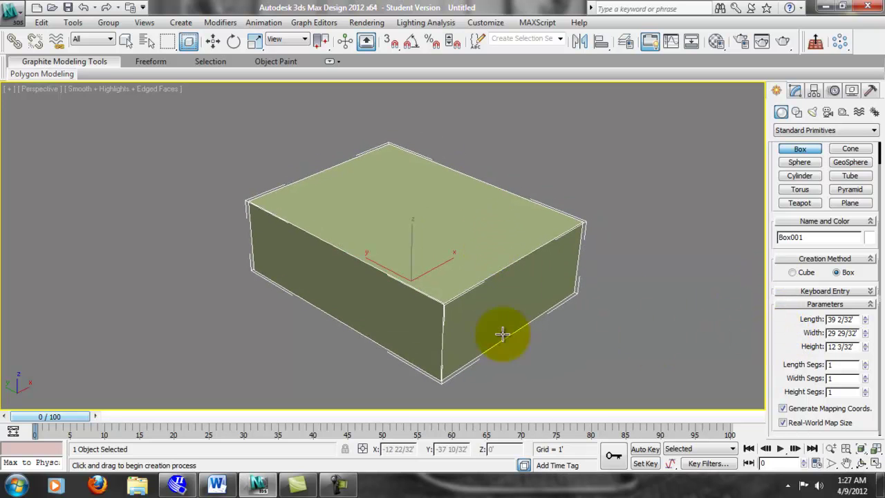
{"action": "middle_click_drag", "start_coordinate": [459, 313], "coordinate": [466, 276], "text": "alt"}
{"action": "scroll", "coordinate": [466, 276], "scroll_direction": "up", "scroll_amount": 3}
{"action": "middle_click_drag", "start_coordinate": [477, 235], "coordinate": [495, 211], "text": "alt"}
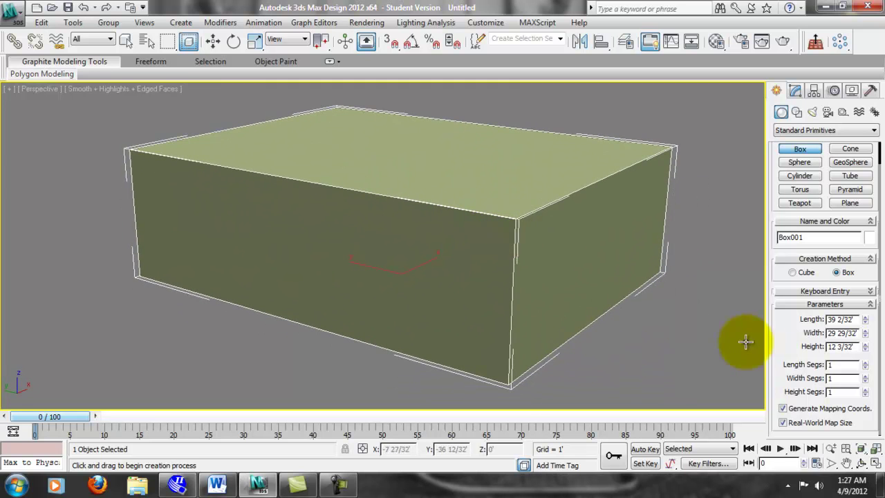
{"action": "left_click", "coordinate": [865, 364]}
{"action": "left_click", "coordinate": [864, 364]}
{"action": "left_click", "coordinate": [864, 364]}
{"action": "left_click", "coordinate": [865, 364]}
{"action": "left_click", "coordinate": [865, 363]}
{"action": "left_click", "coordinate": [864, 364]}
{"action": "left_click", "coordinate": [865, 363]}
{"action": "left_click", "coordinate": [864, 364]}
{"action": "left_click", "coordinate": [865, 363]}
- Set the box's width segments to 7
{"action": "left_click", "coordinate": [865, 377]}
{"action": "left_click", "coordinate": [865, 377]}
{"action": "left_click", "coordinate": [864, 377]}
{"action": "left_click", "coordinate": [865, 377]}
{"action": "left_click", "coordinate": [864, 377]}
{"action": "middle_click_drag", "start_coordinate": [757, 356], "coordinate": [705, 337], "text": "alt"}
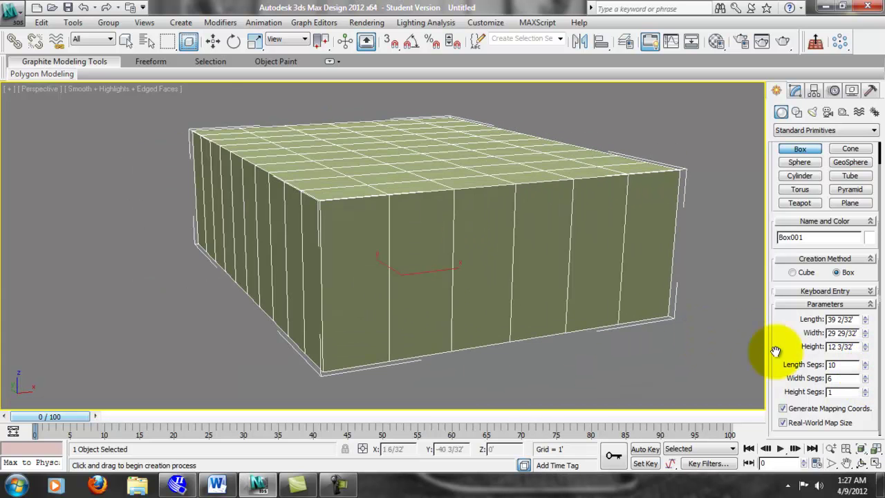
{"action": "left_click", "coordinate": [865, 377]}
- Set the box's height segments to 3
{"action": "middle_click_drag", "start_coordinate": [438, 290], "coordinate": [483, 302], "text": "alt"}
{"action": "middle_click_drag", "start_coordinate": [652, 319], "coordinate": [649, 312]}
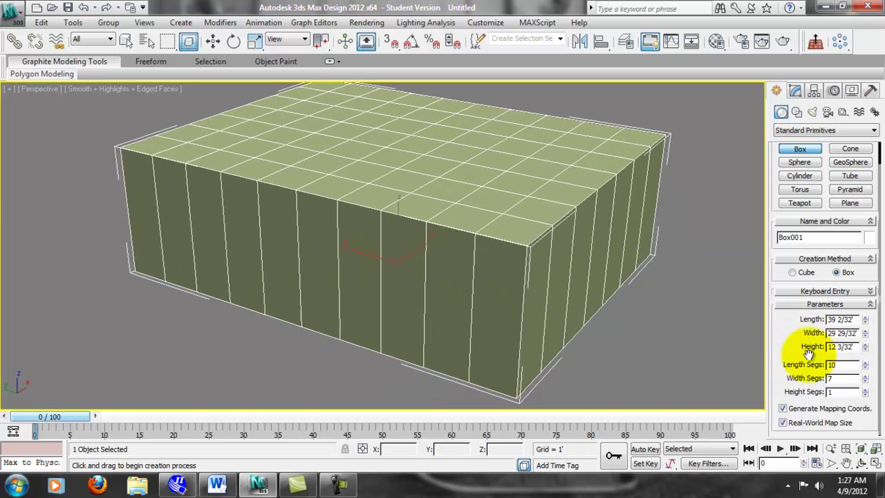
{"action": "left_click", "coordinate": [865, 389]}
{"action": "left_click", "coordinate": [865, 390]}
{"action": "left_click", "coordinate": [865, 389]}
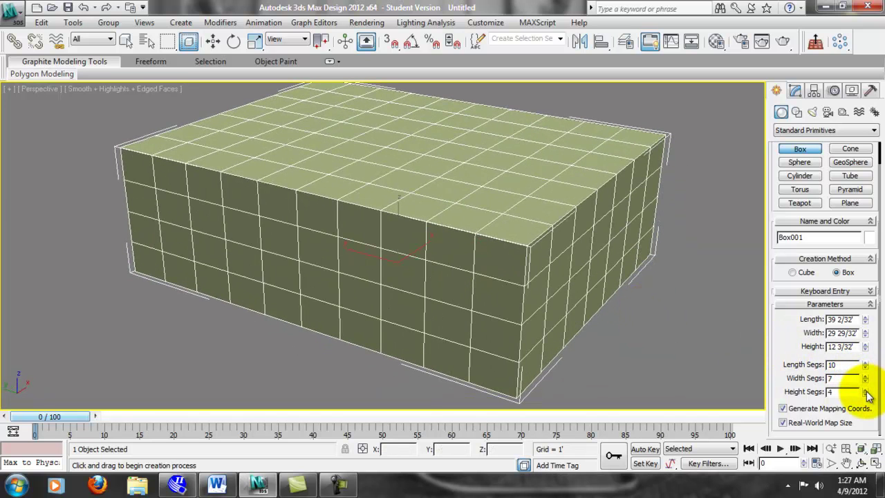
{"action": "left_click", "coordinate": [865, 394]}
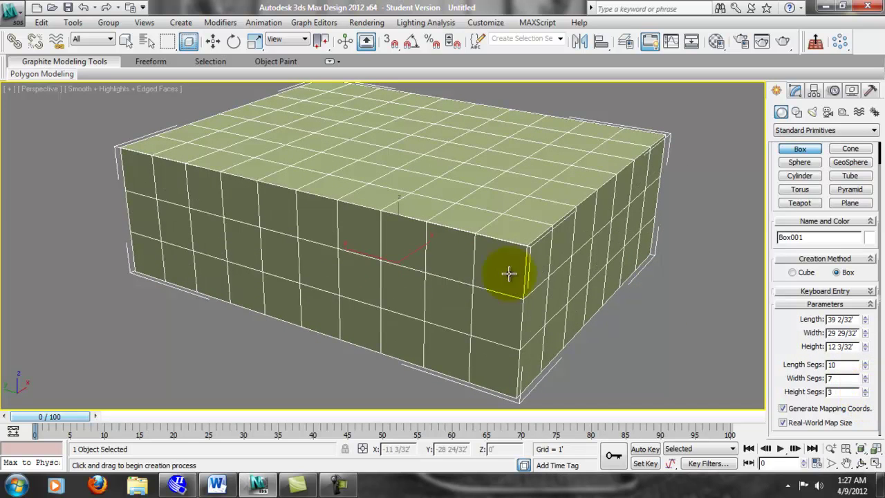
{"action": "middle_click_drag", "start_coordinate": [445, 276], "coordinate": [581, 228], "text": "alt"}
{"action": "left_click", "coordinate": [800, 150]}
{"action": "mouse_move", "coordinate": [703, 191]}
{"action": "middle_mouse_down"}
{"action": "mouse_move", "coordinate": [691, 217]}
{"action": "mouse_move", "coordinate": [708, 188]}
{"action": "middle_mouse_up"}
{"action": "scroll", "coordinate": [672, 208], "scroll_direction": "up", "scroll_amount": 3}
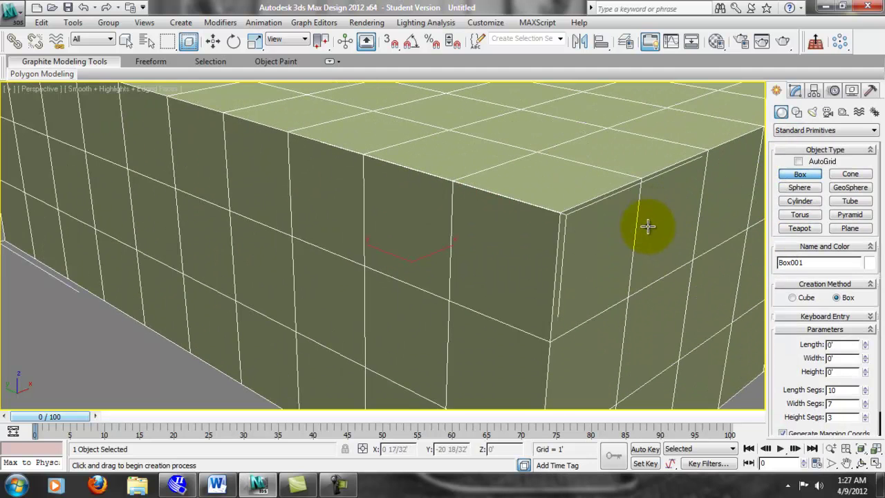
{"action": "scroll", "coordinate": [665, 224], "scroll_direction": "down", "scroll_amount": 5}
{"action": "scroll", "coordinate": [666, 223], "scroll_direction": "up", "scroll_amount": 5}
{"action": "scroll", "coordinate": [677, 188], "scroll_direction": "down", "scroll_amount": 3}
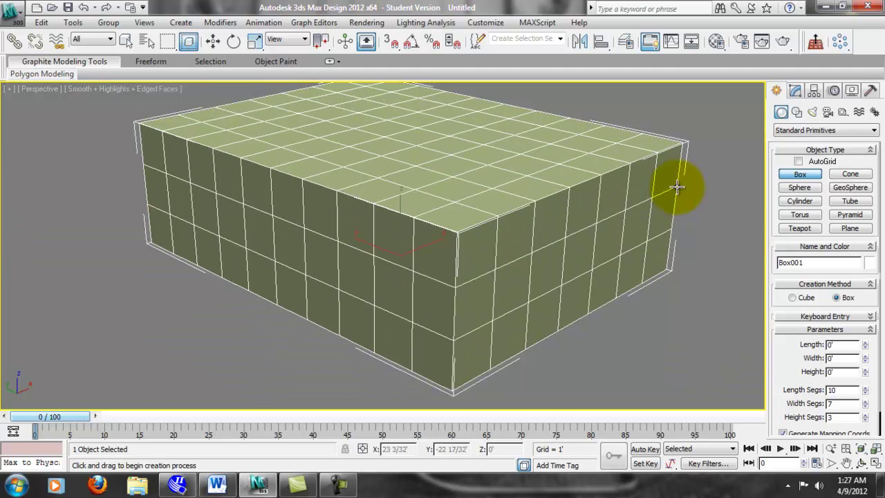
- Examine the segmented box from several angles and distances in the perspective view
{"action": "middle_click_drag", "start_coordinate": [673, 186], "coordinate": [642, 208]}
{"action": "scroll", "coordinate": [640, 205], "scroll_direction": "down", "scroll_amount": 3}
{"action": "scroll", "coordinate": [561, 190], "scroll_direction": "up", "scroll_amount": 3}
{"action": "mouse_move", "coordinate": [549, 197]}
{"action": "middle_mouse_down", "text": "alt"}
{"action": "mouse_move", "coordinate": [562, 184]}
{"action": "mouse_move", "coordinate": [557, 205]}
{"action": "middle_mouse_up", "text": "alt"}
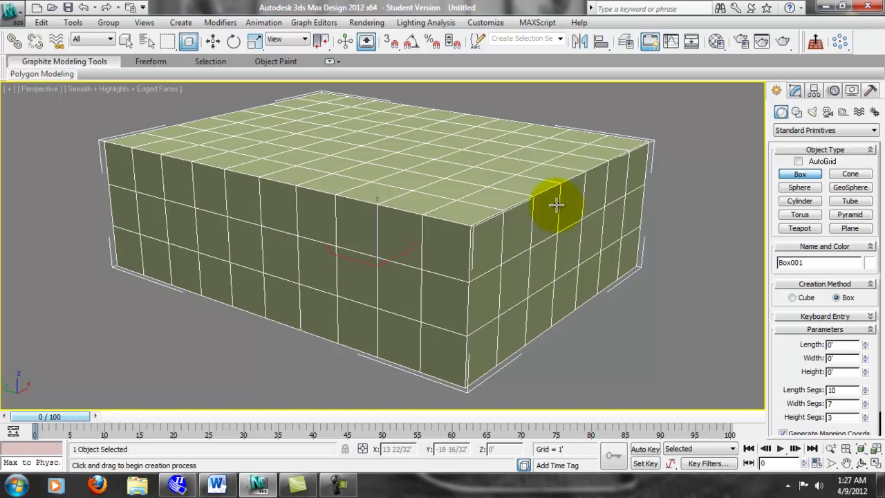
{"action": "scroll", "coordinate": [509, 267], "scroll_direction": "up", "scroll_amount": 10}
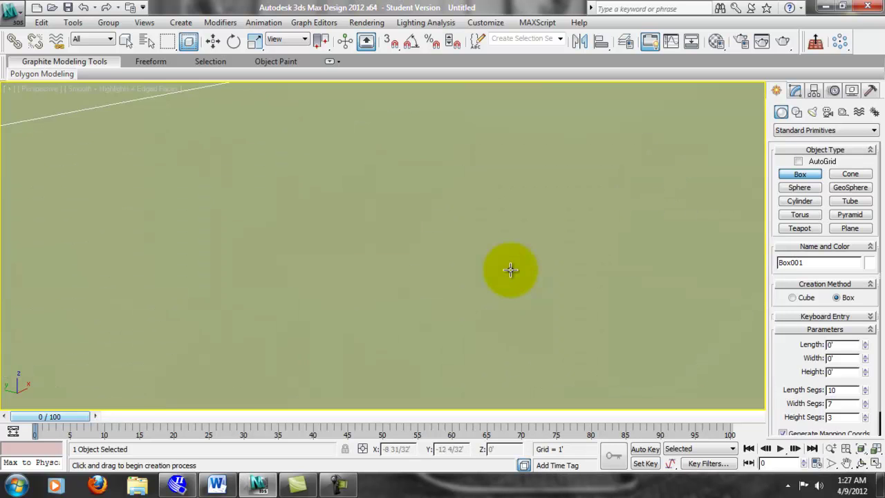
{"action": "middle_click_drag", "start_coordinate": [505, 271], "coordinate": [496, 320]}
{"action": "scroll", "coordinate": [492, 319], "scroll_direction": "down", "scroll_amount": 10}
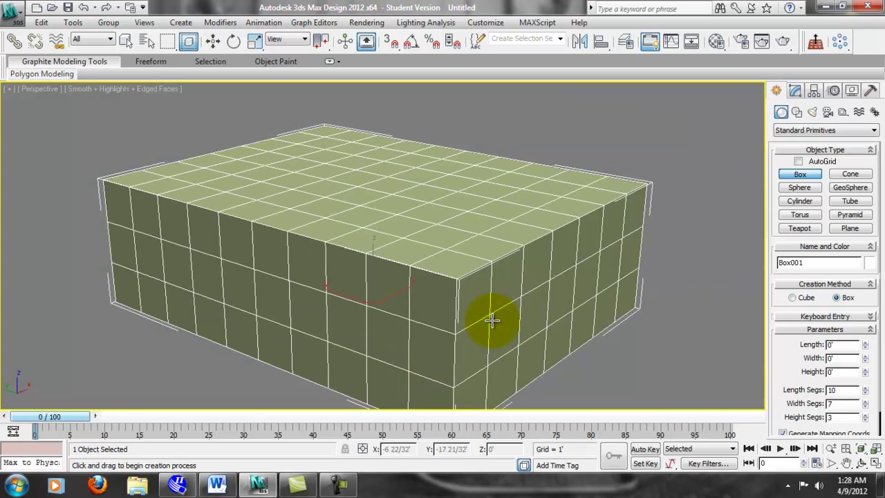
{"action": "scroll", "coordinate": [493, 319], "scroll_direction": "up", "scroll_amount": 10}
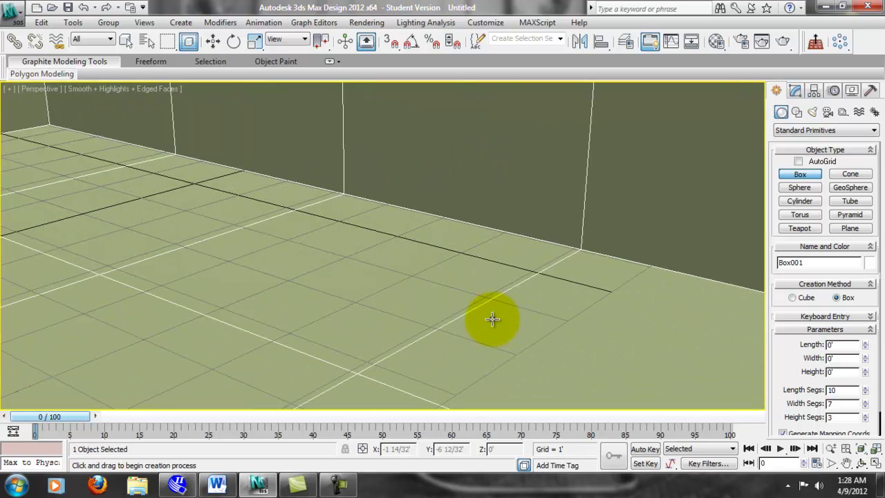
{"action": "scroll", "coordinate": [491, 318], "scroll_direction": "down", "scroll_amount": 10}
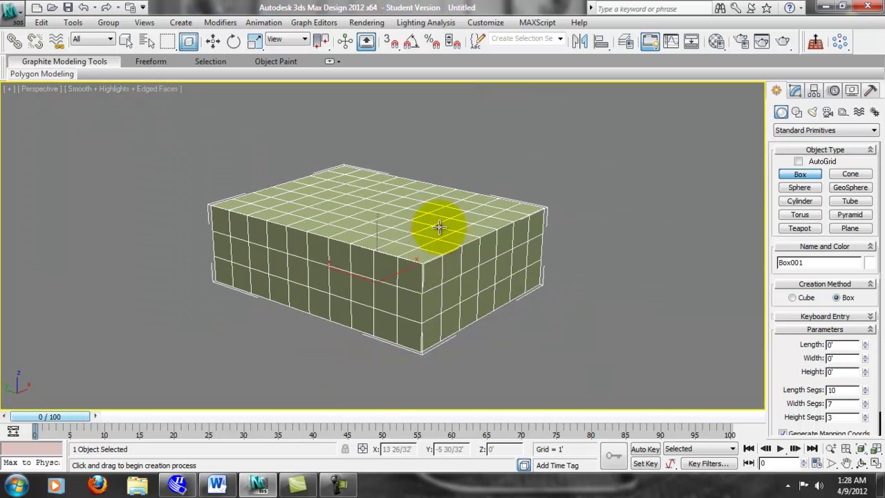
{"action": "scroll", "coordinate": [401, 200], "scroll_direction": "up", "scroll_amount": 10}
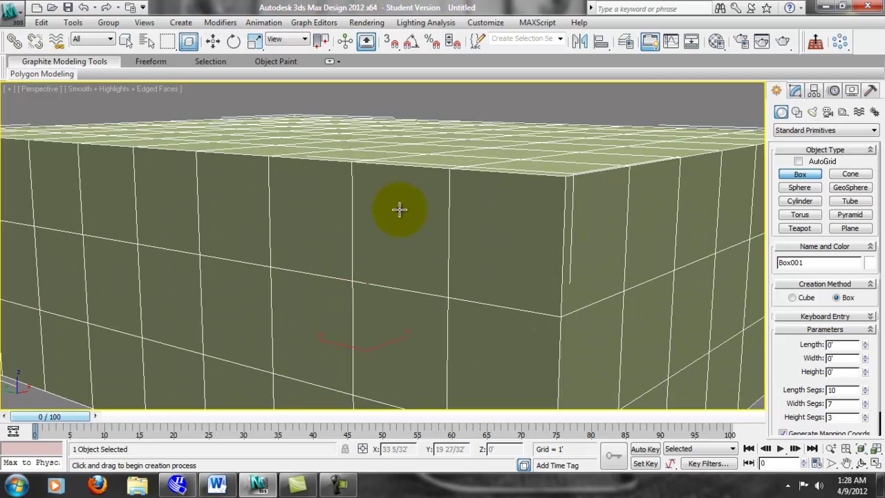
{"action": "scroll", "coordinate": [401, 197], "scroll_direction": "down", "scroll_amount": 10}
{"action": "middle_click_drag", "start_coordinate": [415, 187], "coordinate": [574, 254], "text": "alt"}
{"action": "scroll", "coordinate": [525, 251], "scroll_direction": "up", "scroll_amount": 3}
{"action": "scroll", "coordinate": [576, 229], "scroll_direction": "up", "scroll_amount": 2}
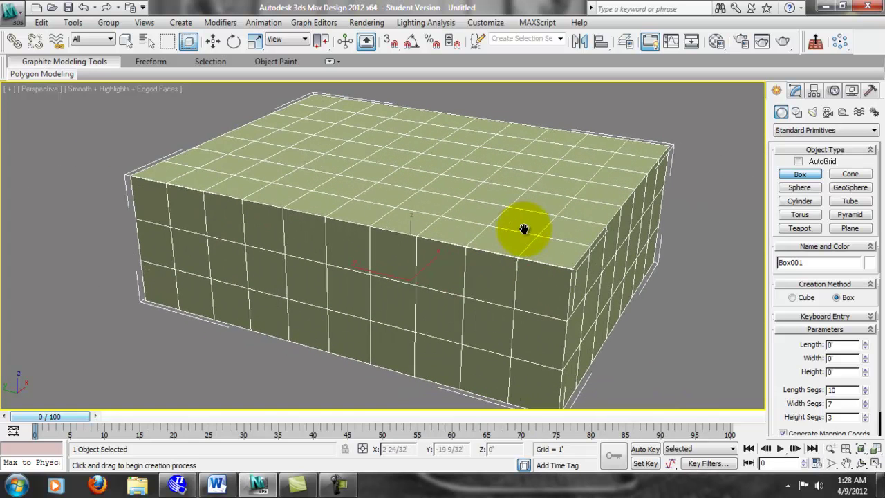
- Add an Edit Poly modifier to the box
{"action": "left_click", "coordinate": [795, 91]}
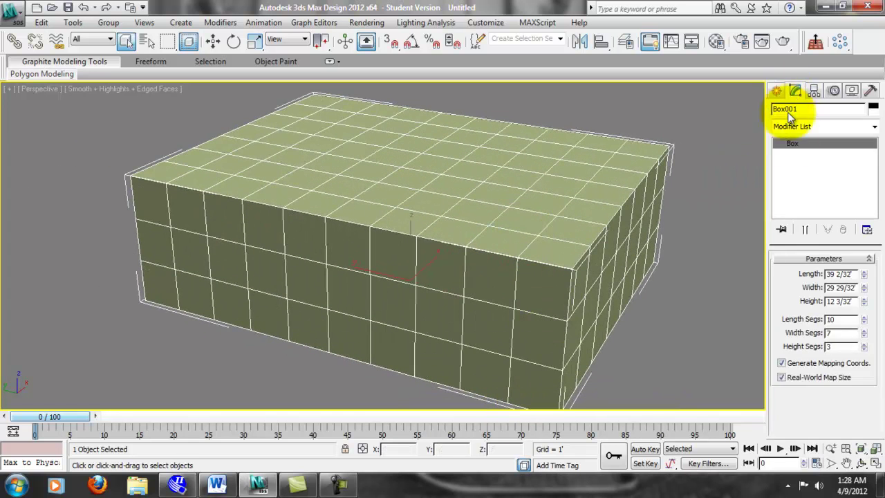
{"action": "left_click", "coordinate": [873, 125]}
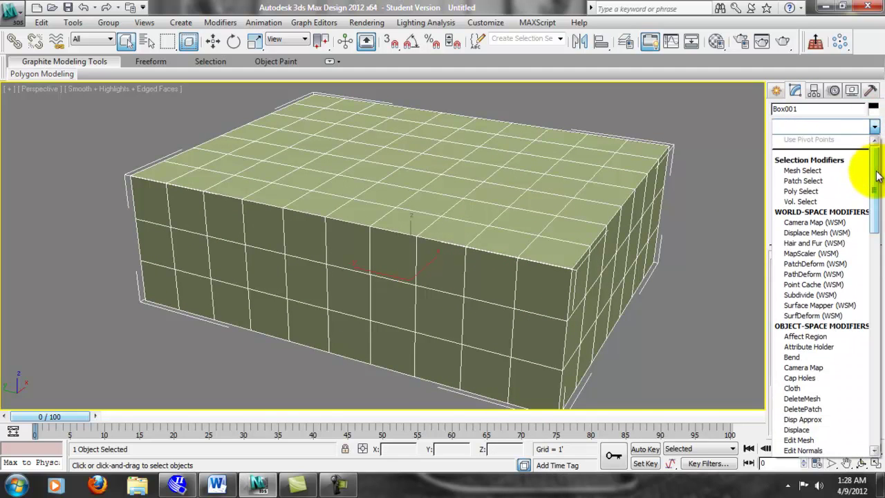
{"action": "scroll", "coordinate": [864, 228], "scroll_direction": "down", "scroll_amount": 10}
{"action": "left_click_drag", "start_coordinate": [865, 260], "coordinate": [869, 241]}
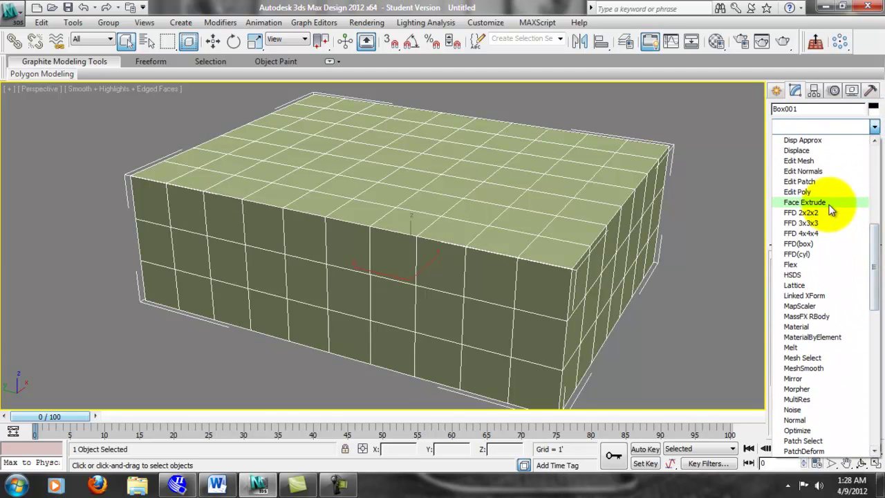
{"action": "left_click", "coordinate": [821, 193]}
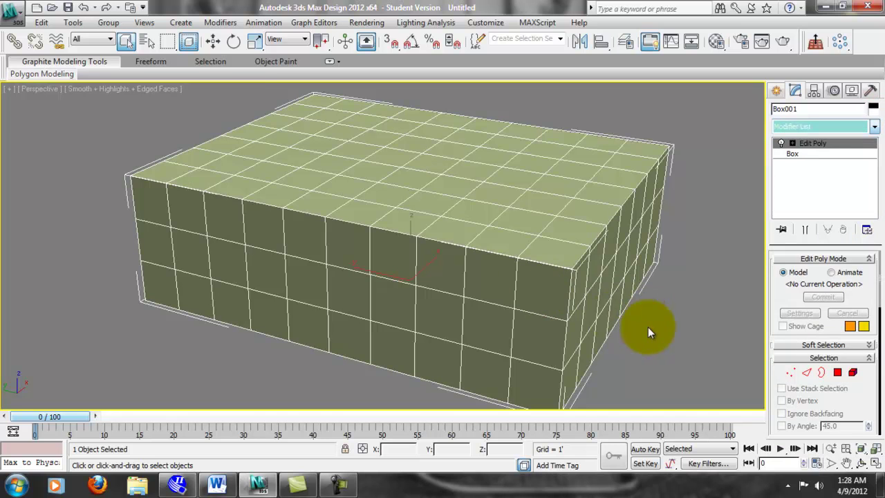
- At the Edge level of Edit Poly, select the whole upper horizontal edge loop around the box's sides
{"action": "middle_click_drag", "start_coordinate": [634, 304], "coordinate": [508, 293], "text": "alt"}
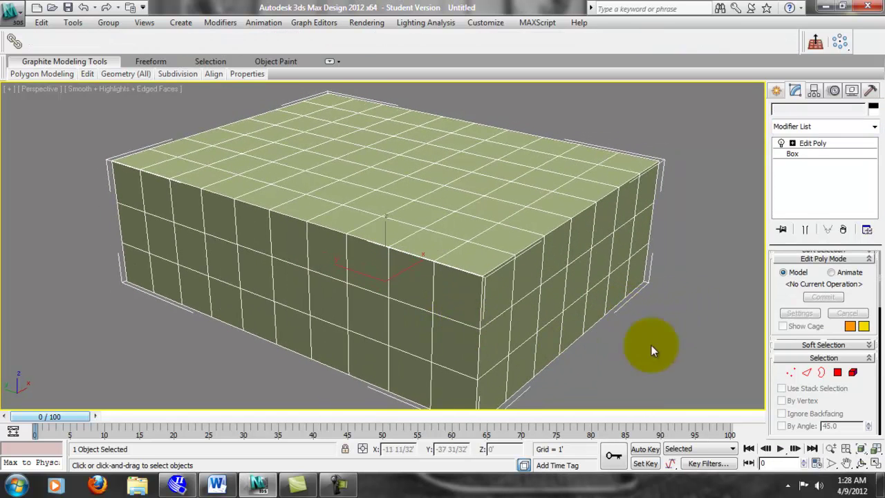
{"action": "left_click", "coordinate": [792, 143]}
{"action": "left_click", "coordinate": [814, 164]}
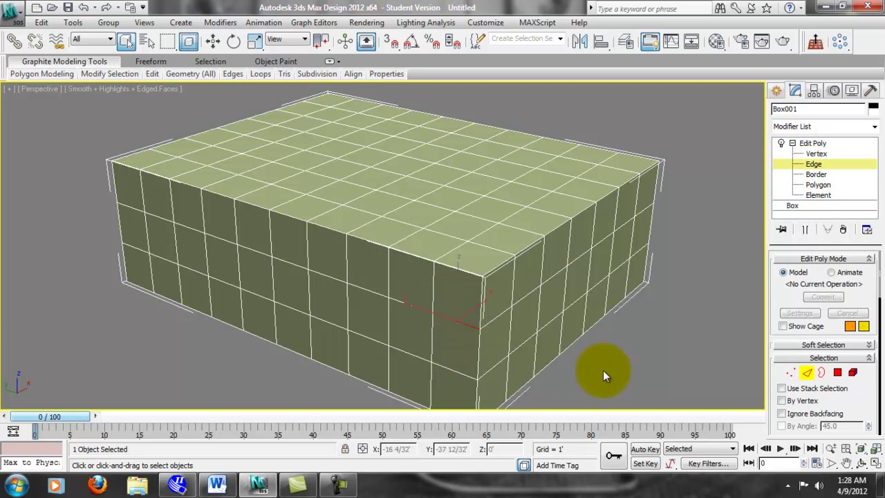
{"action": "left_click_drag", "start_coordinate": [863, 406], "coordinate": [845, 228]}
{"action": "scroll", "coordinate": [809, 421], "scroll_direction": "up", "scroll_amount": 3}
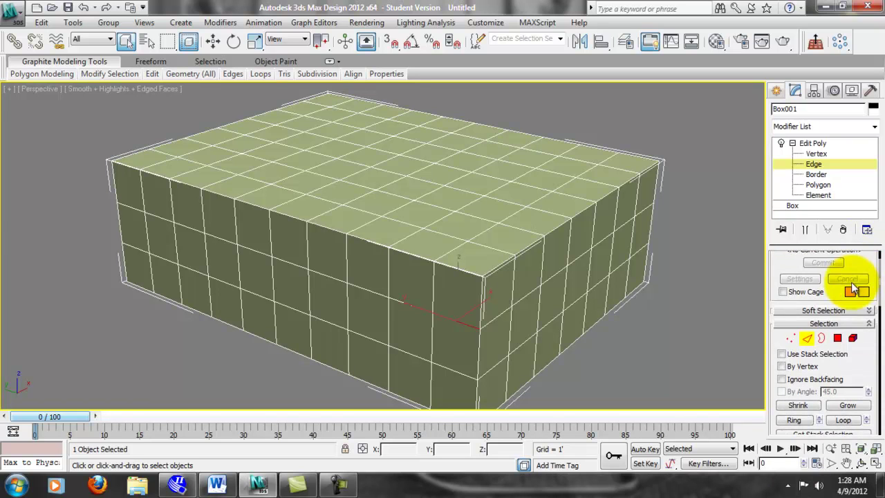
{"action": "left_click_drag", "start_coordinate": [872, 267], "coordinate": [860, 453]}
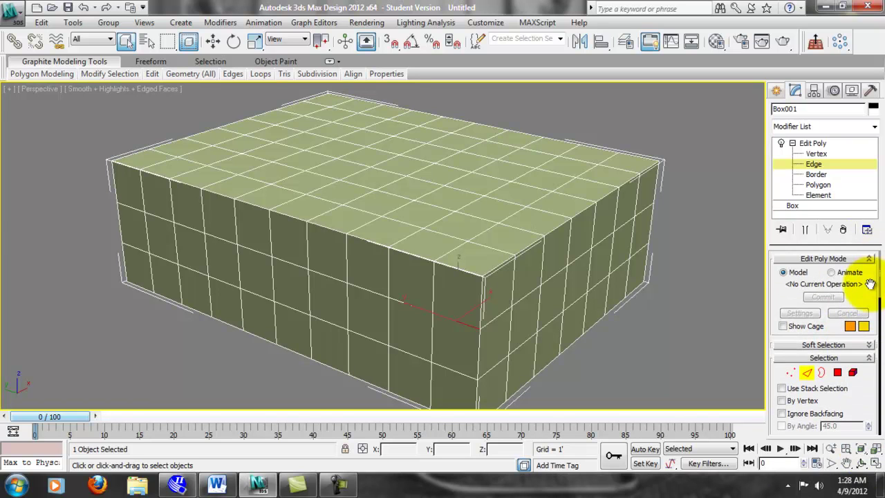
{"action": "left_click_drag", "start_coordinate": [864, 393], "coordinate": [867, 293]}
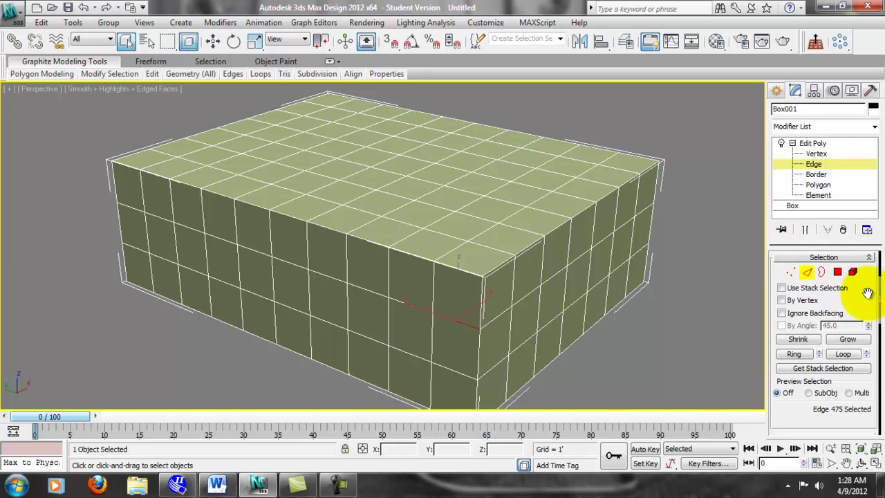
{"action": "left_click", "coordinate": [468, 325]}
{"action": "left_click", "coordinate": [847, 354]}
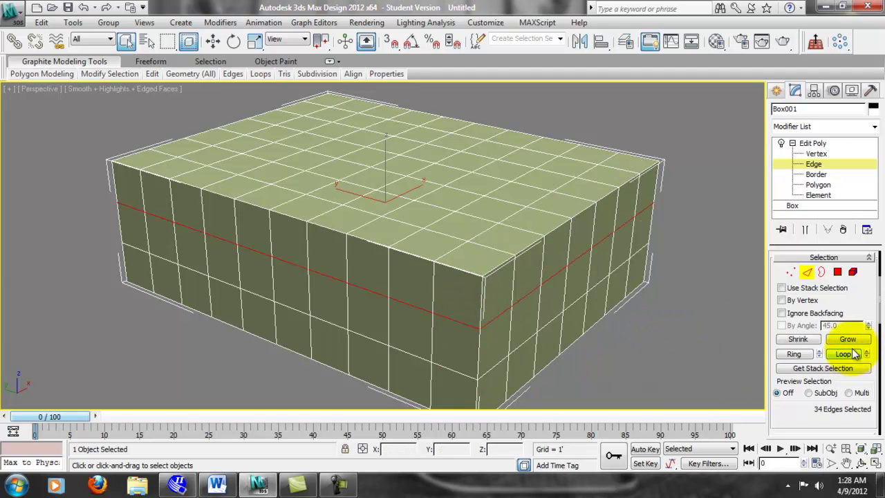
- Add the entire lower horizontal edge loop around the box's sides to the selection
{"action": "middle_click_drag", "start_coordinate": [429, 160], "coordinate": [468, 241], "text": "alt"}
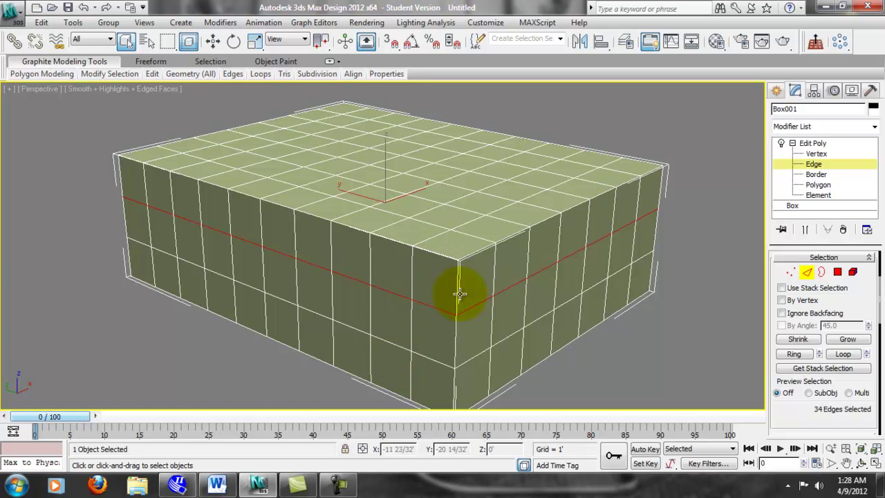
{"action": "middle_click_drag", "start_coordinate": [594, 245], "coordinate": [615, 239], "text": "alt"}
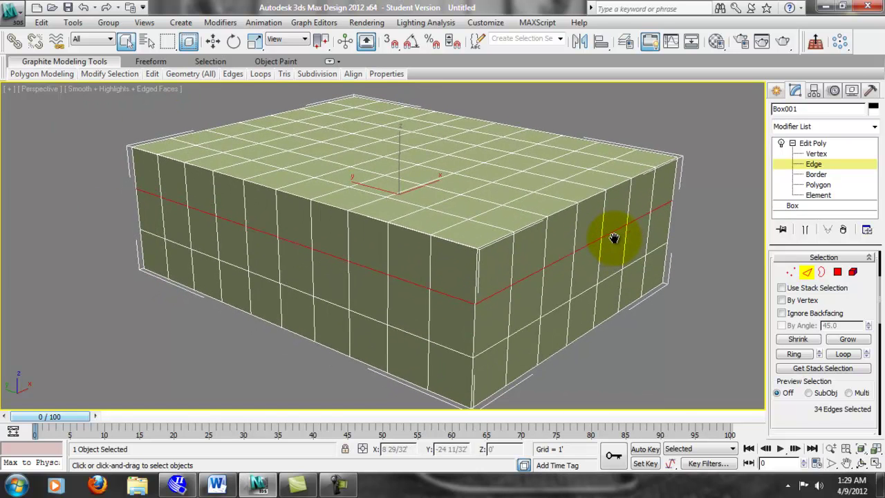
{"action": "left_click", "coordinate": [451, 349], "text": "ctrl"}
{"action": "left_click", "coordinate": [845, 354]}
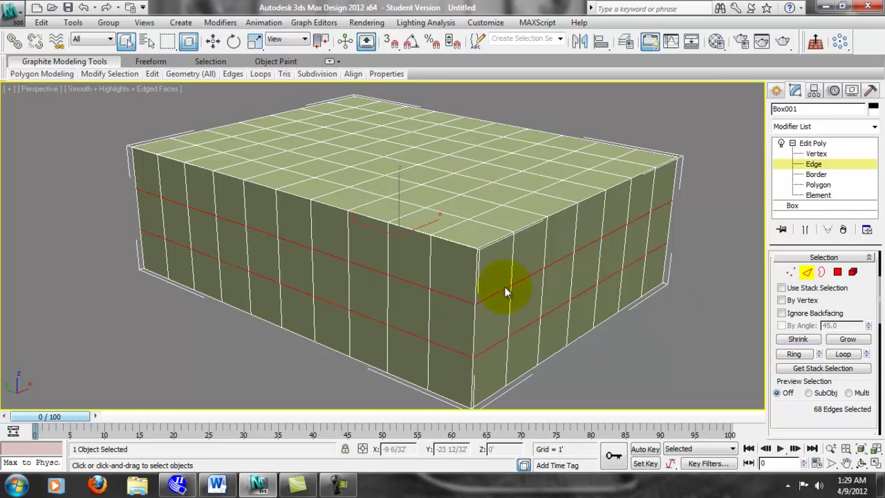
- Move both selected edge loops slightly down along the Z axis
{"action": "middle_click_drag", "start_coordinate": [569, 300], "coordinate": [563, 304]}
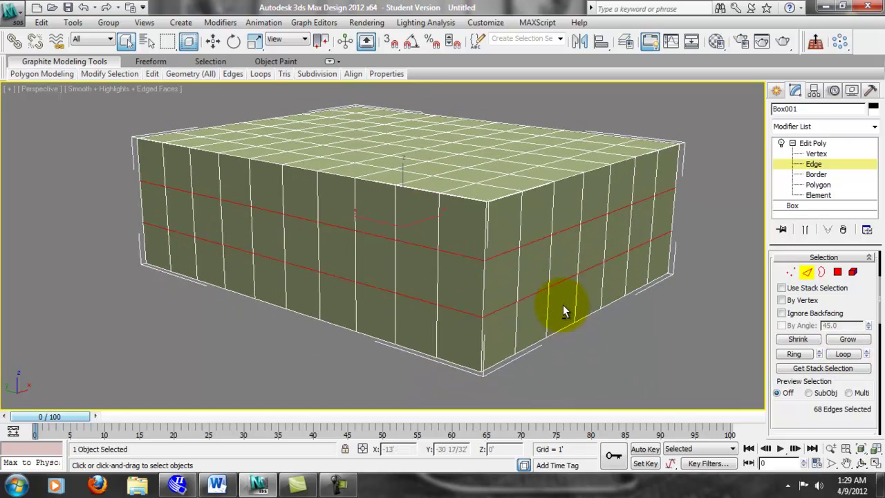
{"action": "left_click", "coordinate": [219, 46]}
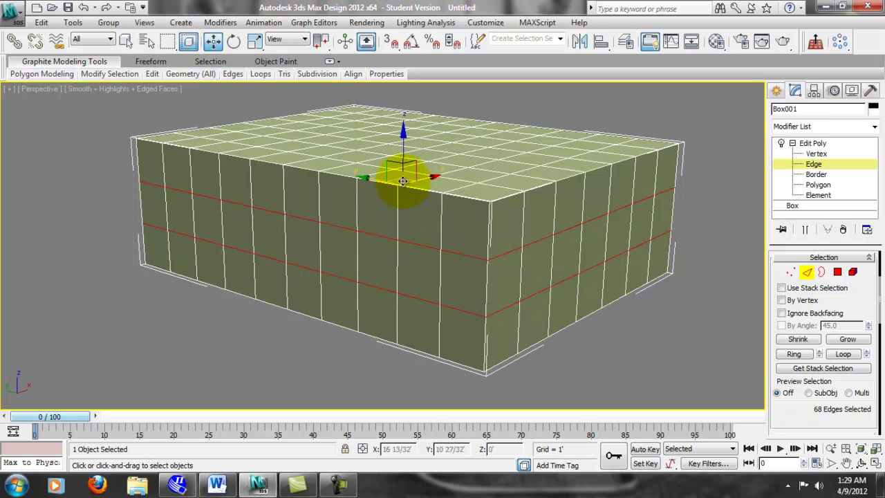
{"action": "left_click_drag", "start_coordinate": [405, 138], "coordinate": [403, 147]}
- Try moving only the upper edge loop vertically along the Z axis, and clear the edge selection
{"action": "middle_click_drag", "start_coordinate": [683, 301], "coordinate": [544, 286], "text": "alt"}
{"action": "middle_click_drag", "start_coordinate": [445, 280], "coordinate": [530, 279], "text": "alt"}
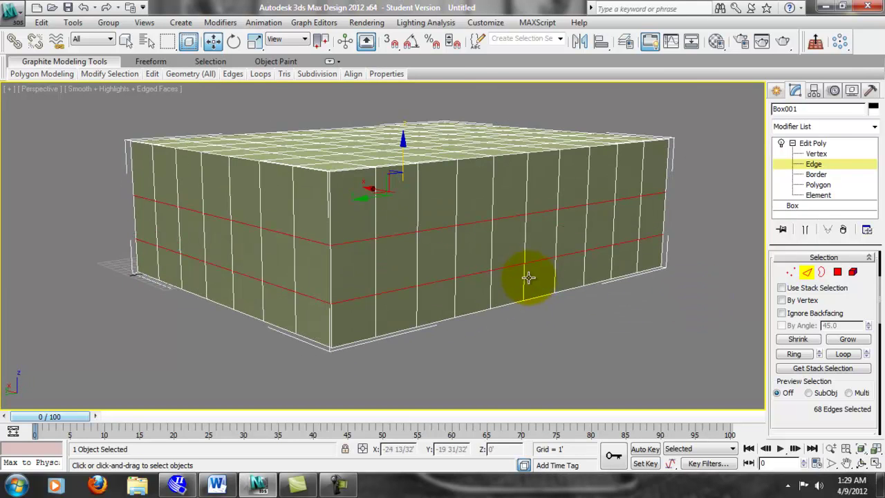
{"action": "left_click", "coordinate": [495, 323]}
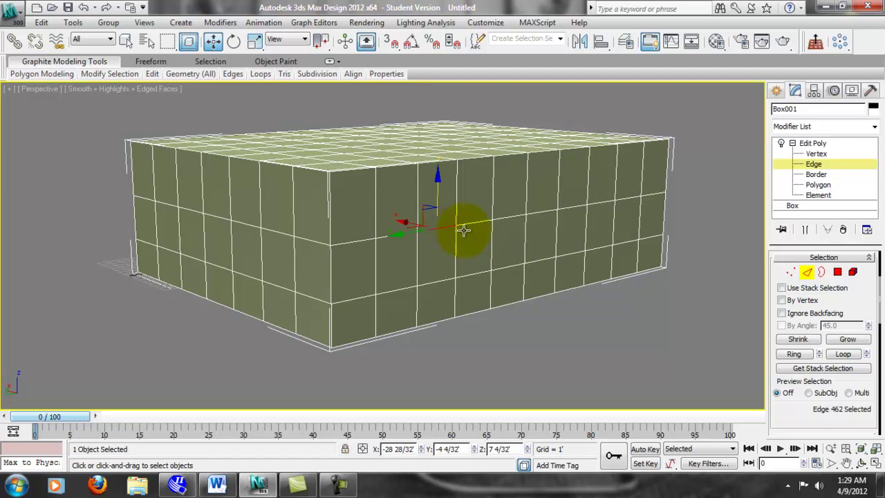
{"action": "left_click", "coordinate": [843, 353]}
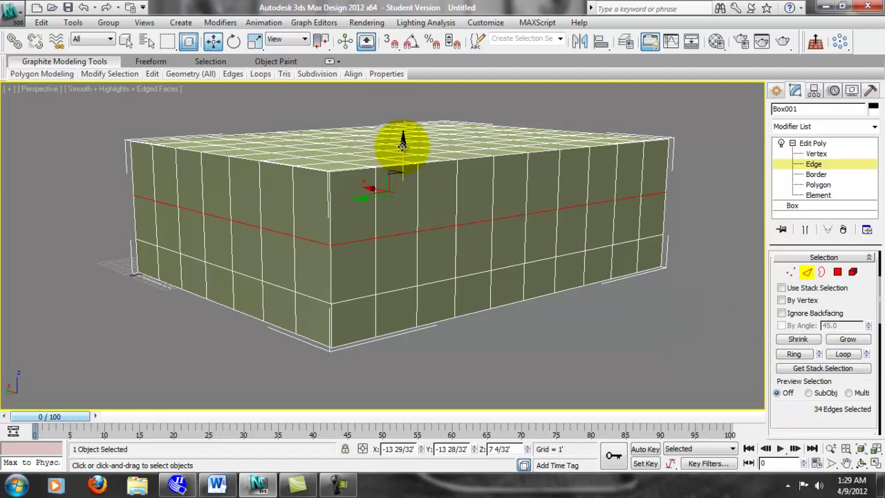
{"action": "mouse_move", "coordinate": [399, 160]}
{"action": "left_mouse_down"}
{"action": "mouse_move", "coordinate": [397, 178]}
{"action": "mouse_move", "coordinate": [405, 111]}
{"action": "mouse_move", "coordinate": [406, 166]}
{"action": "mouse_move", "coordinate": [411, 154]}
{"action": "left_mouse_up"}
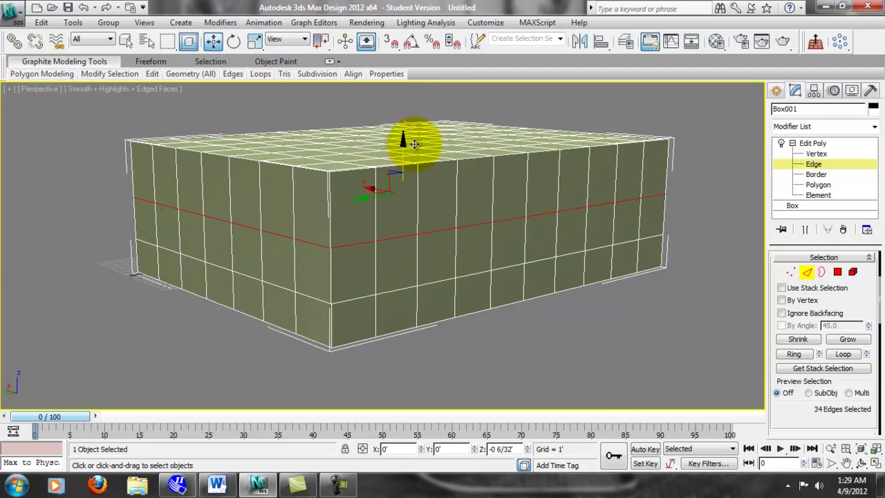
{"action": "left_click", "coordinate": [526, 311]}
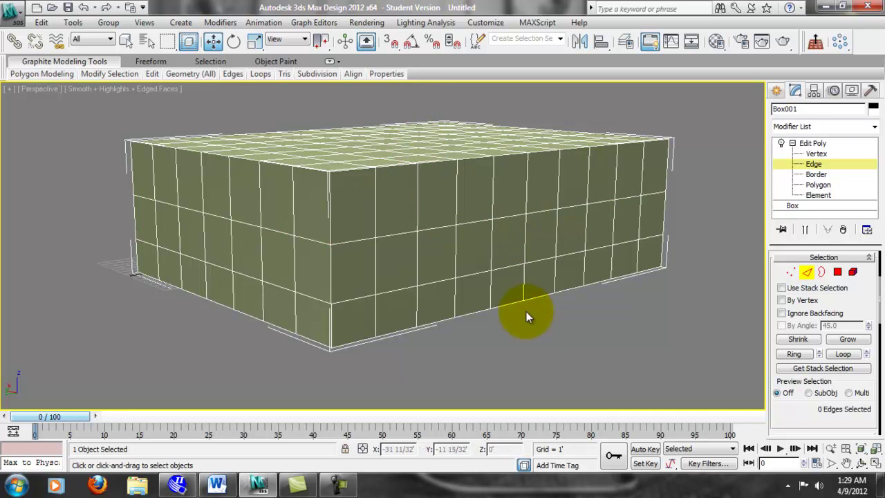
- At the Polygon level, delete three separated polygons in the middle row of the long side wall as window openings
{"action": "left_click", "coordinate": [837, 273]}
{"action": "left_click", "coordinate": [420, 249]}
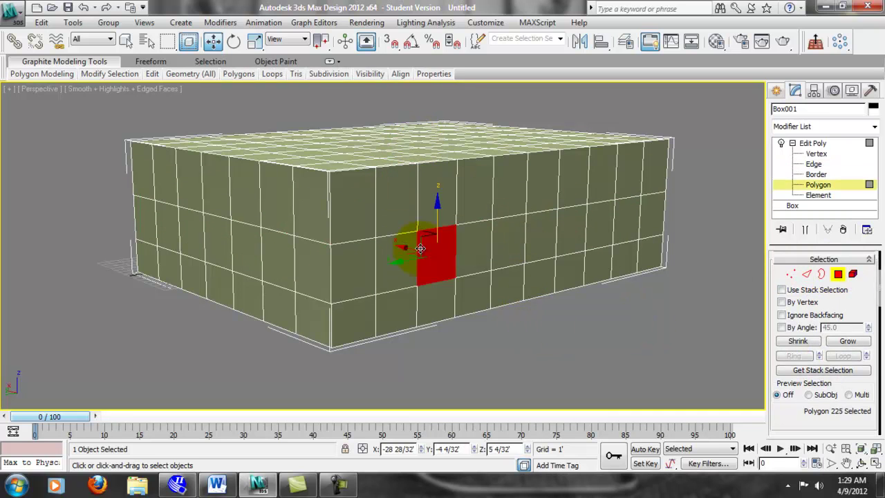
{"action": "key", "text": "Delete"}
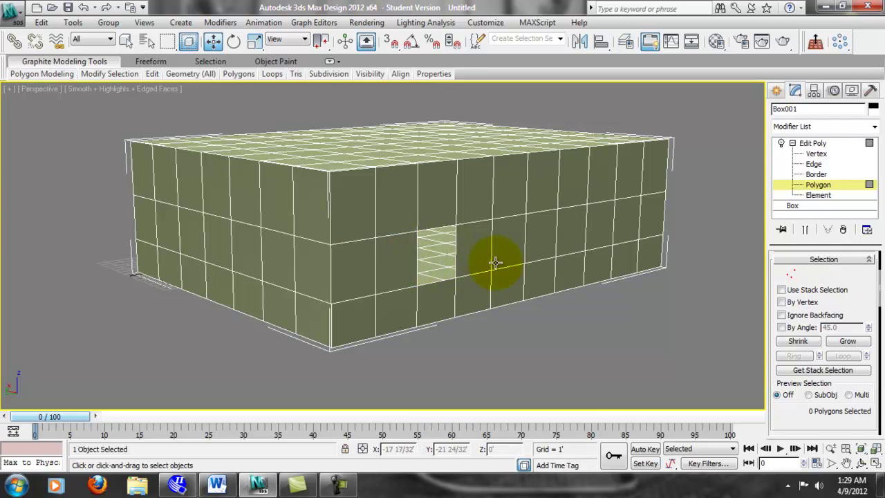
{"action": "left_click", "coordinate": [533, 242]}
{"action": "key", "text": "Delete"}
{"action": "left_click", "coordinate": [618, 225]}
{"action": "key", "text": "Delete"}
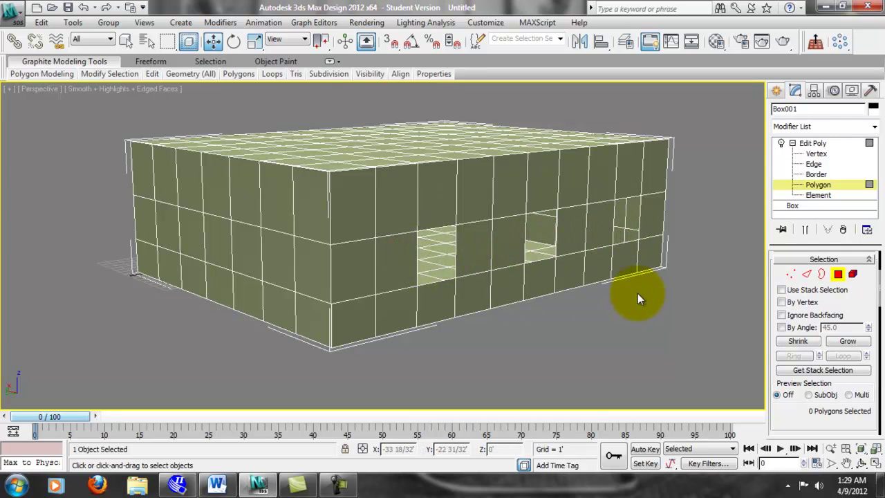
- Undo the three window polygon deletions on the long side wall
{"action": "middle_click_drag", "start_coordinate": [532, 266], "coordinate": [521, 272]}
{"action": "key", "text": "ctrl+z"}
{"action": "key", "text": "ctrl+z"}
{"action": "key", "text": "ctrl+z"}
{"action": "key", "text": "ctrl+z"}
{"action": "key", "text": "ctrl+z"}
{"action": "key", "text": "ctrl+z"}
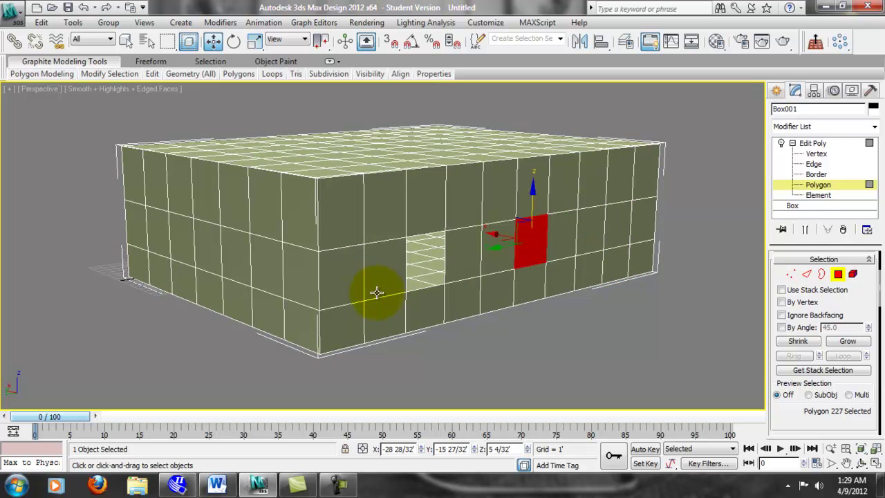
- Connect the upper and lower edges of the long wall's middle-row corner polygon with 1 segment, sliding it about 77 toward the corner
{"action": "scroll", "coordinate": [365, 298], "scroll_direction": "up", "scroll_amount": 5}
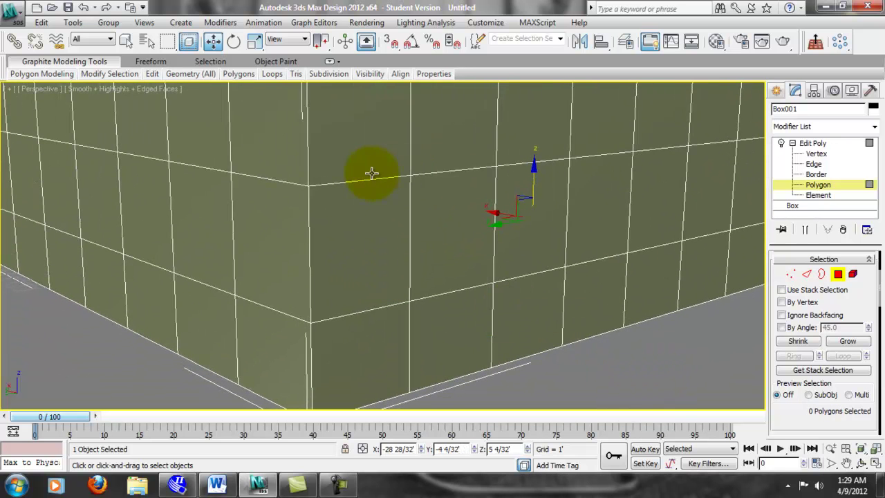
{"action": "key", "text": "2"}
{"action": "left_click", "coordinate": [366, 310], "text": "ctrl"}
{"action": "left_click_drag", "start_coordinate": [808, 396], "coordinate": [854, 294]}
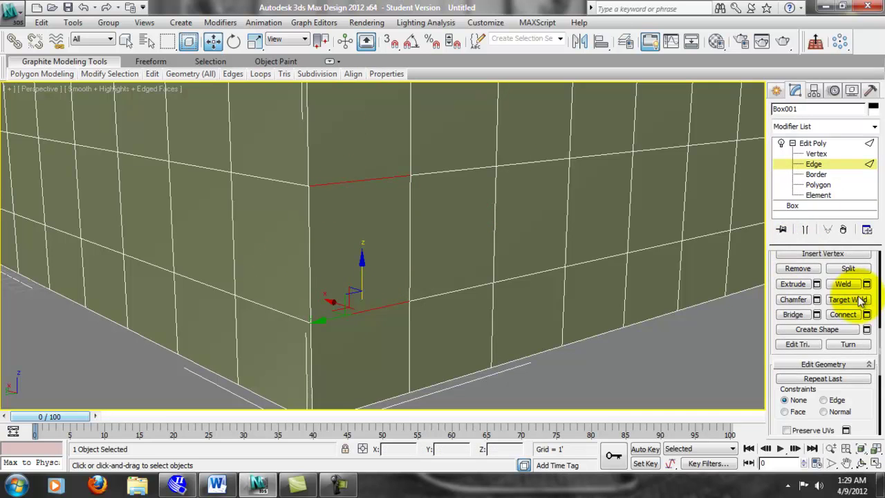
{"action": "left_click", "coordinate": [867, 314]}
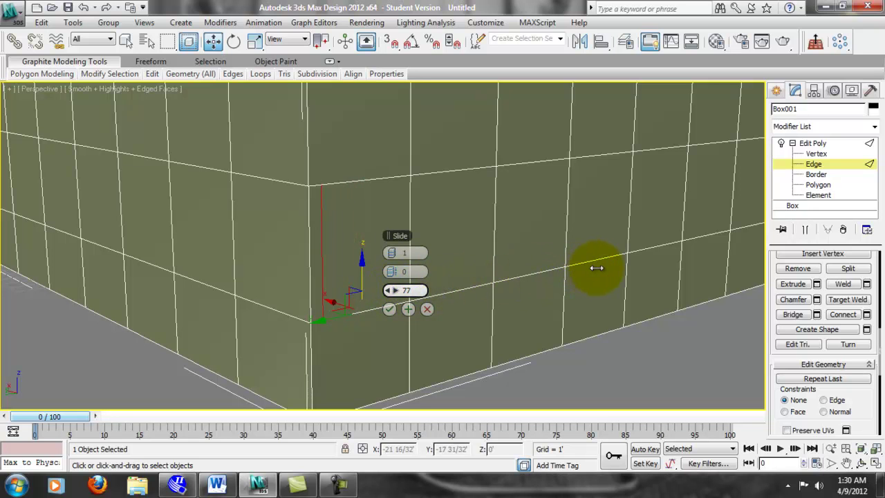
{"action": "left_click", "coordinate": [390, 310]}
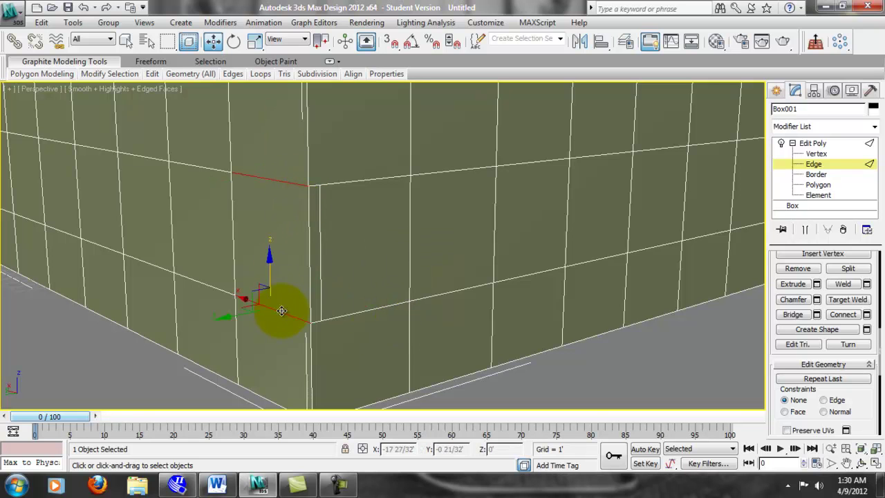
- Connect the selected upper and lower edges of the short wall's corner polygon with 1 segment, setting the slide to -80 and the pinch to 0
{"action": "left_click", "coordinate": [867, 315]}
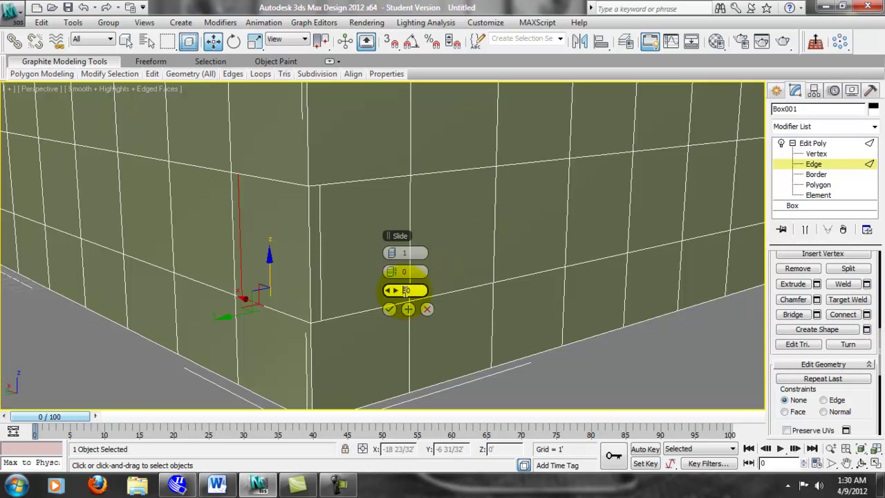
{"action": "left_click", "coordinate": [418, 271]}
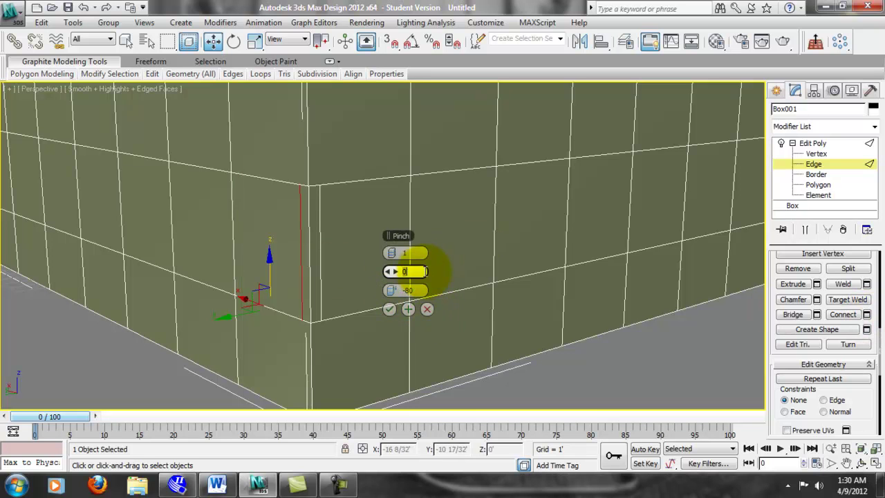
{"action": "left_click", "coordinate": [390, 309]}
{"action": "middle_click_drag", "start_coordinate": [384, 318], "coordinate": [386, 318]}
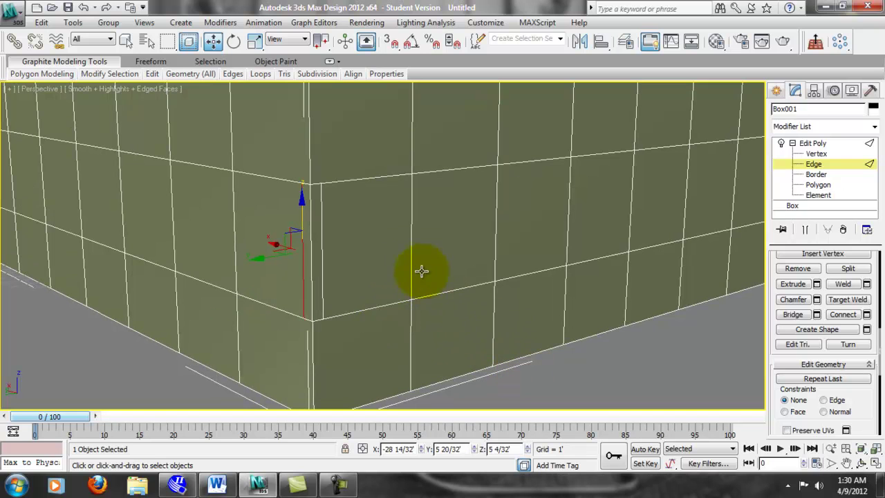
- At the Polygon level, delete the middle-row window polygons on both sides of the building's corner, keeping the narrow corner strips
{"action": "key", "text": "3"}
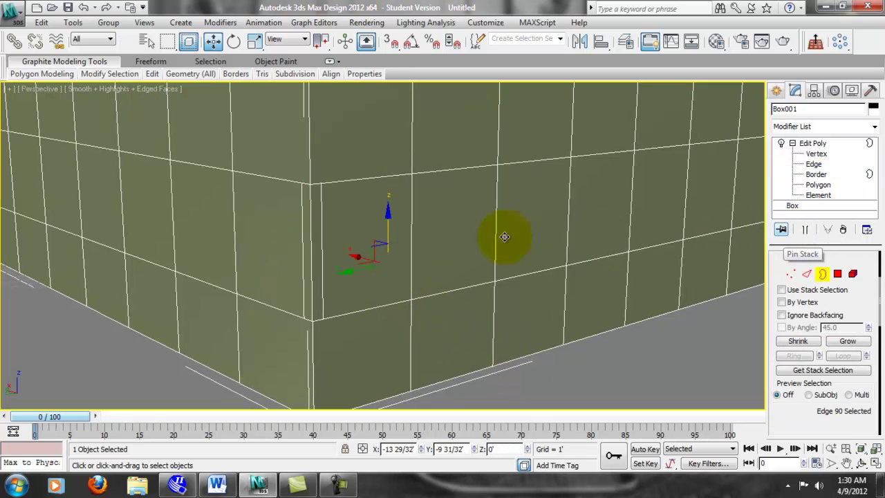
{"action": "key", "text": "4"}
{"action": "left_click", "coordinate": [367, 258]}
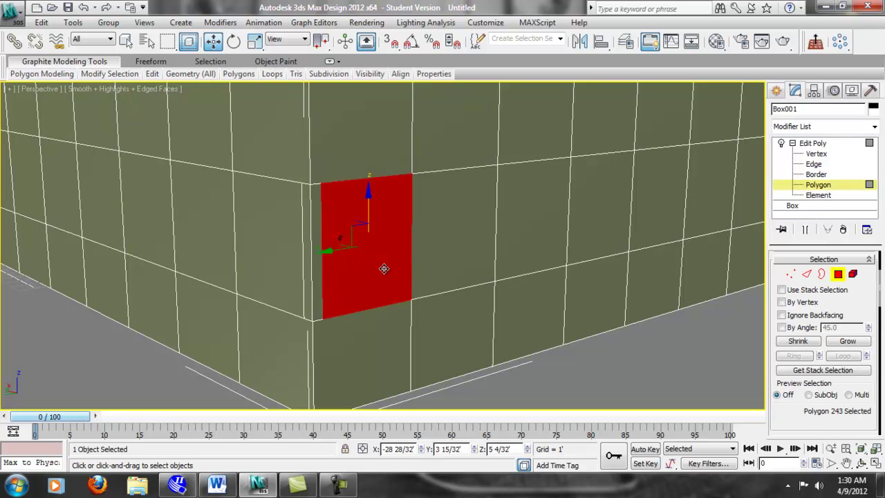
{"action": "key", "text": "Delete"}
{"action": "left_click", "coordinate": [283, 259]}
{"action": "key", "text": "Delete"}
- Delete three more alternating middle-row polygons along the long wall as window openings
{"action": "middle_click_drag", "start_coordinate": [542, 268], "coordinate": [504, 297]}
{"action": "scroll", "coordinate": [502, 292], "scroll_direction": "down", "scroll_amount": 5}
{"action": "left_click", "coordinate": [386, 262]}
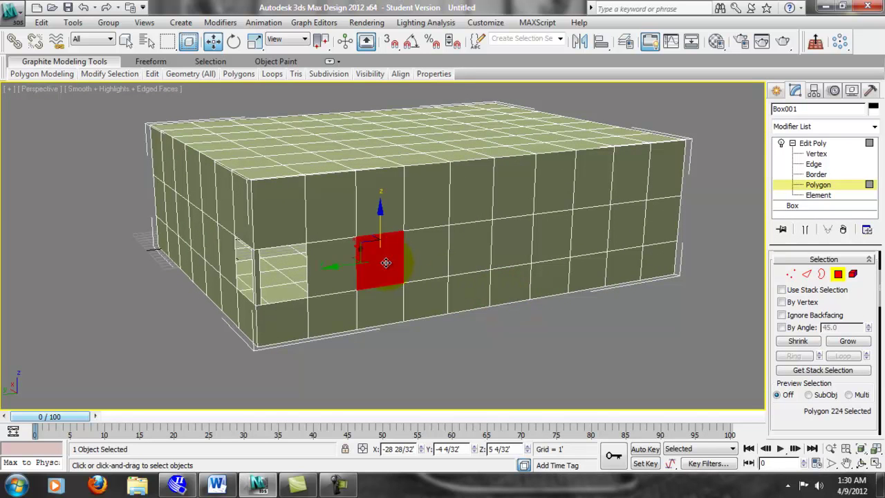
{"action": "key", "text": "Delete"}
{"action": "left_click", "coordinate": [470, 251]}
{"action": "key", "text": "Delete"}
{"action": "left_click", "coordinate": [557, 244]}
{"action": "key", "text": "Delete"}
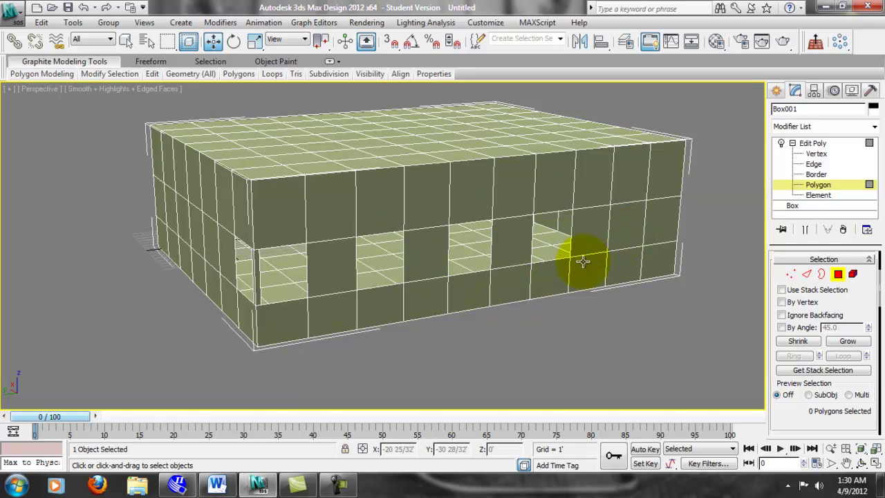
- Delete two alternating middle-row polygons on the adjacent short wall as window openings
{"action": "middle_click_drag", "start_coordinate": [539, 277], "coordinate": [545, 280]}
{"action": "middle_click_drag", "start_coordinate": [406, 297], "coordinate": [430, 296]}
{"action": "middle_click_drag", "start_coordinate": [379, 279], "coordinate": [451, 291], "text": "alt"}
{"action": "left_click", "coordinate": [381, 279]}
{"action": "key", "text": "Delete"}
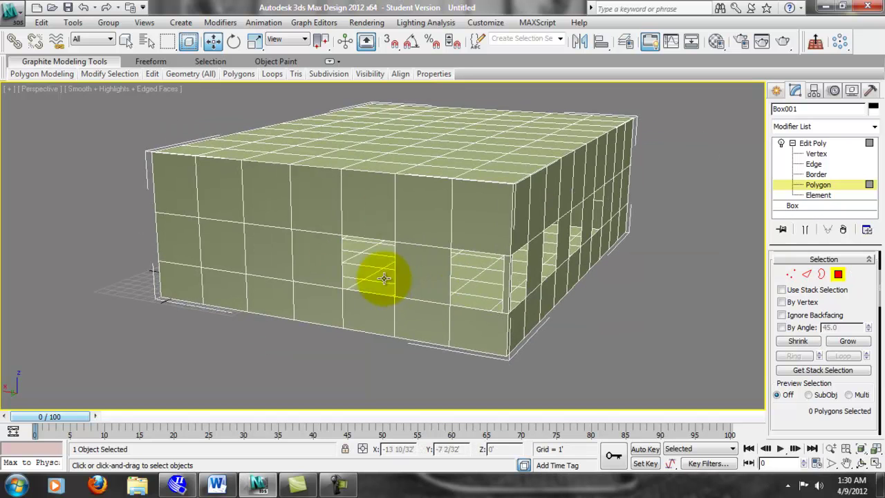
{"action": "left_click", "coordinate": [280, 251]}
{"action": "key", "text": "Delete"}
{"action": "middle_click_drag", "start_coordinate": [570, 338], "coordinate": [508, 347], "text": "alt"}
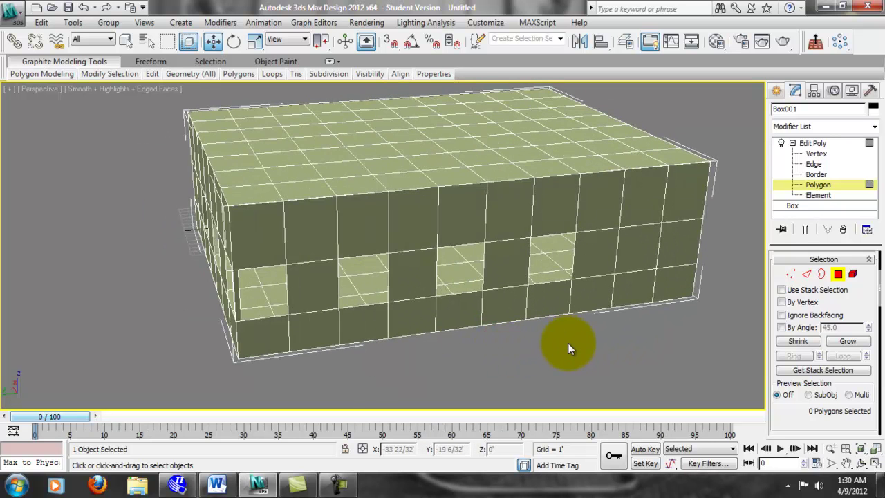
- Leave sub-object editing, deselect the building, render the perspective view to check the windows, and close the render
{"action": "left_click", "coordinate": [828, 145]}
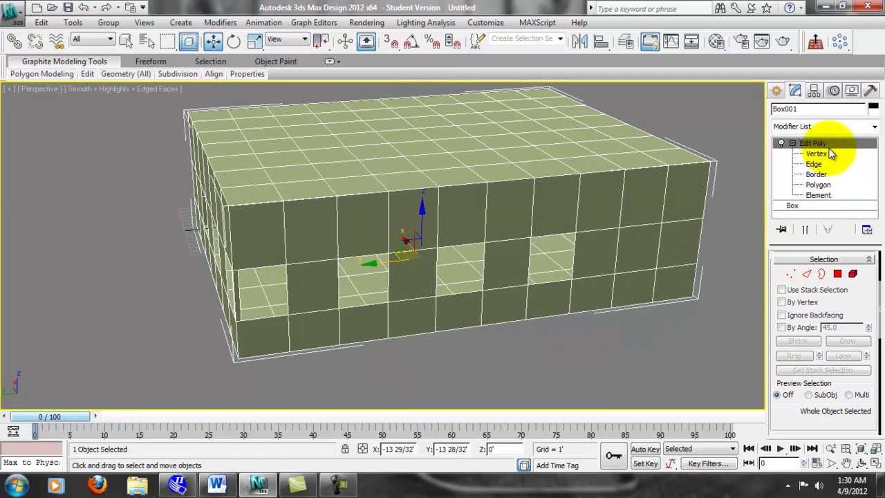
{"action": "left_click", "coordinate": [715, 336]}
{"action": "middle_click_drag", "start_coordinate": [615, 300], "coordinate": [630, 328], "text": "alt"}
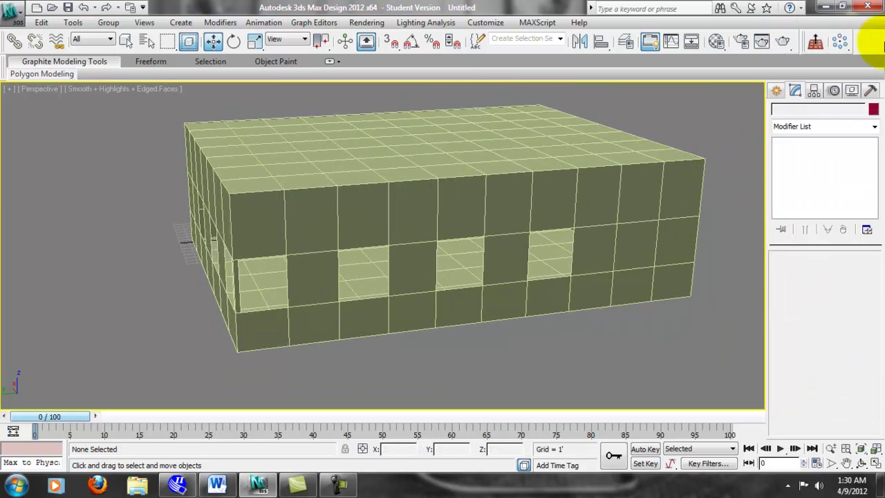
{"action": "left_click", "coordinate": [783, 42]}
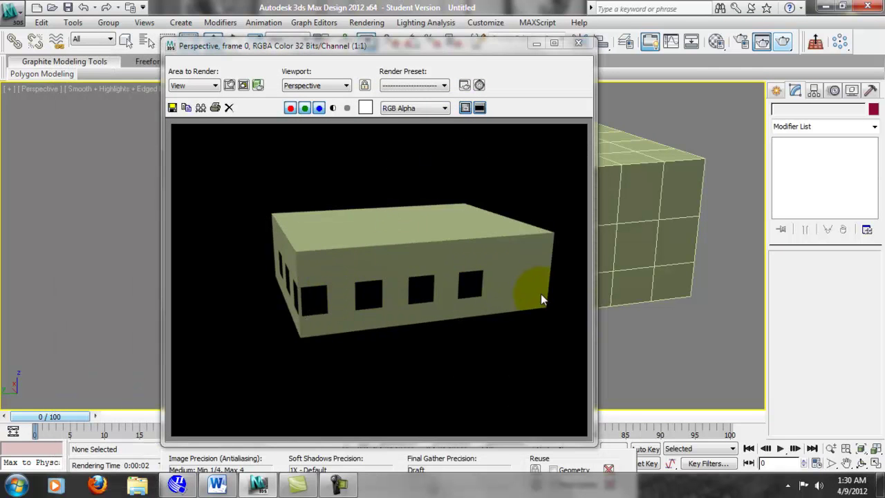
{"action": "left_click_drag", "start_coordinate": [450, 47], "coordinate": [687, 44]}
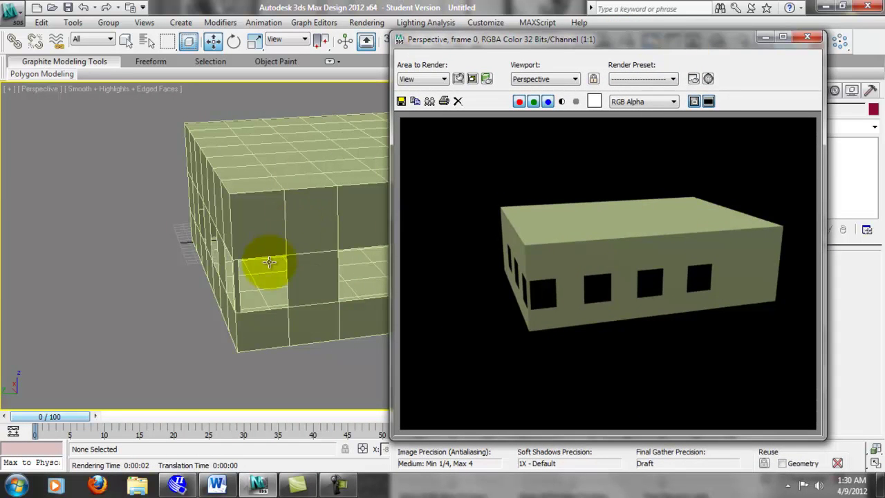
{"action": "left_click", "coordinate": [811, 39]}
- Select the building and apply a Shell modifier to it
{"action": "middle_click_drag", "start_coordinate": [602, 257], "coordinate": [567, 283], "text": "alt"}
{"action": "left_click", "coordinate": [567, 283]}
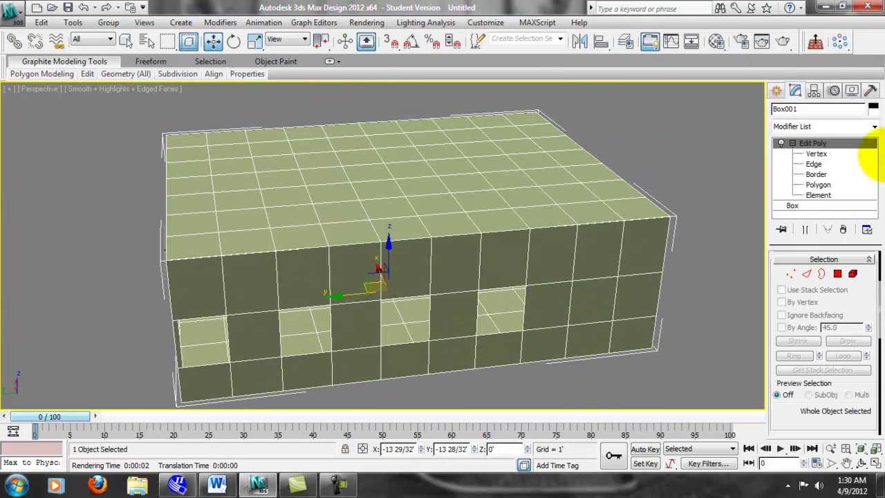
{"action": "left_click", "coordinate": [874, 127]}
{"action": "left_click_drag", "start_coordinate": [873, 176], "coordinate": [865, 366]}
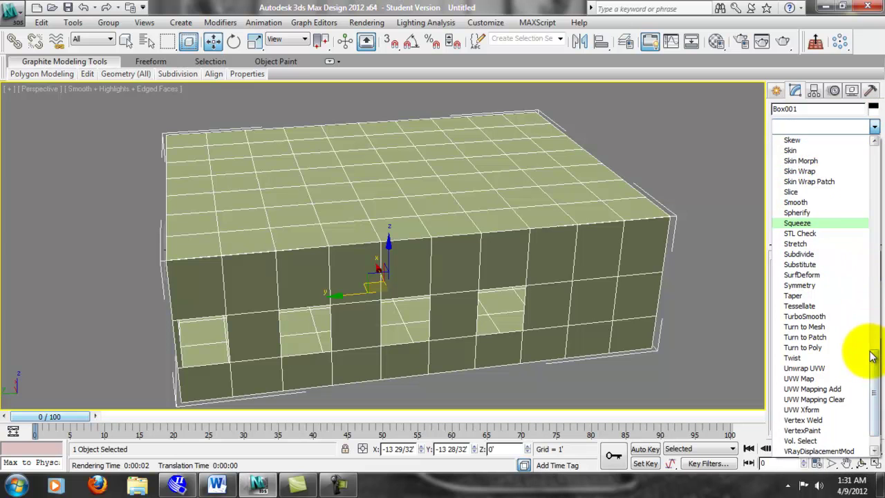
{"action": "left_click_drag", "start_coordinate": [875, 358], "coordinate": [869, 306]}
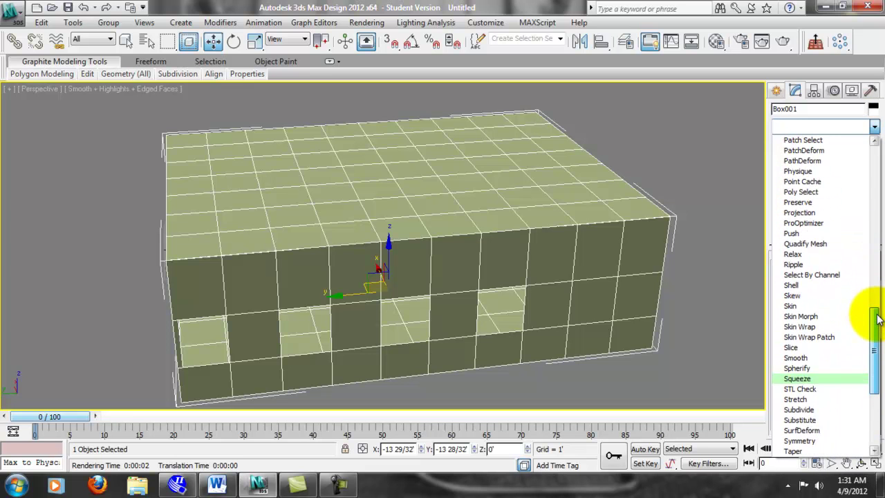
{"action": "left_click", "coordinate": [813, 281]}
{"action": "middle_click_drag", "start_coordinate": [618, 213], "coordinate": [637, 195]}
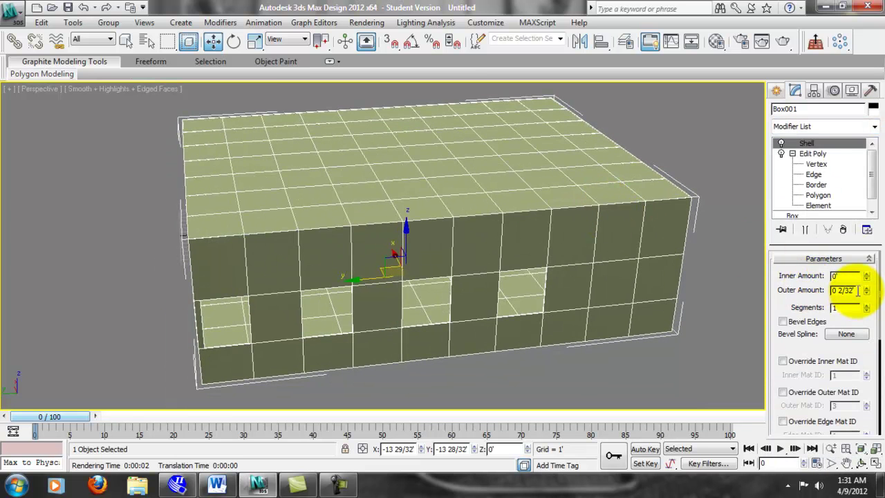
- Set the shell's Inner Amount to 5 inches (0 13/32') and its Outer Amount to 0
{"action": "left_click_drag", "start_coordinate": [858, 289], "coordinate": [791, 286]}
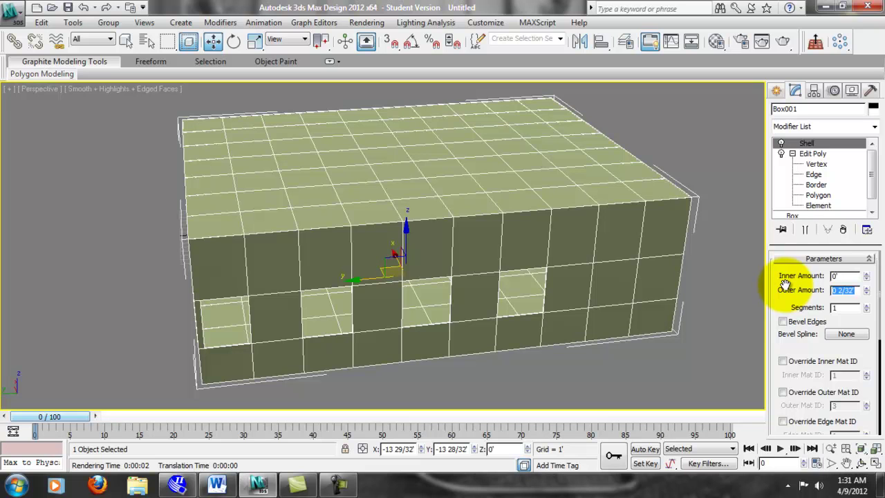
{"action": "double_click", "coordinate": [838, 276]}
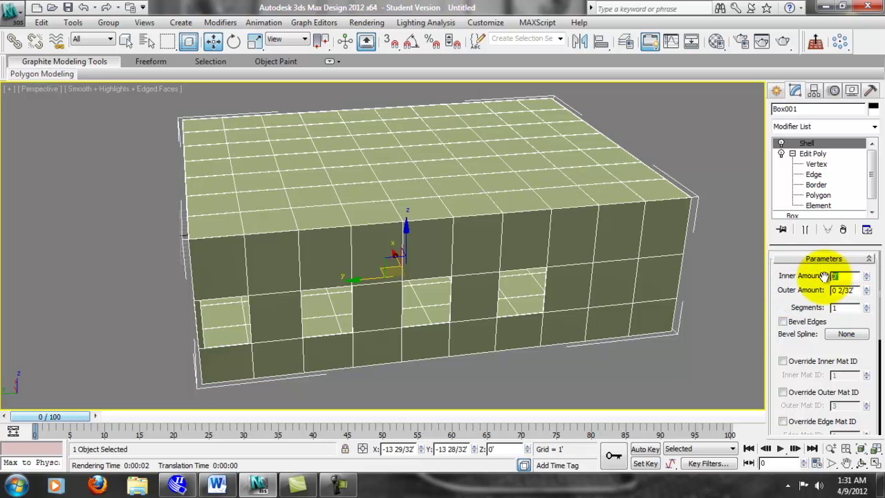
{"action": "type", "text": "5"}
{"action": "double_click", "coordinate": [856, 290]}
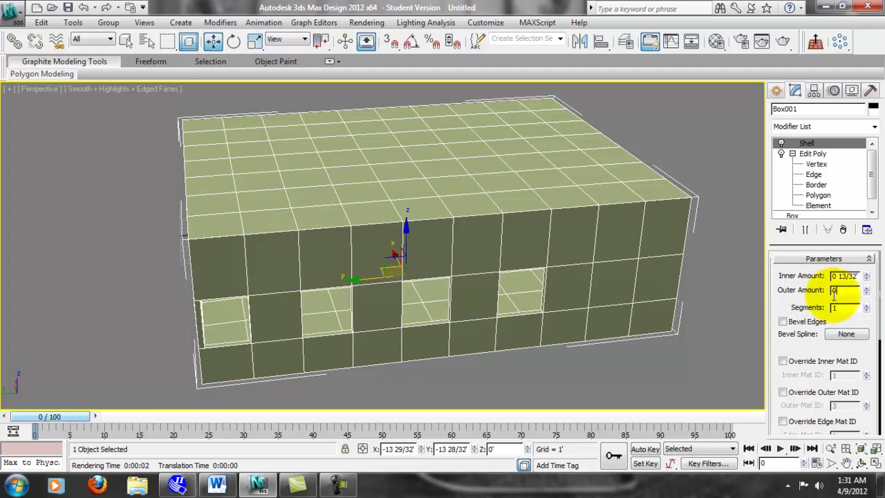
{"action": "type", "text": "0"}
{"action": "key", "text": "Return"}
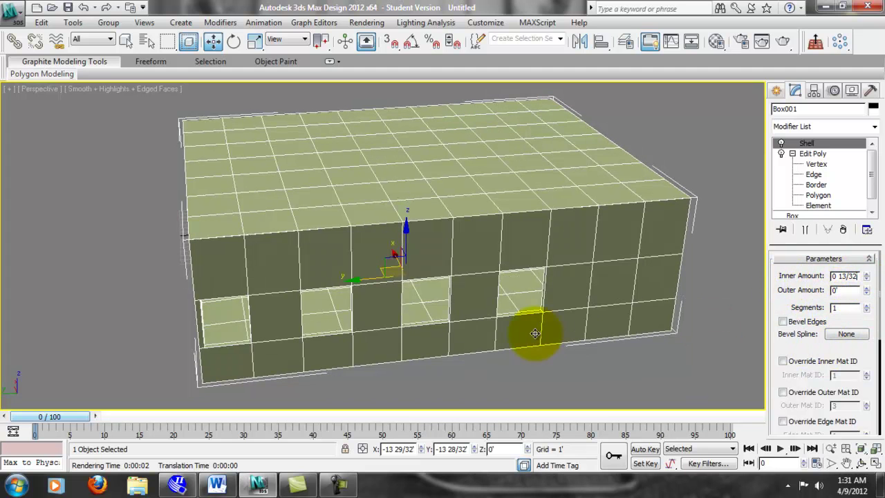
- Examine the wall thickness at the window openings and the building's corner up close
{"action": "scroll", "coordinate": [479, 325], "scroll_direction": "up", "scroll_amount": 8}
{"action": "middle_click_drag", "start_coordinate": [478, 326], "coordinate": [468, 255]}
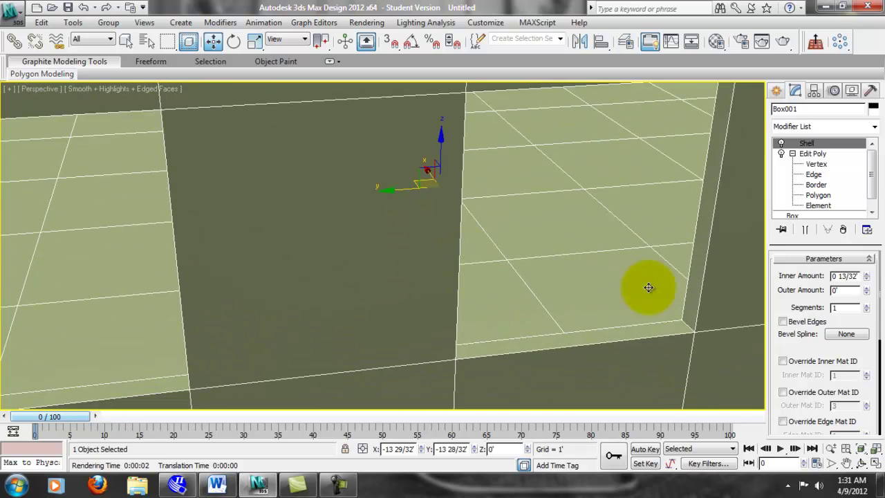
{"action": "mouse_move", "coordinate": [614, 310]}
{"action": "middle_mouse_down", "text": "alt"}
{"action": "mouse_move", "coordinate": [652, 299]}
{"action": "mouse_move", "coordinate": [616, 306]}
{"action": "middle_mouse_up", "text": "alt"}
{"action": "scroll", "coordinate": [616, 306], "scroll_direction": "down", "scroll_amount": 5}
{"action": "middle_click_drag", "start_coordinate": [508, 294], "coordinate": [558, 296]}
{"action": "scroll", "coordinate": [489, 302], "scroll_direction": "up", "scroll_amount": 3}
{"action": "scroll", "coordinate": [551, 332], "scroll_direction": "up", "scroll_amount": 3}
{"action": "middle_click_drag", "start_coordinate": [446, 222], "coordinate": [453, 313]}
{"action": "middle_click_drag", "start_coordinate": [525, 300], "coordinate": [469, 163]}
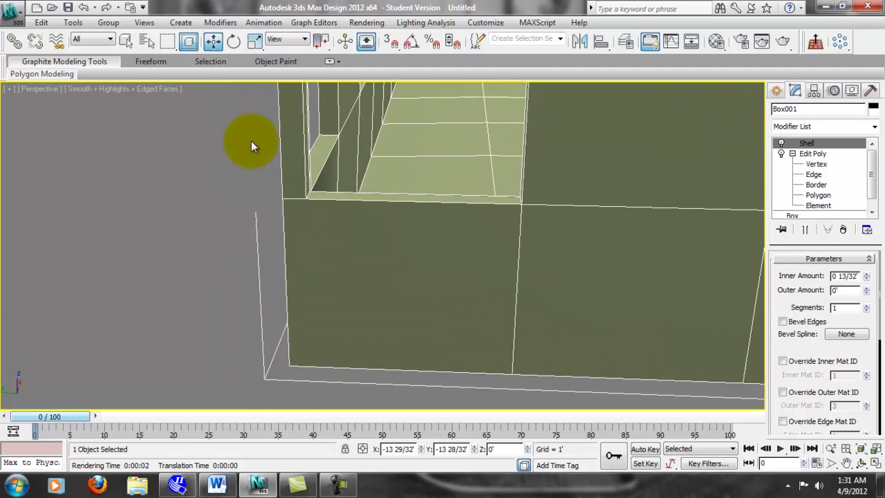
- Deselect the building, switch the viewport to Wireframe, and inspect the inner and outer shell lines at the lower corner
{"action": "left_click", "coordinate": [152, 98]}
{"action": "left_click", "coordinate": [162, 89]}
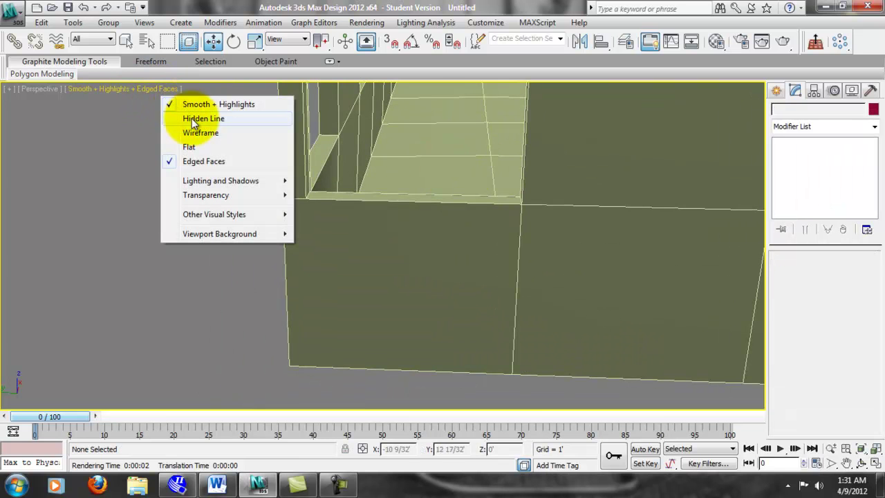
{"action": "left_click", "coordinate": [205, 136]}
{"action": "scroll", "coordinate": [308, 277], "scroll_direction": "up", "scroll_amount": 3}
{"action": "scroll", "coordinate": [398, 289], "scroll_direction": "down", "scroll_amount": 5}
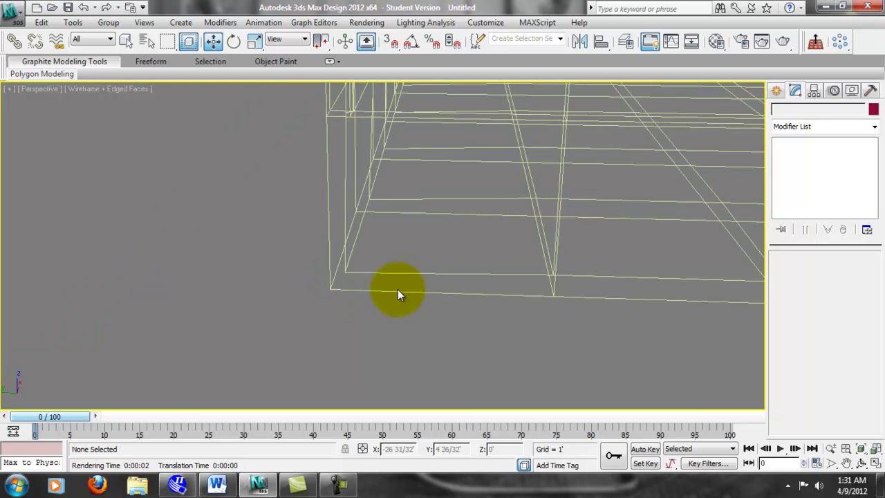
{"action": "middle_click_drag", "start_coordinate": [393, 270], "coordinate": [383, 222]}
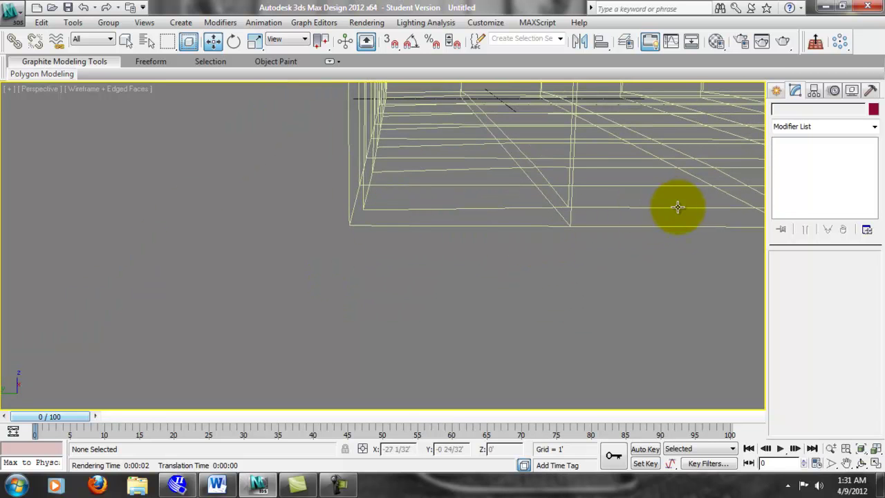
{"action": "scroll", "coordinate": [557, 223], "scroll_direction": "up", "scroll_amount": 5}
{"action": "scroll", "coordinate": [542, 217], "scroll_direction": "down", "scroll_amount": 3}
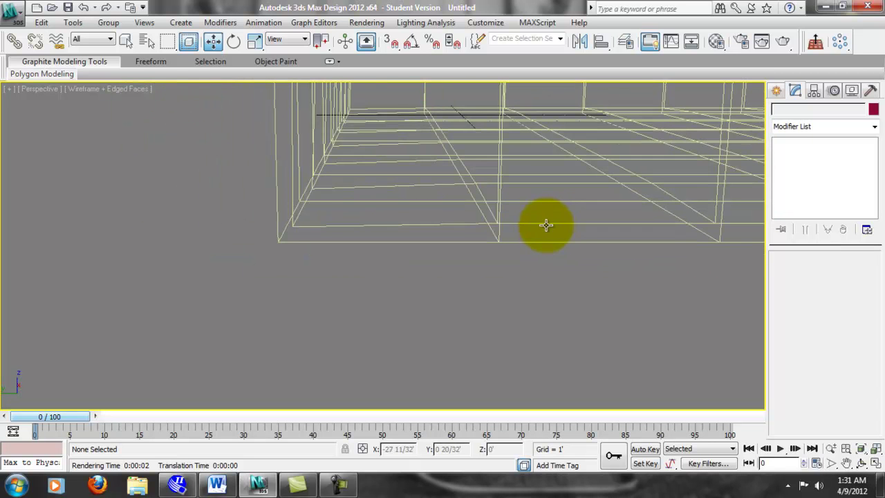
- Select the building and enable Straighten Corners in its Shell modifier
{"action": "left_click", "coordinate": [414, 233]}
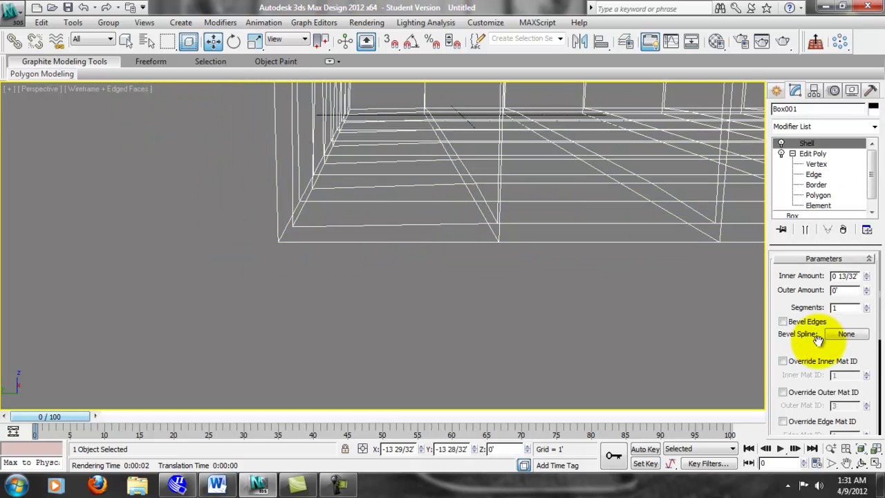
{"action": "left_click_drag", "start_coordinate": [810, 365], "coordinate": [818, 108]}
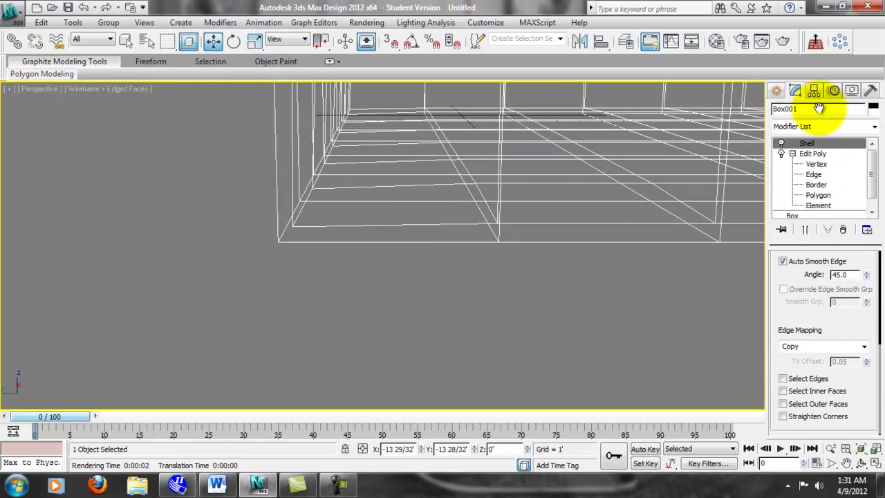
{"action": "left_click", "coordinate": [784, 417]}
{"action": "middle_click_drag", "start_coordinate": [366, 213], "coordinate": [411, 257]}
{"action": "scroll", "coordinate": [418, 257], "scroll_direction": "down", "scroll_amount": 5}
{"action": "middle_click_drag", "start_coordinate": [624, 242], "coordinate": [503, 251]}
{"action": "middle_click_drag", "start_coordinate": [606, 267], "coordinate": [560, 280], "text": "alt"}
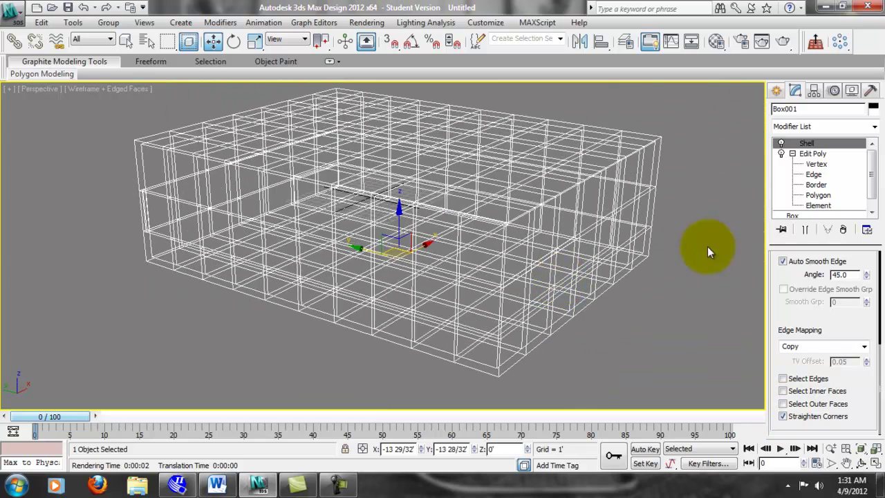
- Deselect the building and switch the viewport back to Smooth + Highlights shading
{"action": "left_click", "coordinate": [113, 84]}
{"action": "left_click", "coordinate": [111, 88]}
{"action": "left_click", "coordinate": [175, 104]}
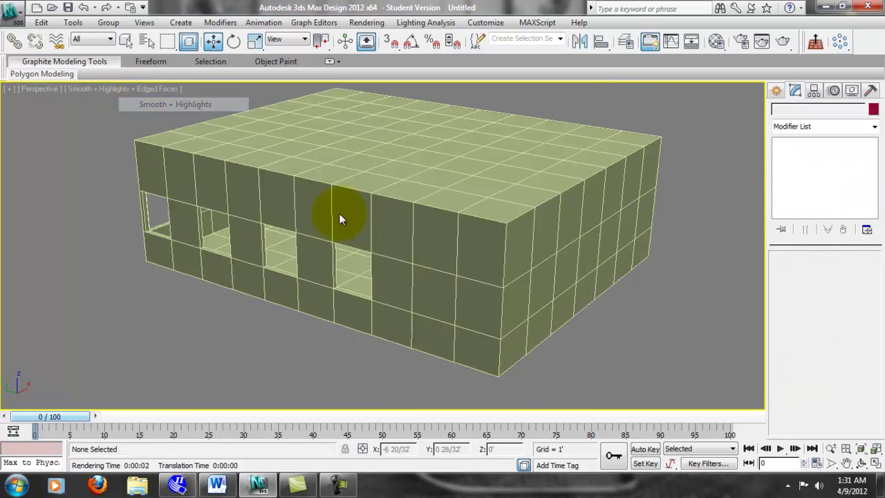
- Bring the perspective view inside the building, facing an interior corner with window openings in both walls
{"action": "scroll", "coordinate": [369, 227], "scroll_direction": "up", "scroll_amount": 5}
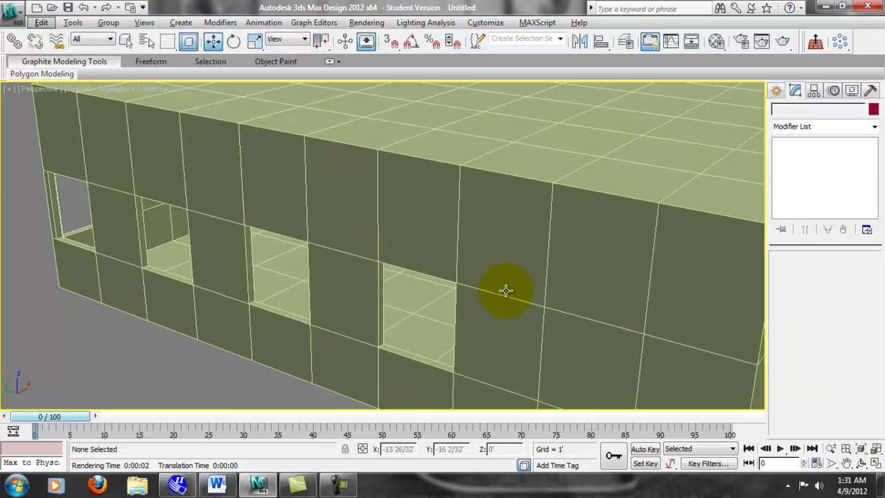
{"action": "scroll", "coordinate": [497, 290], "scroll_direction": "down", "scroll_amount": 5}
{"action": "scroll", "coordinate": [533, 325], "scroll_direction": "up", "scroll_amount": 8}
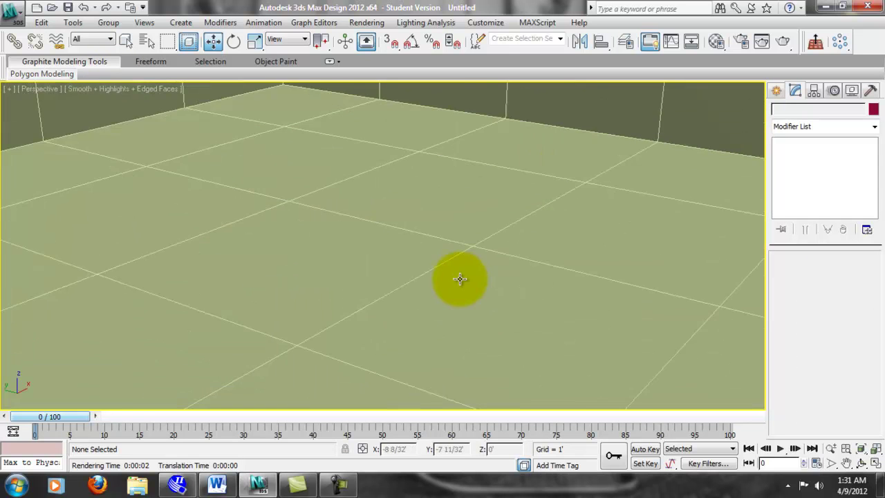
{"action": "scroll", "coordinate": [430, 263], "scroll_direction": "down", "scroll_amount": 2}
{"action": "middle_click_drag", "start_coordinate": [404, 202], "coordinate": [609, 289]}
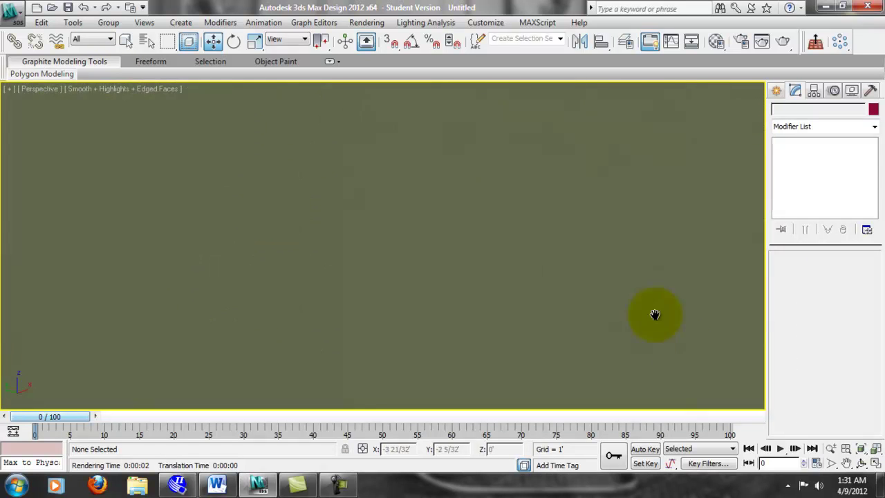
{"action": "scroll", "coordinate": [563, 301], "scroll_direction": "up", "scroll_amount": 4}
{"action": "scroll", "coordinate": [563, 302], "scroll_direction": "up", "scroll_amount": 2}
{"action": "scroll", "coordinate": [458, 273], "scroll_direction": "down", "scroll_amount": 2}
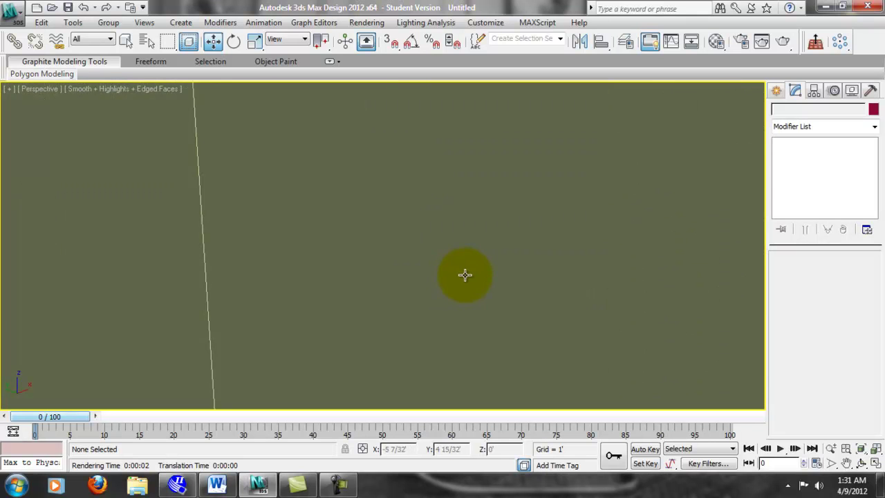
{"action": "scroll", "coordinate": [463, 276], "scroll_direction": "up", "scroll_amount": 1}
{"action": "scroll", "coordinate": [484, 284], "scroll_direction": "down", "scroll_amount": 3}
{"action": "scroll", "coordinate": [405, 273], "scroll_direction": "down", "scroll_amount": 3}
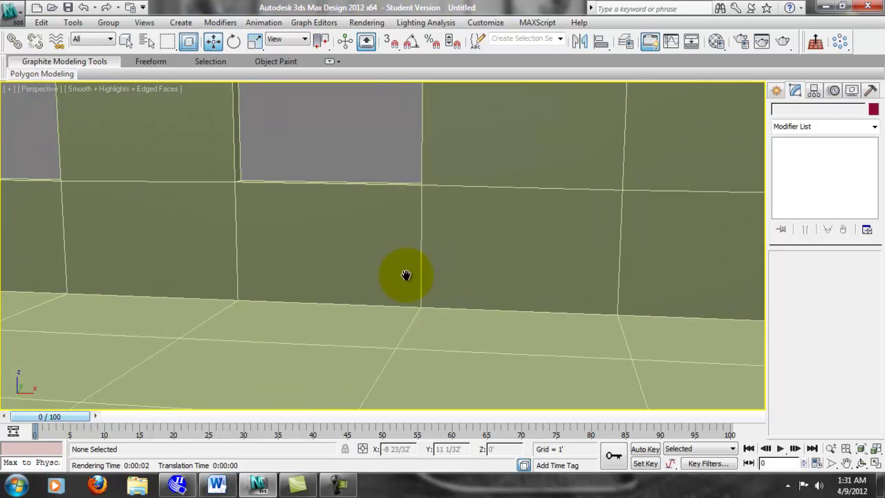
{"action": "scroll", "coordinate": [407, 277], "scroll_direction": "up", "scroll_amount": 5}
{"action": "middle_click_drag", "start_coordinate": [394, 276], "coordinate": [492, 174]}
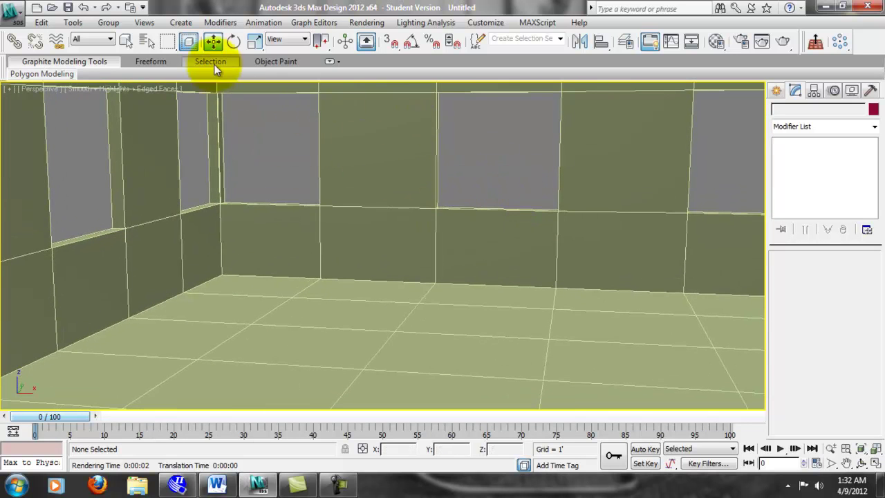
- Create a camera from the interior perspective view and switch to the four-viewport layout
{"action": "left_click", "coordinate": [180, 22]}
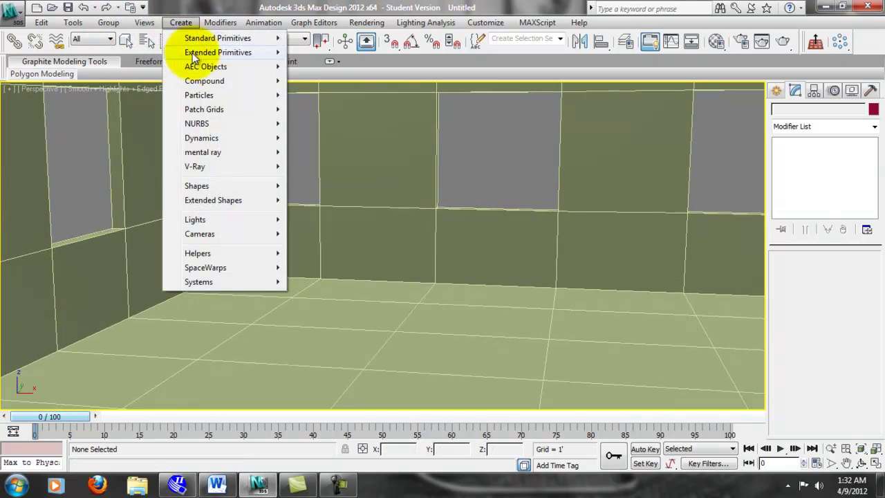
{"action": "mouse_move", "coordinate": [145, 22]}
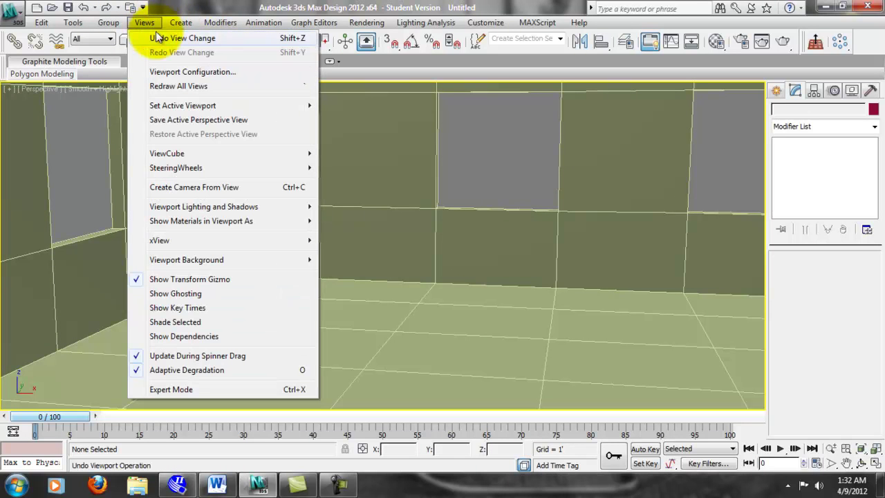
{"action": "left_click", "coordinate": [245, 190]}
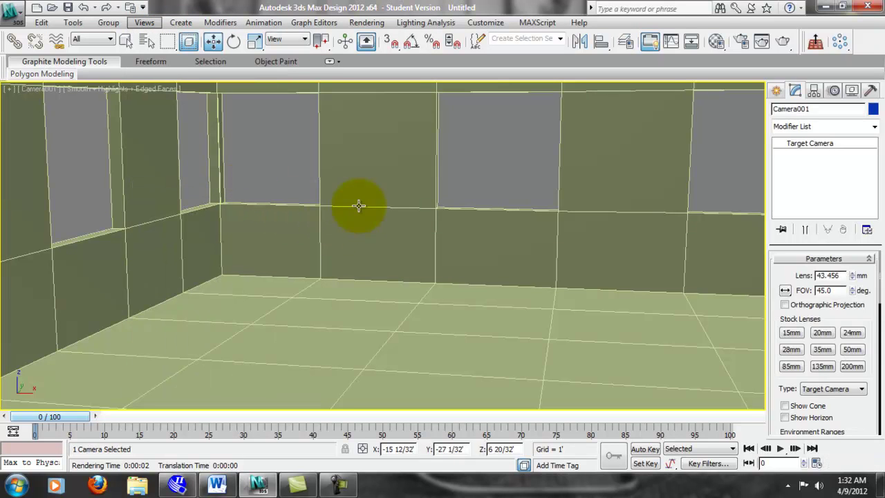
{"action": "left_click", "coordinate": [878, 465]}
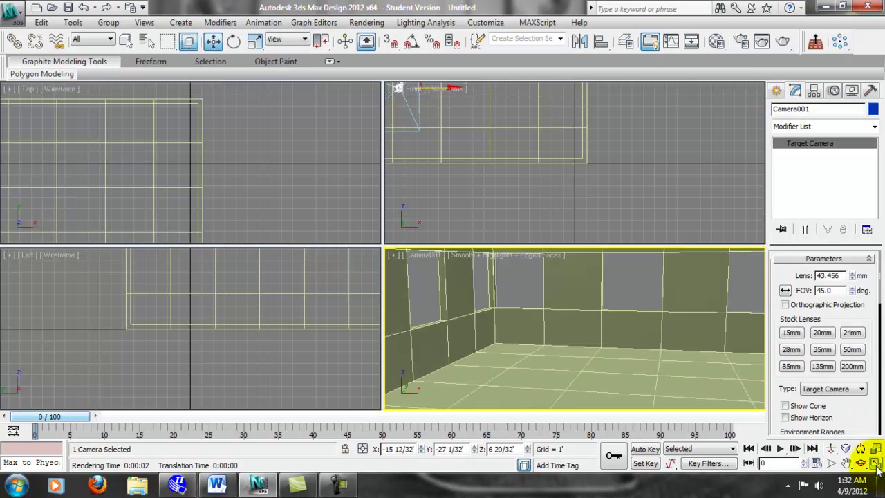
- Move the camera in the Top viewport toward the building's lower-right corner, to about X -7', Y -29'
{"action": "middle_click_drag", "start_coordinate": [127, 142], "coordinate": [168, 129]}
{"action": "scroll", "coordinate": [168, 129], "scroll_direction": "down", "scroll_amount": 2}
{"action": "scroll", "coordinate": [173, 162], "scroll_direction": "down", "scroll_amount": 2}
{"action": "middle_click_drag", "start_coordinate": [168, 181], "coordinate": [213, 63]}
{"action": "scroll", "coordinate": [163, 161], "scroll_direction": "up", "scroll_amount": 3}
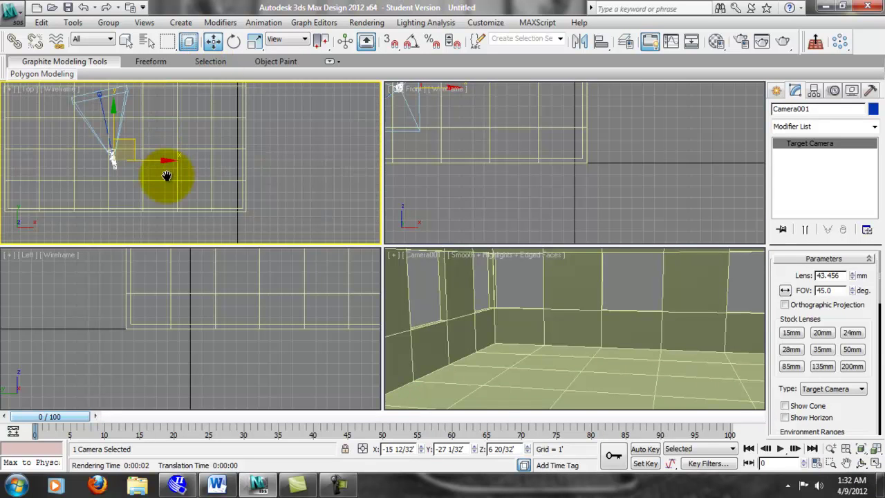
{"action": "left_click_drag", "start_coordinate": [142, 166], "coordinate": [207, 186]}
- Move the camera's target farther up the room in the Top viewport, to about X -18', Y -13'
{"action": "middle_click_drag", "start_coordinate": [93, 116], "coordinate": [108, 148]}
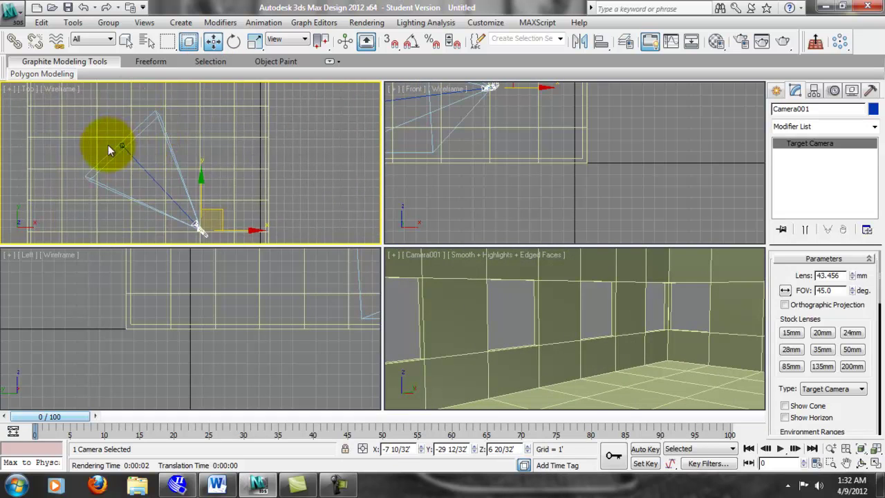
{"action": "left_click", "coordinate": [122, 145]}
{"action": "middle_click_drag", "start_coordinate": [165, 135], "coordinate": [170, 160]}
{"action": "left_click_drag", "start_coordinate": [141, 151], "coordinate": [136, 102]}
{"action": "scroll", "coordinate": [164, 153], "scroll_direction": "down", "scroll_amount": 2}
{"action": "middle_click_drag", "start_coordinate": [204, 183], "coordinate": [213, 152]}
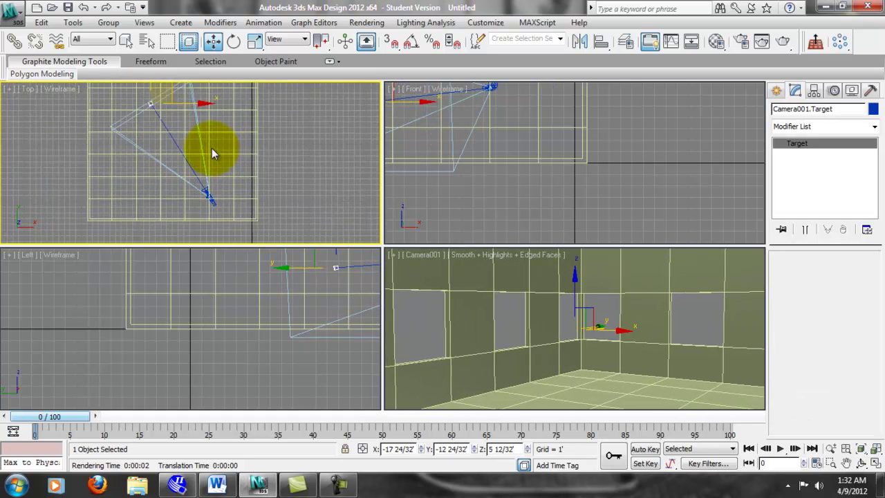
- Move the camera to about X -4', Y -30' in the Top viewport and shift its target slightly
{"action": "left_click", "coordinate": [217, 202]}
{"action": "left_click_drag", "start_coordinate": [232, 183], "coordinate": [251, 187]}
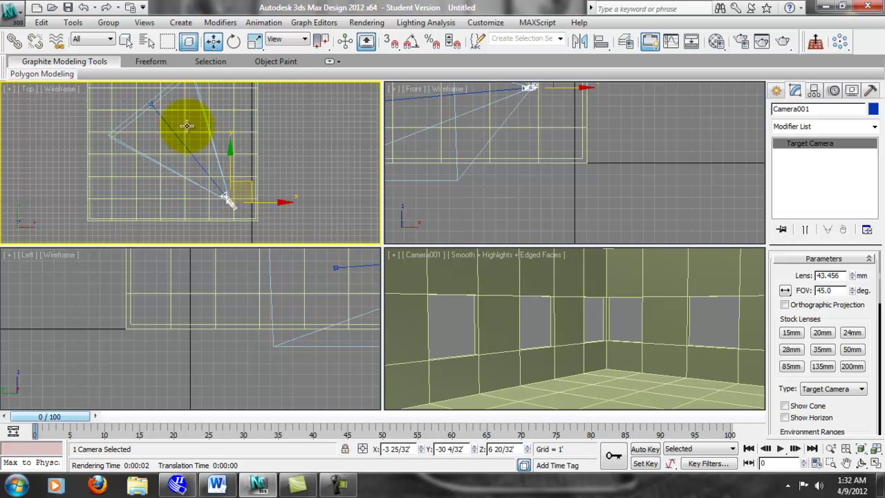
{"action": "left_click", "coordinate": [153, 107]}
{"action": "middle_click_drag", "start_coordinate": [154, 108], "coordinate": [187, 154]}
{"action": "left_click_drag", "start_coordinate": [187, 154], "coordinate": [171, 122]}
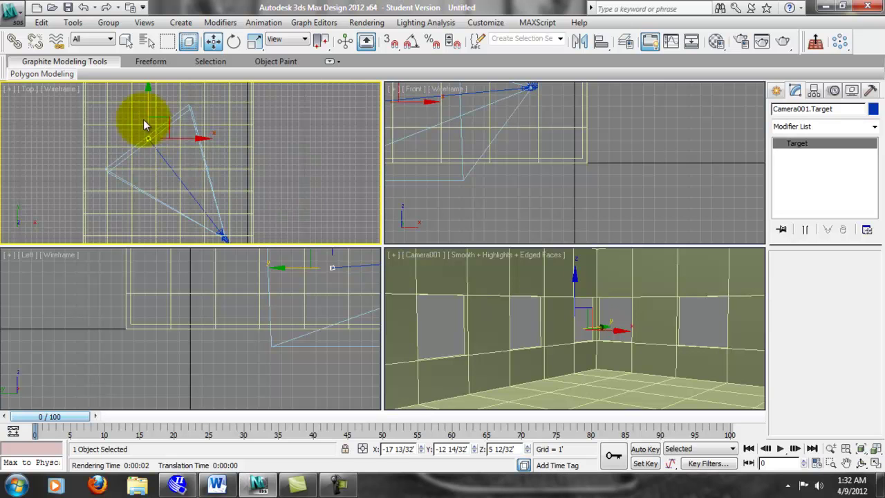
- Select the camera, use Select Camera Target, and move the target to about X -15', Y -10' in the Top viewport
{"action": "middle_click_drag", "start_coordinate": [258, 187], "coordinate": [260, 171]}
{"action": "left_click", "coordinate": [233, 216]}
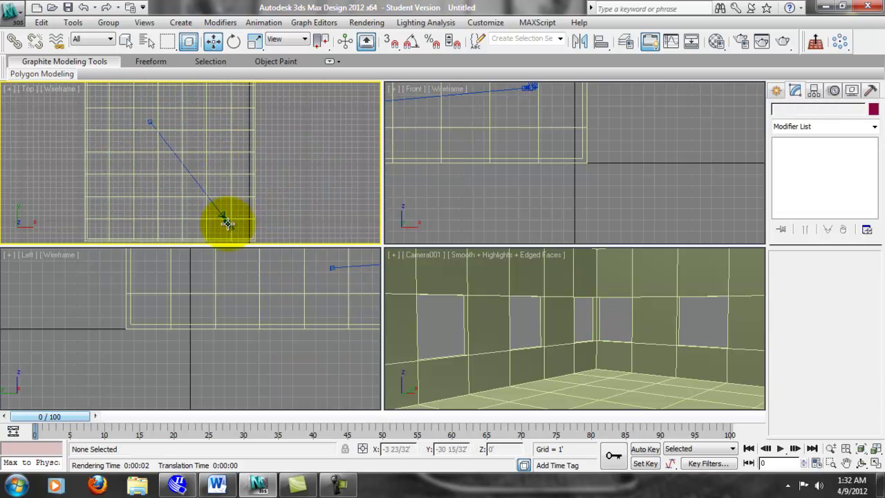
{"action": "left_click", "coordinate": [228, 222]}
{"action": "left_click", "coordinate": [222, 216]}
{"action": "right_click", "coordinate": [223, 216]}
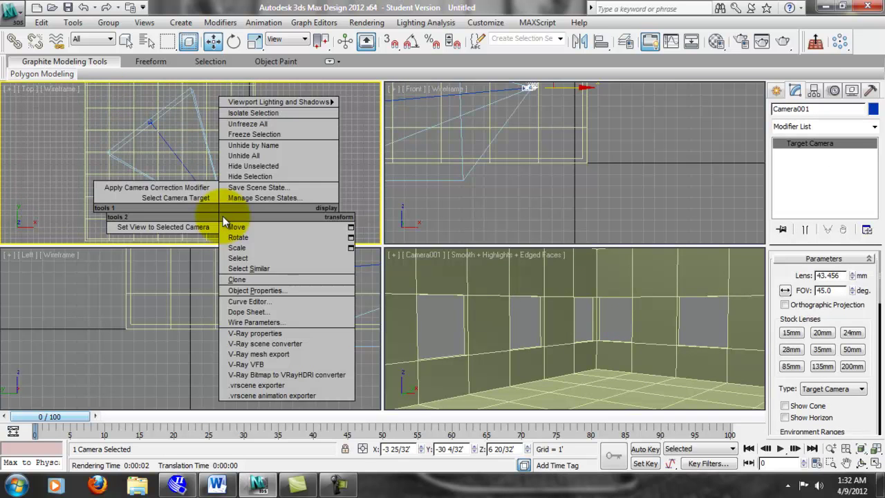
{"action": "left_click", "coordinate": [183, 198]}
{"action": "middle_click_drag", "start_coordinate": [229, 164], "coordinate": [239, 198]}
{"action": "middle_click_drag", "start_coordinate": [201, 136], "coordinate": [204, 171]}
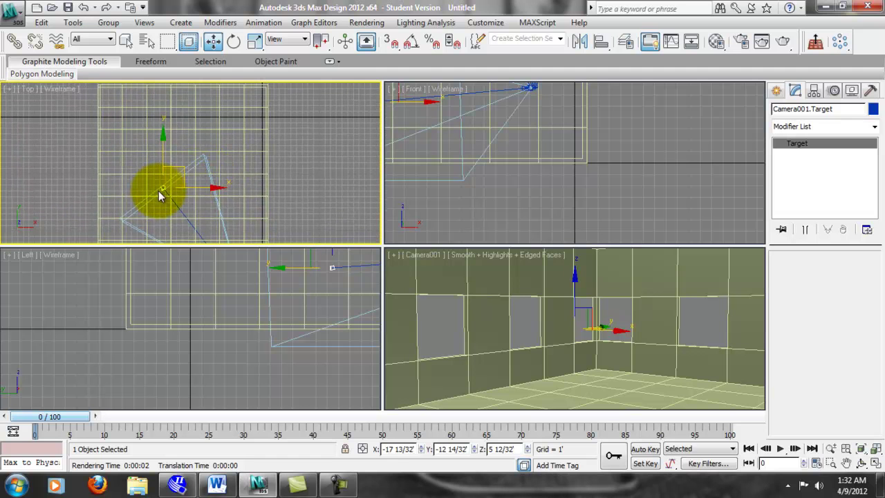
{"action": "left_click_drag", "start_coordinate": [181, 170], "coordinate": [192, 152]}
- Maximize the camera viewport and shift the camera sideways so the room's far corner sits near mid-view
{"action": "right_click", "coordinate": [637, 384]}
{"action": "left_click", "coordinate": [874, 462]}
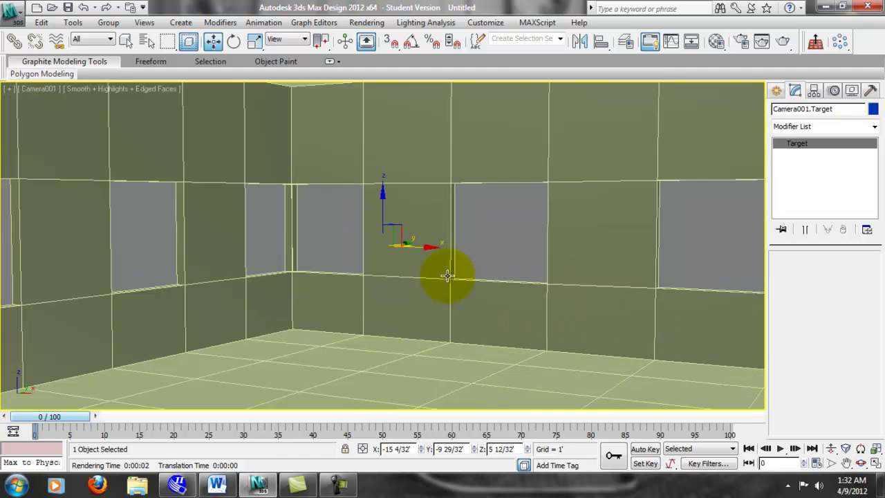
{"action": "middle_click_drag", "start_coordinate": [470, 298], "coordinate": [563, 286]}
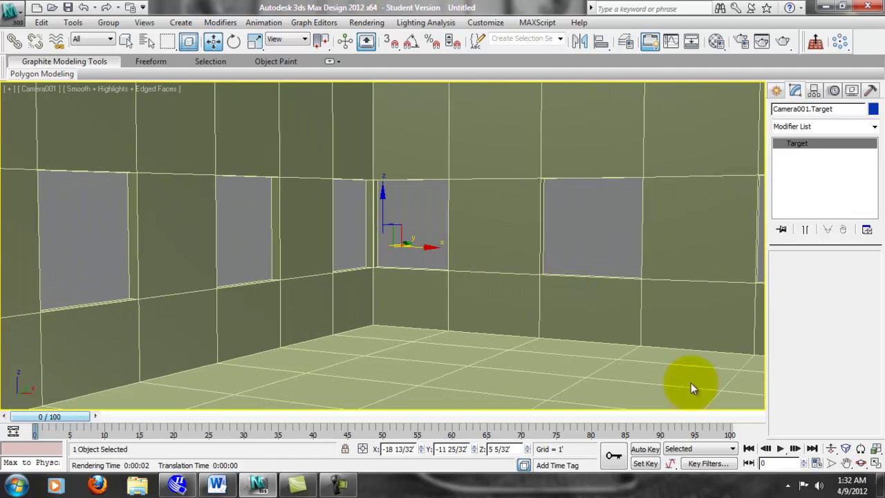
- Widen the camera's field of view to take in the floor and ceiling, and adjust the camera's perspective
{"action": "left_click", "coordinate": [831, 463]}
{"action": "left_click_drag", "start_coordinate": [456, 274], "coordinate": [853, 475]}
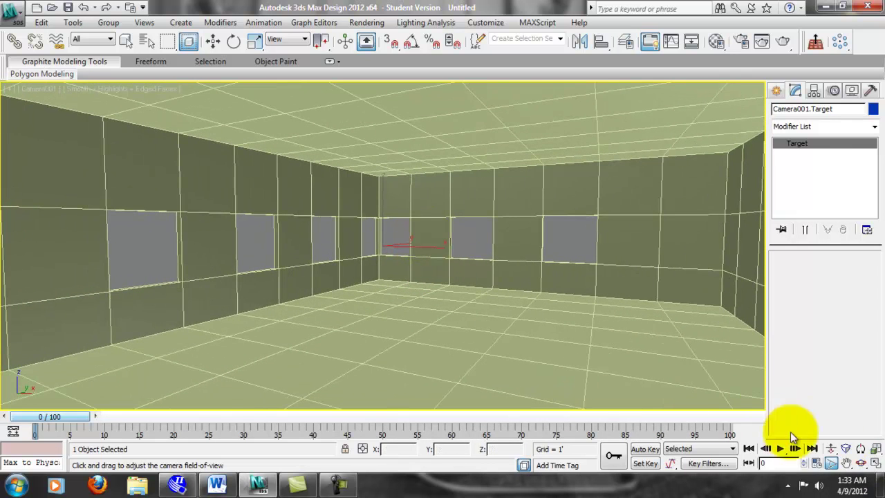
{"action": "left_click", "coordinate": [845, 449]}
{"action": "left_click_drag", "start_coordinate": [408, 277], "coordinate": [367, 81]}
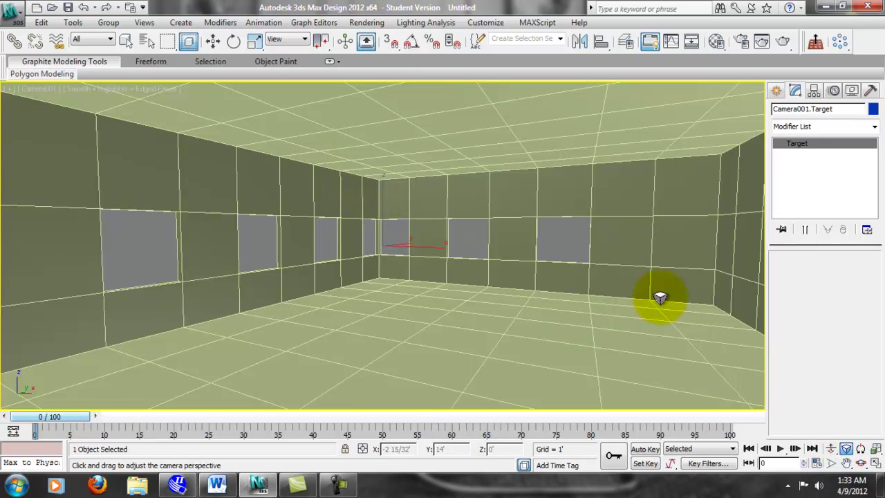
- Fine-tune the camera's field of view to about 97.5 degrees
{"action": "left_click", "coordinate": [831, 463]}
{"action": "left_click_drag", "start_coordinate": [408, 188], "coordinate": [415, 170]}
{"action": "left_click_drag", "start_coordinate": [531, 187], "coordinate": [502, 204]}
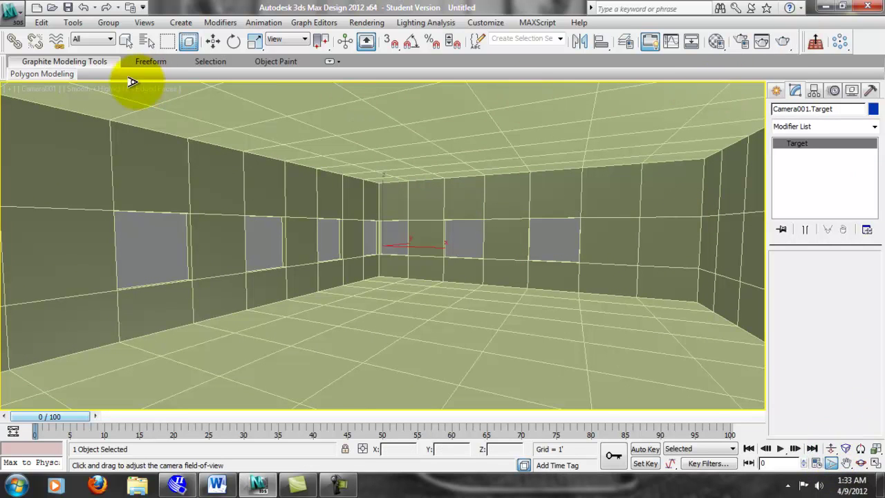
- Return to the four-viewport layout and deselect the camera target in the Top viewport
{"action": "left_click", "coordinate": [875, 463]}
{"action": "right_click", "coordinate": [318, 175]}
{"action": "left_click", "coordinate": [323, 177]}
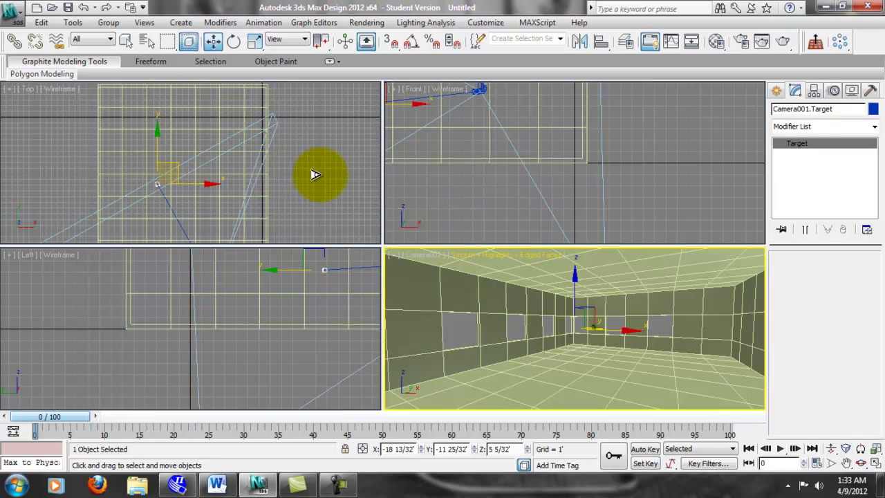
{"action": "scroll", "coordinate": [301, 201], "scroll_direction": "down", "scroll_amount": 2}
{"action": "middle_click_drag", "start_coordinate": [257, 202], "coordinate": [272, 170]}
{"action": "scroll", "coordinate": [247, 184], "scroll_direction": "up", "scroll_amount": 4}
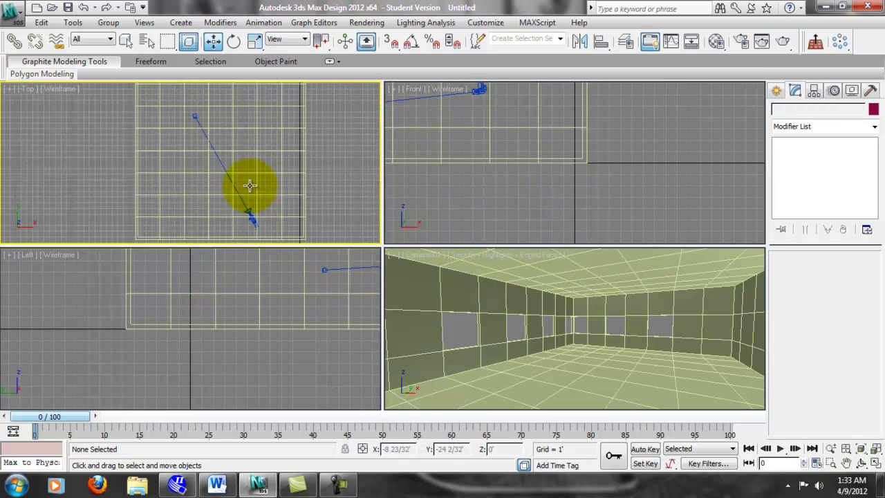
{"action": "left_click", "coordinate": [275, 235]}
{"action": "right_click", "coordinate": [273, 233]}
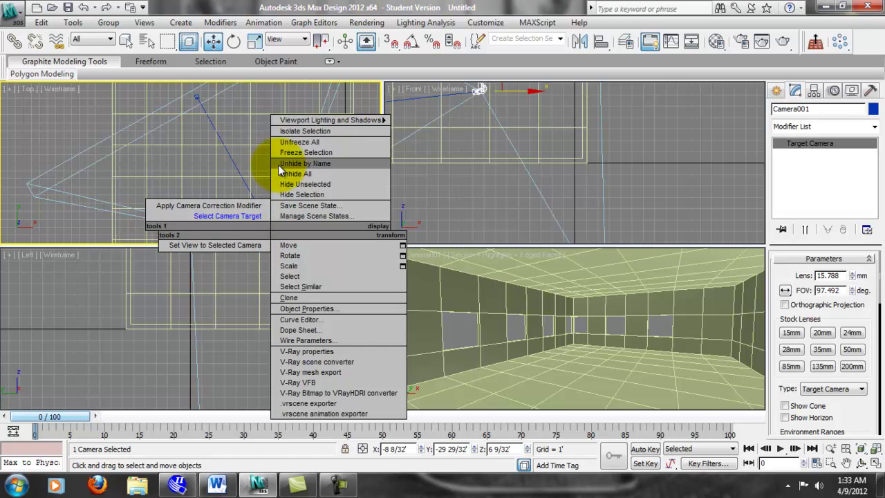
{"action": "left_click", "coordinate": [455, 197]}
{"action": "left_click", "coordinate": [78, 127]}
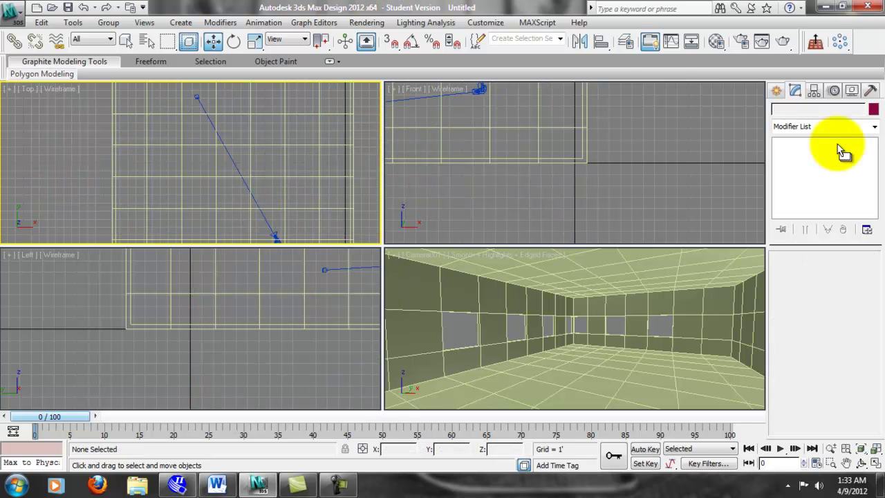
- Test hiding and showing the Cameras category in the display settings, leaving the cameras hidden
{"action": "left_click", "coordinate": [851, 92]}
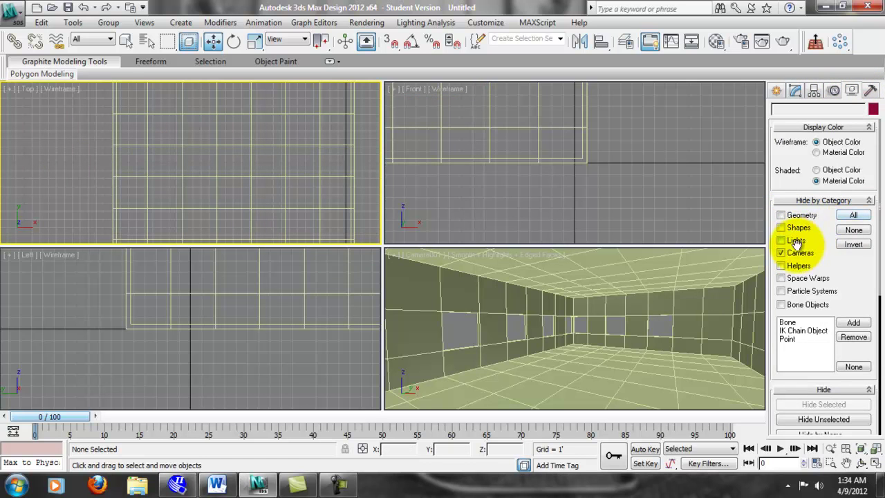
{"action": "left_click", "coordinate": [784, 255]}
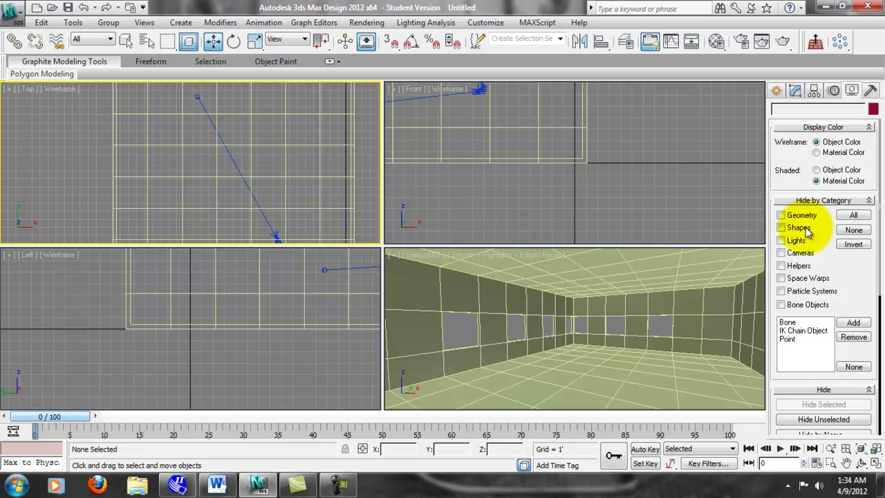
{"action": "left_click", "coordinate": [561, 195]}
{"action": "left_click", "coordinate": [317, 187]}
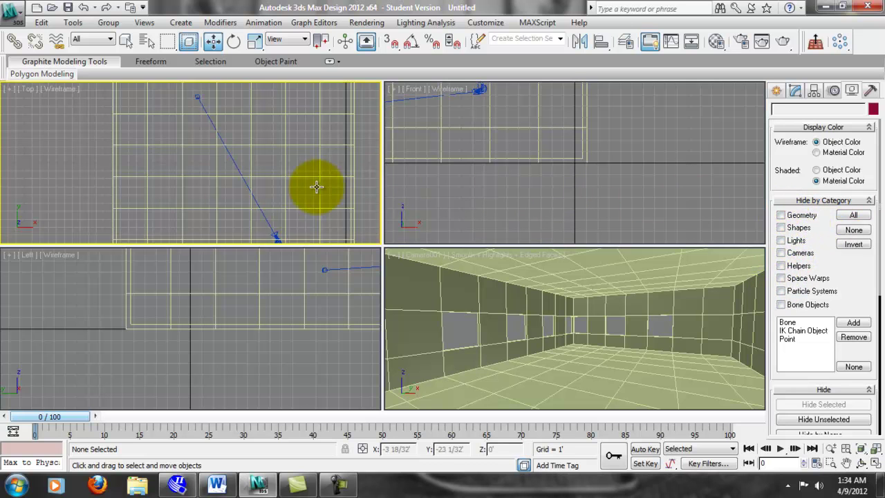
{"action": "scroll", "coordinate": [317, 187], "scroll_direction": "down", "scroll_amount": 4}
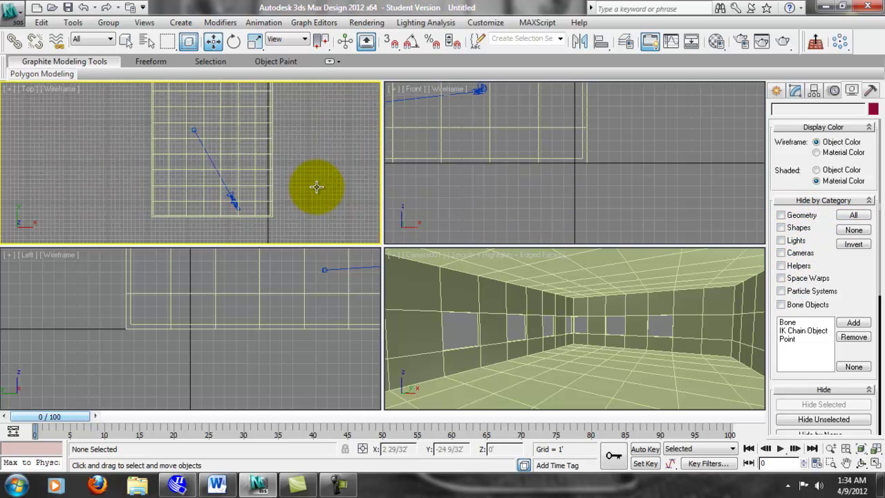
{"action": "left_click", "coordinate": [780, 254]}
{"action": "middle_click_drag", "start_coordinate": [205, 166], "coordinate": [203, 168]}
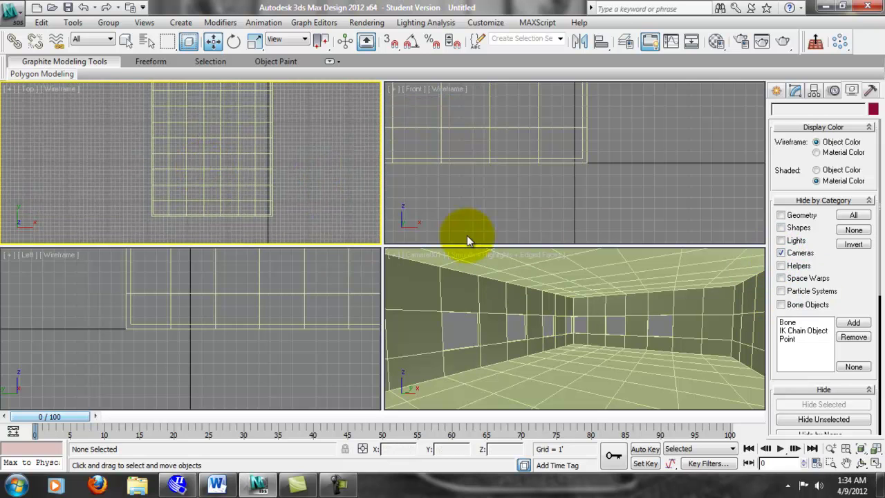
{"action": "middle_click_drag", "start_coordinate": [318, 148], "coordinate": [317, 152]}
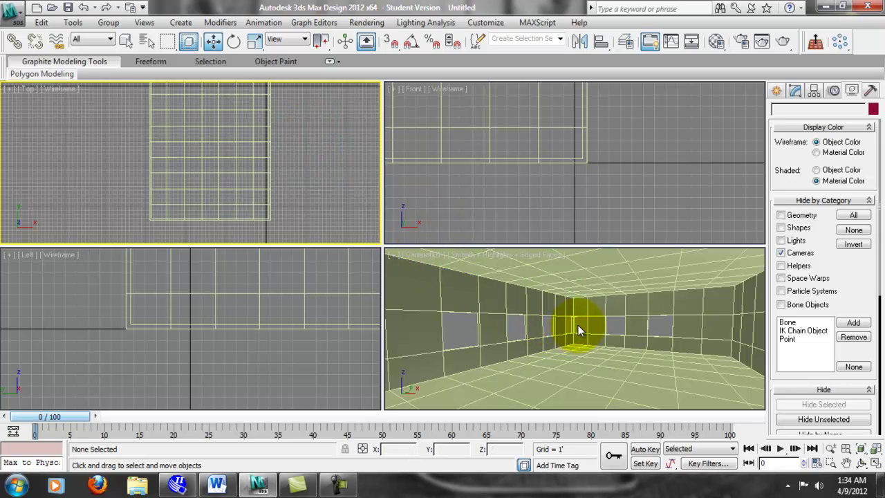
- Switch the Camera001 viewport back to a Perspective view of the room
{"action": "right_click", "coordinate": [457, 275]}
{"action": "left_click", "coordinate": [432, 256]}
{"action": "left_click", "coordinate": [494, 55]}
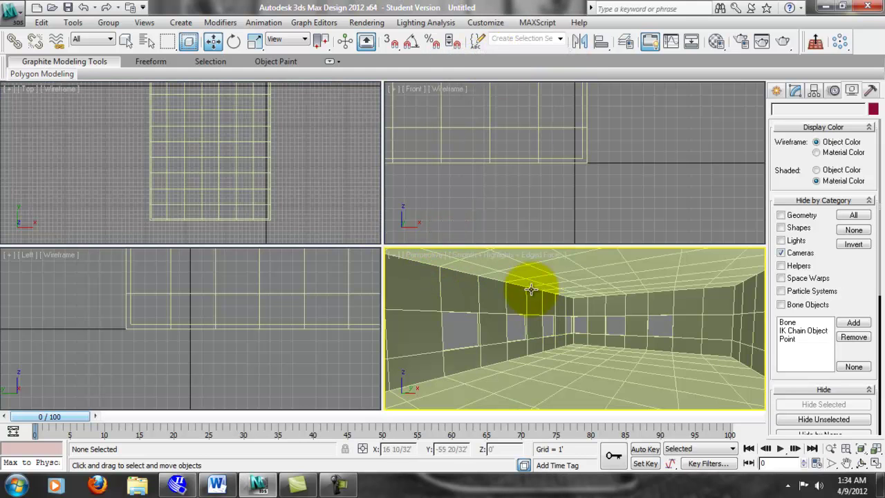
{"action": "scroll", "coordinate": [546, 320], "scroll_direction": "up", "scroll_amount": 5}
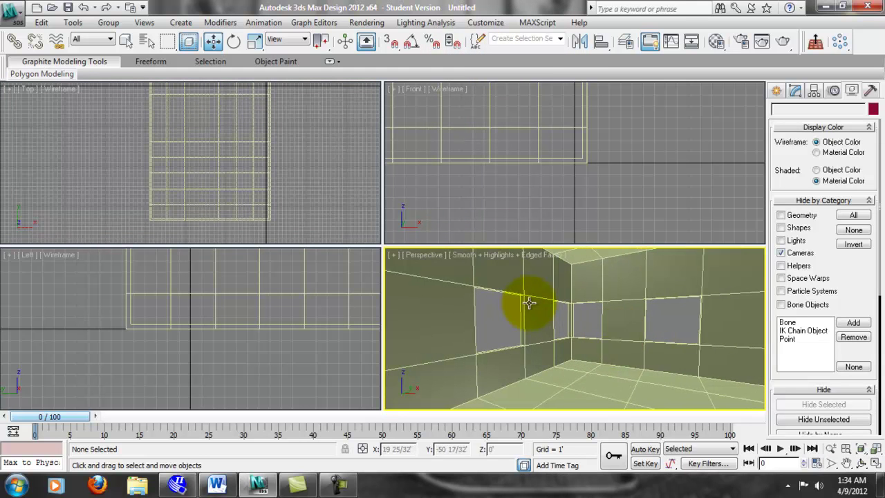
- Switch the Perspective viewport back to the Camera001 view of the room
{"action": "scroll", "coordinate": [538, 304], "scroll_direction": "down", "scroll_amount": 2}
{"action": "middle_click_drag", "start_coordinate": [560, 355], "coordinate": [488, 347]}
{"action": "left_click", "coordinate": [428, 255]}
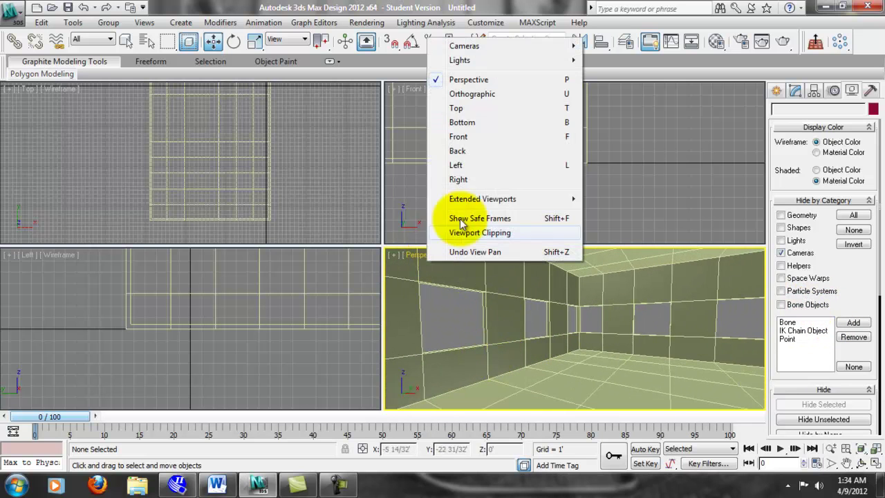
{"action": "mouse_move", "coordinate": [515, 46]}
{"action": "left_click", "coordinate": [606, 46]}
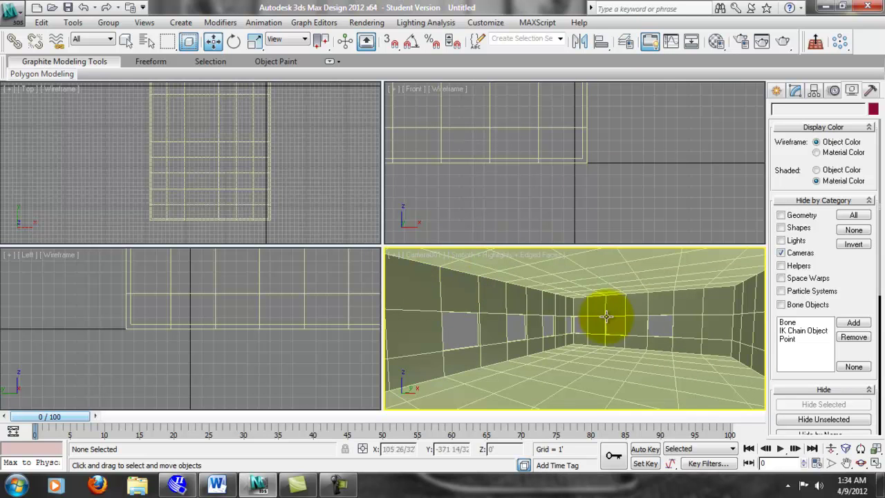
- Frame the whole building in the Left viewport, test-render that view and close the rendered frame
{"action": "middle_click_drag", "start_coordinate": [214, 310], "coordinate": [158, 353]}
{"action": "scroll", "coordinate": [158, 353], "scroll_direction": "down", "scroll_amount": 3}
{"action": "middle_click_drag", "start_coordinate": [261, 347], "coordinate": [217, 342]}
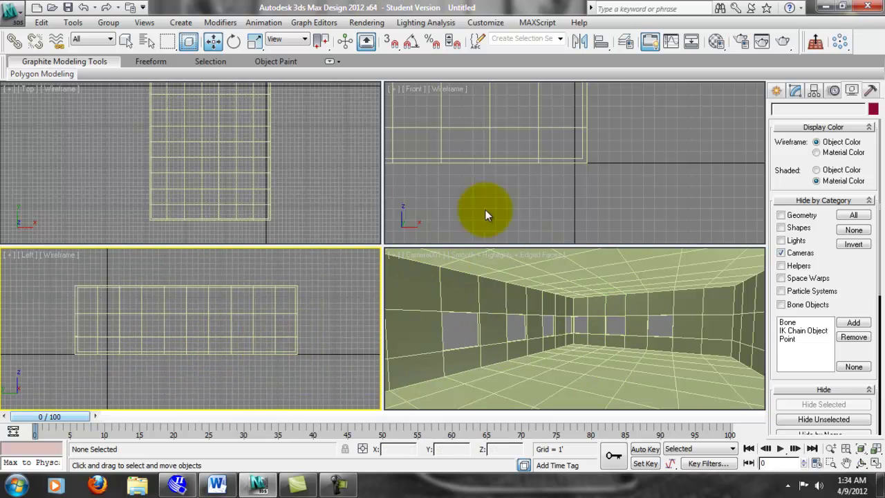
{"action": "left_click", "coordinate": [783, 41]}
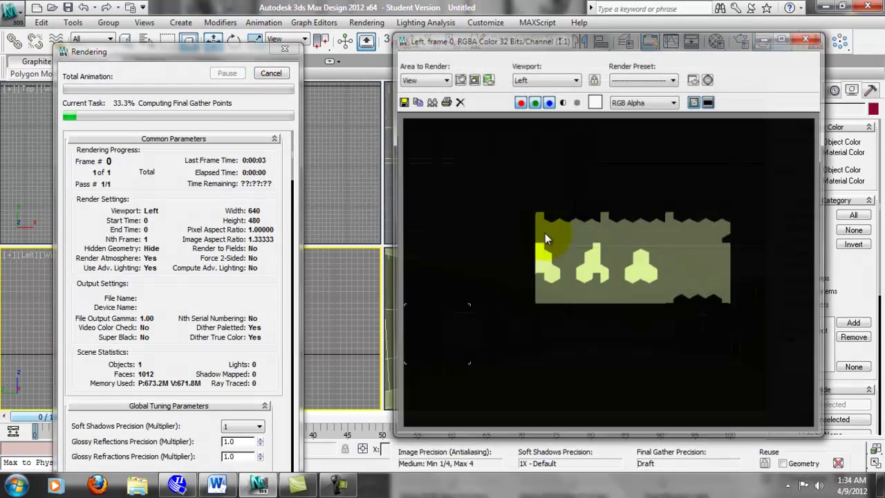
{"action": "left_click", "coordinate": [804, 40]}
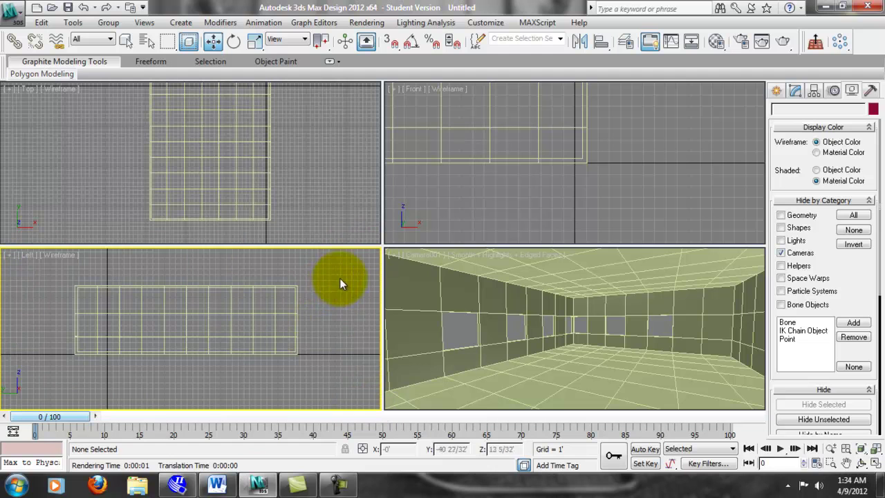
- Test-render the Camera001 view of the room's interior and close the rendered frame
{"action": "left_click", "coordinate": [468, 263]}
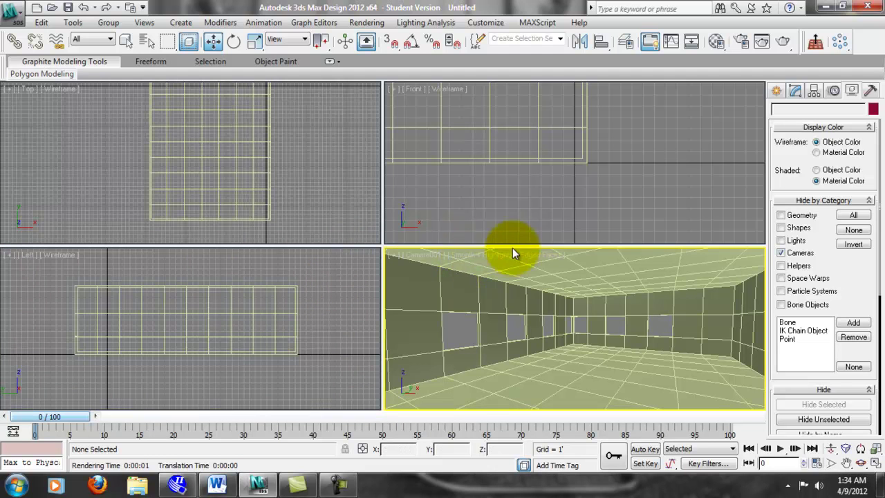
{"action": "left_click", "coordinate": [259, 268]}
{"action": "left_click", "coordinate": [447, 272]}
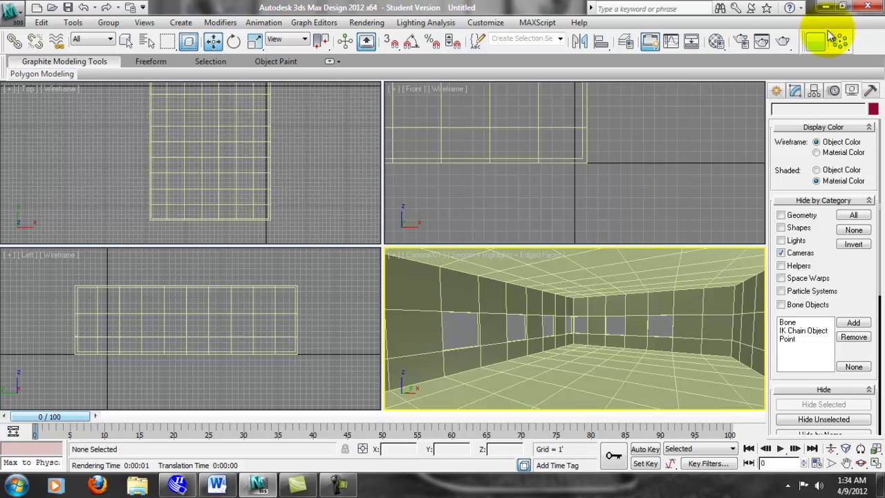
{"action": "left_click", "coordinate": [784, 41]}
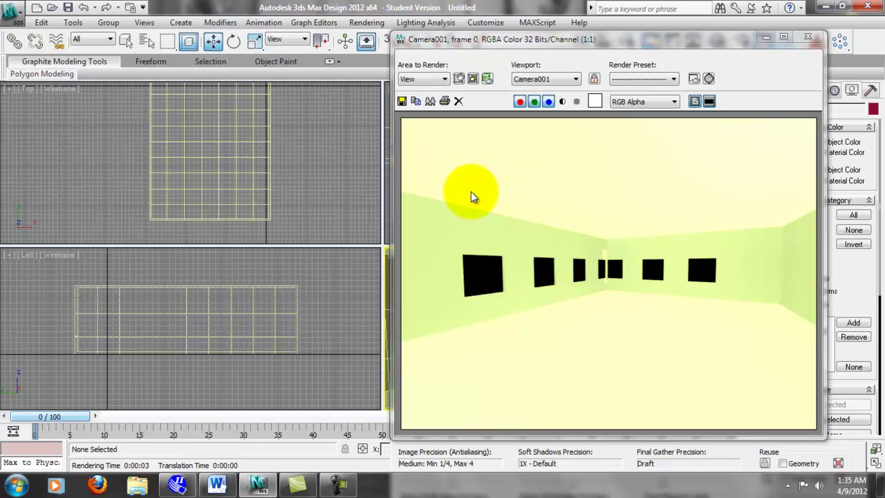
{"action": "left_click_drag", "start_coordinate": [536, 36], "coordinate": [196, 24]}
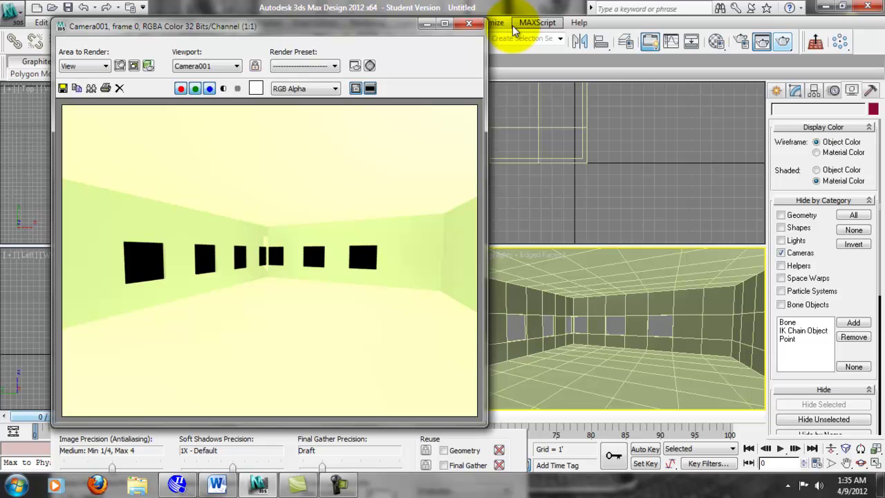
{"action": "left_click", "coordinate": [469, 25]}
- Examine the building's wireframe in the Top and Front viewports
{"action": "middle_click", "coordinate": [286, 209]}
{"action": "scroll", "coordinate": [286, 208], "scroll_direction": "down", "scroll_amount": 2}
{"action": "middle_click_drag", "start_coordinate": [312, 171], "coordinate": [300, 181]}
{"action": "scroll", "coordinate": [318, 188], "scroll_direction": "up", "scroll_amount": 2}
{"action": "middle_click", "coordinate": [517, 132]}
{"action": "scroll", "coordinate": [541, 168], "scroll_direction": "down", "scroll_amount": 2}
{"action": "middle_click_drag", "start_coordinate": [549, 157], "coordinate": [627, 207]}
{"action": "scroll", "coordinate": [539, 211], "scroll_direction": "down", "scroll_amount": 2}
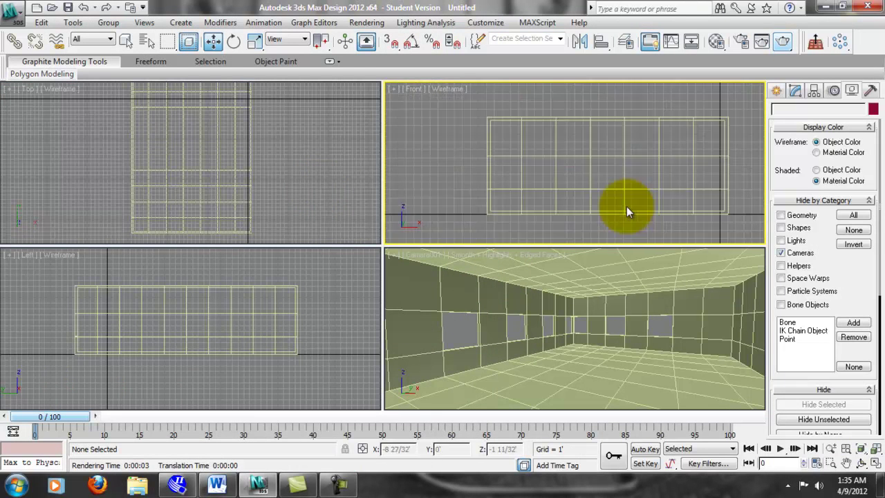
{"action": "scroll", "coordinate": [626, 206], "scroll_direction": "up", "scroll_amount": 4}
{"action": "scroll", "coordinate": [648, 113], "scroll_direction": "up", "scroll_amount": 2}
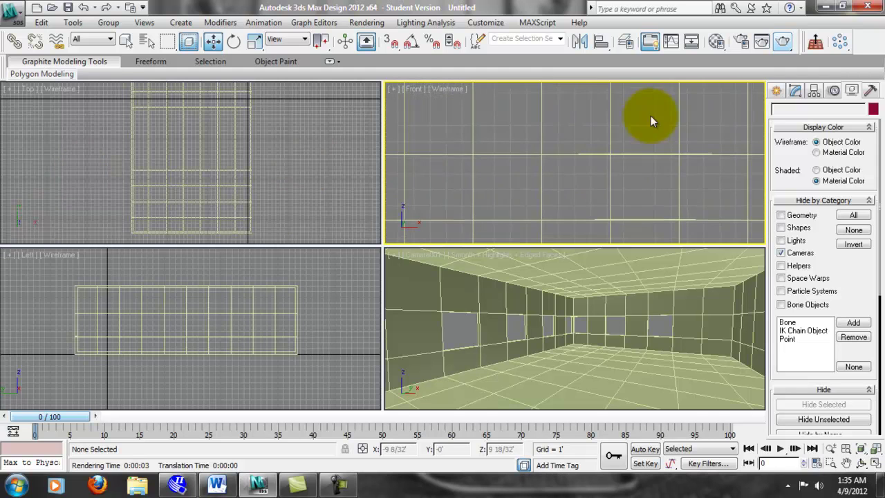
{"action": "scroll", "coordinate": [647, 195], "scroll_direction": "up", "scroll_amount": 2}
{"action": "scroll", "coordinate": [683, 183], "scroll_direction": "down", "scroll_amount": 2}
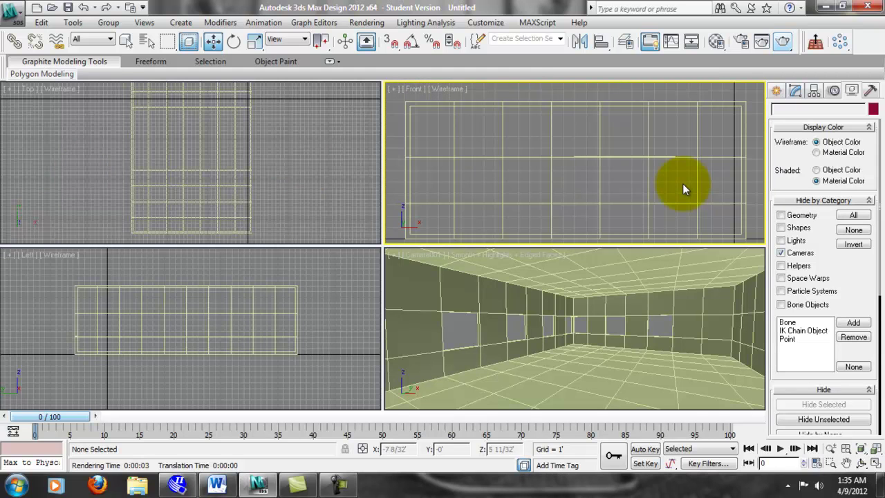
{"action": "scroll", "coordinate": [659, 195], "scroll_direction": "down", "scroll_amount": 1}
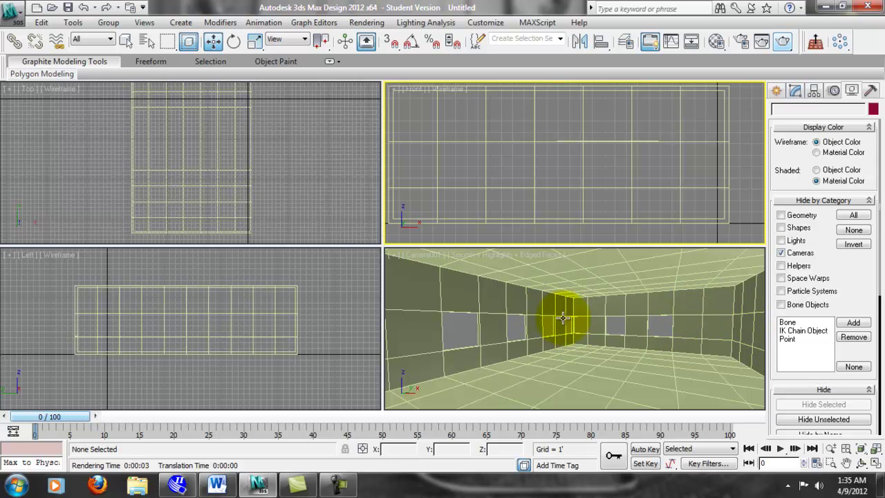
- Start a Daylight system for the scene, accepting the mr Photographic Exposure Control at EV = 15
{"action": "scroll", "coordinate": [197, 159], "scroll_direction": "down", "scroll_amount": 5}
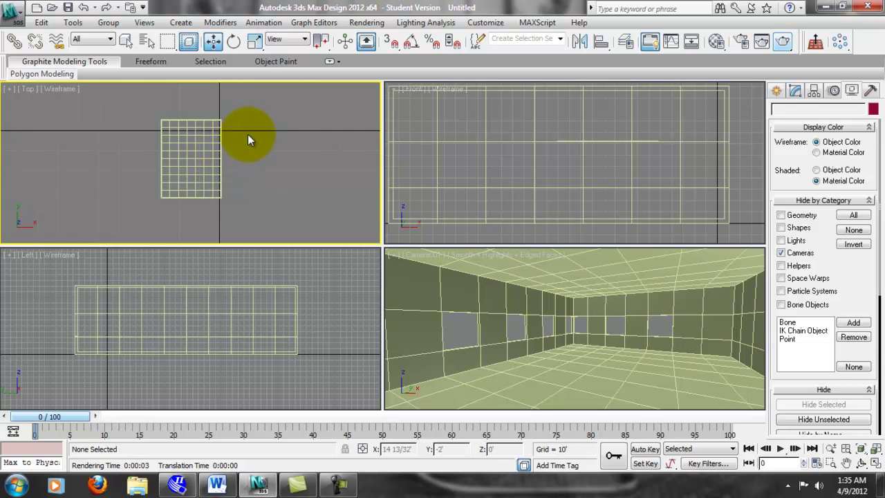
{"action": "left_click", "coordinate": [777, 91]}
{"action": "left_click", "coordinate": [874, 112]}
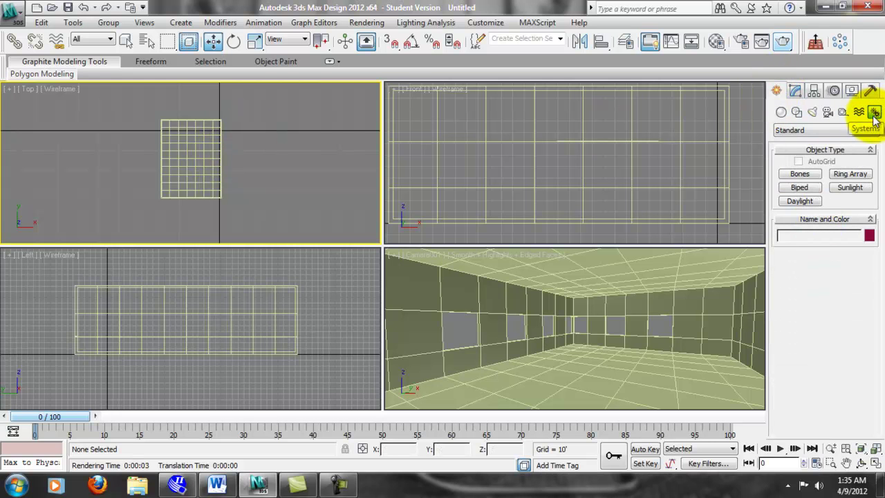
{"action": "left_click", "coordinate": [800, 200]}
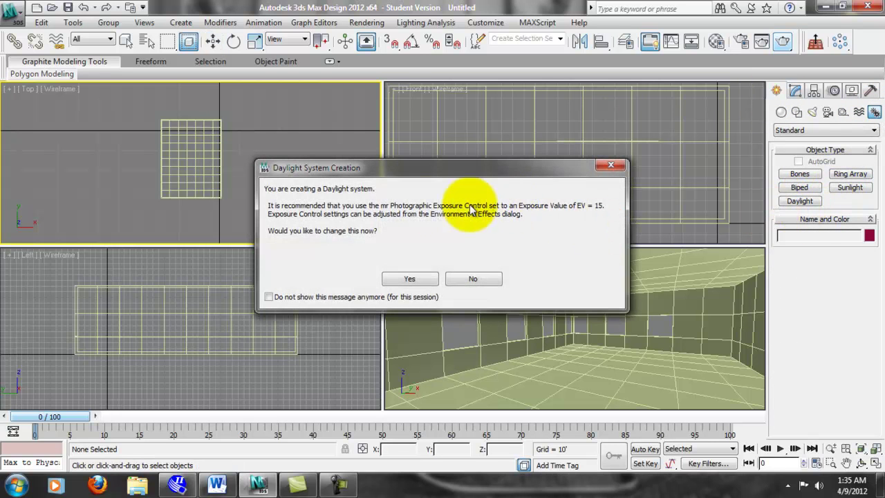
{"action": "left_click_drag", "start_coordinate": [424, 179], "coordinate": [411, 174]}
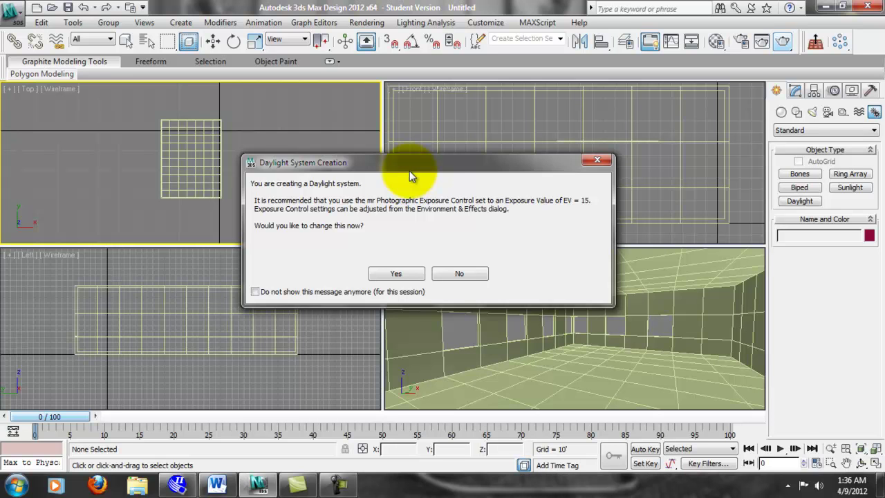
{"action": "left_click", "coordinate": [391, 276]}
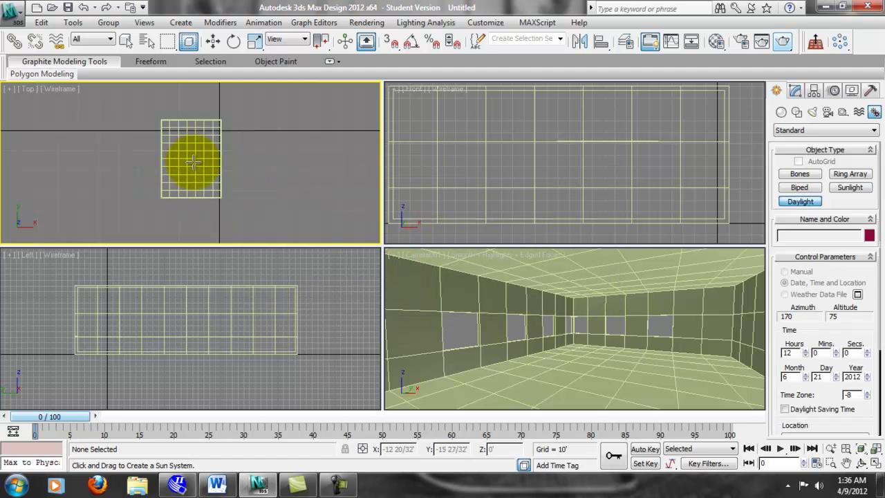
- Place the daylight system at the building's centre in the Top viewport, adding the mr Physical Sky environment map and setting the sun's distance
{"action": "left_click_drag", "start_coordinate": [193, 163], "coordinate": [175, 163]}
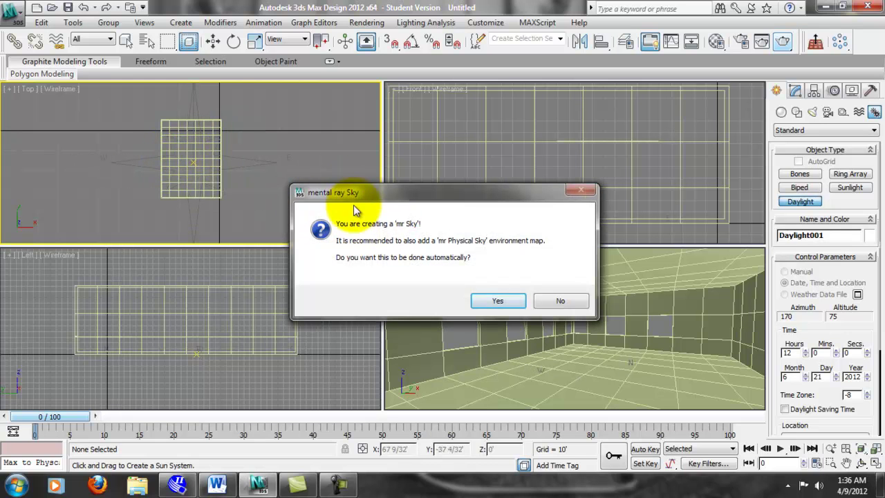
{"action": "left_click", "coordinate": [498, 302]}
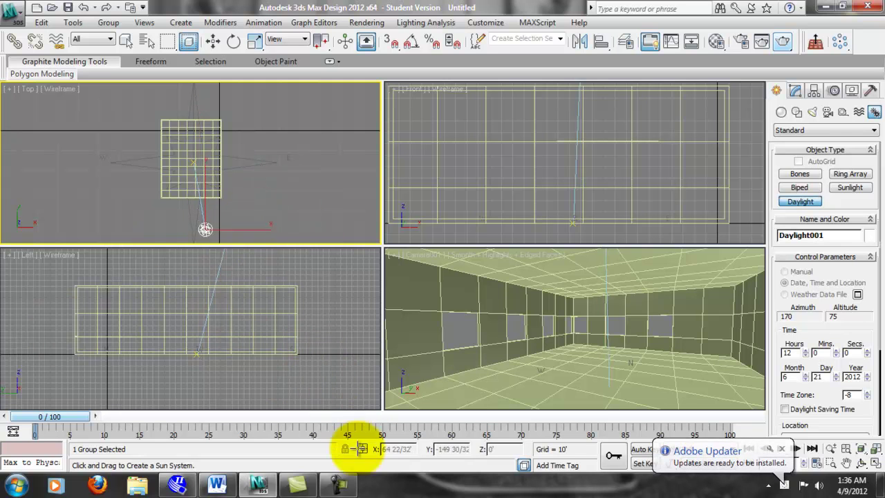
{"action": "left_click", "coordinate": [312, 391]}
{"action": "scroll", "coordinate": [336, 322], "scroll_direction": "down", "scroll_amount": 8}
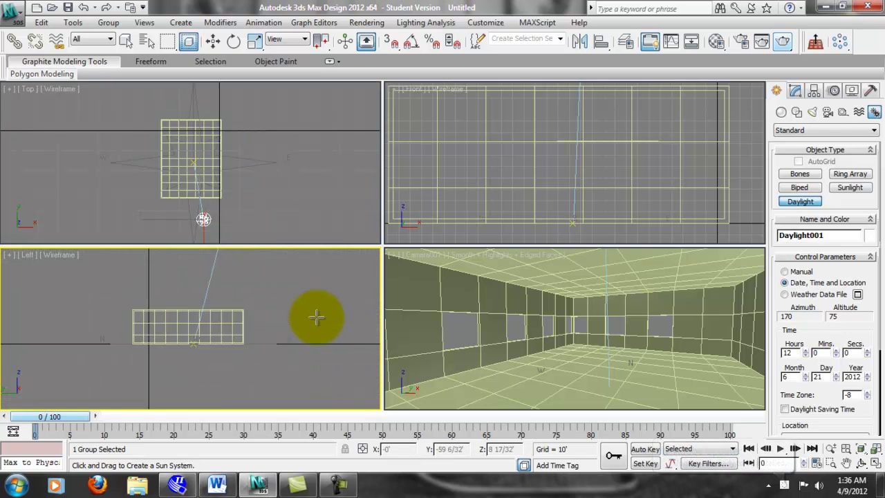
{"action": "scroll", "coordinate": [256, 374], "scroll_direction": "up", "scroll_amount": 2}
{"action": "scroll", "coordinate": [256, 335], "scroll_direction": "down", "scroll_amount": 3}
{"action": "middle_click_drag", "start_coordinate": [256, 326], "coordinate": [242, 371]}
{"action": "middle_click_drag", "start_coordinate": [269, 313], "coordinate": [276, 303]}
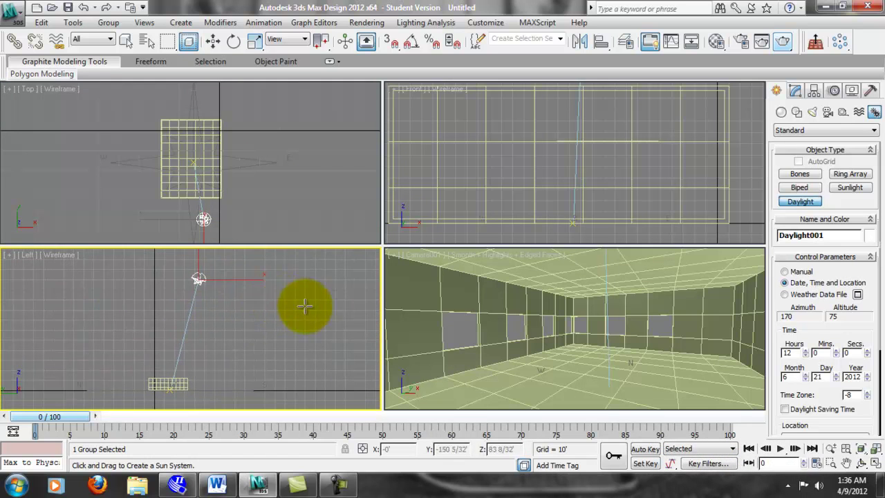
- Leave daylight creation, select the sun object in the Top viewport and open its daylight parameters for modification
{"action": "left_click", "coordinate": [809, 202]}
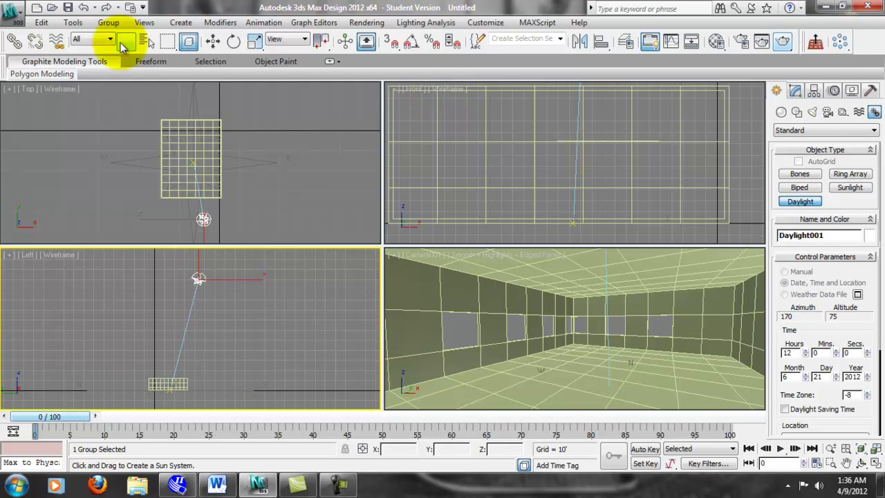
{"action": "left_click", "coordinate": [213, 41]}
{"action": "left_click", "coordinate": [246, 214]}
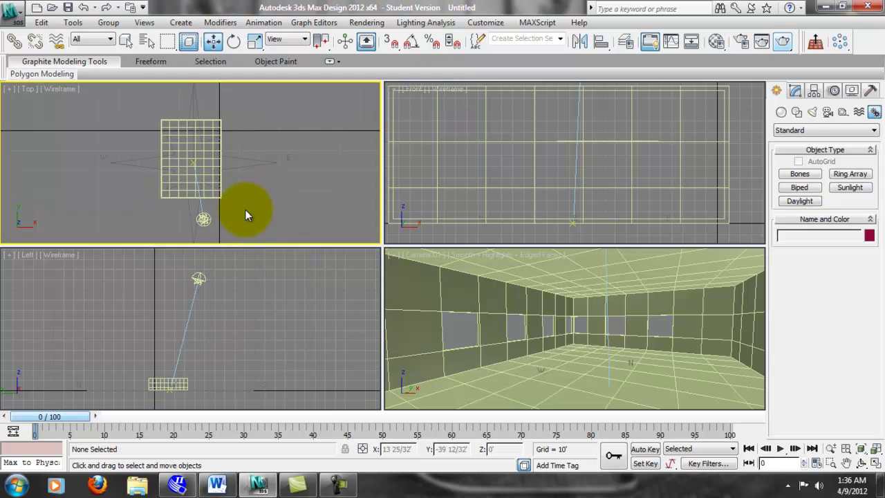
{"action": "left_click", "coordinate": [204, 219]}
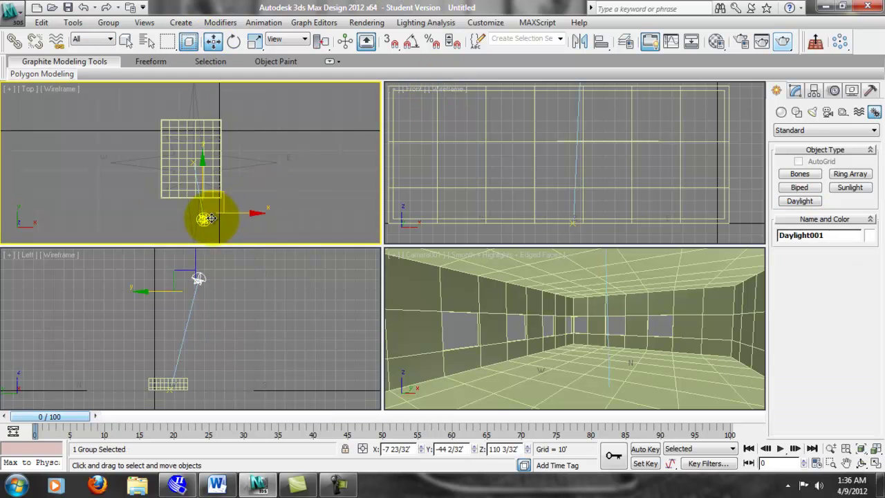
{"action": "left_click", "coordinate": [797, 93]}
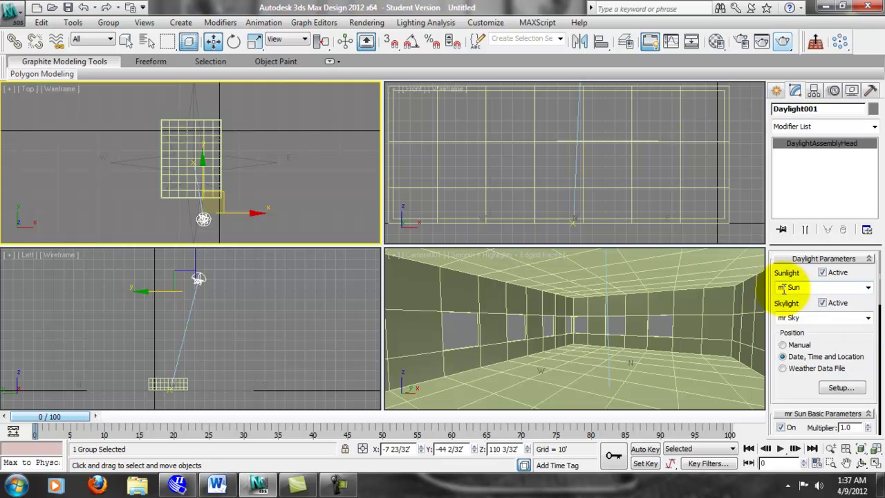
- Try manual sun positioning by moving the daylight object in the Top viewport to about X 22.5', Y -48'
{"action": "left_click_drag", "start_coordinate": [837, 336], "coordinate": [778, 293]}
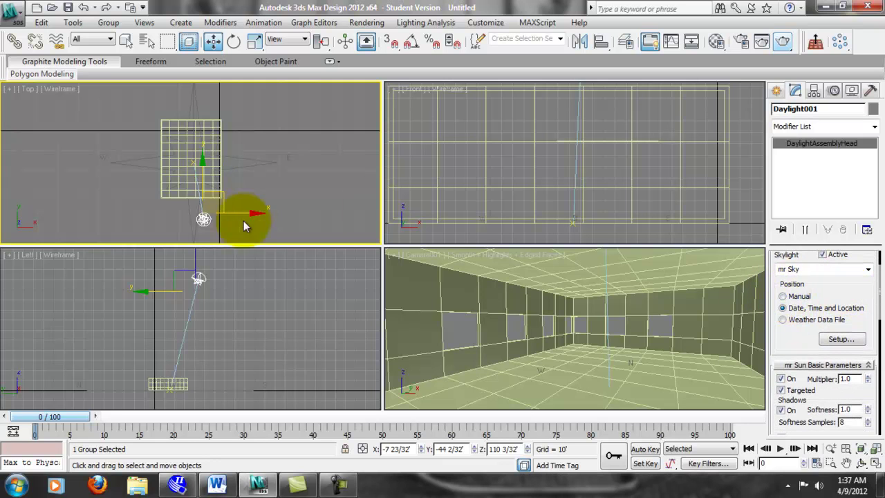
{"action": "left_click", "coordinate": [783, 296]}
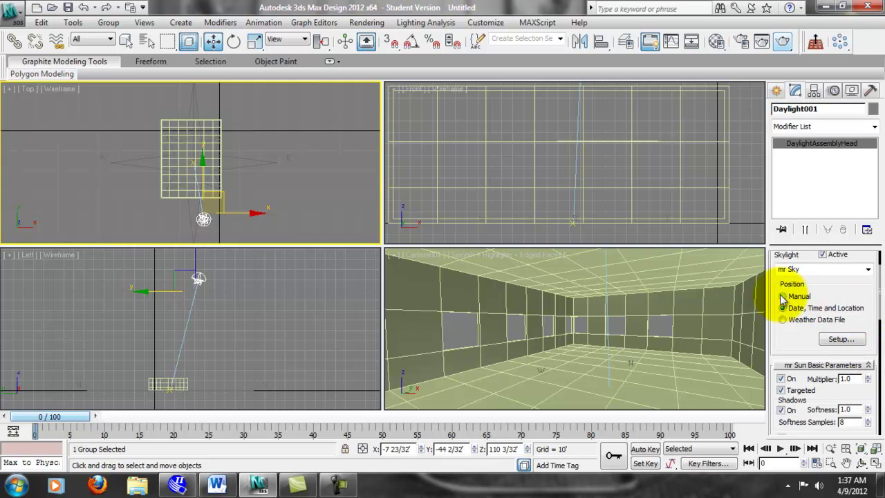
{"action": "left_click_drag", "start_coordinate": [204, 218], "coordinate": [281, 210]}
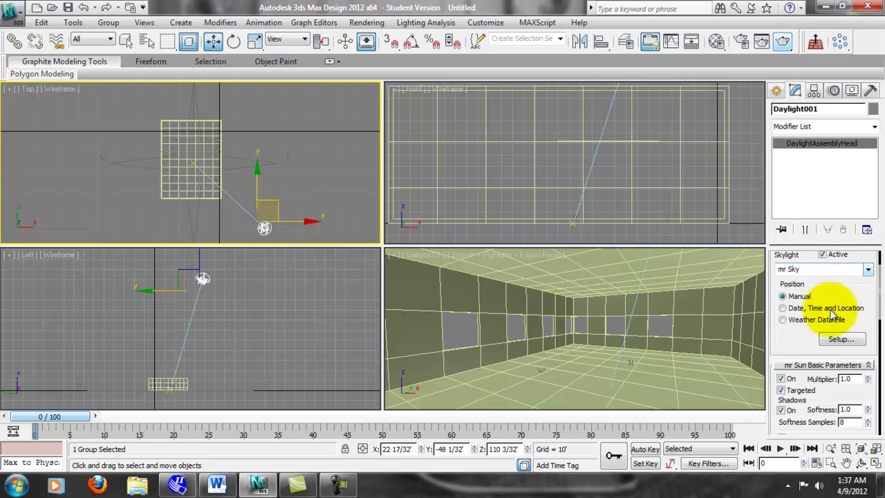
- Try weather data file positioning for the sun, inspecting the weather data configuration and cancelling it
{"action": "left_click_drag", "start_coordinate": [806, 332], "coordinate": [805, 320]}
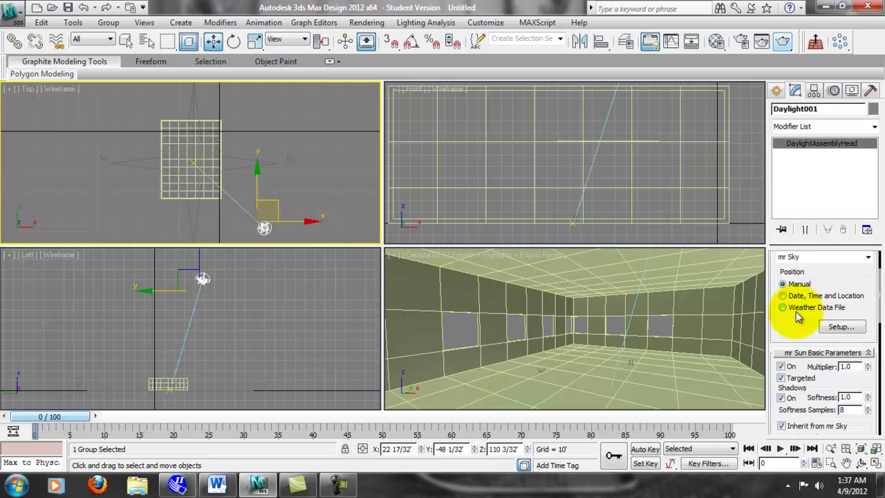
{"action": "left_click", "coordinate": [783, 308]}
{"action": "left_click", "coordinate": [839, 326]}
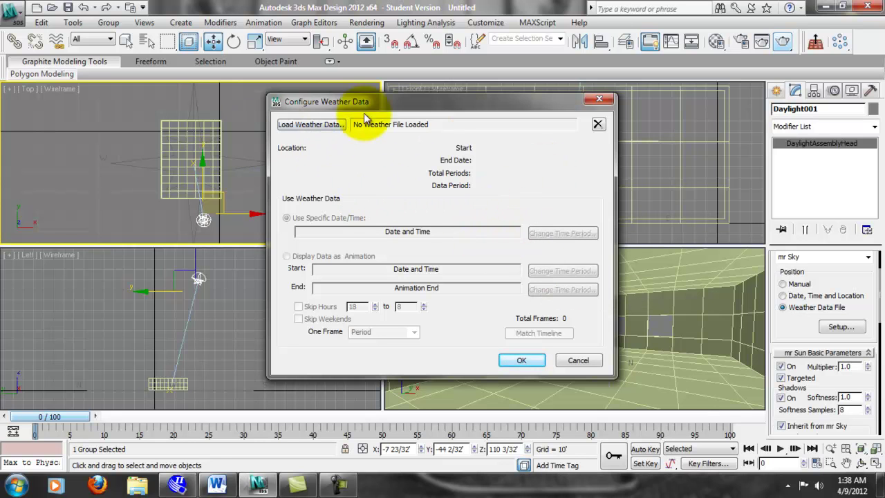
{"action": "left_click", "coordinate": [578, 360]}
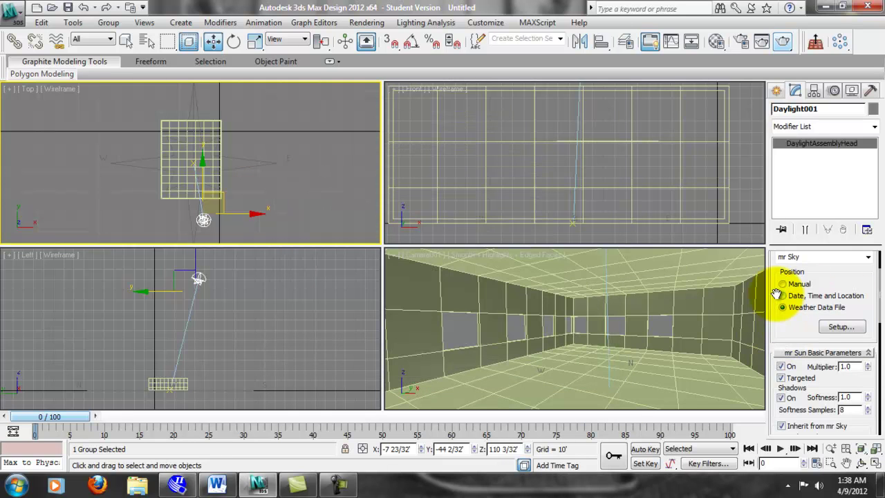
- Try date, time and location positioning for the sun, exploring Pittsburgh, PA and other places on the North America map
{"action": "left_click", "coordinate": [783, 295]}
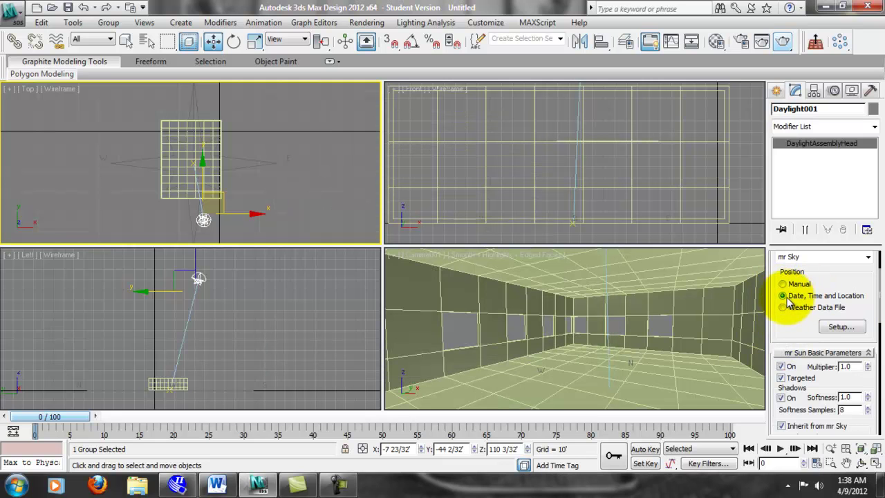
{"action": "left_click", "coordinate": [840, 326]}
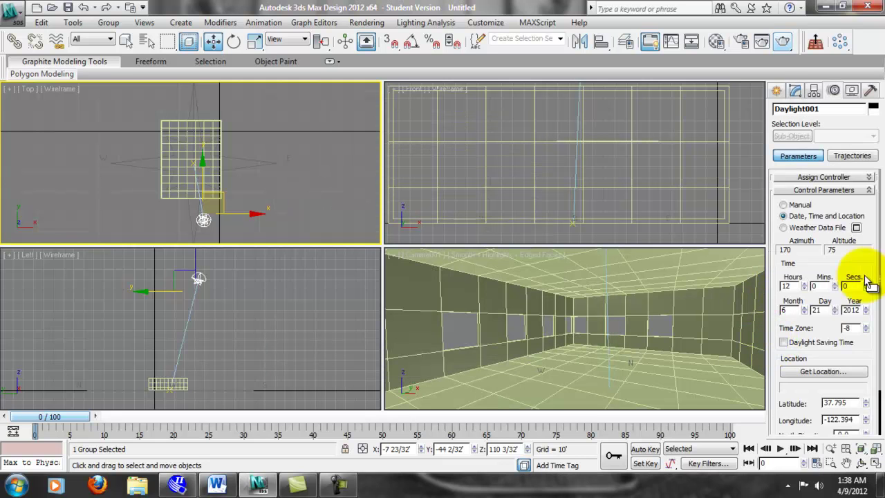
{"action": "left_click", "coordinate": [847, 371]}
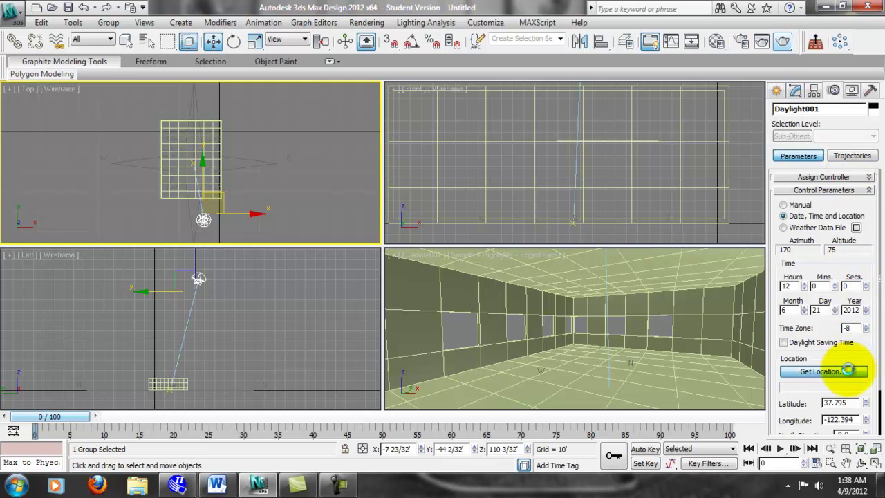
{"action": "left_click", "coordinate": [596, 246]}
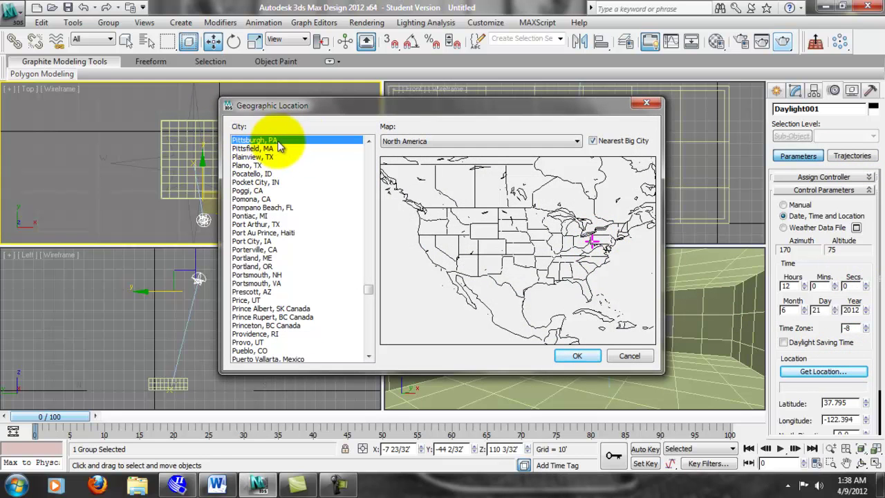
{"action": "left_click", "coordinate": [513, 225]}
{"action": "left_click", "coordinate": [510, 253]}
{"action": "left_click", "coordinate": [440, 203]}
{"action": "left_click", "coordinate": [472, 142]}
{"action": "left_click", "coordinate": [474, 142]}
{"action": "left_click", "coordinate": [587, 249]}
{"action": "left_click", "coordinate": [596, 243]}
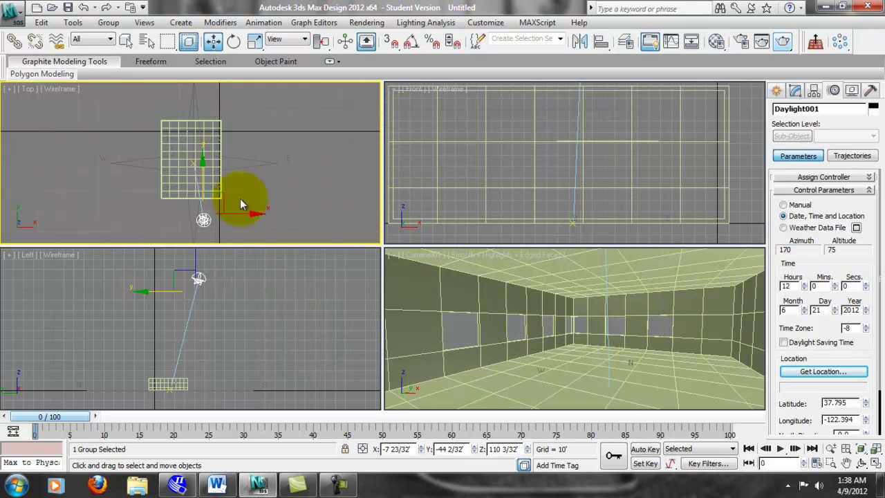
- Set the sun positioning to Manual and move the daylight object west in the Top viewport to about X -57.7', Y -44'
{"action": "left_click", "coordinate": [783, 205]}
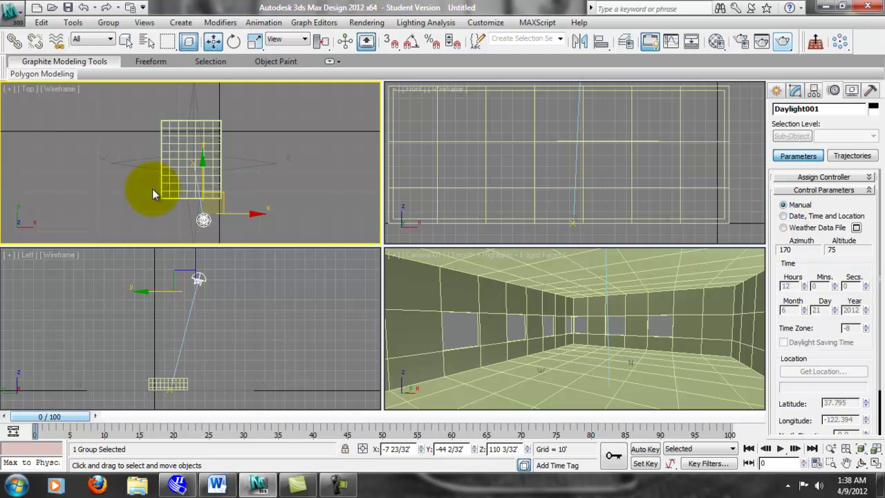
{"action": "left_click_drag", "start_coordinate": [224, 212], "coordinate": [115, 169]}
{"action": "right_click", "coordinate": [334, 316]}
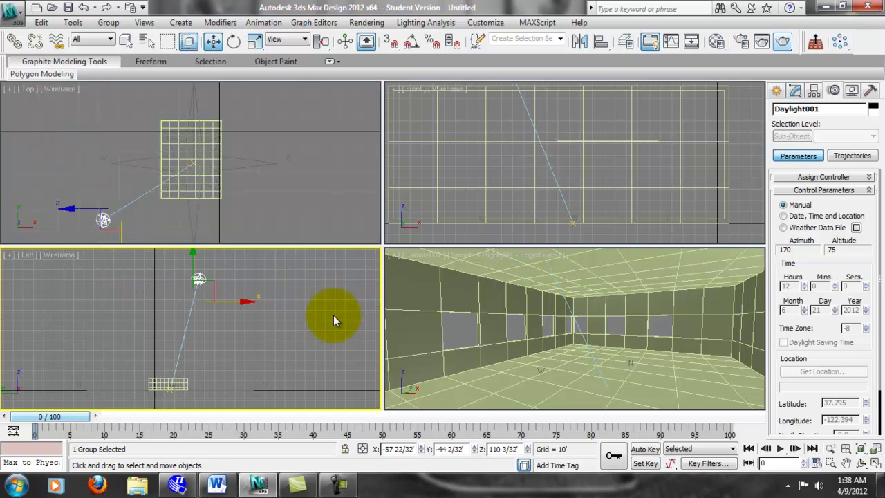
- Switch the camera viewport to Perspective and inspect the building and sun direction from outside
{"action": "right_click", "coordinate": [443, 265]}
{"action": "left_click", "coordinate": [420, 253]}
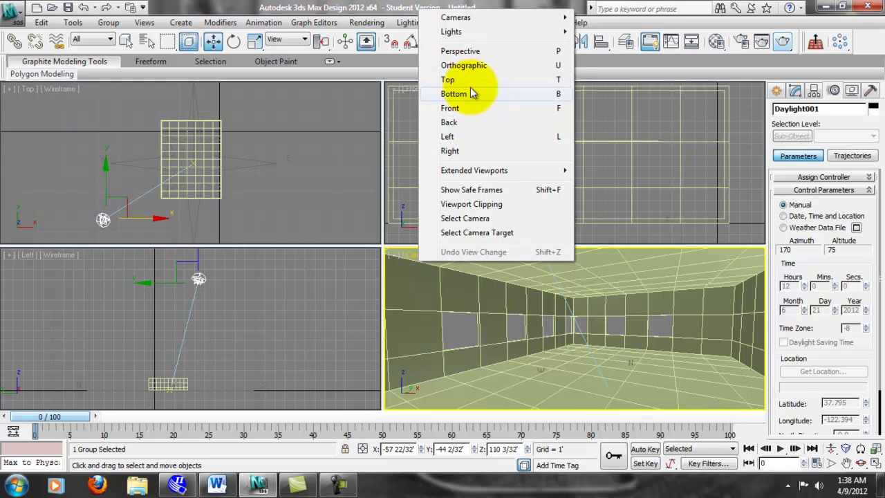
{"action": "left_click", "coordinate": [477, 51]}
{"action": "scroll", "coordinate": [580, 330], "scroll_direction": "down", "scroll_amount": 3}
{"action": "middle_click_drag", "start_coordinate": [582, 330], "coordinate": [666, 326], "text": "alt"}
{"action": "middle_click_drag", "start_coordinate": [495, 322], "coordinate": [509, 326]}
{"action": "left_click", "coordinate": [511, 327]}
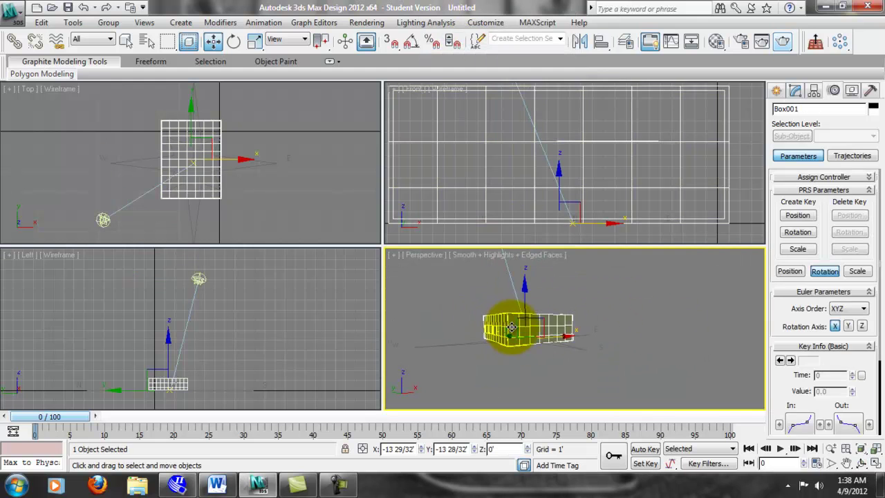
{"action": "key", "text": "z"}
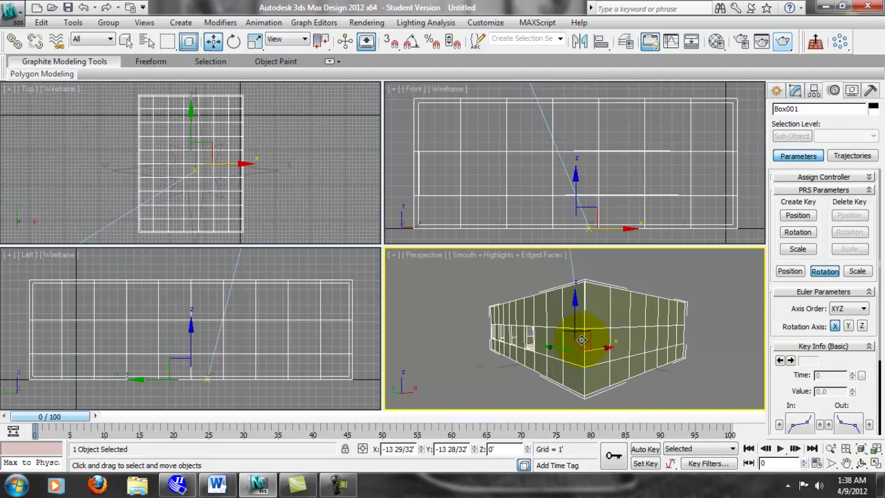
{"action": "middle_click_drag", "start_coordinate": [641, 351], "coordinate": [612, 334], "text": "alt"}
{"action": "scroll", "coordinate": [574, 342], "scroll_direction": "down", "scroll_amount": 5}
{"action": "scroll", "coordinate": [621, 331], "scroll_direction": "down", "scroll_amount": 5}
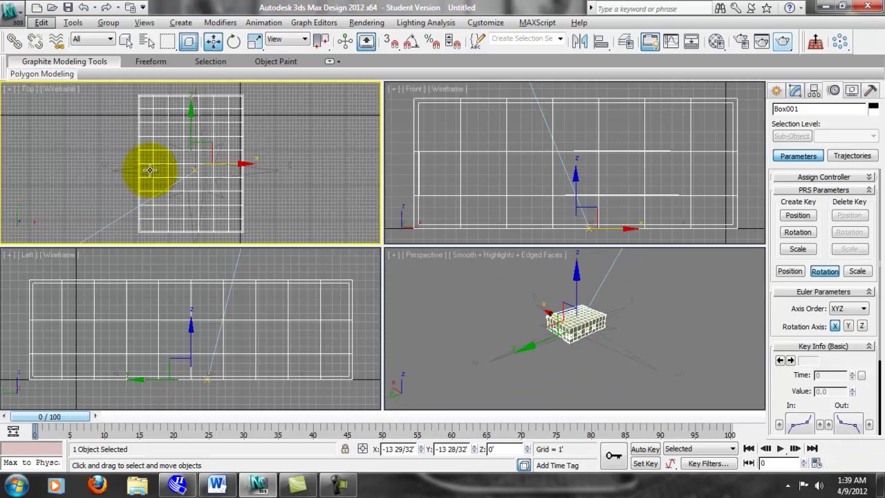
- Select the sun in the Top viewport and move it north to about X -62', Y 10.8'
{"action": "scroll", "coordinate": [158, 154], "scroll_direction": "down", "scroll_amount": 2}
{"action": "left_click", "coordinate": [117, 222]}
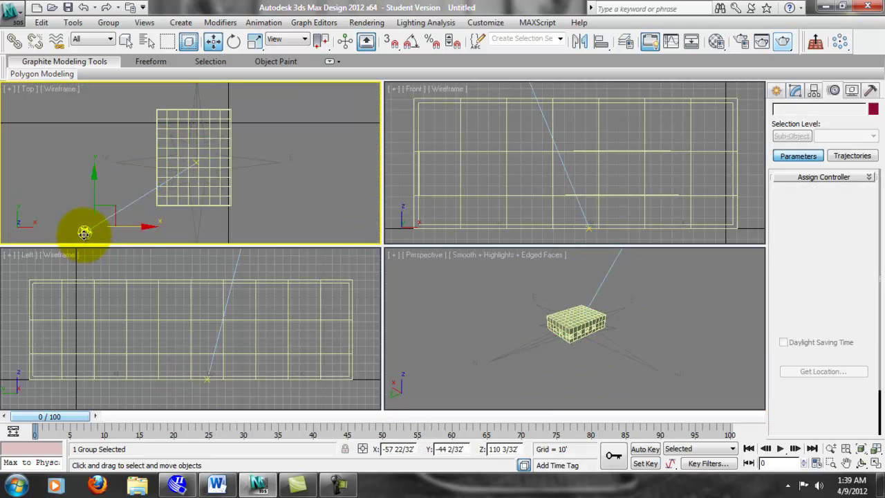
{"action": "left_click", "coordinate": [84, 231]}
{"action": "left_click_drag", "start_coordinate": [94, 207], "coordinate": [87, 72]}
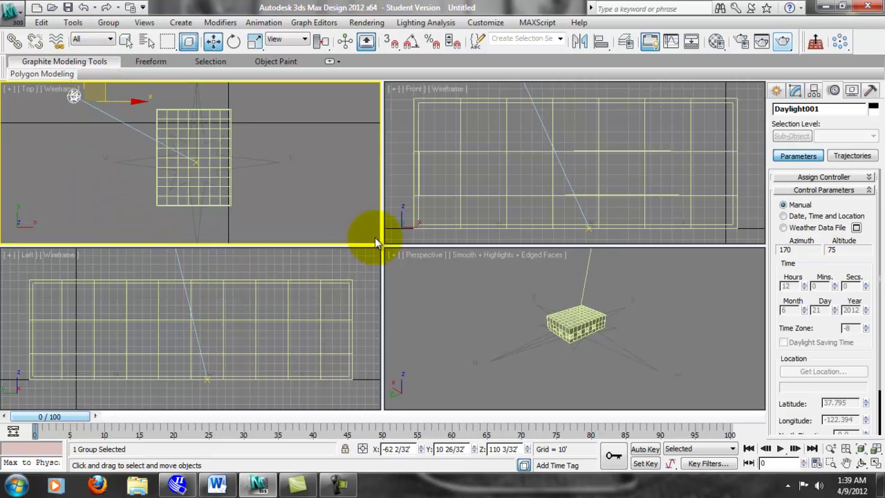
- Lower the sun in the Front viewport to a height of about Z 20.7'
{"action": "scroll", "coordinate": [424, 194], "scroll_direction": "down", "scroll_amount": 8}
{"action": "middle_click_drag", "start_coordinate": [590, 194], "coordinate": [587, 279]}
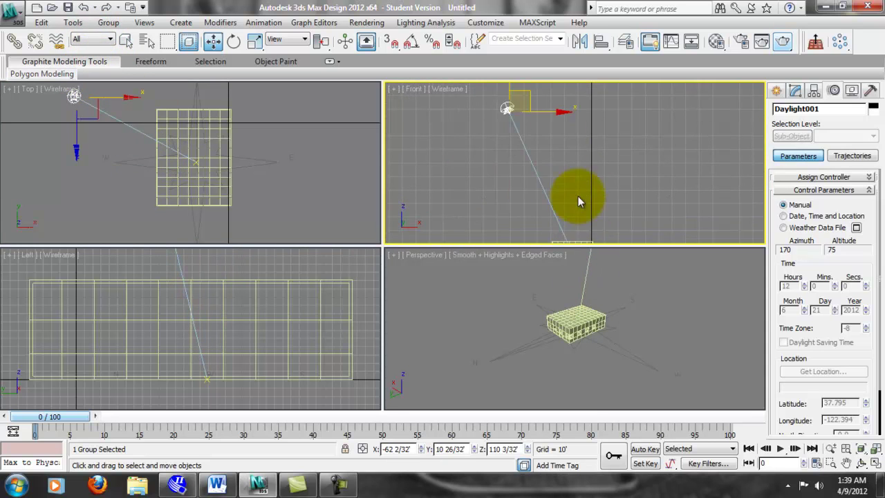
{"action": "middle_click_drag", "start_coordinate": [503, 111], "coordinate": [506, 139]}
{"action": "left_click_drag", "start_coordinate": [520, 112], "coordinate": [508, 232]}
{"action": "scroll", "coordinate": [276, 304], "scroll_direction": "down", "scroll_amount": 6}
{"action": "middle_click_drag", "start_coordinate": [216, 316], "coordinate": [278, 320]}
- Move the sun farther northwest in the Top viewport to about X -72.7', Y 19.7', and check its angle in the Front viewport
{"action": "right_click", "coordinate": [79, 149]}
{"action": "scroll", "coordinate": [81, 150], "scroll_direction": "down", "scroll_amount": 2}
{"action": "middle_click_drag", "start_coordinate": [177, 170], "coordinate": [212, 223]}
{"action": "left_click_drag", "start_coordinate": [186, 166], "coordinate": [168, 148]}
{"action": "right_click", "coordinate": [610, 185]}
{"action": "scroll", "coordinate": [610, 185], "scroll_direction": "down", "scroll_amount": 3}
{"action": "middle_click_drag", "start_coordinate": [584, 213], "coordinate": [586, 194]}
{"action": "scroll", "coordinate": [585, 196], "scroll_direction": "up", "scroll_amount": 6}
{"action": "middle_click_drag", "start_coordinate": [581, 231], "coordinate": [580, 199]}
{"action": "scroll", "coordinate": [579, 200], "scroll_direction": "up", "scroll_amount": 2}
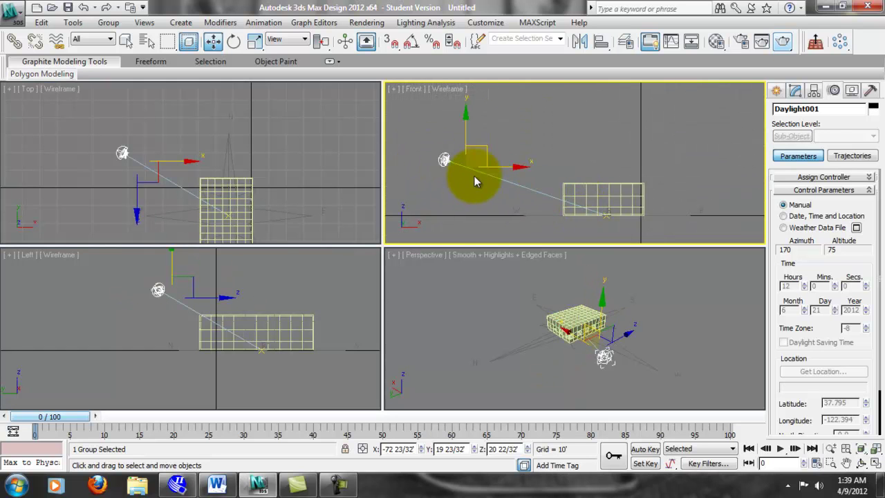
{"action": "middle_click_drag", "start_coordinate": [553, 191], "coordinate": [577, 185]}
{"action": "scroll", "coordinate": [580, 173], "scroll_direction": "up", "scroll_amount": 2}
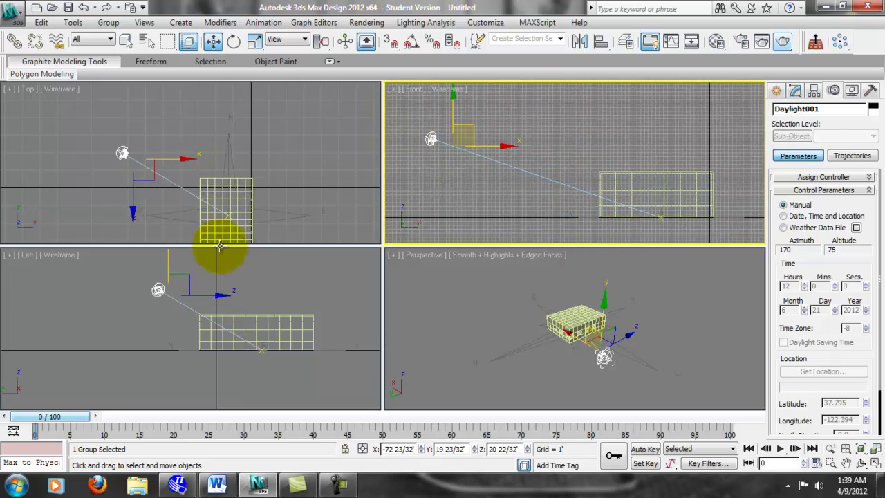
- Move the daylight compass slightly northwest in the Top viewport, carrying the sun to about X -76.8', Y 25', and deselect it
{"action": "left_click", "coordinate": [227, 215]}
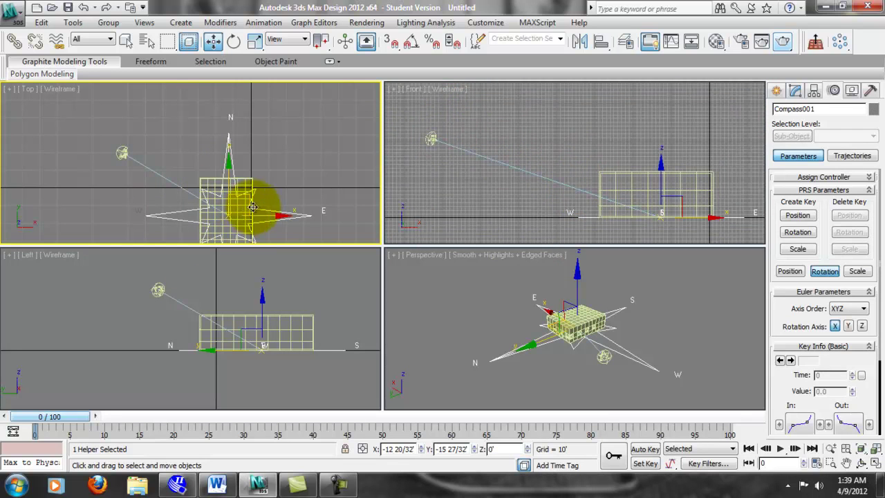
{"action": "left_click_drag", "start_coordinate": [228, 216], "coordinate": [237, 187]}
{"action": "left_click", "coordinate": [499, 194]}
{"action": "scroll", "coordinate": [620, 361], "scroll_direction": "up", "scroll_amount": 5}
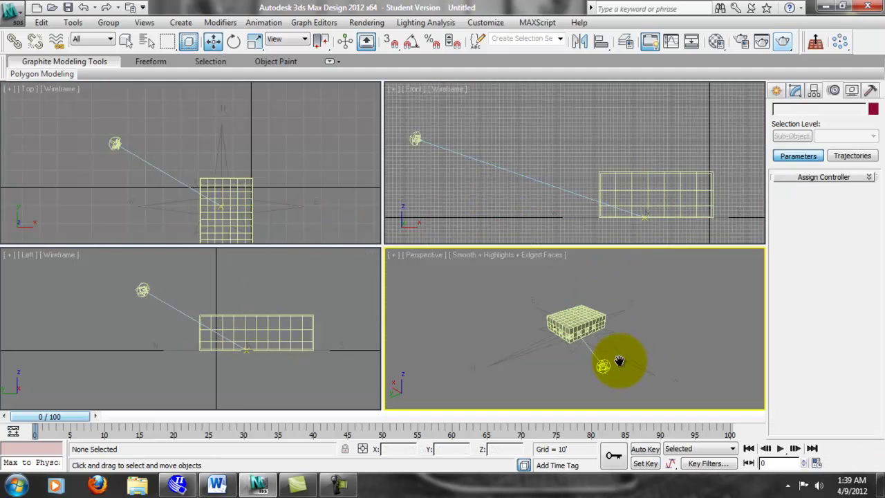
{"action": "middle_click_drag", "start_coordinate": [639, 285], "coordinate": [625, 350]}
{"action": "scroll", "coordinate": [628, 330], "scroll_direction": "down", "scroll_amount": 3}
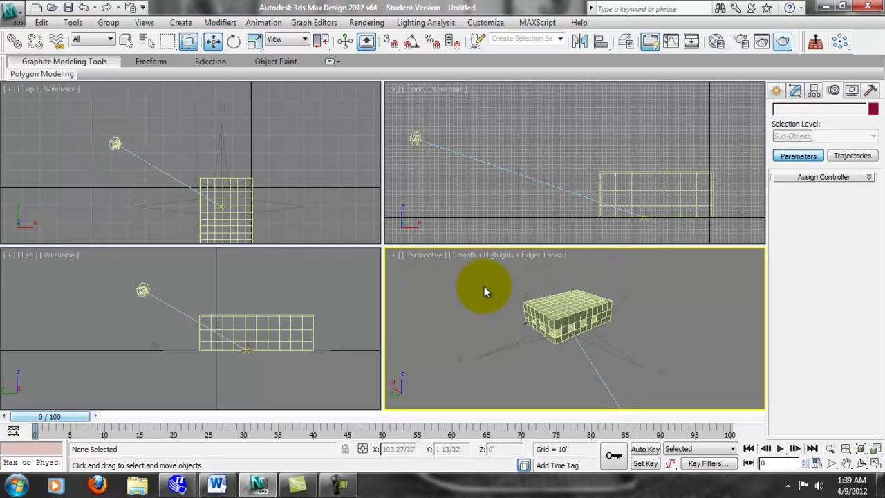
- Restore the Camera001 view in the perspective viewport, render the interior and close the rendered frame
{"action": "left_click", "coordinate": [433, 259]}
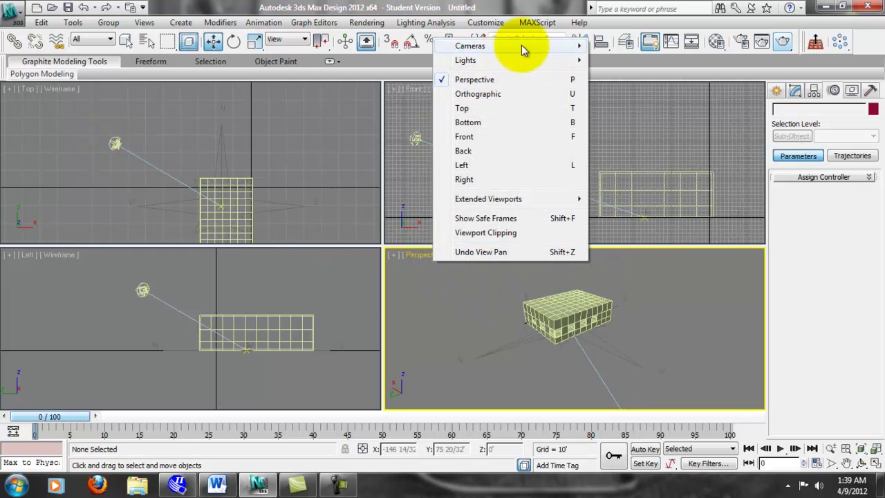
{"action": "mouse_move", "coordinate": [520, 47]}
{"action": "left_click", "coordinate": [626, 49]}
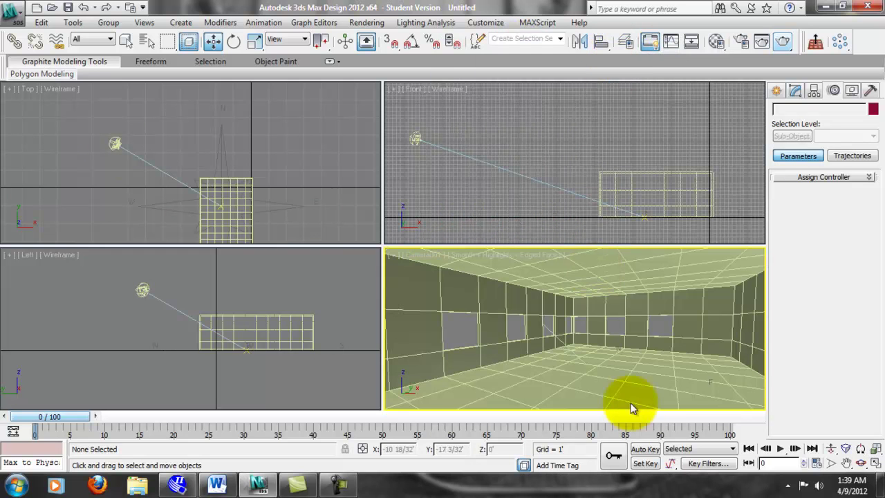
{"action": "left_click", "coordinate": [783, 42]}
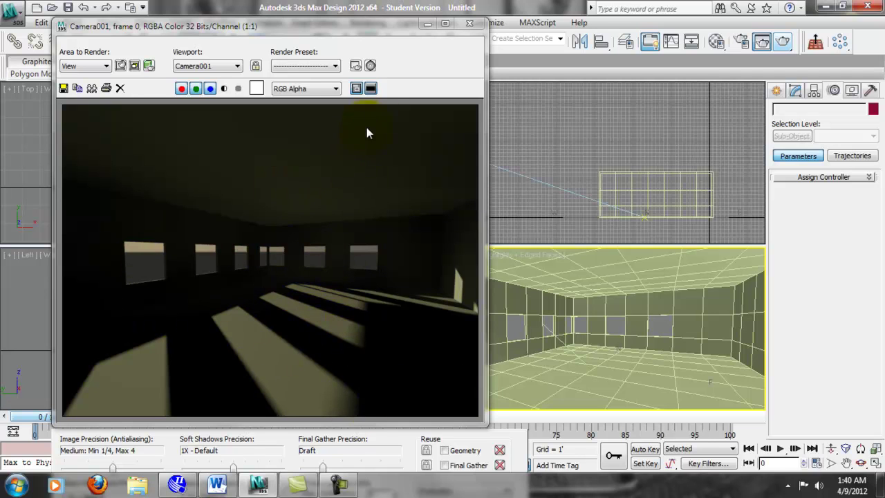
{"action": "left_click", "coordinate": [469, 23]}
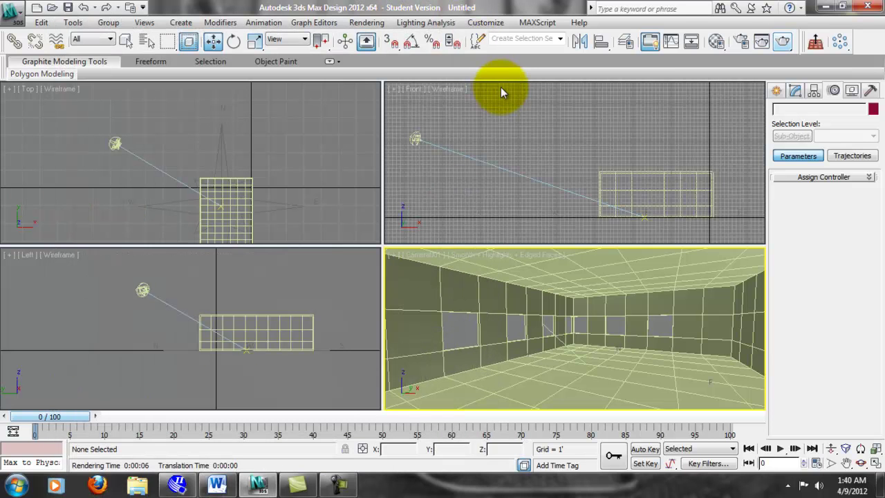
- Select the sun in the Front viewport and review its mr Sky parameters and sky model options, including CIE
{"action": "left_click", "coordinate": [530, 215]}
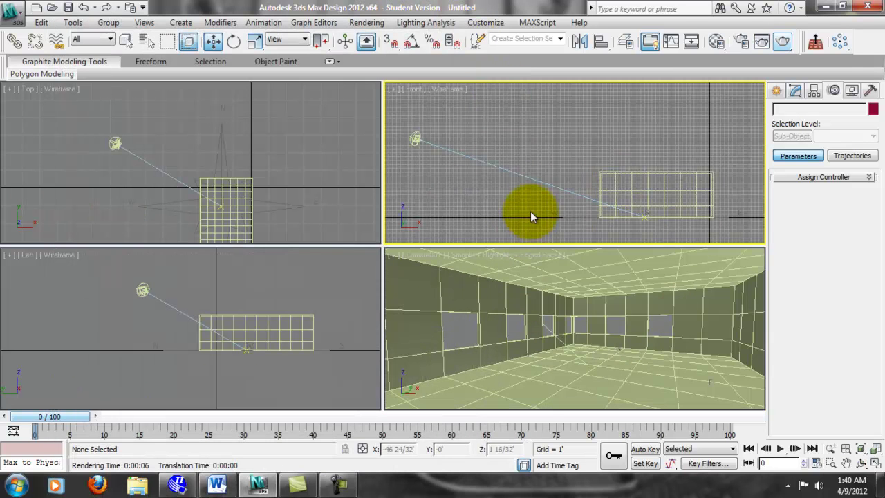
{"action": "left_click", "coordinate": [415, 139]}
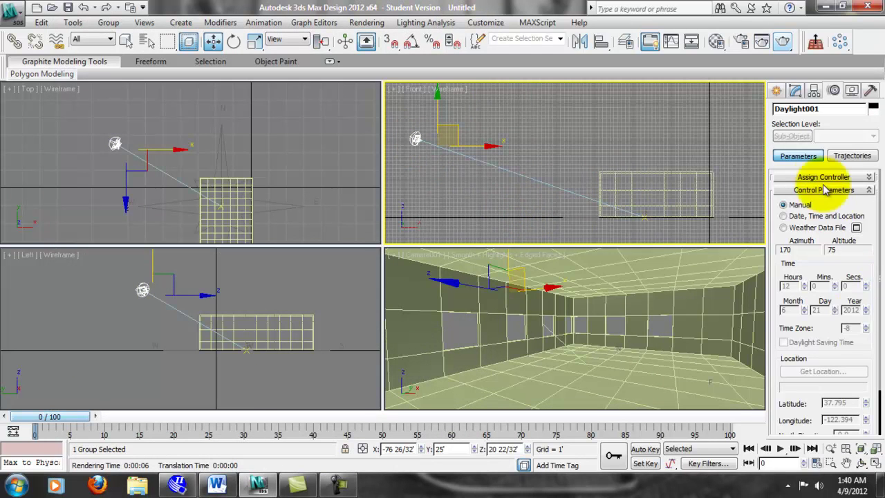
{"action": "left_click", "coordinate": [795, 91]}
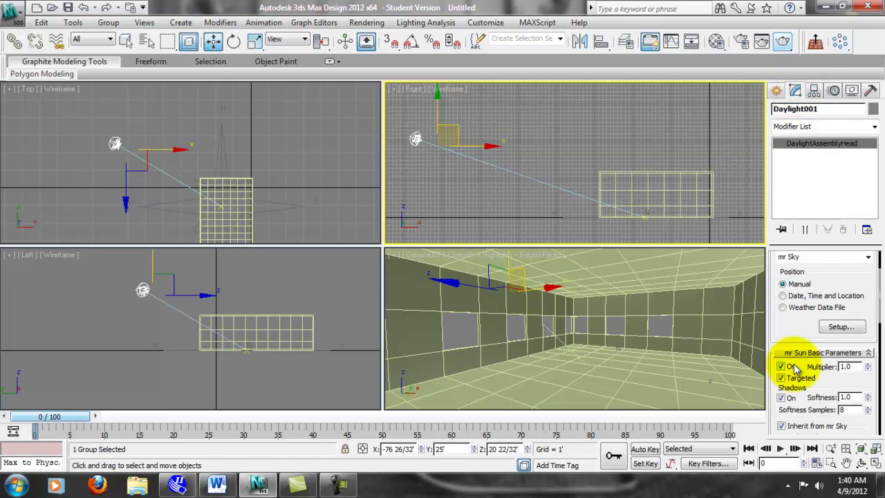
{"action": "left_click_drag", "start_coordinate": [798, 333], "coordinate": [780, 155]}
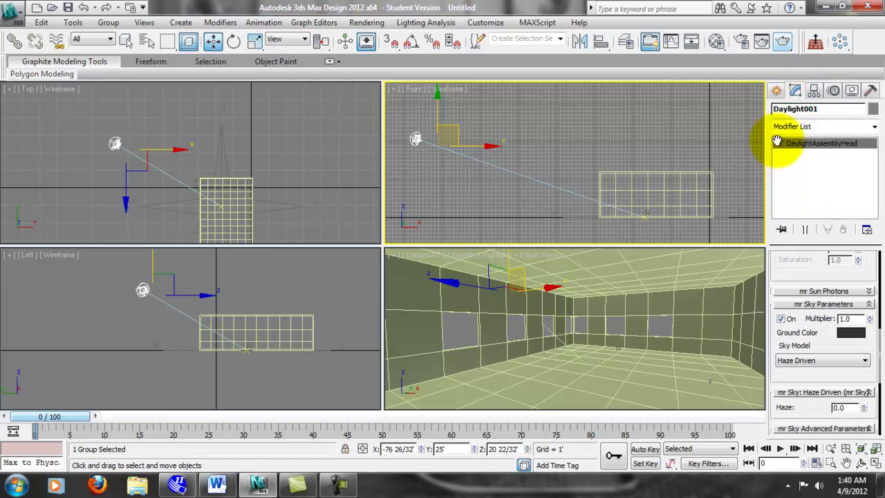
{"action": "left_click_drag", "start_coordinate": [816, 385], "coordinate": [816, 372]}
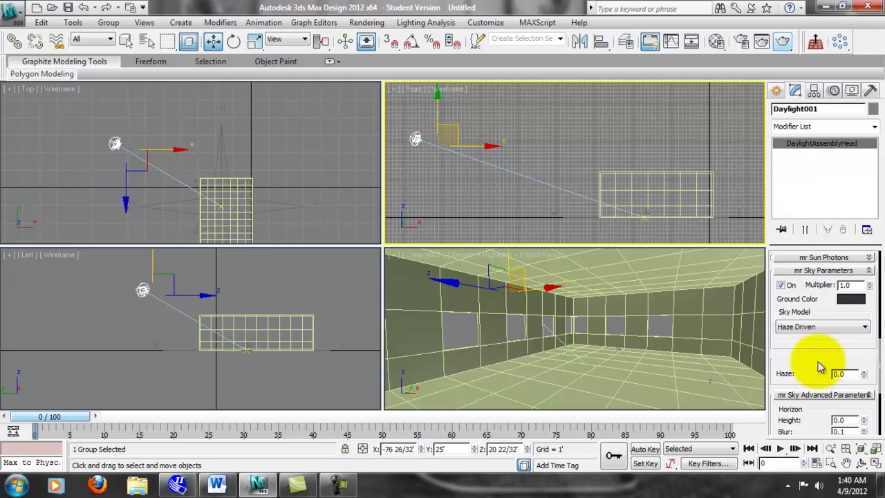
{"action": "left_click", "coordinate": [850, 327]}
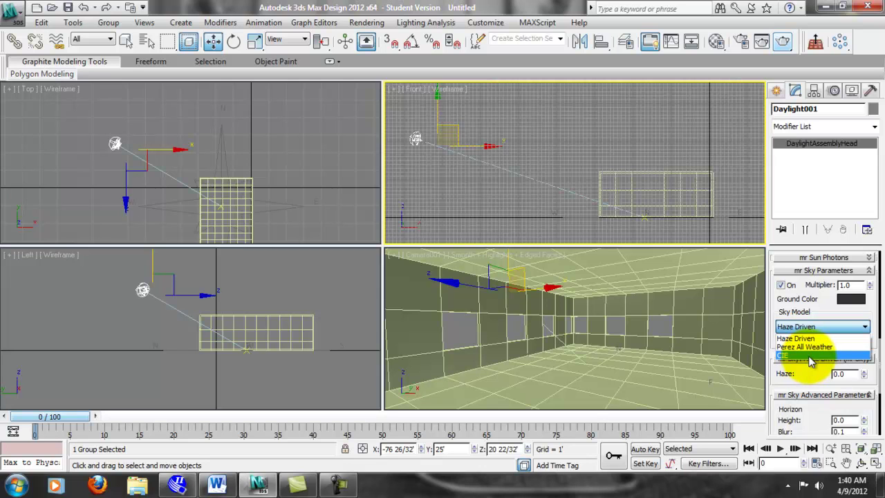
- Switch to Firefox, search Google for "CIE" and look through the results for the lighting standard
{"action": "left_click", "coordinate": [97, 483]}
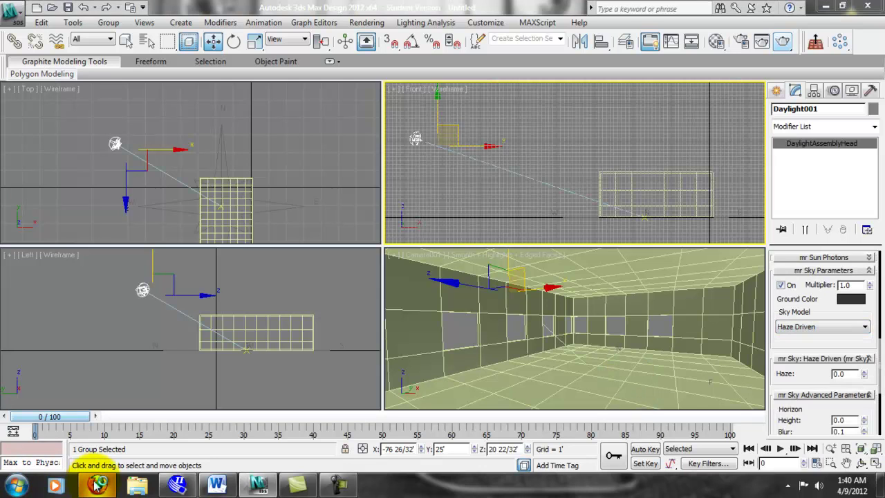
{"action": "left_click", "coordinate": [394, 147]}
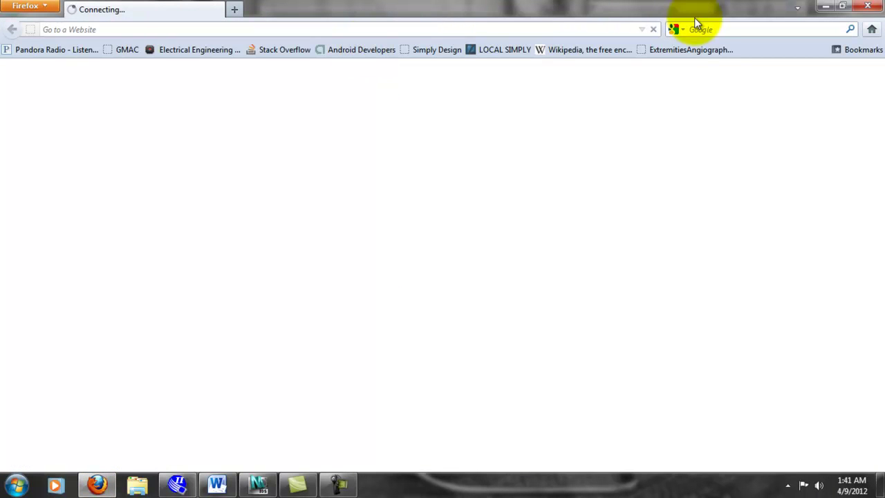
{"action": "type", "text": "CIE"}
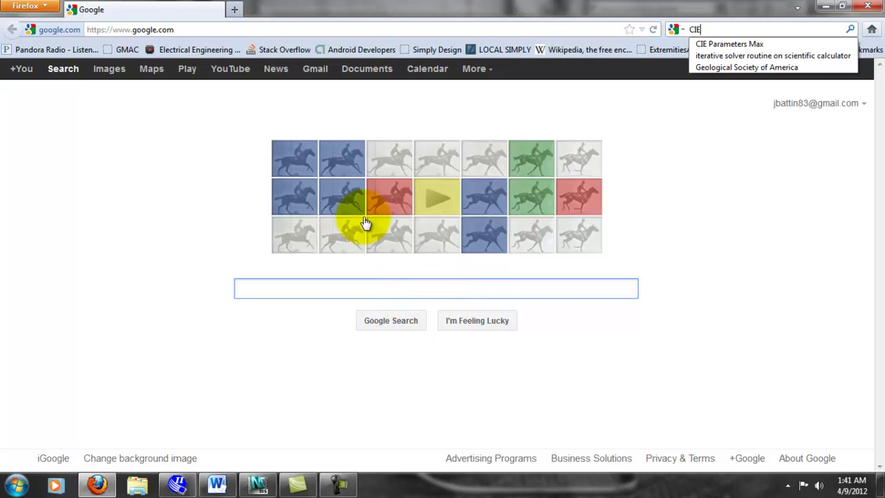
{"action": "left_click", "coordinate": [267, 286]}
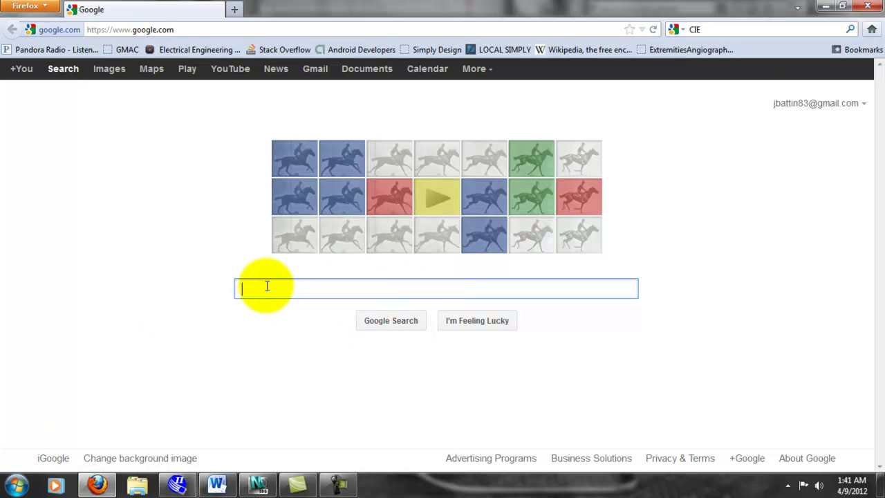
{"action": "key", "text": "Return"}
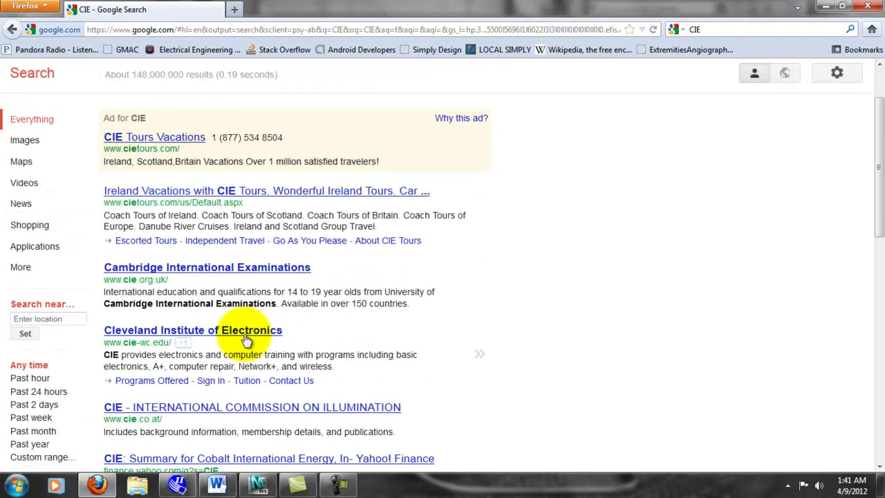
{"action": "scroll", "coordinate": [242, 311], "scroll_direction": "down", "scroll_amount": 2}
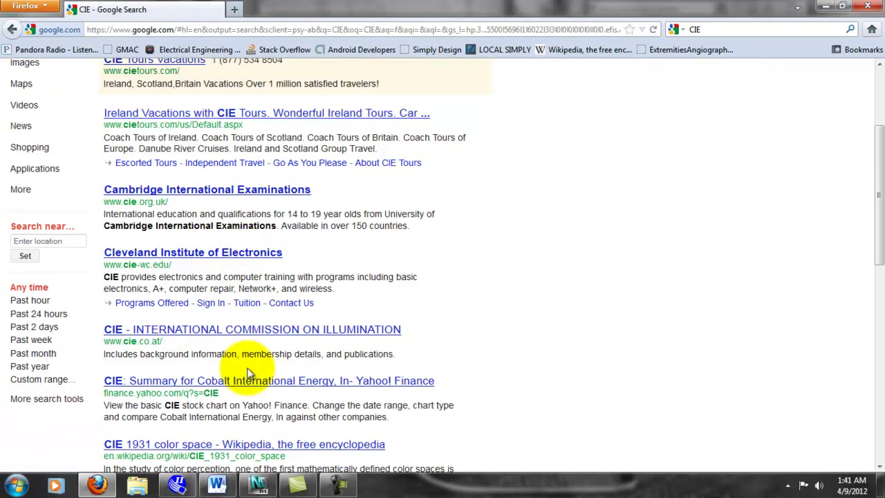
- Open the International Commission on Illumination website from the search results, look it over and switch back to 3ds Max
{"action": "left_click", "coordinate": [270, 331]}
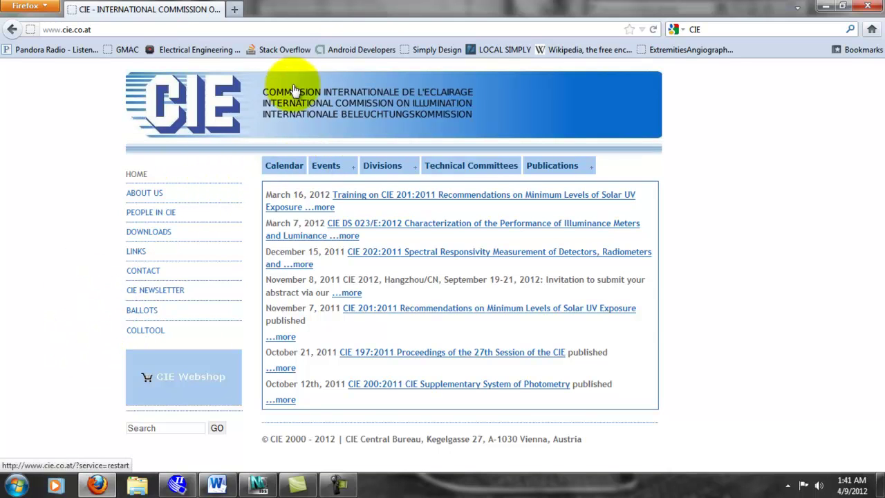
{"action": "left_click", "coordinate": [822, 6]}
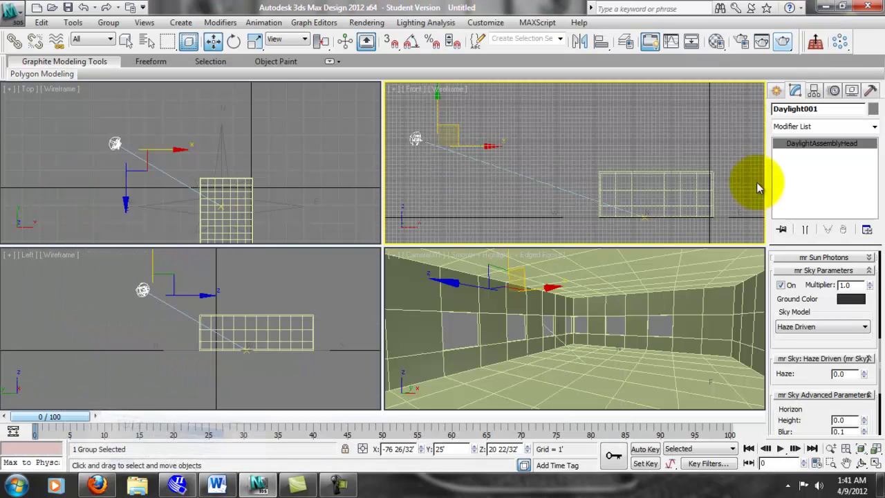
- Set the daylight system's sky model to CIE with the Clear Sky option
{"action": "left_click_drag", "start_coordinate": [821, 348], "coordinate": [806, 418]}
{"action": "left_click_drag", "start_coordinate": [841, 385], "coordinate": [818, 206]}
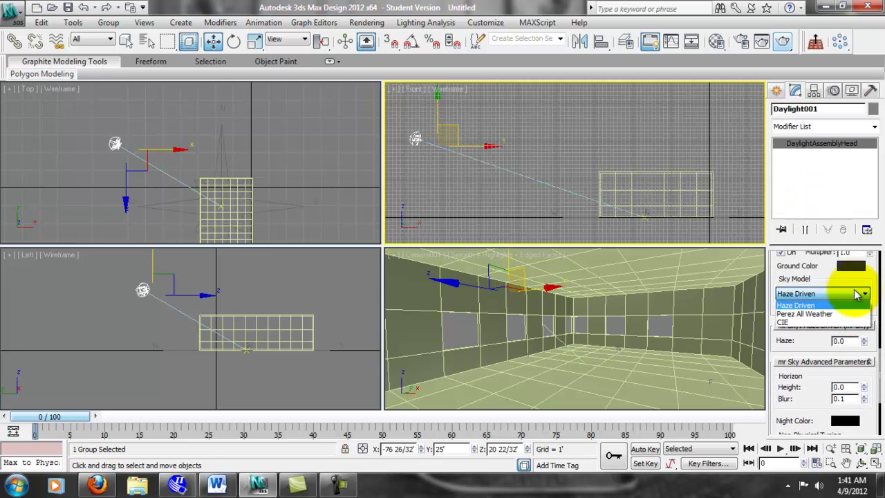
{"action": "left_click", "coordinate": [824, 323]}
{"action": "scroll", "coordinate": [838, 300], "scroll_direction": "down", "scroll_amount": 1}
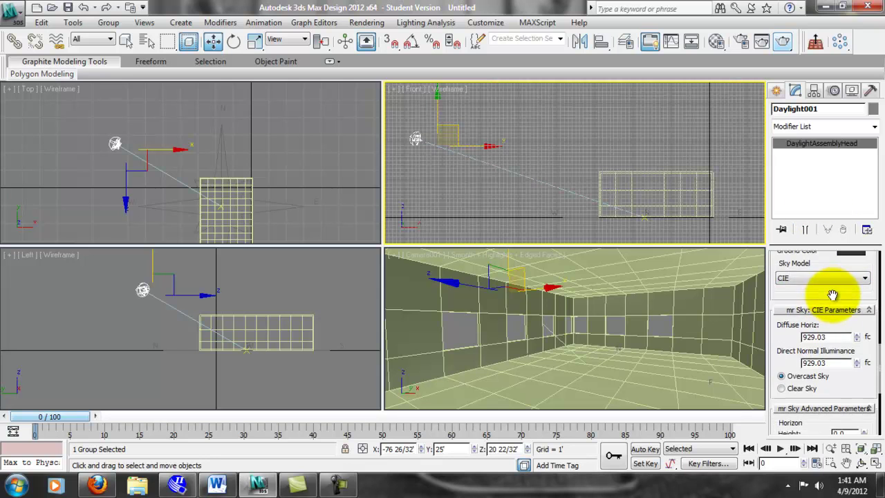
{"action": "scroll", "coordinate": [838, 313], "scroll_direction": "down", "scroll_amount": 1}
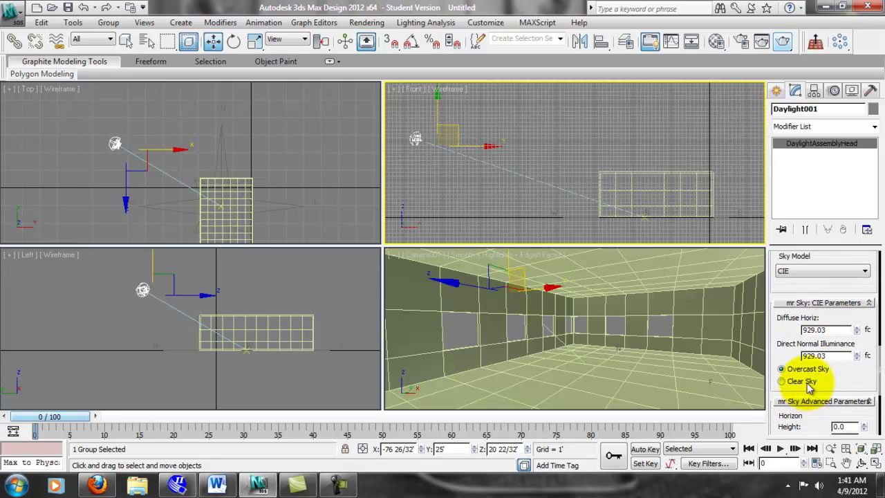
{"action": "left_click", "coordinate": [816, 383]}
{"action": "scroll", "coordinate": [853, 343], "scroll_direction": "up", "scroll_amount": 1}
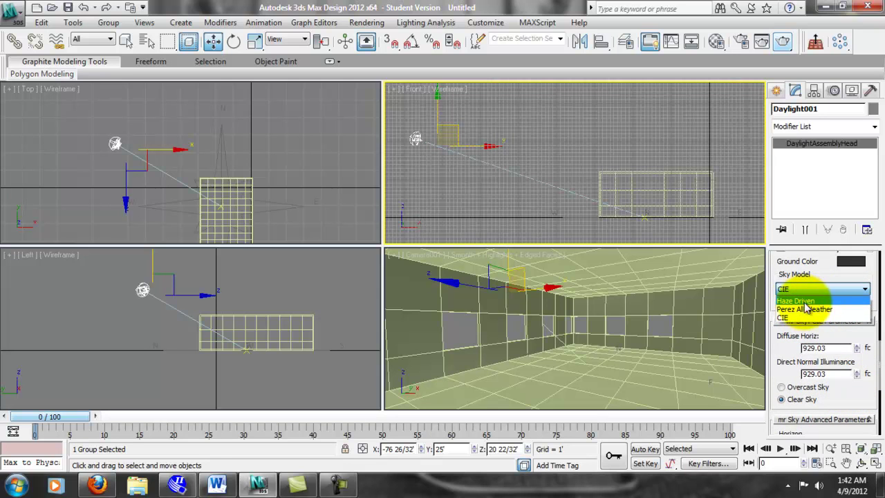
{"action": "left_click", "coordinate": [800, 319]}
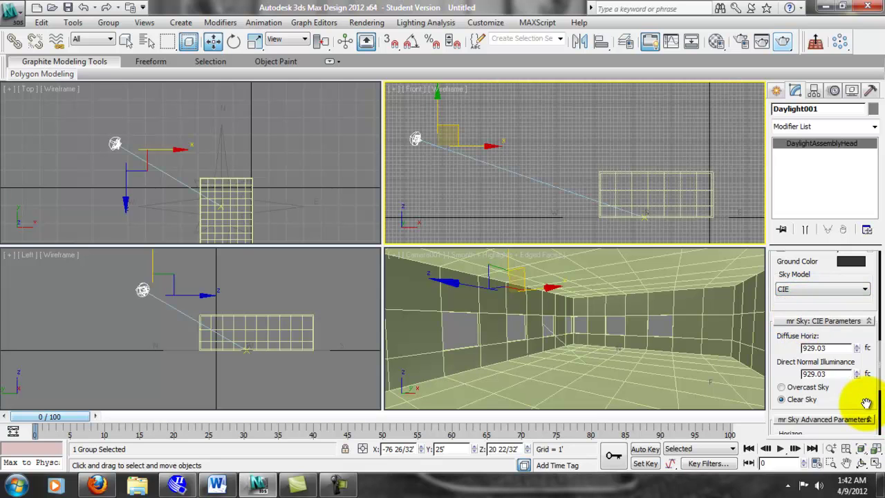
- Collapse the mr Sky and CIE parameter sections and review the mr Sun Basic Parameters, including the multiplier
{"action": "left_click_drag", "start_coordinate": [858, 401], "coordinate": [822, 424]}
{"action": "left_click_drag", "start_coordinate": [824, 322], "coordinate": [833, 238]}
{"action": "left_click_drag", "start_coordinate": [818, 315], "coordinate": [822, 253]}
{"action": "left_click", "coordinate": [819, 312]}
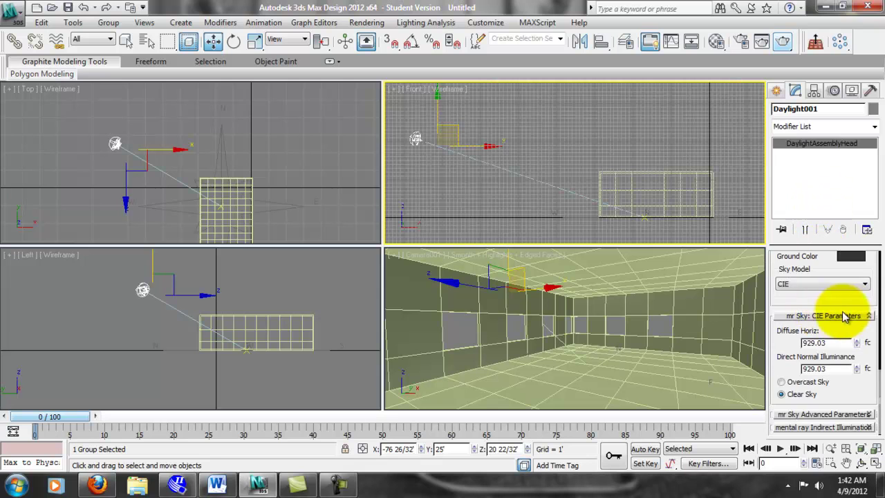
{"action": "left_click", "coordinate": [839, 316]}
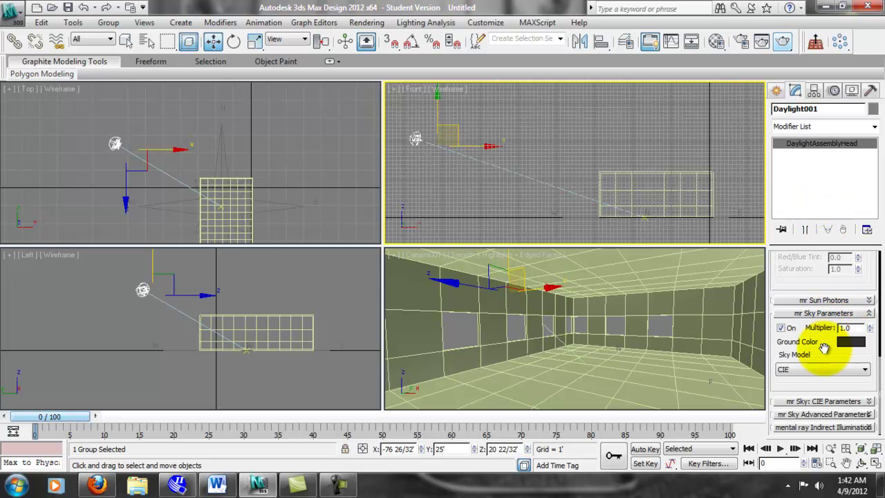
{"action": "left_click", "coordinate": [842, 314]}
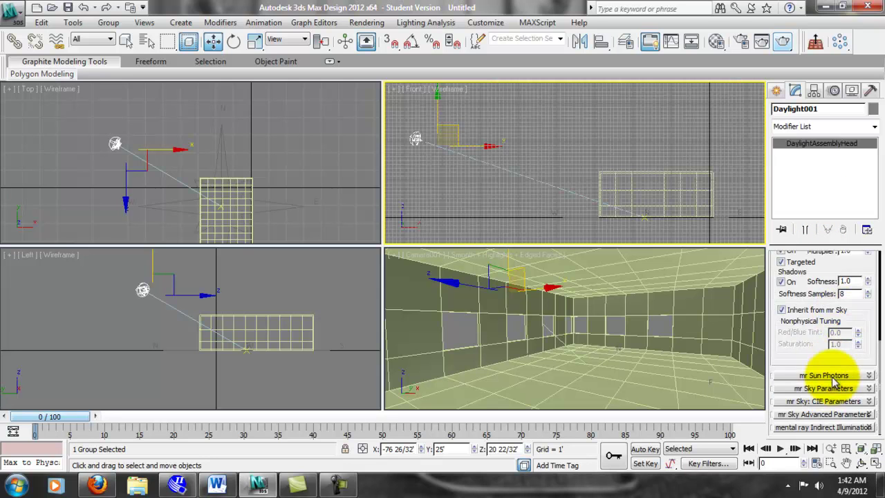
{"action": "left_click_drag", "start_coordinate": [864, 367], "coordinate": [832, 446]}
{"action": "left_click_drag", "start_coordinate": [805, 302], "coordinate": [857, 299]}
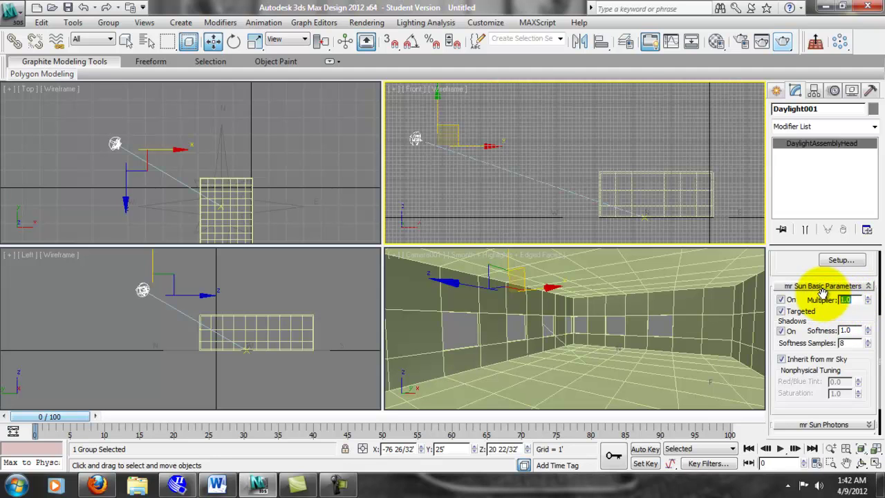
- Open the Environment and Effects settings and review the exposure control types and mr Photographic Exposure Control parameters
{"action": "left_click", "coordinate": [476, 26]}
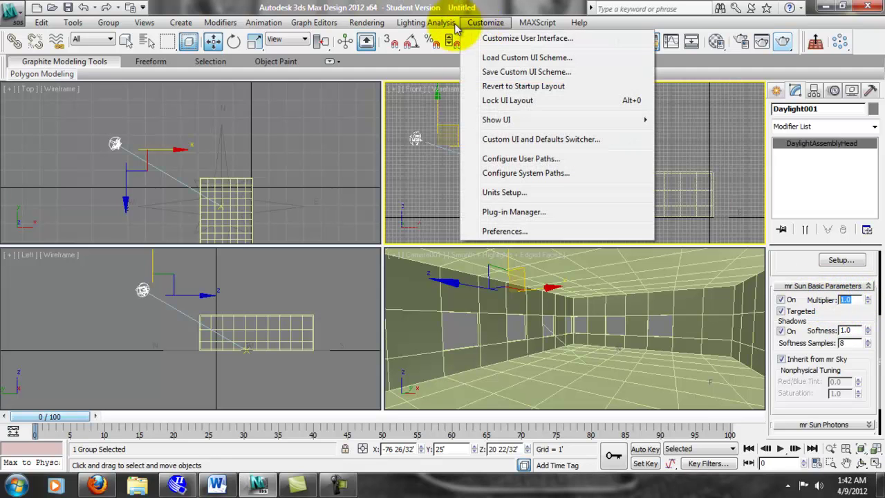
{"action": "left_click", "coordinate": [476, 27]}
{"action": "left_click", "coordinate": [366, 22]}
{"action": "left_click", "coordinate": [370, 104]}
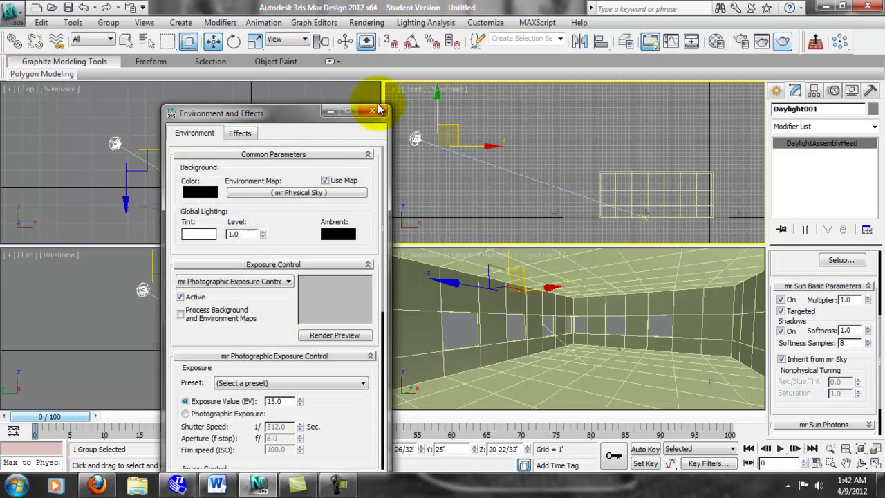
{"action": "left_click_drag", "start_coordinate": [292, 116], "coordinate": [282, 60]}
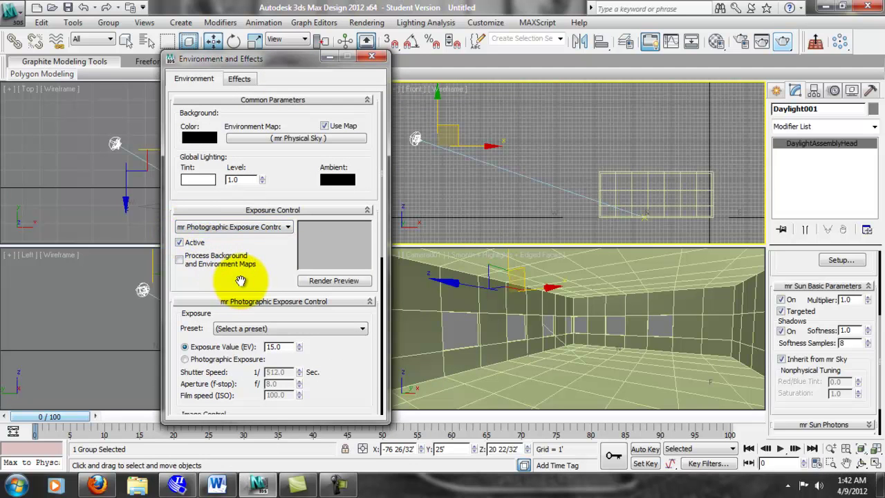
{"action": "left_click_drag", "start_coordinate": [241, 280], "coordinate": [235, 272]}
{"action": "left_click", "coordinate": [282, 219]}
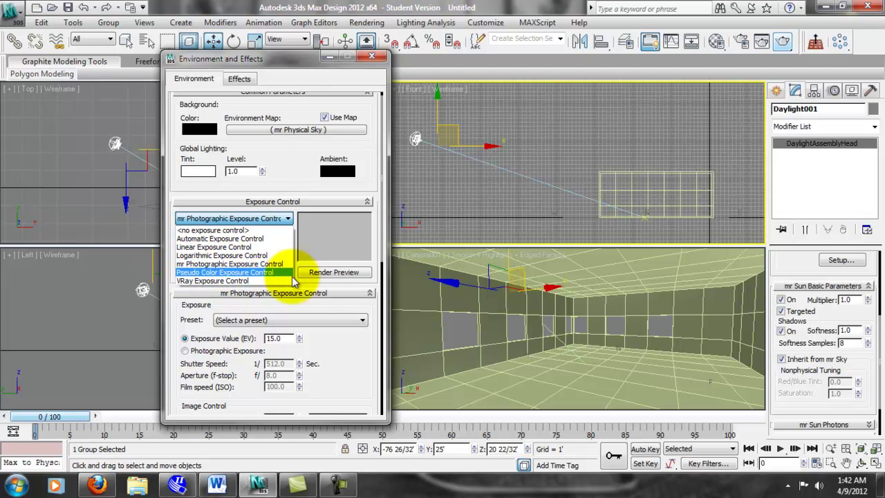
{"action": "left_click", "coordinate": [345, 301]}
{"action": "left_click_drag", "start_coordinate": [261, 278], "coordinate": [261, 259]}
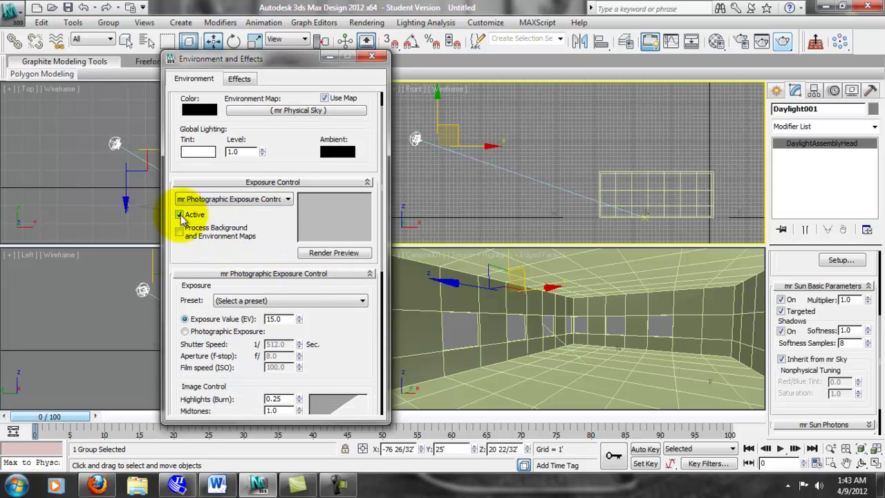
{"action": "left_click_drag", "start_coordinate": [235, 260], "coordinate": [233, 205]}
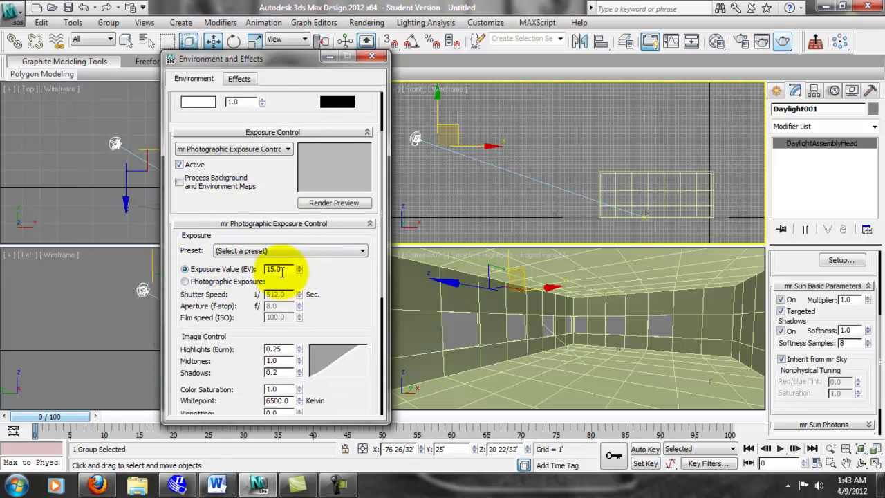
{"action": "left_click_drag", "start_coordinate": [362, 288], "coordinate": [345, 180]}
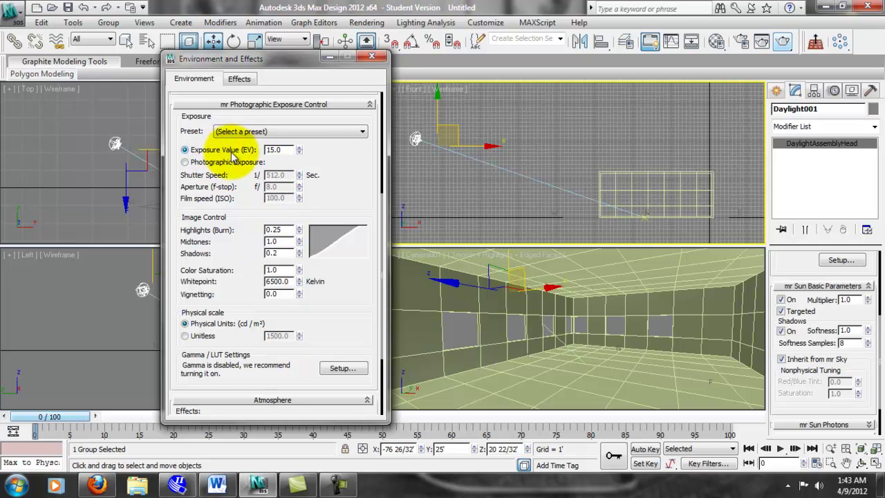
- Set the photographic exposure value (EV) to 10 and render the Camera001 view
{"action": "double_click", "coordinate": [282, 149]}
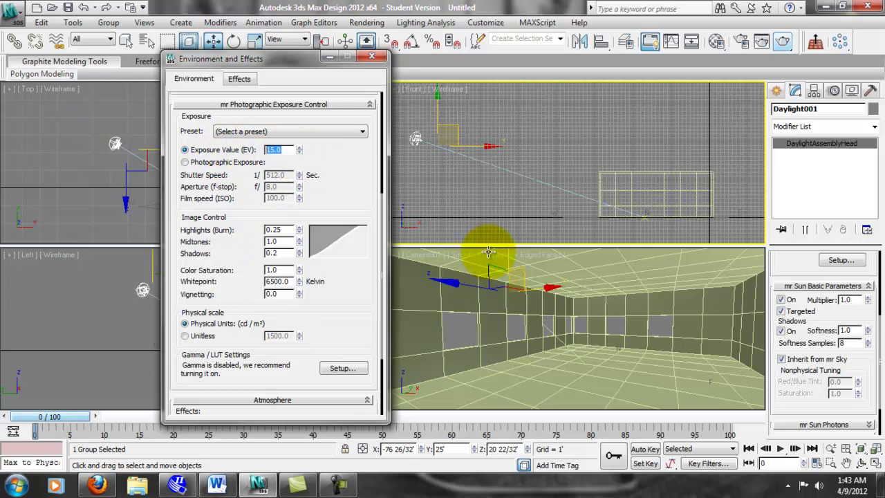
{"action": "type", "text": "10"}
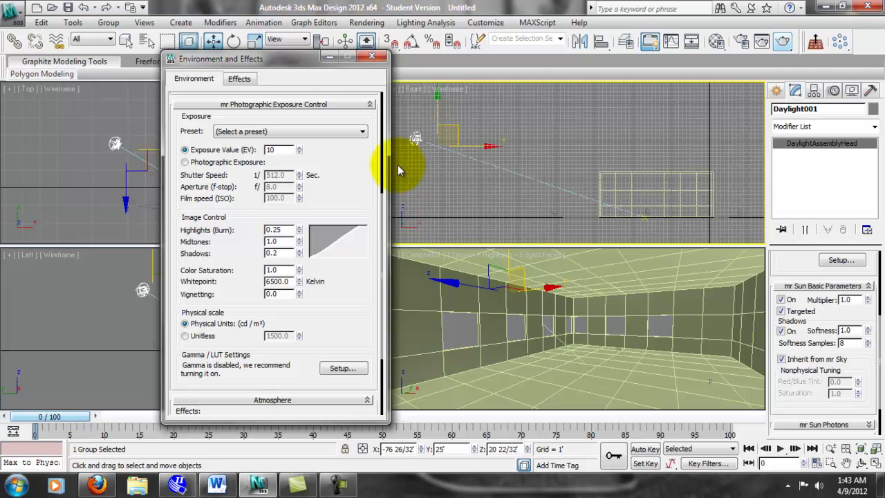
{"action": "left_click", "coordinate": [784, 43]}
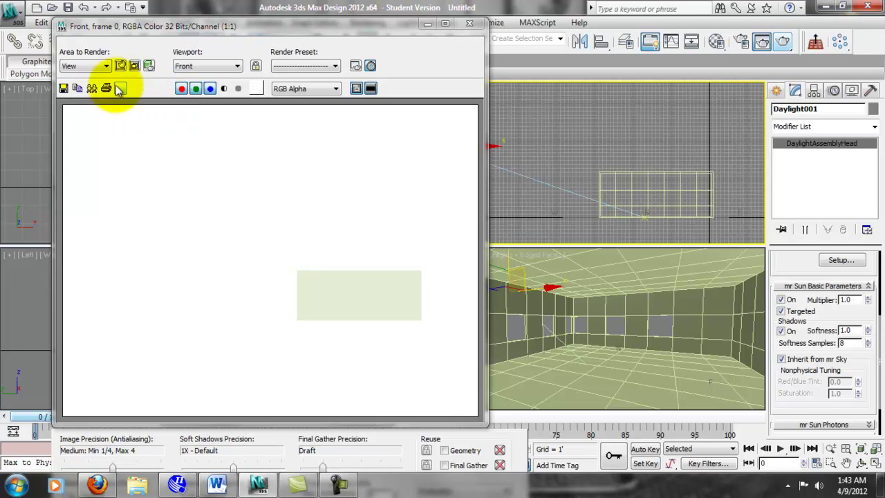
{"action": "right_click", "coordinate": [666, 336]}
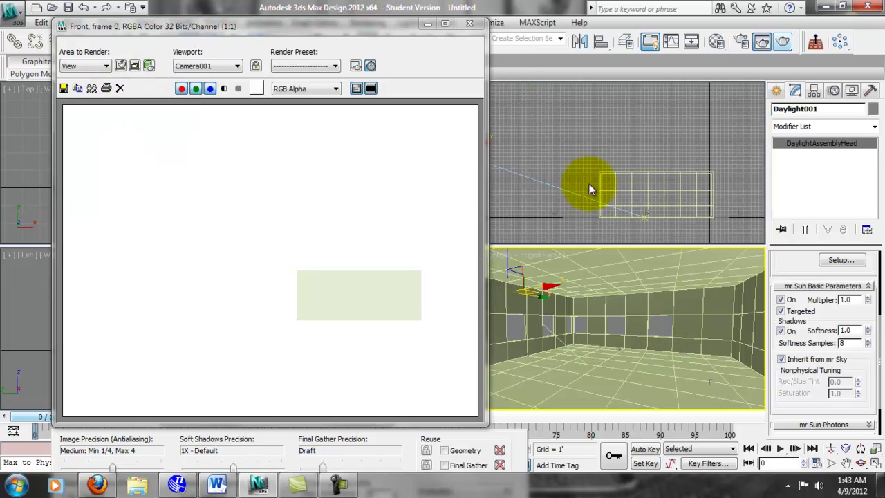
{"action": "left_click", "coordinate": [471, 24]}
{"action": "left_click", "coordinate": [766, 43]}
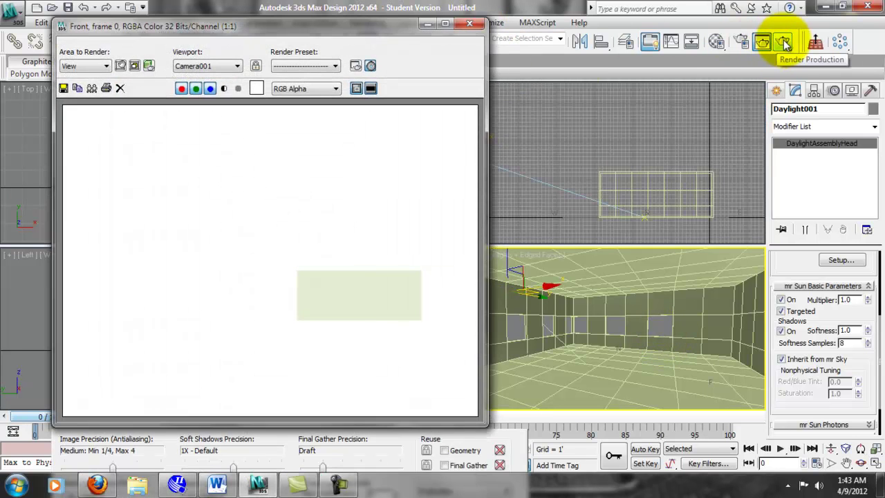
{"action": "left_click", "coordinate": [469, 24]}
{"action": "left_click", "coordinate": [784, 43]}
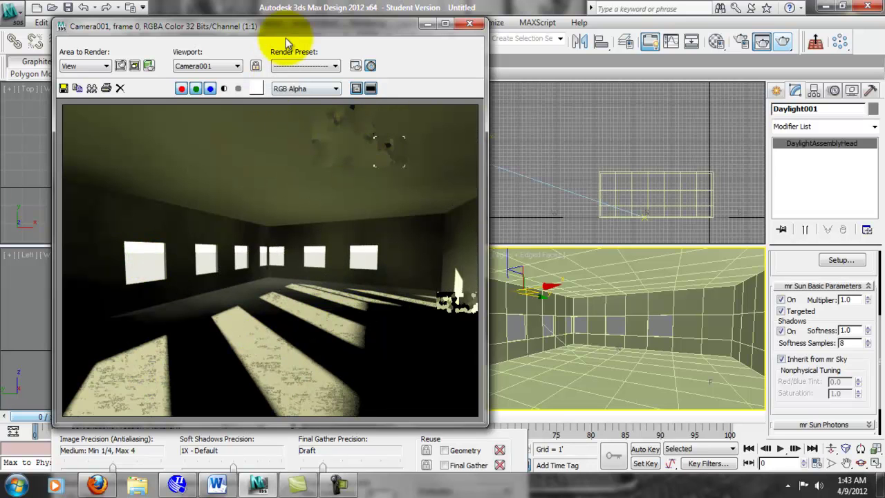
- Clone the rendered frame of Camera001 to keep it for comparison, close the original frame and move the clone aside
{"action": "left_click_drag", "start_coordinate": [289, 30], "coordinate": [627, 13]}
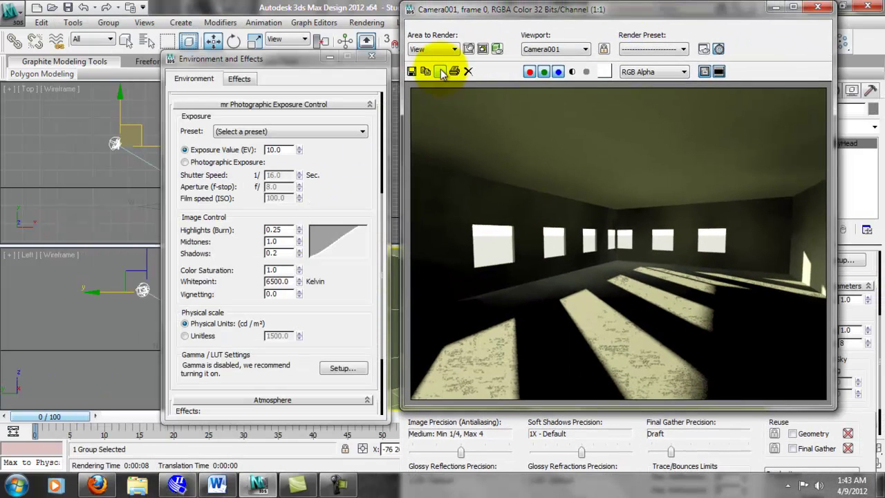
{"action": "left_click_drag", "start_coordinate": [693, 19], "coordinate": [687, 20]}
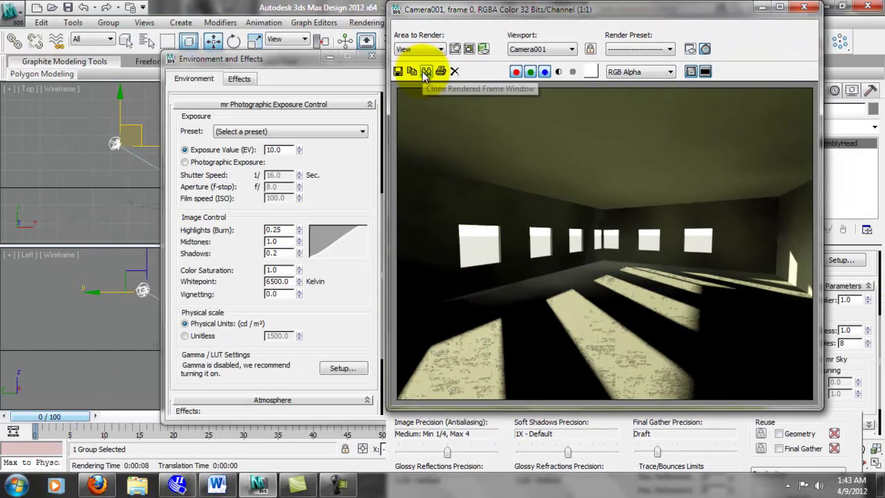
{"action": "left_click", "coordinate": [426, 74]}
{"action": "left_click_drag", "start_coordinate": [377, 76], "coordinate": [226, 53]}
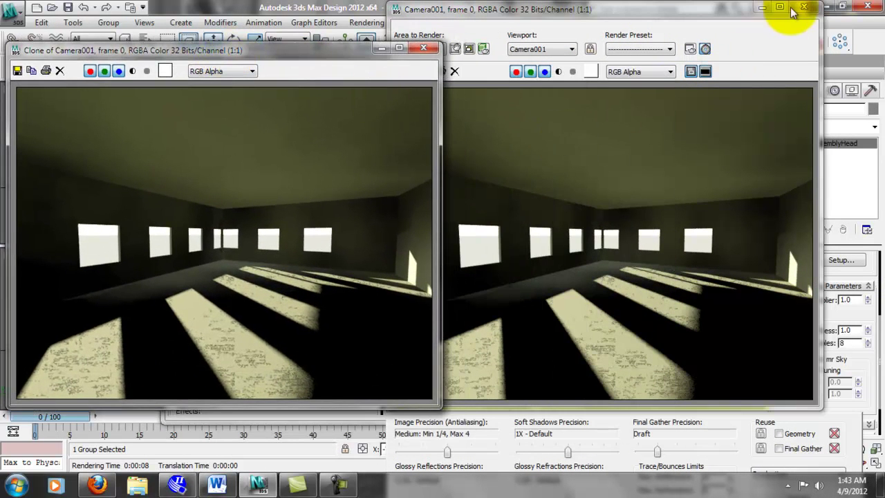
{"action": "left_click_drag", "start_coordinate": [336, 51], "coordinate": [397, 30]}
{"action": "left_click", "coordinate": [756, 133]}
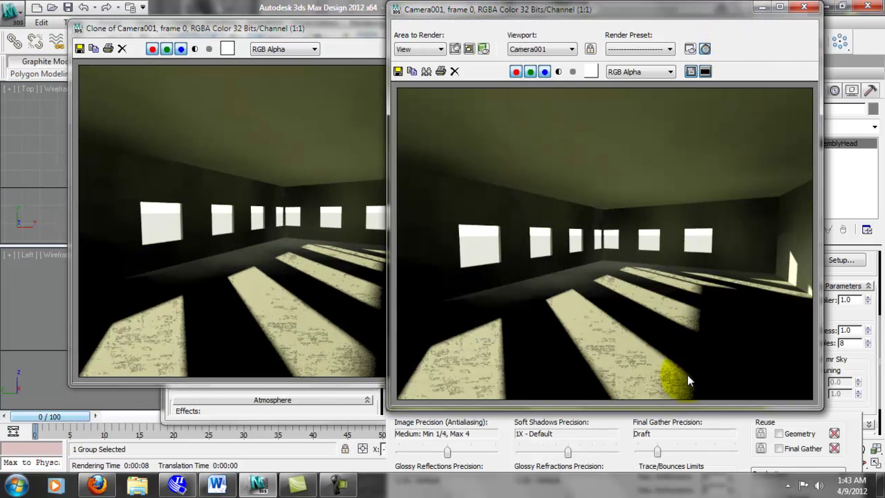
{"action": "left_click", "coordinate": [804, 7]}
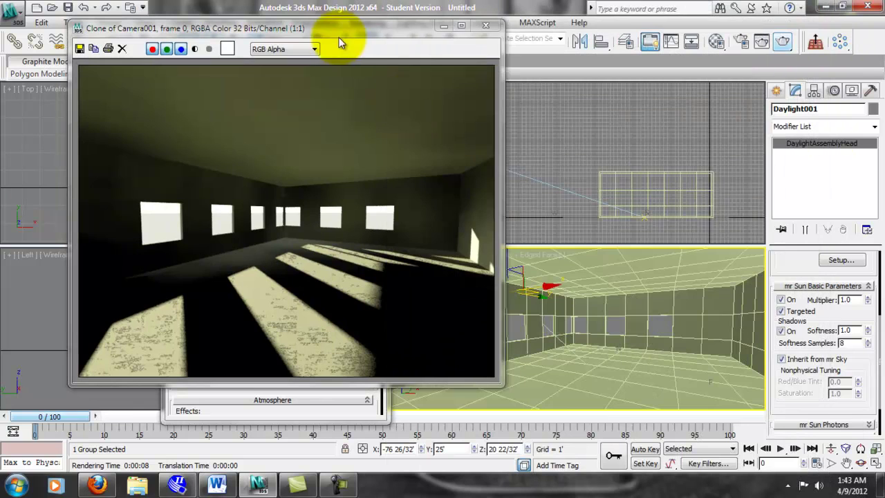
{"action": "left_click_drag", "start_coordinate": [338, 33], "coordinate": [254, 113]}
- Set the photographic exposure value (EV) to 13 and close the Environment and Effects settings
{"action": "left_click", "coordinate": [294, 86]}
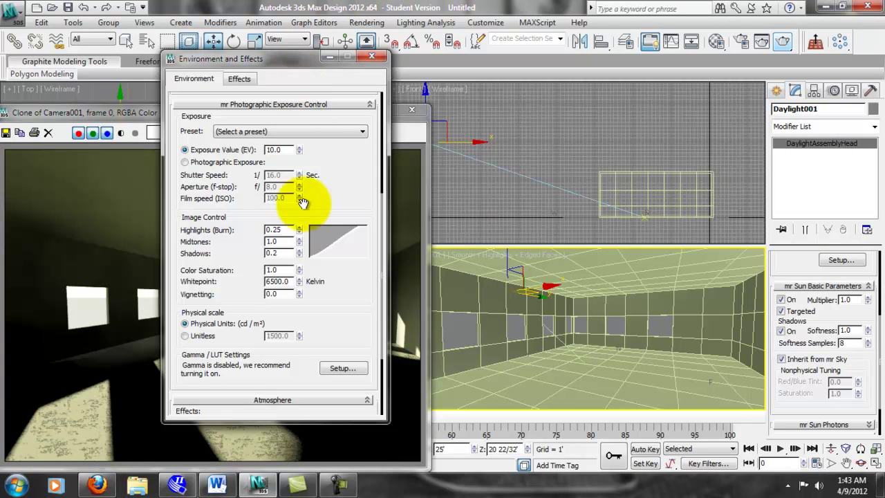
{"action": "double_click", "coordinate": [273, 149]}
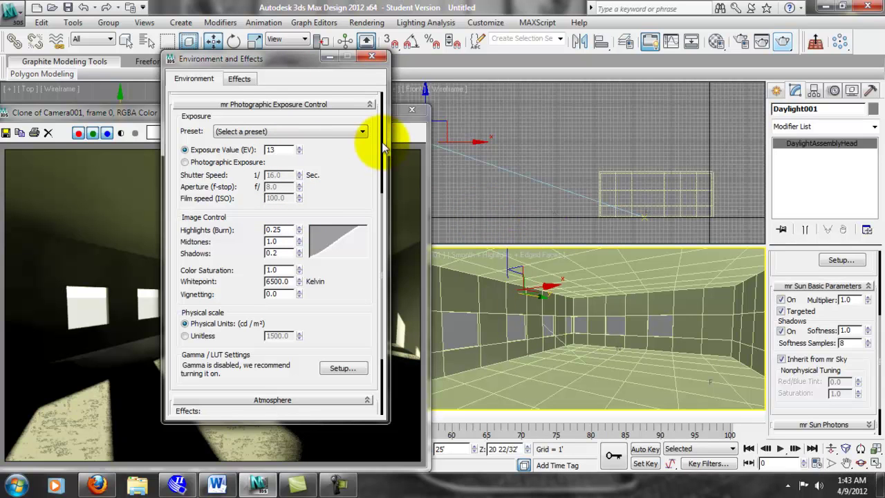
{"action": "left_click", "coordinate": [372, 55]}
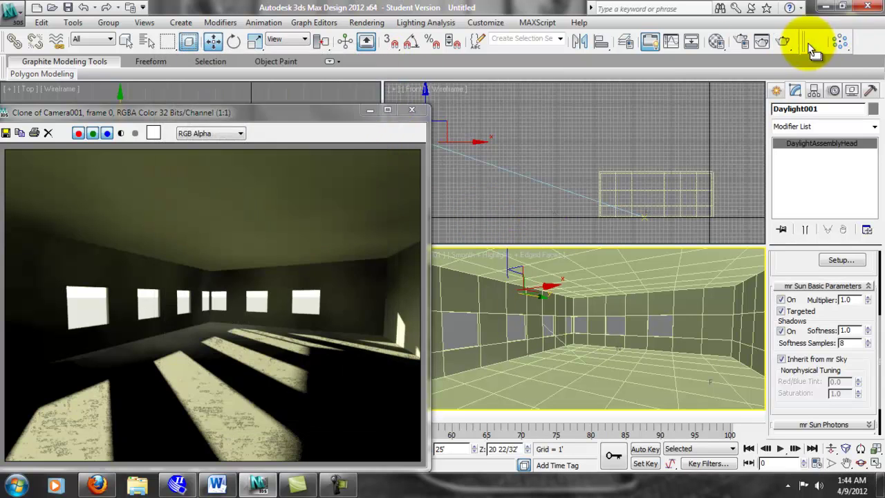
- Render the Camera001 view again and place the cloned frame beside the new render for comparison
{"action": "left_click", "coordinate": [787, 43]}
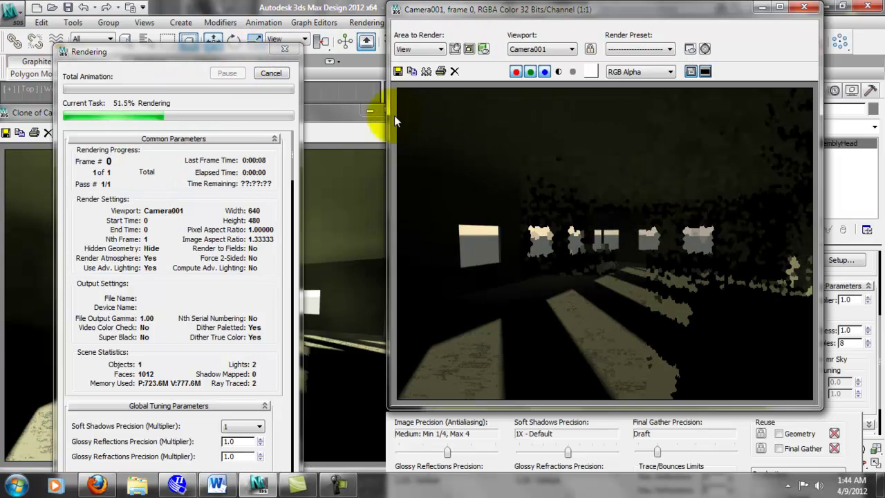
{"action": "left_click", "coordinate": [331, 114]}
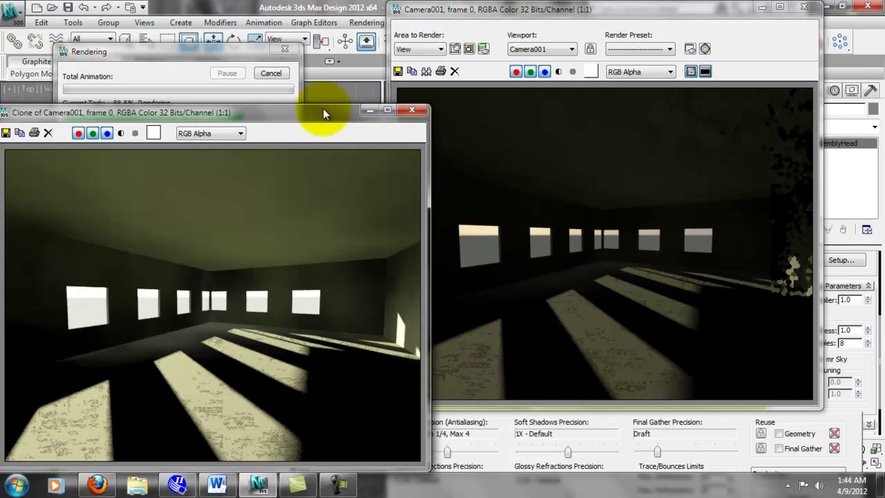
{"action": "left_click_drag", "start_coordinate": [306, 112], "coordinate": [304, 53]}
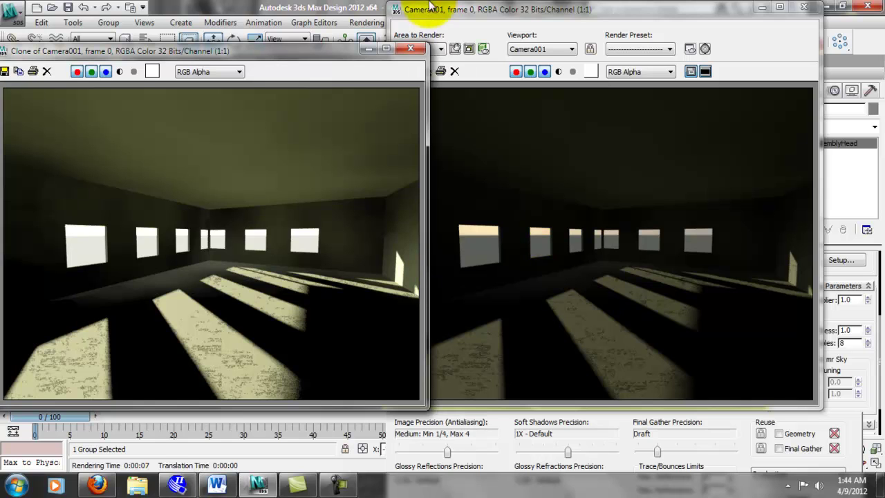
- Close the cloned comparison frame and the Camera001 rendered frame together with its render settings
{"action": "left_click", "coordinate": [419, 50]}
{"action": "mouse_move", "coordinate": [702, 14]}
{"action": "left_mouse_down"}
{"action": "mouse_move", "coordinate": [481, 26]}
{"action": "mouse_move", "coordinate": [466, 2]}
{"action": "left_mouse_up"}
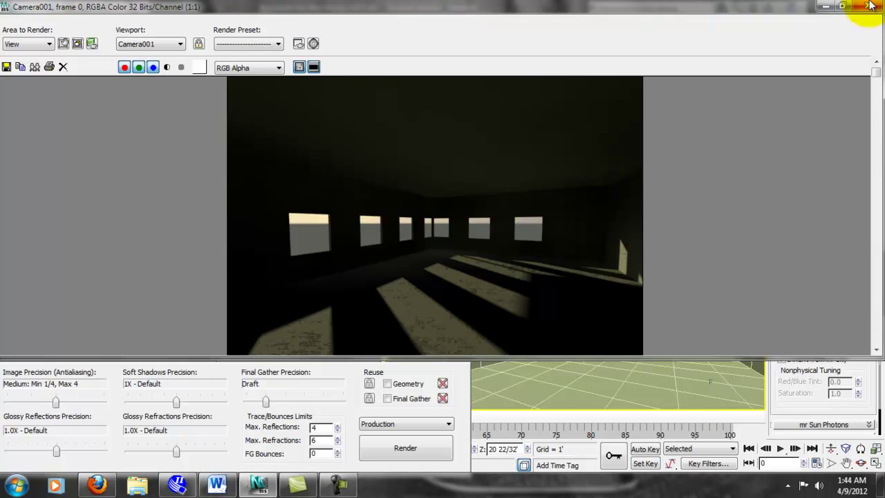
{"action": "left_click", "coordinate": [845, 8]}
{"action": "left_click", "coordinate": [804, 8]}
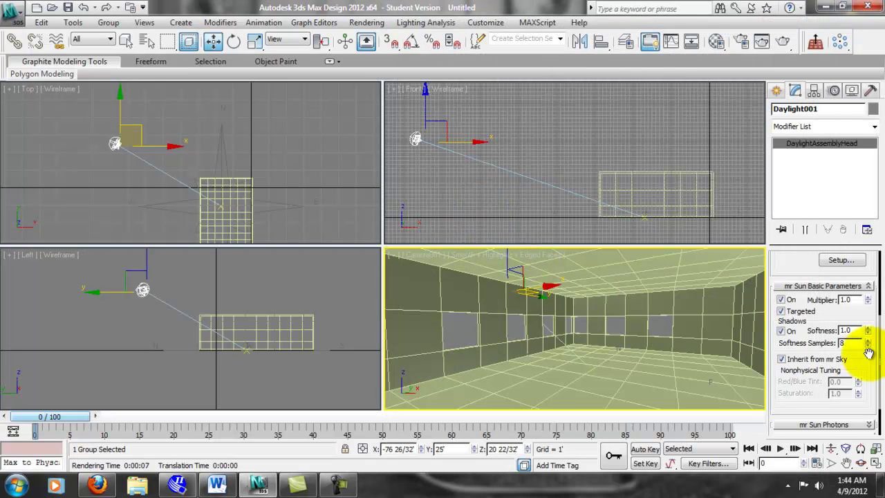
- Collapse the Daylight Parameters and mr Sun Basic Parameters rollouts of the daylight system, and clear the selection
{"action": "scroll", "coordinate": [860, 311], "scroll_direction": "up", "scroll_amount": 3}
{"action": "scroll", "coordinate": [858, 311], "scroll_direction": "up", "scroll_amount": 3}
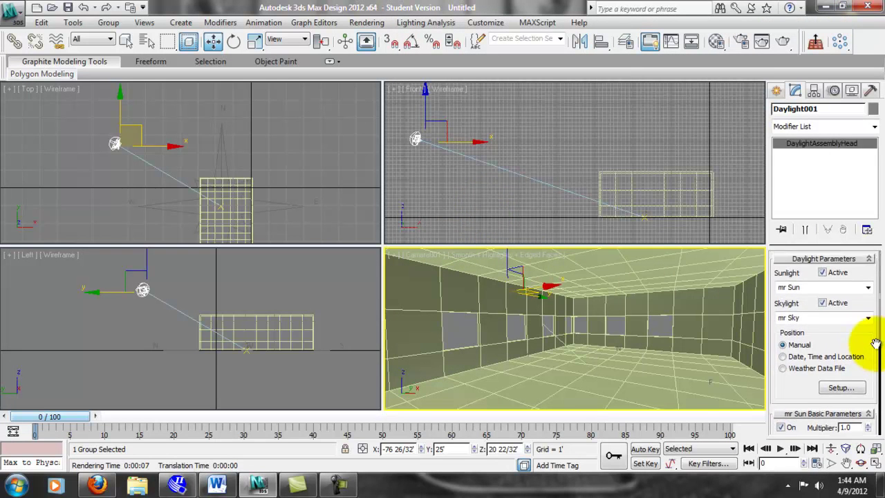
{"action": "left_click", "coordinate": [829, 258]}
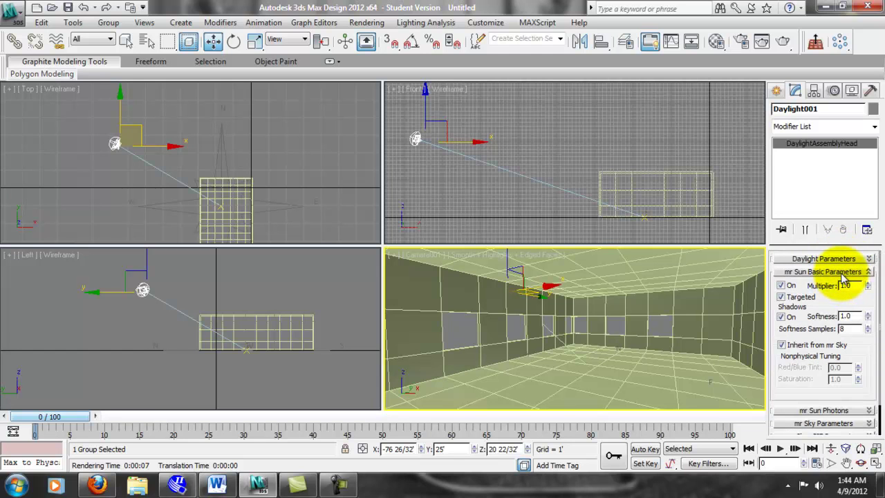
{"action": "left_click", "coordinate": [842, 273]}
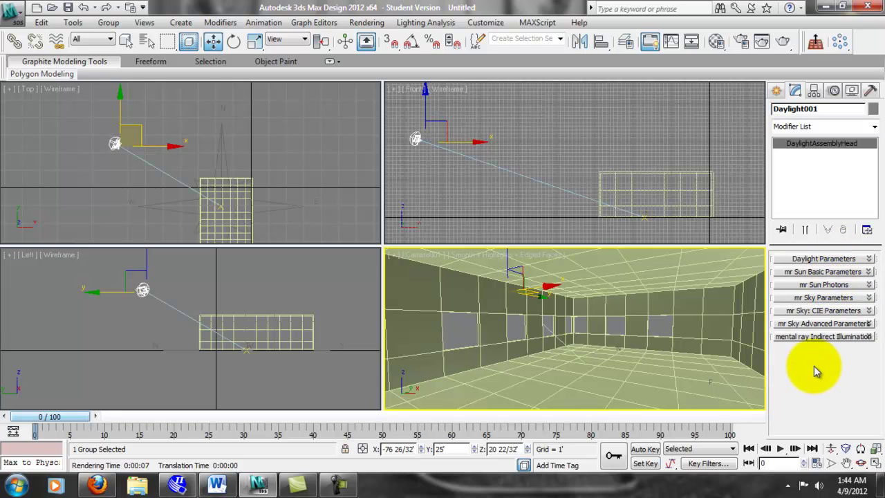
{"action": "left_click", "coordinate": [507, 125]}
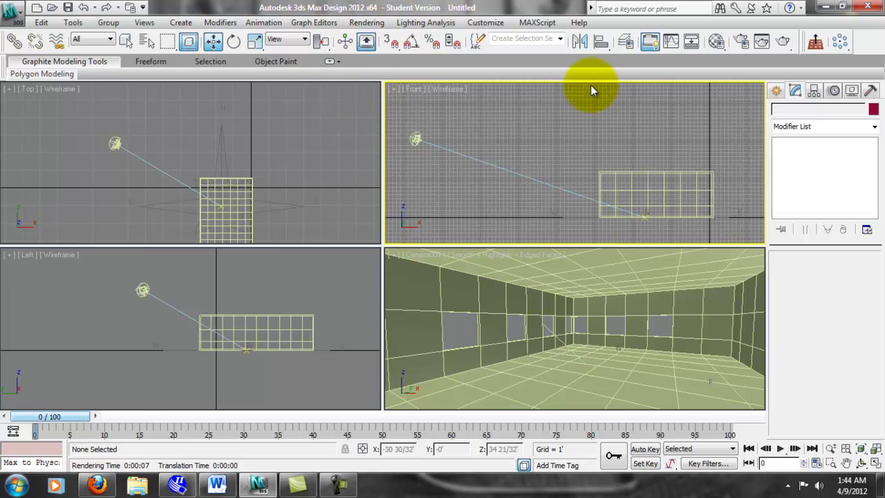
- Close the mistaken Front view render, make the Camera001 view active and render it
{"action": "left_click", "coordinate": [783, 41]}
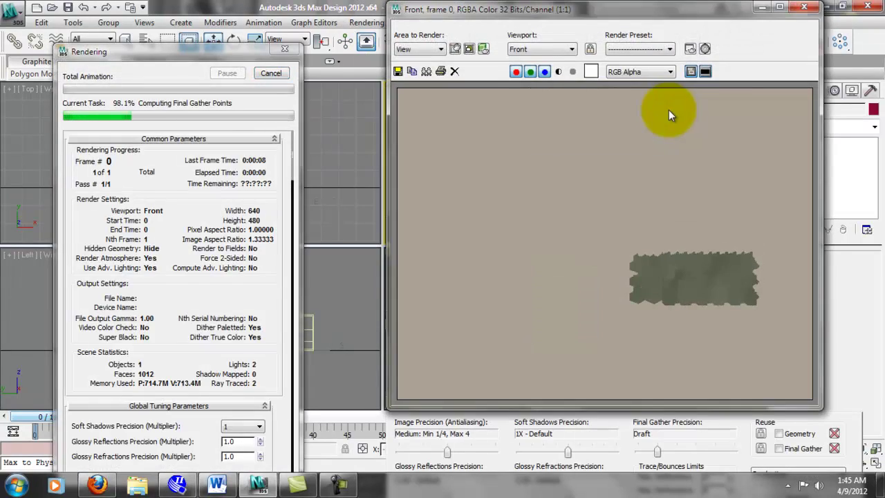
{"action": "left_click", "coordinate": [808, 8]}
{"action": "left_click", "coordinate": [578, 330]}
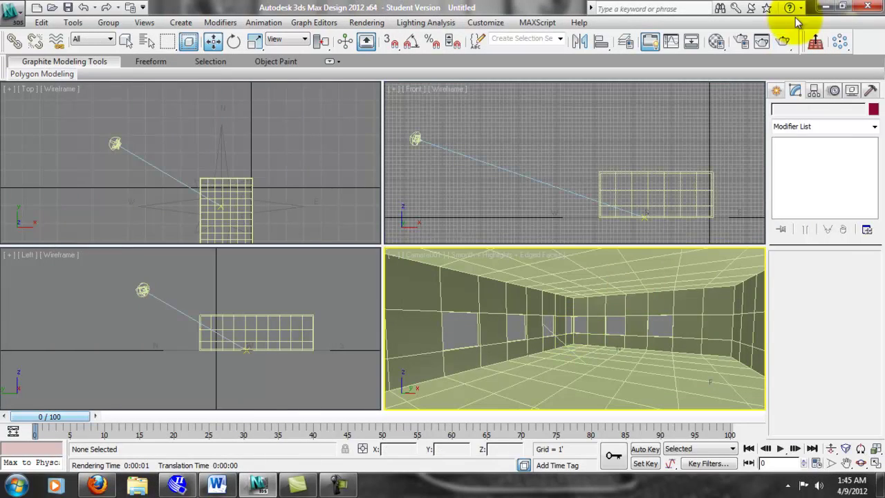
{"action": "left_click", "coordinate": [783, 41]}
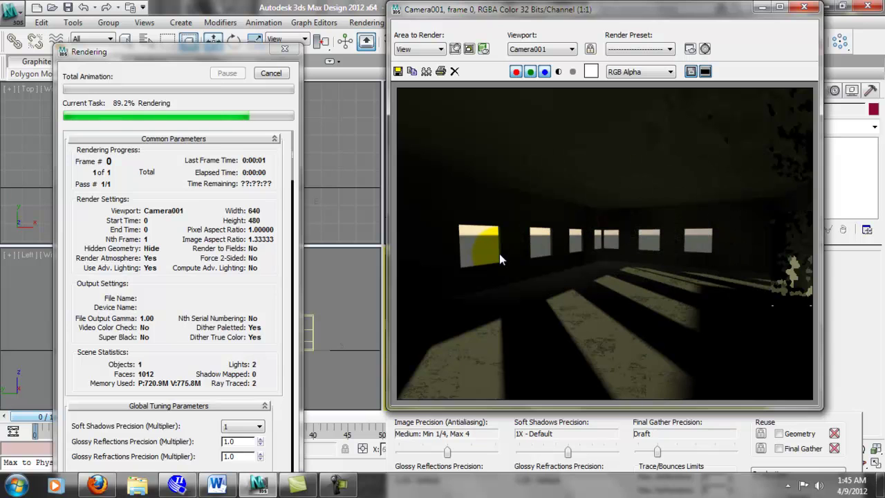
- Clone the Camera001 rendered frame, close the original frame and minimize the clone for comparison
{"action": "left_click_drag", "start_coordinate": [599, 6], "coordinate": [241, 8]}
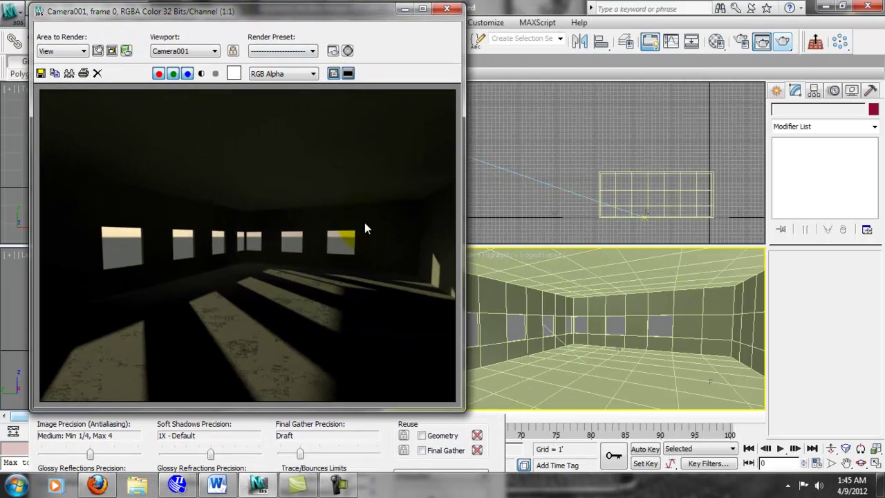
{"action": "left_click", "coordinate": [70, 73]}
{"action": "mouse_move", "coordinate": [545, 85]}
{"action": "left_mouse_down"}
{"action": "mouse_move", "coordinate": [526, 95]}
{"action": "mouse_move", "coordinate": [324, 92]}
{"action": "mouse_move", "coordinate": [391, 65]}
{"action": "left_mouse_up"}
{"action": "left_click", "coordinate": [407, 44]}
{"action": "left_click", "coordinate": [448, 8]}
{"action": "left_click", "coordinate": [390, 65]}
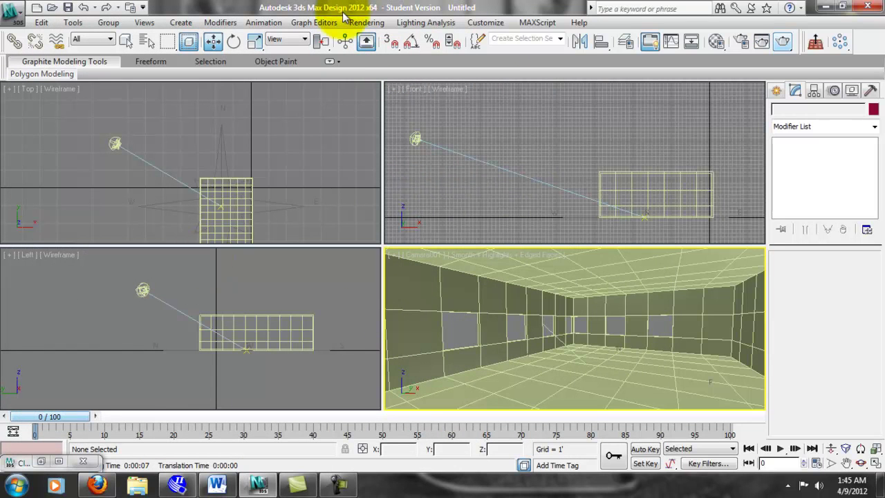
- Open the Render Setup dialog for the mental ray renderer and move it beside the camera view
{"action": "left_click", "coordinate": [365, 23]}
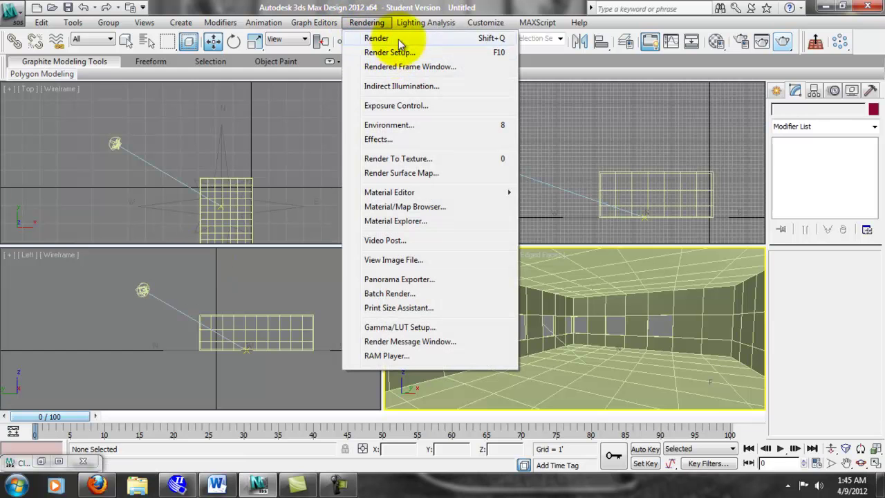
{"action": "left_click", "coordinate": [374, 54]}
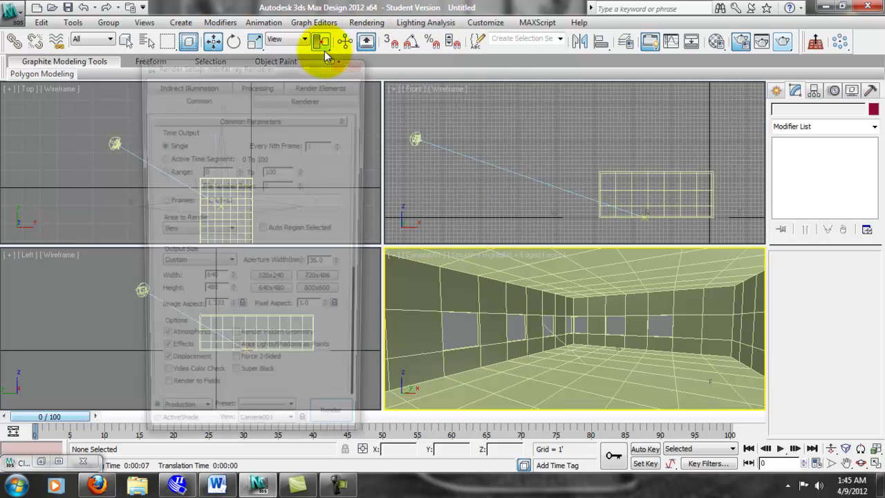
{"action": "left_click_drag", "start_coordinate": [290, 64], "coordinate": [415, 13]}
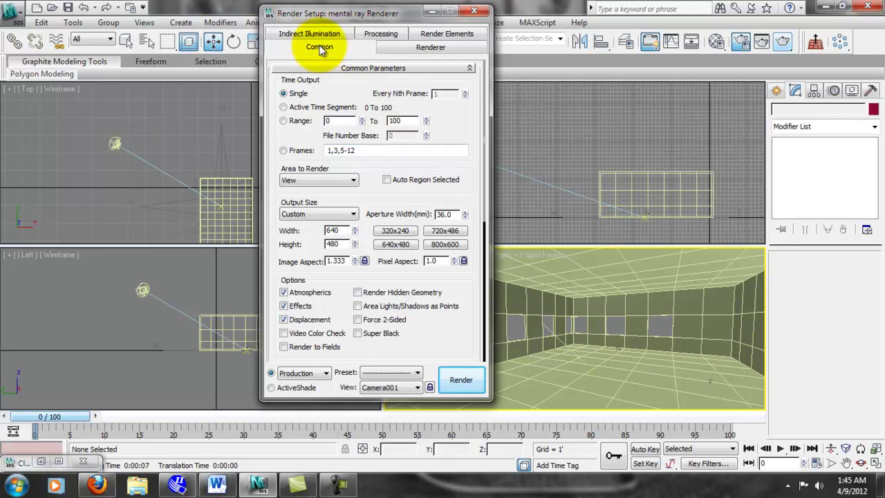
- Examine the renderers available for production under Assign Renderer, and cancel without choosing another one
{"action": "left_click_drag", "start_coordinate": [466, 342], "coordinate": [454, 53]}
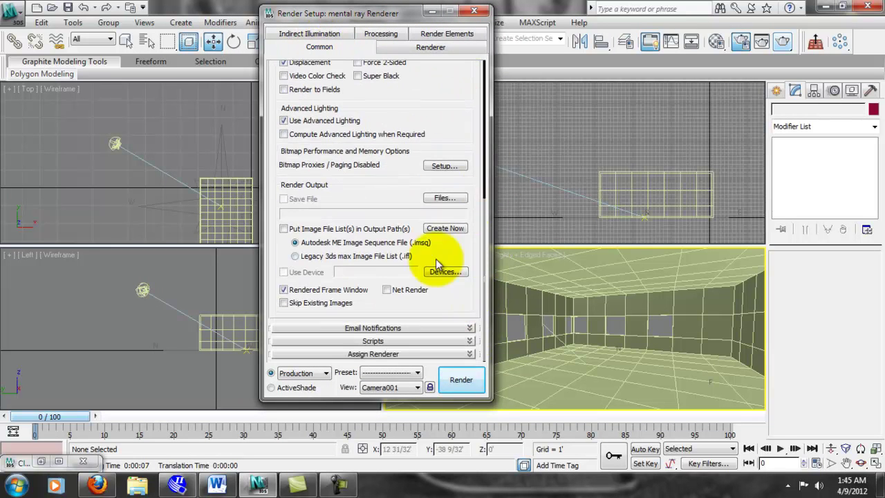
{"action": "left_click", "coordinate": [383, 353]}
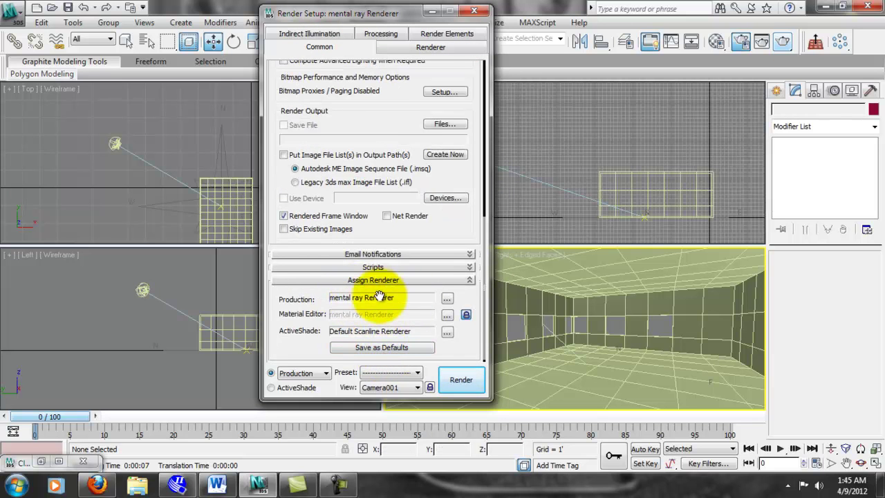
{"action": "left_click", "coordinate": [446, 300]}
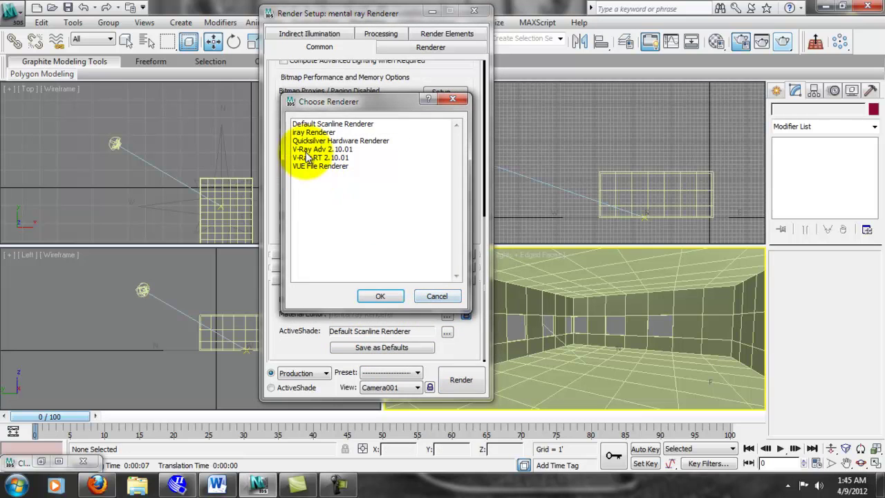
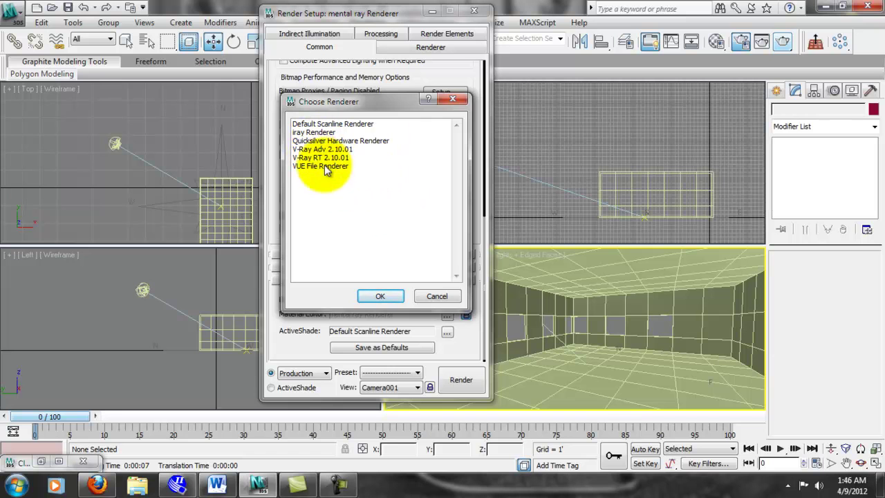
{"action": "left_click", "coordinate": [432, 297]}
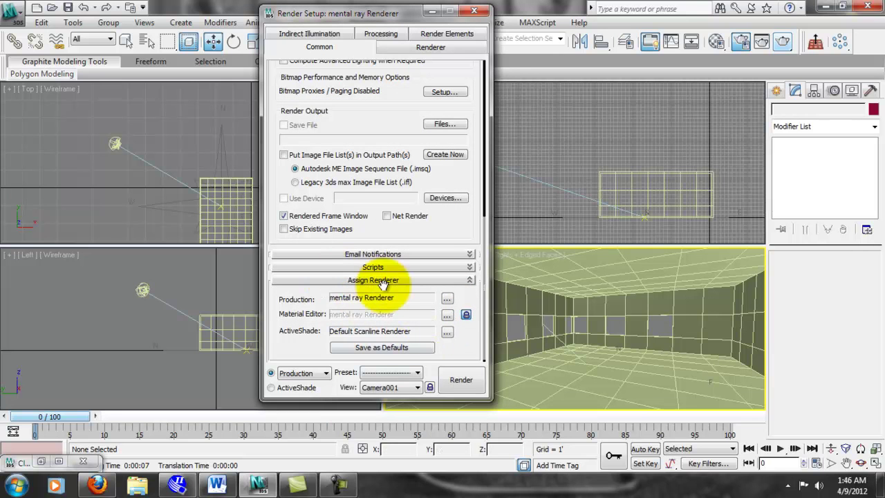
{"action": "scroll", "coordinate": [463, 289], "scroll_direction": "up", "scroll_amount": 2}
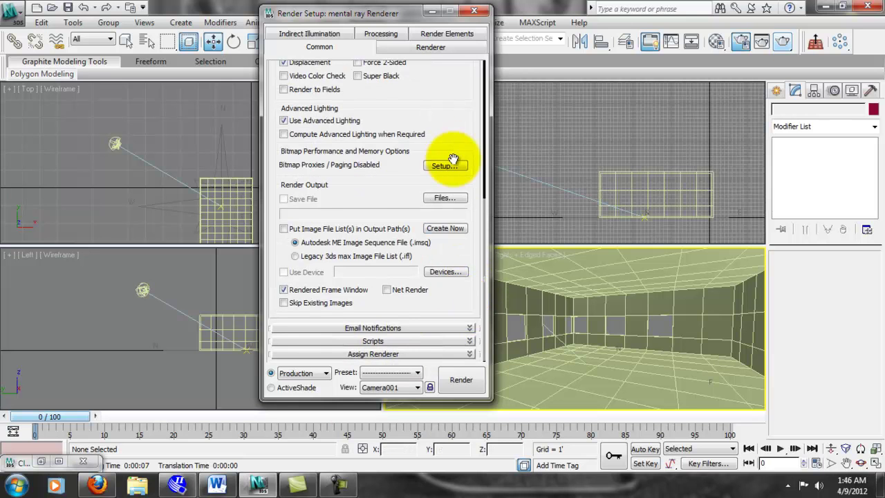
- Review the common render parameters, including area to render choices, output size, options and advanced lighting, and check the minimized clone
{"action": "scroll", "coordinate": [459, 188], "scroll_direction": "up", "scroll_amount": 5}
{"action": "scroll", "coordinate": [405, 89], "scroll_direction": "up", "scroll_amount": 3}
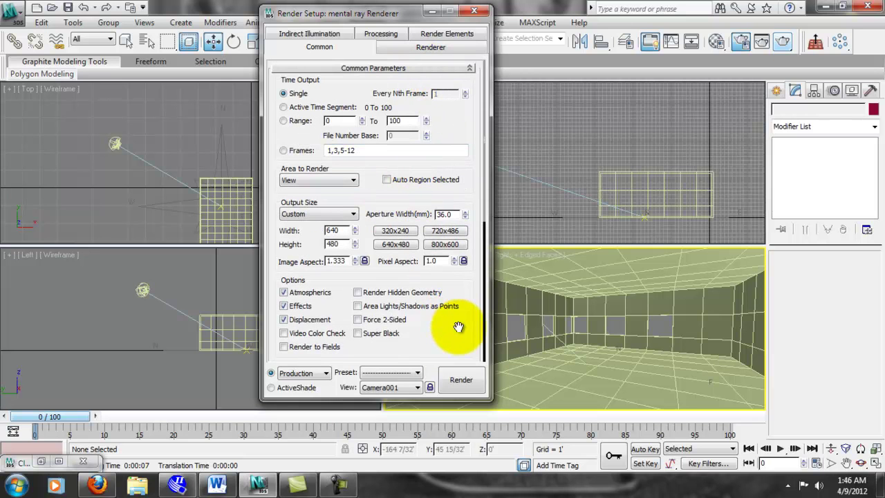
{"action": "scroll", "coordinate": [459, 315], "scroll_direction": "down", "scroll_amount": 1}
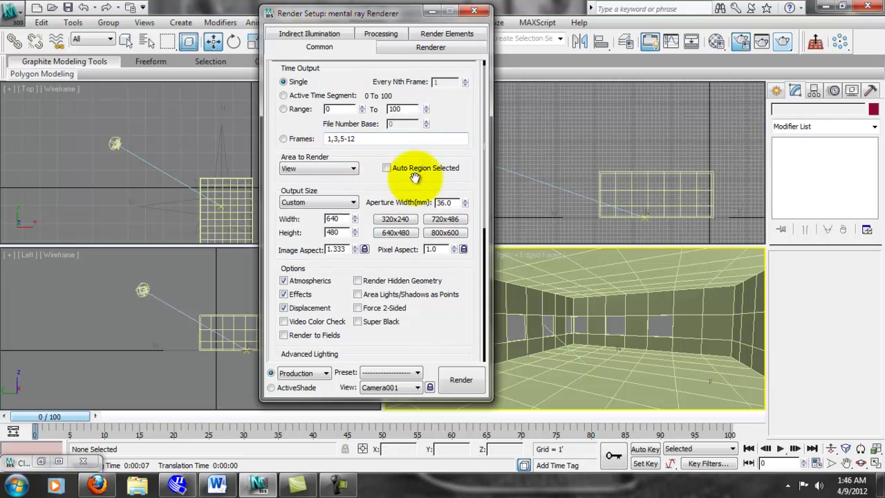
{"action": "left_click", "coordinate": [41, 461]}
{"action": "left_click", "coordinate": [388, 62]}
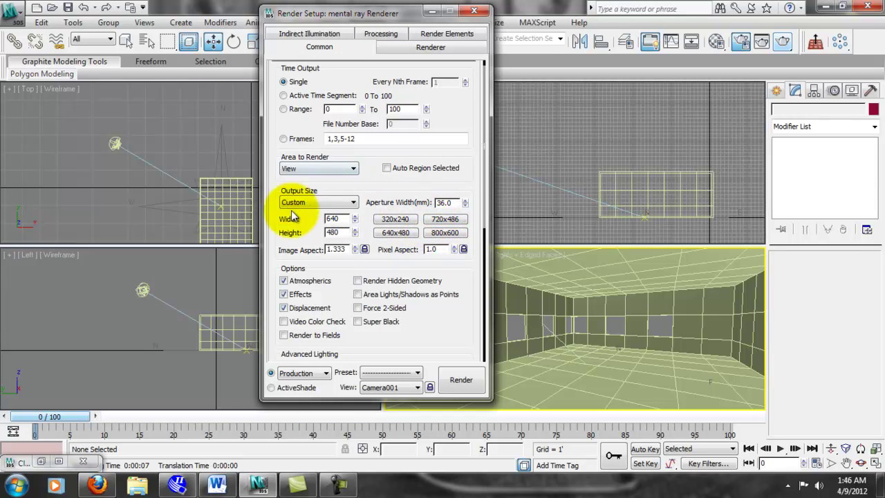
{"action": "left_click", "coordinate": [354, 169]}
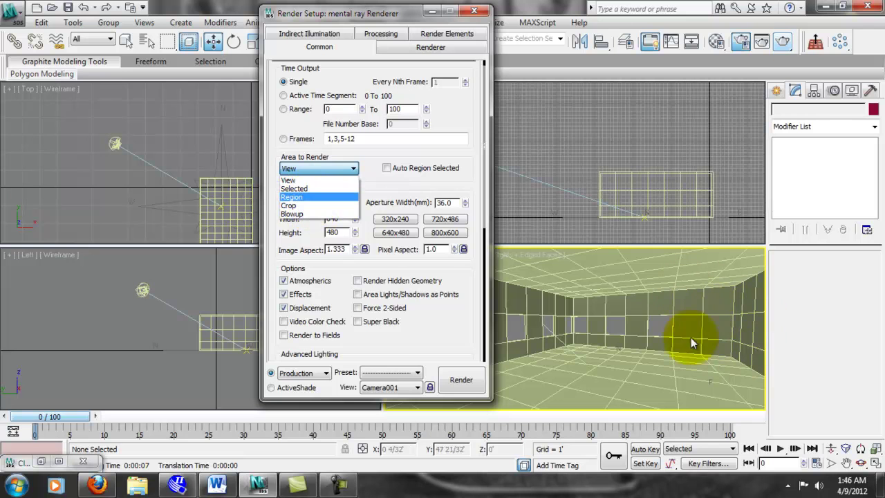
{"action": "left_click", "coordinate": [470, 181]}
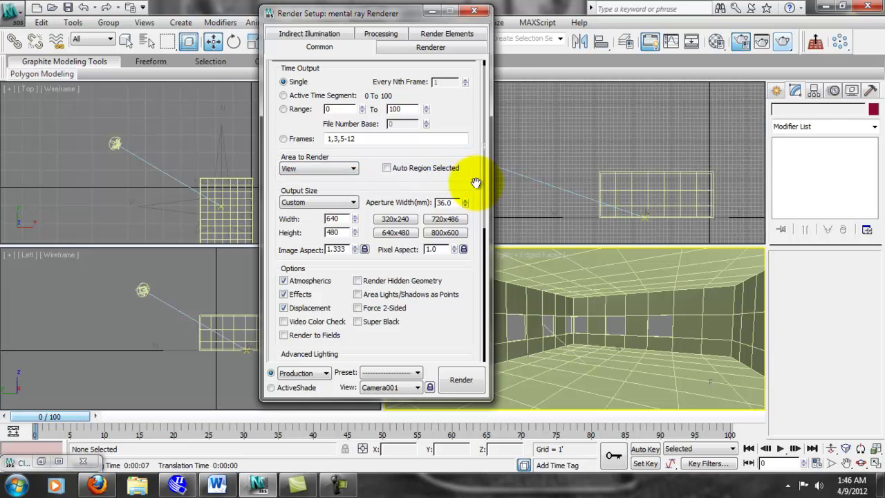
{"action": "scroll", "coordinate": [476, 182], "scroll_direction": "down", "scroll_amount": 4}
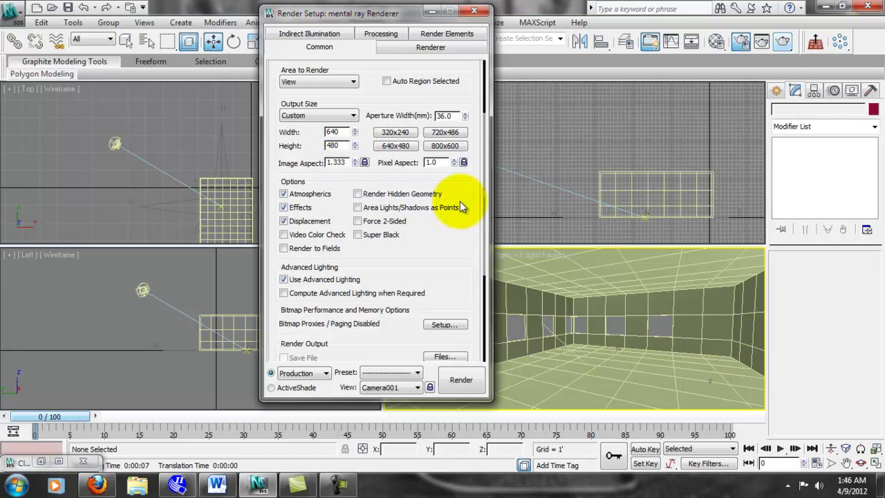
{"action": "mouse_move", "coordinate": [466, 237]}
{"action": "left_mouse_down"}
{"action": "mouse_move", "coordinate": [450, 212]}
{"action": "mouse_move", "coordinate": [464, 165]}
{"action": "mouse_move", "coordinate": [466, 237]}
{"action": "left_mouse_up"}
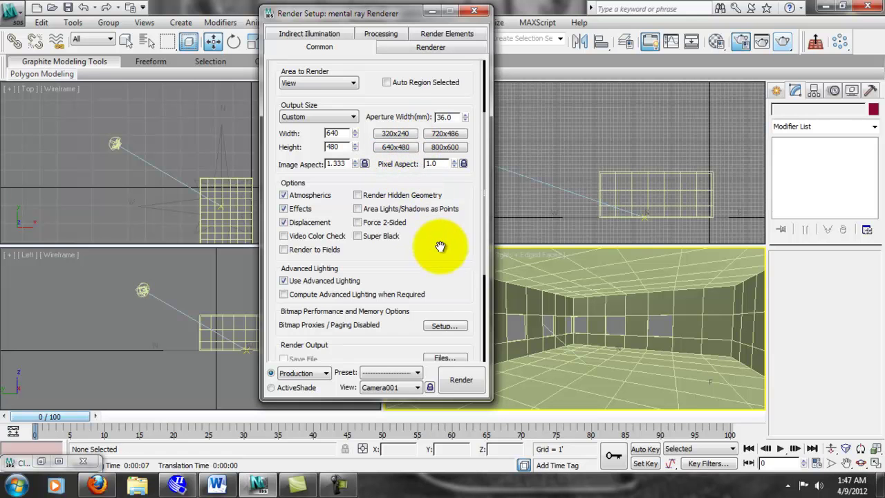
{"action": "scroll", "coordinate": [455, 198], "scroll_direction": "down", "scroll_amount": 3}
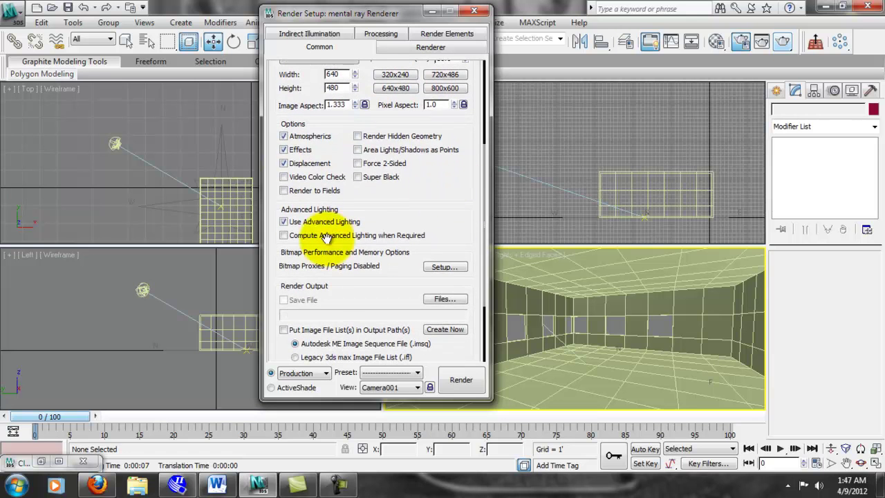
{"action": "left_click_drag", "start_coordinate": [471, 216], "coordinate": [477, 277]}
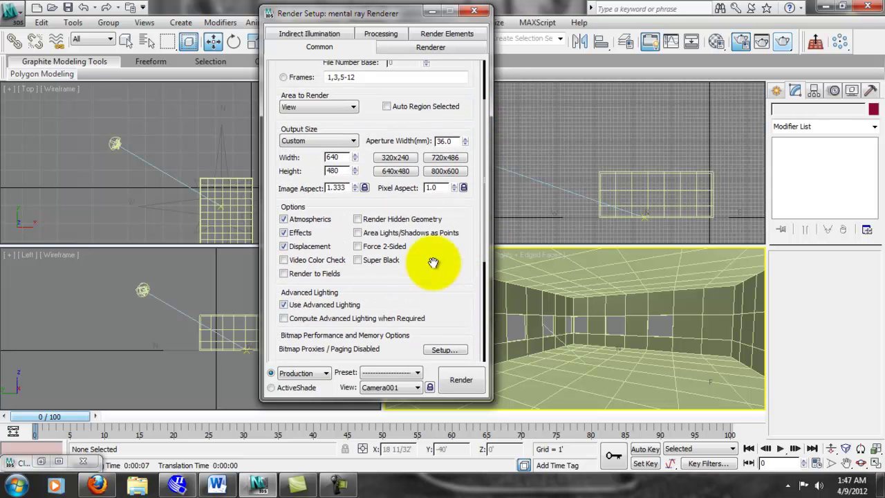
{"action": "left_click_drag", "start_coordinate": [444, 87], "coordinate": [453, 166]}
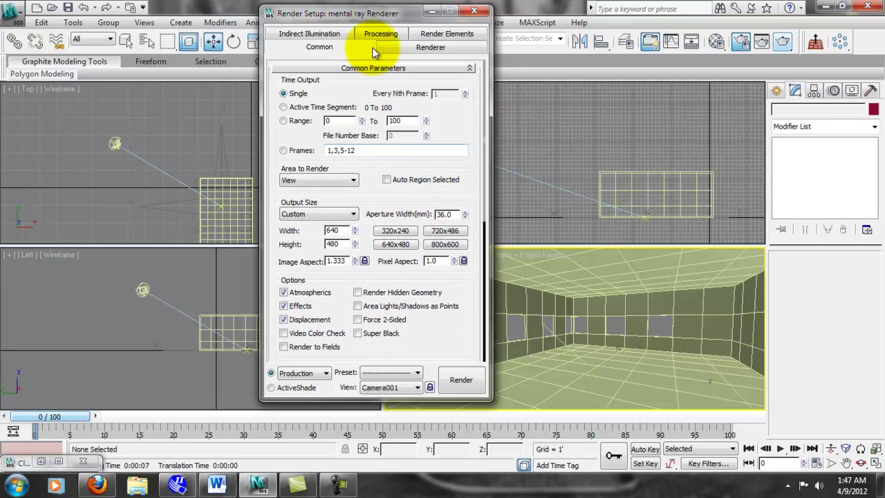
- Set the Final Gather precision preset to Medium in the indirect illumination settings
{"action": "left_click", "coordinate": [324, 36]}
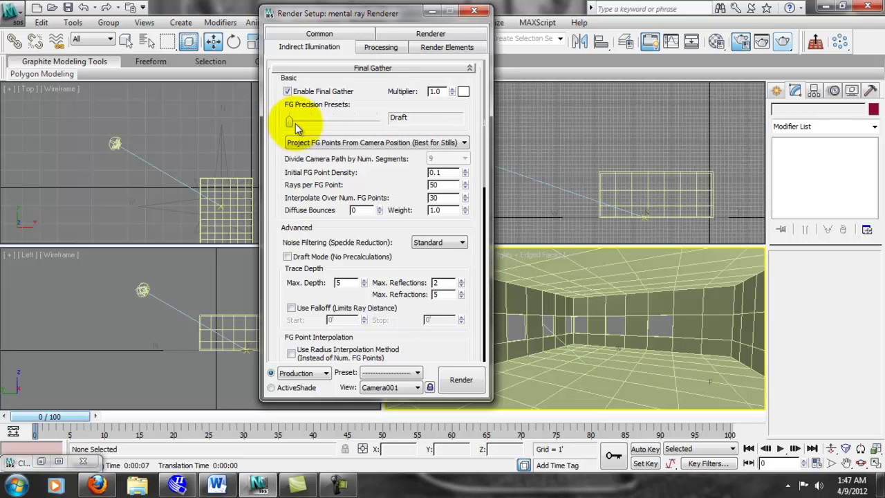
{"action": "left_click_drag", "start_coordinate": [290, 122], "coordinate": [315, 123]}
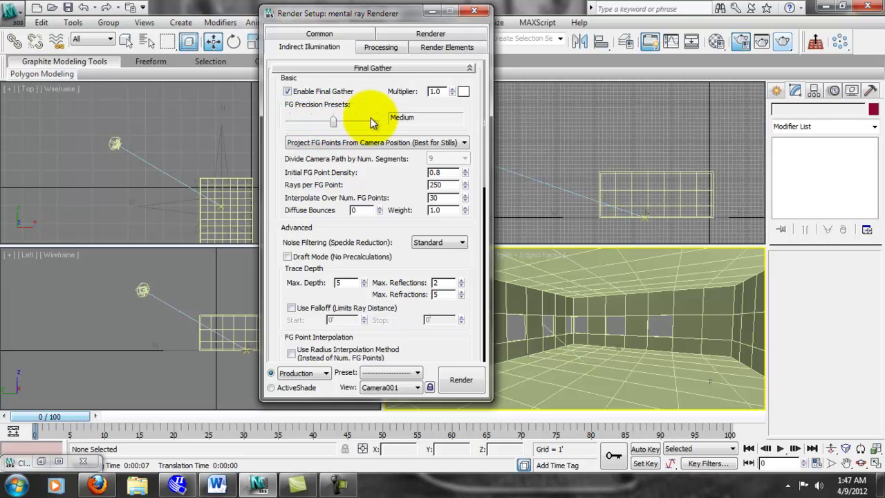
{"action": "left_click_drag", "start_coordinate": [355, 123], "coordinate": [334, 123]}
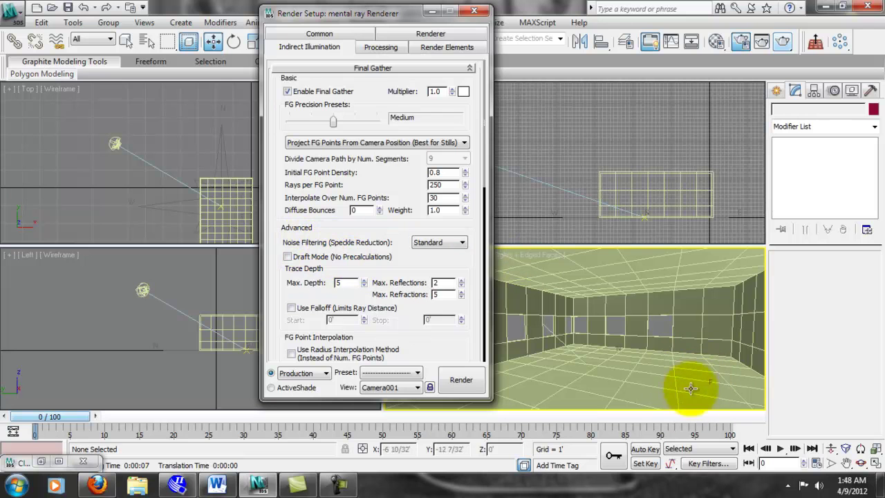
- Enable Global Illumination (GI) in the Caustics and Global Illumination settings
{"action": "scroll", "coordinate": [467, 275], "scroll_direction": "down", "scroll_amount": 3}
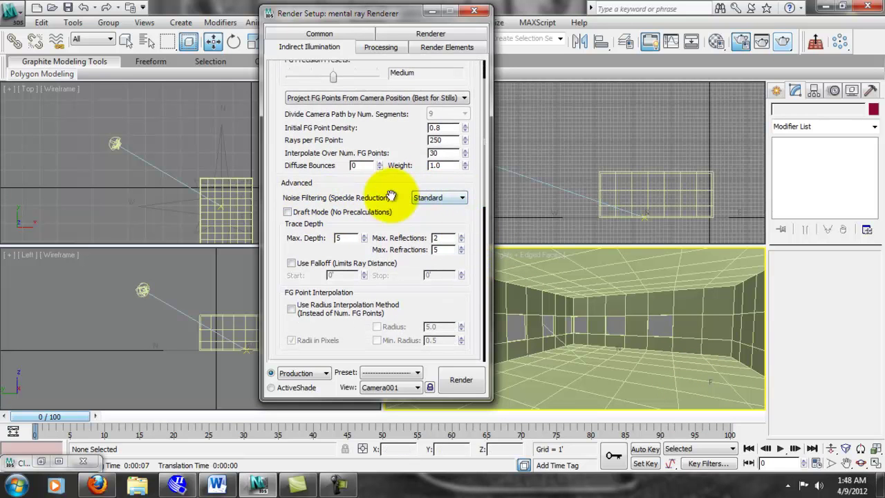
{"action": "left_click_drag", "start_coordinate": [474, 238], "coordinate": [400, 97]}
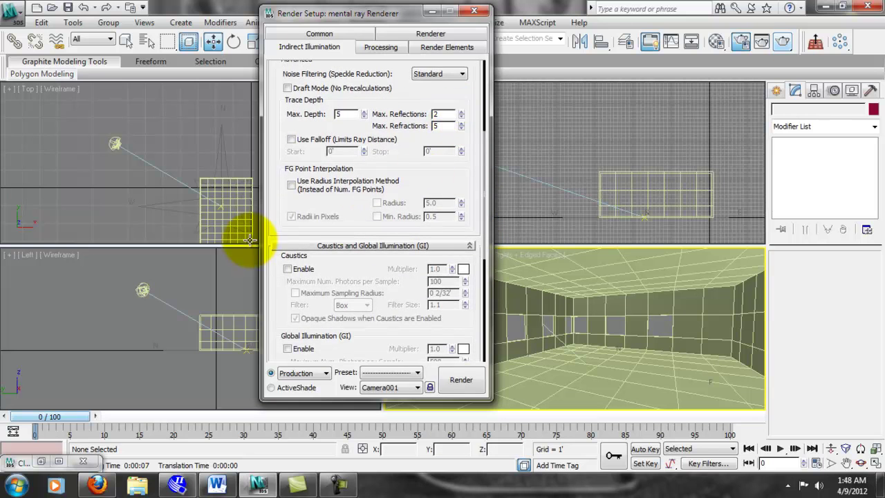
{"action": "left_click_drag", "start_coordinate": [293, 217], "coordinate": [278, 115]}
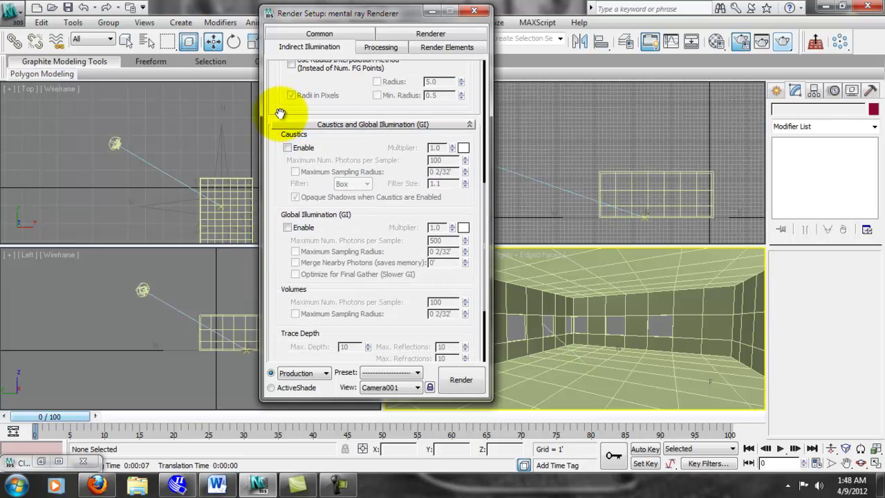
{"action": "left_click", "coordinate": [286, 228]}
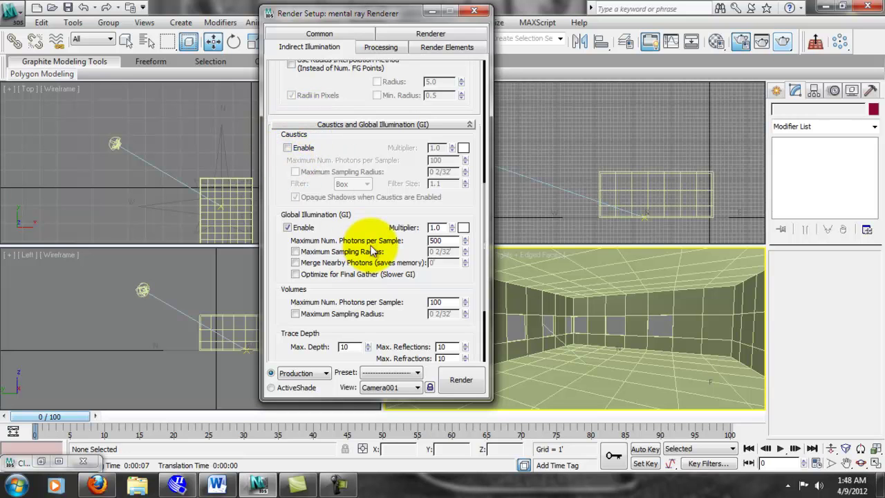
- Review the GI photon, trace depth and light properties, and check the Final Gather point projection options without changing them
{"action": "scroll", "coordinate": [382, 218], "scroll_direction": "down", "scroll_amount": 3}
{"action": "scroll", "coordinate": [388, 173], "scroll_direction": "up", "scroll_amount": 2}
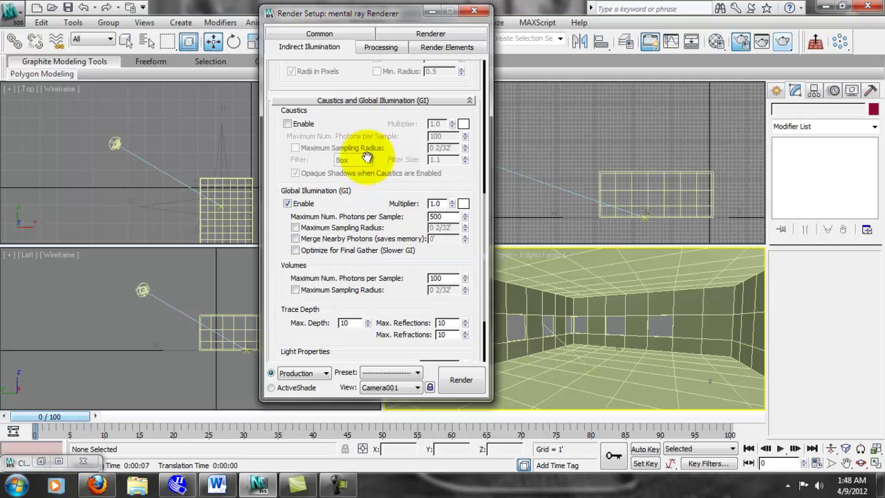
{"action": "scroll", "coordinate": [351, 217], "scroll_direction": "down", "scroll_amount": 2}
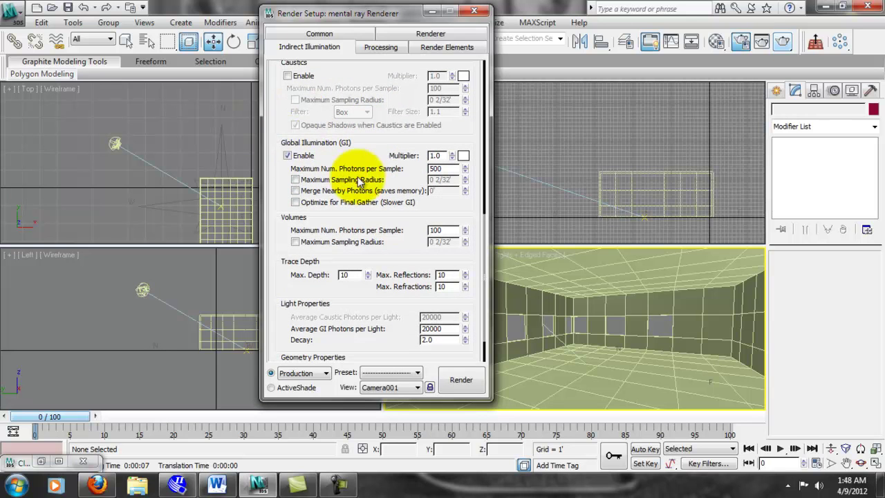
{"action": "scroll", "coordinate": [439, 193], "scroll_direction": "down", "scroll_amount": 1}
{"action": "scroll", "coordinate": [439, 193], "scroll_direction": "down", "scroll_amount": 2}
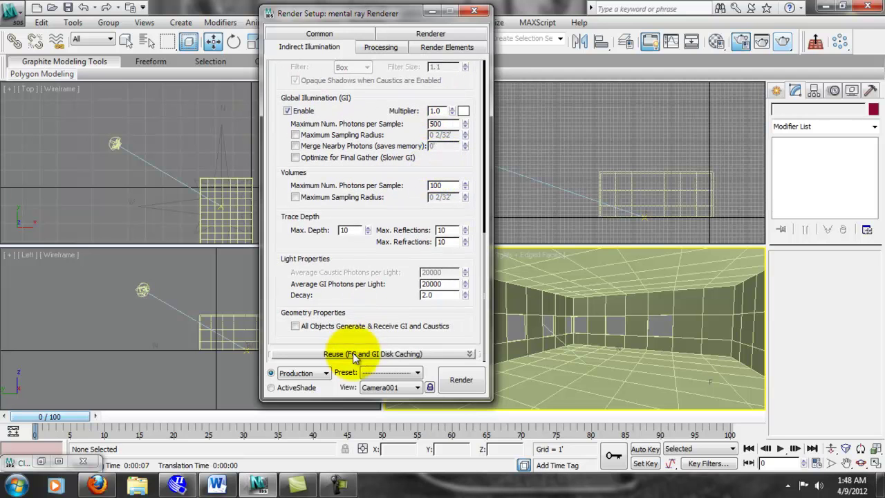
{"action": "scroll", "coordinate": [477, 249], "scroll_direction": "up", "scroll_amount": 4}
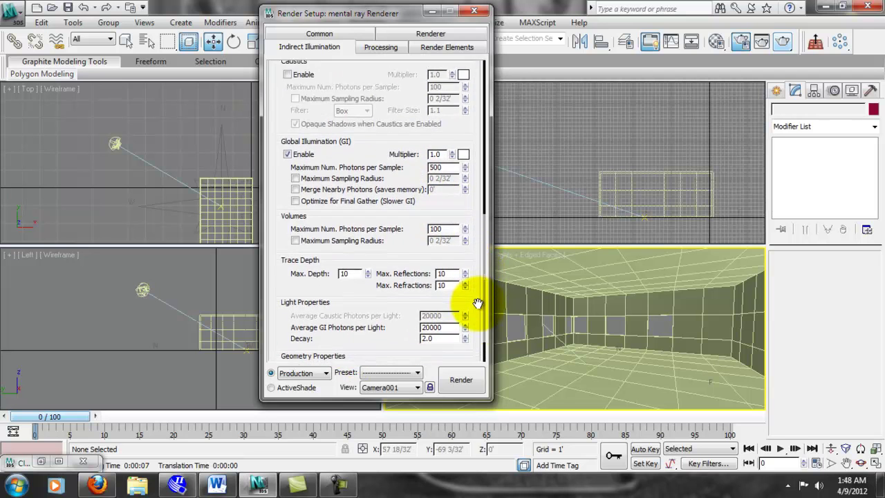
{"action": "scroll", "coordinate": [474, 207], "scroll_direction": "down", "scroll_amount": 3}
{"action": "scroll", "coordinate": [487, 271], "scroll_direction": "up", "scroll_amount": 6}
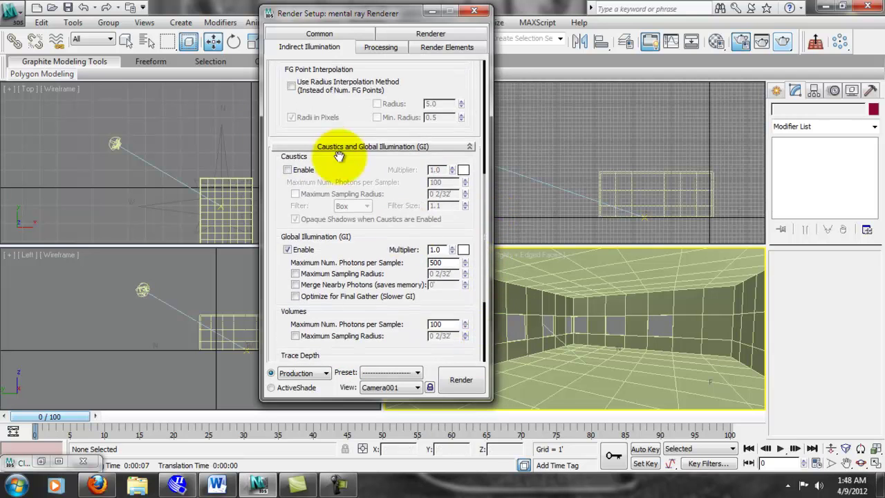
{"action": "left_click", "coordinate": [362, 144]}
{"action": "scroll", "coordinate": [448, 149], "scroll_direction": "up", "scroll_amount": 5}
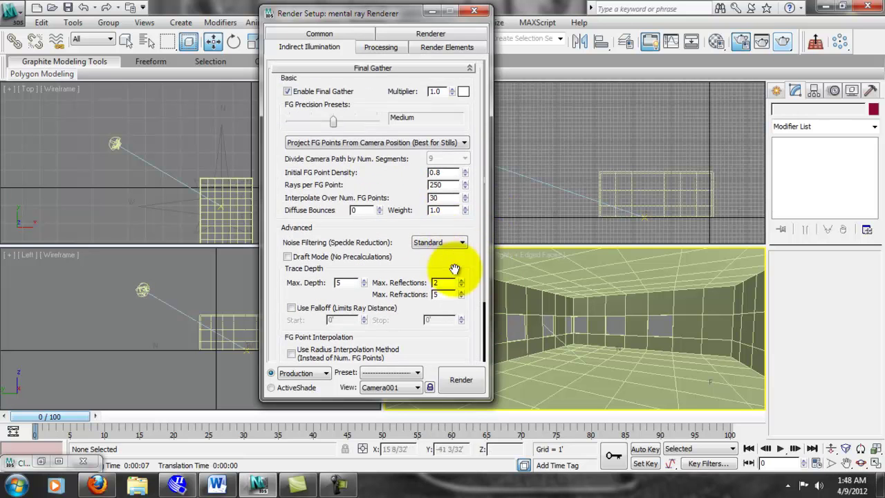
{"action": "left_click", "coordinate": [387, 142]}
{"action": "left_click", "coordinate": [466, 131]}
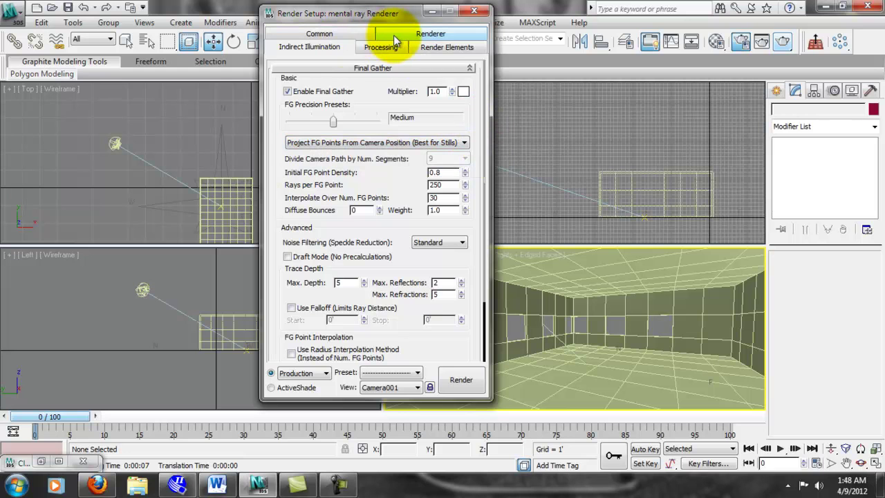
- Examine the Translator Options, Diagnostics and Distributed Bucket Rendering settings, and bring up the Render Elements list
{"action": "left_click", "coordinate": [381, 47]}
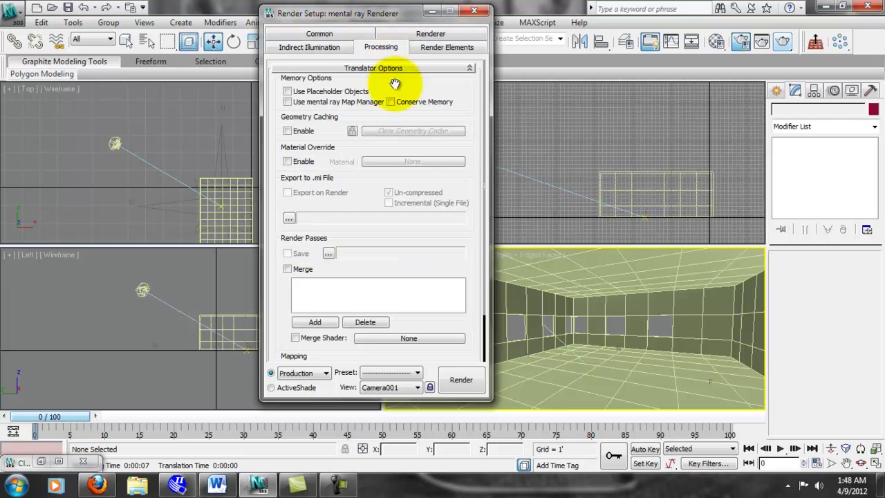
{"action": "left_click", "coordinate": [449, 70]}
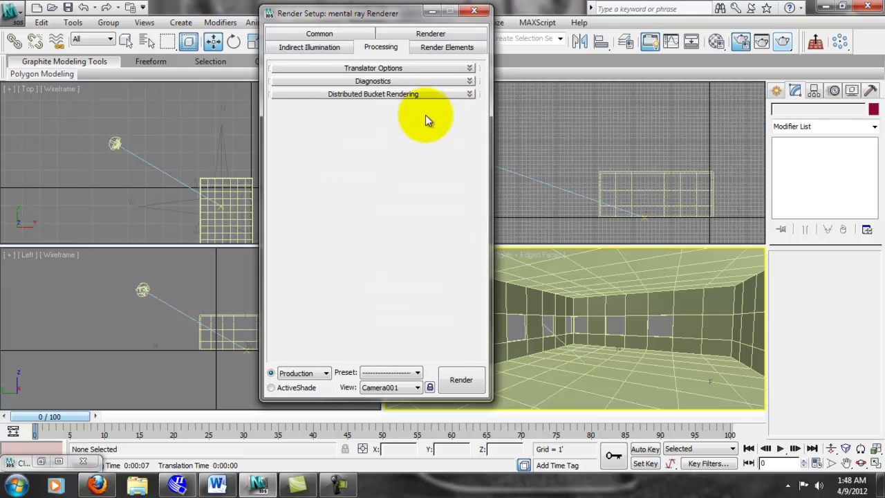
{"action": "left_click", "coordinate": [417, 95]}
{"action": "left_click", "coordinate": [420, 94]}
{"action": "left_click", "coordinate": [421, 81]}
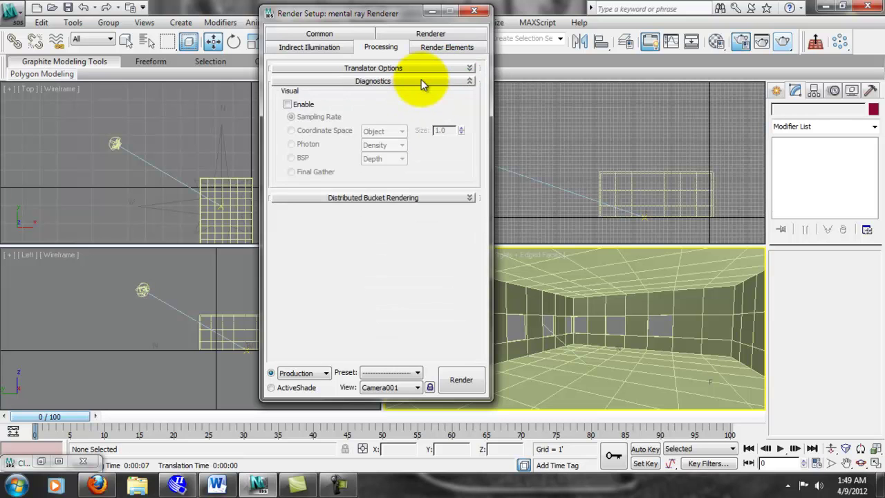
{"action": "left_click", "coordinate": [421, 80]}
{"action": "left_click", "coordinate": [421, 81]}
{"action": "left_click", "coordinate": [422, 80]}
{"action": "left_click", "coordinate": [422, 50]}
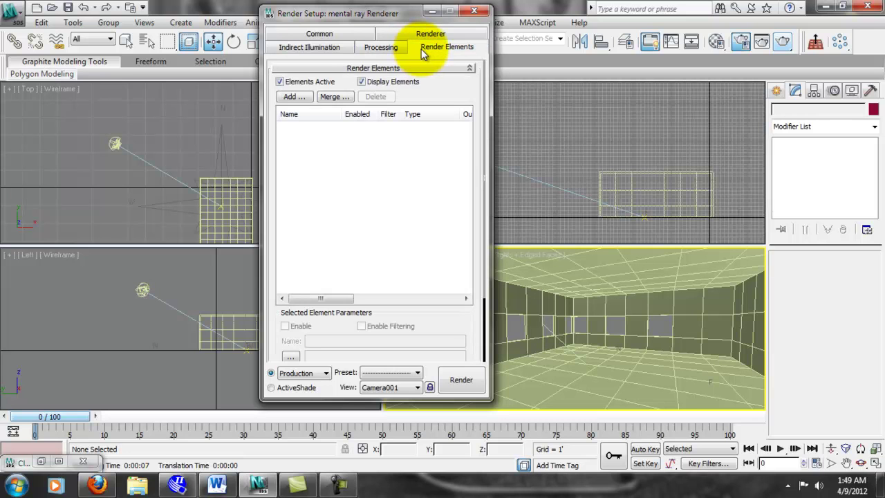
- Set the Sampling Quality filter type to Mitchell in the renderer settings
{"action": "left_click", "coordinate": [427, 33]}
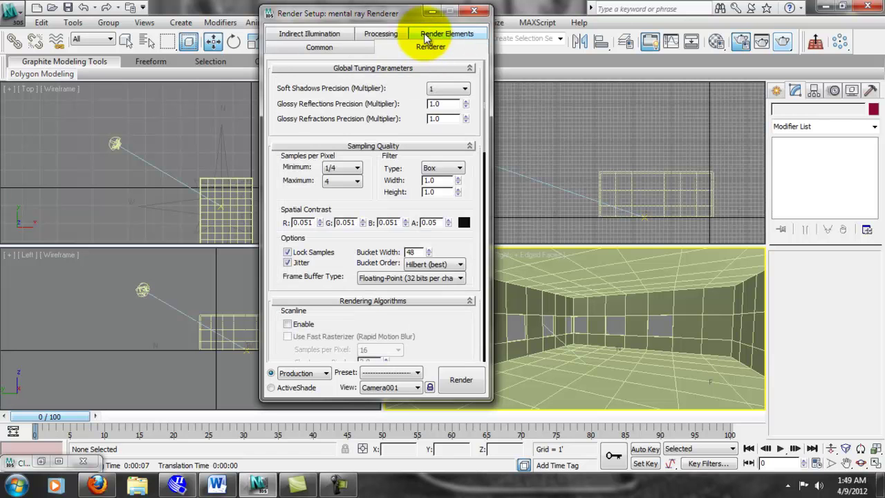
{"action": "scroll", "coordinate": [470, 178], "scroll_direction": "down", "scroll_amount": 3}
{"action": "scroll", "coordinate": [471, 159], "scroll_direction": "up", "scroll_amount": 3}
{"action": "left_click", "coordinate": [459, 169]}
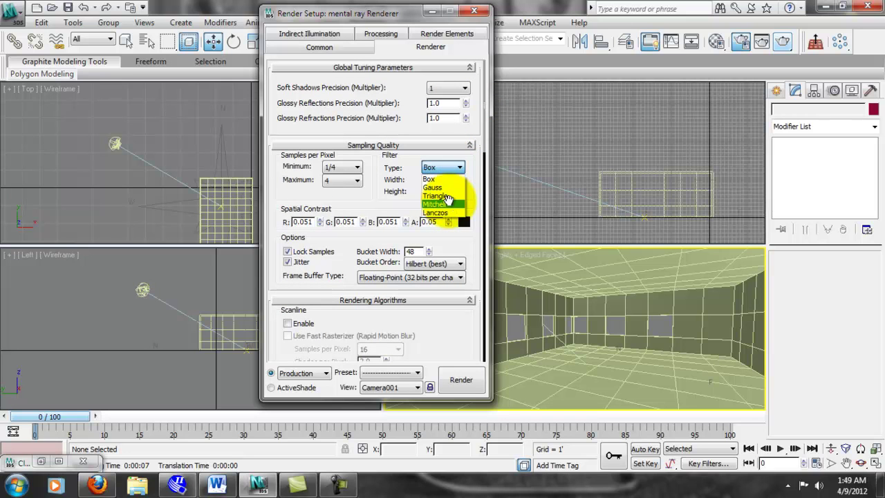
{"action": "left_click", "coordinate": [449, 202]}
{"action": "left_click", "coordinate": [459, 167]}
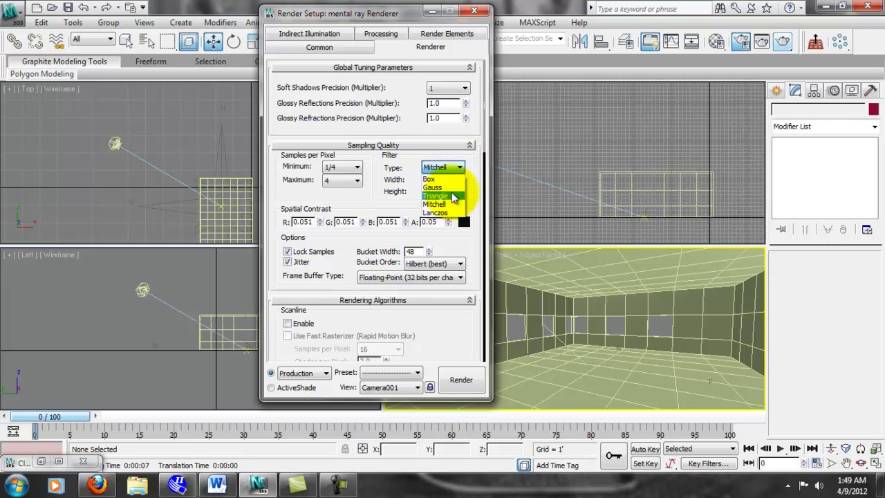
{"action": "left_click", "coordinate": [445, 203]}
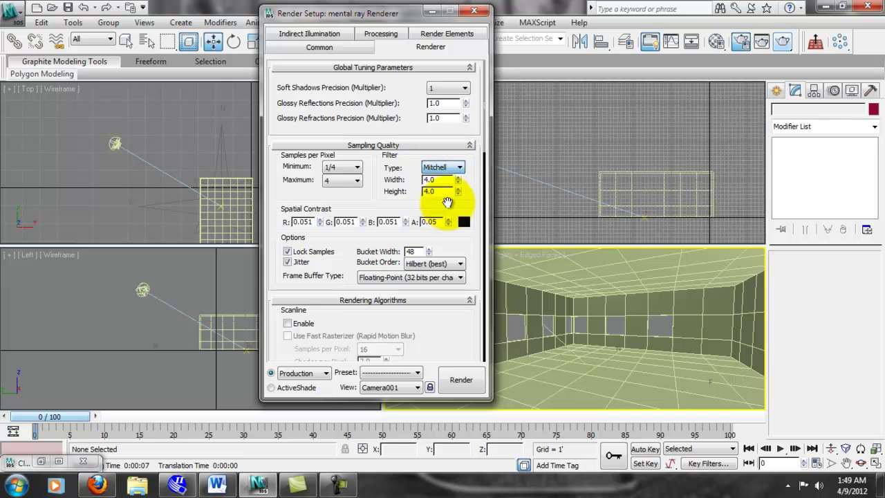
- Examine the precision multipliers and the available minimum and maximum samples per pixel without choosing other values
{"action": "scroll", "coordinate": [433, 164], "scroll_direction": "down", "scroll_amount": 1}
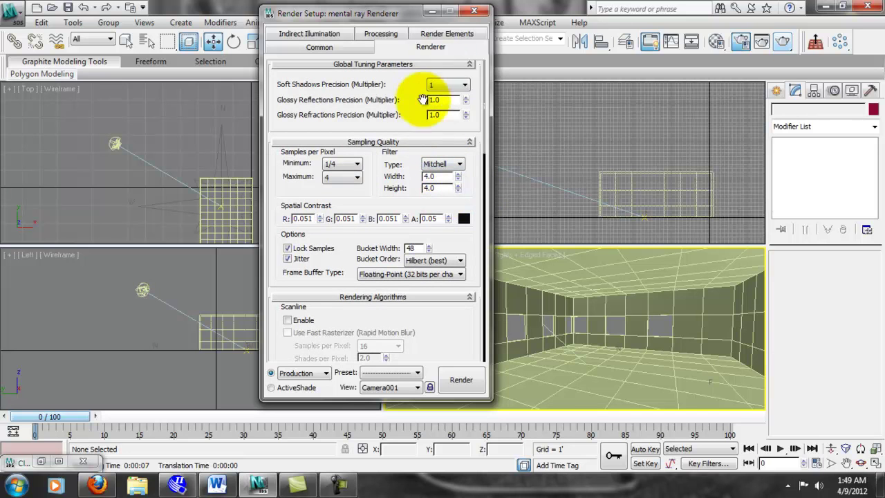
{"action": "scroll", "coordinate": [474, 103], "scroll_direction": "up", "scroll_amount": 2}
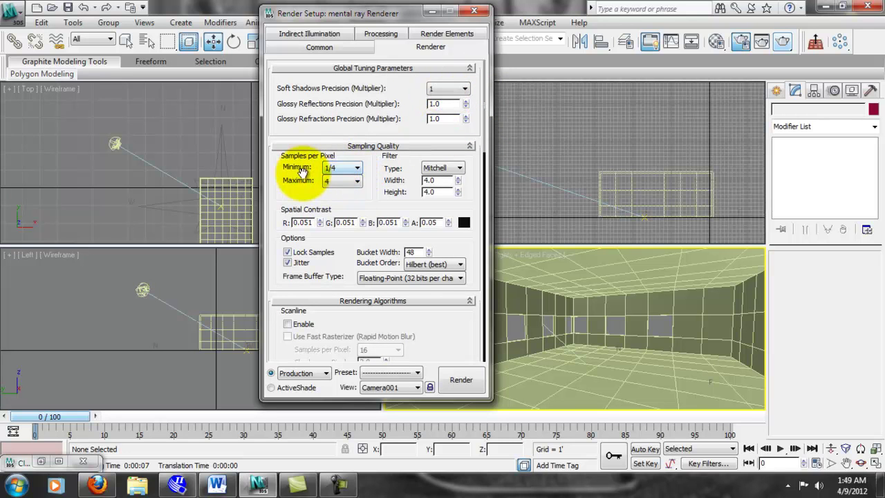
{"action": "left_click", "coordinate": [358, 168]}
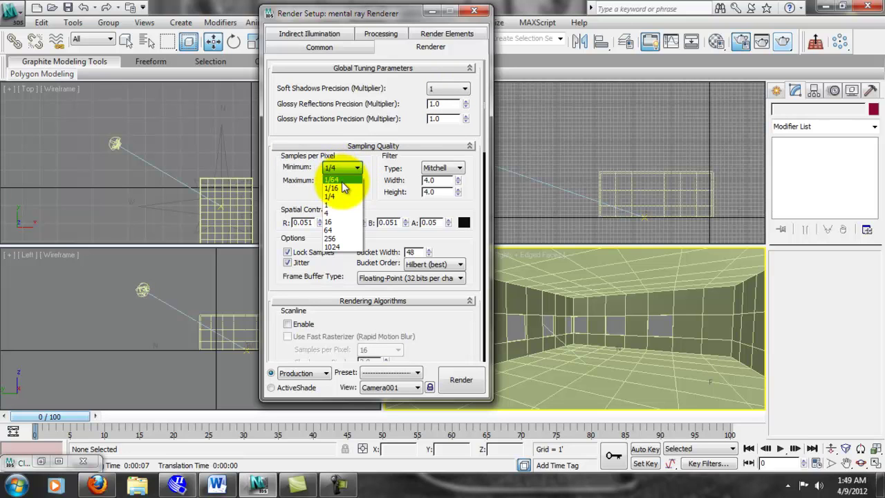
{"action": "left_click", "coordinate": [346, 168]}
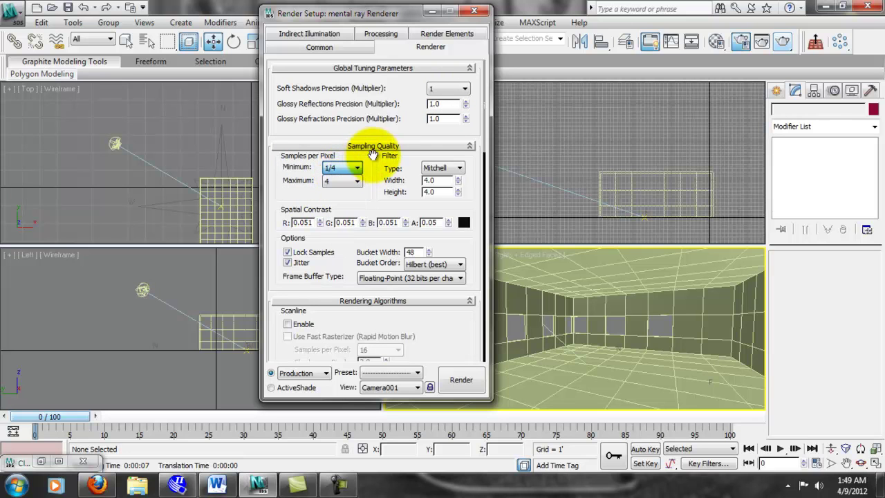
{"action": "left_click", "coordinate": [347, 181]}
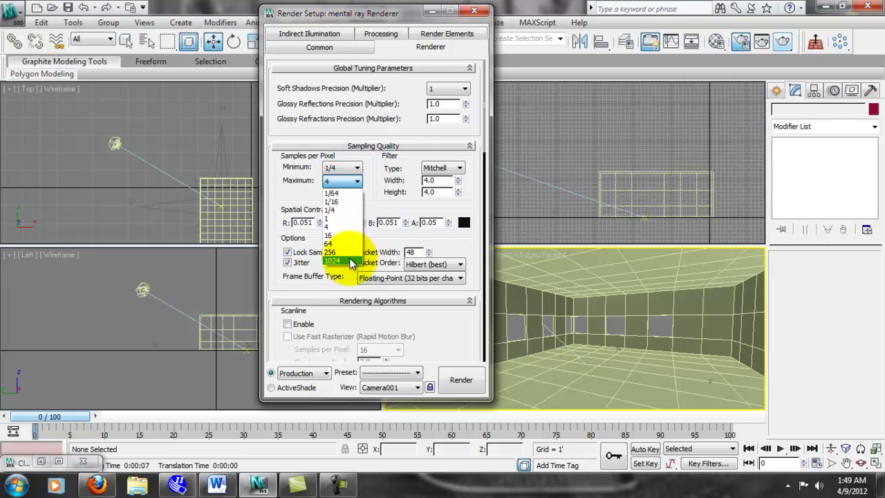
{"action": "left_click", "coordinate": [385, 182]}
- Review the camera effects, ray tracing and shadow settings, collapsing the Camera Effects and Rendering Algorithms rollouts
{"action": "left_click_drag", "start_coordinate": [468, 258], "coordinate": [458, 113]}
{"action": "left_click_drag", "start_coordinate": [466, 312], "coordinate": [476, 3]}
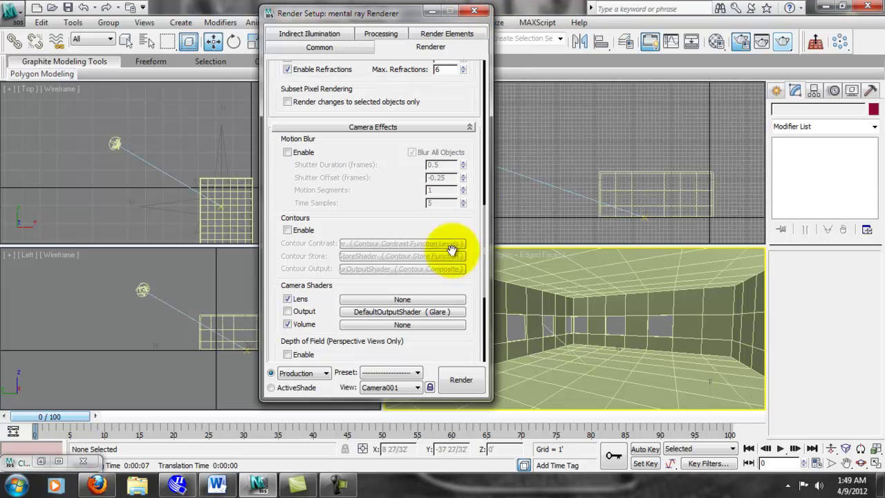
{"action": "mouse_move", "coordinate": [463, 257]}
{"action": "left_mouse_down"}
{"action": "mouse_move", "coordinate": [461, 184]}
{"action": "mouse_move", "coordinate": [445, 341]}
{"action": "mouse_move", "coordinate": [419, 23]}
{"action": "mouse_move", "coordinate": [385, 256]}
{"action": "left_mouse_up"}
{"action": "left_click", "coordinate": [397, 311]}
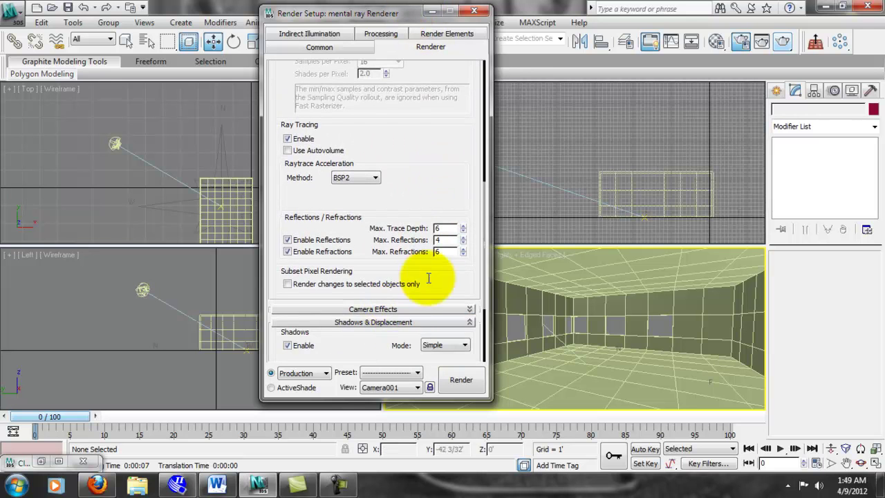
{"action": "left_click_drag", "start_coordinate": [466, 184], "coordinate": [458, 326]}
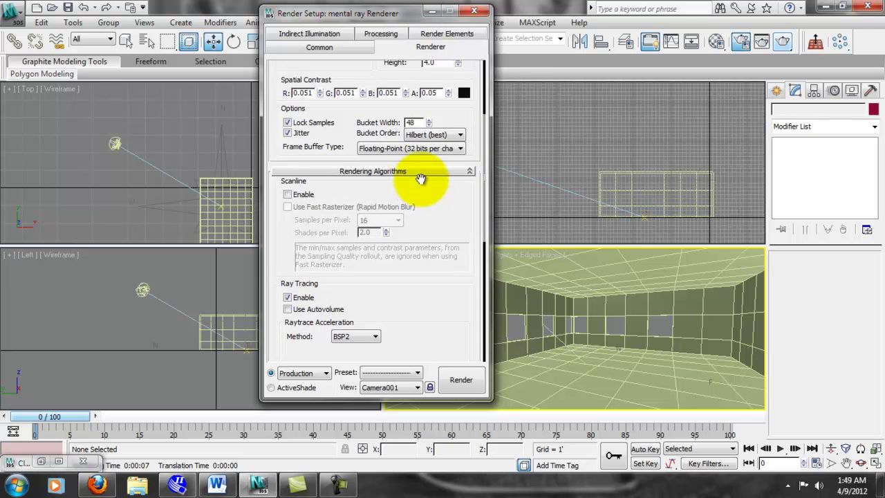
{"action": "left_click", "coordinate": [424, 170]}
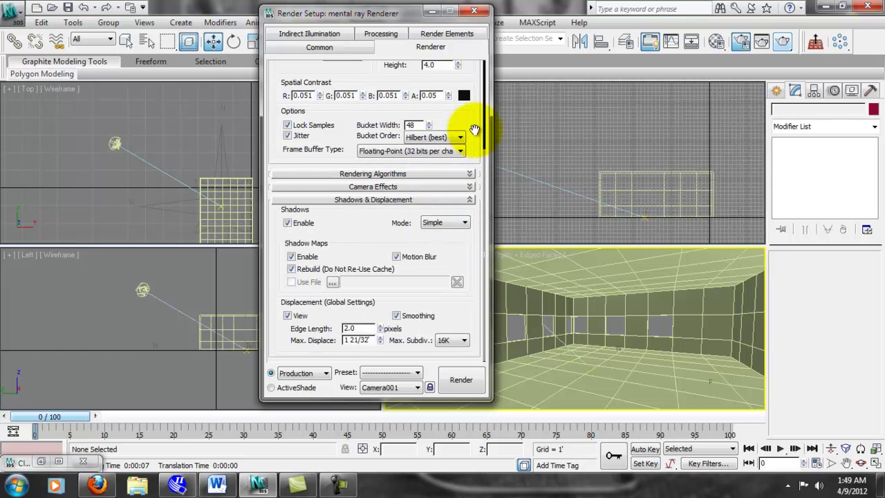
{"action": "left_click_drag", "start_coordinate": [475, 135], "coordinate": [483, 267]}
- Render the Camera001 view with the new settings and move the rendered frame window clear of the Render Setup dialog
{"action": "left_click", "coordinate": [459, 380]}
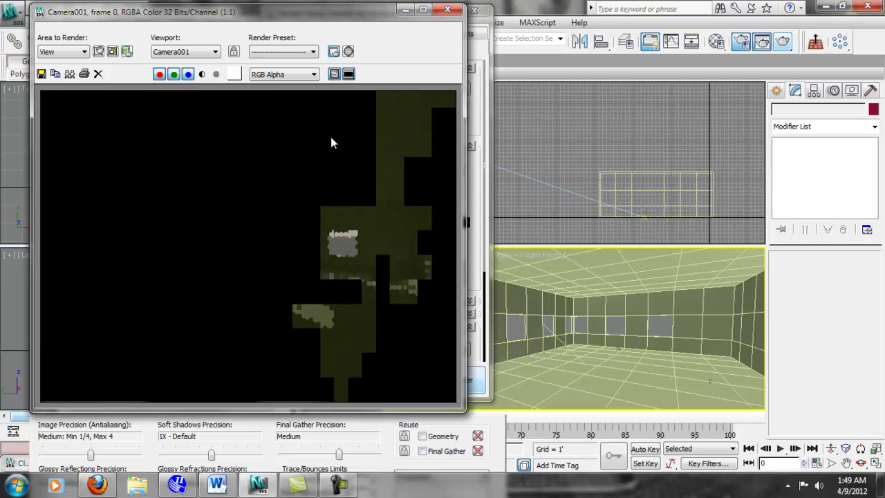
{"action": "left_click_drag", "start_coordinate": [280, 18], "coordinate": [607, 3]}
{"action": "left_click", "coordinate": [841, 6]}
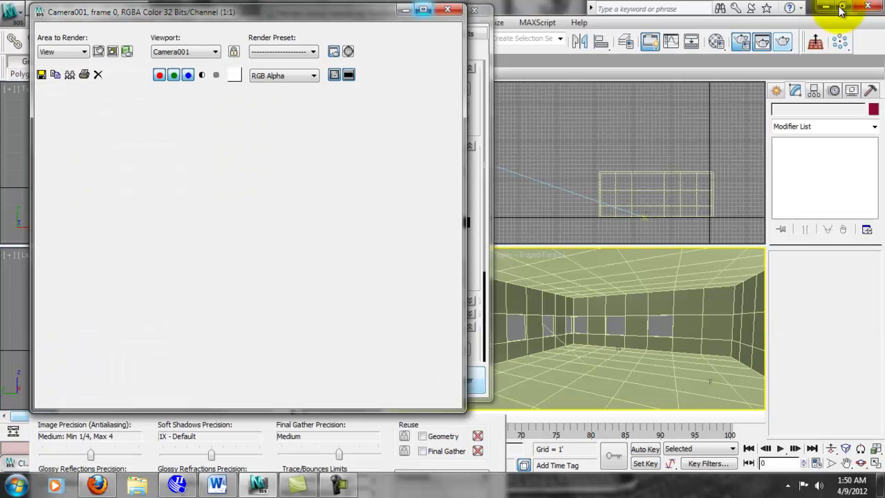
{"action": "left_click_drag", "start_coordinate": [349, 15], "coordinate": [686, 30]}
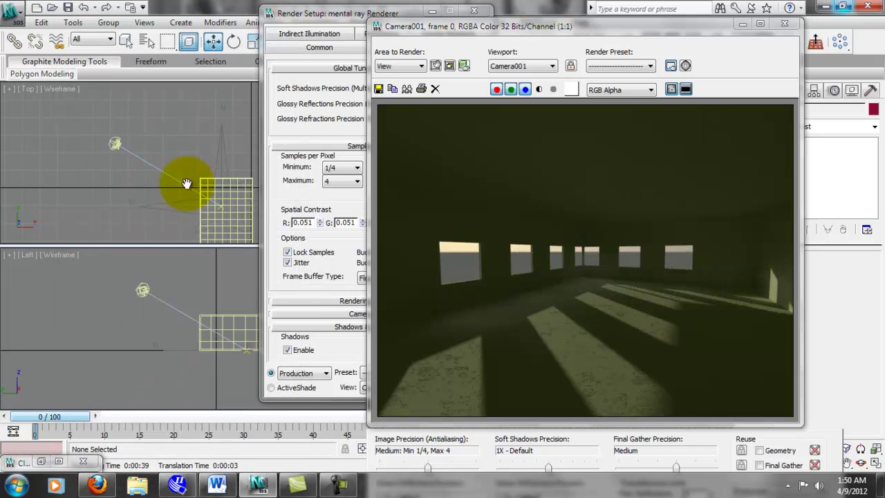
- Restore the minimized clone and arrange it beside the new render for comparison, and clone the new rendered frame
{"action": "left_click", "coordinate": [41, 462]}
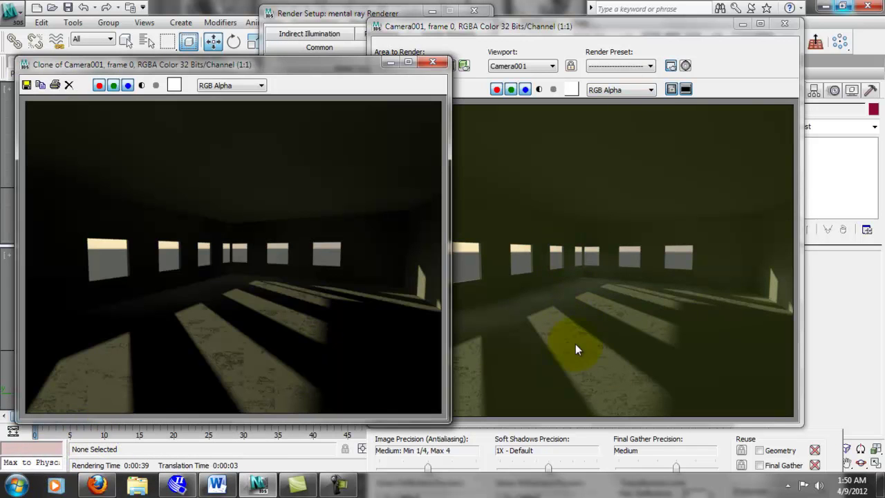
{"action": "left_click_drag", "start_coordinate": [282, 69], "coordinate": [240, 73]}
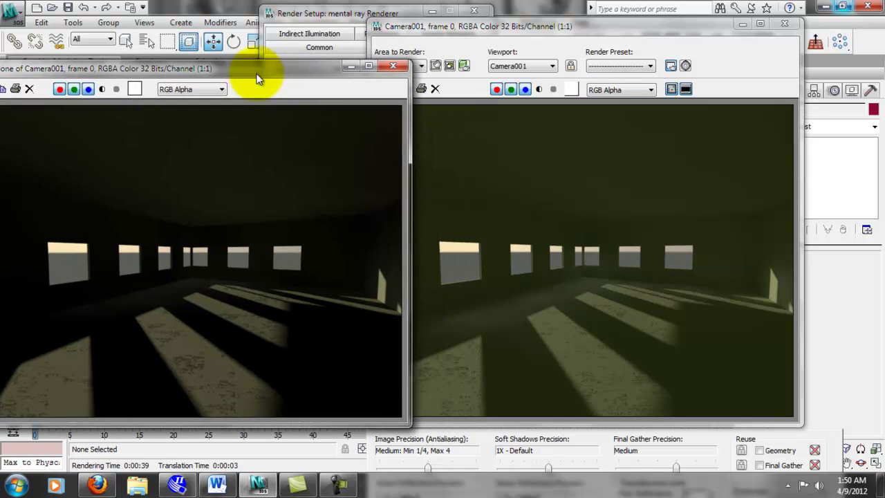
{"action": "left_click_drag", "start_coordinate": [575, 28], "coordinate": [597, 27]}
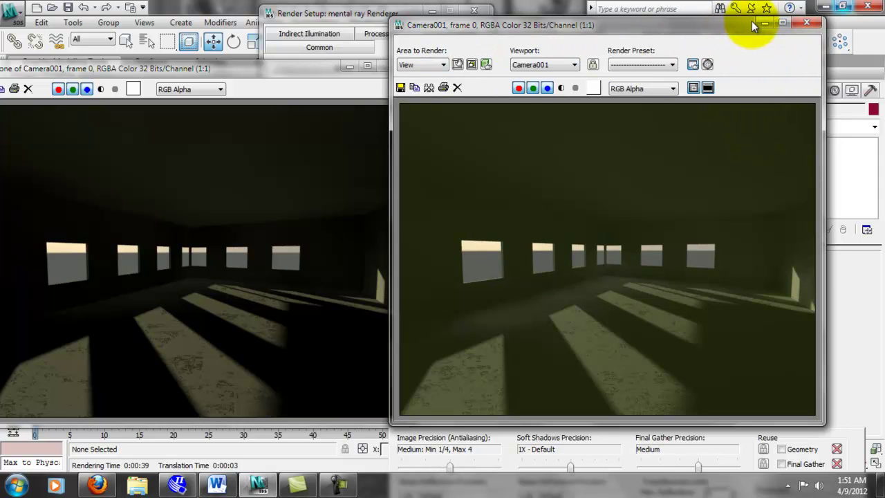
{"action": "left_click", "coordinate": [430, 87]}
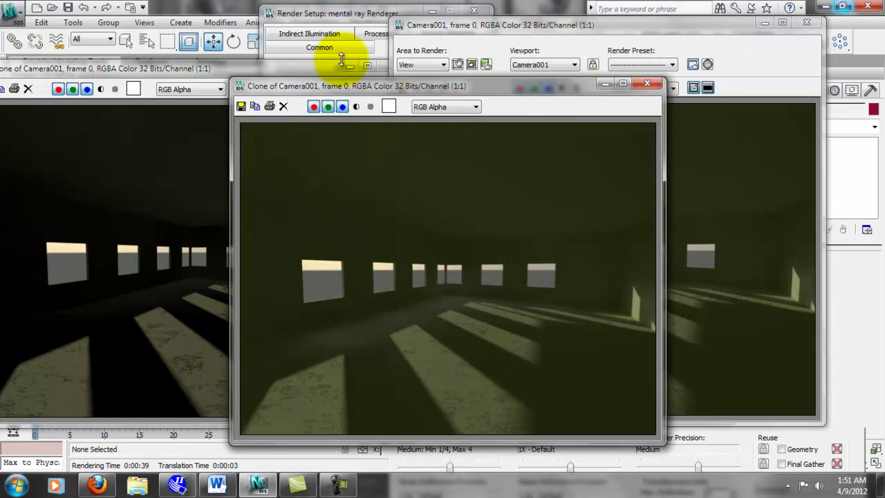
- Clear the screen of the render comparison windows, keeping one clone minimized, and close the Render Setup dialog
{"action": "left_click", "coordinate": [336, 67]}
{"action": "left_click", "coordinate": [402, 67]}
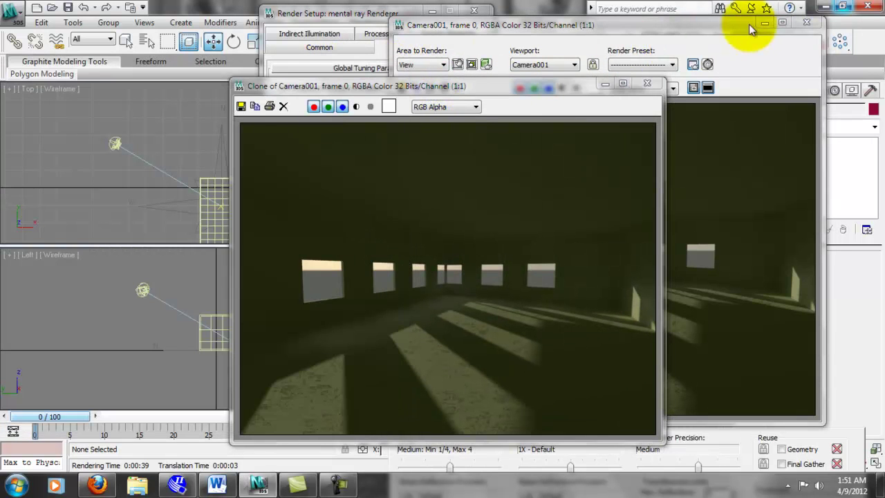
{"action": "left_click", "coordinate": [804, 22]}
{"action": "left_click", "coordinate": [604, 84]}
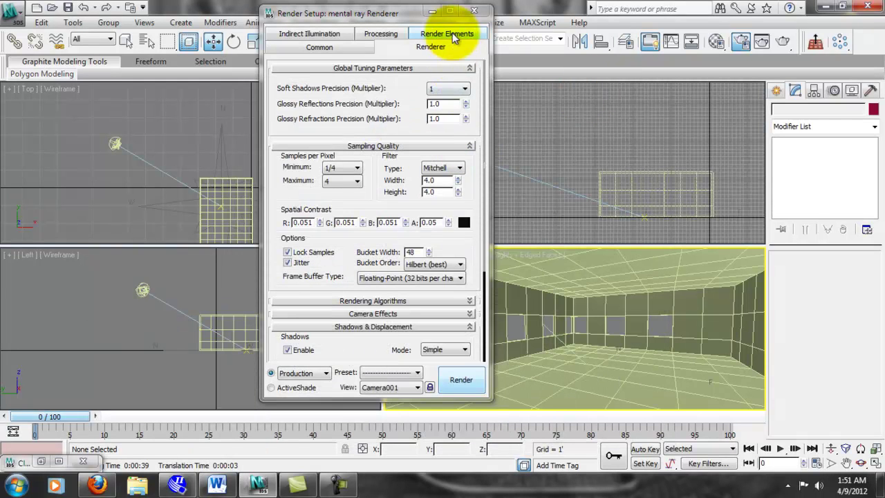
{"action": "left_click", "coordinate": [475, 11]}
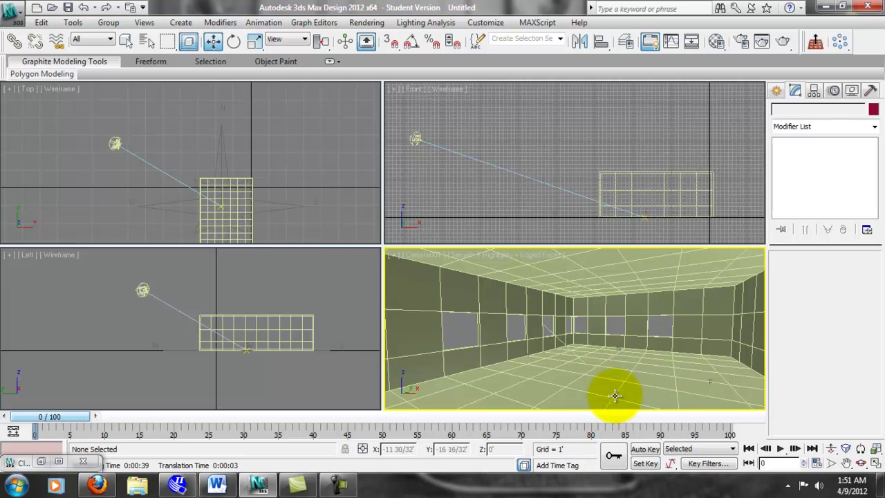
- Set the mr Photographic Exposure Control's exposure value (EV) to 15 and close the environment settings
{"action": "left_click", "coordinate": [356, 22]}
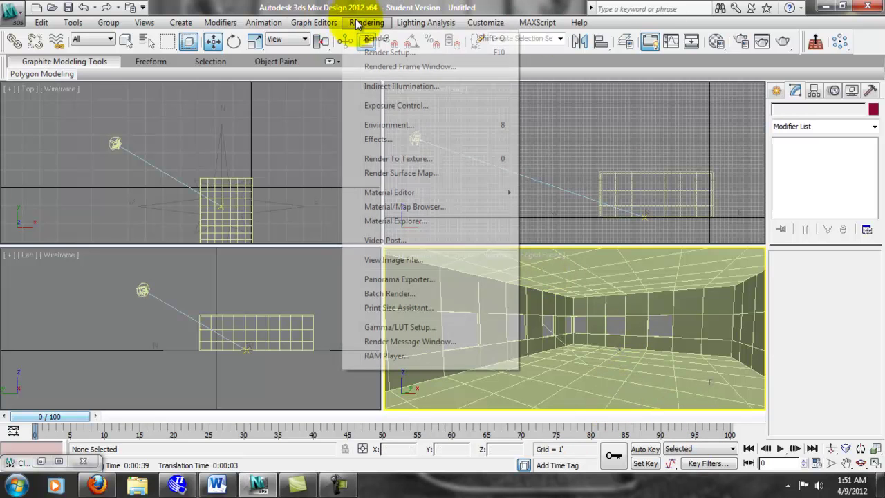
{"action": "left_click", "coordinate": [399, 107]}
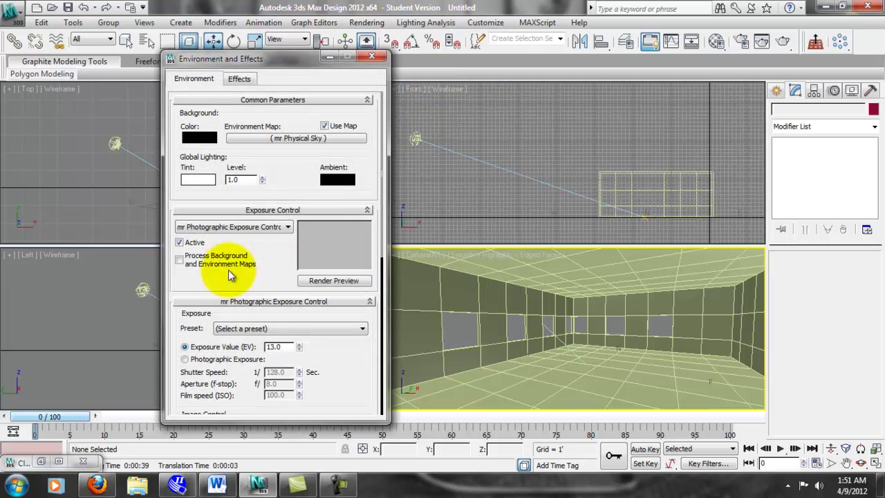
{"action": "left_click_drag", "start_coordinate": [286, 348], "coordinate": [220, 336]}
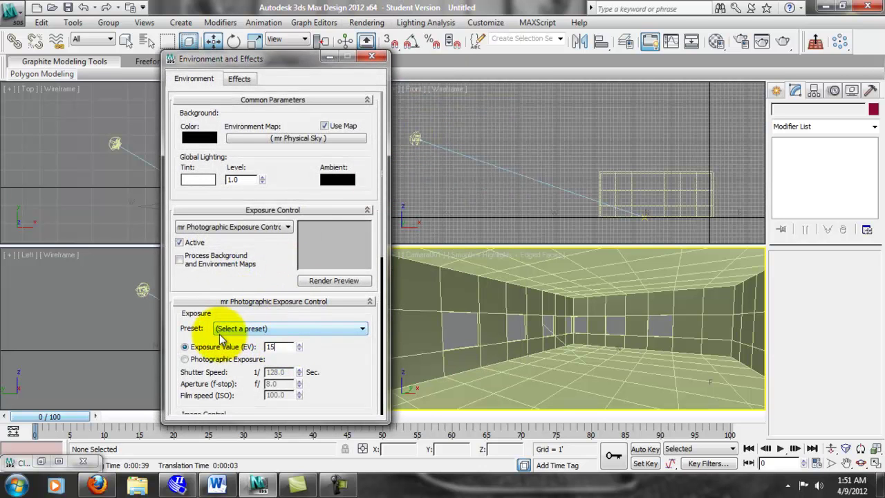
{"action": "type", "text": "15"}
{"action": "key", "text": "Return"}
{"action": "left_click", "coordinate": [372, 56]}
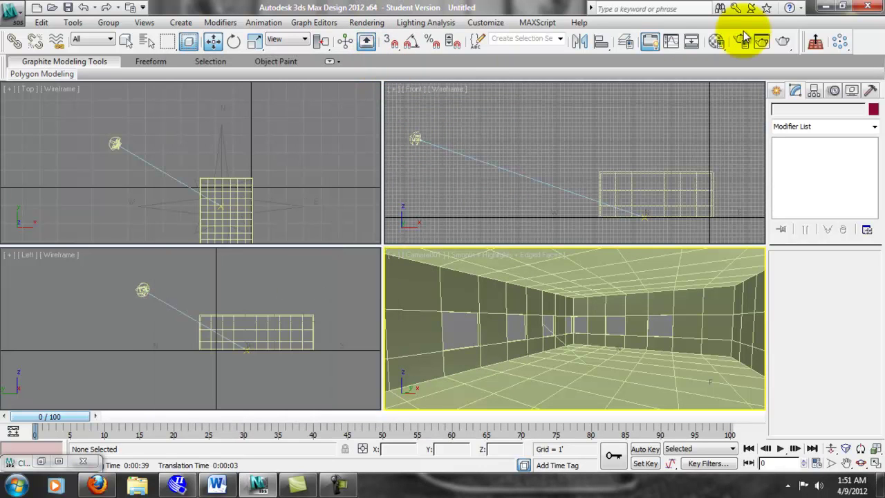
- Open the Material Editor in Slate mode, then reposition and enlarge its window to show the material browser and node view
{"action": "left_click", "coordinate": [716, 43]}
{"action": "left_click_drag", "start_coordinate": [270, 60], "coordinate": [206, 20]}
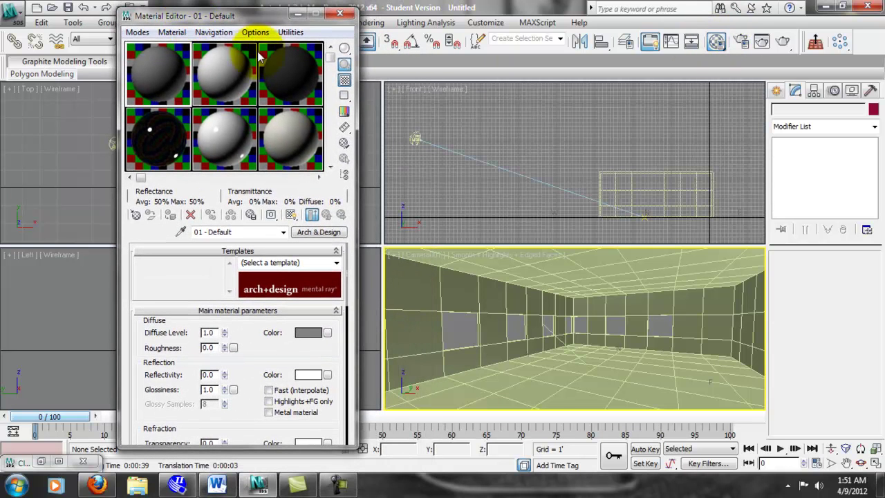
{"action": "left_click", "coordinate": [137, 33]}
{"action": "left_click", "coordinate": [169, 66]}
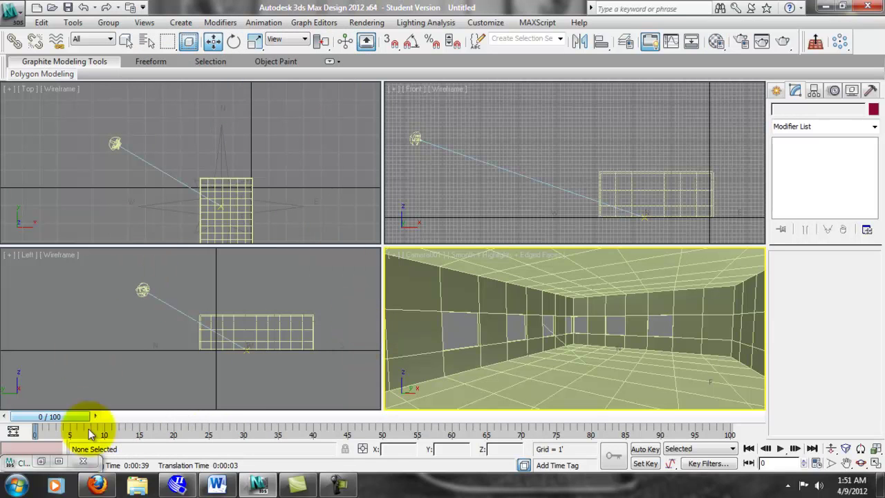
{"action": "left_click", "coordinate": [41, 461]}
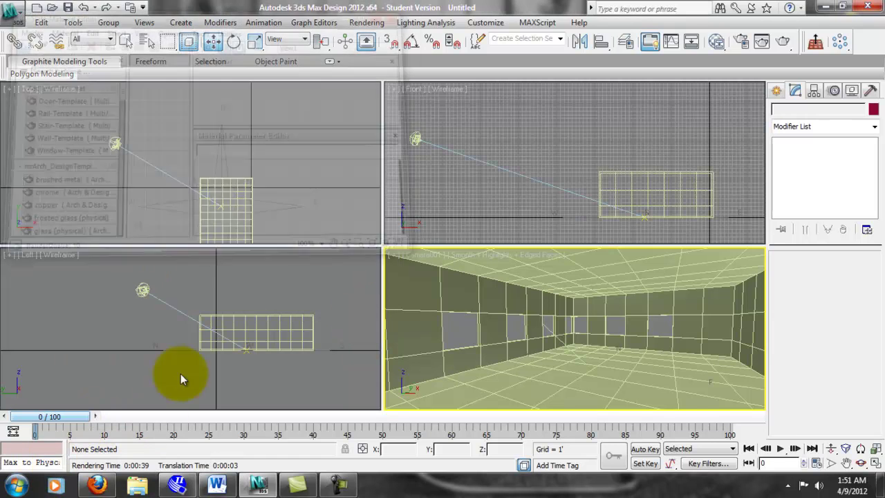
{"action": "left_click_drag", "start_coordinate": [260, 11], "coordinate": [293, 37]}
{"action": "left_click_drag", "start_coordinate": [495, 305], "coordinate": [766, 413]}
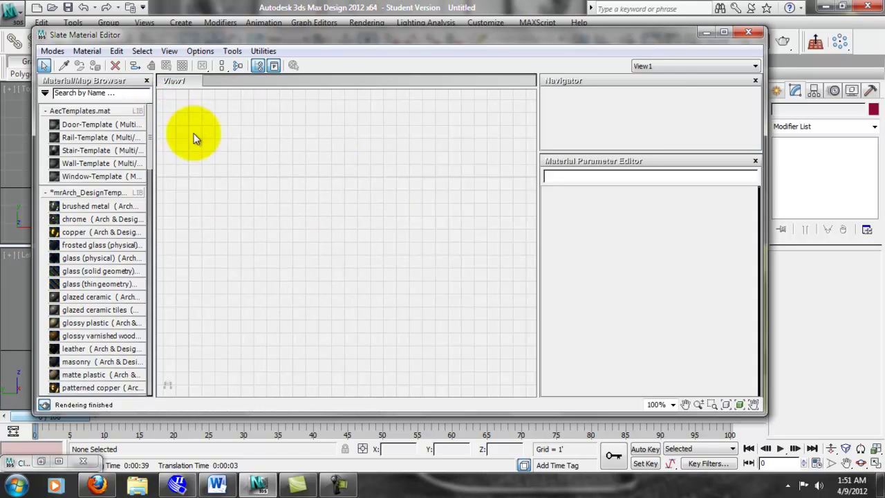
- Switch back to the Compact Material Editor and review the Arch & Design main parameters of the 01 - Default material
{"action": "left_click", "coordinate": [55, 52]}
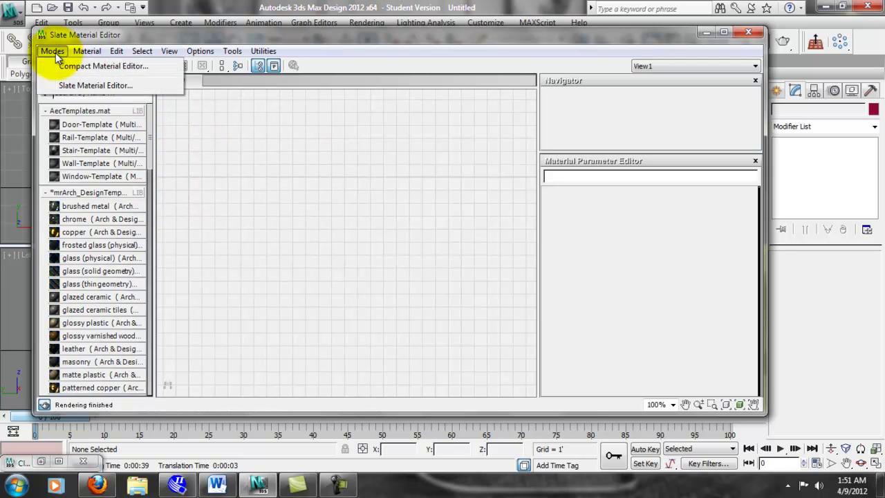
{"action": "left_click", "coordinate": [66, 66]}
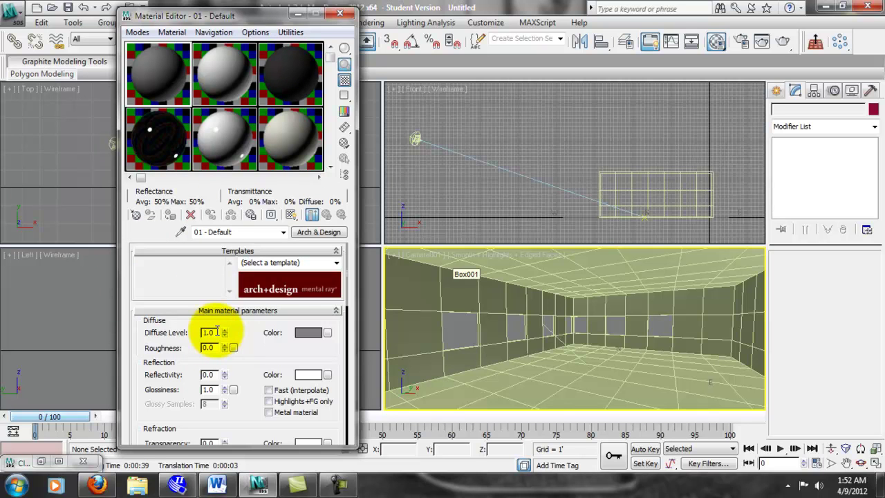
{"action": "mouse_move", "coordinate": [242, 332]}
{"action": "left_mouse_down"}
{"action": "mouse_move", "coordinate": [239, 317]}
{"action": "mouse_move", "coordinate": [239, 332]}
{"action": "left_mouse_up"}
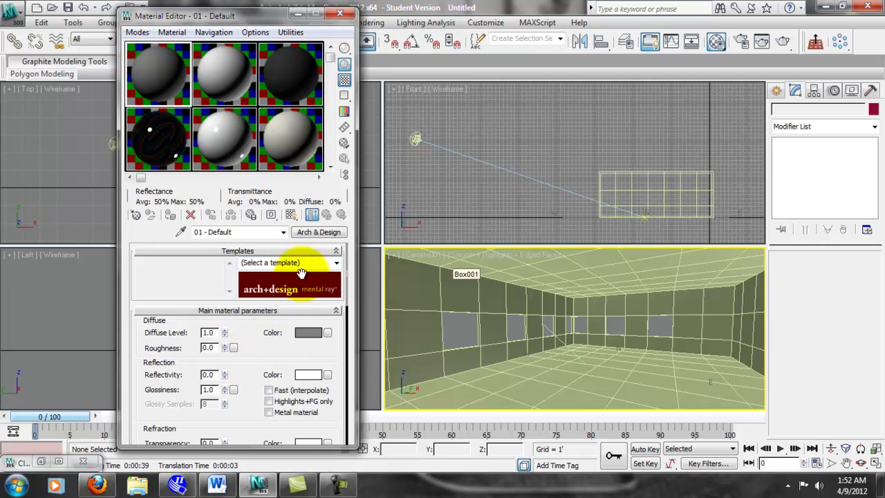
{"action": "scroll", "coordinate": [233, 331], "scroll_direction": "down", "scroll_amount": 1}
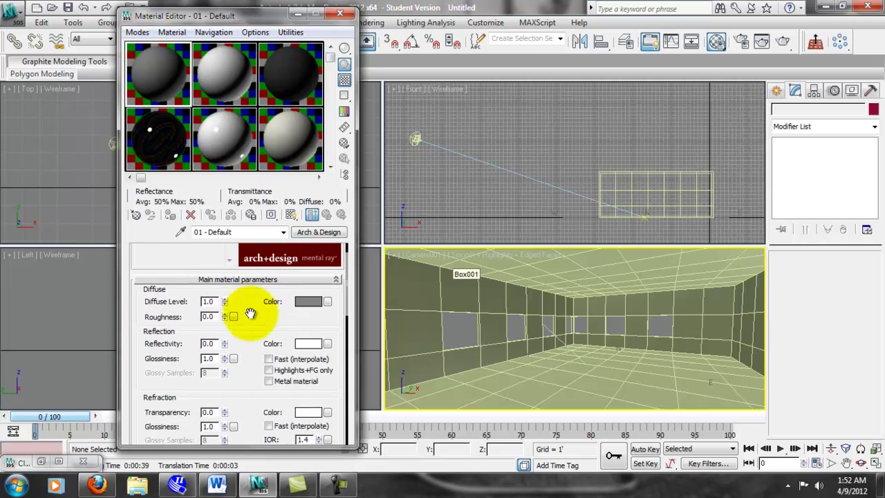
{"action": "scroll", "coordinate": [249, 346], "scroll_direction": "up", "scroll_amount": 1}
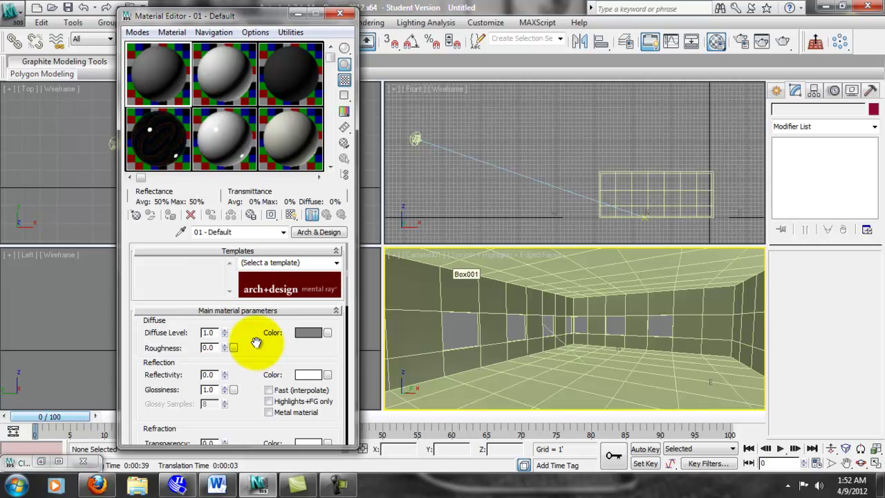
- Look through the sample materials and set the slot display to 6 X 4 sample windows
{"action": "left_click", "coordinate": [223, 65]}
{"action": "left_click", "coordinate": [282, 76]}
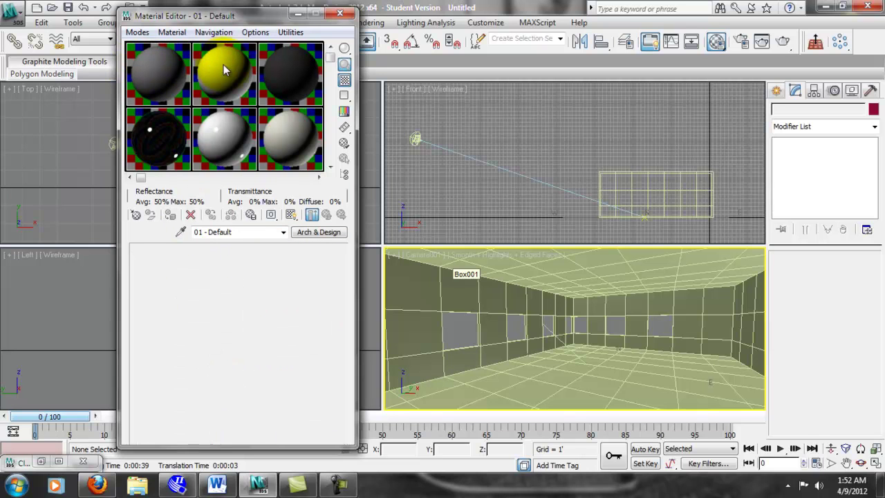
{"action": "left_click", "coordinate": [273, 129]}
{"action": "left_click", "coordinate": [223, 138]}
{"action": "left_click", "coordinate": [158, 138]}
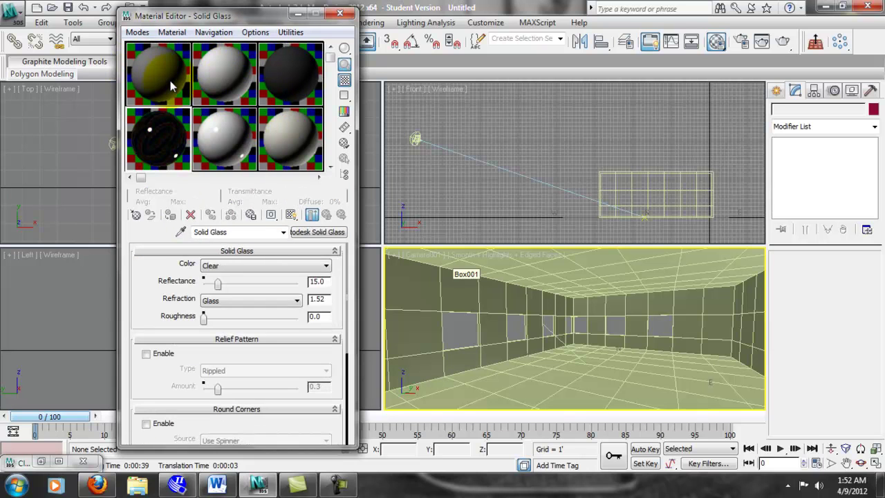
{"action": "left_click", "coordinate": [170, 83]}
{"action": "right_click", "coordinate": [177, 84]}
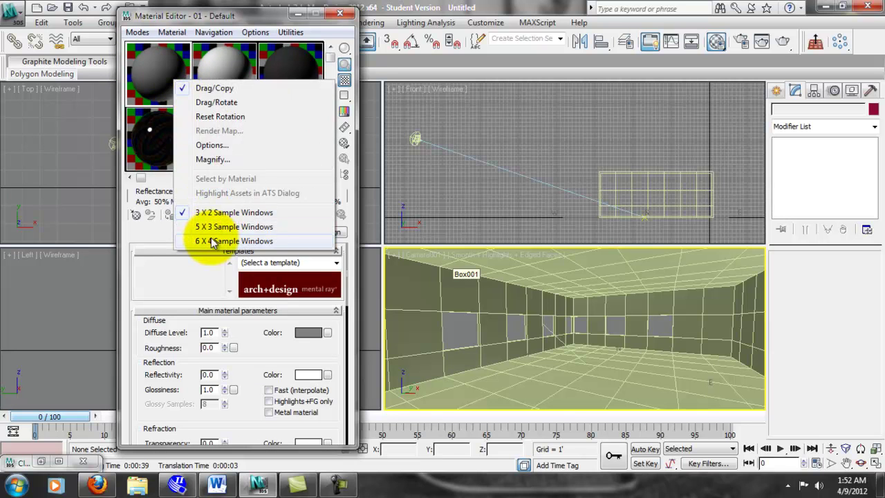
{"action": "left_click", "coordinate": [232, 240]}
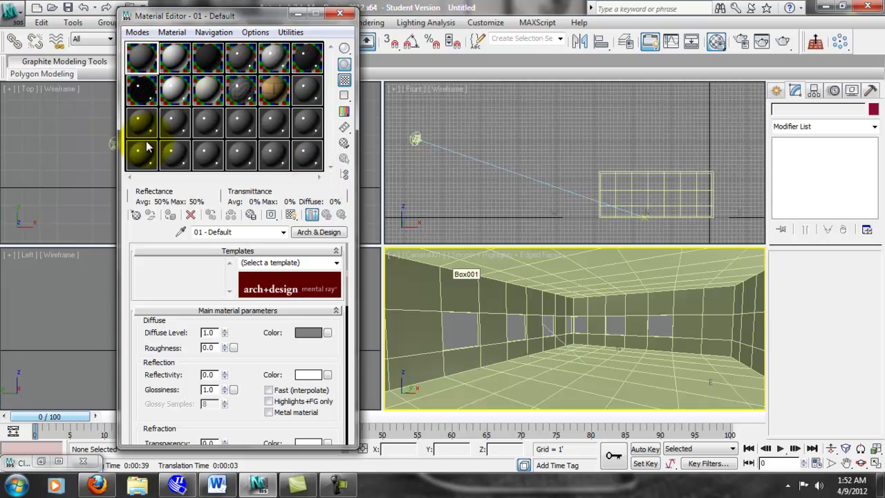
- Switch the material sample slots to the larger 3 X 2 layout
{"action": "left_click", "coordinate": [247, 125]}
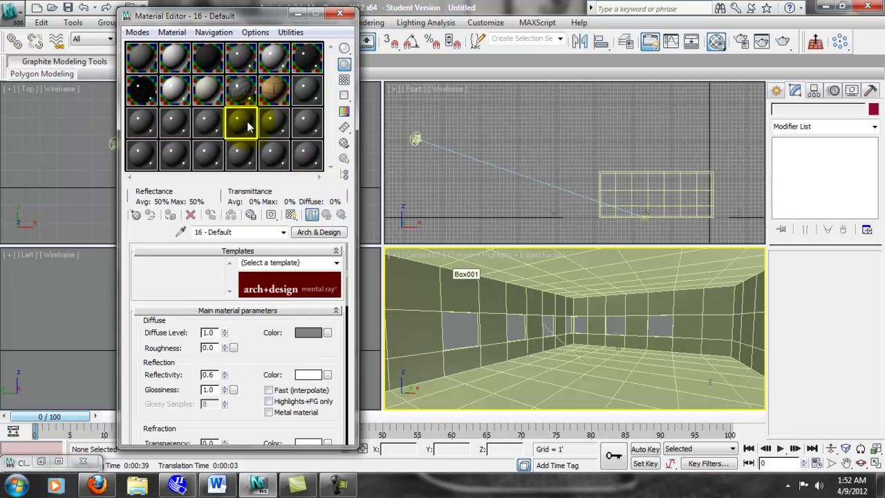
{"action": "right_click", "coordinate": [243, 122]}
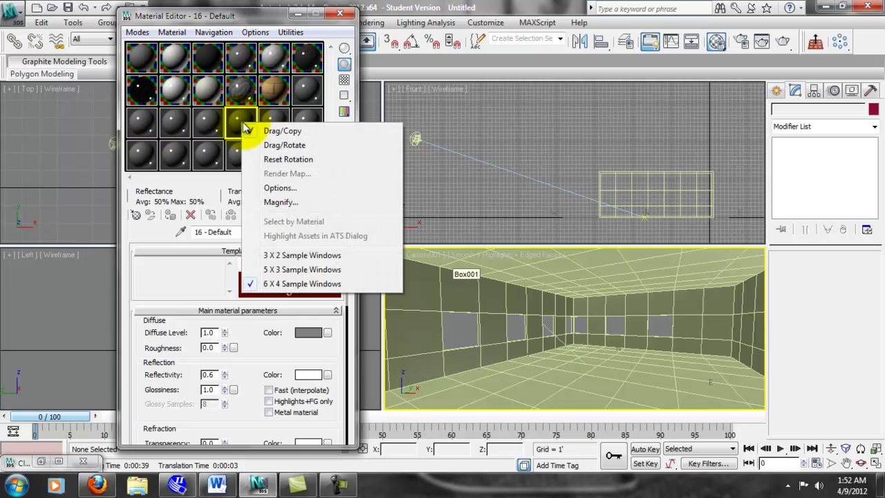
{"action": "left_click", "coordinate": [277, 255]}
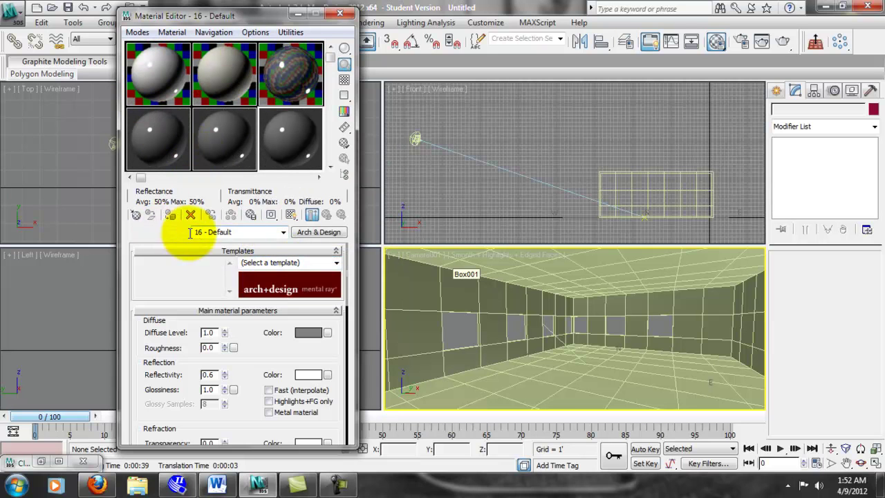
- Open the material/map browser for the Ceramic sample slot and collapse its expanded material, library and sample slot groups
{"action": "left_click", "coordinate": [169, 75]}
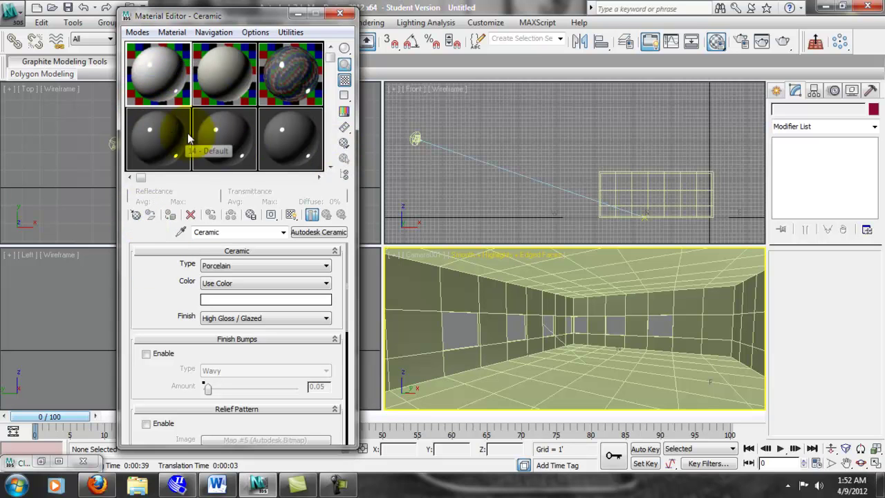
{"action": "left_click", "coordinate": [135, 215]}
{"action": "double_click", "coordinate": [295, 66]}
{"action": "double_click", "coordinate": [295, 83]}
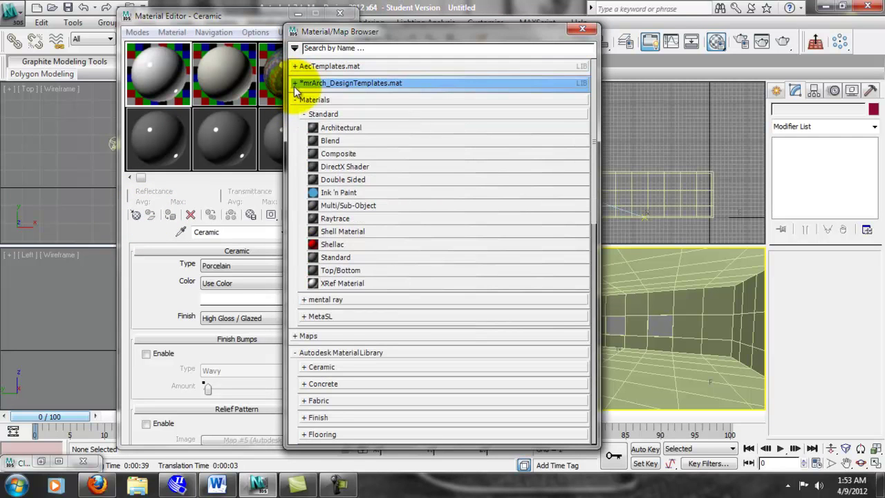
{"action": "left_click", "coordinate": [296, 100]}
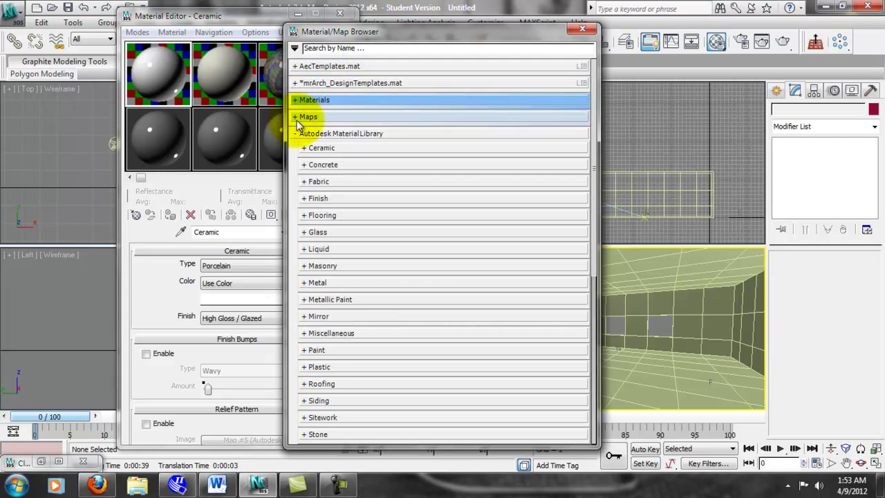
{"action": "left_click", "coordinate": [296, 134]}
{"action": "left_click", "coordinate": [296, 150]}
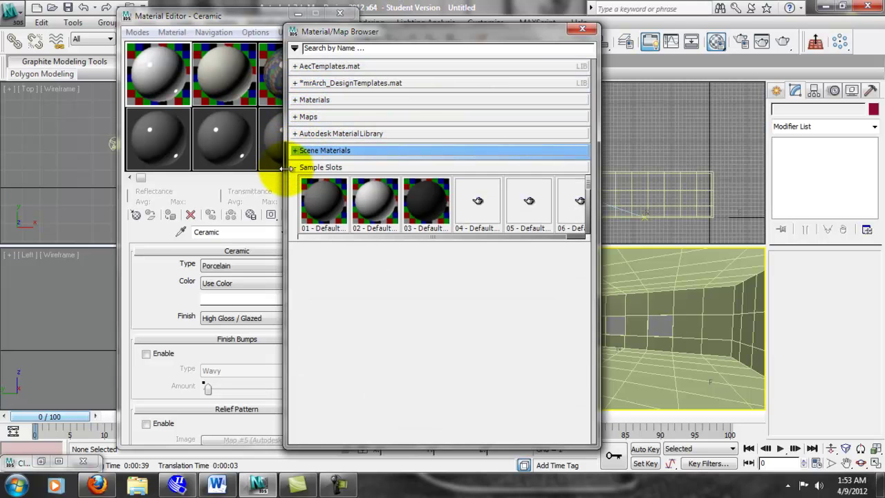
{"action": "left_click", "coordinate": [297, 167]}
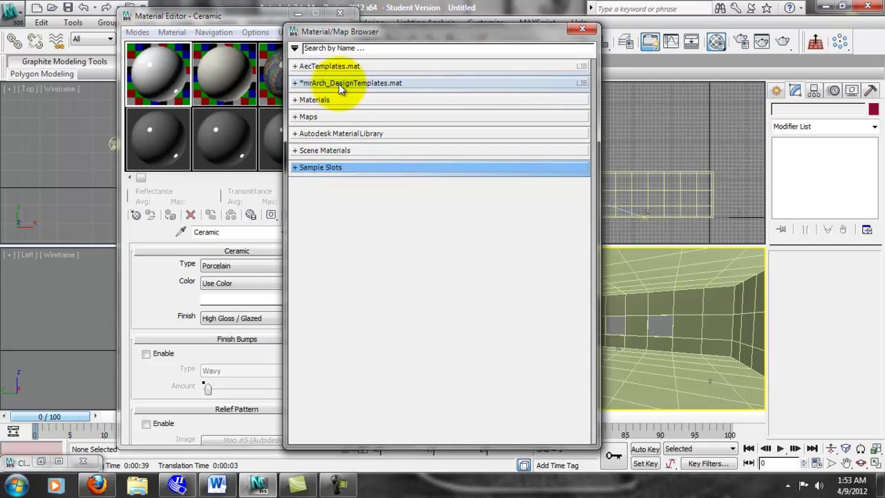
- Examine the materials in the mrArch_DesignTemplates library and the material types listed under Standard and mental ray
{"action": "left_click", "coordinate": [296, 83]}
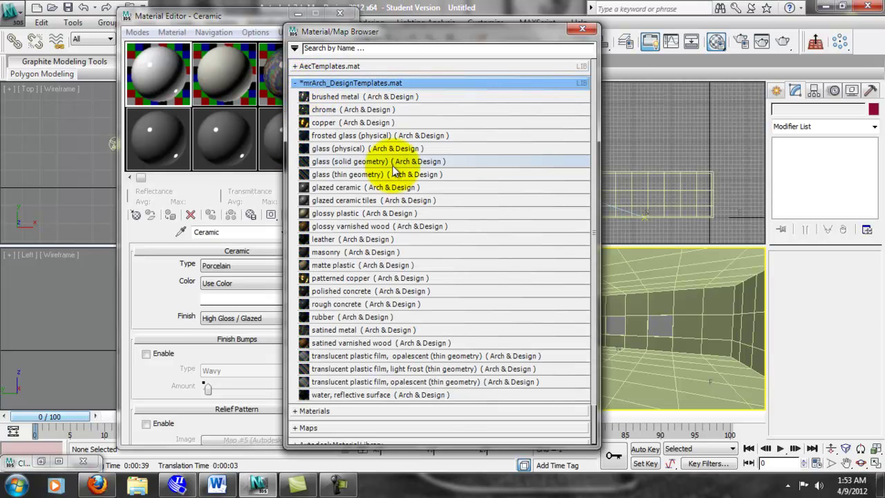
{"action": "scroll", "coordinate": [387, 134], "scroll_direction": "down", "scroll_amount": 1}
{"action": "scroll", "coordinate": [360, 135], "scroll_direction": "up", "scroll_amount": 1}
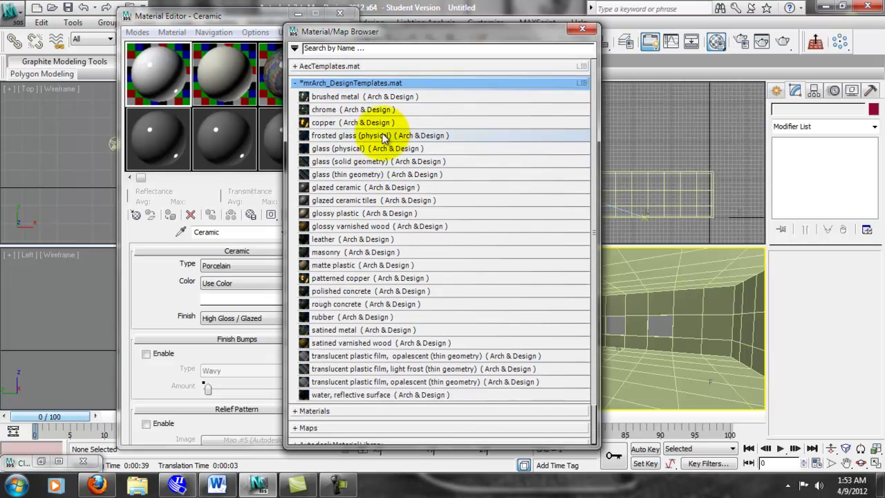
{"action": "left_click", "coordinate": [295, 83]}
{"action": "left_click", "coordinate": [295, 100]}
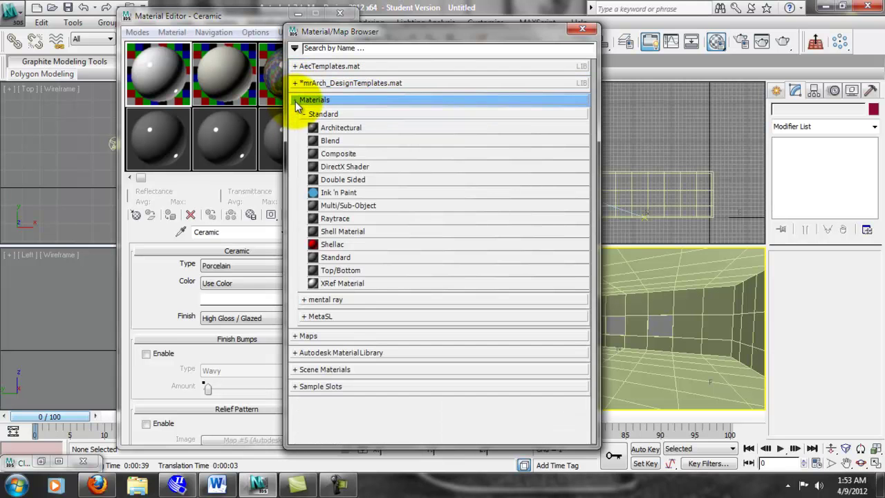
{"action": "left_click", "coordinate": [319, 113]}
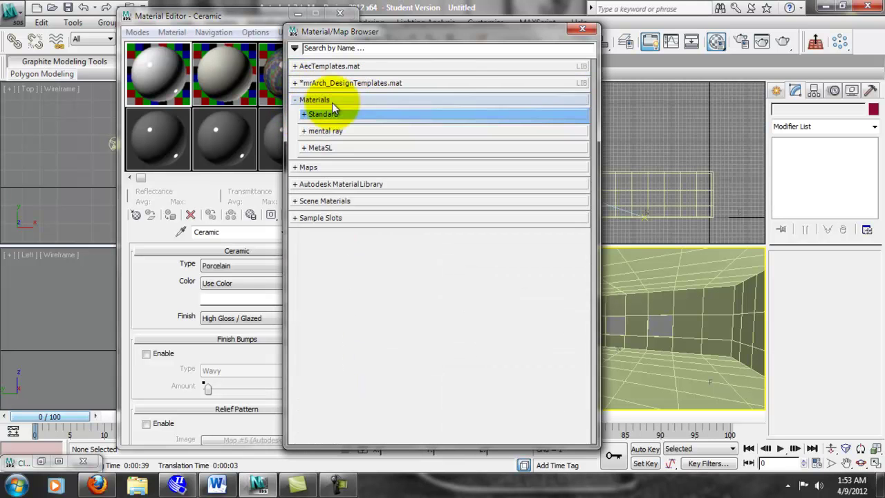
{"action": "left_click", "coordinate": [308, 134]}
{"action": "left_click", "coordinate": [304, 133]}
{"action": "left_click", "coordinate": [303, 132]}
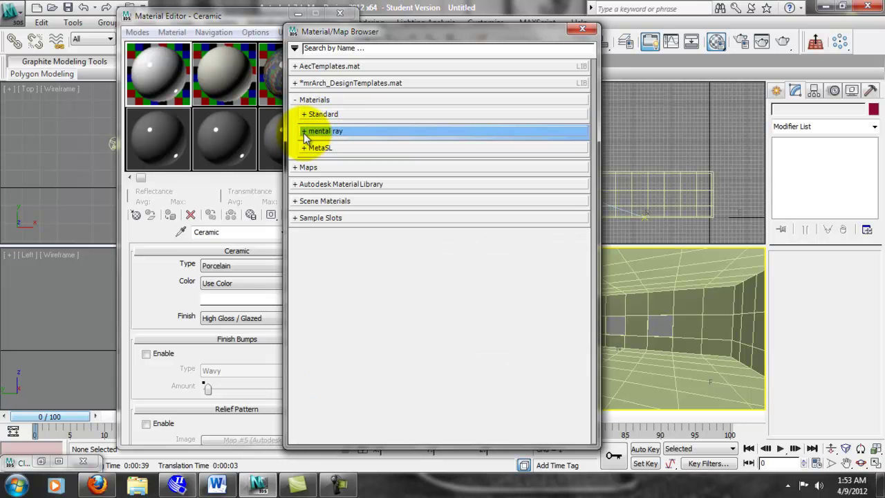
{"action": "left_click", "coordinate": [304, 133]}
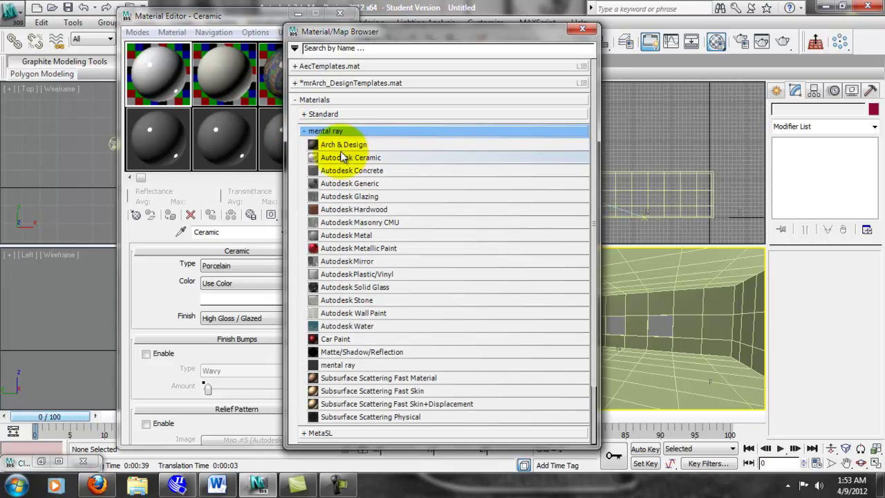
{"action": "scroll", "coordinate": [353, 262], "scroll_direction": "down", "scroll_amount": 2}
{"action": "scroll", "coordinate": [351, 241], "scroll_direction": "up", "scroll_amount": 2}
- Replace the Ceramic slot's material with a new mental ray Arch & Design material and close the browser
{"action": "left_click", "coordinate": [348, 144]}
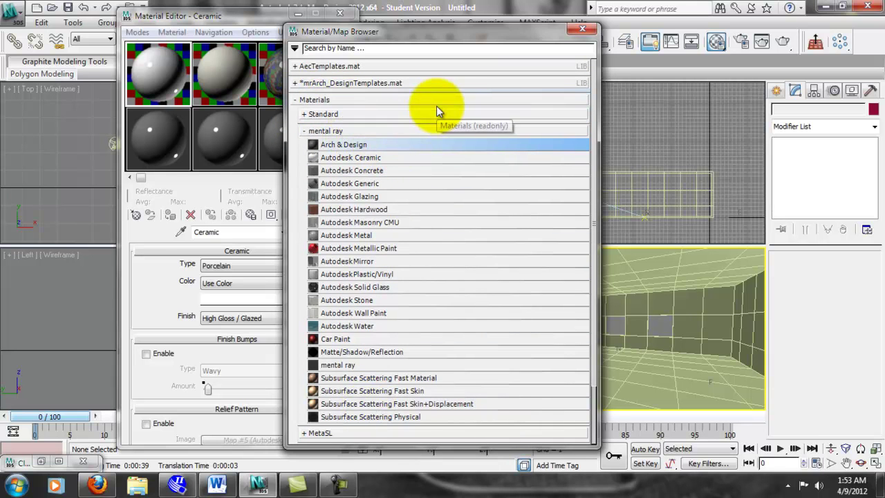
{"action": "left_click", "coordinate": [307, 113]}
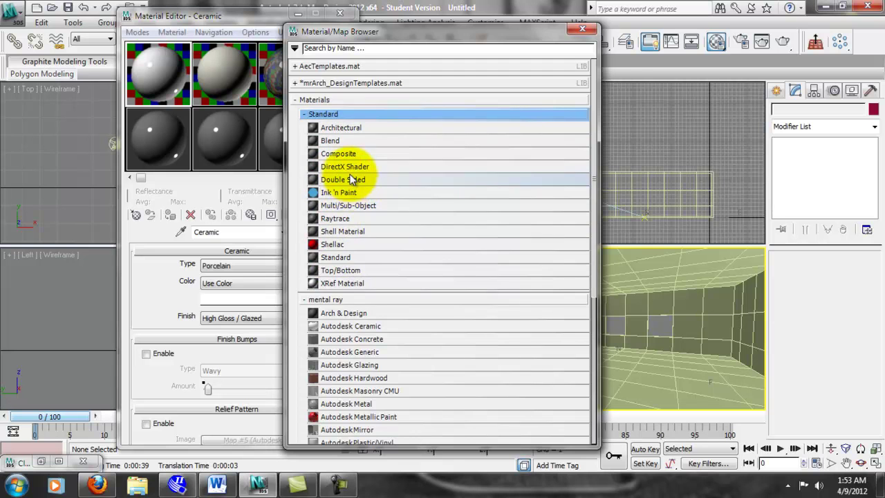
{"action": "scroll", "coordinate": [342, 301], "scroll_direction": "down", "scroll_amount": 5}
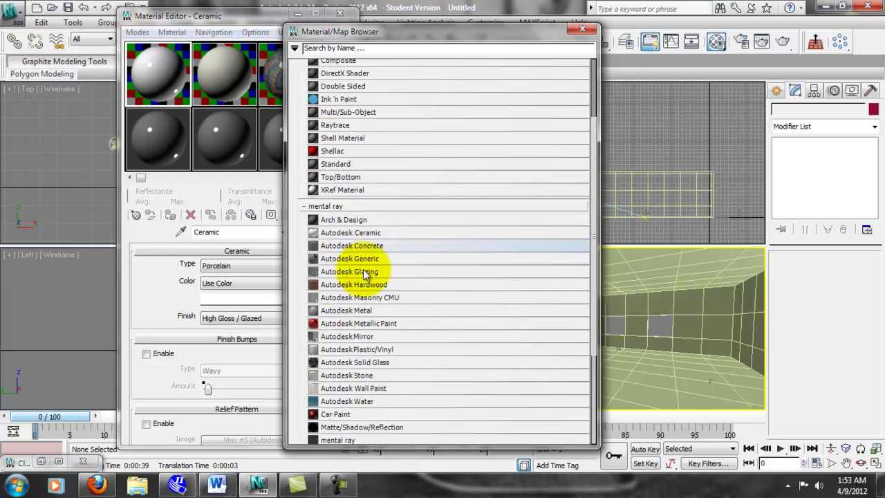
{"action": "double_click", "coordinate": [346, 206]}
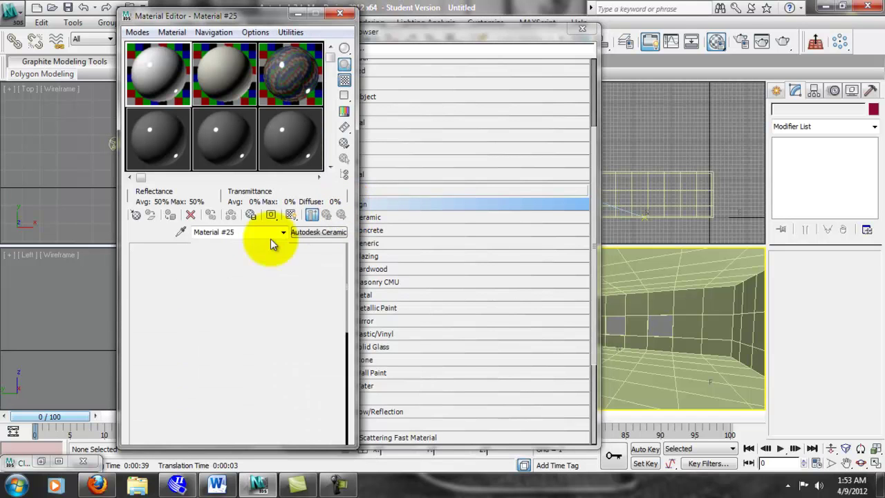
{"action": "left_click", "coordinate": [582, 29]}
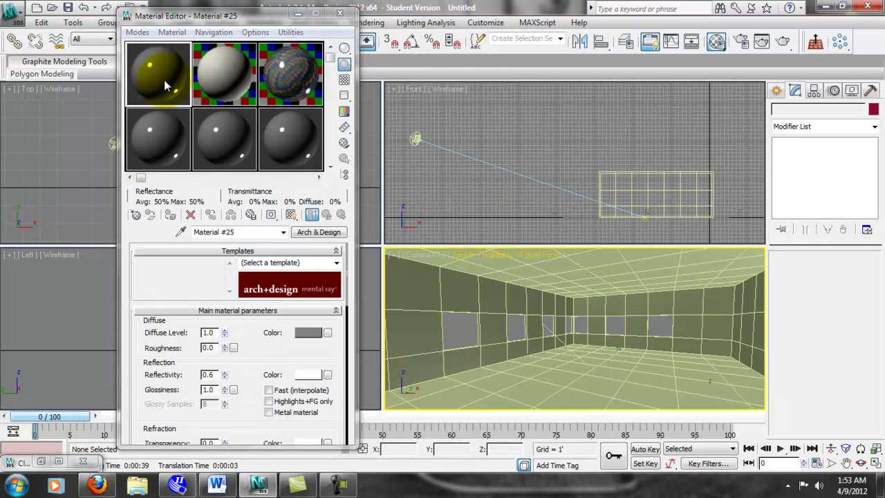
- Rename the new material White Paint and apply the Matte Finish template to it
{"action": "left_click_drag", "start_coordinate": [232, 232], "coordinate": [180, 231]}
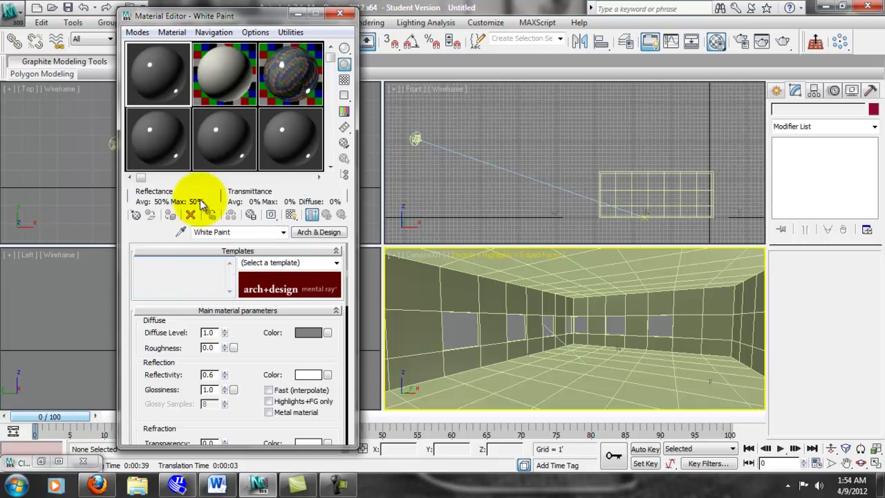
{"action": "left_click", "coordinate": [332, 263]}
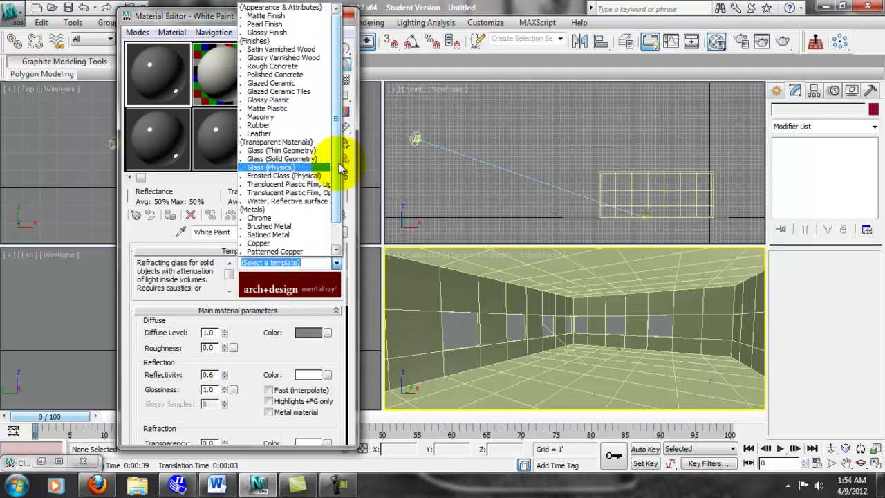
{"action": "left_click_drag", "start_coordinate": [339, 169], "coordinate": [339, 196]}
{"action": "scroll", "coordinate": [337, 190], "scroll_direction": "up", "scroll_amount": 1}
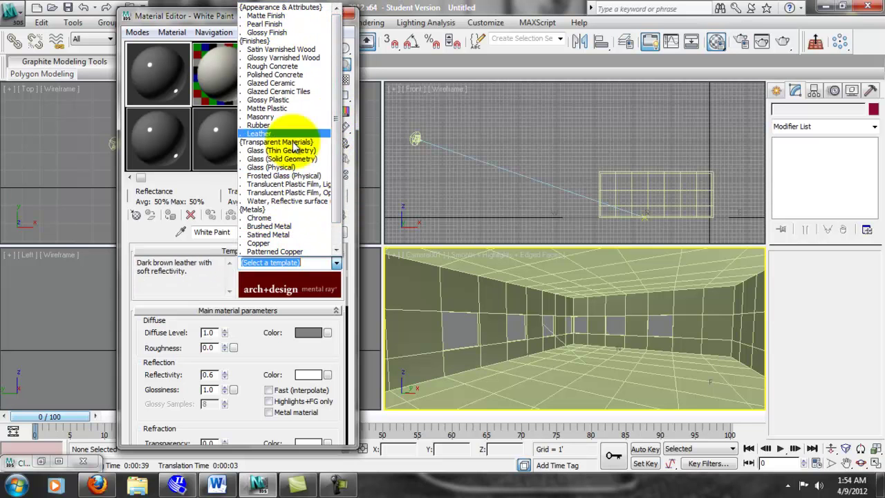
{"action": "left_click_drag", "start_coordinate": [337, 128], "coordinate": [339, 62]}
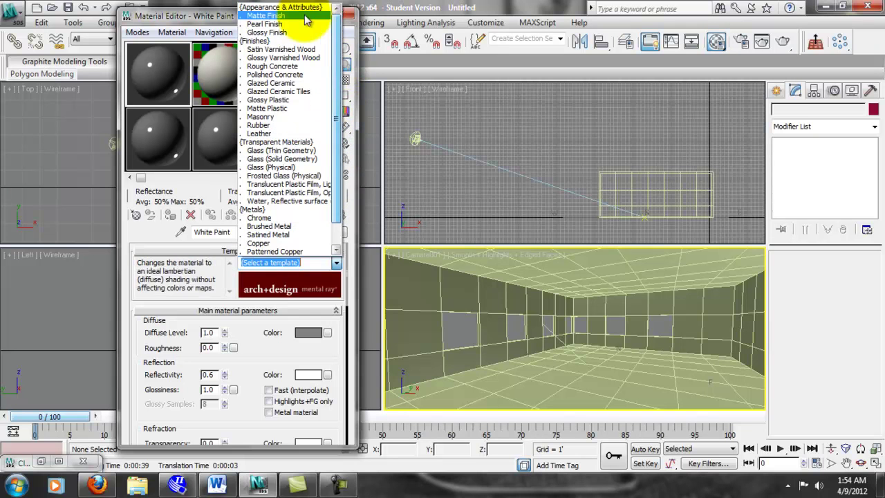
{"action": "left_click", "coordinate": [267, 16]}
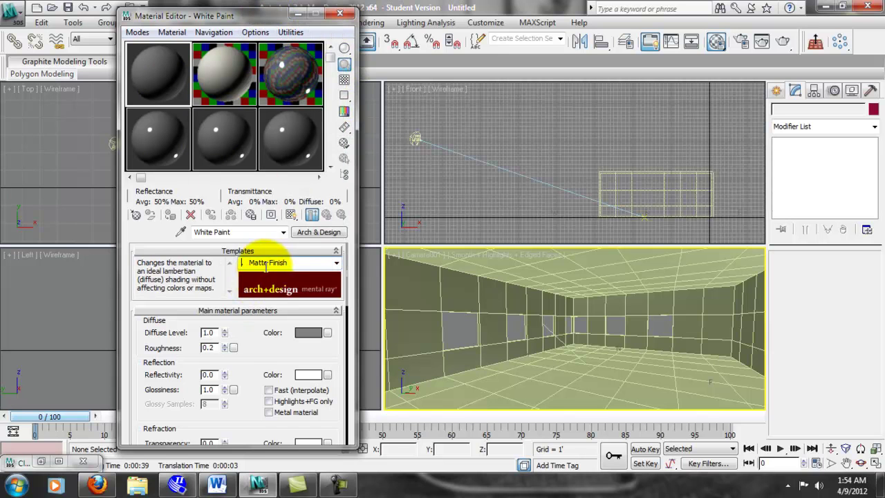
- Set White Paint's diffuse color to a near-white with red 0.93, green 0.918 and blue 0.918
{"action": "scroll", "coordinate": [235, 339], "scroll_direction": "down", "scroll_amount": 3}
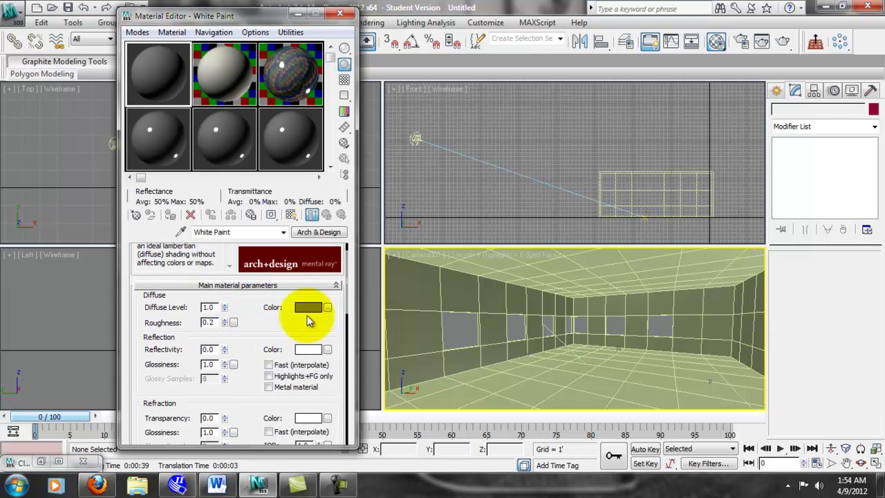
{"action": "scroll", "coordinate": [263, 308], "scroll_direction": "down", "scroll_amount": 1}
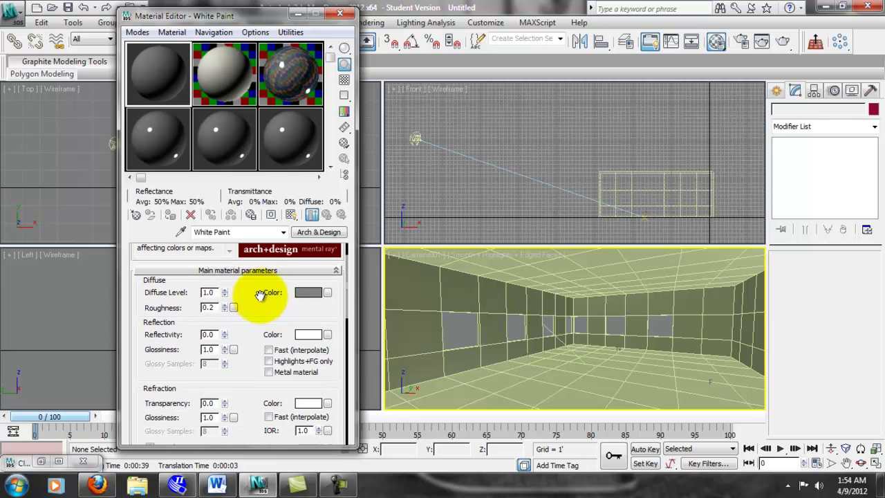
{"action": "left_click", "coordinate": [302, 294]}
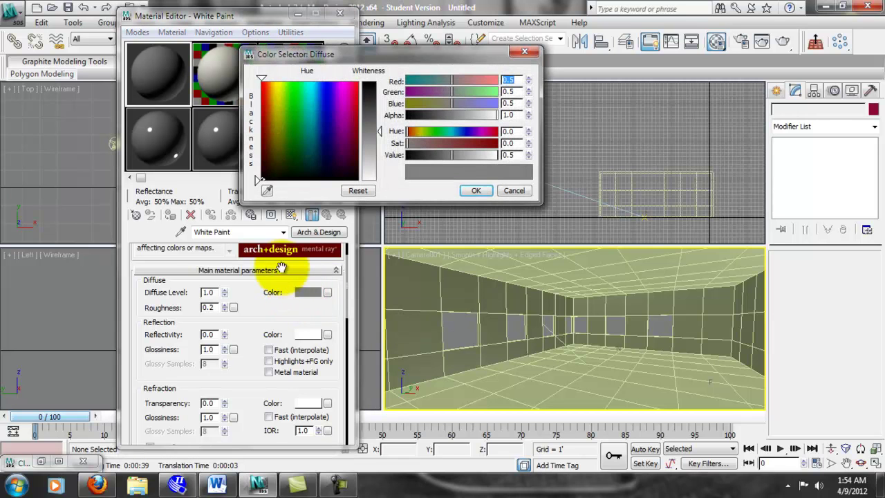
{"action": "left_click_drag", "start_coordinate": [386, 134], "coordinate": [382, 178]}
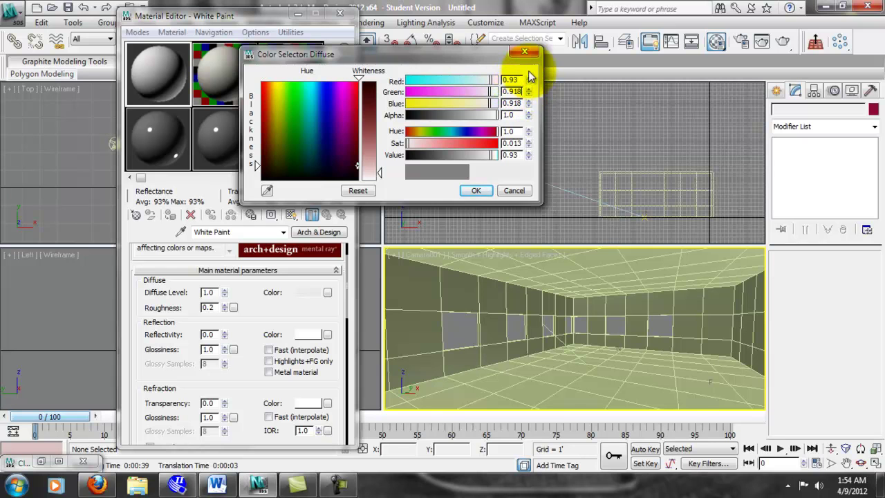
{"action": "left_click", "coordinate": [476, 190]}
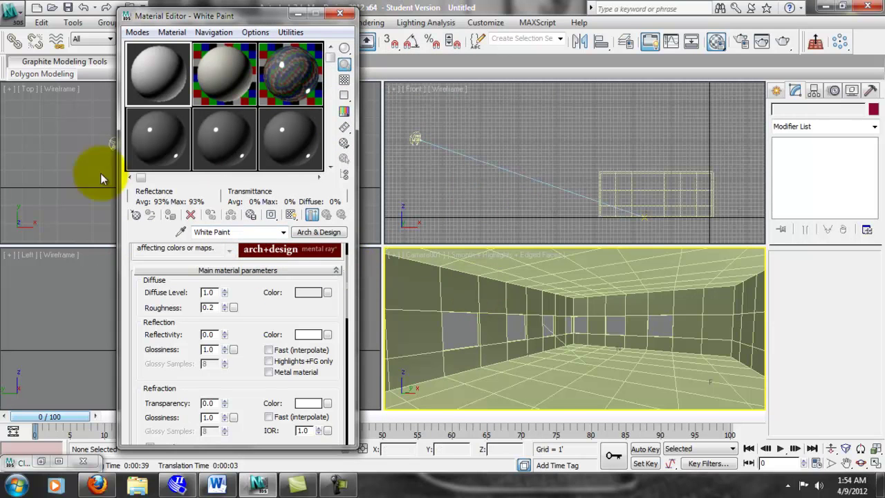
- Examine White Paint's reflection, refraction, translucency, anisotropy and BRDF parameters
{"action": "scroll", "coordinate": [239, 315], "scroll_direction": "up", "scroll_amount": 3}
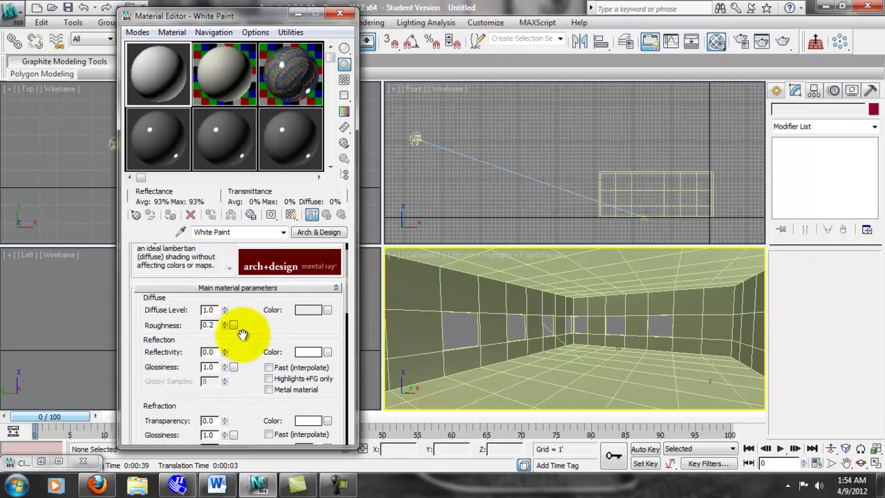
{"action": "scroll", "coordinate": [256, 296], "scroll_direction": "down", "scroll_amount": 3}
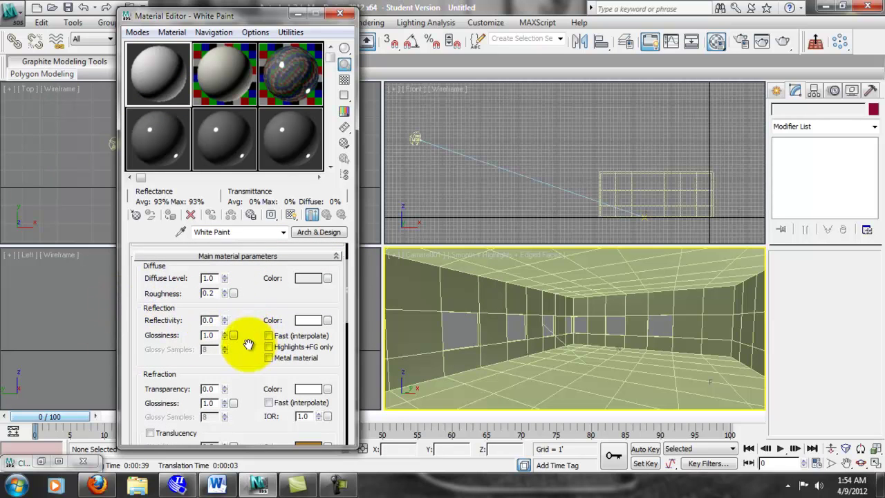
{"action": "scroll", "coordinate": [249, 344], "scroll_direction": "down", "scroll_amount": 1}
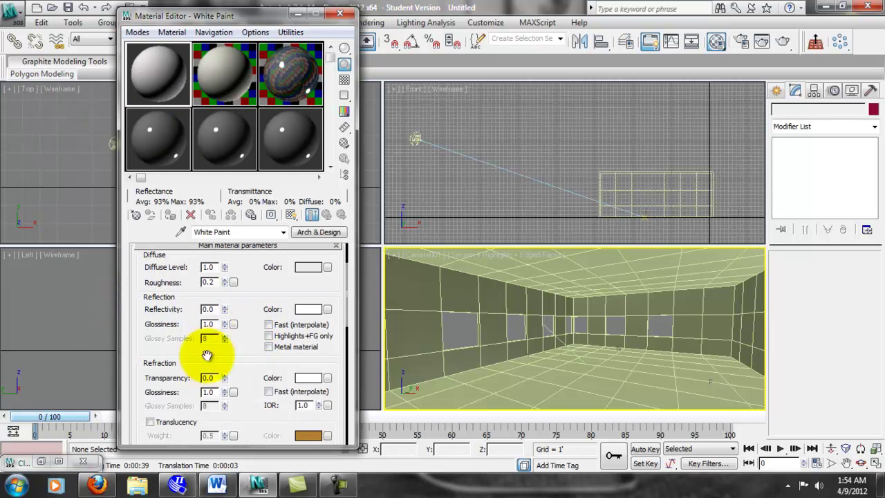
{"action": "left_click_drag", "start_coordinate": [238, 341], "coordinate": [235, 257]}
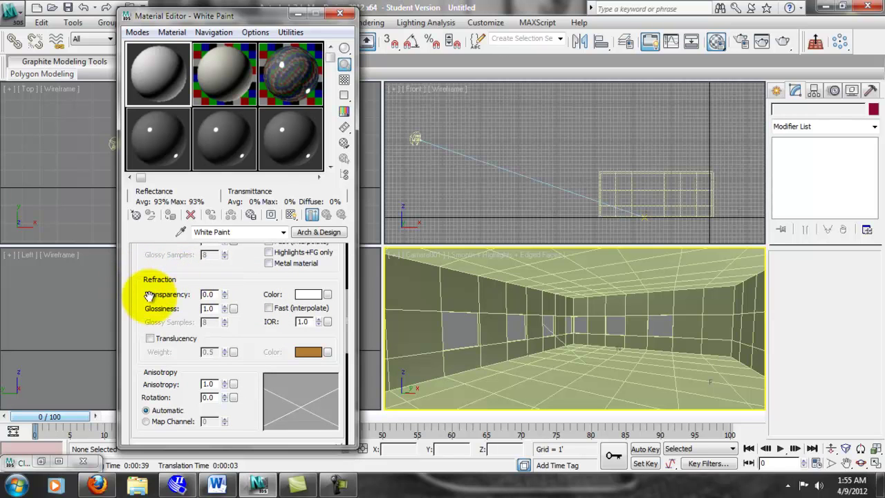
{"action": "scroll", "coordinate": [207, 285], "scroll_direction": "down", "scroll_amount": 2}
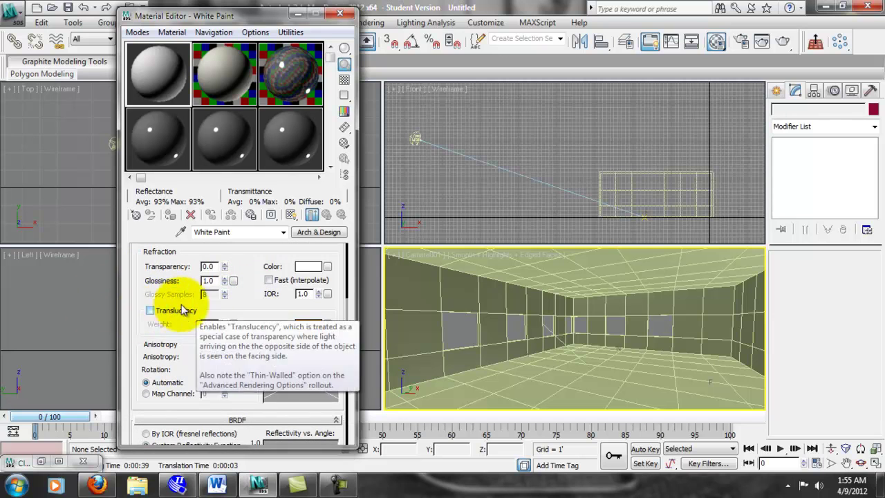
{"action": "left_click_drag", "start_coordinate": [250, 317], "coordinate": [249, 258]}
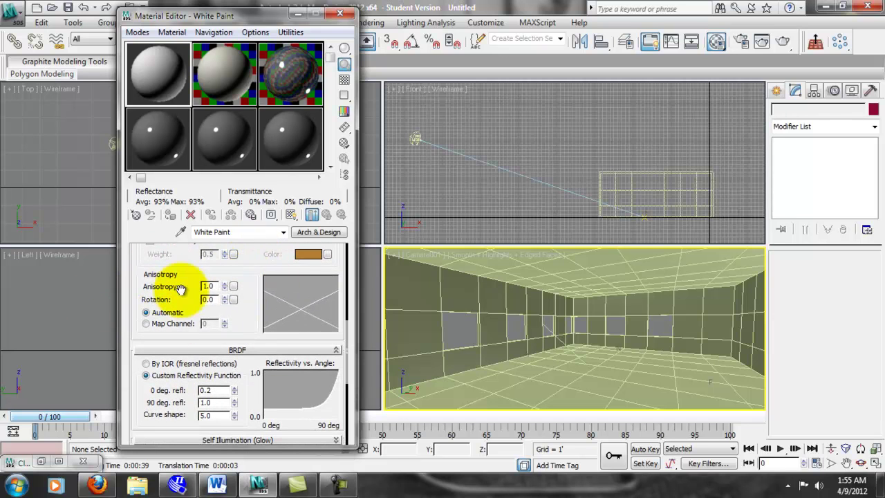
- Examine White Paint's BRDF and Self Illumination (Glow) parameters, leaving the glow section collapsed
{"action": "mouse_move", "coordinate": [252, 303]}
{"action": "left_mouse_down"}
{"action": "mouse_move", "coordinate": [250, 321]}
{"action": "mouse_move", "coordinate": [255, 302]}
{"action": "left_mouse_up"}
{"action": "left_click_drag", "start_coordinate": [254, 301], "coordinate": [250, 207]}
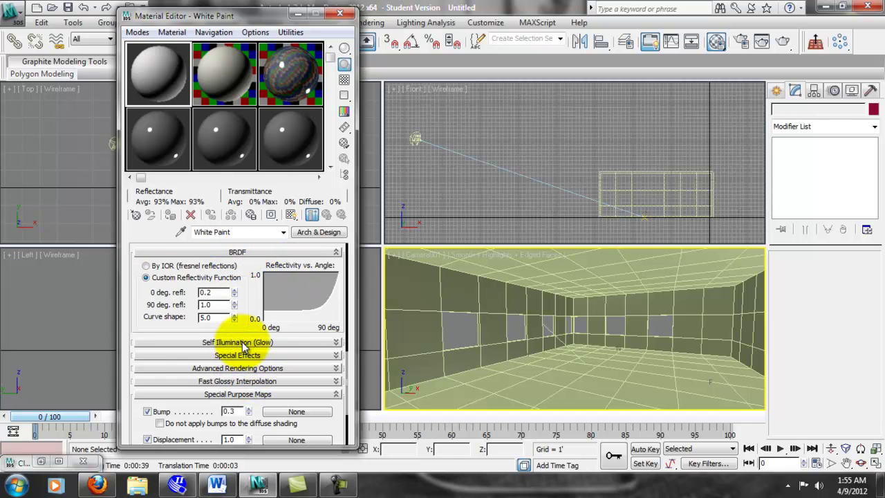
{"action": "left_click", "coordinate": [243, 342]}
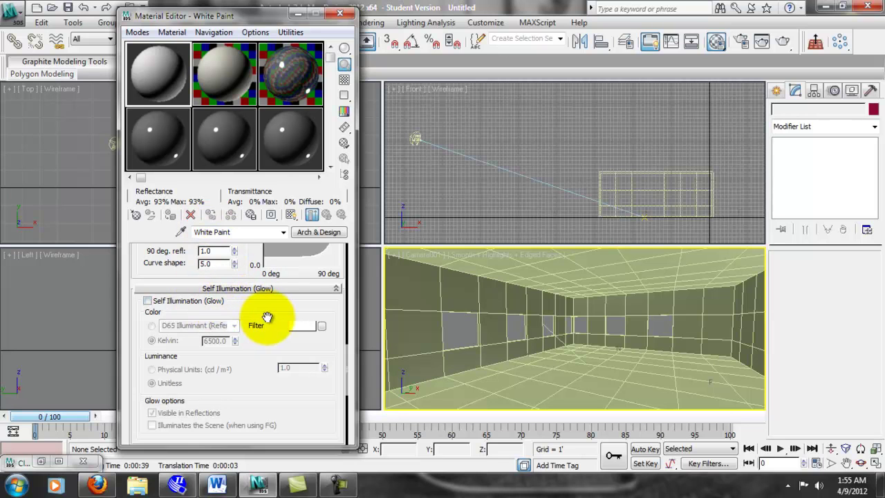
{"action": "left_click_drag", "start_coordinate": [270, 316], "coordinate": [272, 296]}
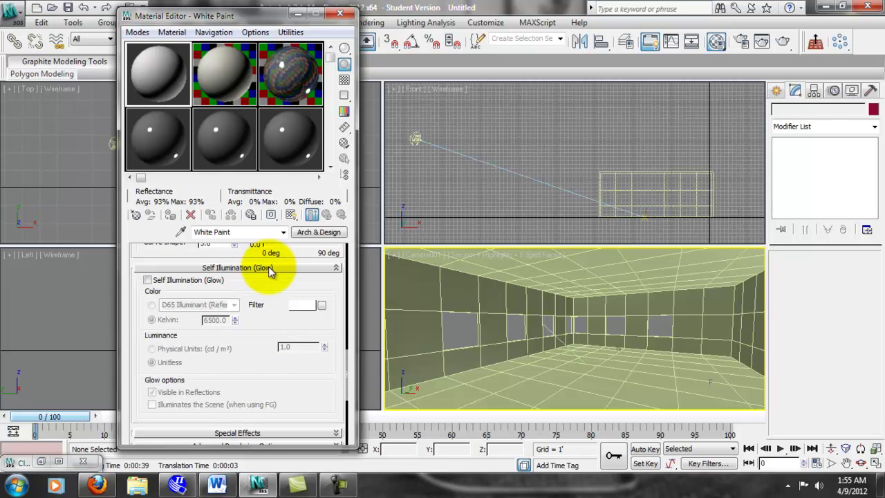
{"action": "left_click", "coordinate": [270, 269]}
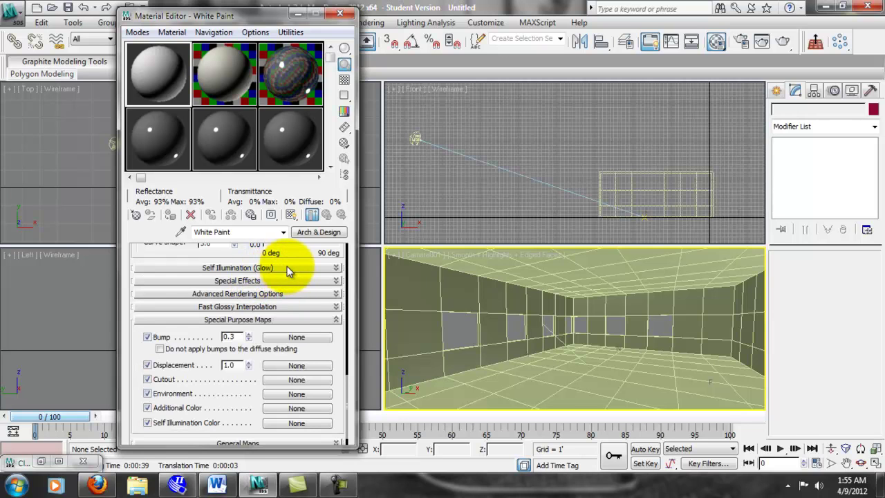
{"action": "left_click", "coordinate": [277, 268]}
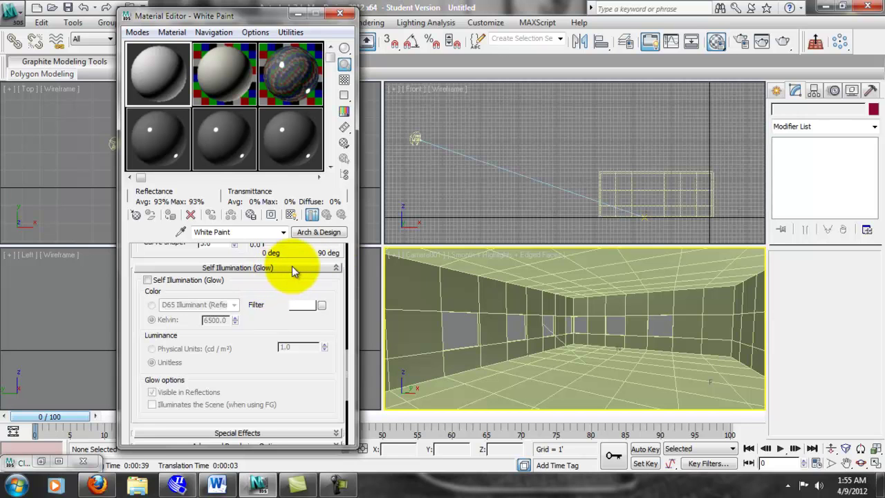
{"action": "left_click", "coordinate": [284, 267]}
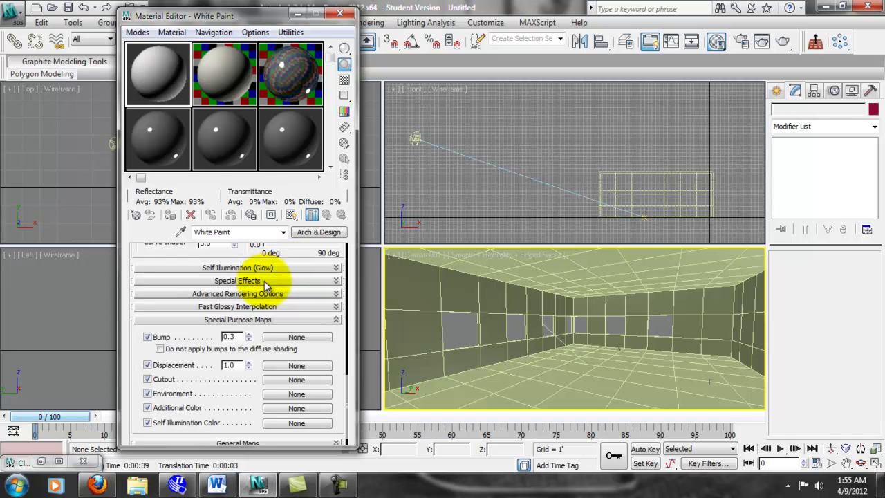
- Examine White Paint's Special Effects, Special Purpose Maps and General Maps settings, including ambient occlusion, and the available material types
{"action": "left_click", "coordinate": [264, 281]}
{"action": "scroll", "coordinate": [225, 291], "scroll_direction": "up", "scroll_amount": 1}
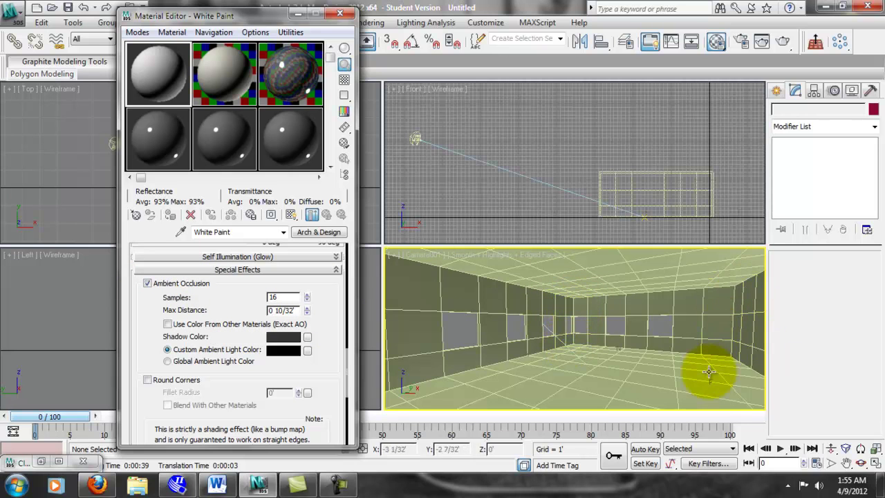
{"action": "scroll", "coordinate": [324, 300], "scroll_direction": "down", "scroll_amount": 1}
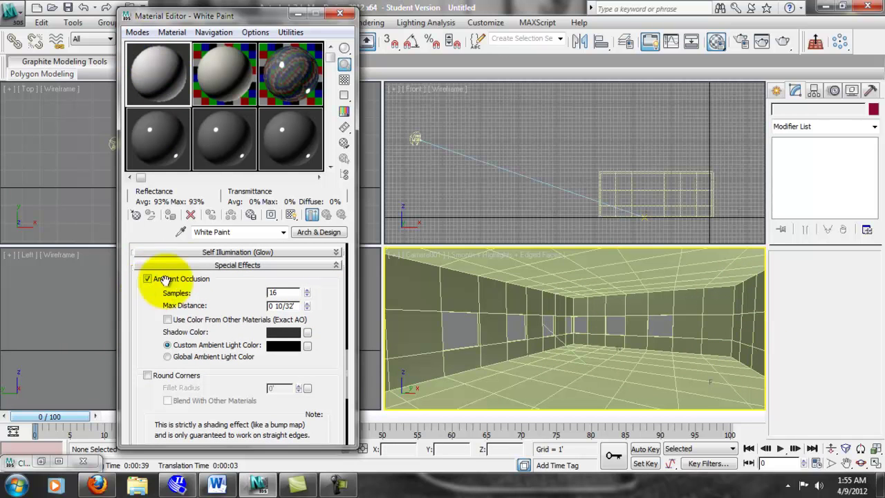
{"action": "mouse_move", "coordinate": [228, 294]}
{"action": "left_mouse_down"}
{"action": "mouse_move", "coordinate": [224, 303]}
{"action": "mouse_move", "coordinate": [211, 210]}
{"action": "mouse_move", "coordinate": [217, 286]}
{"action": "left_mouse_up"}
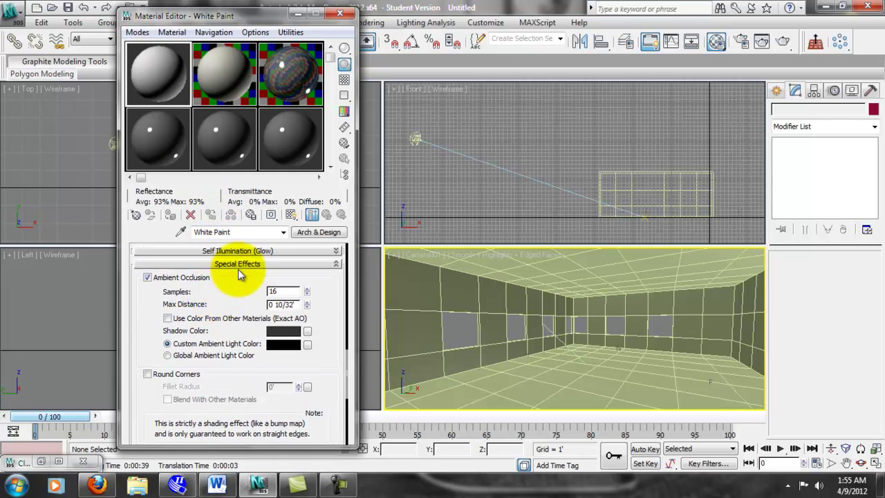
{"action": "left_click", "coordinate": [223, 269]}
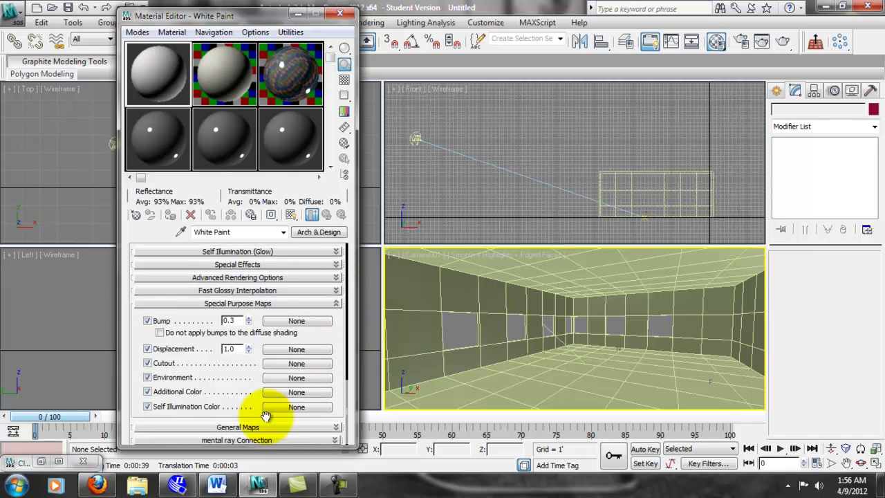
{"action": "left_click_drag", "start_coordinate": [344, 363], "coordinate": [344, 320]}
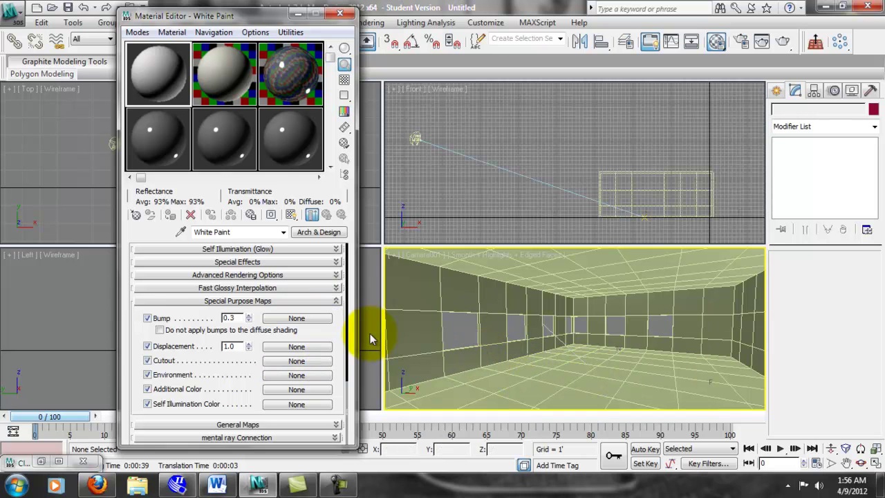
{"action": "left_click", "coordinate": [259, 425]}
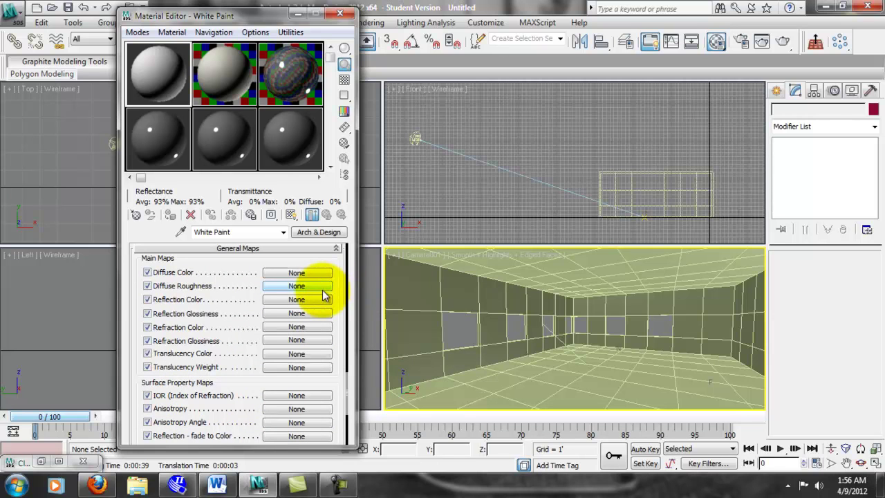
{"action": "left_click_drag", "start_coordinate": [339, 281], "coordinate": [219, 317]}
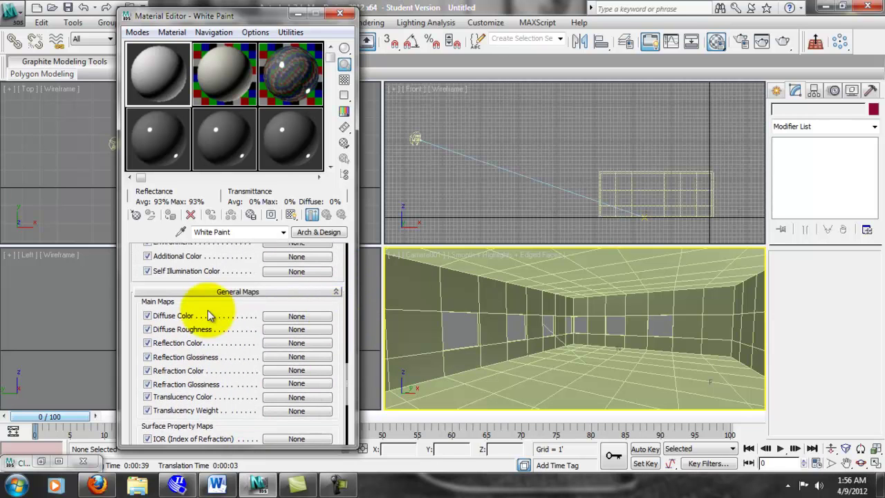
{"action": "left_click", "coordinate": [240, 293]}
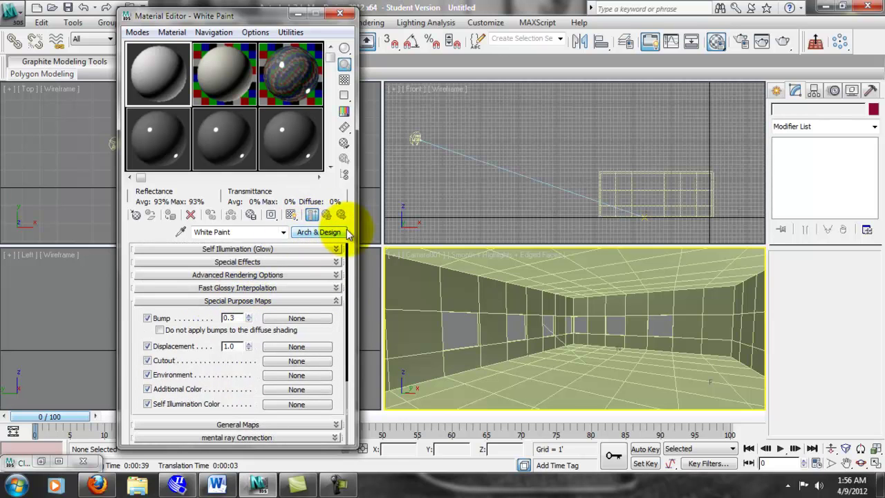
{"action": "left_click", "coordinate": [317, 233]}
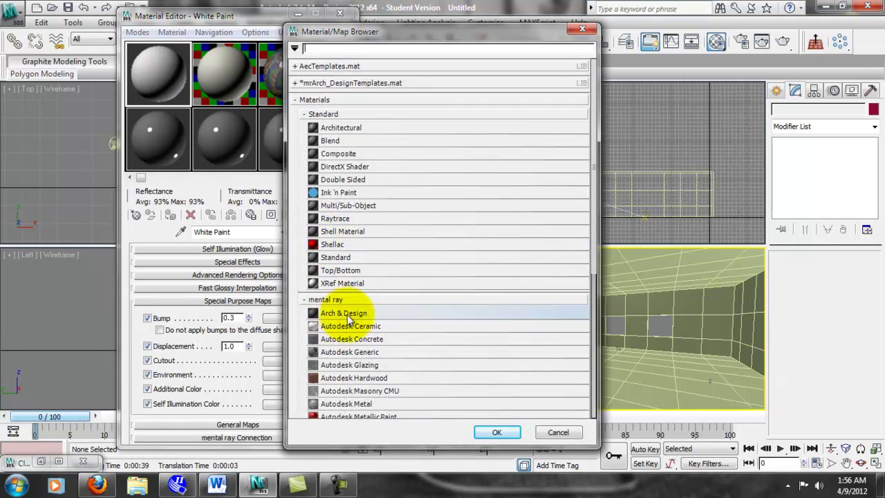
{"action": "left_click", "coordinate": [548, 434]}
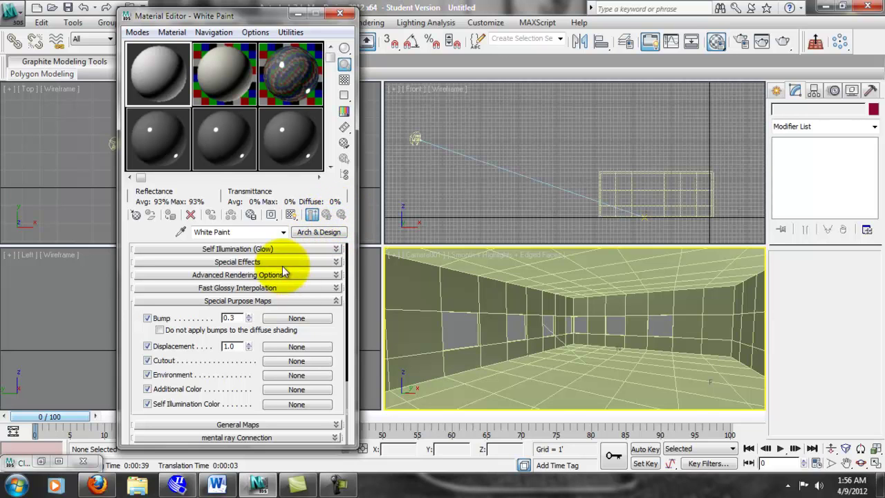
- Assign the BARK5 image as a Bitmap map in White Paint's Bump slot and return to the parent material
{"action": "left_click", "coordinate": [325, 320]}
{"action": "left_click", "coordinate": [306, 101]}
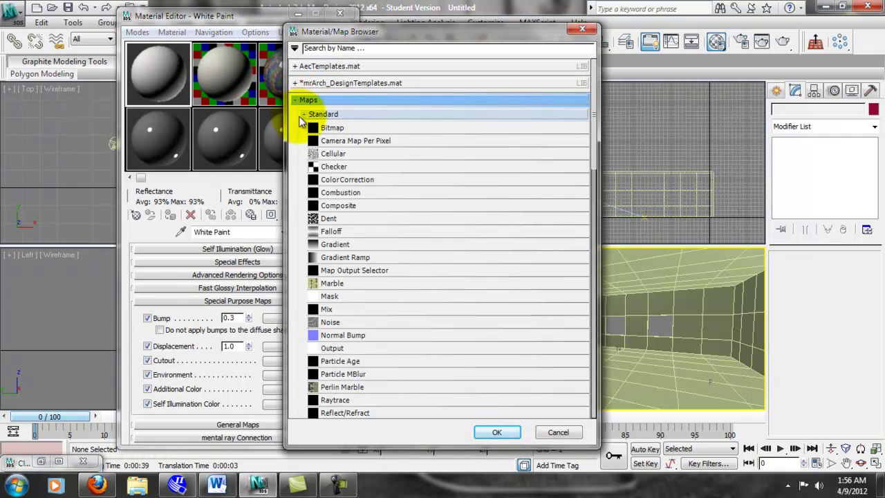
{"action": "double_click", "coordinate": [306, 124]}
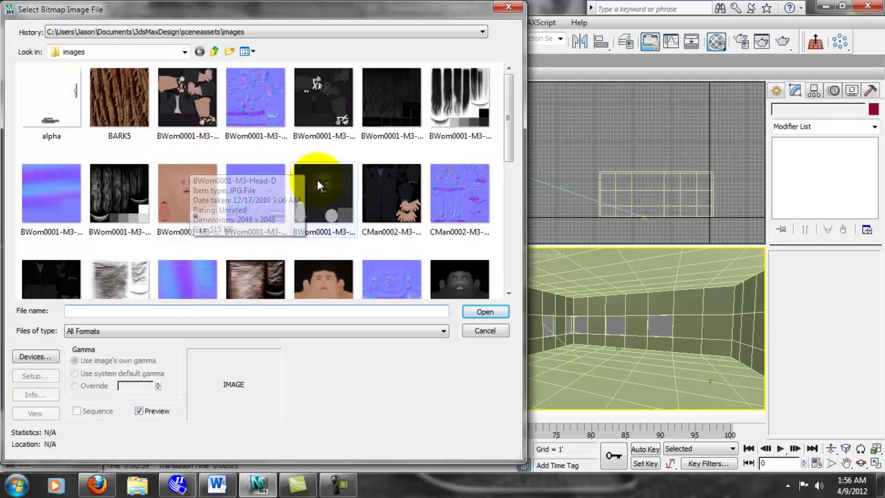
{"action": "left_click", "coordinate": [119, 98]}
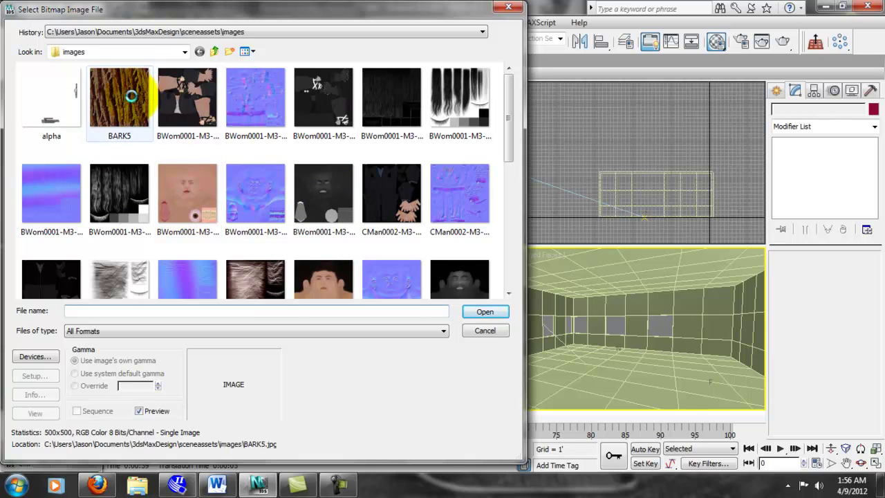
{"action": "left_click", "coordinate": [492, 315]}
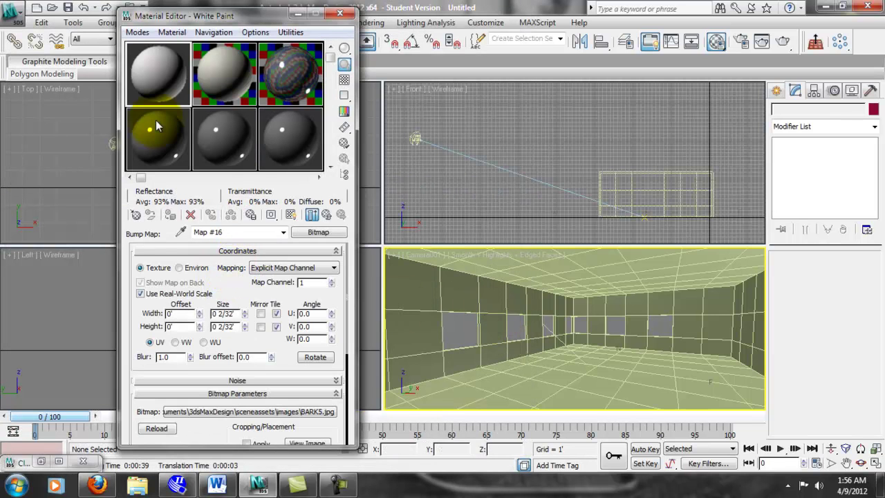
{"action": "left_click", "coordinate": [328, 216]}
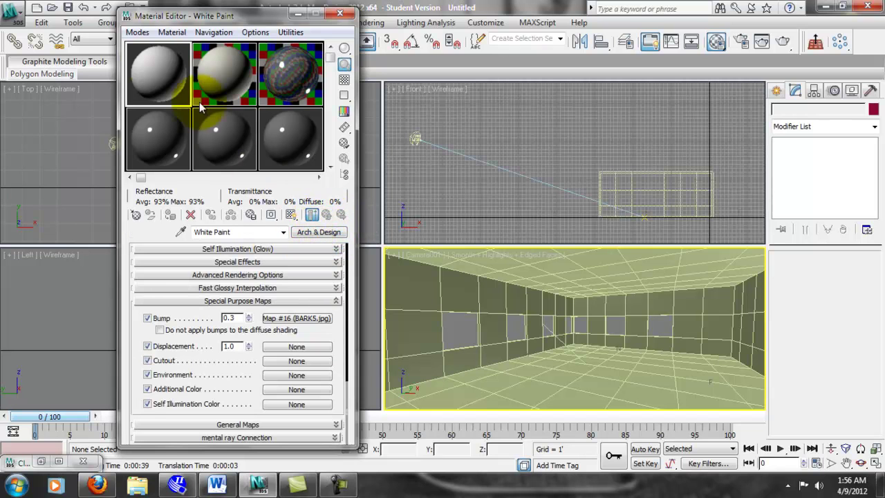
- Look through the Scene Materials and Sample Slots in the Slate Material Editor, and return to the Compact Material Editor
{"action": "left_click", "coordinate": [136, 33]}
{"action": "left_click", "coordinate": [149, 67]}
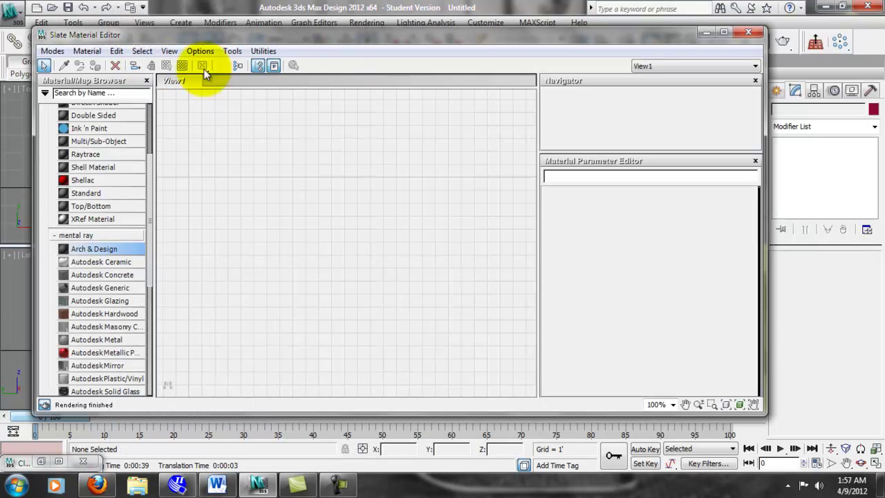
{"action": "left_click_drag", "start_coordinate": [151, 168], "coordinate": [152, 291]}
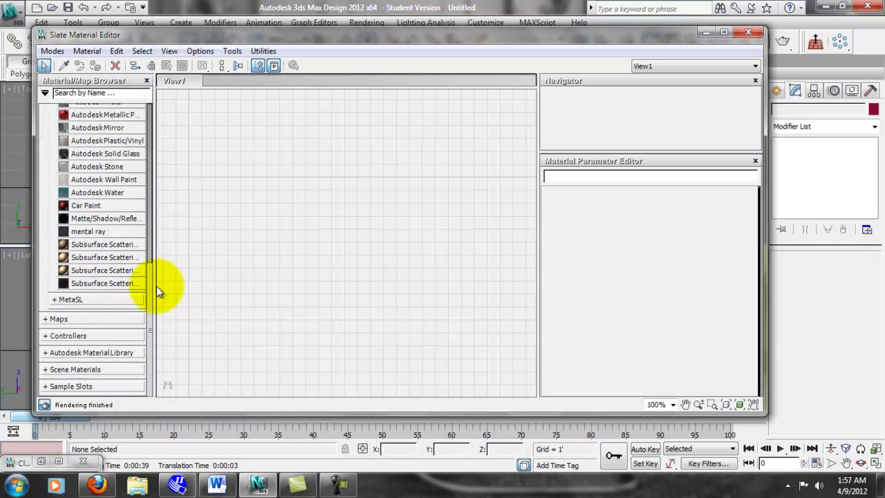
{"action": "left_click", "coordinate": [52, 369]}
{"action": "left_click_drag", "start_coordinate": [149, 253], "coordinate": [149, 305]}
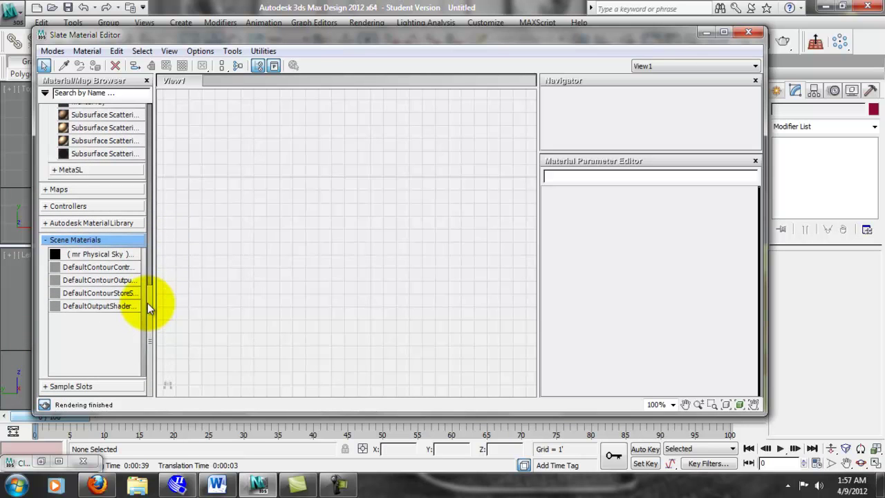
{"action": "left_click", "coordinate": [57, 386]}
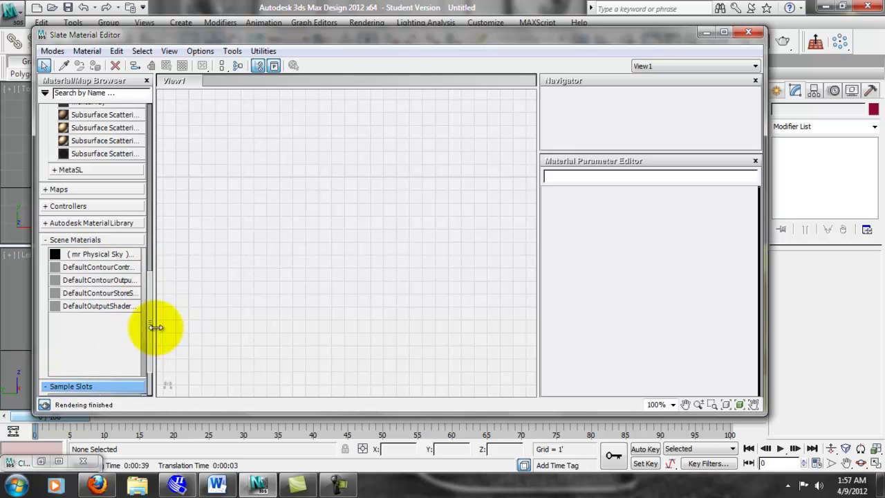
{"action": "scroll", "coordinate": [151, 334], "scroll_direction": "down", "scroll_amount": 3}
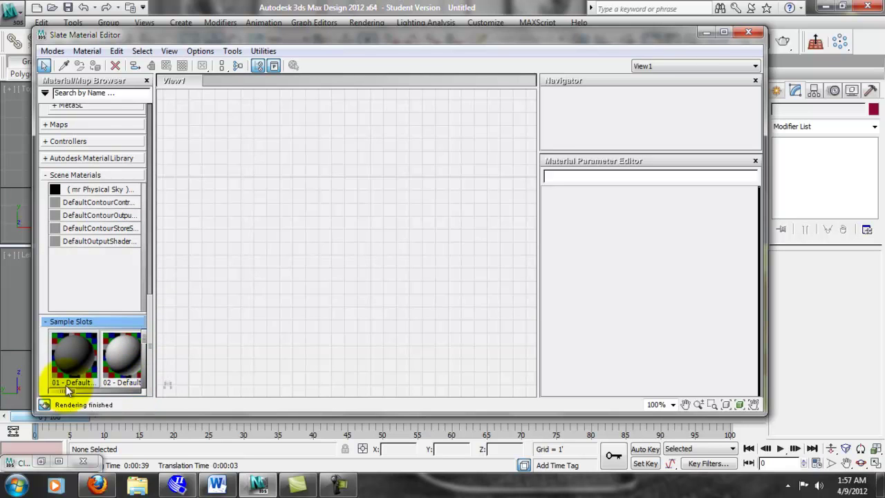
{"action": "mouse_move", "coordinate": [68, 391]}
{"action": "left_mouse_down"}
{"action": "mouse_move", "coordinate": [137, 389]}
{"action": "mouse_move", "coordinate": [60, 391]}
{"action": "left_mouse_up"}
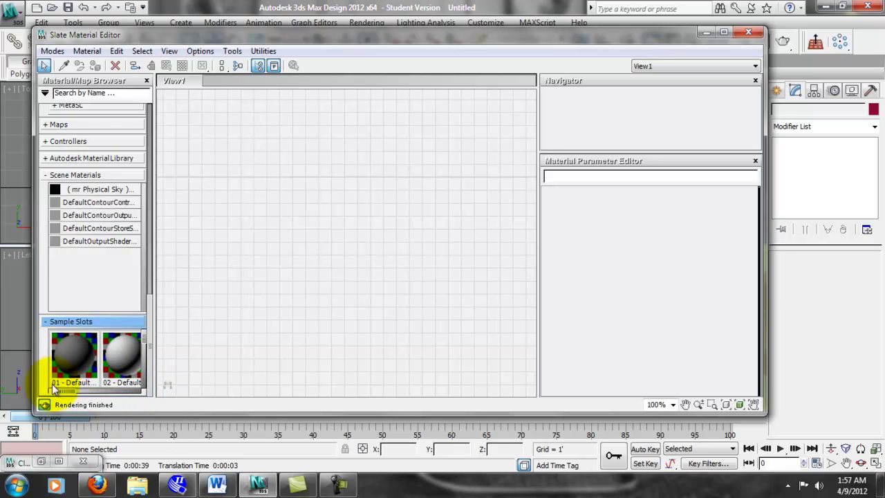
{"action": "left_click", "coordinate": [52, 51]}
{"action": "left_click", "coordinate": [69, 67]}
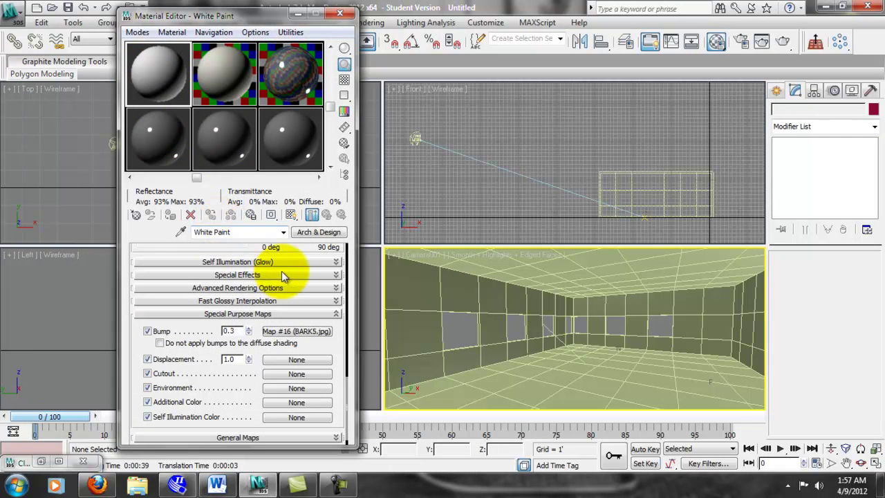
- Assign the White Paint material to the room box, deselect the box to view it, and reselect it
{"action": "left_click", "coordinate": [402, 288]}
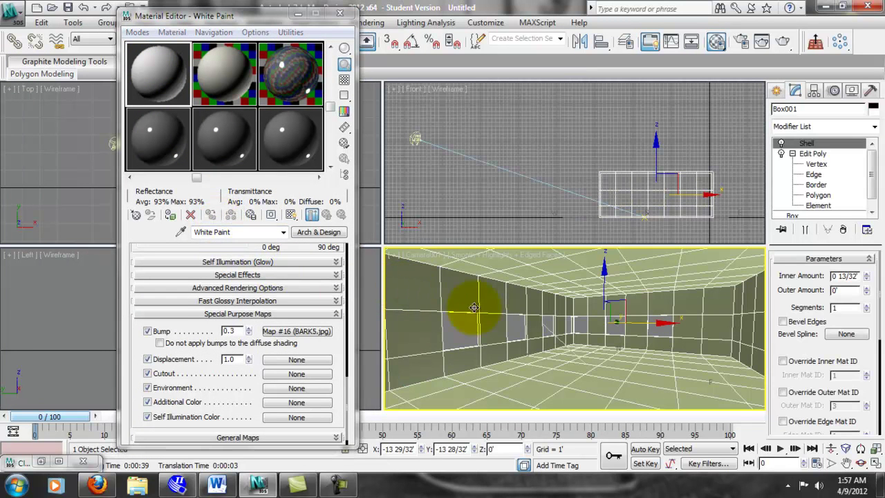
{"action": "left_click", "coordinate": [170, 216]}
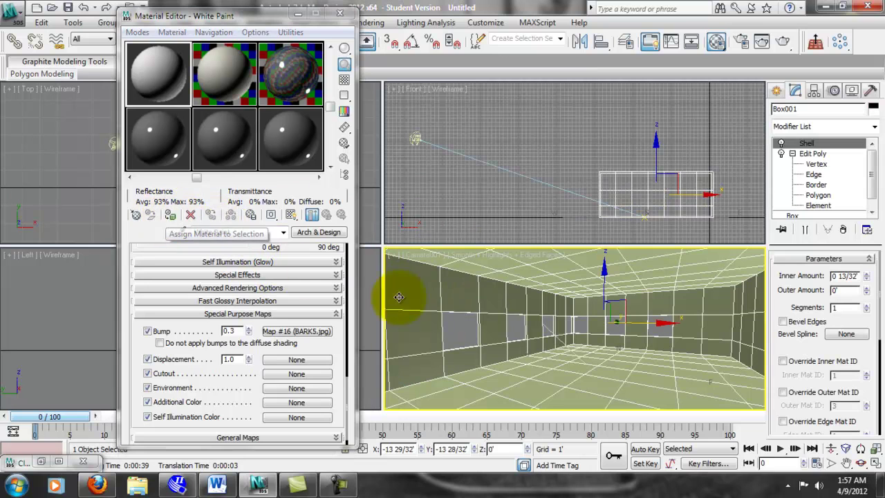
{"action": "left_click", "coordinate": [170, 216]}
{"action": "left_click", "coordinate": [170, 218]}
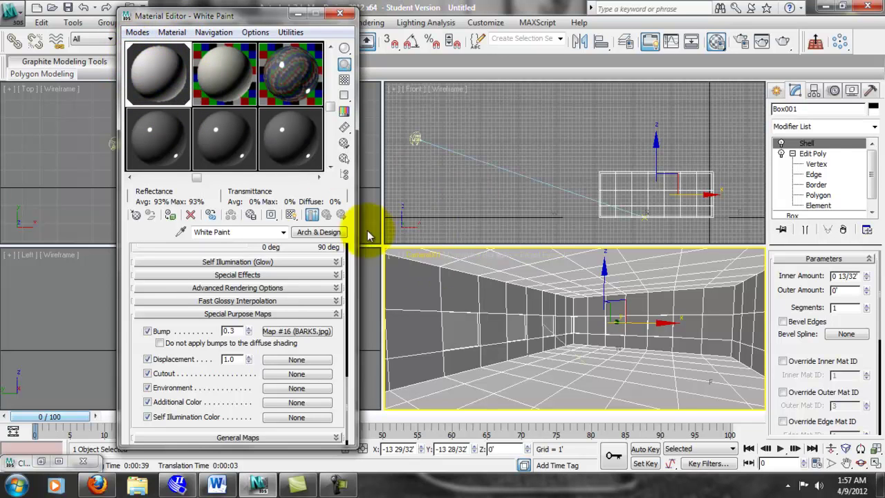
{"action": "left_click", "coordinate": [458, 341]}
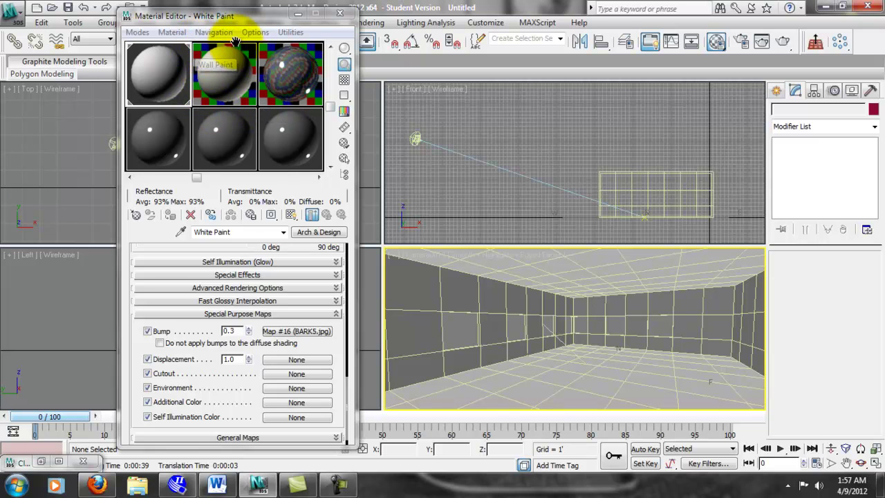
{"action": "left_click", "coordinate": [470, 270]}
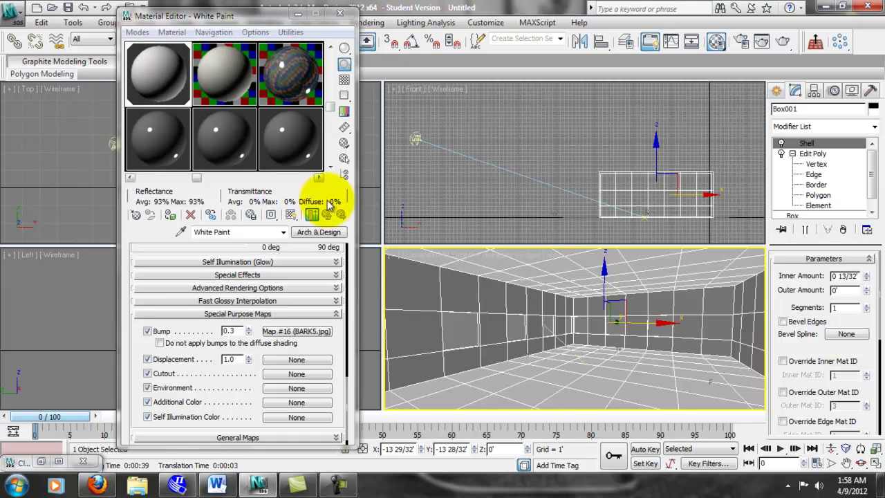
- Switch to the Slate Material Editor to check the Scene Materials list for White Paint
{"action": "left_click", "coordinate": [137, 33]}
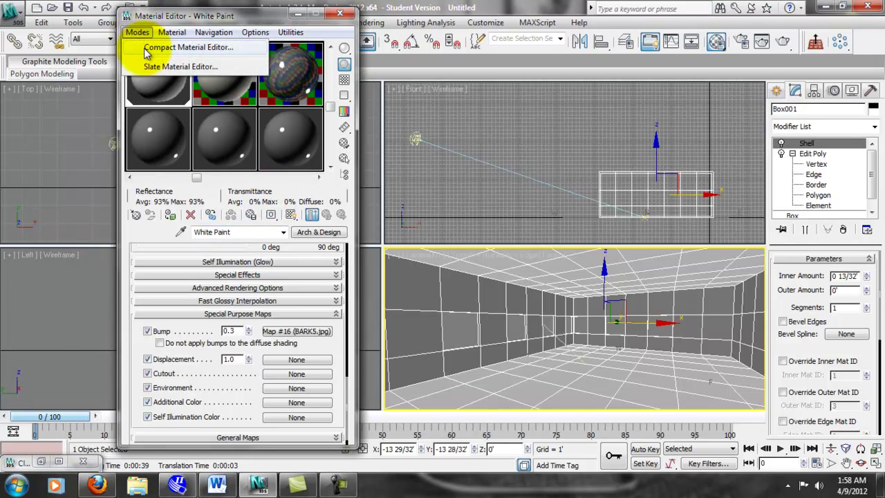
{"action": "left_click", "coordinate": [149, 67]}
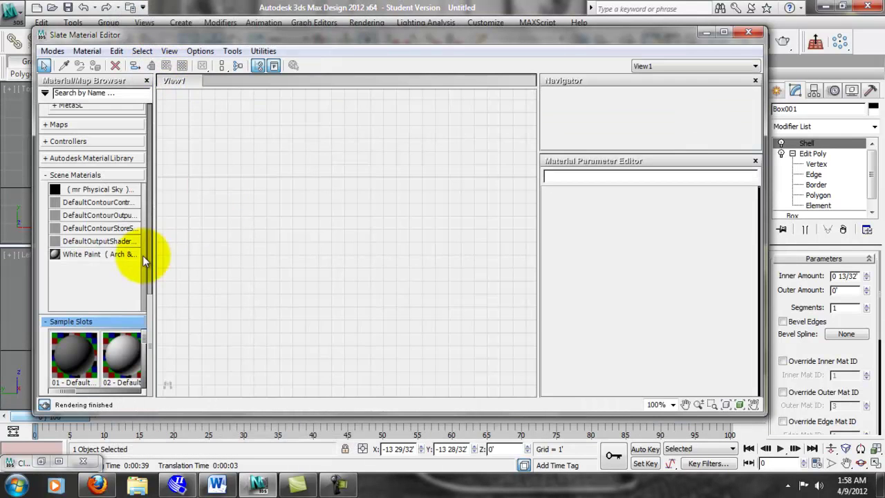
- Load the White Paint scene material into the Slate view and examine how its bitmap connects to the Bump Map slot
{"action": "left_click", "coordinate": [83, 254]}
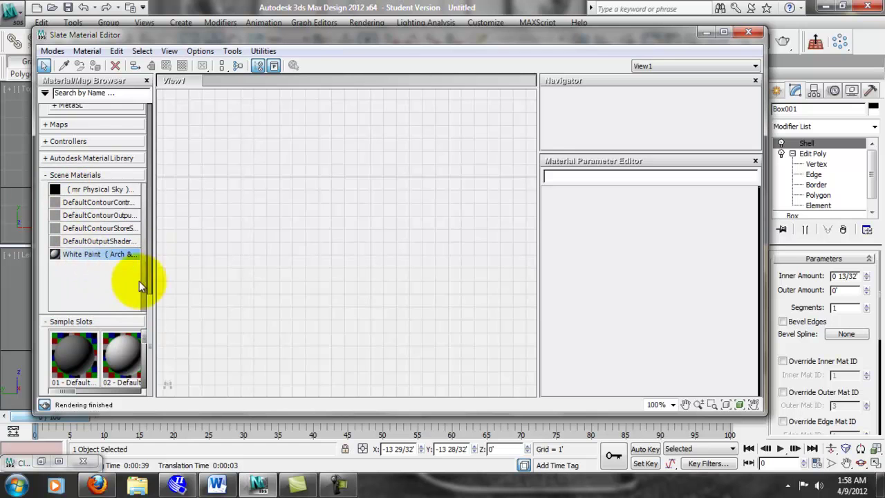
{"action": "double_click", "coordinate": [99, 255]}
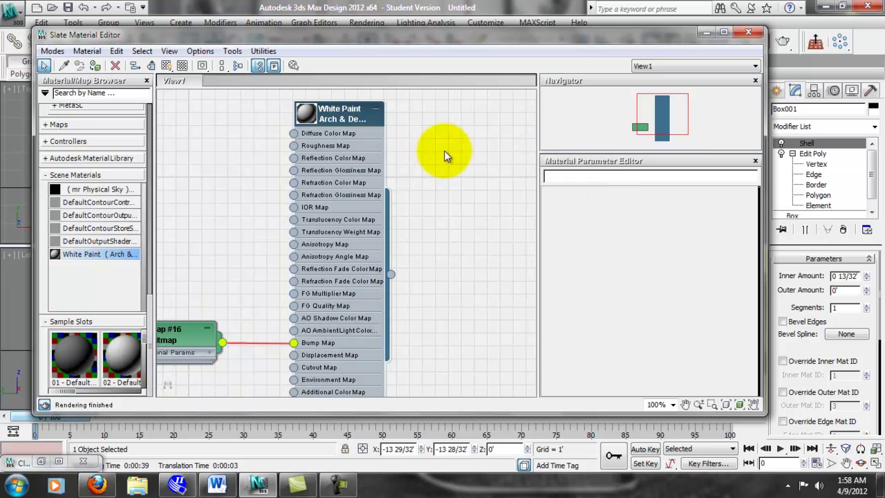
{"action": "scroll", "coordinate": [415, 381], "scroll_direction": "down", "scroll_amount": 2}
{"action": "scroll", "coordinate": [332, 339], "scroll_direction": "down", "scroll_amount": 3}
{"action": "mouse_move", "coordinate": [346, 205]}
{"action": "left_mouse_down"}
{"action": "mouse_move", "coordinate": [357, 153]}
{"action": "mouse_move", "coordinate": [383, 105]}
{"action": "mouse_move", "coordinate": [371, 109]}
{"action": "left_mouse_up"}
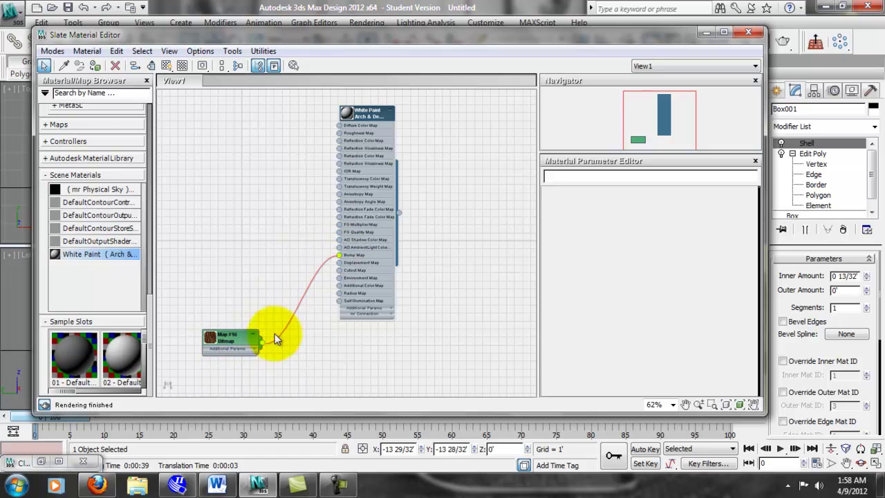
- Return to the Compact Material Editor, check the BARK5 bitmap's settings in the Bump slot, and go back to the parent material
{"action": "left_click", "coordinate": [52, 51]}
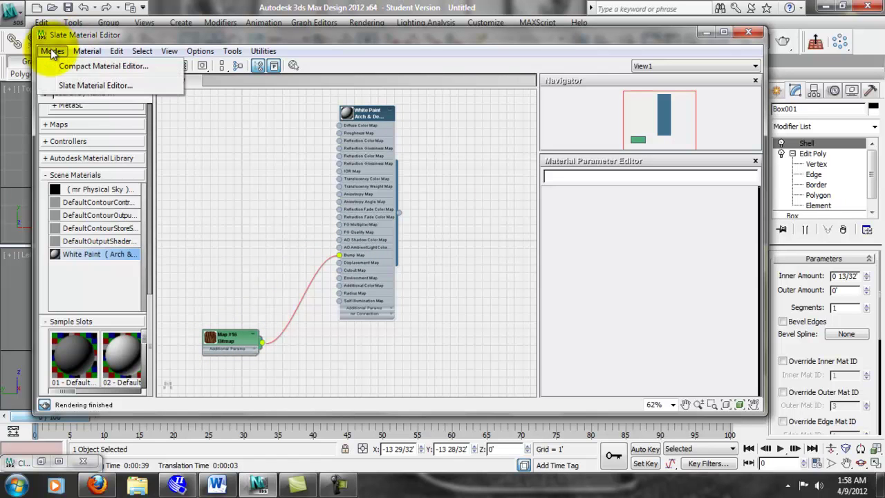
{"action": "left_click", "coordinate": [74, 85]}
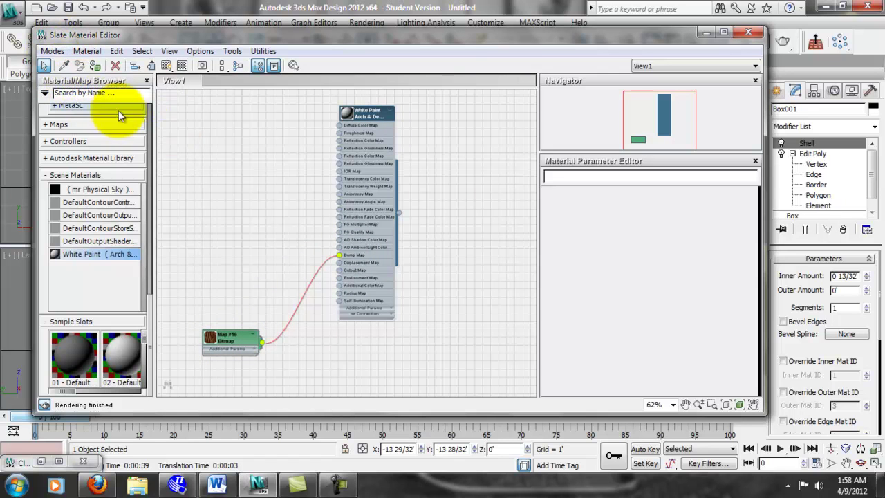
{"action": "left_click", "coordinate": [52, 51]}
{"action": "left_click", "coordinate": [59, 65]}
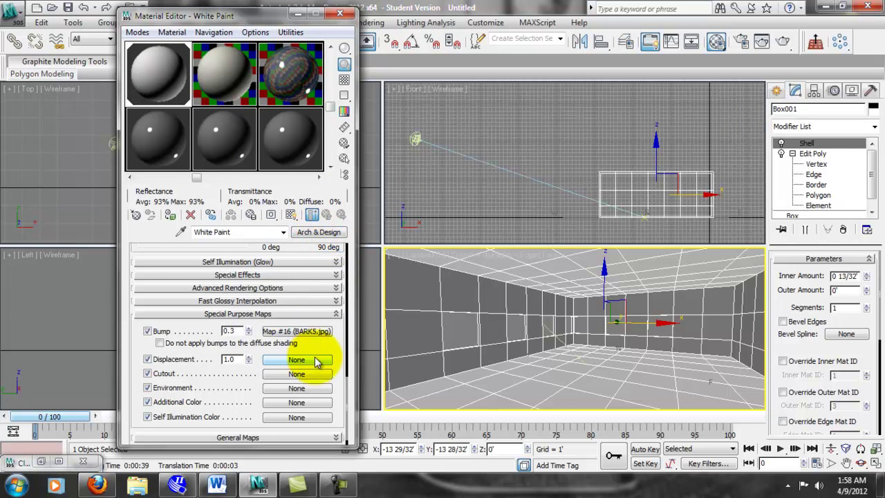
{"action": "left_click", "coordinate": [313, 333]}
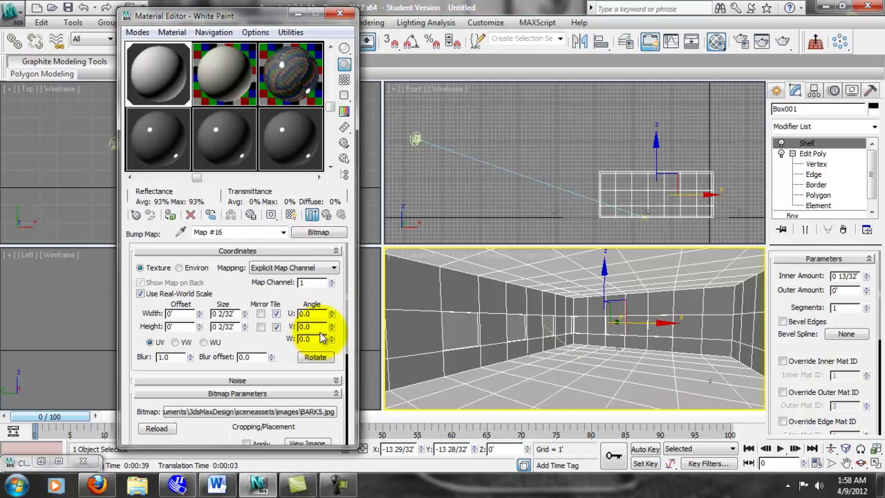
{"action": "left_click", "coordinate": [326, 216]}
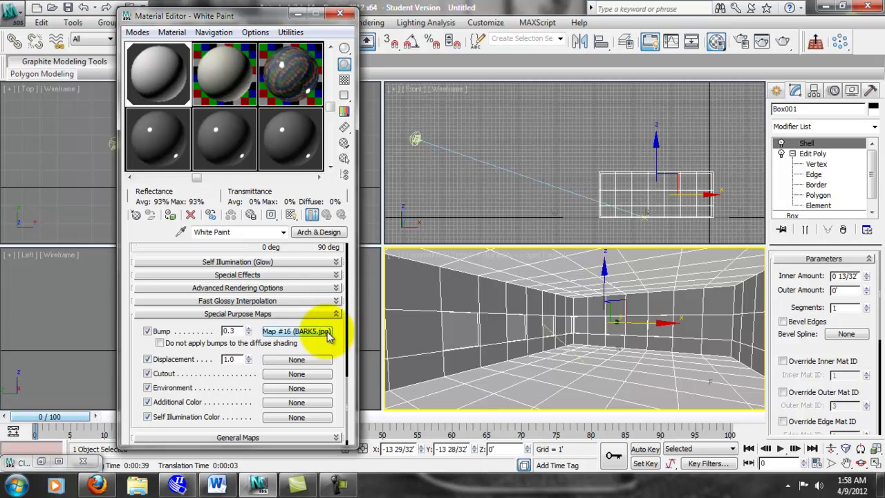
- Expand White Paint's General Maps and copy the BARK5 map from the Bump slot to the Diffuse Color slot
{"action": "scroll", "coordinate": [338, 365], "scroll_direction": "down", "scroll_amount": 1}
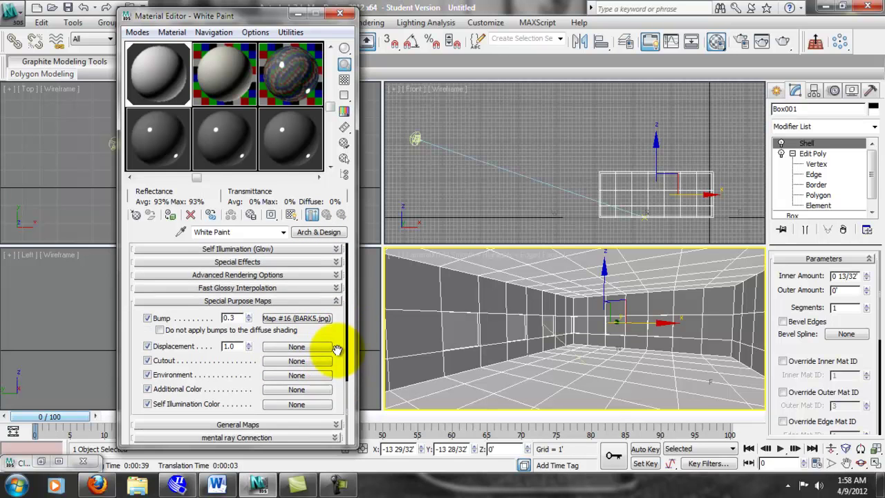
{"action": "left_click", "coordinate": [297, 424]}
{"action": "left_click_drag", "start_coordinate": [333, 271], "coordinate": [336, 362]}
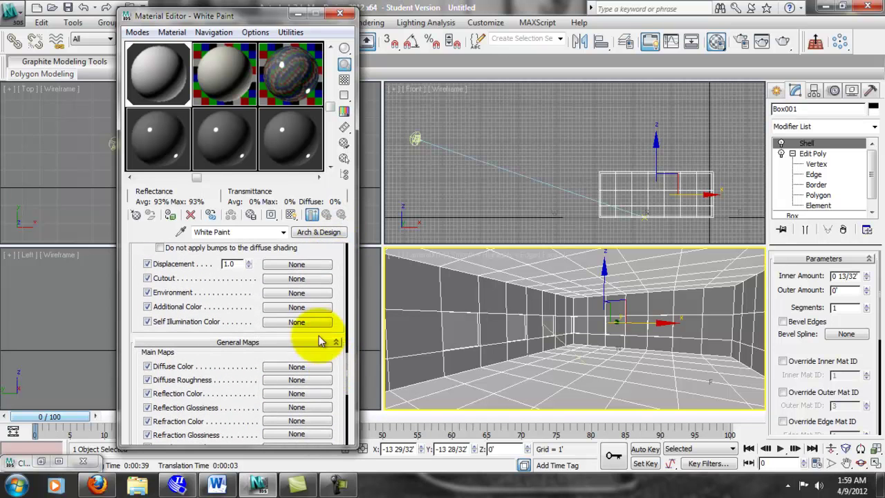
{"action": "left_click_drag", "start_coordinate": [336, 257], "coordinate": [308, 385]}
{"action": "left_click", "coordinate": [215, 230]}
{"action": "left_click", "coordinate": [209, 270]}
- Clear the BARK5 map from White Paint's Bump slot
{"action": "right_click", "coordinate": [303, 253]}
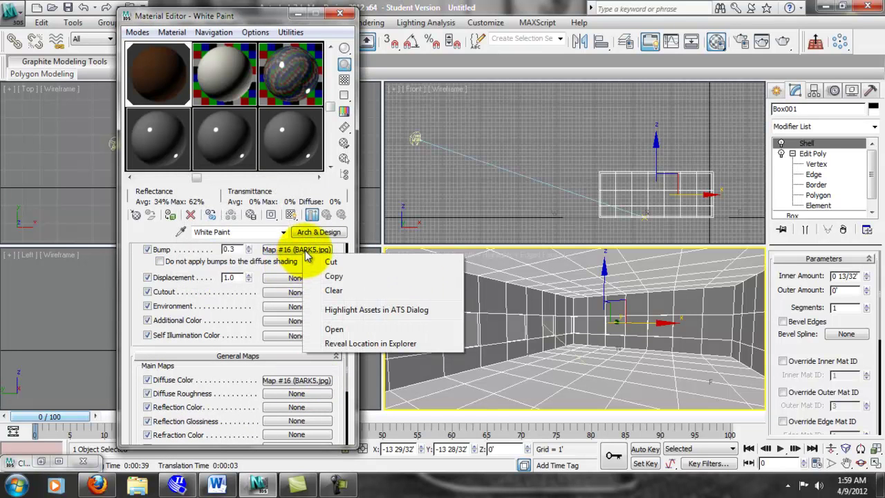
{"action": "left_click", "coordinate": [330, 289]}
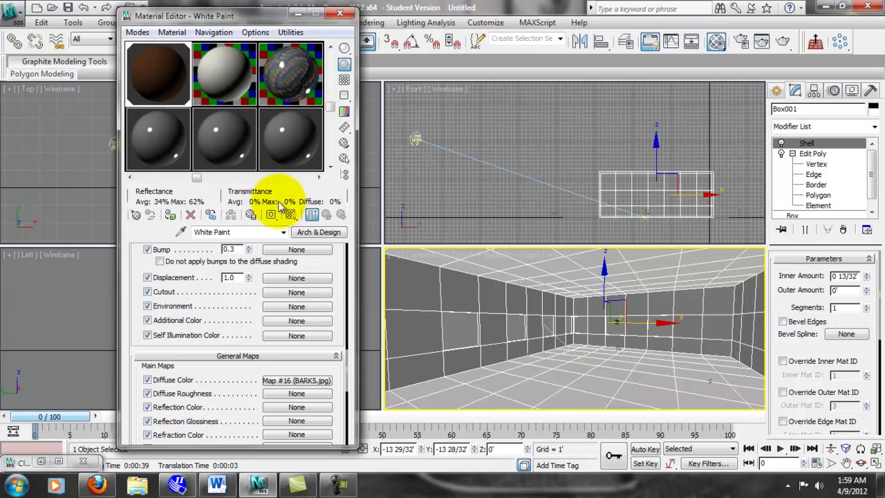
- Review the Diffuse Color bitmap's settings, return to White Paint, and clear the map from the Diffuse Color slot
{"action": "left_click", "coordinate": [309, 381]}
{"action": "mouse_move", "coordinate": [227, 339]}
{"action": "left_mouse_down"}
{"action": "mouse_move", "coordinate": [228, 328]}
{"action": "mouse_move", "coordinate": [231, 349]}
{"action": "left_mouse_up"}
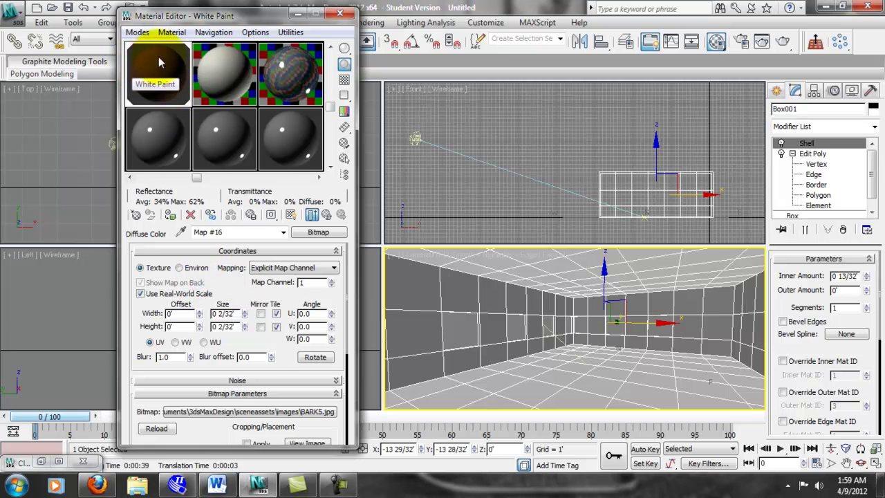
{"action": "left_click", "coordinate": [326, 216]}
{"action": "left_click_drag", "start_coordinate": [336, 272], "coordinate": [325, 439]}
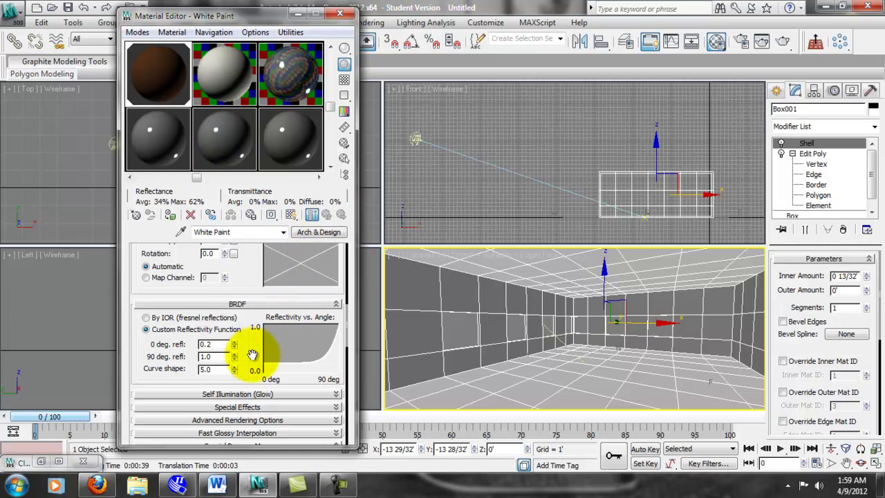
{"action": "scroll", "coordinate": [249, 311], "scroll_direction": "down", "scroll_amount": 5}
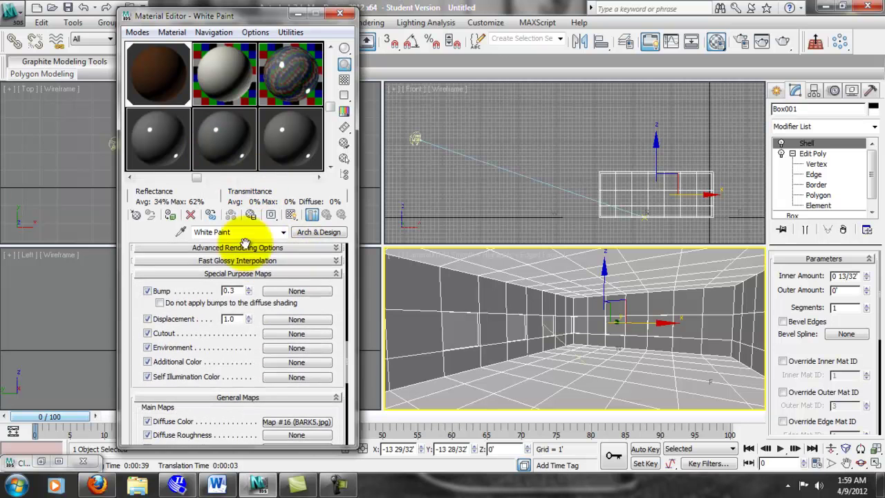
{"action": "right_click", "coordinate": [289, 422]}
{"action": "left_click", "coordinate": [321, 362]}
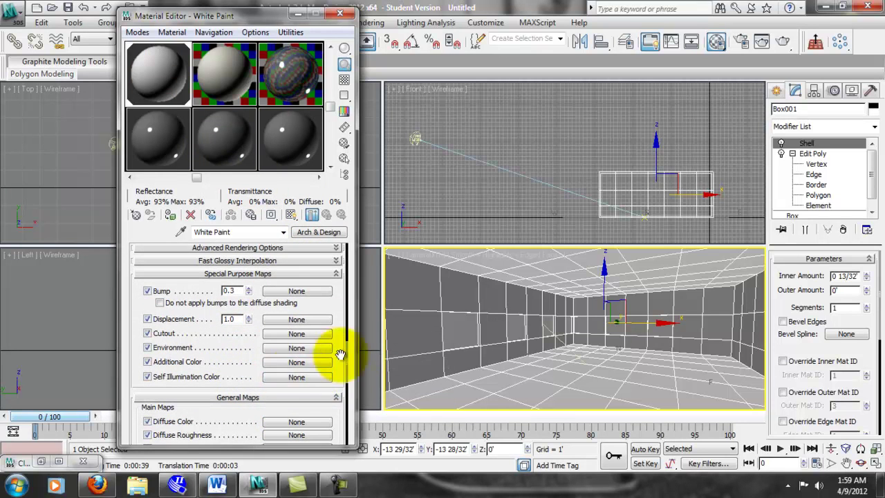
- Return to White Paint's main parameters, minimize the Material Editor, and render the Camera001 view
{"action": "scroll", "coordinate": [335, 381], "scroll_direction": "up", "scroll_amount": 5}
{"action": "left_click_drag", "start_coordinate": [257, 260], "coordinate": [286, 355]}
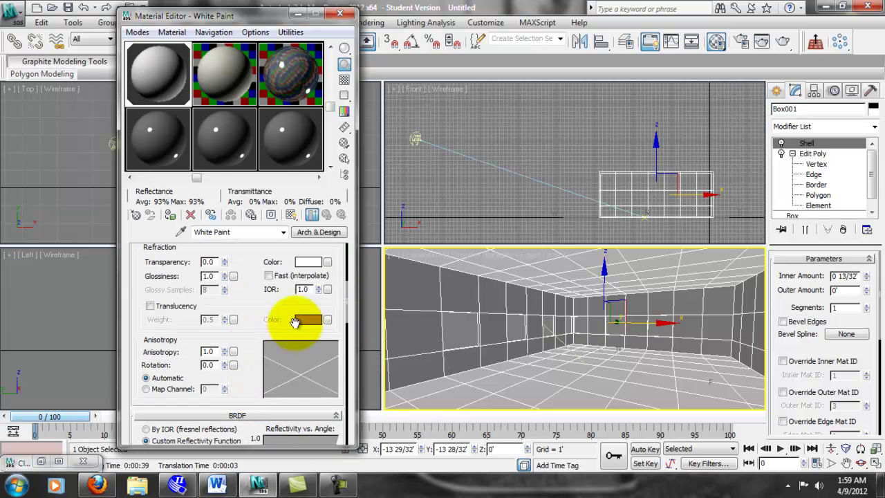
{"action": "left_click_drag", "start_coordinate": [257, 283], "coordinate": [258, 385]}
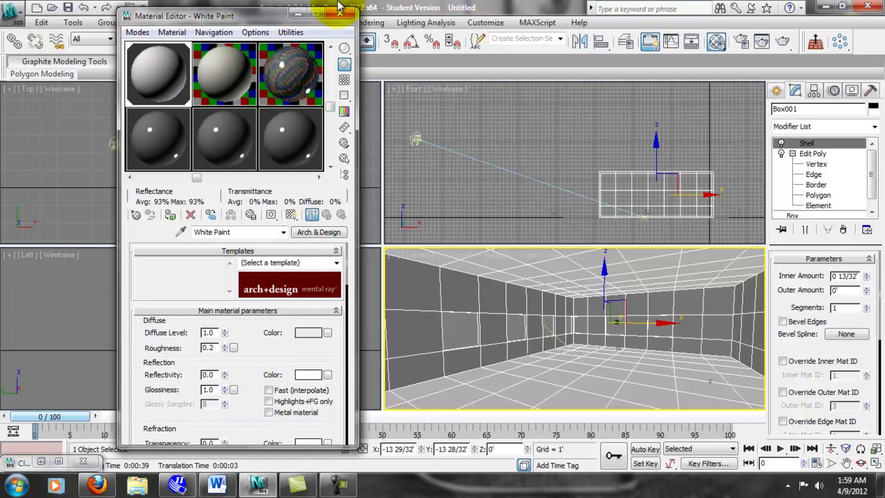
{"action": "left_click", "coordinate": [297, 15]}
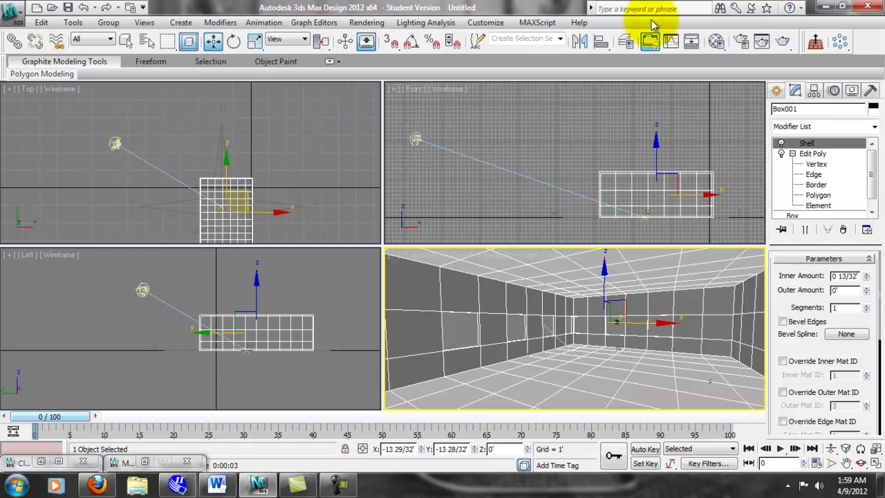
{"action": "left_click", "coordinate": [783, 41]}
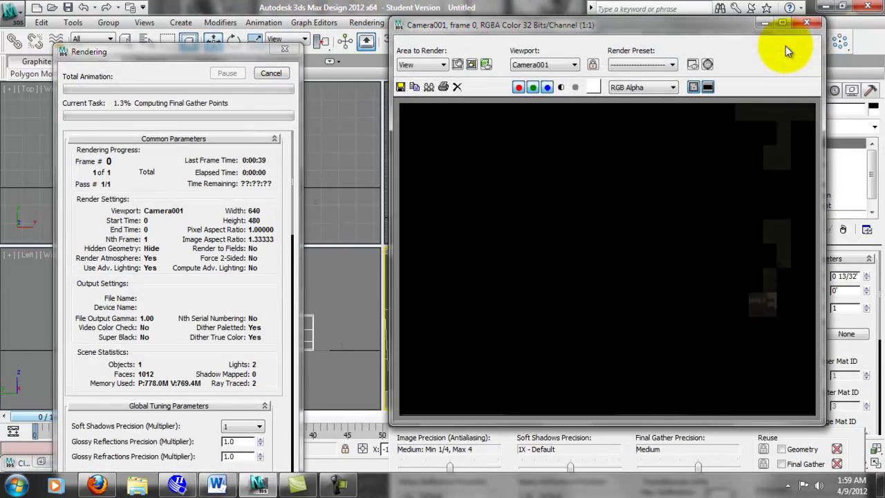
{"action": "left_click_drag", "start_coordinate": [631, 28], "coordinate": [578, 21]}
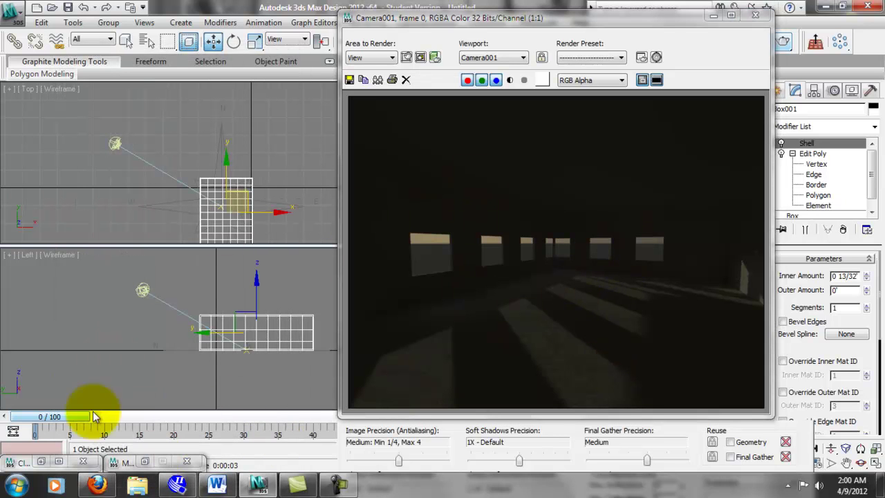
- Compare the new render with the earlier cloned render, and close both render windows and the Material Editor
{"action": "left_click", "coordinate": [144, 462]}
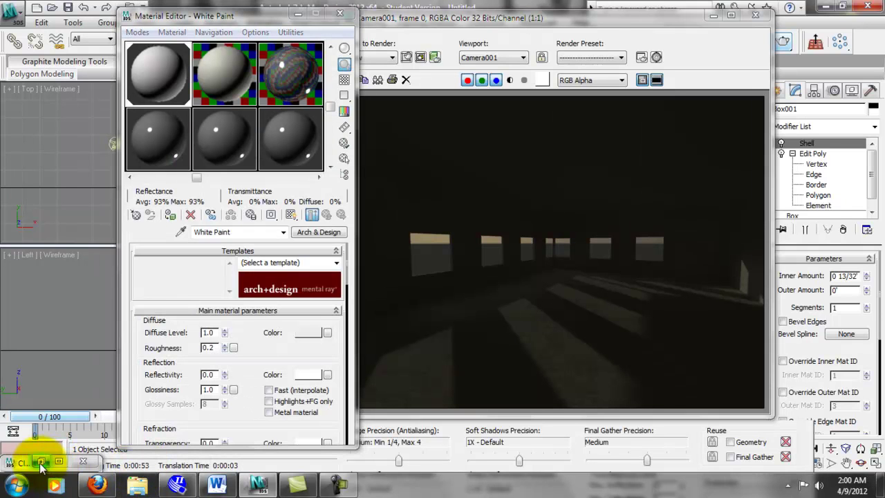
{"action": "left_click", "coordinate": [41, 462]}
{"action": "left_click_drag", "start_coordinate": [530, 88], "coordinate": [277, 55]}
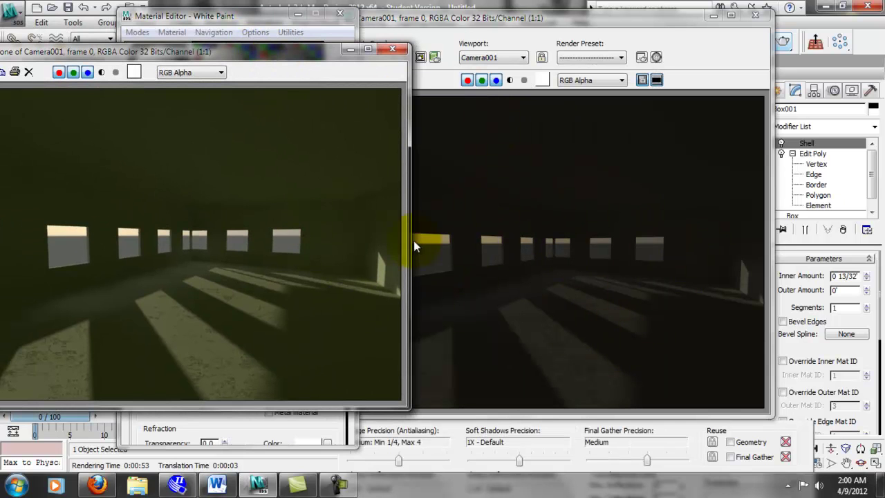
{"action": "left_click", "coordinate": [392, 49]}
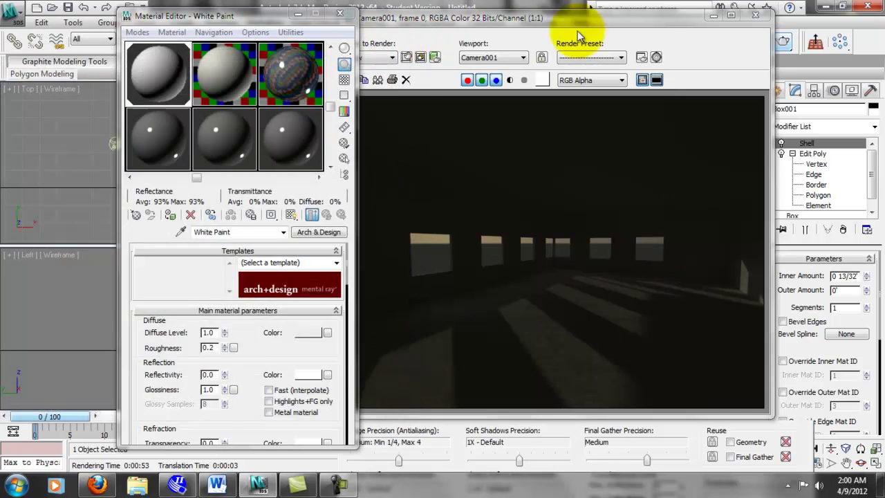
{"action": "left_click", "coordinate": [756, 15]}
{"action": "left_click", "coordinate": [339, 13]}
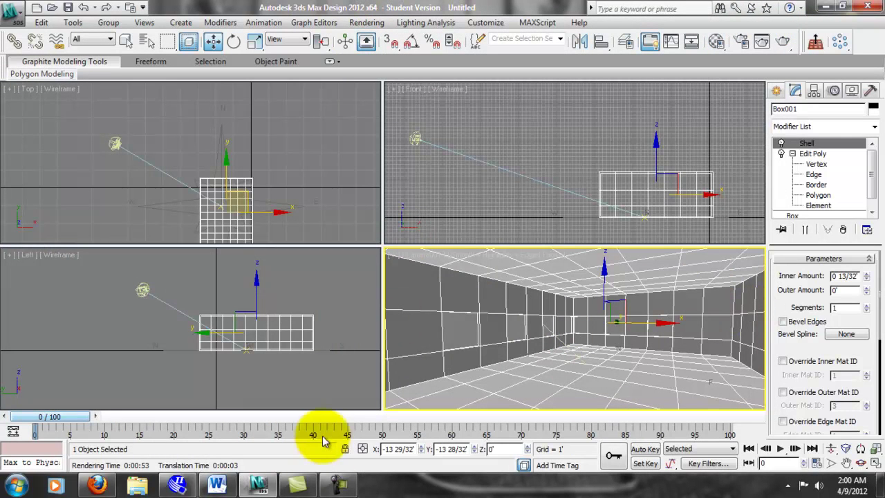
- Reopen the last rendered Camera001 frame, clone it, close the original window, and minimize the clone
{"action": "left_click", "coordinate": [761, 41]}
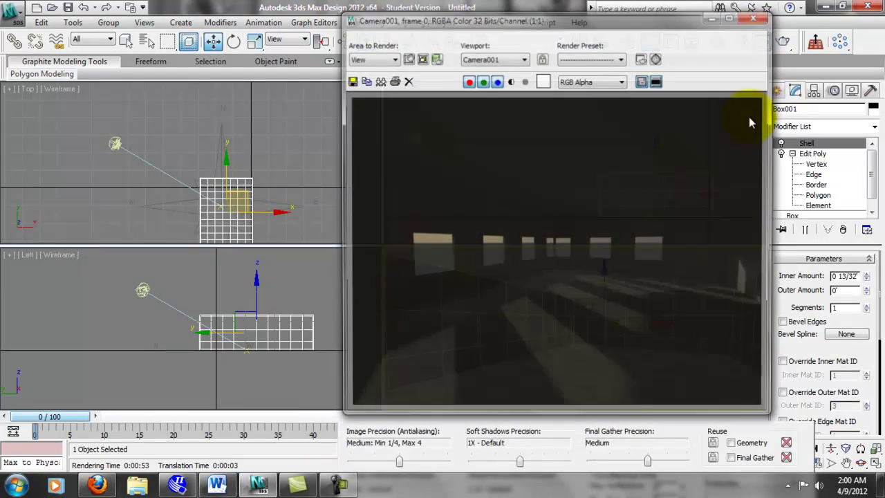
{"action": "left_click_drag", "start_coordinate": [551, 19], "coordinate": [430, 19]}
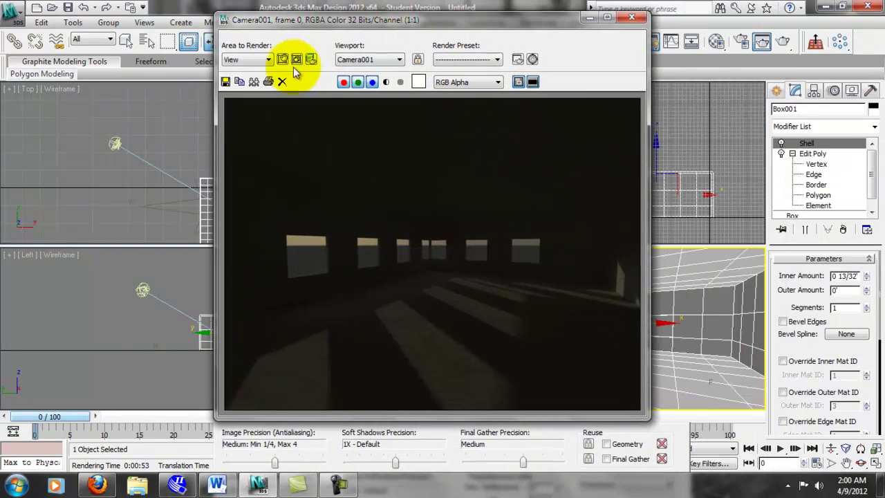
{"action": "left_click", "coordinate": [255, 82]}
{"action": "left_click_drag", "start_coordinate": [378, 92], "coordinate": [143, 45]}
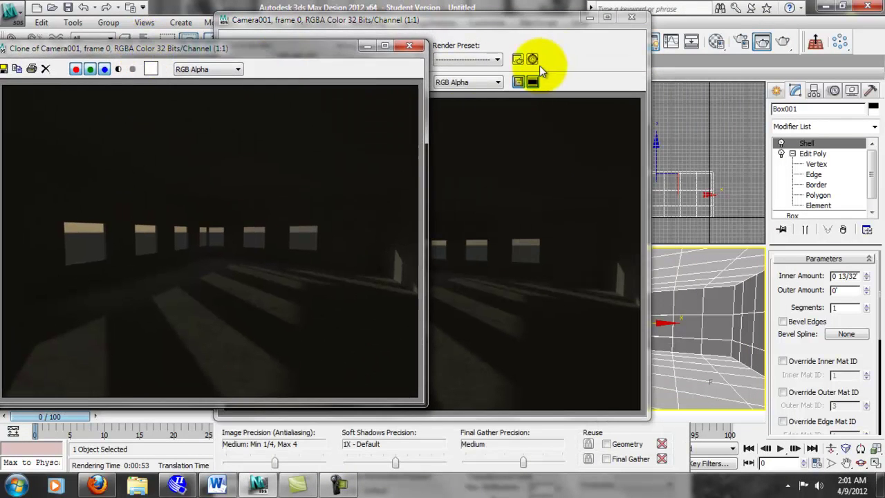
{"action": "left_click", "coordinate": [630, 18]}
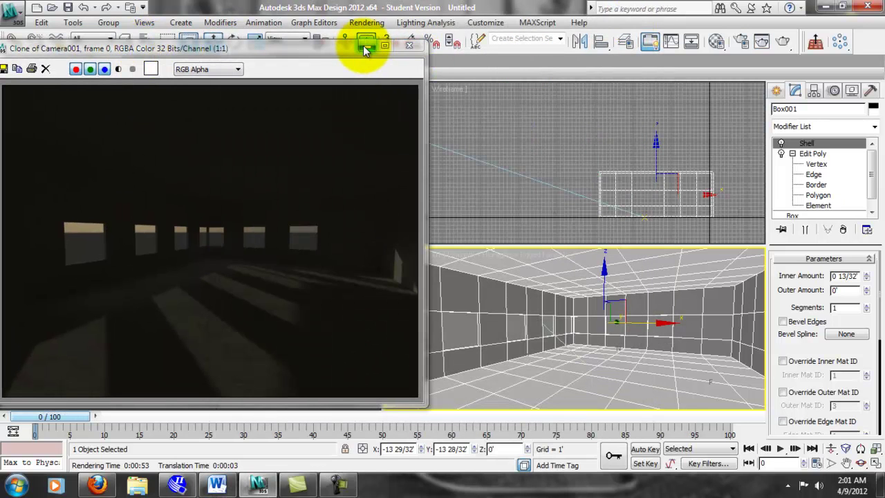
{"action": "left_click", "coordinate": [366, 46]}
- Select the daylight system in the Top view and set its mr Sky model to Haze Driven with a haze of 0.2
{"action": "right_click", "coordinate": [221, 197]}
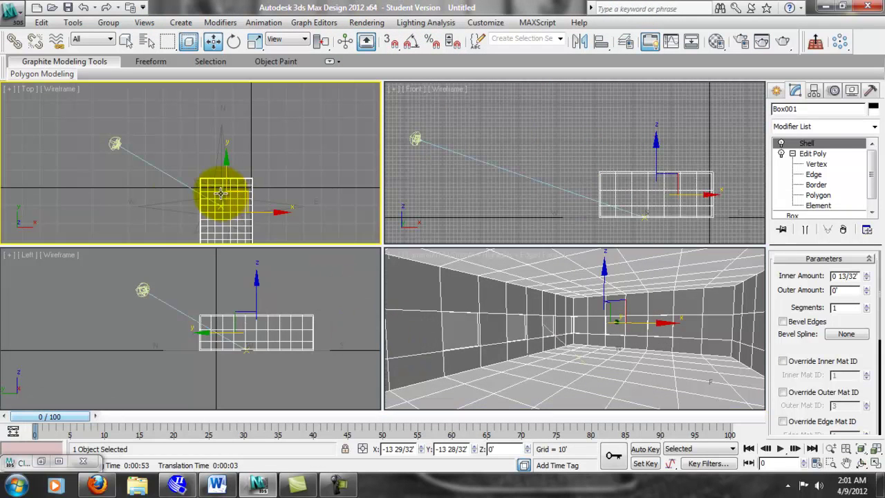
{"action": "left_click", "coordinate": [112, 151]}
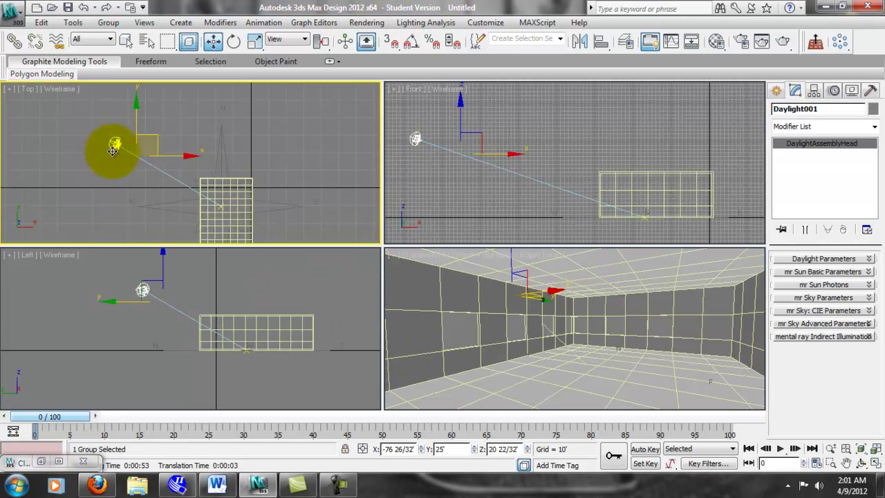
{"action": "left_click", "coordinate": [832, 311]}
{"action": "left_click", "coordinate": [829, 297]}
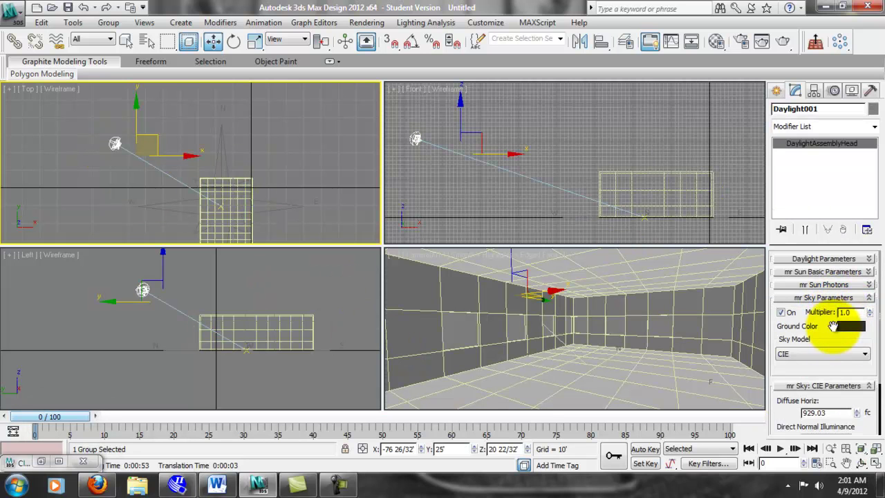
{"action": "left_click", "coordinate": [826, 354]}
{"action": "left_click", "coordinate": [822, 365]}
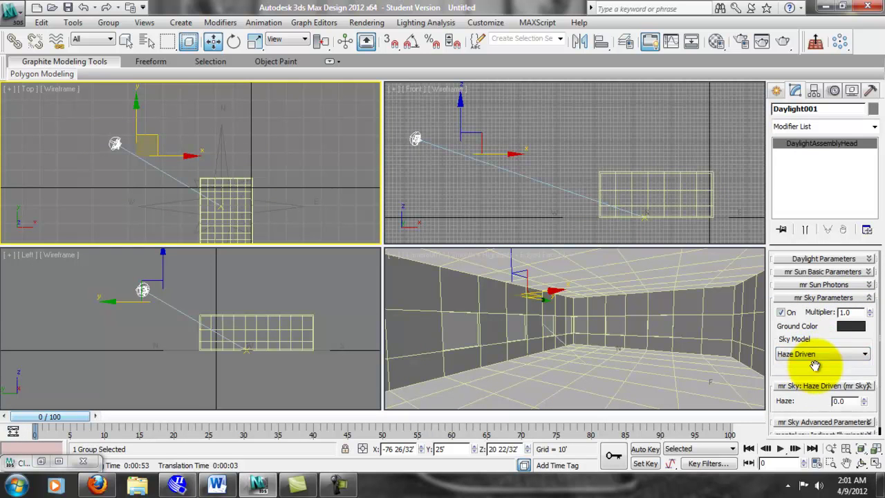
{"action": "double_click", "coordinate": [839, 392]}
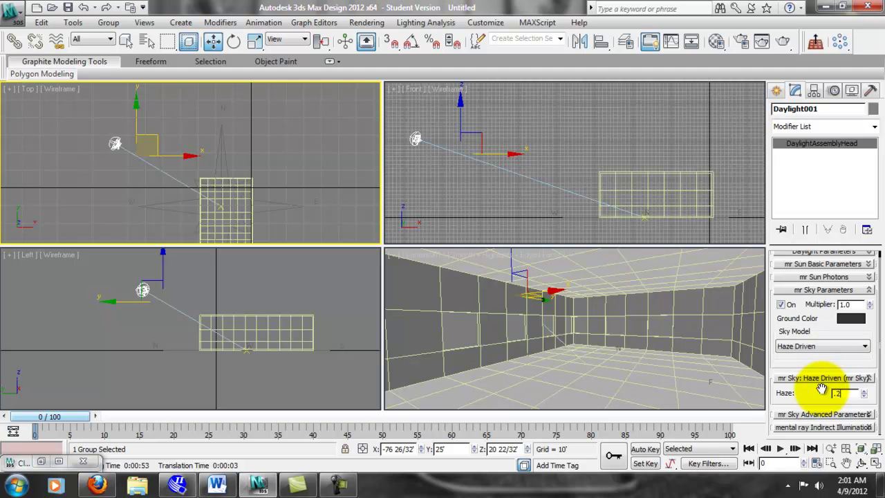
- Render the Camera001 view with the 0.2 haze sky, closing the mistaken Top view render
{"action": "left_click", "coordinate": [783, 42]}
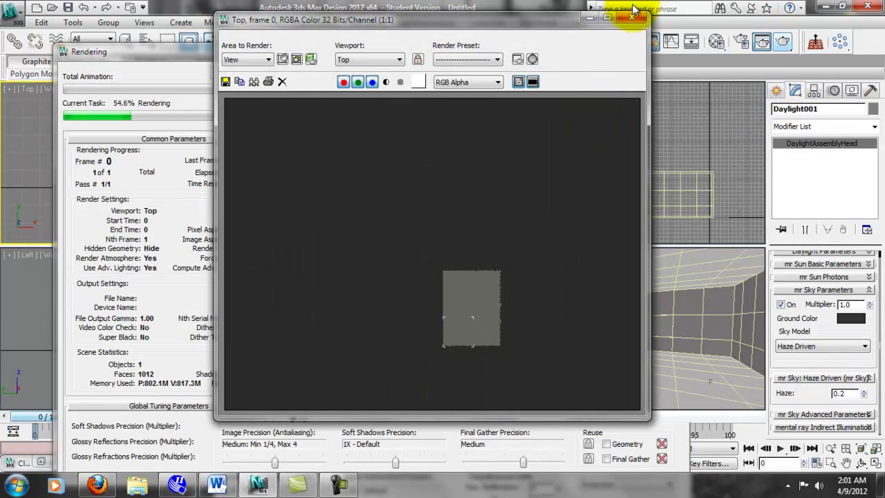
{"action": "left_click", "coordinate": [636, 17]}
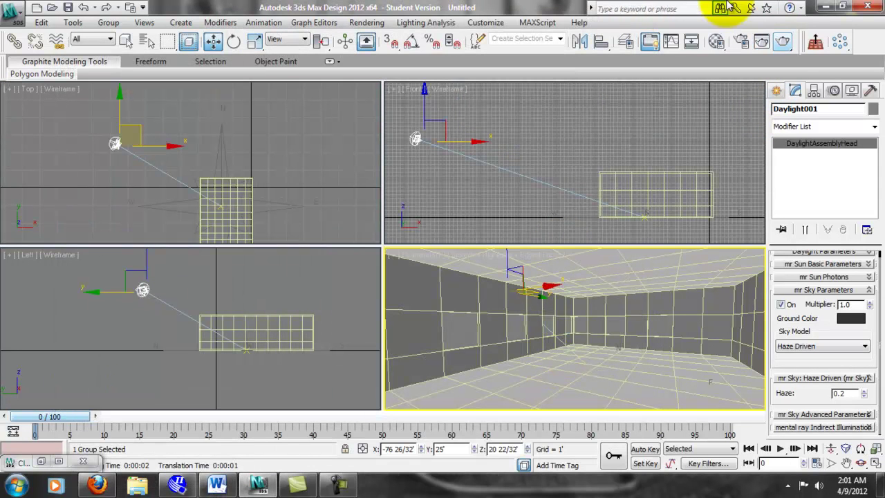
{"action": "left_click", "coordinate": [783, 41]}
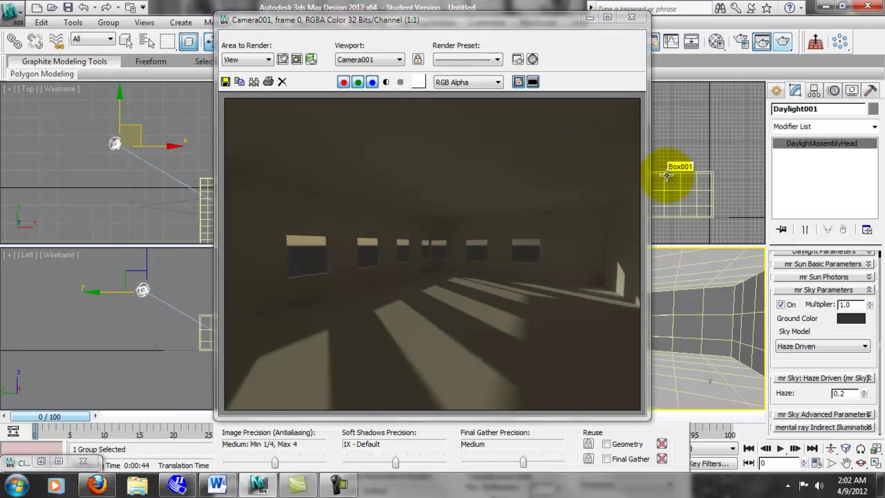
- Compare the new Camera001 render side by side with the earlier cloned render, and close the old clone
{"action": "left_click_drag", "start_coordinate": [342, 27], "coordinate": [525, 27]}
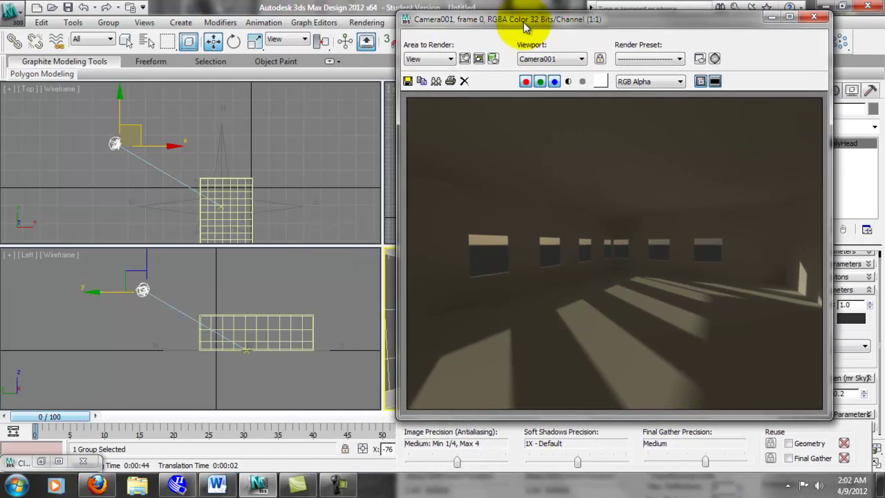
{"action": "left_click", "coordinate": [41, 461]}
{"action": "left_click_drag", "start_coordinate": [307, 44], "coordinate": [346, 39]}
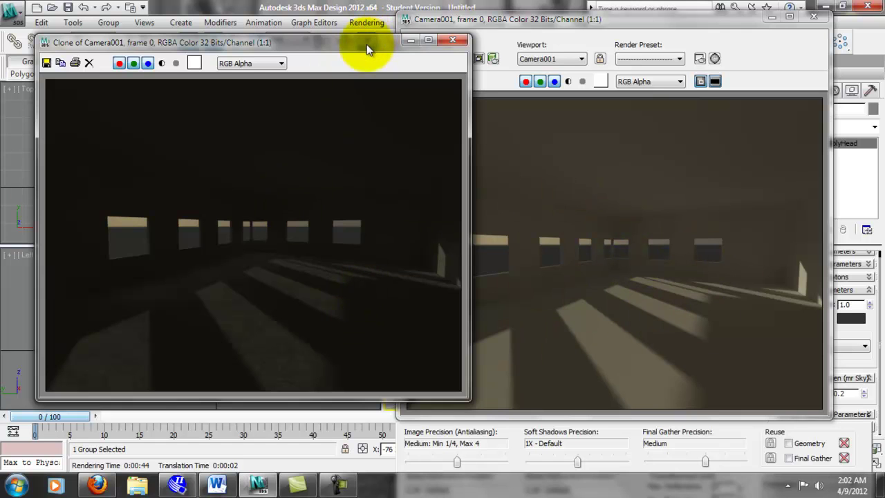
{"action": "left_click_drag", "start_coordinate": [368, 43], "coordinate": [339, 56]}
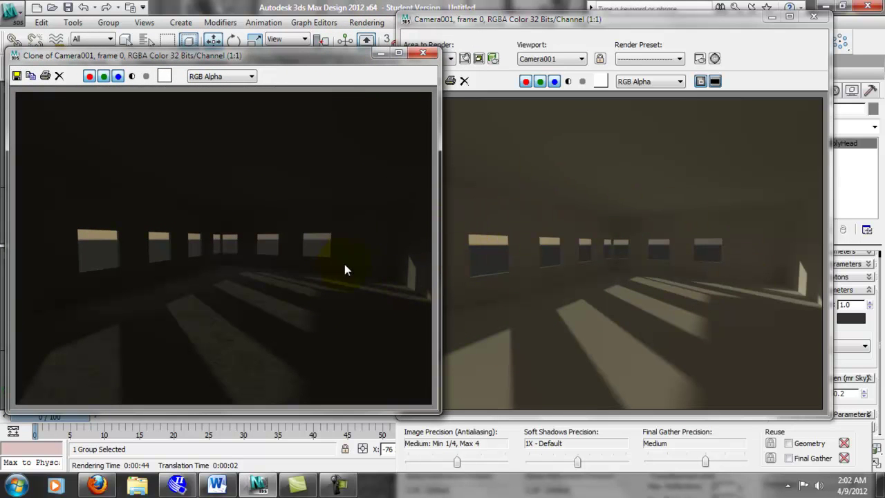
{"action": "left_click", "coordinate": [432, 54]}
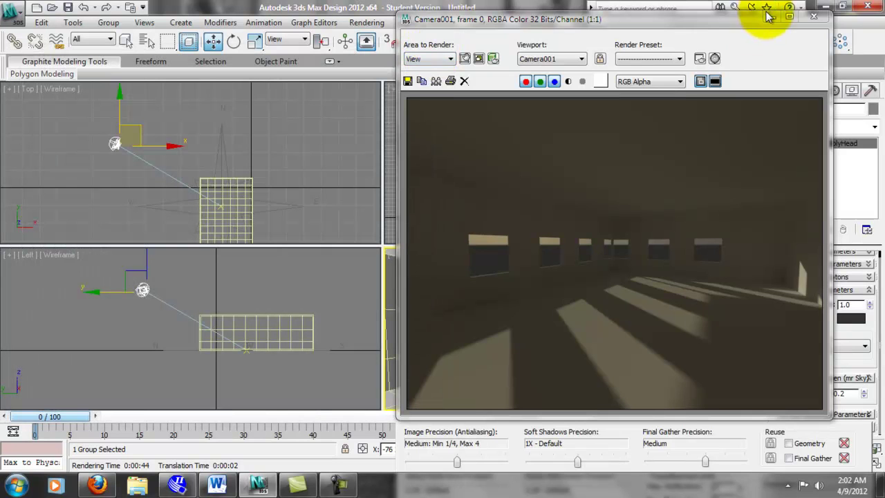
- Clone the new Camera001 render, move the clone aside, and close the original render window
{"action": "left_click", "coordinate": [435, 81]}
{"action": "left_click_drag", "start_coordinate": [486, 92], "coordinate": [330, 48]}
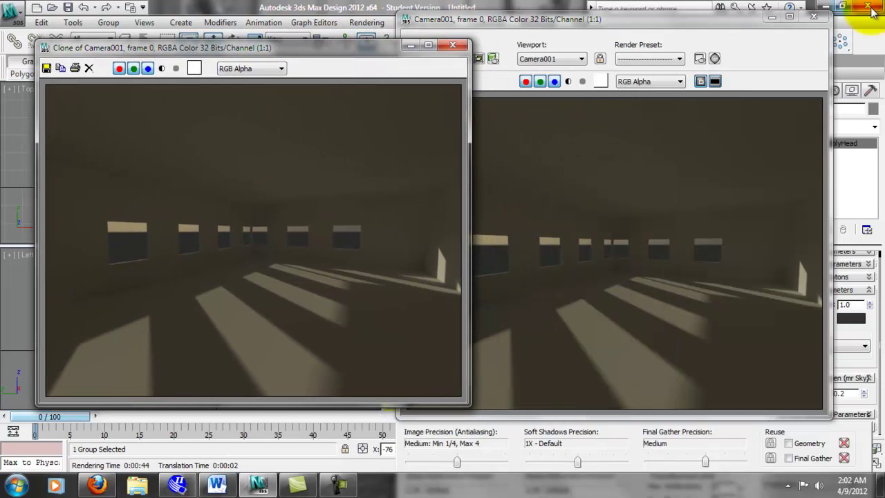
{"action": "left_click", "coordinate": [796, 42]}
{"action": "left_click", "coordinate": [815, 20]}
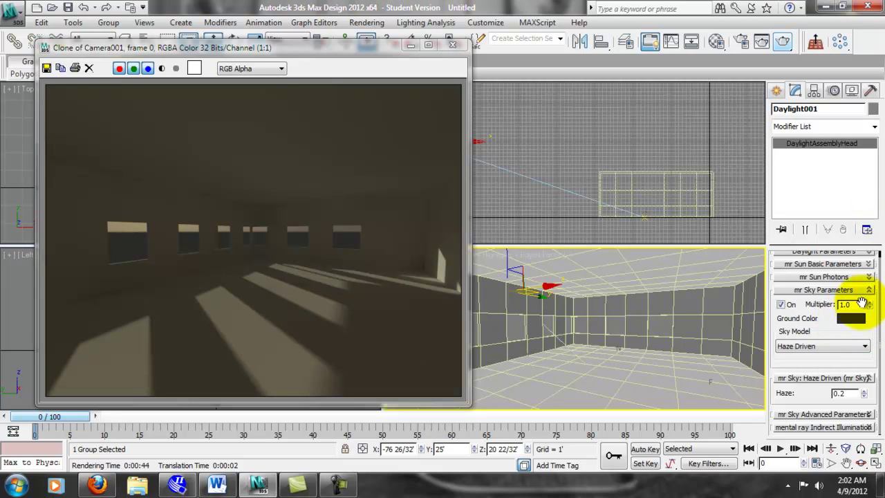
- Switch the mr Sky model to CIE and set both Diffuse Horizontal and Direct Normal Illuminance to 1800 fc
{"action": "left_click", "coordinate": [819, 345]}
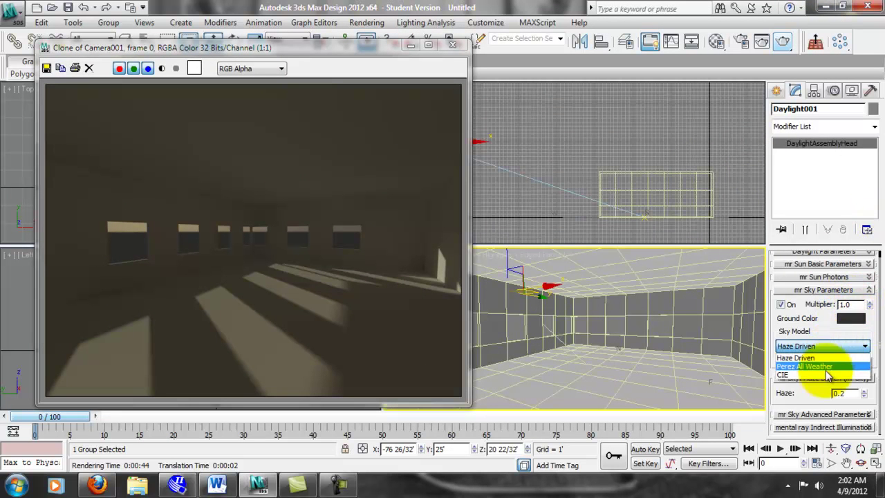
{"action": "left_click", "coordinate": [826, 376]}
{"action": "scroll", "coordinate": [837, 360], "scroll_direction": "down", "scroll_amount": 3}
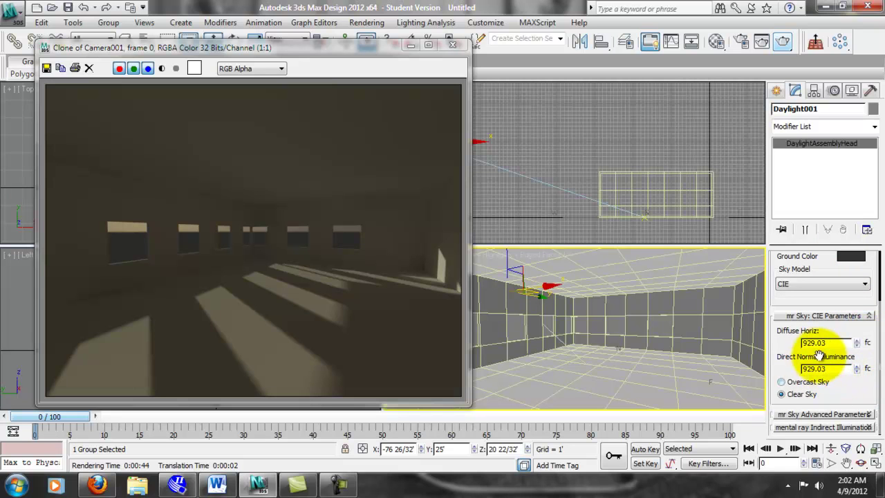
{"action": "double_click", "coordinate": [832, 344]}
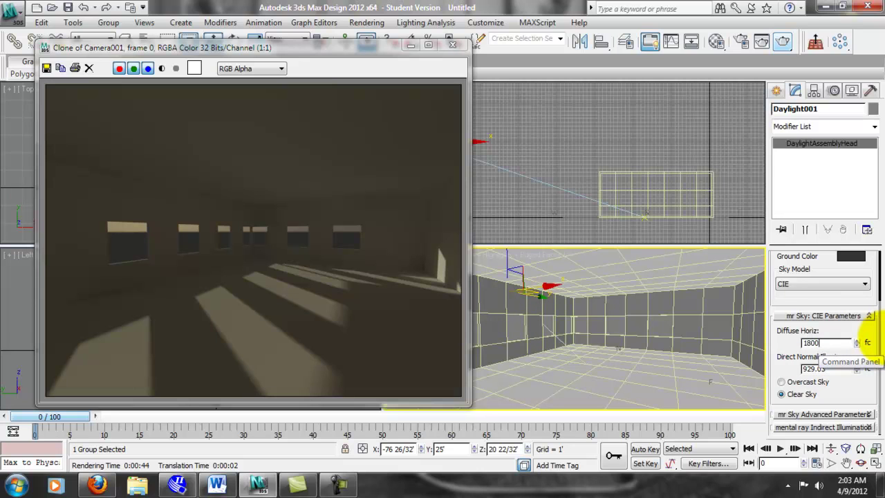
{"action": "left_click_drag", "start_coordinate": [837, 368], "coordinate": [738, 361]}
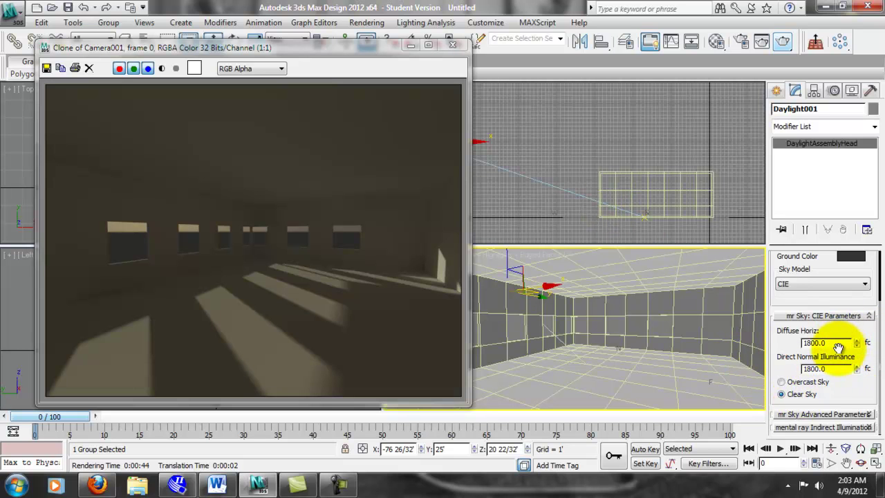
- Start a Camera001 test render with the CIE sky, stop it early, and close the render window
{"action": "left_click", "coordinate": [782, 42]}
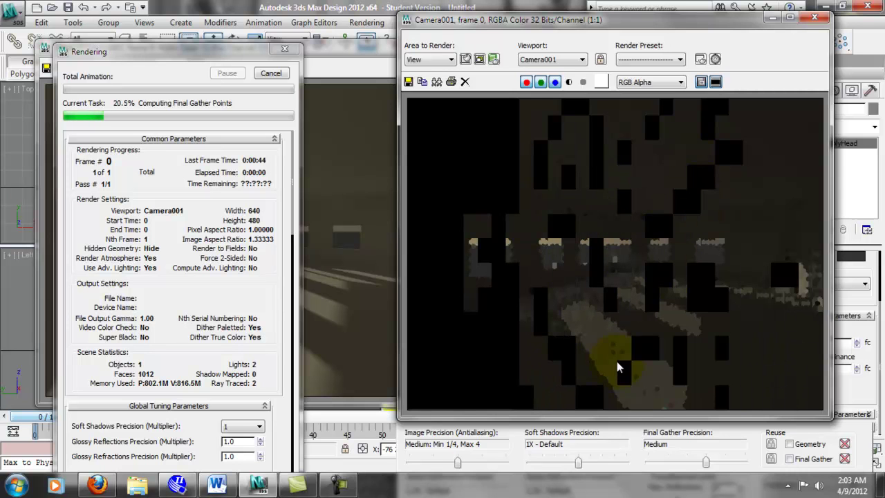
{"action": "mouse_move", "coordinate": [230, 56]}
{"action": "left_mouse_down"}
{"action": "mouse_move", "coordinate": [129, 76]}
{"action": "mouse_move", "coordinate": [206, 392]}
{"action": "mouse_move", "coordinate": [229, 127]}
{"action": "left_mouse_up"}
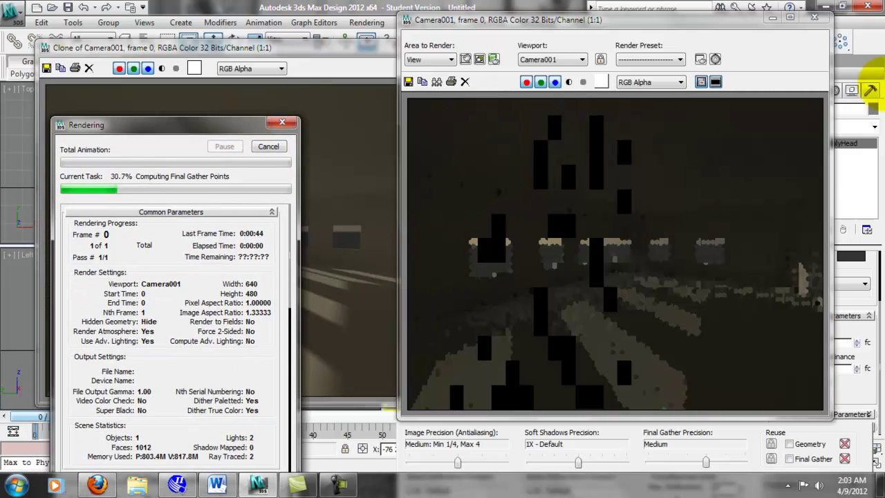
{"action": "left_click", "coordinate": [807, 19]}
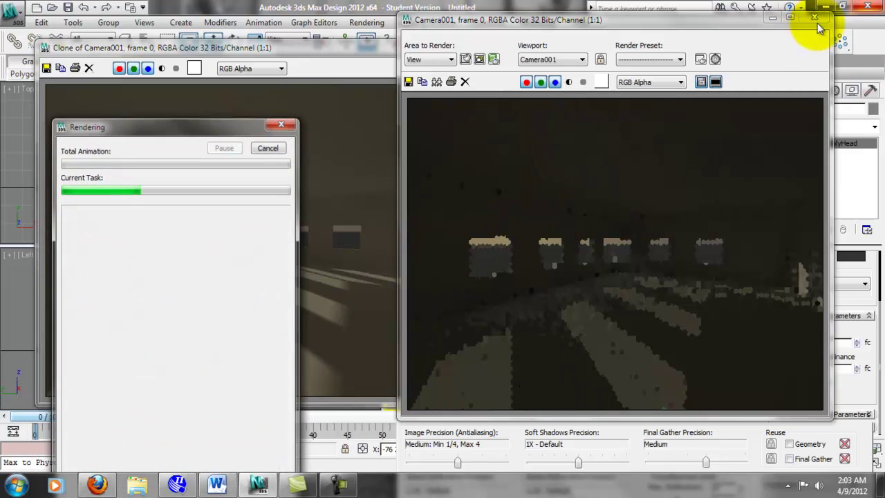
{"action": "left_click", "coordinate": [816, 21]}
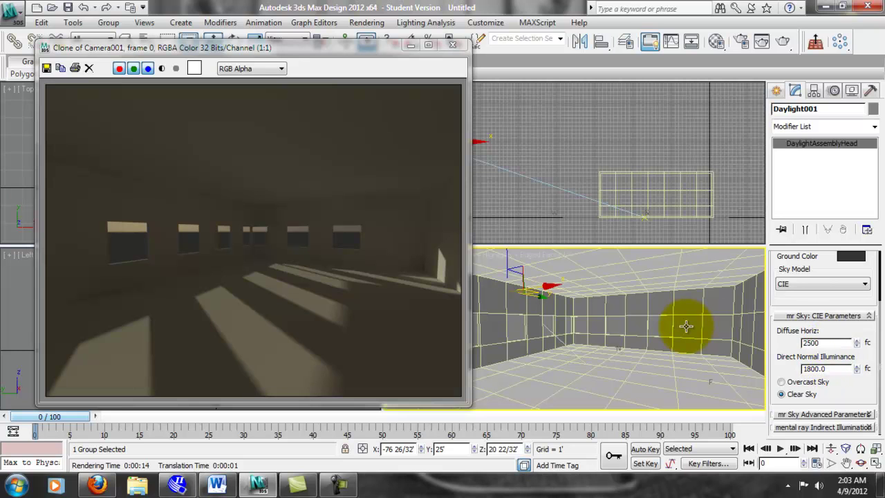
- Set both CIE illuminance values to 2500 fc, start another Camera001 render, cancel it, and close its window
{"action": "left_click", "coordinate": [819, 343]}
{"action": "double_click", "coordinate": [843, 368]}
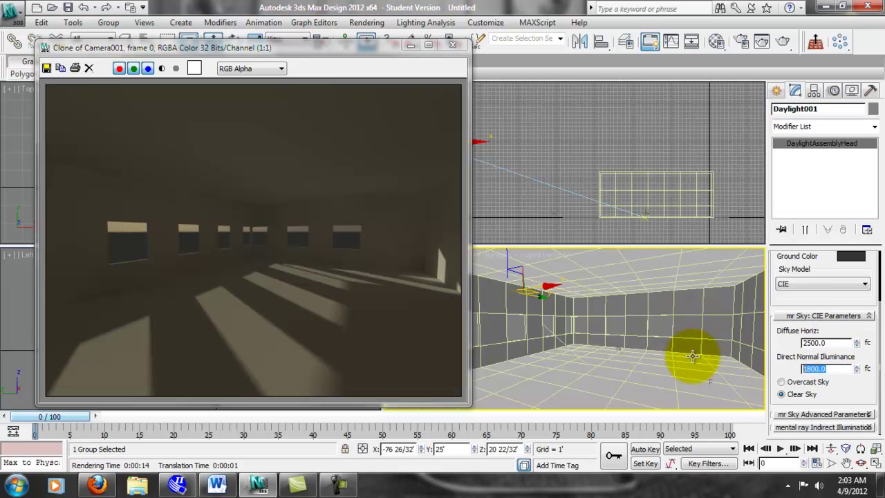
{"action": "left_click", "coordinate": [782, 40]}
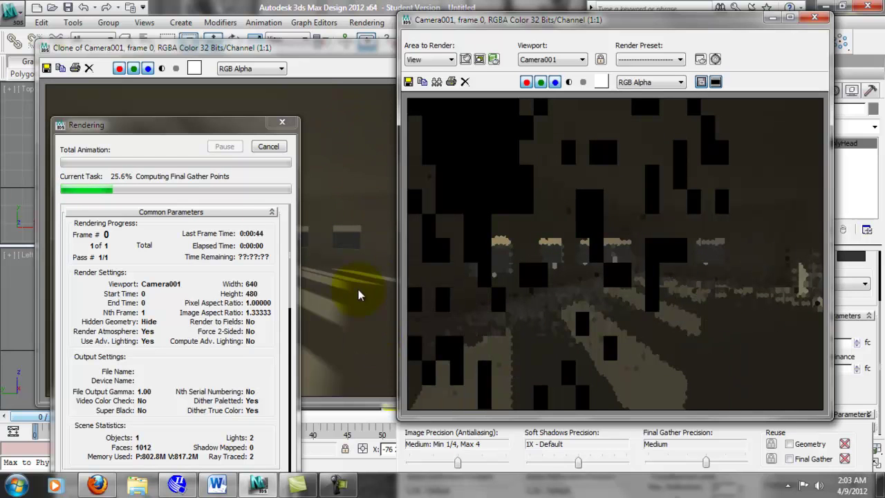
{"action": "key", "text": "Escape"}
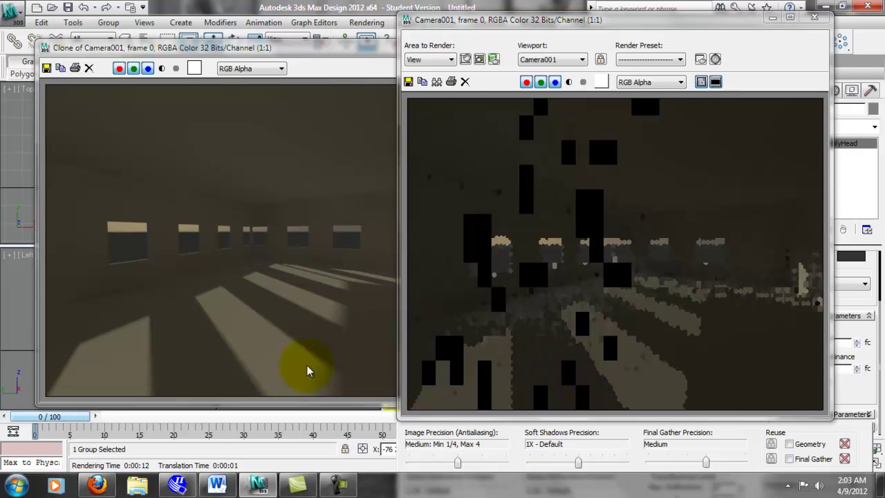
{"action": "left_click", "coordinate": [814, 16]}
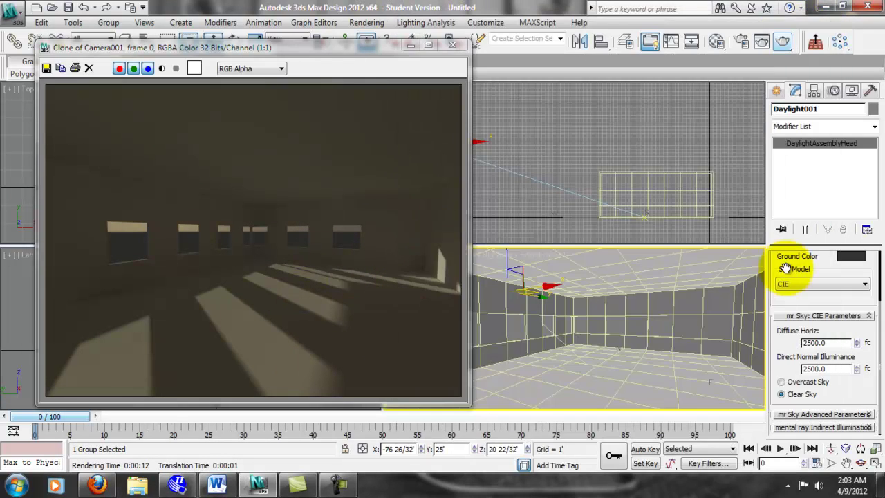
- Set the mr Sky model to Haze Driven with a haze of 0.15, and minimize the cloned render
{"action": "left_click", "coordinate": [829, 284]}
{"action": "left_click", "coordinate": [826, 293]}
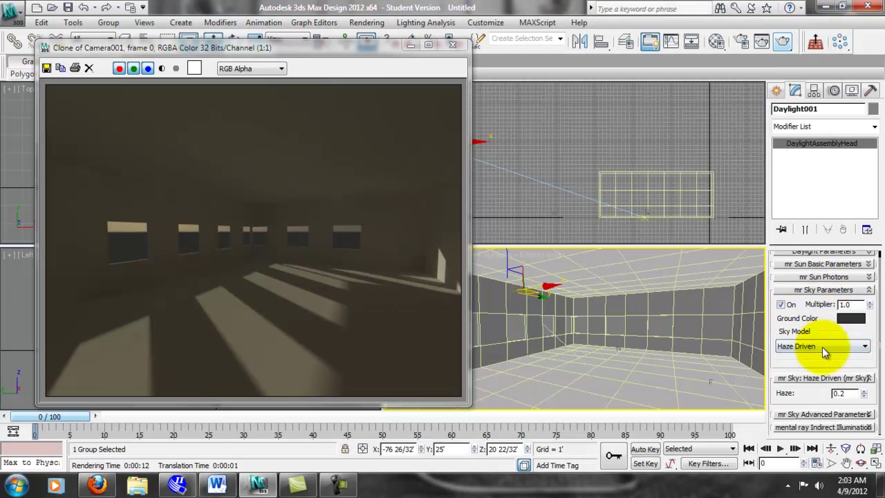
{"action": "left_click", "coordinate": [847, 393]}
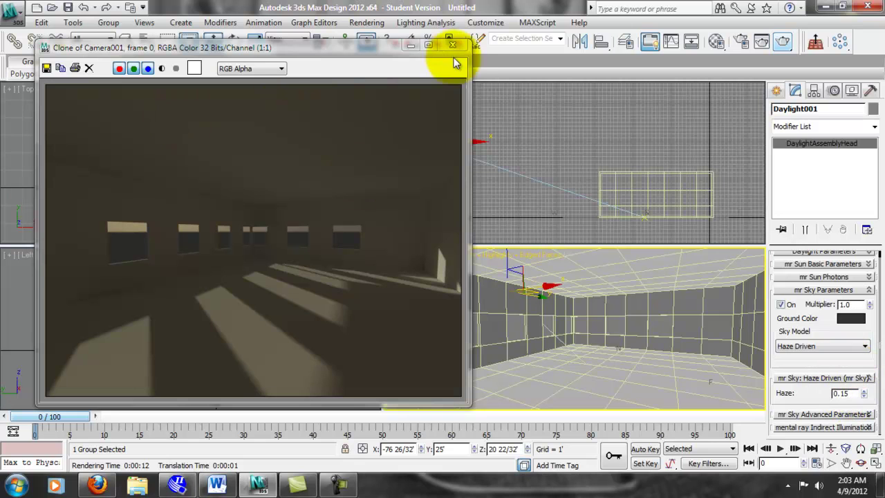
{"action": "left_click", "coordinate": [411, 46]}
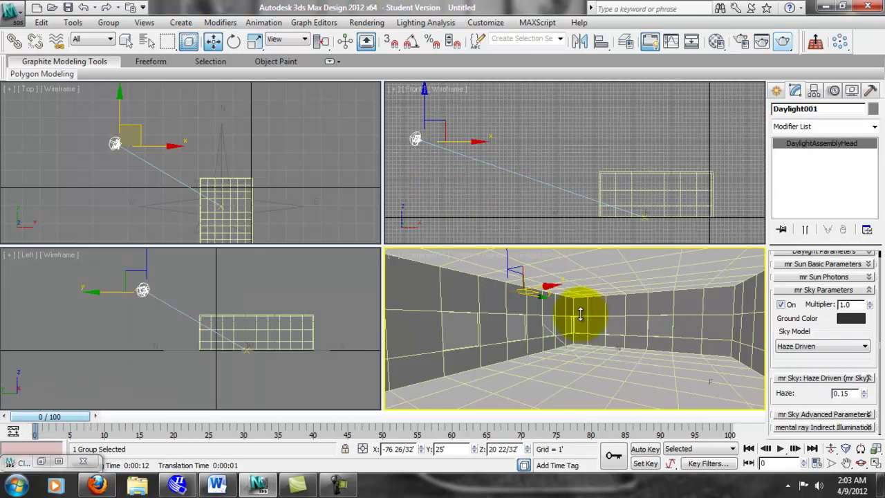
- Deselect the daylight system and examine the room and sun layout in the Front and Top views
{"action": "left_click", "coordinate": [507, 207]}
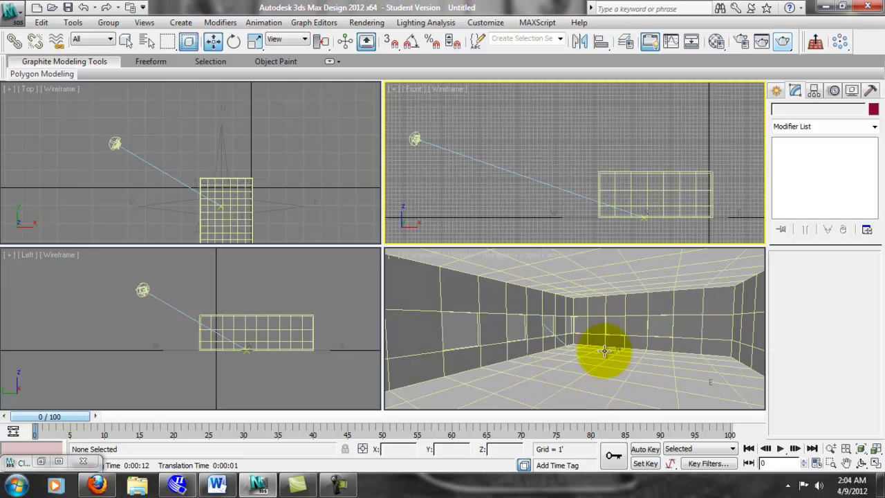
{"action": "middle_click_drag", "start_coordinate": [626, 165], "coordinate": [641, 143]}
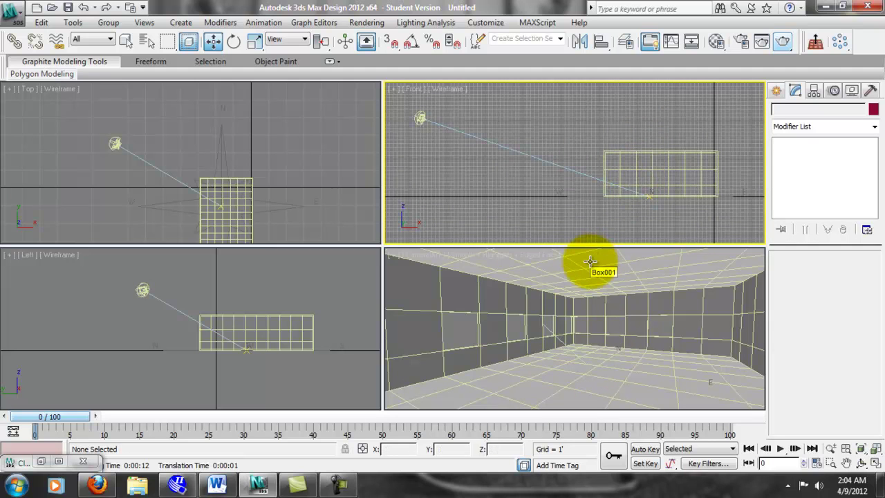
{"action": "middle_click_drag", "start_coordinate": [327, 194], "coordinate": [318, 148]}
{"action": "scroll", "coordinate": [300, 148], "scroll_direction": "up", "scroll_amount": 3}
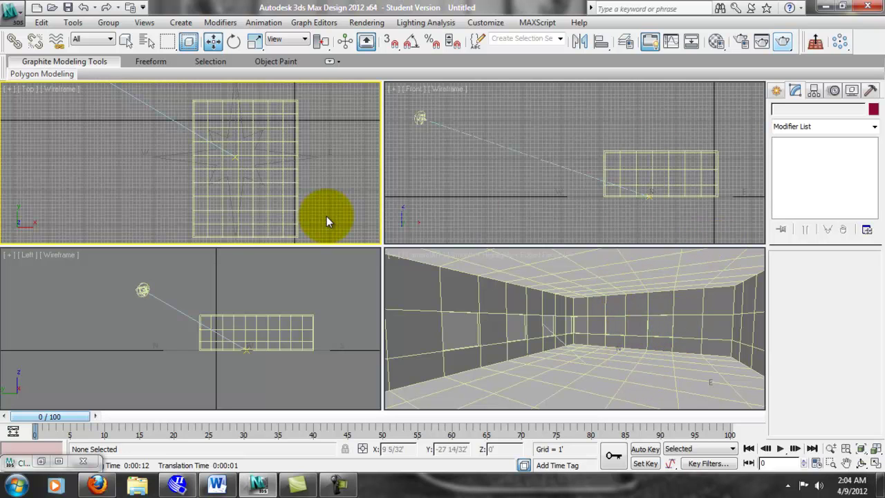
{"action": "scroll", "coordinate": [328, 215], "scroll_direction": "down", "scroll_amount": 3}
{"action": "scroll", "coordinate": [318, 172], "scroll_direction": "up", "scroll_amount": 1}
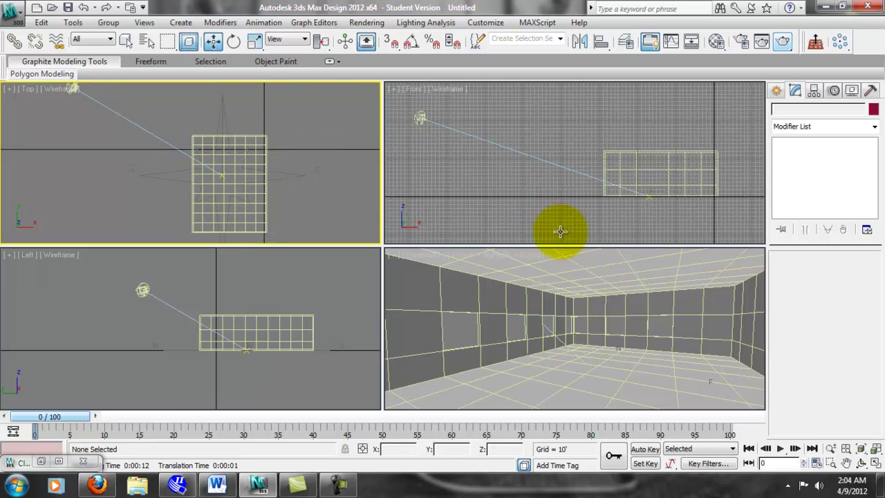
{"action": "left_click", "coordinate": [551, 199]}
{"action": "left_click", "coordinate": [322, 162]}
{"action": "scroll", "coordinate": [319, 163], "scroll_direction": "down", "scroll_amount": 2}
{"action": "middle_click_drag", "start_coordinate": [320, 161], "coordinate": [280, 157]}
{"action": "scroll", "coordinate": [319, 164], "scroll_direction": "down", "scroll_amount": 2}
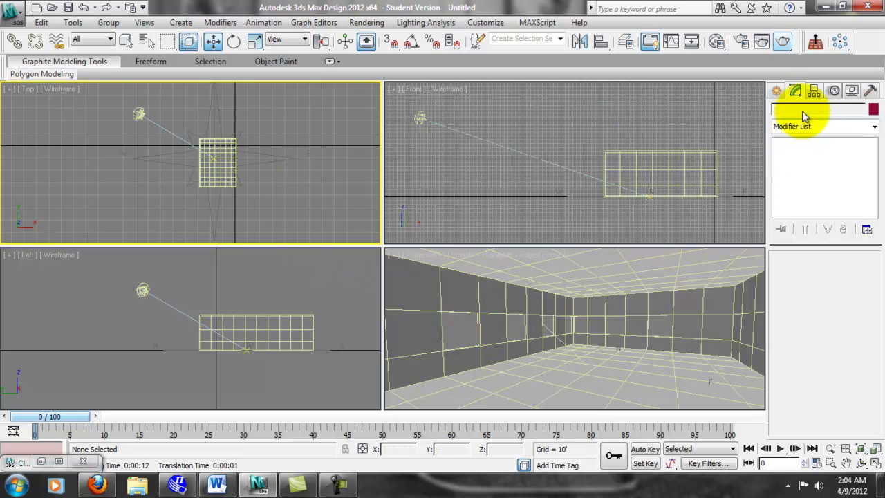
- Create a photometric mr Sky Portal over the end window opening in the Left view, about 4 6/32' long and 3 21/32' wide
{"action": "left_click", "coordinate": [776, 91]}
{"action": "left_click", "coordinate": [813, 111]}
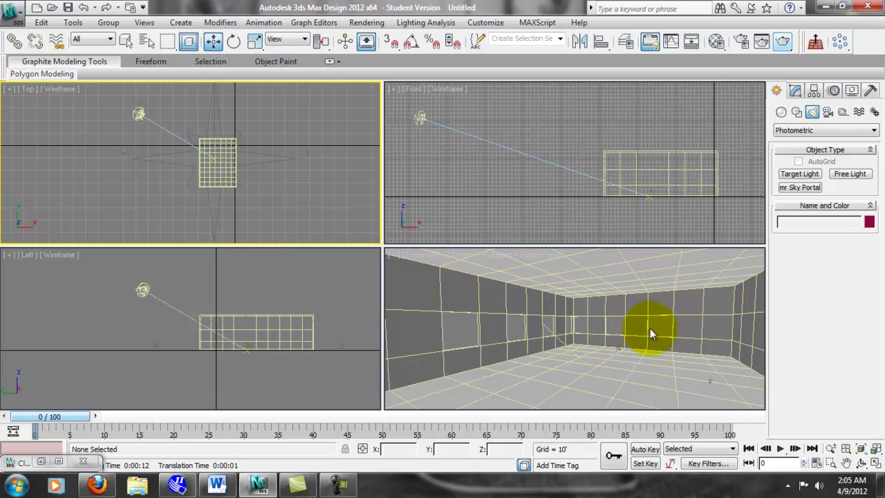
{"action": "left_click", "coordinate": [800, 187]}
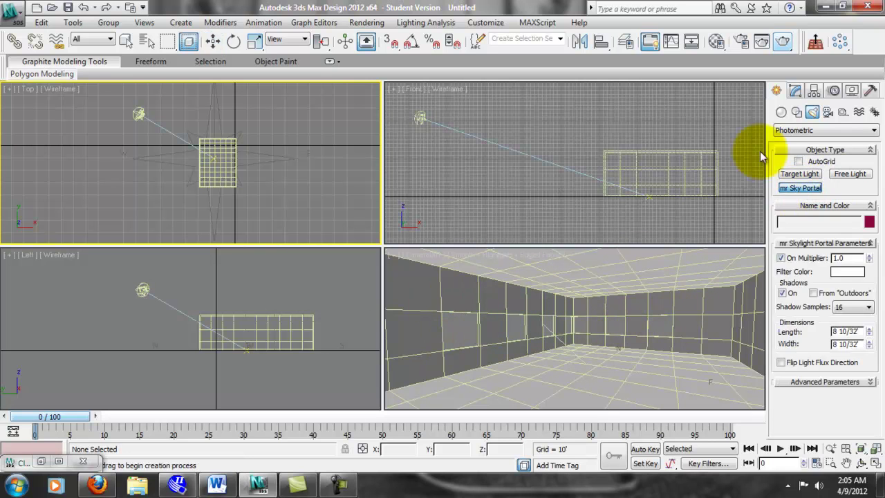
{"action": "middle_click_drag", "start_coordinate": [677, 210], "coordinate": [562, 166]}
{"action": "scroll", "coordinate": [616, 211], "scroll_direction": "up", "scroll_amount": 3}
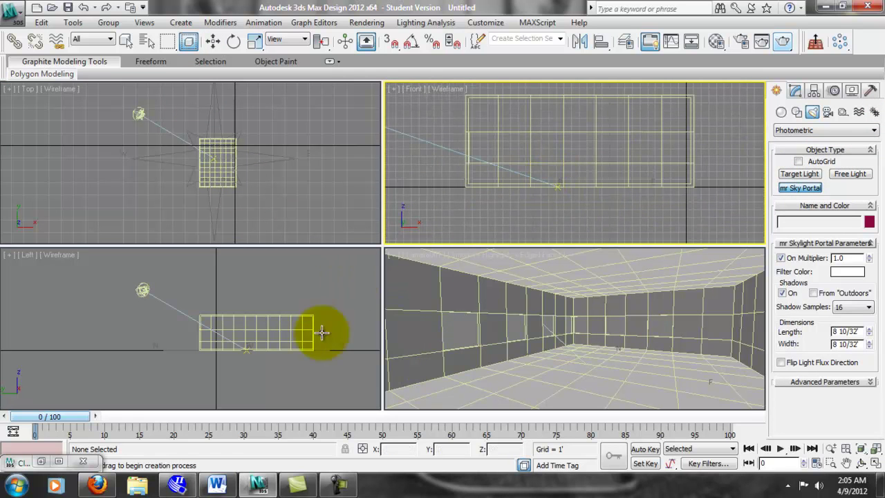
{"action": "middle_click_drag", "start_coordinate": [298, 350], "coordinate": [295, 353]}
{"action": "scroll", "coordinate": [295, 352], "scroll_direction": "up", "scroll_amount": 3}
{"action": "scroll", "coordinate": [137, 304], "scroll_direction": "up", "scroll_amount": 4}
{"action": "middle_click_drag", "start_coordinate": [163, 376], "coordinate": [191, 337]}
{"action": "scroll", "coordinate": [101, 324], "scroll_direction": "up", "scroll_amount": 2}
{"action": "scroll", "coordinate": [165, 318], "scroll_direction": "down", "scroll_amount": 4}
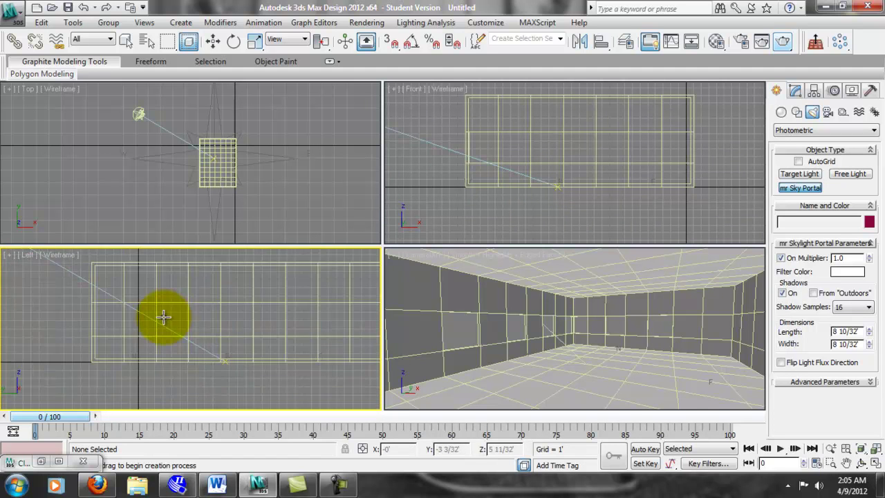
{"action": "scroll", "coordinate": [119, 319], "scroll_direction": "up", "scroll_amount": 4}
{"action": "middle_click_drag", "start_coordinate": [70, 324], "coordinate": [229, 316]}
{"action": "scroll", "coordinate": [196, 318], "scroll_direction": "up", "scroll_amount": 2}
{"action": "middle_click_drag", "start_coordinate": [247, 282], "coordinate": [255, 307]}
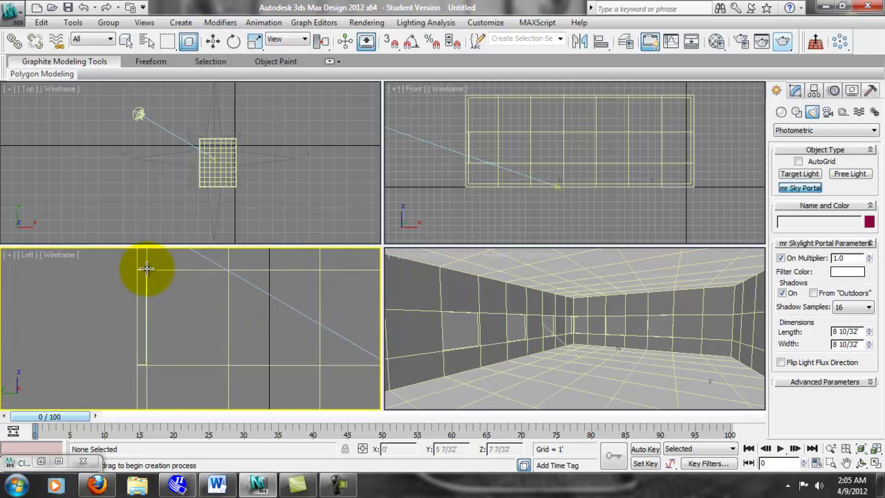
{"action": "left_click_drag", "start_coordinate": [145, 269], "coordinate": [233, 372]}
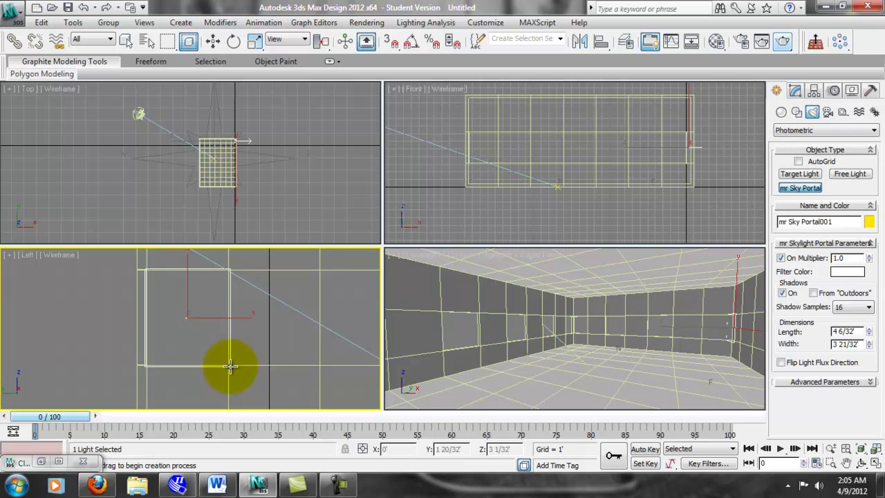
- Move the sky portal along X onto the outer face of the opposite window wall, at about X -28 29/32'
{"action": "scroll", "coordinate": [222, 149], "scroll_direction": "up", "scroll_amount": 3}
{"action": "mouse_move", "coordinate": [307, 144]}
{"action": "middle_mouse_down"}
{"action": "mouse_move", "coordinate": [291, 158]}
{"action": "mouse_move", "coordinate": [322, 173]}
{"action": "mouse_move", "coordinate": [299, 171]}
{"action": "mouse_move", "coordinate": [311, 181]}
{"action": "mouse_move", "coordinate": [292, 147]}
{"action": "middle_mouse_up"}
{"action": "scroll", "coordinate": [292, 159], "scroll_direction": "up", "scroll_amount": 2}
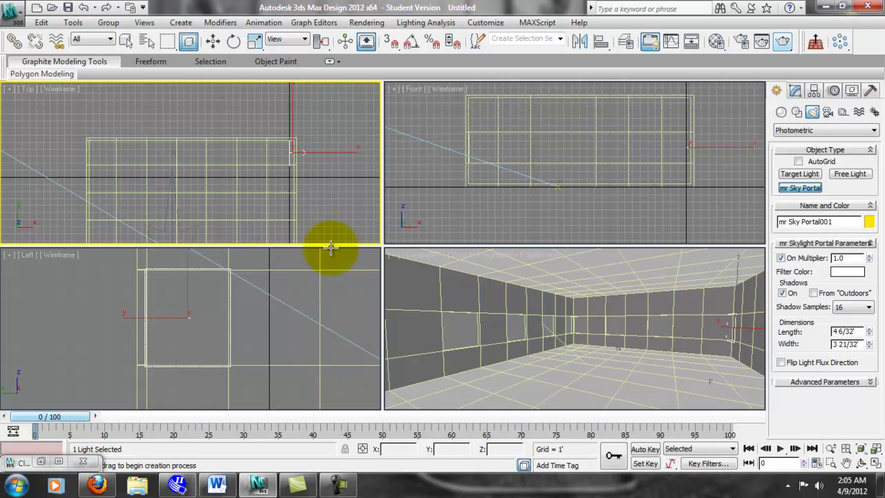
{"action": "left_click", "coordinate": [213, 41]}
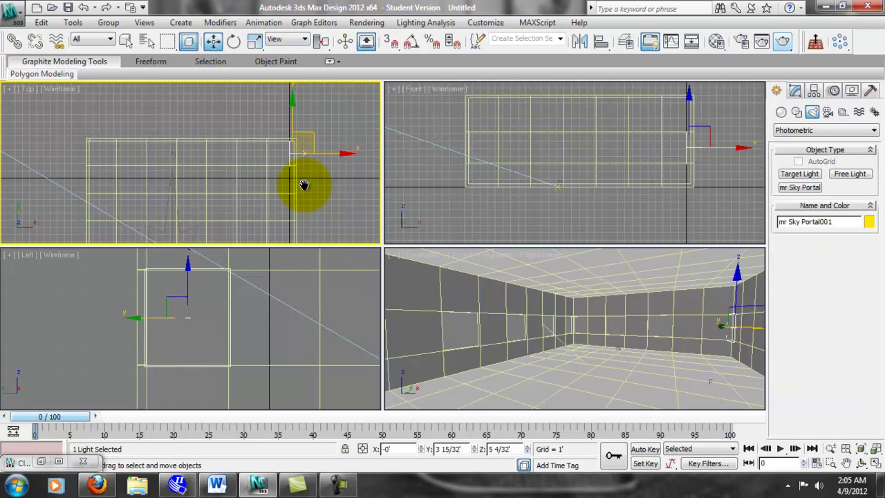
{"action": "left_click_drag", "start_coordinate": [345, 152], "coordinate": [165, 150]}
{"action": "middle_click_drag", "start_coordinate": [165, 150], "coordinate": [309, 163]}
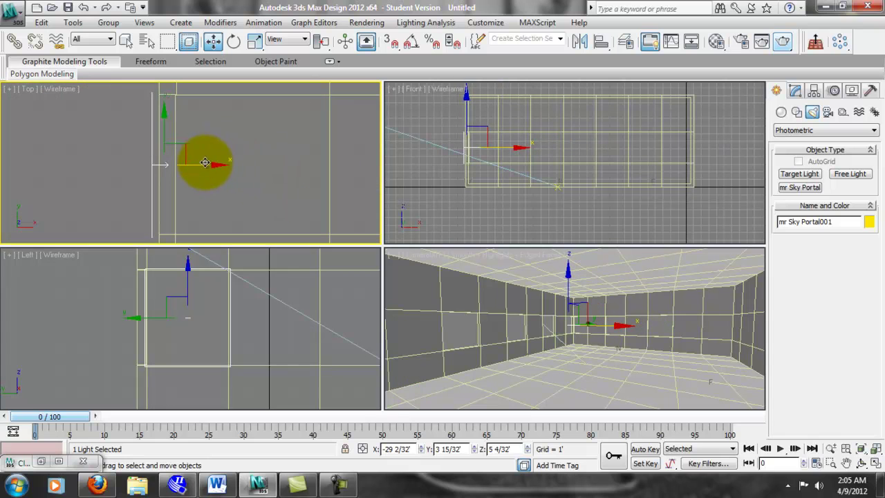
{"action": "left_click_drag", "start_coordinate": [216, 164], "coordinate": [220, 163]}
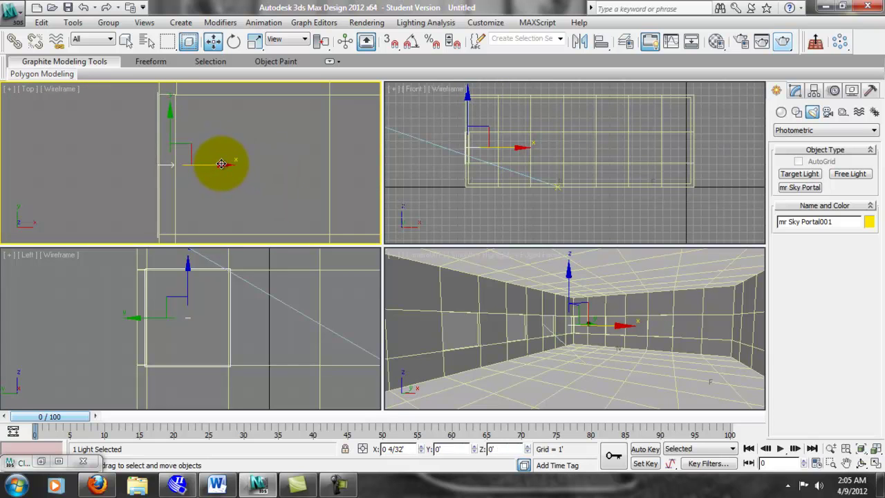
{"action": "middle_click_drag", "start_coordinate": [167, 120], "coordinate": [166, 133]}
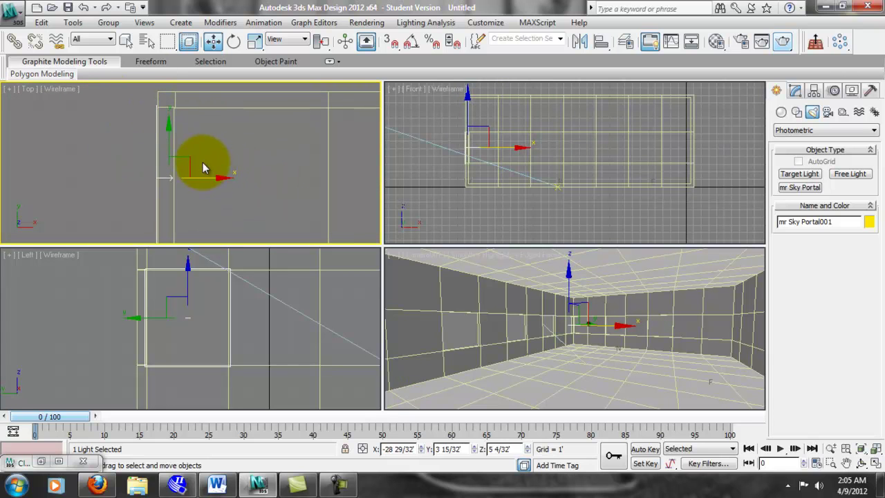
- Examine how the sky portal lines up with its wall opening in the Top view, enlarging that view to full size
{"action": "scroll", "coordinate": [202, 164], "scroll_direction": "down", "scroll_amount": 2}
{"action": "scroll", "coordinate": [197, 184], "scroll_direction": "down", "scroll_amount": 2}
{"action": "scroll", "coordinate": [207, 173], "scroll_direction": "up", "scroll_amount": 1}
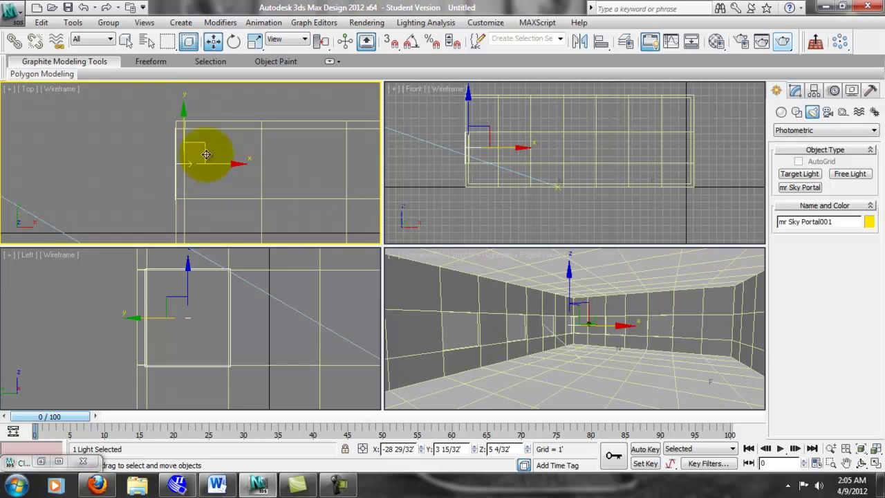
{"action": "scroll", "coordinate": [173, 149], "scroll_direction": "up", "scroll_amount": 1}
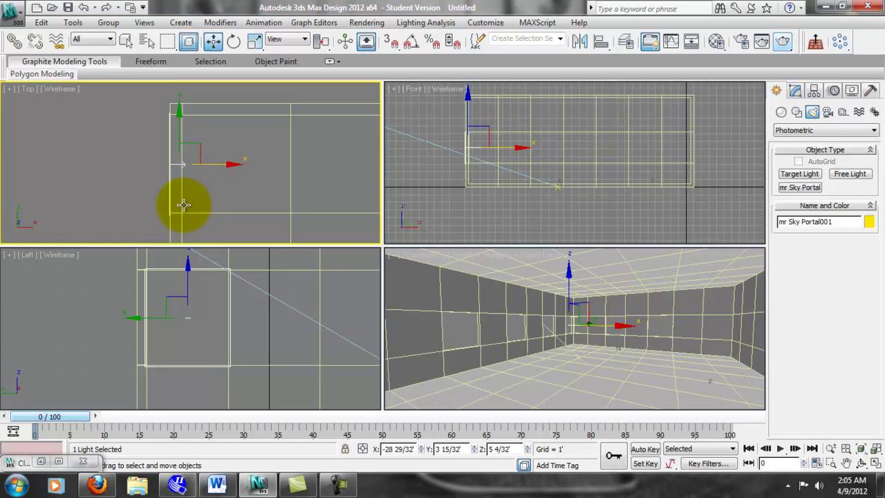
{"action": "scroll", "coordinate": [181, 209], "scroll_direction": "down", "scroll_amount": 3}
{"action": "mouse_move", "coordinate": [218, 210]}
{"action": "middle_mouse_down"}
{"action": "mouse_move", "coordinate": [233, 173]}
{"action": "mouse_move", "coordinate": [208, 197]}
{"action": "middle_mouse_up"}
{"action": "scroll", "coordinate": [239, 166], "scroll_direction": "up", "scroll_amount": 2}
{"action": "scroll", "coordinate": [204, 163], "scroll_direction": "down", "scroll_amount": 2}
{"action": "middle_click_drag", "start_coordinate": [204, 163], "coordinate": [211, 143]}
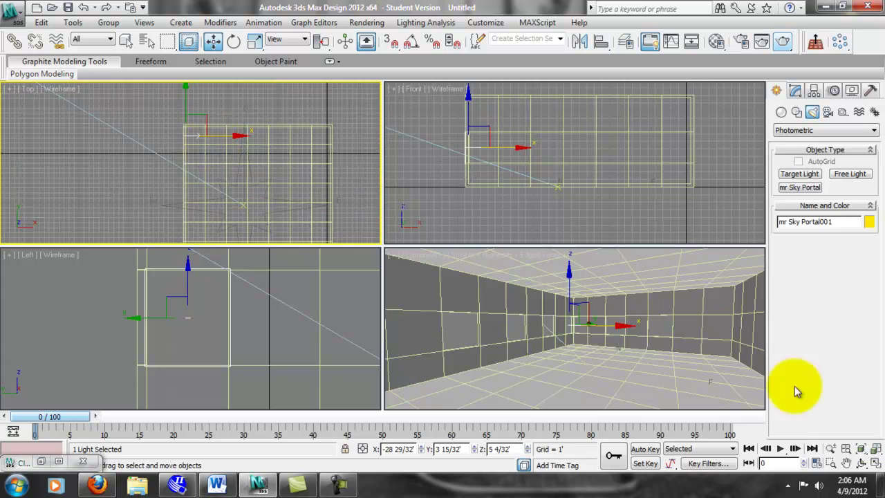
{"action": "left_click", "coordinate": [876, 463]}
{"action": "middle_click_drag", "start_coordinate": [430, 263], "coordinate": [367, 139]}
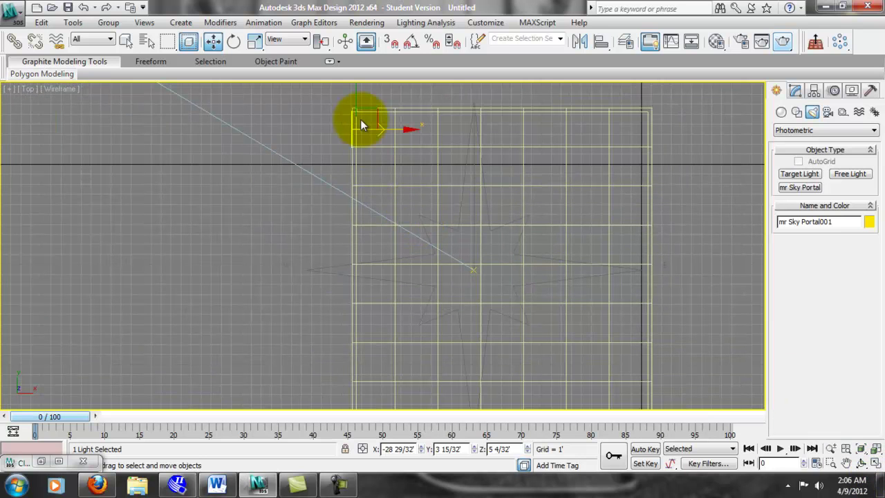
- Try hiding the Lights category in the display settings
{"action": "left_click", "coordinate": [833, 91]}
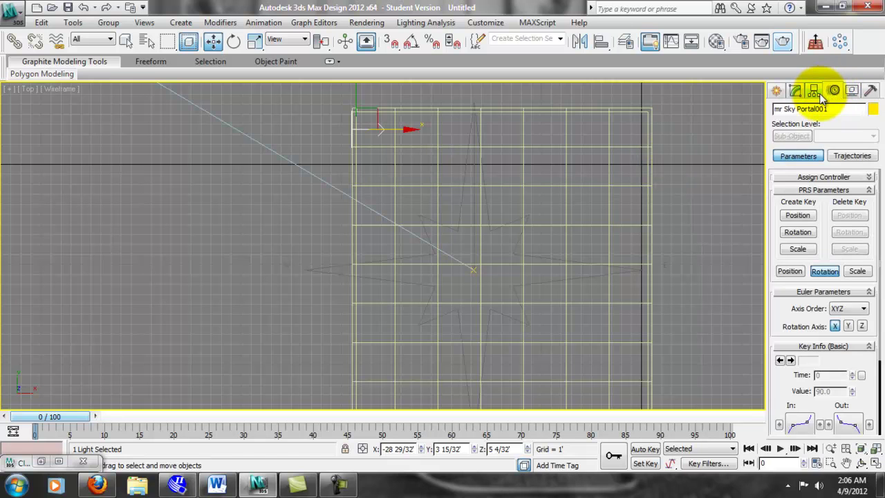
{"action": "left_click", "coordinate": [795, 91]}
{"action": "left_click", "coordinate": [814, 90]}
{"action": "left_click", "coordinate": [834, 91]}
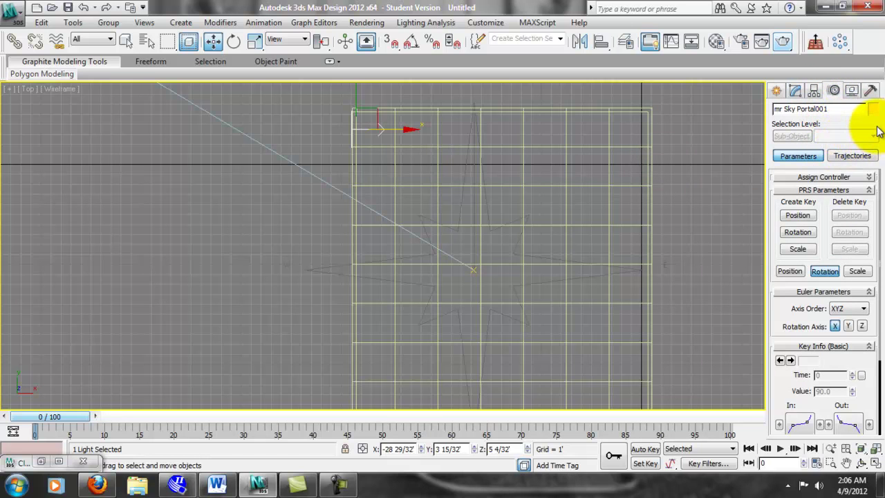
{"action": "left_click", "coordinate": [852, 91]}
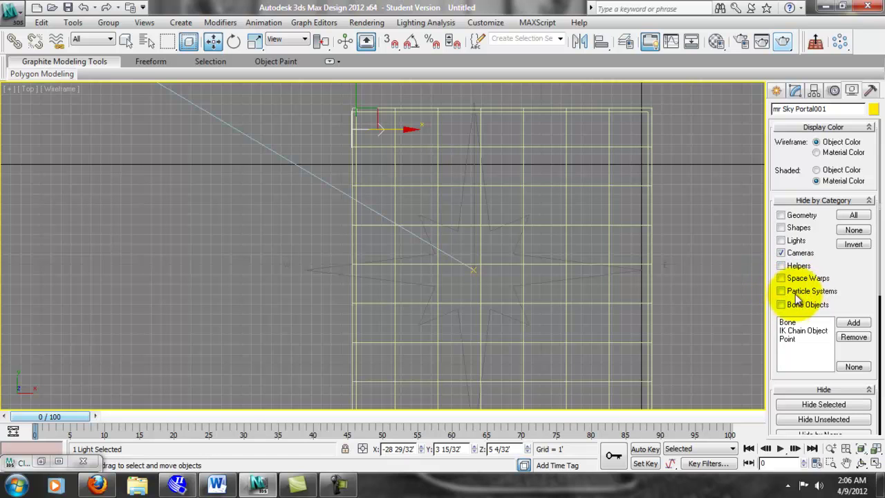
{"action": "left_click", "coordinate": [782, 241]}
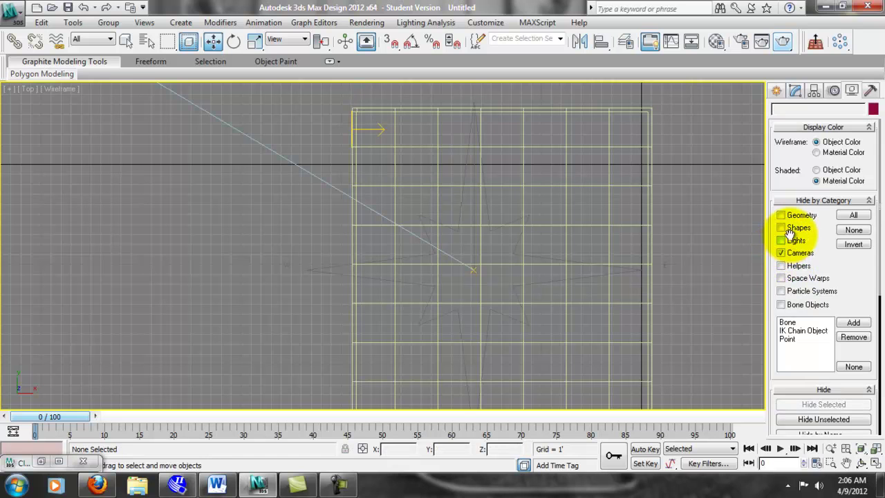
{"action": "scroll", "coordinate": [834, 247], "scroll_direction": "down", "scroll_amount": 2}
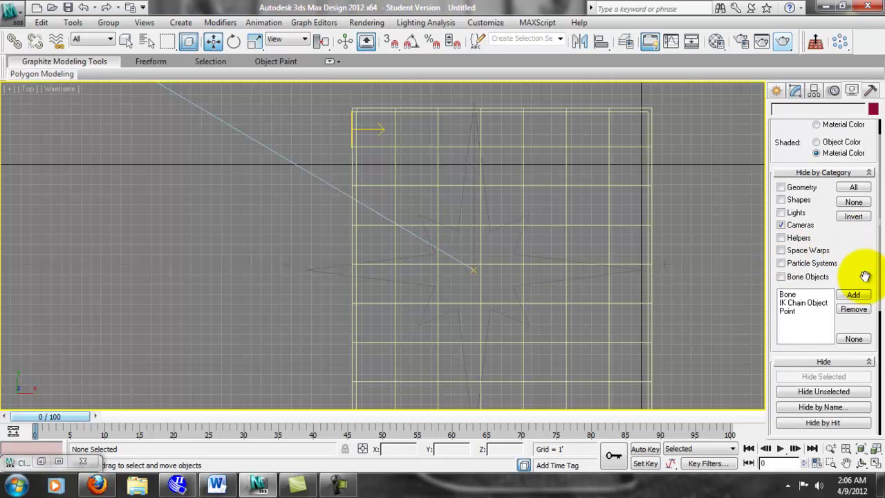
{"action": "left_click_drag", "start_coordinate": [865, 274], "coordinate": [860, 302]}
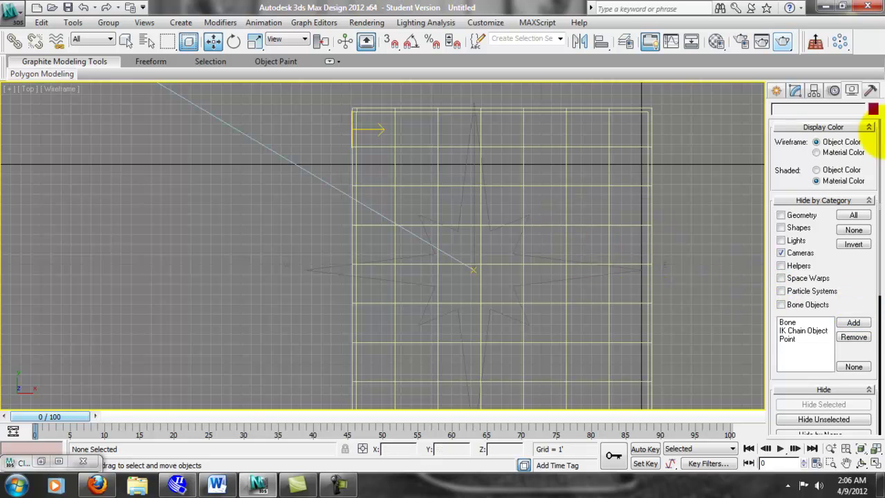
{"action": "middle_click_drag", "start_coordinate": [563, 159], "coordinate": [562, 162]}
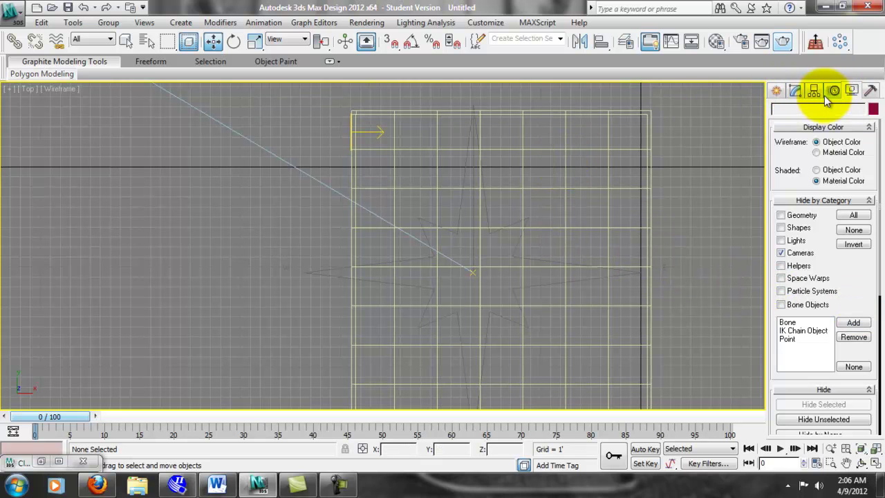
- Clone the sky portal along Y in the Top view as a single instance, at about Y -7 31/32'
{"action": "left_click", "coordinate": [795, 91]}
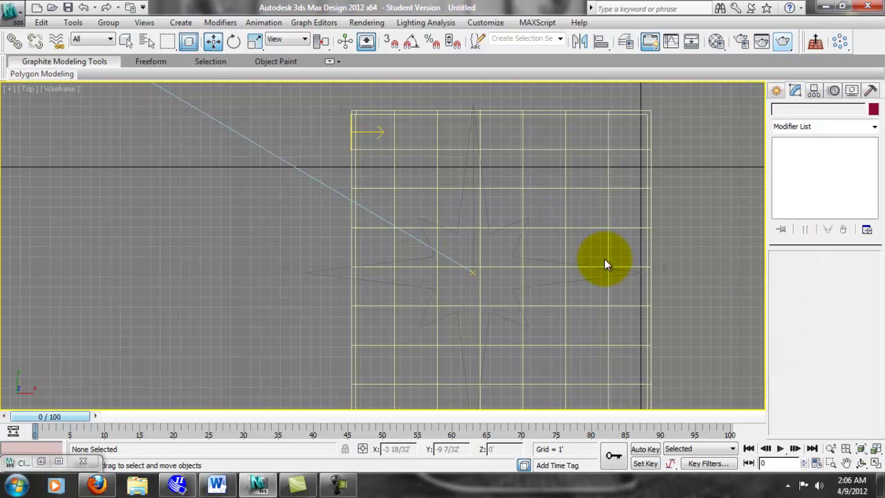
{"action": "middle_click_drag", "start_coordinate": [422, 182], "coordinate": [403, 228]}
{"action": "scroll", "coordinate": [403, 228], "scroll_direction": "up", "scroll_amount": 3}
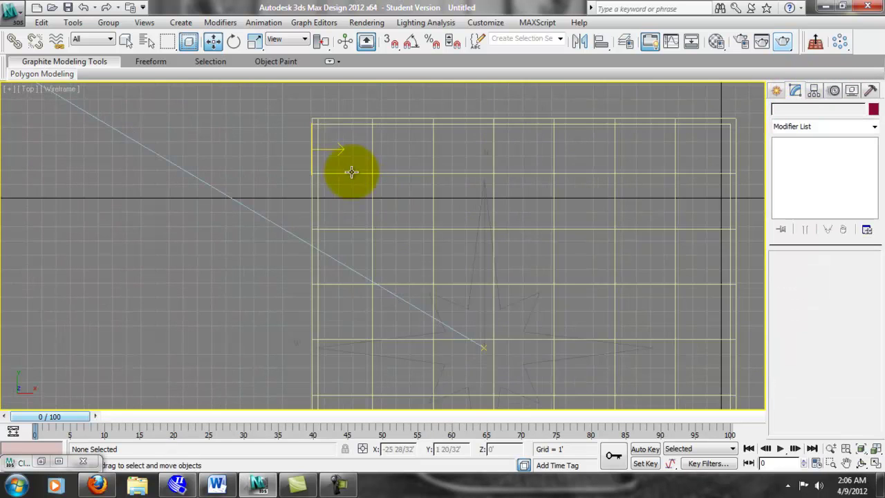
{"action": "left_click", "coordinate": [336, 149]}
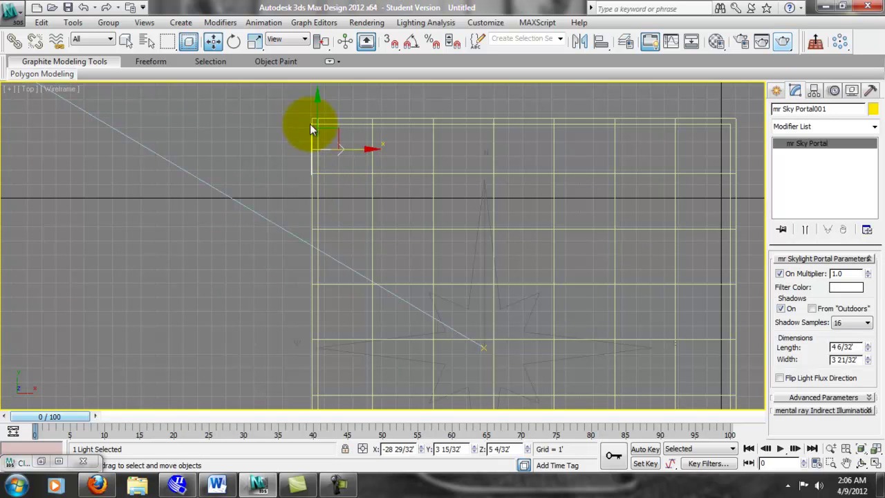
{"action": "left_click_drag", "start_coordinate": [317, 97], "coordinate": [373, 260], "text": "shift"}
{"action": "left_click", "coordinate": [374, 202]}
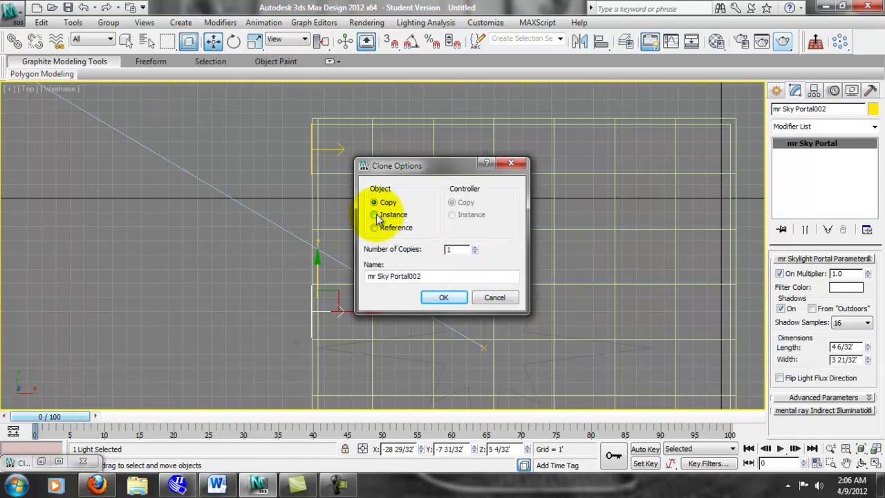
{"action": "left_click", "coordinate": [374, 215]}
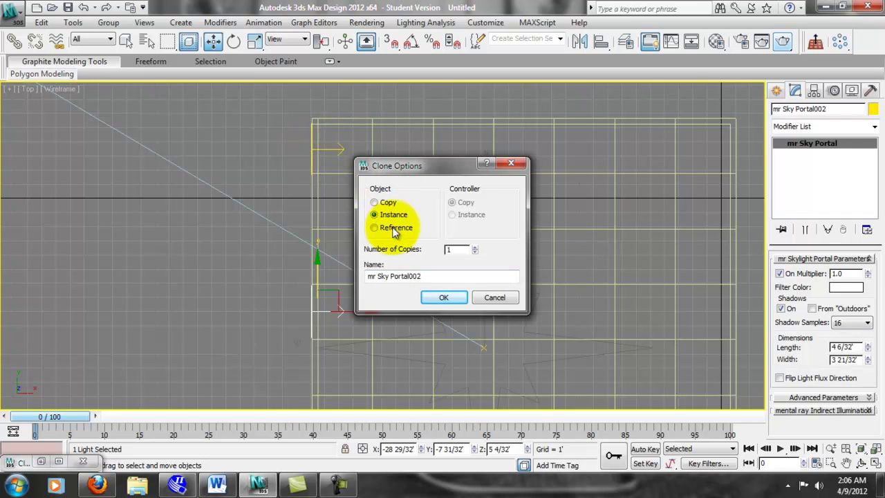
{"action": "left_click", "coordinate": [441, 302]}
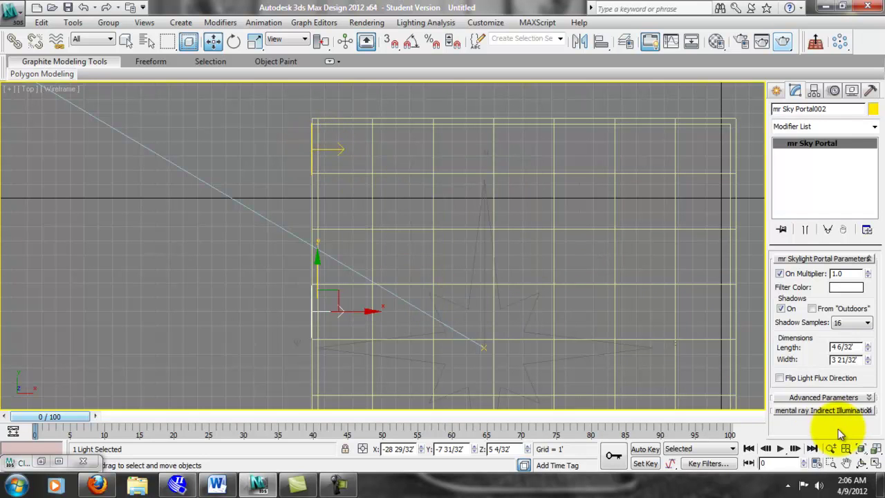
- Restore the four-view layout, move the second portal to about Y -4 3/32' over its opening, and set the width to 4 4/32'
{"action": "left_click", "coordinate": [873, 462]}
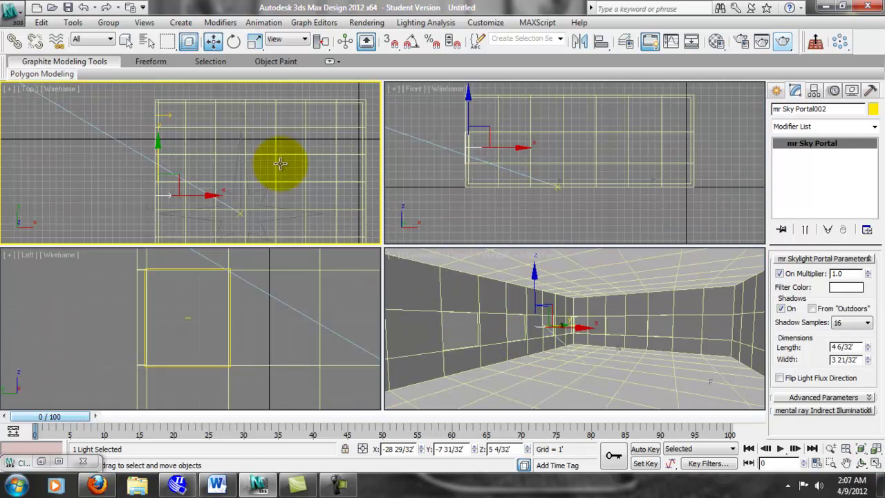
{"action": "scroll", "coordinate": [263, 152], "scroll_direction": "up", "scroll_amount": 4}
{"action": "middle_click_drag", "start_coordinate": [251, 168], "coordinate": [205, 242]}
{"action": "middle_click_drag", "start_coordinate": [241, 160], "coordinate": [187, 203]}
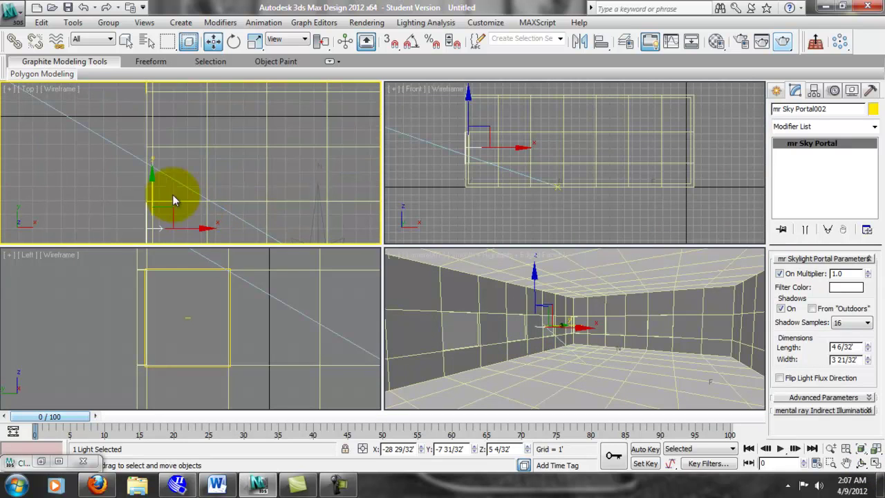
{"action": "left_click_drag", "start_coordinate": [151, 180], "coordinate": [168, 128]}
{"action": "scroll", "coordinate": [149, 157], "scroll_direction": "up", "scroll_amount": 5}
{"action": "middle_click_drag", "start_coordinate": [149, 162], "coordinate": [256, 137]}
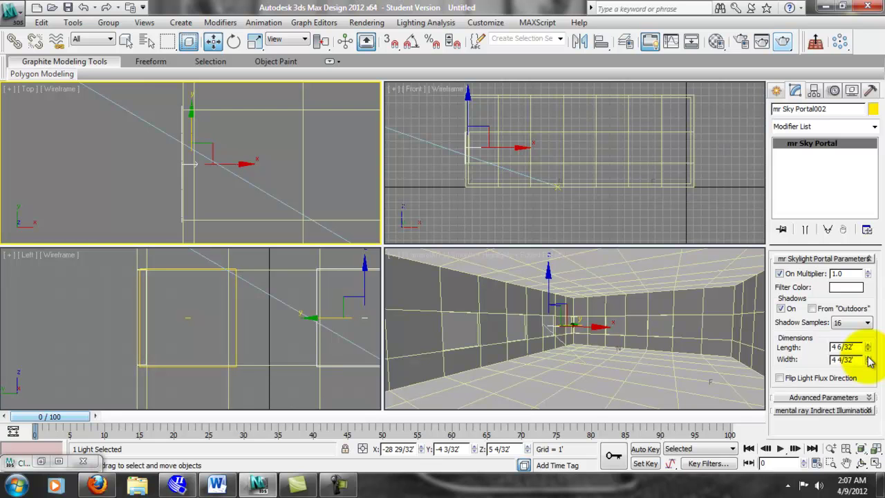
- Clone the second portal along the window wall as three instances, the first at about Y -11 27/32'
{"action": "scroll", "coordinate": [271, 202], "scroll_direction": "down", "scroll_amount": 8}
{"action": "middle_click_drag", "start_coordinate": [271, 193], "coordinate": [273, 164]}
{"action": "scroll", "coordinate": [231, 133], "scroll_direction": "down", "scroll_amount": 2}
{"action": "left_click_drag", "start_coordinate": [195, 91], "coordinate": [215, 119], "text": "shift"}
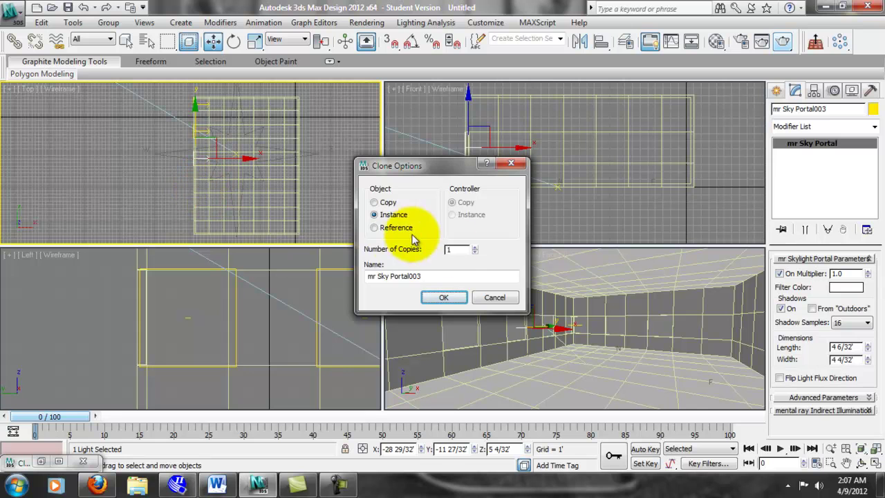
{"action": "left_click", "coordinate": [441, 297]}
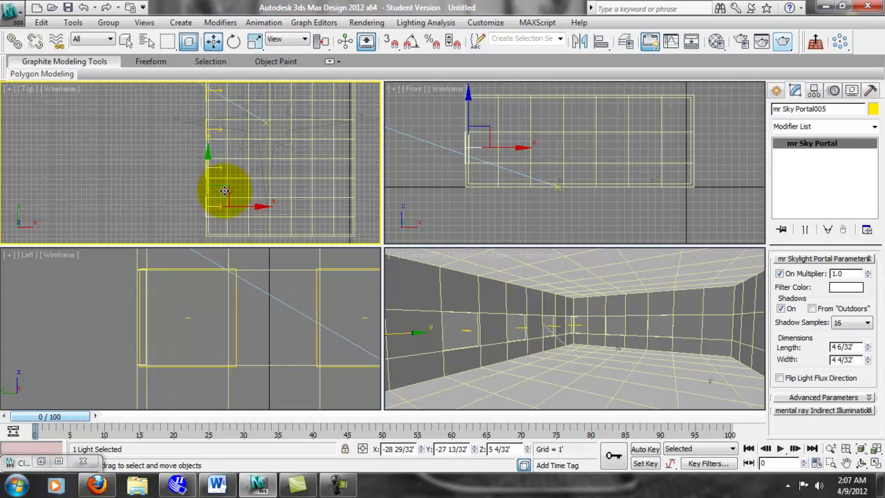
- Align the farthest portal with its opening at about Y -27 17/32' and nudge the neighbouring portal about -3/32' along Y
{"action": "middle_click_drag", "start_coordinate": [249, 190], "coordinate": [264, 154]}
{"action": "scroll", "coordinate": [265, 154], "scroll_direction": "up", "scroll_amount": 6}
{"action": "middle_click_drag", "start_coordinate": [329, 154], "coordinate": [260, 156]}
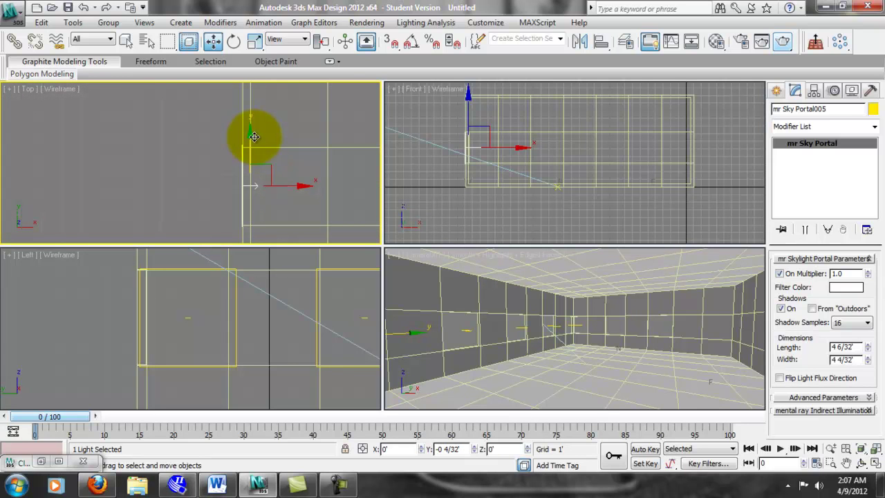
{"action": "middle_click_drag", "start_coordinate": [291, 90], "coordinate": [278, 160]}
{"action": "scroll", "coordinate": [238, 173], "scroll_direction": "up", "scroll_amount": 1}
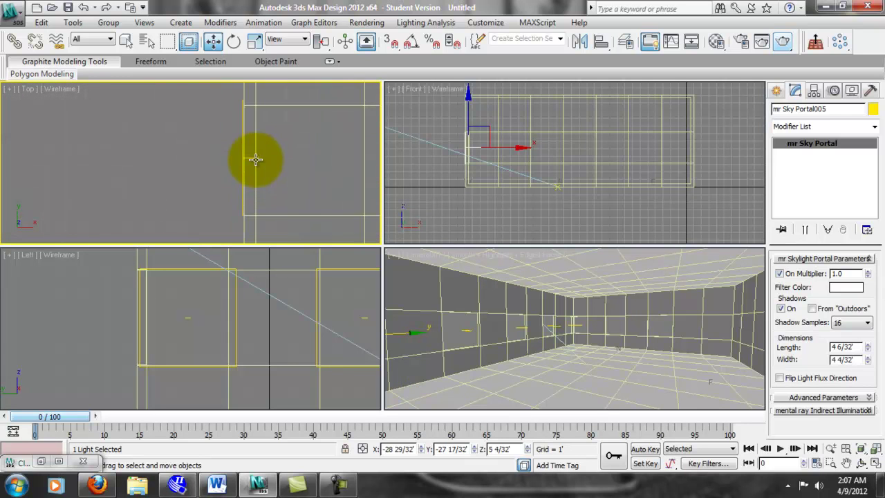
{"action": "left_click", "coordinate": [250, 156]}
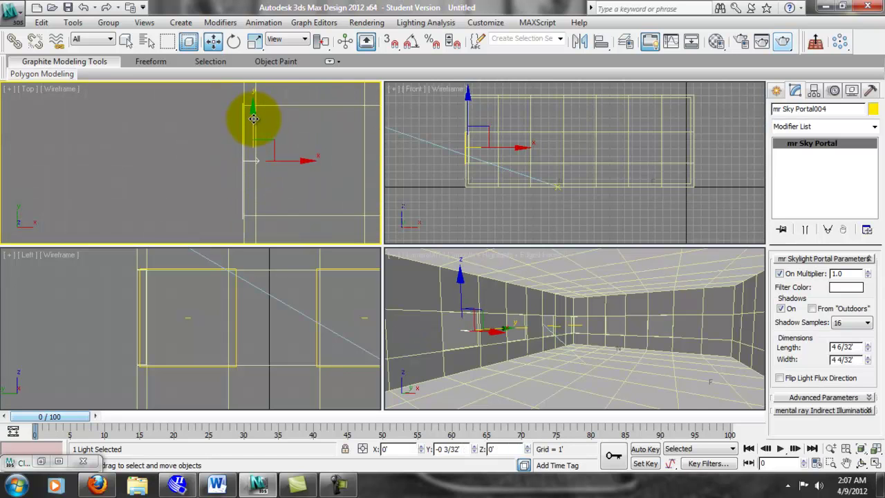
{"action": "middle_click_drag", "start_coordinate": [254, 118], "coordinate": [243, 152]}
- Move the third portal to about Y -11 30/32' to fit its window opening, and make the camera view active
{"action": "left_click", "coordinate": [237, 123]}
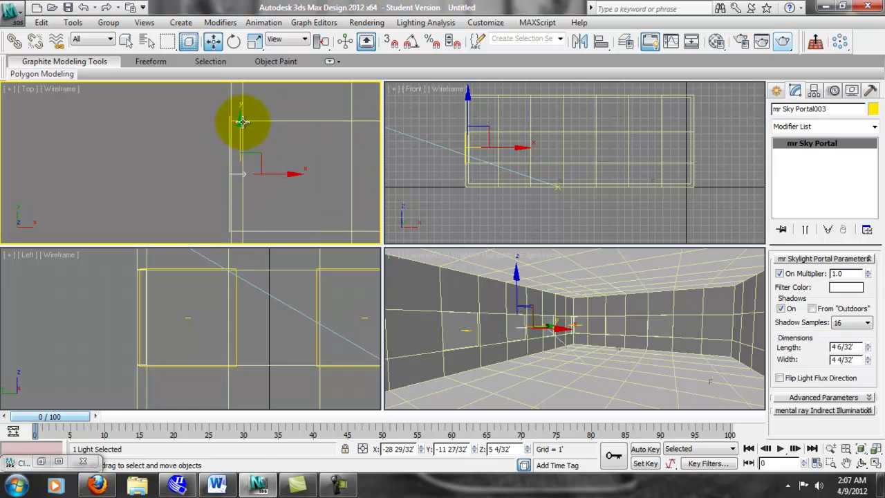
{"action": "left_click", "coordinate": [242, 124]}
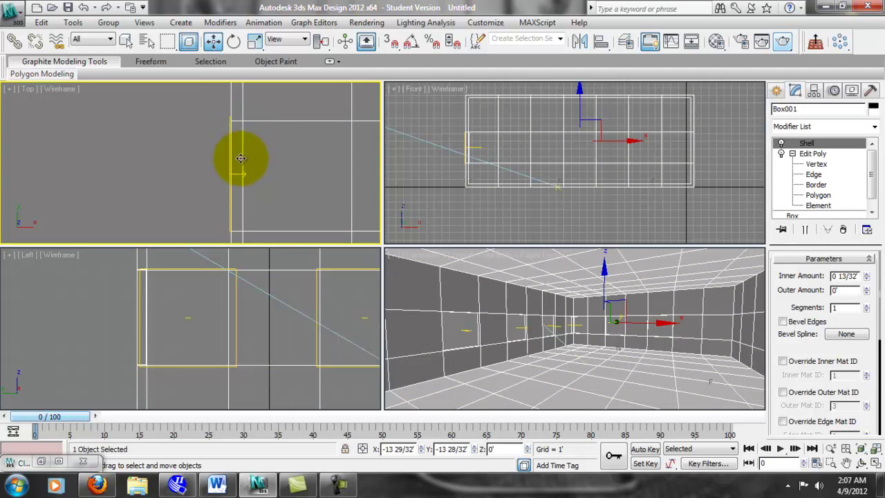
{"action": "left_click", "coordinate": [238, 130]}
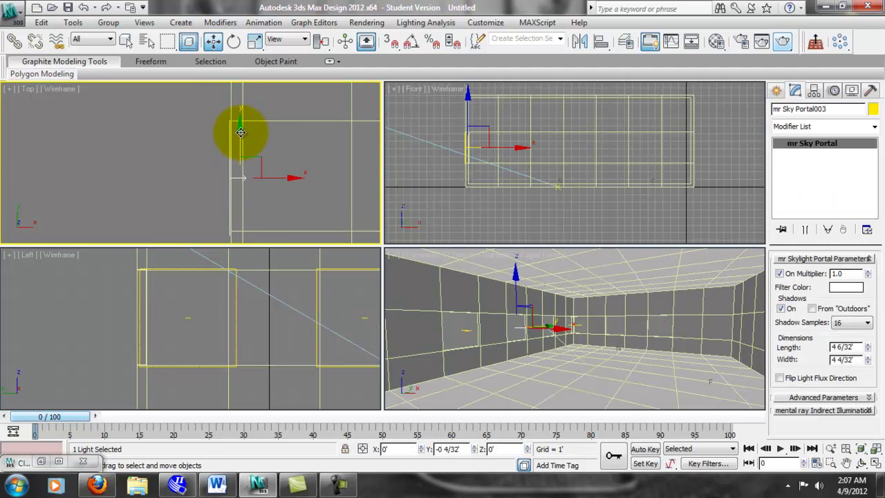
{"action": "scroll", "coordinate": [275, 143], "scroll_direction": "down", "scroll_amount": 2}
{"action": "middle_click_drag", "start_coordinate": [280, 147], "coordinate": [256, 194]}
{"action": "scroll", "coordinate": [285, 160], "scroll_direction": "down", "scroll_amount": 2}
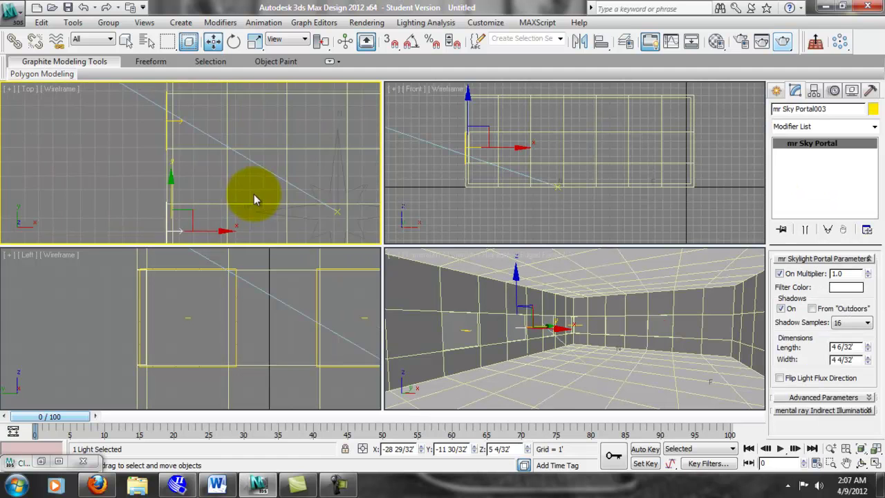
{"action": "scroll", "coordinate": [258, 195], "scroll_direction": "down", "scroll_amount": 4}
{"action": "right_click", "coordinate": [275, 299]}
{"action": "right_click", "coordinate": [473, 354]}
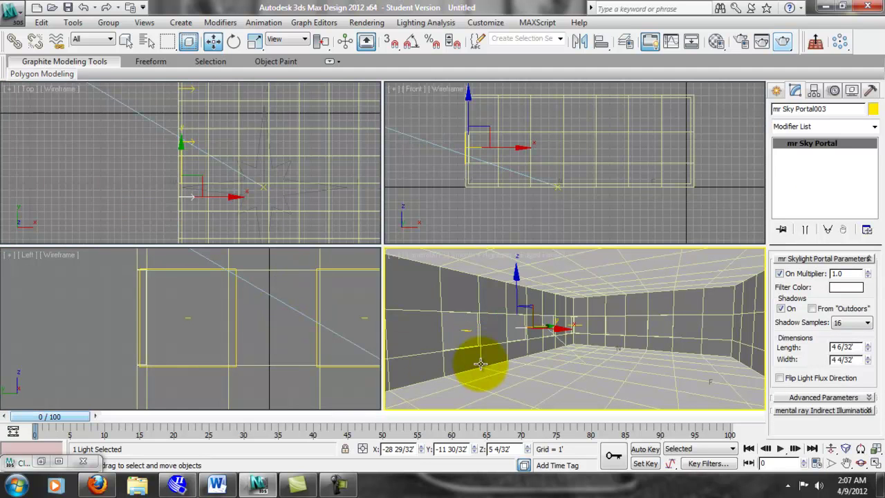
- Switch the camera view to Perspective and undo the last change after checking the third portal in the Top view
{"action": "left_click", "coordinate": [411, 257]}
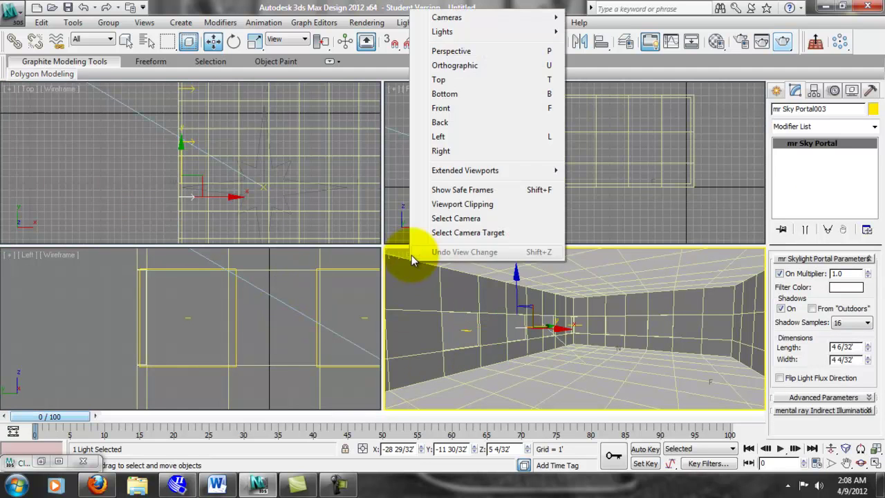
{"action": "left_click", "coordinate": [451, 51]}
{"action": "scroll", "coordinate": [466, 330], "scroll_direction": "up", "scroll_amount": 3}
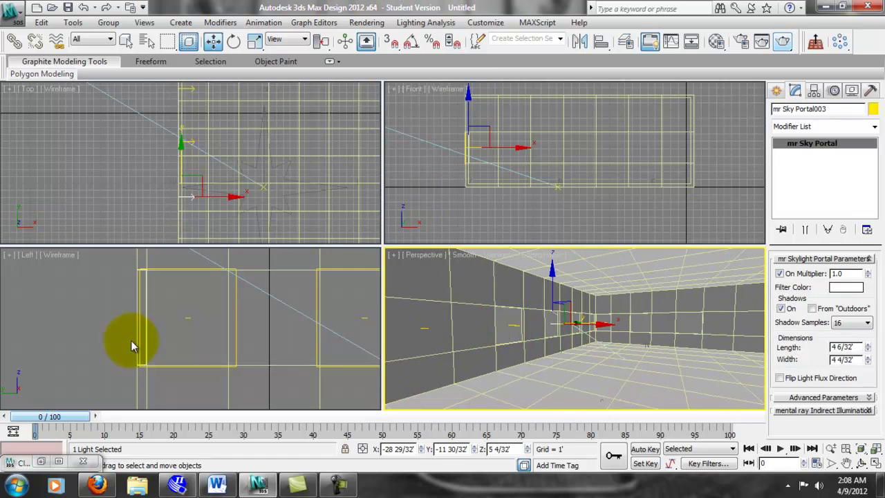
{"action": "scroll", "coordinate": [192, 200], "scroll_direction": "up", "scroll_amount": 3}
{"action": "middle_click_drag", "start_coordinate": [207, 190], "coordinate": [215, 143]}
{"action": "scroll", "coordinate": [197, 170], "scroll_direction": "up", "scroll_amount": 2}
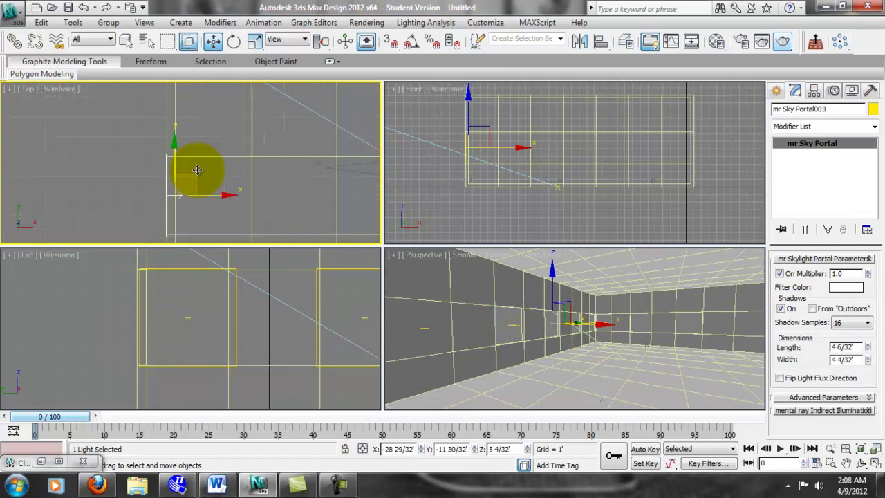
{"action": "left_click", "coordinate": [197, 170]}
{"action": "key", "text": "ctrl+z"}
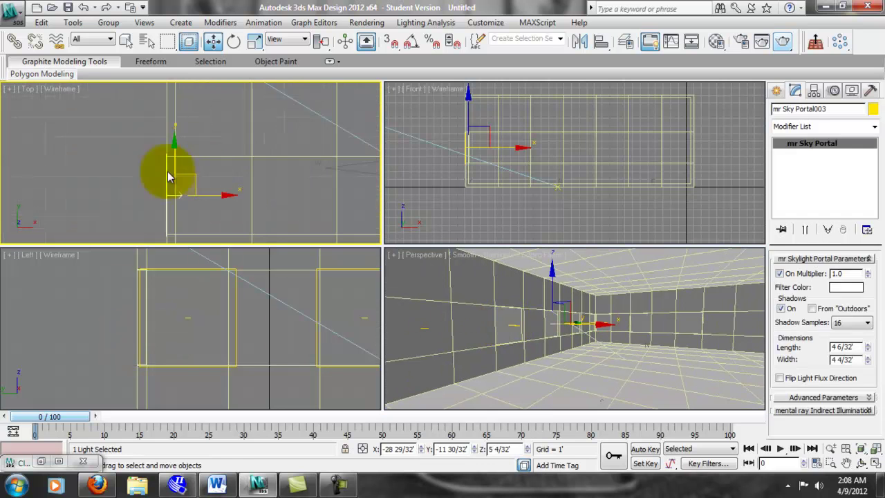
- Clone the portal nearest the room's upper corner as one instance at about X -27 13/32', Y 4 22/32'
{"action": "scroll", "coordinate": [136, 201], "scroll_direction": "down", "scroll_amount": 5}
{"action": "middle_click_drag", "start_coordinate": [233, 213], "coordinate": [250, 133]}
{"action": "middle_click_drag", "start_coordinate": [283, 218], "coordinate": [241, 192]}
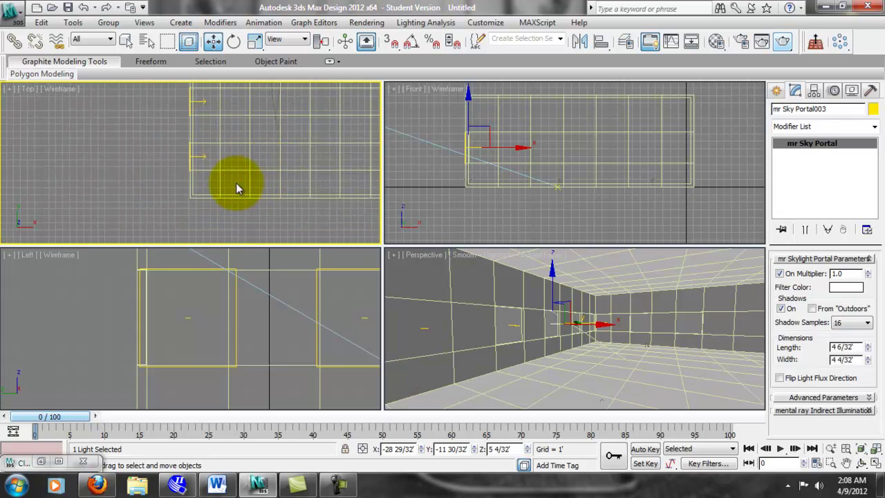
{"action": "left_click", "coordinate": [204, 156]}
{"action": "middle_click_drag", "start_coordinate": [191, 130], "coordinate": [207, 267]}
{"action": "scroll", "coordinate": [192, 211], "scroll_direction": "up", "scroll_amount": 3}
{"action": "scroll", "coordinate": [198, 117], "scroll_direction": "up", "scroll_amount": 3}
{"action": "scroll", "coordinate": [134, 181], "scroll_direction": "up", "scroll_amount": 1}
{"action": "left_click", "coordinate": [100, 188]}
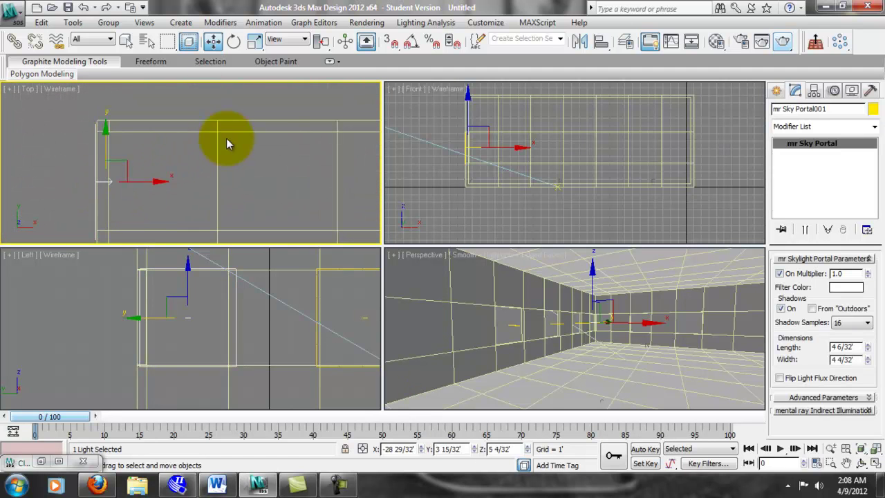
{"action": "mouse_move", "coordinate": [134, 160]}
{"action": "left_mouse_down", "text": "shift"}
{"action": "mouse_move", "coordinate": [122, 154]}
{"action": "mouse_move", "coordinate": [174, 126]}
{"action": "left_mouse_up", "text": "shift"}
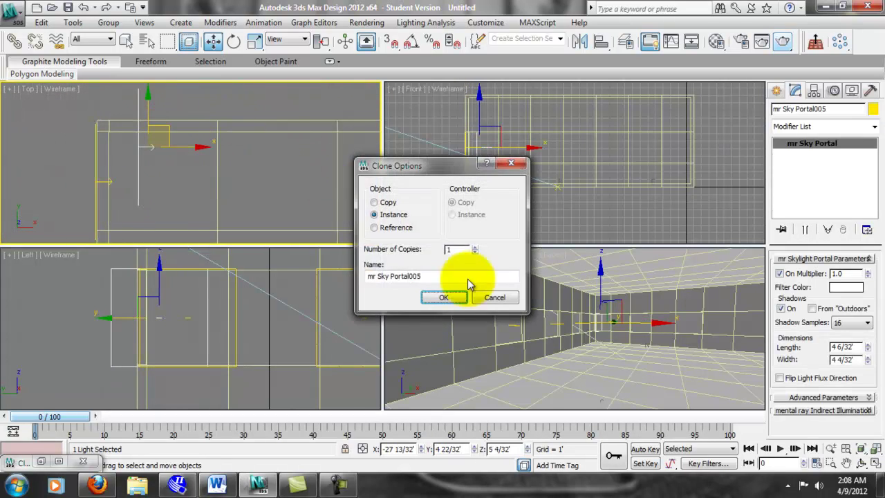
{"action": "left_click", "coordinate": [437, 304]}
- Turn on angle snap and rotate the cloned portal 90 degrees clockwise in the Top view so it faces into the room from the adjacent wall
{"action": "left_click", "coordinate": [234, 42]}
{"action": "left_click_drag", "start_coordinate": [177, 114], "coordinate": [179, 112]}
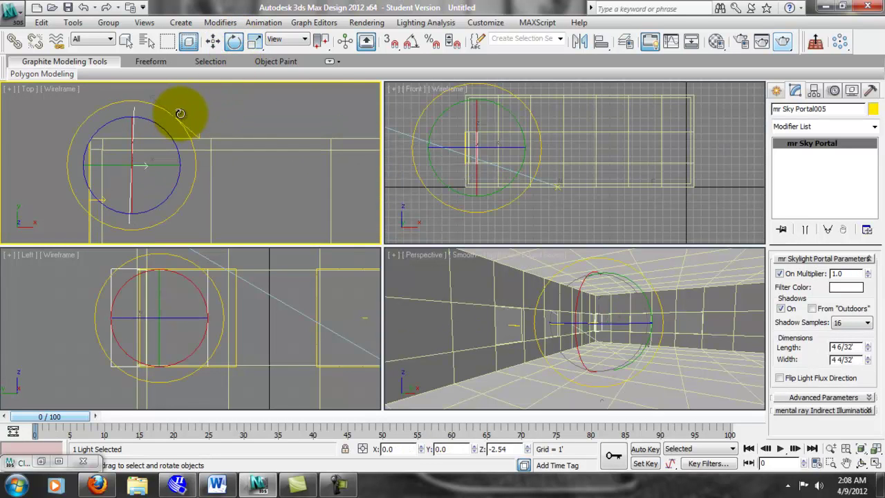
{"action": "right_click", "coordinate": [320, 102]}
{"action": "left_click", "coordinate": [411, 43]}
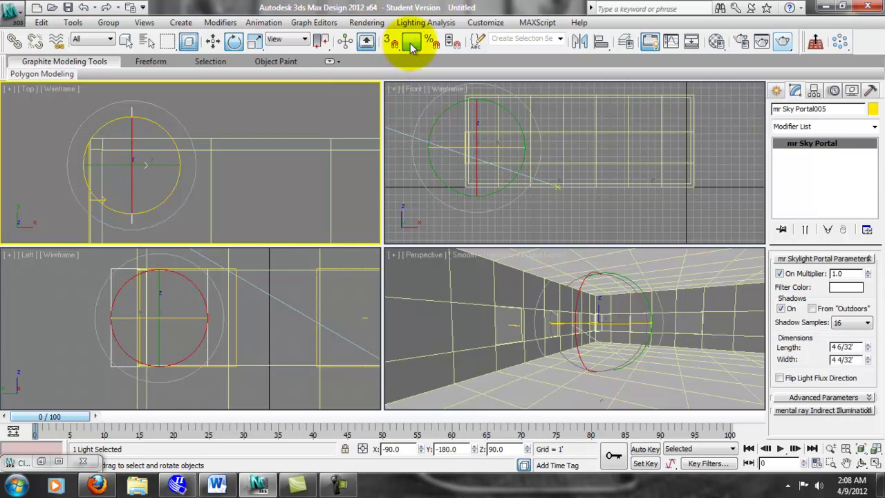
{"action": "left_click_drag", "start_coordinate": [167, 110], "coordinate": [218, 142]}
- Move the rotated portal onto the adjacent wall's first window opening, at about Y 5 22/32'
{"action": "left_click", "coordinate": [213, 41]}
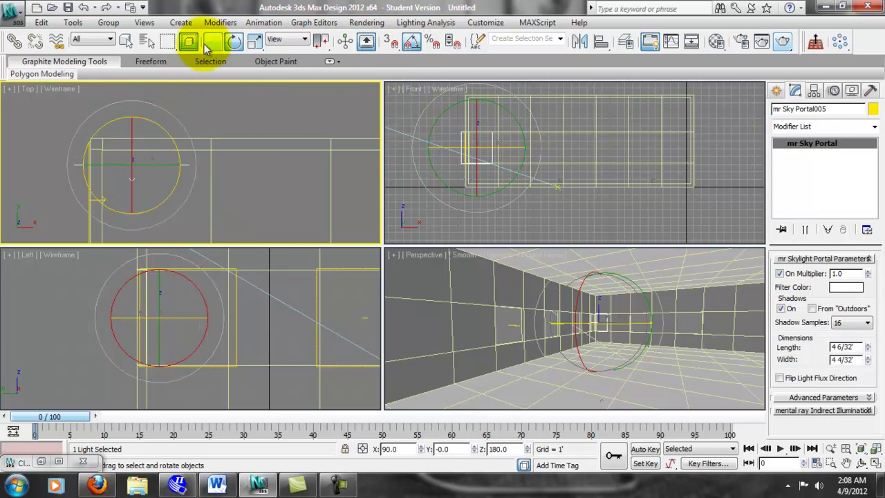
{"action": "left_click_drag", "start_coordinate": [159, 156], "coordinate": [177, 128]}
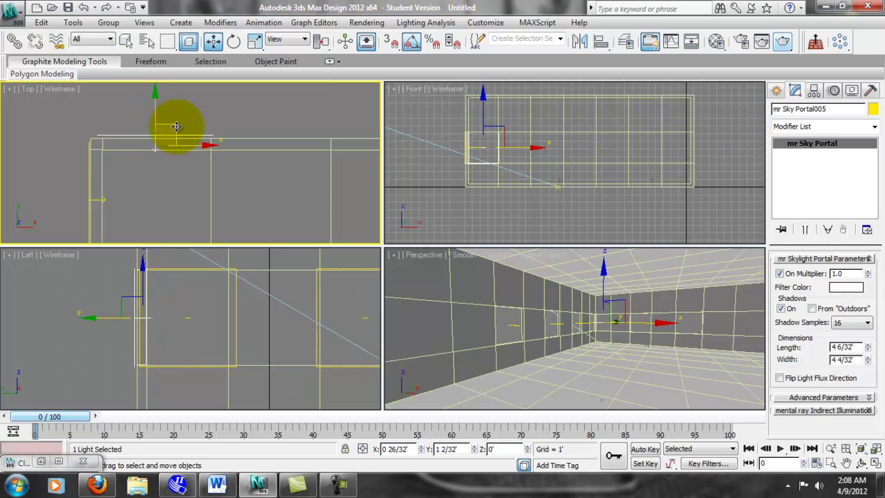
{"action": "left_click_drag", "start_coordinate": [172, 129], "coordinate": [173, 129]}
- Clone the rotated portal along the adjacent wall as two instances, the farthest at about X -9 21/32'
{"action": "middle_click_drag", "start_coordinate": [257, 129], "coordinate": [184, 159]}
{"action": "scroll", "coordinate": [183, 158], "scroll_direction": "down", "scroll_amount": 3}
{"action": "middle_click_drag", "start_coordinate": [373, 173], "coordinate": [223, 173]}
{"action": "scroll", "coordinate": [270, 207], "scroll_direction": "down", "scroll_amount": 2}
{"action": "mouse_move", "coordinate": [131, 175]}
{"action": "left_mouse_down", "text": "shift"}
{"action": "mouse_move", "coordinate": [232, 173]}
{"action": "mouse_move", "coordinate": [221, 174]}
{"action": "left_mouse_up", "text": "shift"}
{"action": "left_click", "coordinate": [475, 248]}
{"action": "left_click", "coordinate": [445, 298]}
- Check the middle cloned portal against its opening and align the farthest one at about X -9 21/32'
{"action": "scroll", "coordinate": [187, 174], "scroll_direction": "up", "scroll_amount": 6}
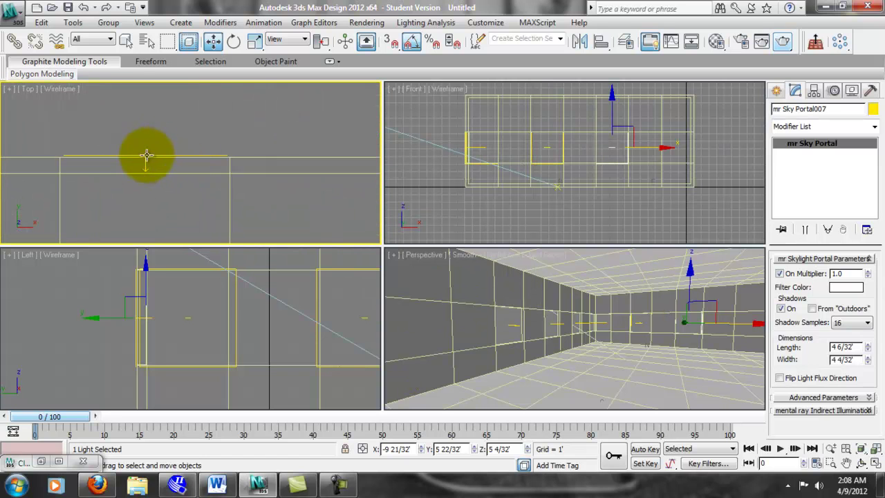
{"action": "left_click", "coordinate": [151, 155]}
{"action": "left_click", "coordinate": [145, 166]}
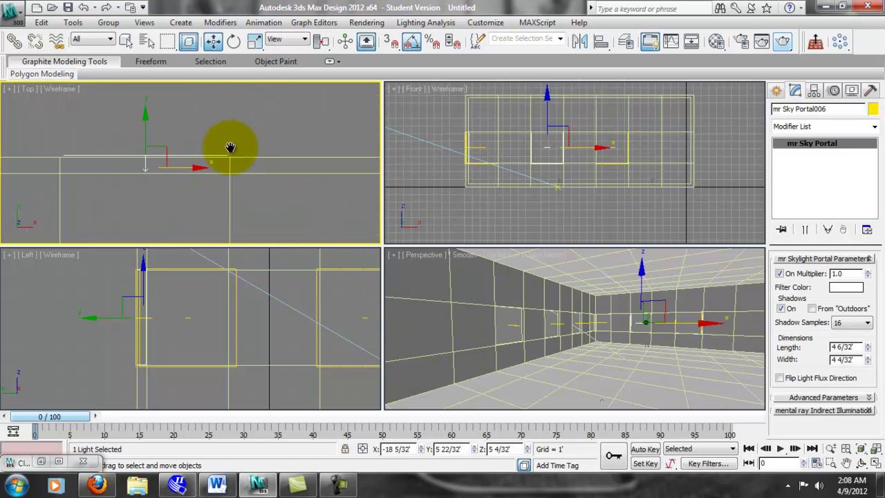
{"action": "scroll", "coordinate": [307, 164], "scroll_direction": "down", "scroll_amount": 3}
{"action": "scroll", "coordinate": [311, 177], "scroll_direction": "up", "scroll_amount": 4}
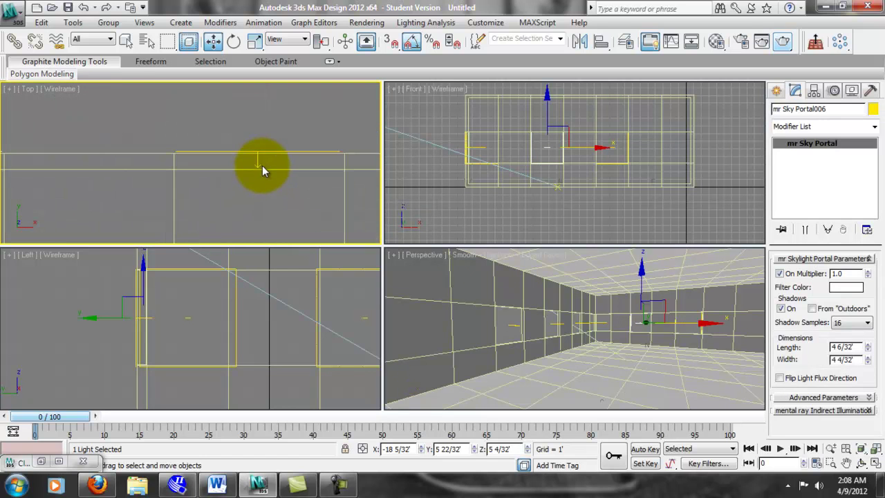
{"action": "left_click", "coordinate": [258, 164]}
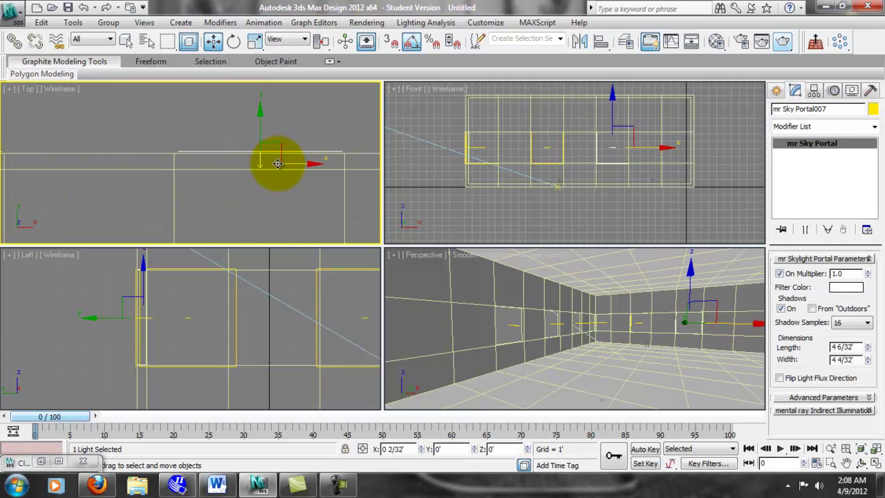
- Enlarge the instanced portals to a length of 4 7/32' and a width of 4 10/32' to cover the openings
{"action": "middle_click_drag", "start_coordinate": [203, 114], "coordinate": [208, 127]}
{"action": "scroll", "coordinate": [138, 209], "scroll_direction": "down", "scroll_amount": 2}
{"action": "middle_click_drag", "start_coordinate": [71, 173], "coordinate": [149, 164]}
{"action": "middle_click_drag", "start_coordinate": [297, 143], "coordinate": [265, 157]}
{"action": "scroll", "coordinate": [266, 157], "scroll_direction": "up", "scroll_amount": 1}
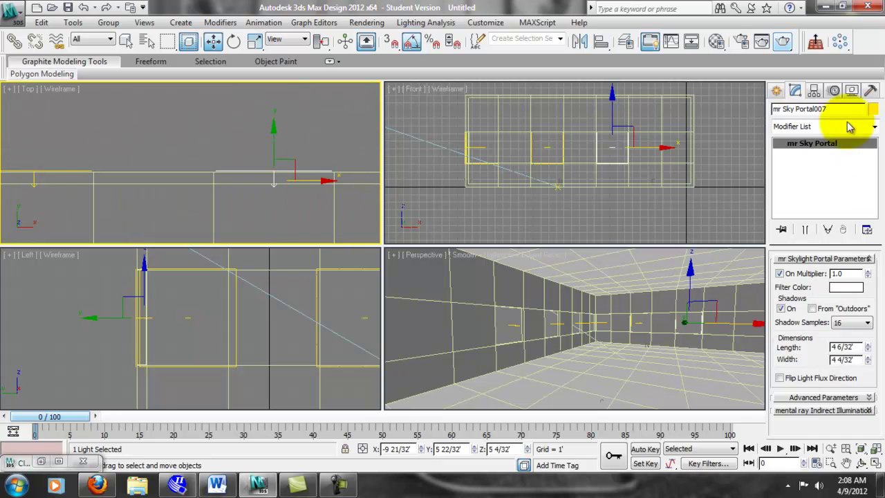
{"action": "middle_click_drag", "start_coordinate": [413, 161], "coordinate": [360, 162]}
{"action": "scroll", "coordinate": [322, 170], "scroll_direction": "up", "scroll_amount": 1}
{"action": "middle_click_drag", "start_coordinate": [265, 172], "coordinate": [180, 147]}
{"action": "scroll", "coordinate": [210, 149], "scroll_direction": "up", "scroll_amount": 2}
{"action": "middle_click_drag", "start_coordinate": [242, 138], "coordinate": [240, 146]}
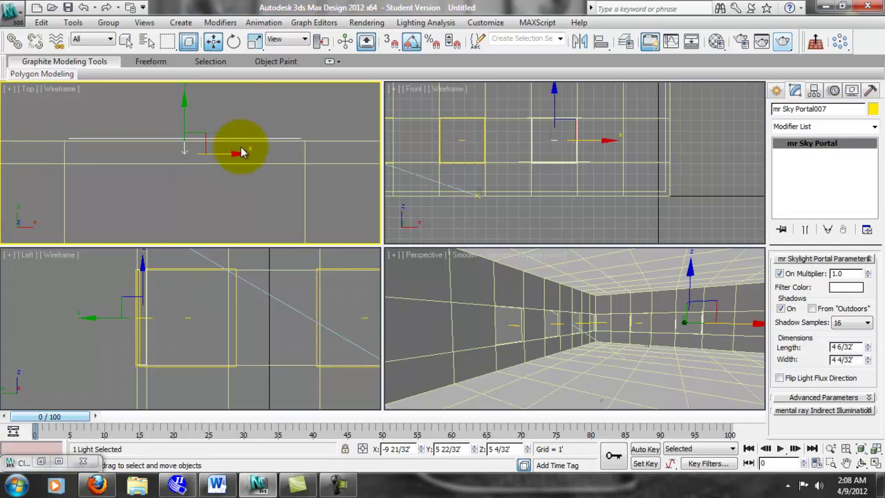
{"action": "left_click_drag", "start_coordinate": [867, 346], "coordinate": [870, 361]}
{"action": "left_click", "coordinate": [868, 359]}
- Examine the resized portals' fit at the corner and along both window walls in the Top view
{"action": "scroll", "coordinate": [201, 184], "scroll_direction": "down", "scroll_amount": 5}
{"action": "middle_click_drag", "start_coordinate": [43, 146], "coordinate": [191, 150]}
{"action": "middle_click_drag", "start_coordinate": [8, 160], "coordinate": [156, 177]}
{"action": "scroll", "coordinate": [155, 177], "scroll_direction": "up", "scroll_amount": 6}
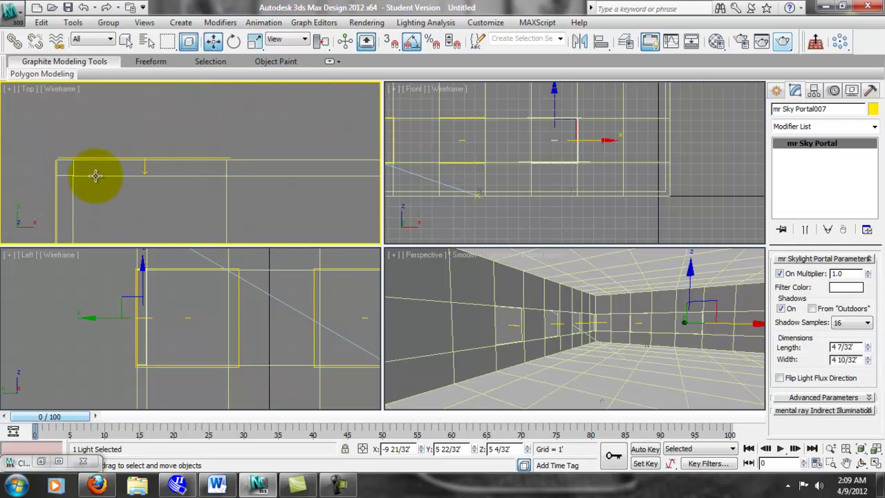
{"action": "middle_click_drag", "start_coordinate": [82, 191], "coordinate": [183, 165]}
{"action": "scroll", "coordinate": [180, 192], "scroll_direction": "down", "scroll_amount": 8}
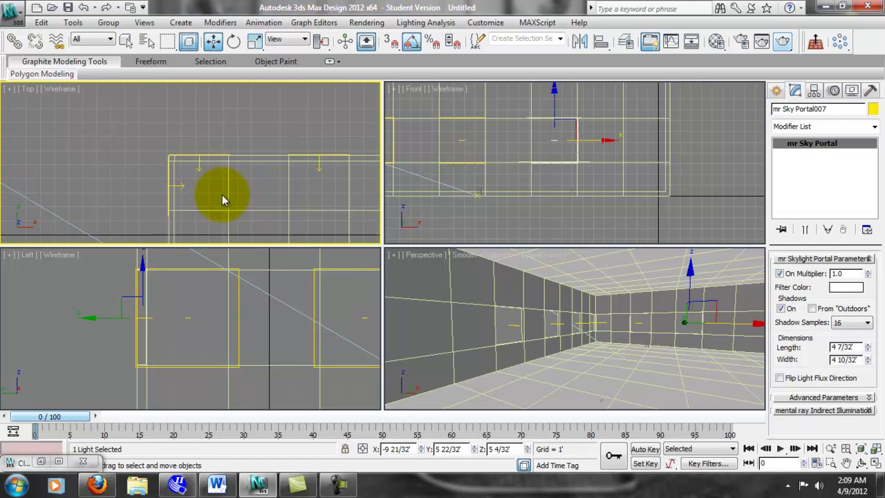
{"action": "scroll", "coordinate": [253, 197], "scroll_direction": "down", "scroll_amount": 2}
{"action": "middle_click_drag", "start_coordinate": [274, 207], "coordinate": [223, 155]}
{"action": "scroll", "coordinate": [244, 170], "scroll_direction": "down", "scroll_amount": 4}
{"action": "scroll", "coordinate": [223, 155], "scroll_direction": "up", "scroll_amount": 2}
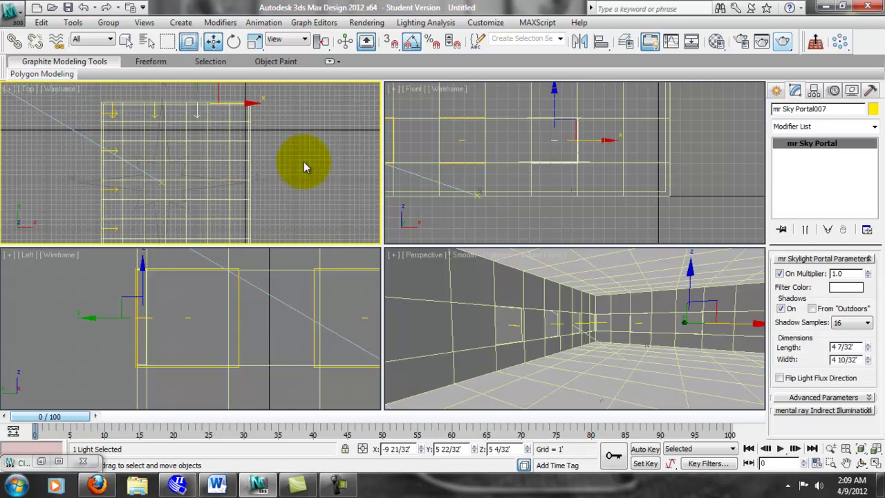
{"action": "left_click", "coordinate": [277, 159]}
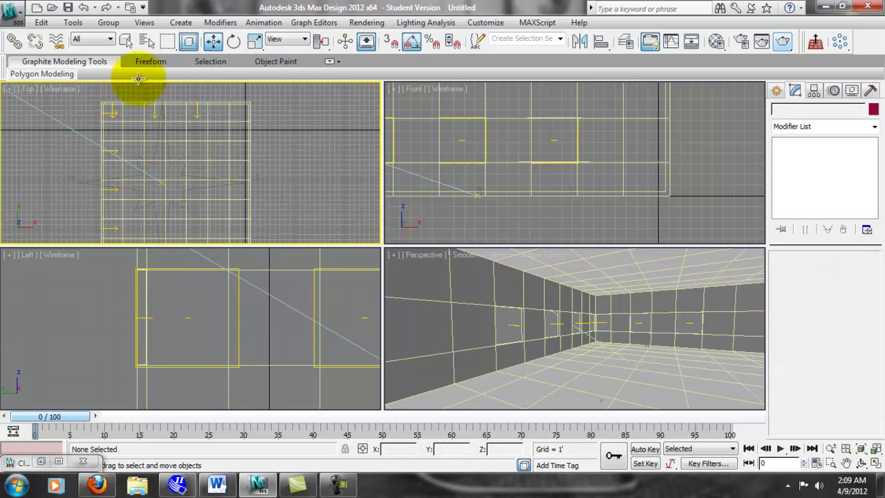
{"action": "left_click", "coordinate": [197, 116]}
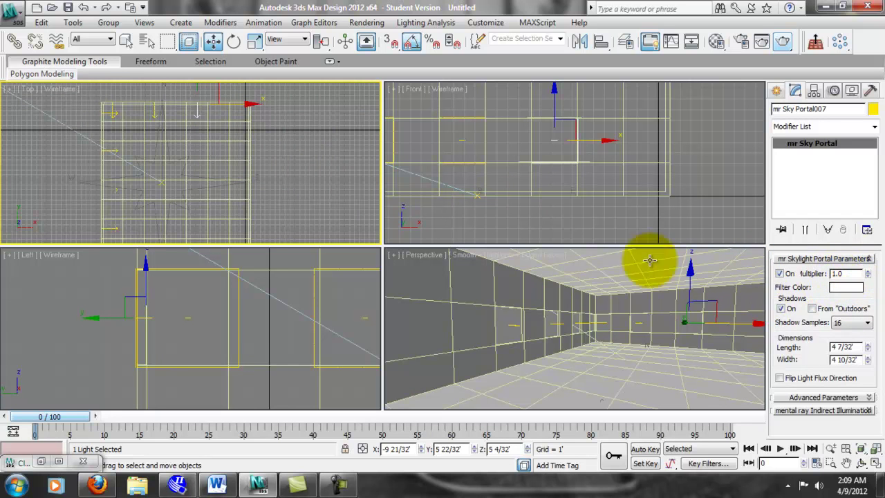
{"action": "left_click", "coordinate": [783, 43]}
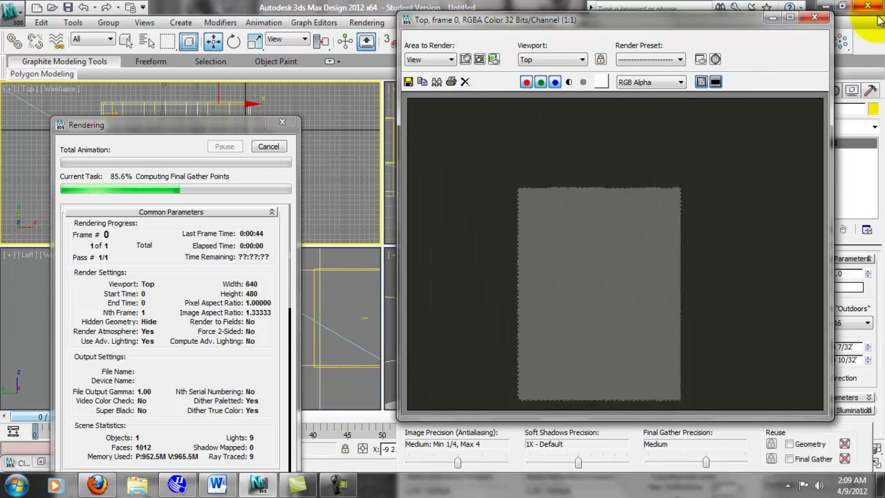
{"action": "left_click", "coordinate": [814, 17]}
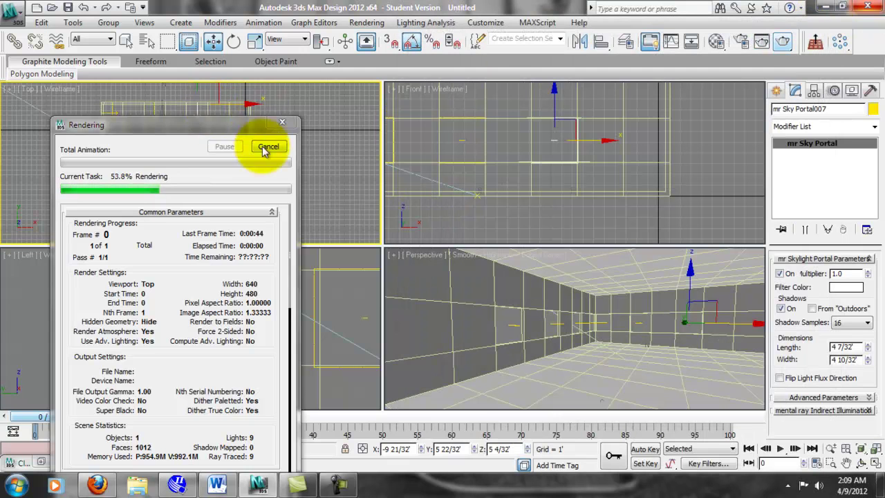
- Set the render view to Perspective in the render setup, lock it, and render the scene
{"action": "left_click", "coordinate": [352, 22]}
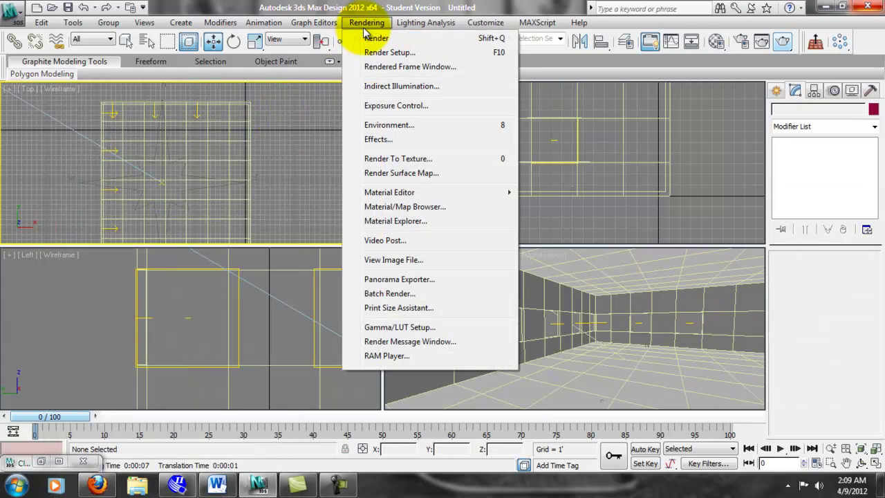
{"action": "left_click", "coordinate": [369, 54]}
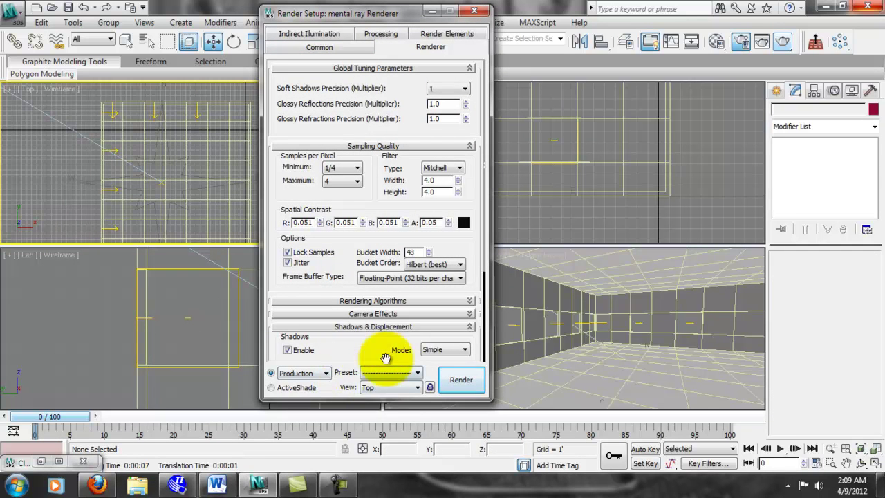
{"action": "left_click", "coordinate": [386, 388]}
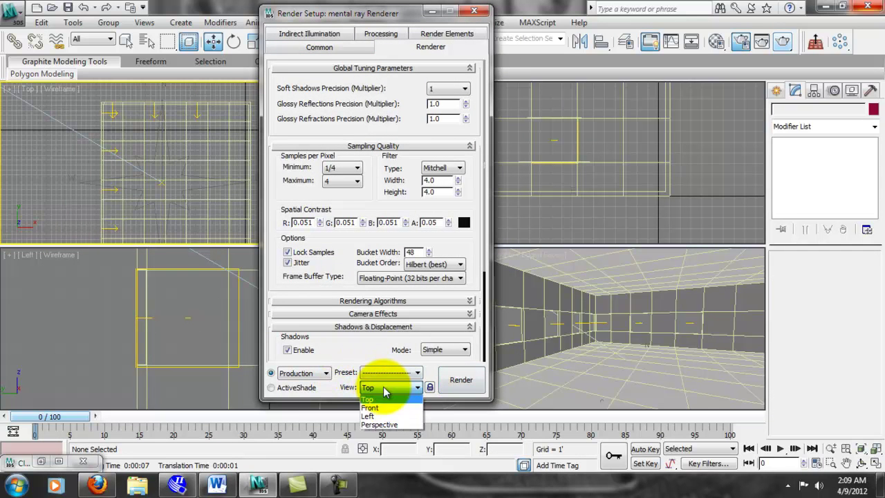
{"action": "left_click", "coordinate": [379, 423]}
{"action": "left_click", "coordinate": [429, 388]}
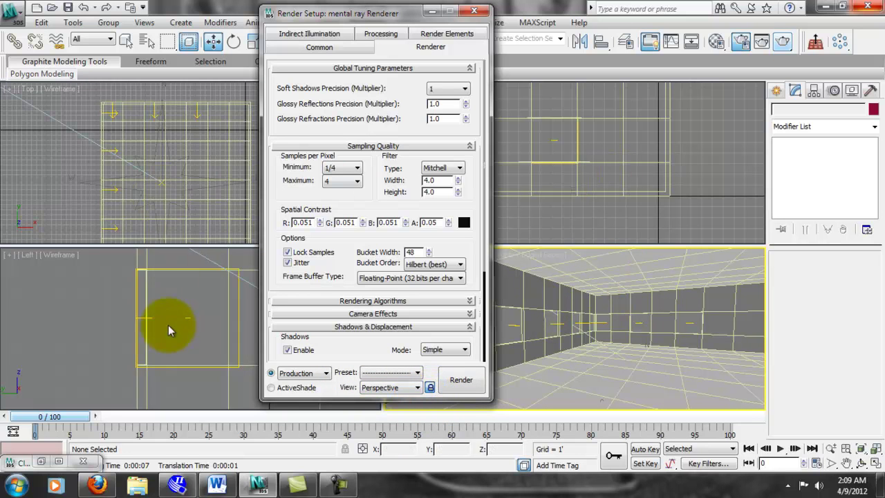
{"action": "left_click", "coordinate": [459, 379]}
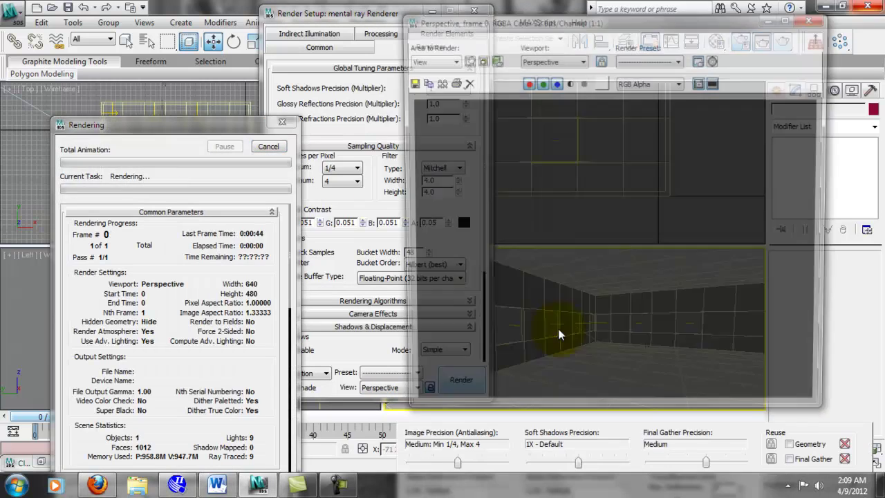
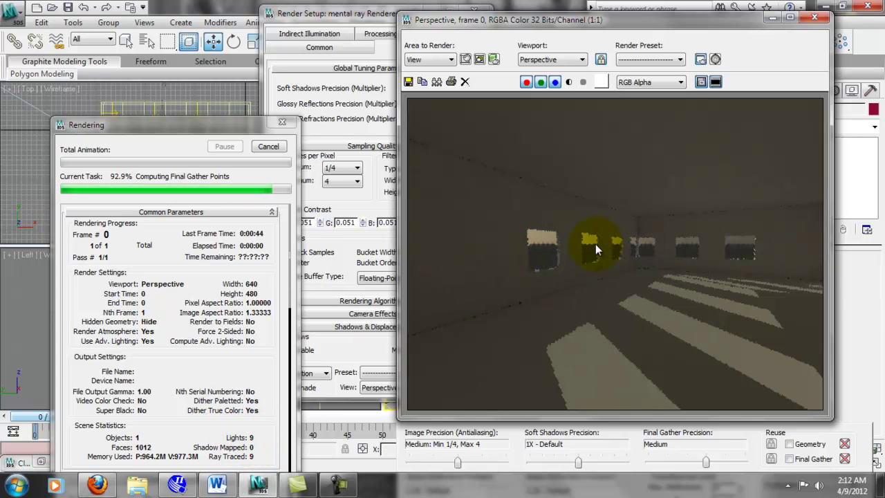
{"action": "left_click_drag", "start_coordinate": [241, 445], "coordinate": [242, 268]}
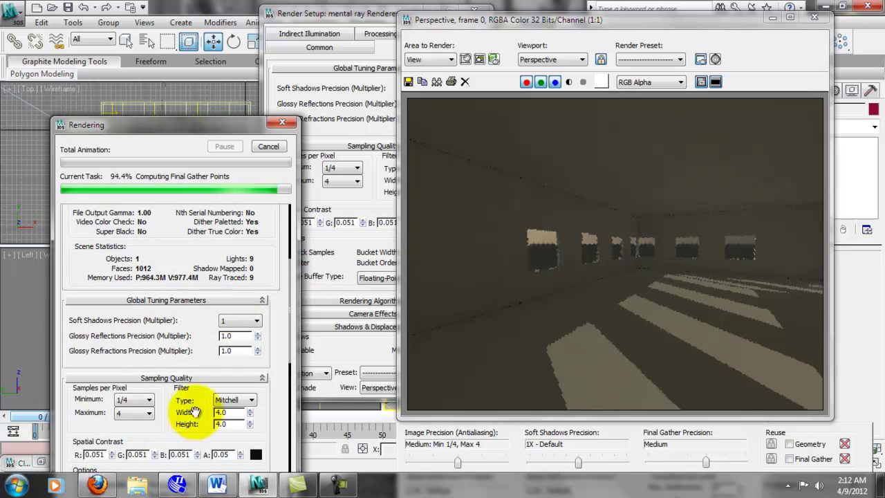
{"action": "scroll", "coordinate": [277, 277], "scroll_direction": "down", "scroll_amount": 4}
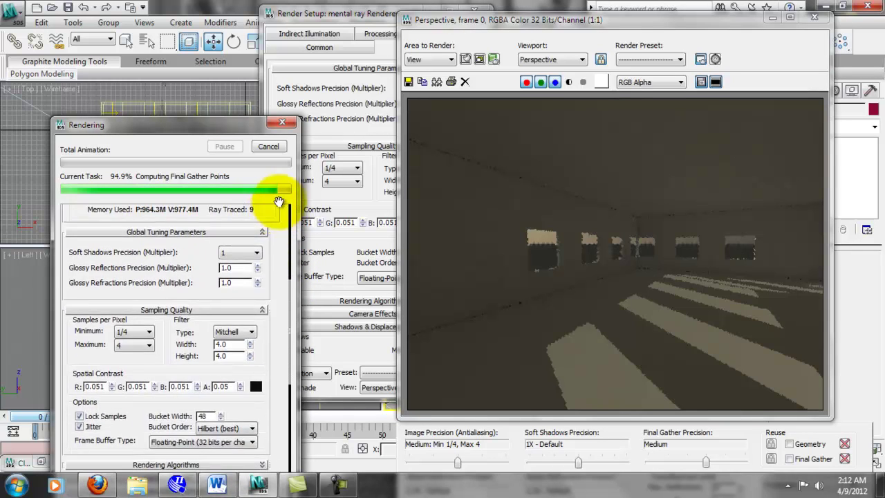
{"action": "scroll", "coordinate": [267, 415], "scroll_direction": "up", "scroll_amount": 5}
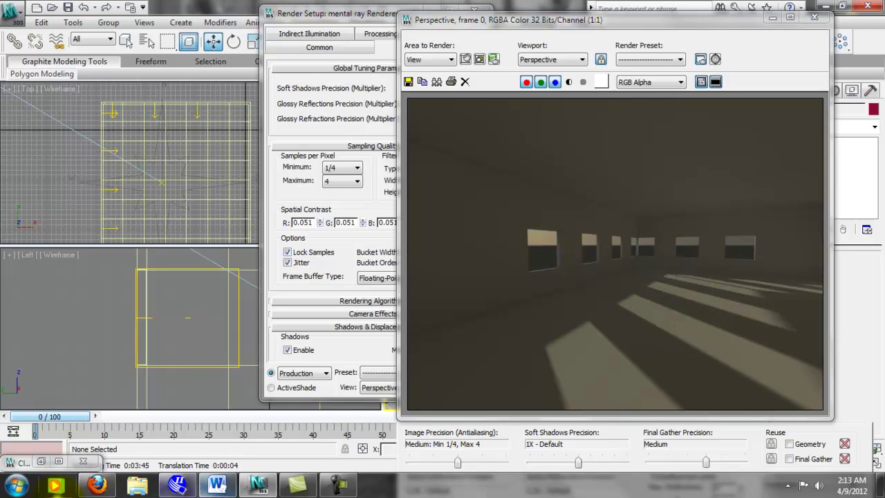
- Restore the cloned Camera001 render window and place it beside the new Perspective render to compare the lighting
{"action": "left_click", "coordinate": [41, 462]}
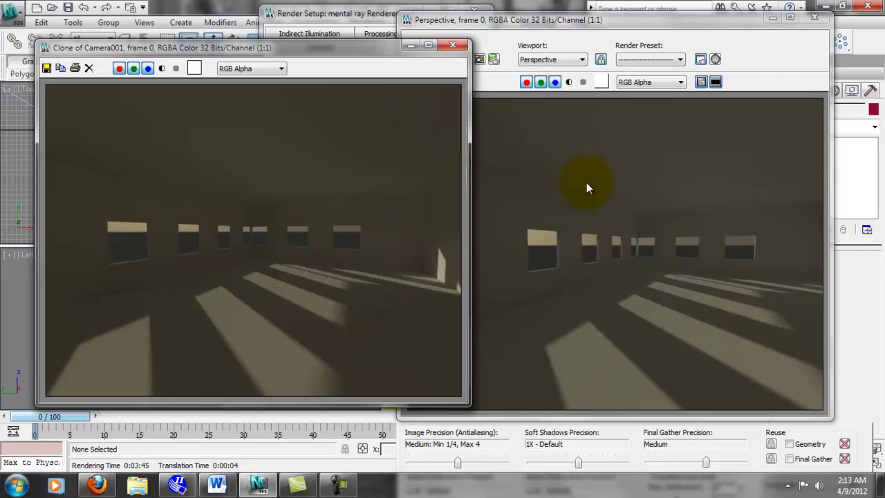
{"action": "left_click_drag", "start_coordinate": [325, 57], "coordinate": [290, 67]}
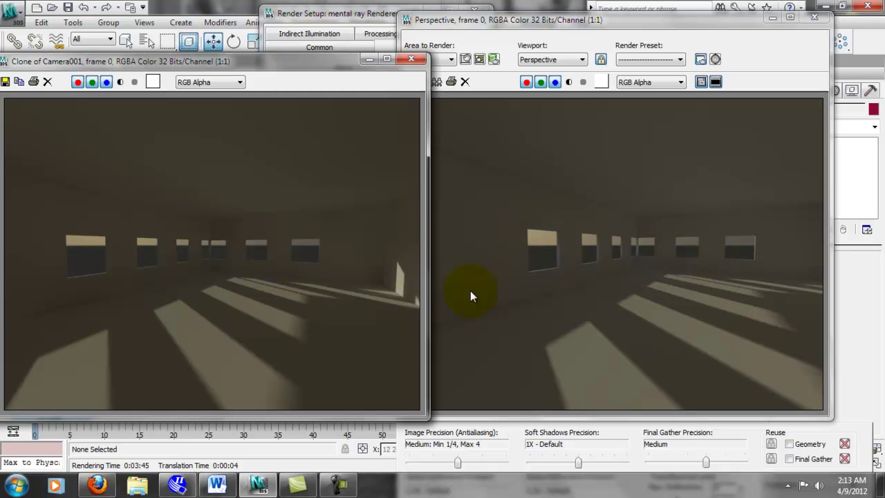
- Minimize the cloned Camera001 render and close the Perspective render and Render Setup windows
{"action": "left_click", "coordinate": [368, 60]}
{"action": "left_click", "coordinate": [821, 21]}
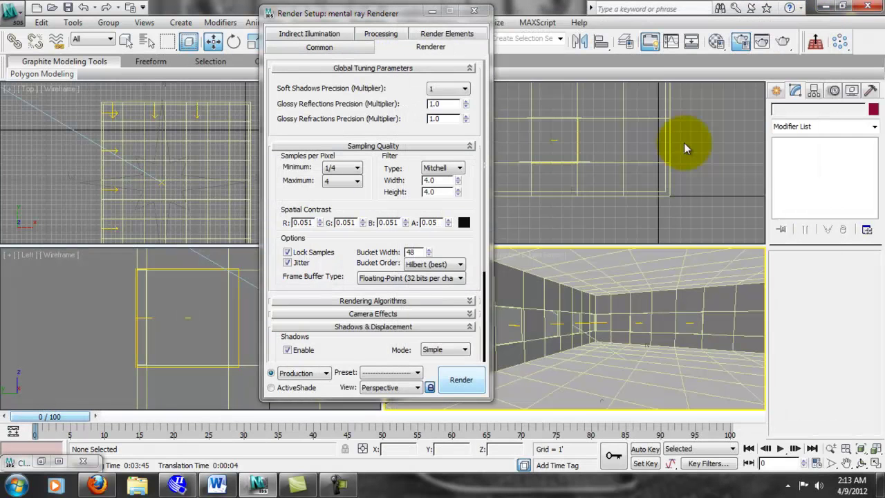
{"action": "left_click", "coordinate": [482, 13]}
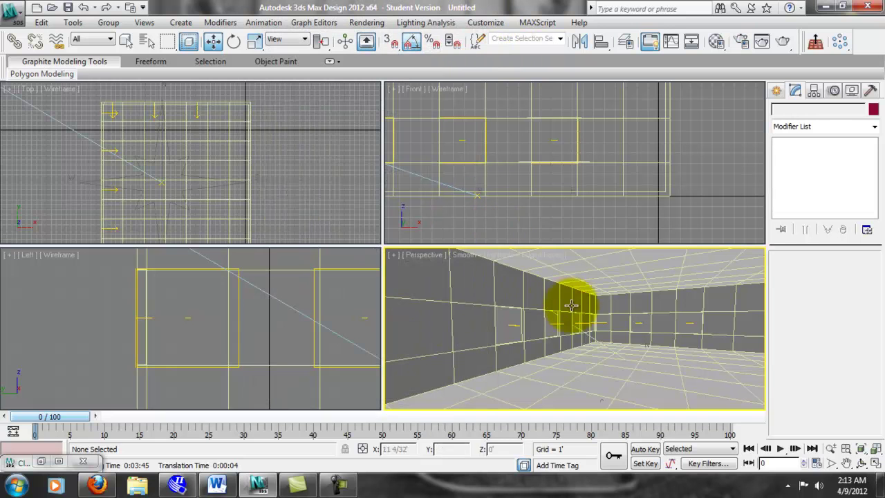
- Switch the Perspective viewport to the Camera001 view
{"action": "left_click", "coordinate": [427, 260]}
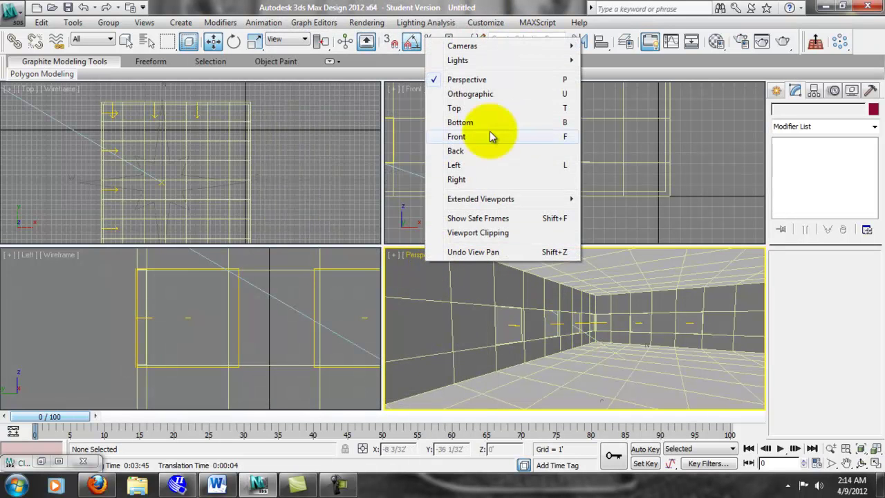
{"action": "mouse_move", "coordinate": [536, 45]}
{"action": "left_click", "coordinate": [596, 48]}
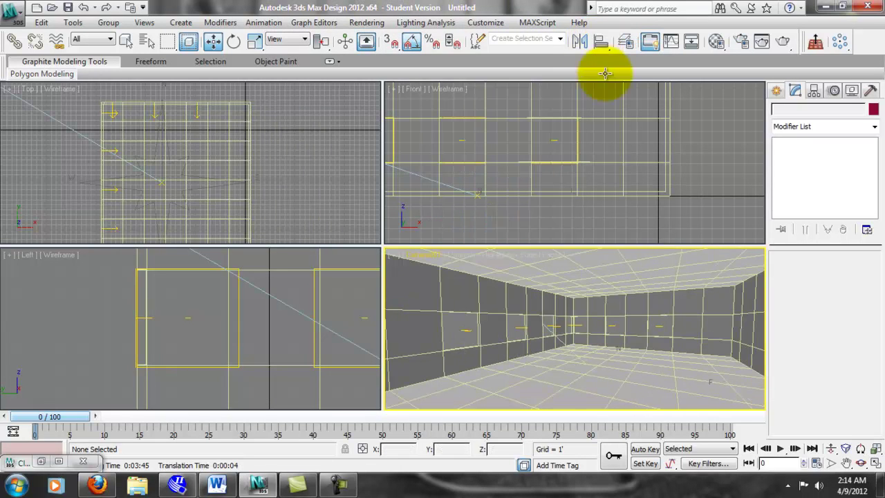
- Select the sky portal nearest the room's corner in the Top view and set its multiplier to 3.5
{"action": "left_click", "coordinate": [457, 141]}
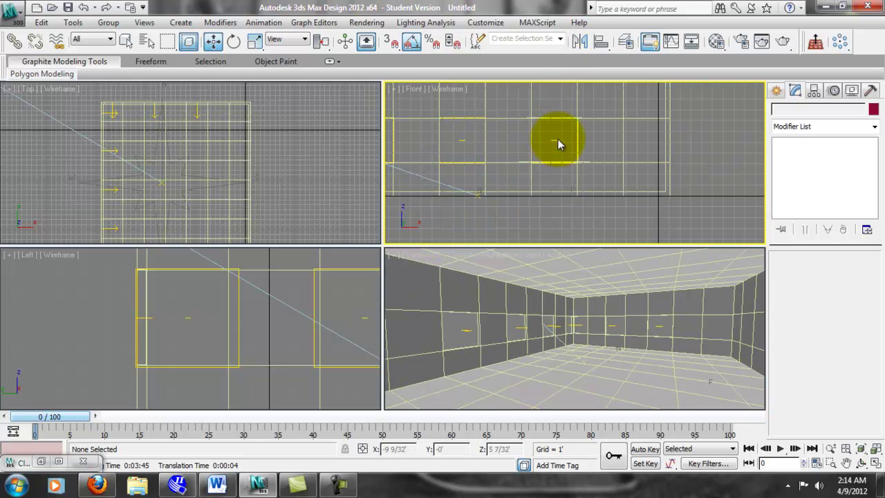
{"action": "scroll", "coordinate": [113, 133], "scroll_direction": "up", "scroll_amount": 3}
{"action": "scroll", "coordinate": [159, 163], "scroll_direction": "down", "scroll_amount": 1}
{"action": "middle_click_drag", "start_coordinate": [160, 164], "coordinate": [344, 297]}
{"action": "left_click", "coordinate": [220, 191]}
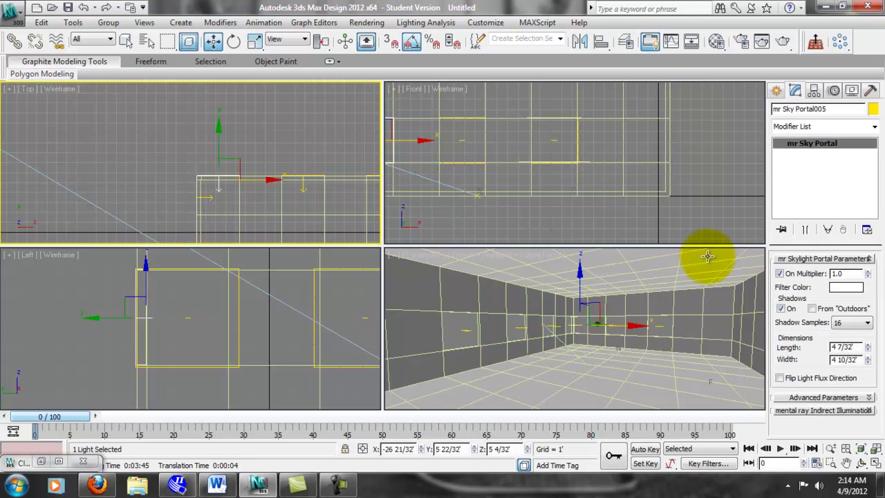
{"action": "double_click", "coordinate": [838, 273]}
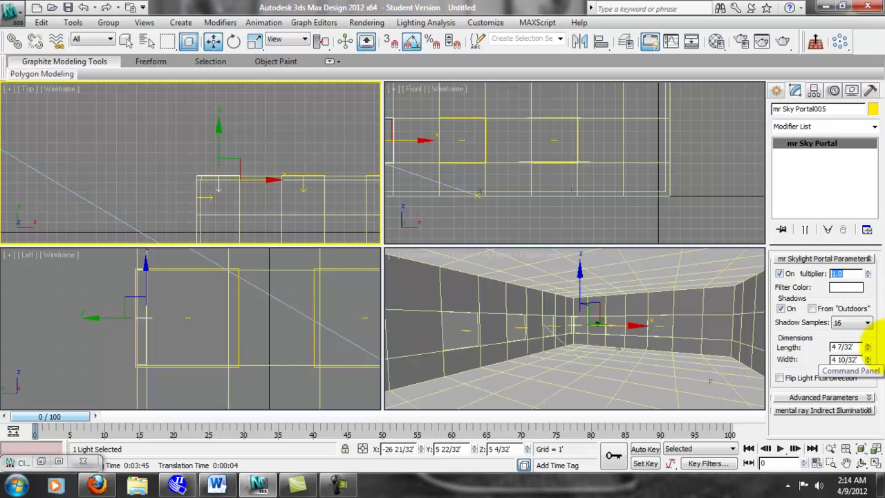
{"action": "type", "text": "3.5"}
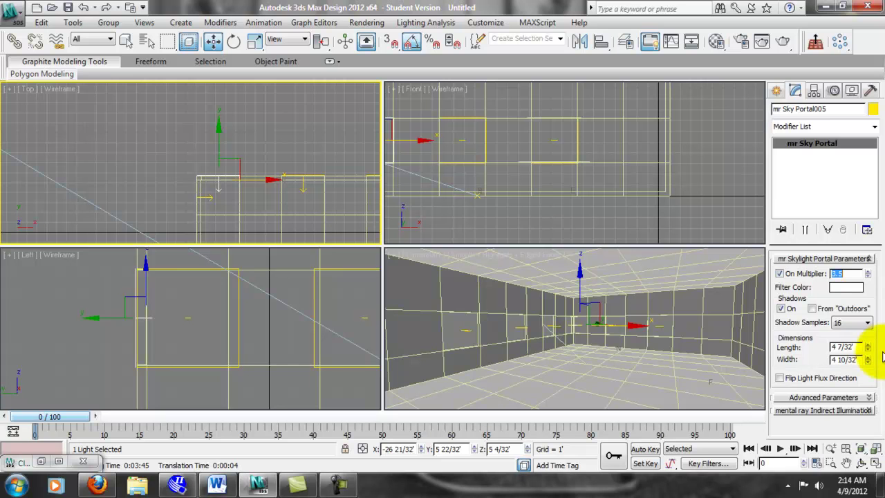
- Review the portal's shadow sample options, advanced parameters and mental ray indirect illumination settings, keeping 16 shadow samples
{"action": "left_click", "coordinate": [846, 323]}
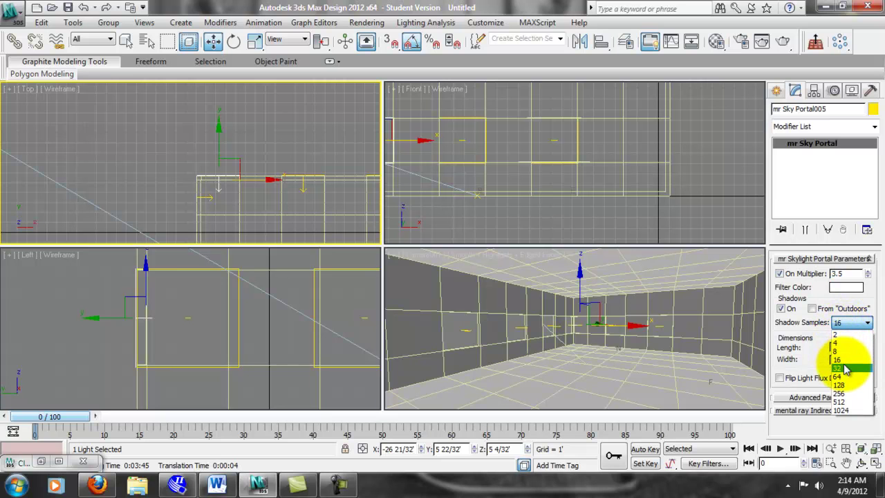
{"action": "left_click", "coordinate": [842, 359]}
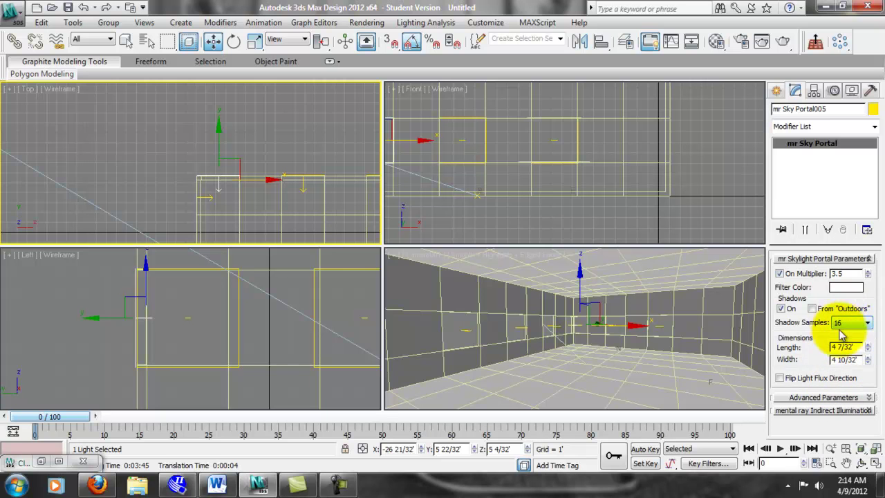
{"action": "left_click", "coordinate": [838, 398]}
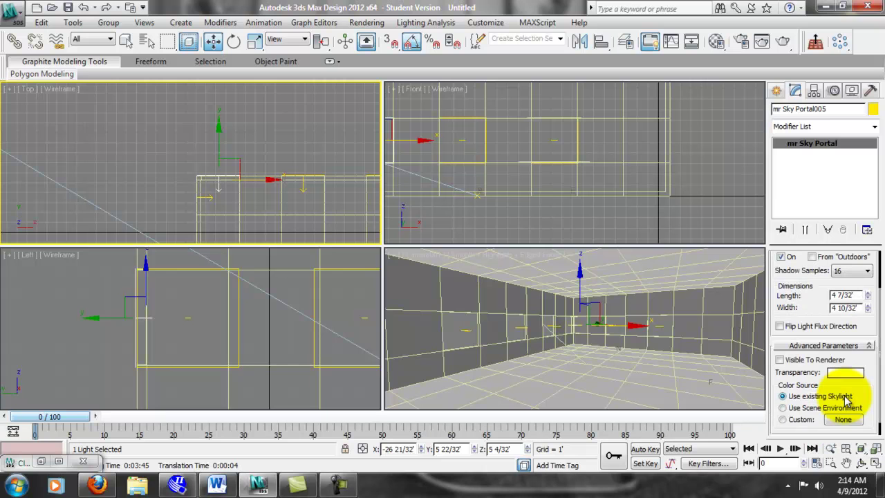
{"action": "left_click", "coordinate": [840, 345]}
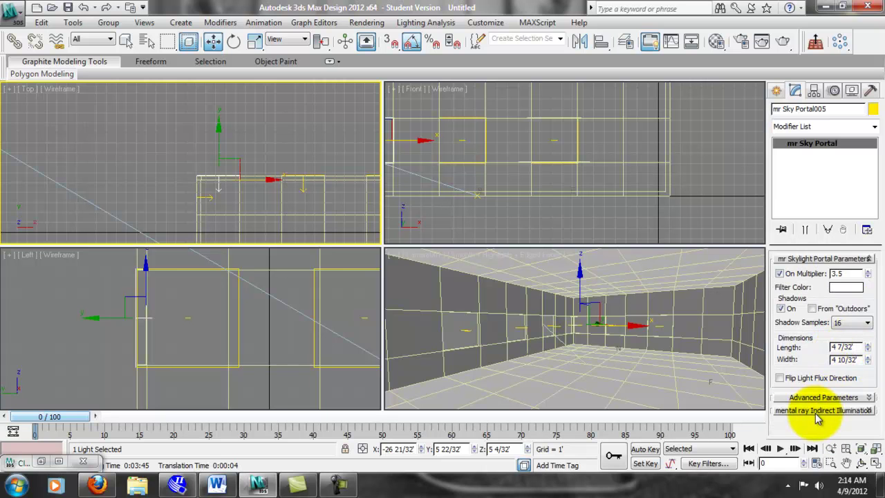
{"action": "left_click", "coordinate": [844, 409]}
{"action": "left_click", "coordinate": [824, 276]}
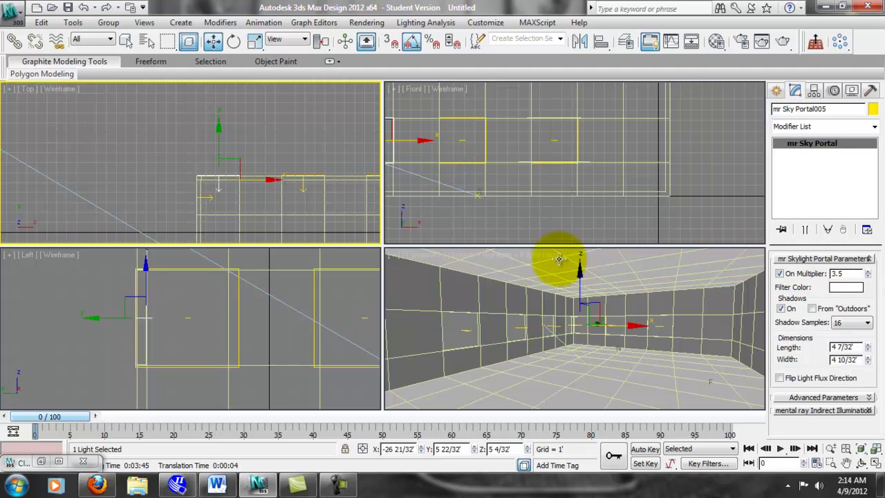
- Test-render the Camera001 view, cancel it during the final gather pass, and close the render window
{"action": "left_click", "coordinate": [786, 41]}
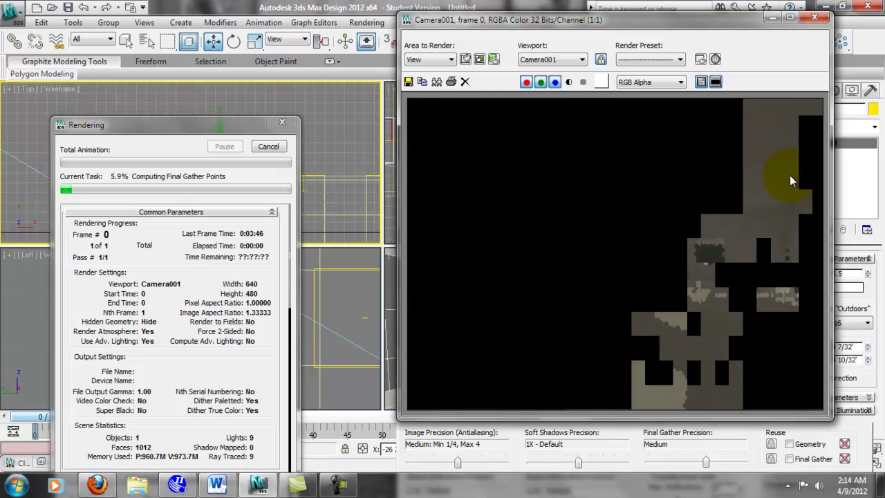
{"action": "key", "text": "Escape"}
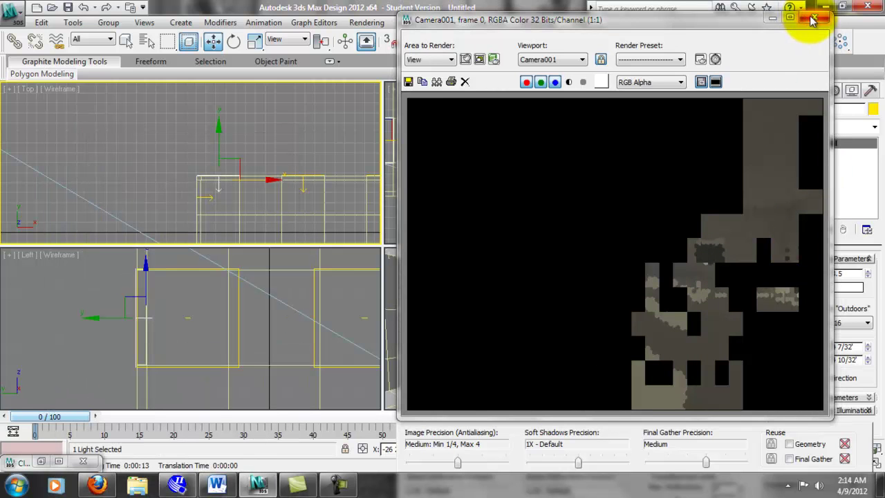
{"action": "left_click", "coordinate": [814, 16]}
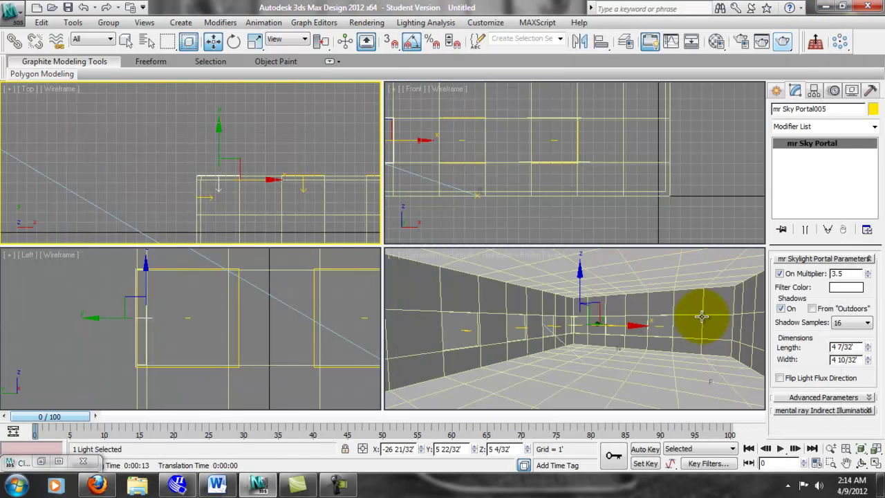
- Select another instanced sky portal on the back wall and set its multiplier to 5
{"action": "left_click", "coordinate": [515, 329]}
{"action": "left_click_drag", "start_coordinate": [515, 329], "coordinate": [624, 325], "text": "shift"}
{"action": "double_click", "coordinate": [847, 273]}
{"action": "type", "text": "5"}
{"action": "key", "text": "Return"}
- Start another Camera001 test render to check the brighter portals, cancel it, and close its window
{"action": "left_click", "coordinate": [782, 40]}
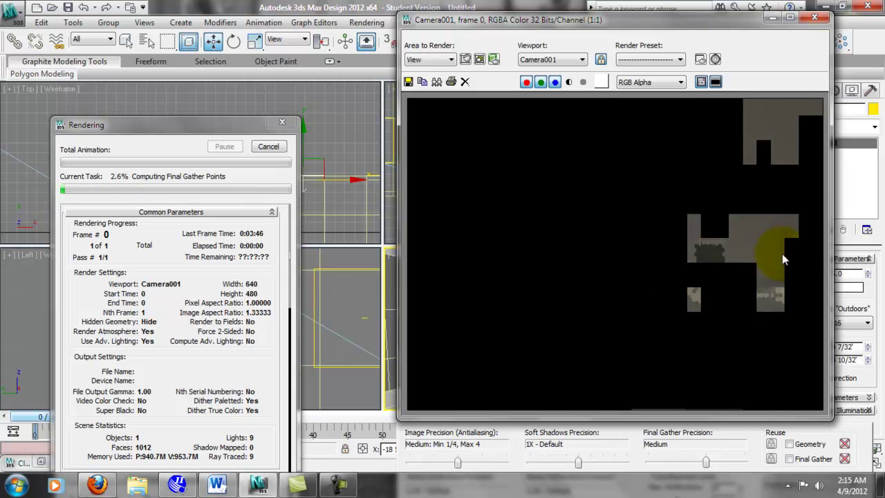
{"action": "left_click", "coordinate": [275, 148]}
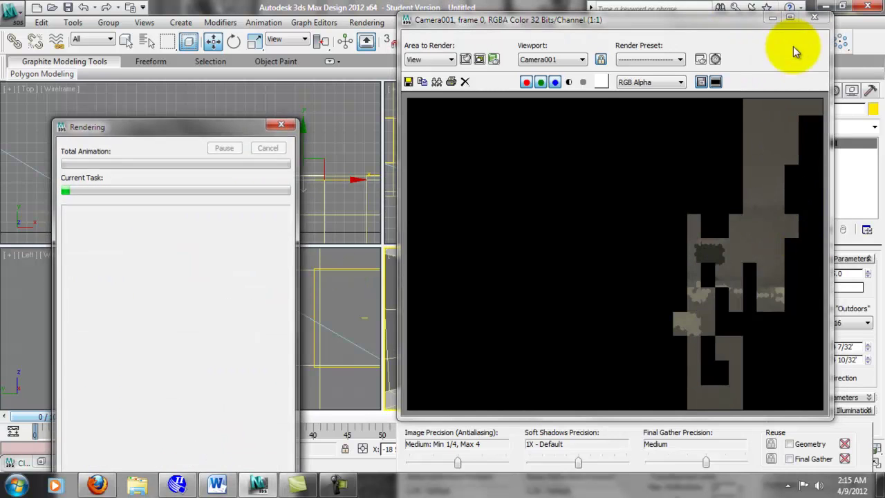
{"action": "left_click", "coordinate": [816, 24]}
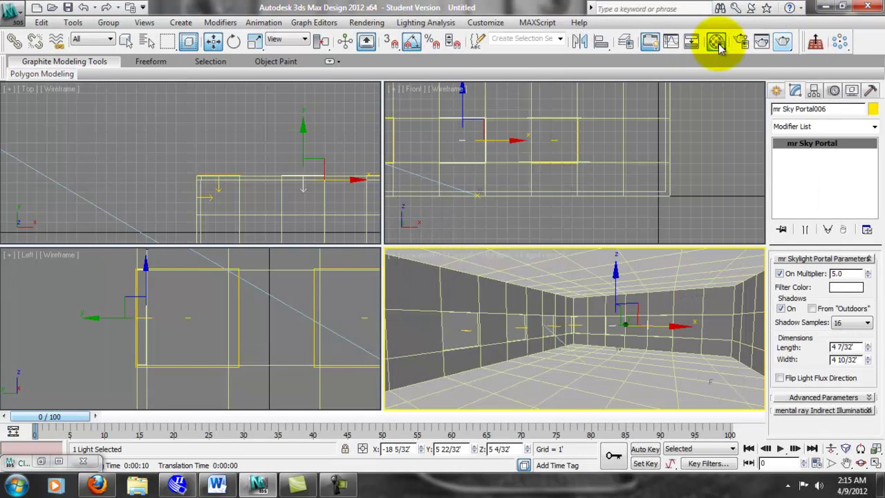
- Open the White Paint material in the Material Editor and set its reflectivity to 0.1
{"action": "left_click", "coordinate": [719, 40]}
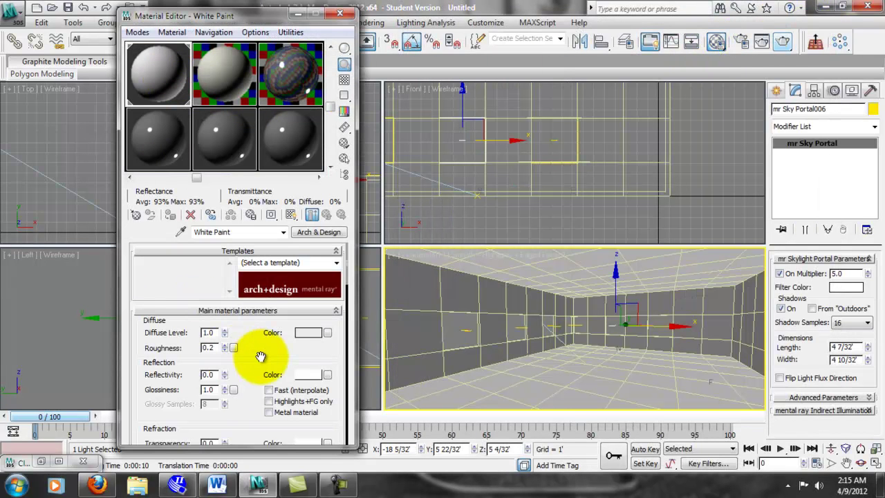
{"action": "scroll", "coordinate": [252, 349], "scroll_direction": "down", "scroll_amount": 1}
{"action": "scroll", "coordinate": [252, 352], "scroll_direction": "down", "scroll_amount": 2}
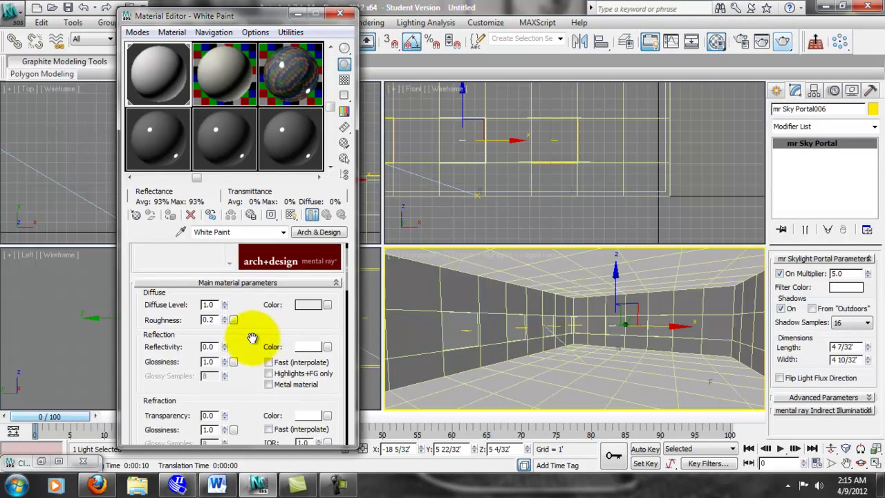
{"action": "double_click", "coordinate": [215, 347]}
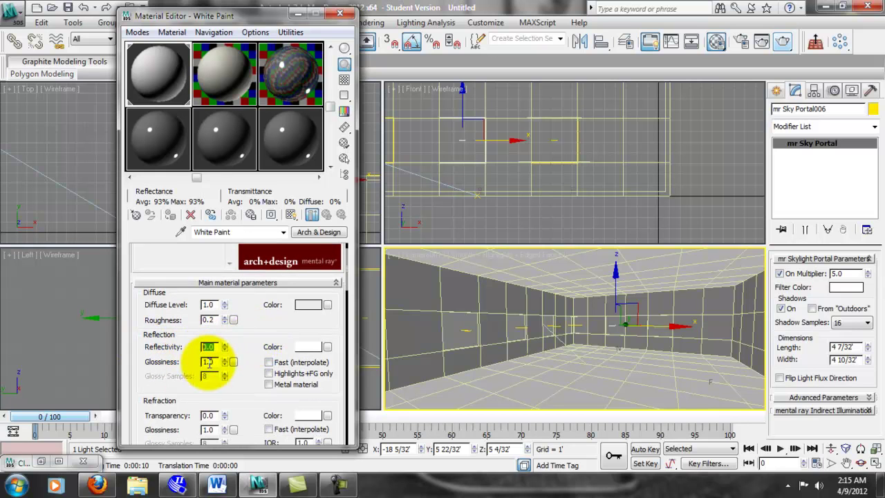
{"action": "key", "text": "Return"}
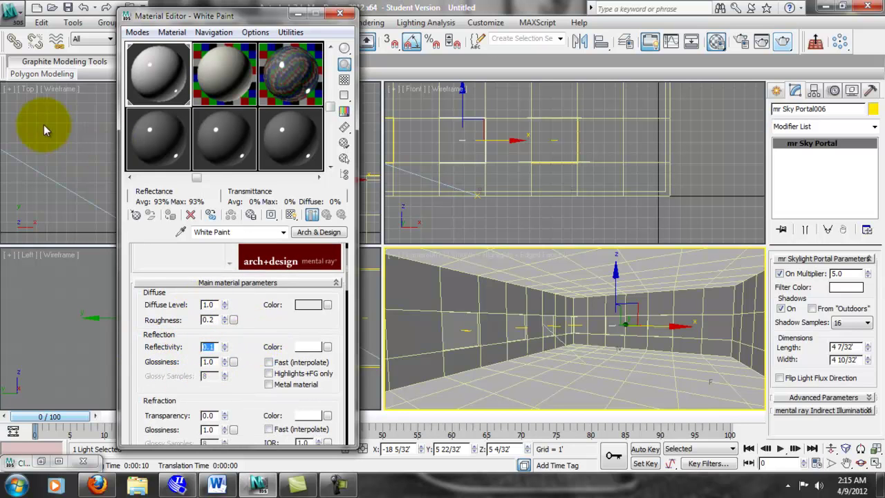
- Examine the White Paint material's sample sphere in an enlarged preview window, then close the preview
{"action": "double_click", "coordinate": [148, 65]}
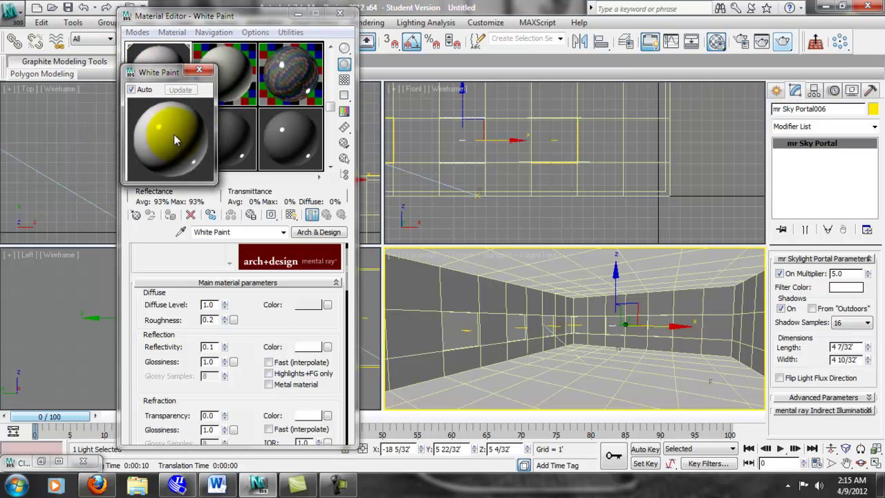
{"action": "left_click_drag", "start_coordinate": [215, 185], "coordinate": [370, 339]}
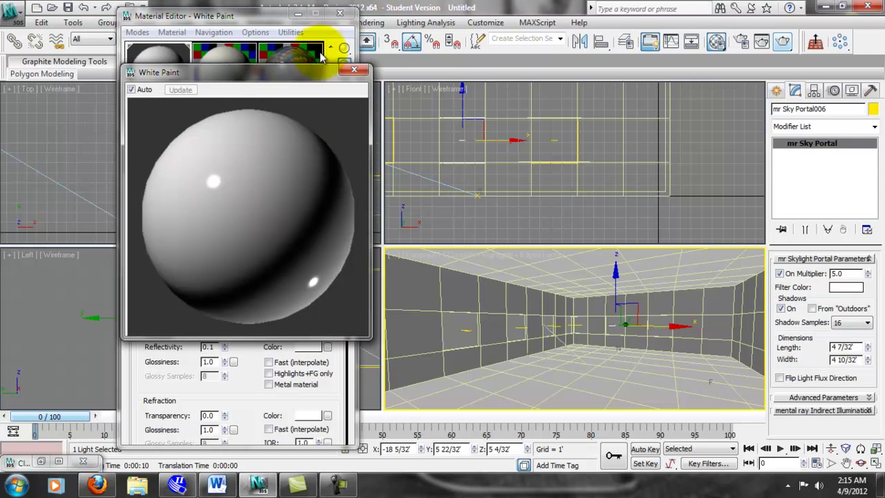
{"action": "mouse_move", "coordinate": [312, 72]}
{"action": "left_mouse_down"}
{"action": "mouse_move", "coordinate": [520, 26]}
{"action": "mouse_move", "coordinate": [529, 34]}
{"action": "left_mouse_up"}
{"action": "left_click", "coordinate": [571, 32]}
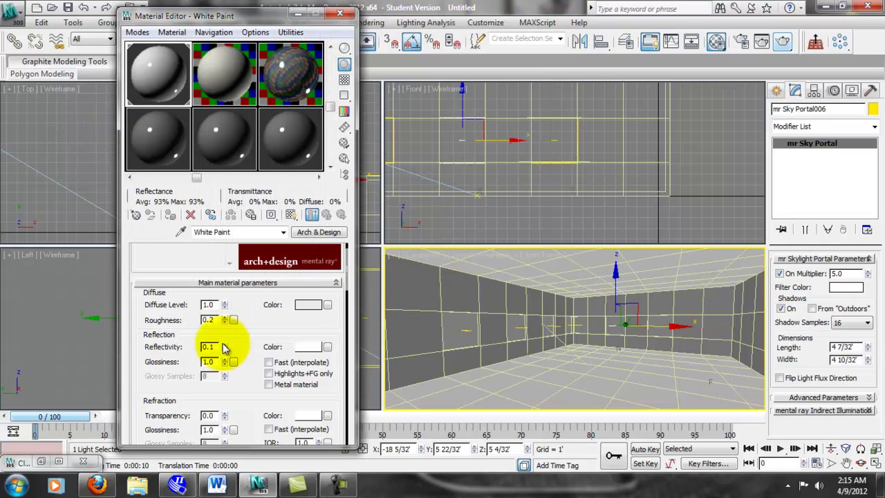
- Set the White Paint material's reflection glossiness to 0.3 and its glossy samples to 12
{"action": "scroll", "coordinate": [235, 325], "scroll_direction": "down", "scroll_amount": 2}
{"action": "left_click", "coordinate": [224, 336]}
{"action": "left_click_drag", "start_coordinate": [218, 334], "coordinate": [140, 324]}
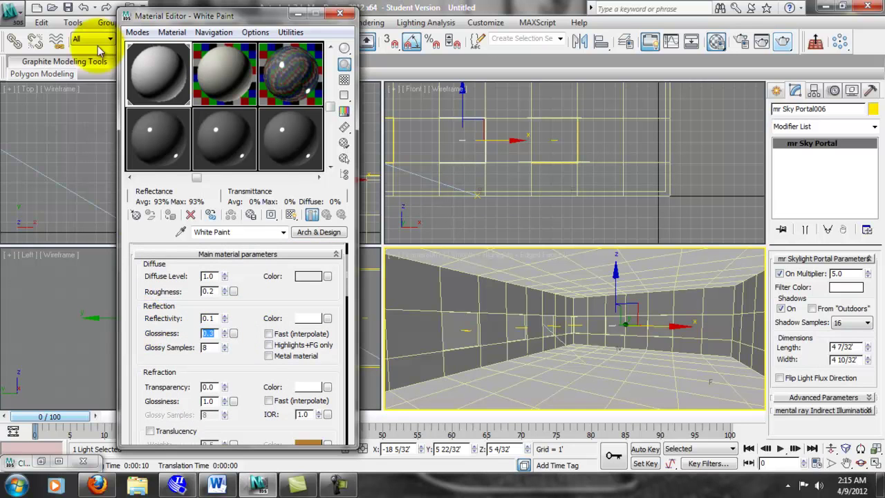
{"action": "left_click_drag", "start_coordinate": [252, 365], "coordinate": [170, 361]}
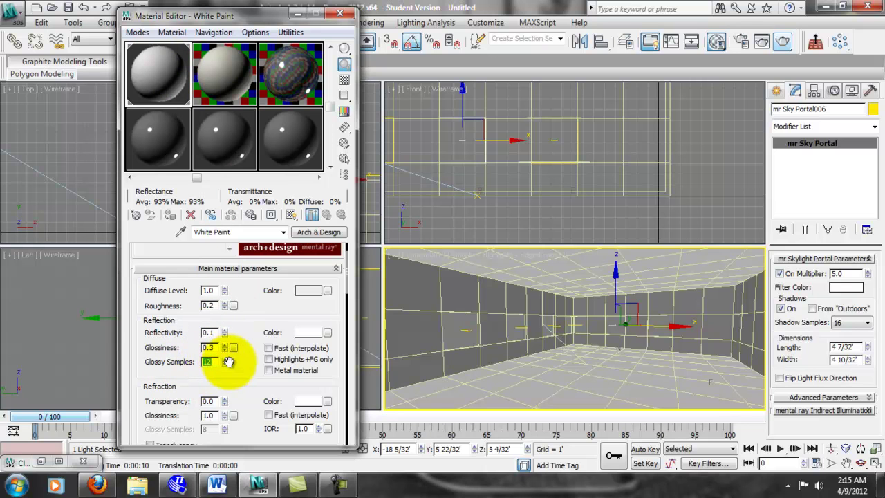
{"action": "mouse_move", "coordinate": [251, 363]}
{"action": "left_mouse_down"}
{"action": "mouse_move", "coordinate": [237, 383]}
{"action": "mouse_move", "coordinate": [241, 340]}
{"action": "mouse_move", "coordinate": [254, 328]}
{"action": "mouse_move", "coordinate": [243, 335]}
{"action": "mouse_move", "coordinate": [241, 326]}
{"action": "mouse_move", "coordinate": [257, 326]}
{"action": "mouse_move", "coordinate": [254, 335]}
{"action": "mouse_move", "coordinate": [239, 302]}
{"action": "mouse_move", "coordinate": [248, 271]}
{"action": "mouse_move", "coordinate": [233, 261]}
{"action": "mouse_move", "coordinate": [257, 347]}
{"action": "left_mouse_up"}
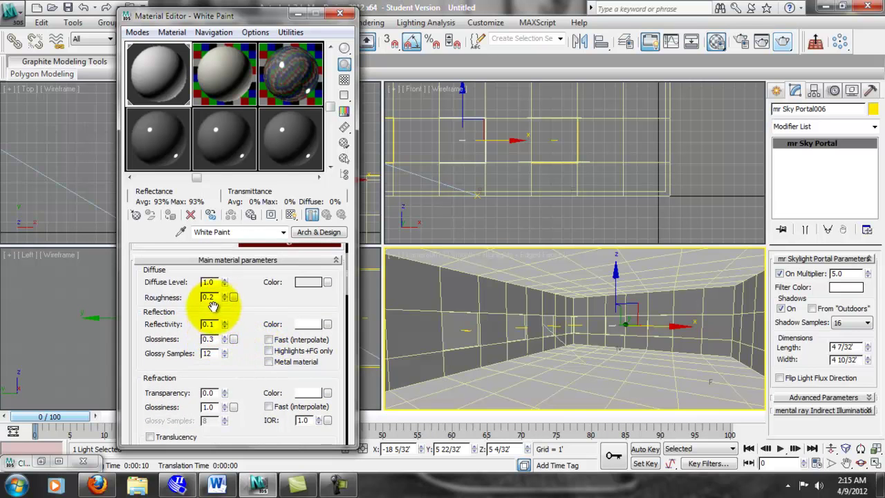
- Open the White Paint material's Special Effects settings and enable Ambient Occlusion
{"action": "left_click_drag", "start_coordinate": [269, 305], "coordinate": [228, 232]}
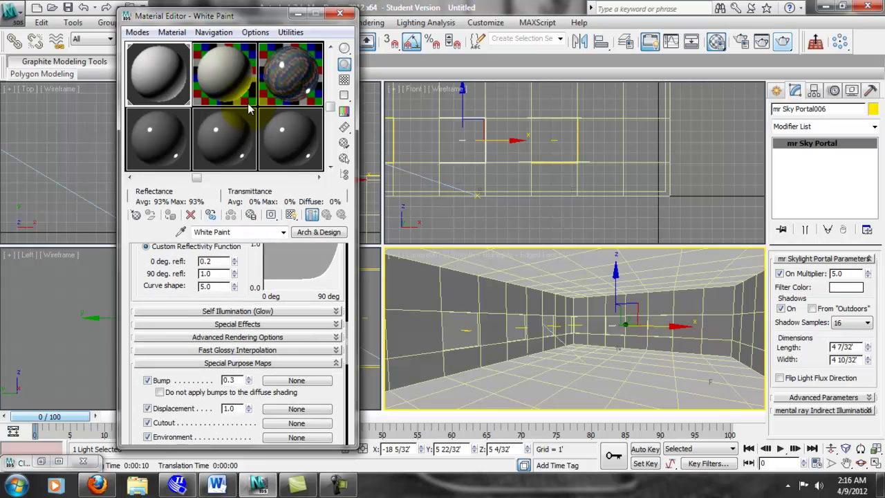
{"action": "left_click", "coordinate": [237, 324]}
{"action": "left_click_drag", "start_coordinate": [238, 294], "coordinate": [242, 286]}
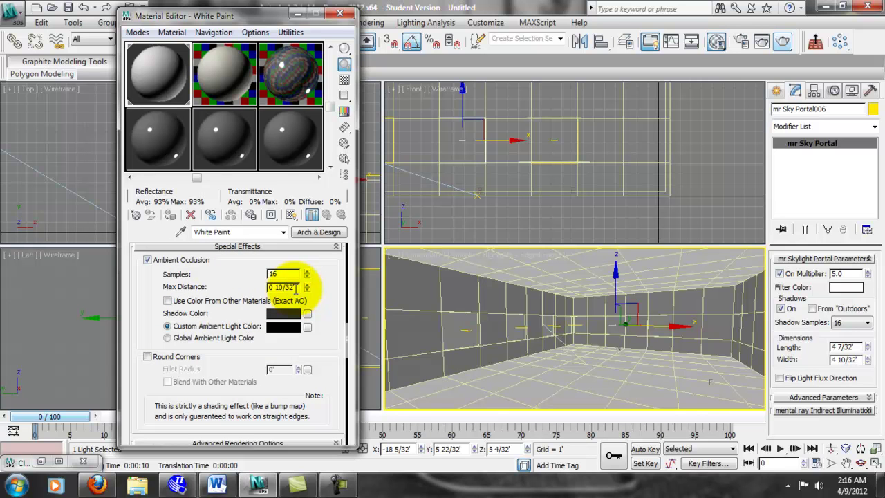
- Change the scene's US Standard display units to Feet w/Fractional Inches with 1/32 precision
{"action": "left_click", "coordinate": [486, 22]}
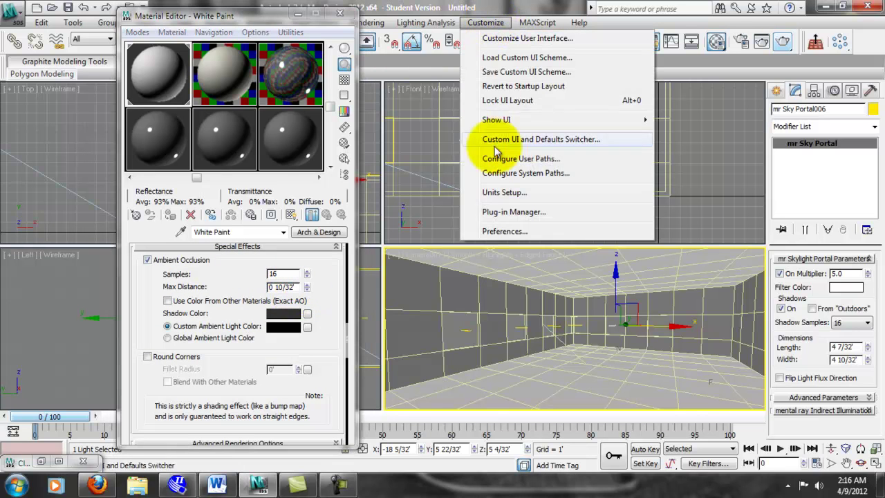
{"action": "left_click", "coordinate": [493, 200]}
{"action": "left_click", "coordinate": [486, 233]}
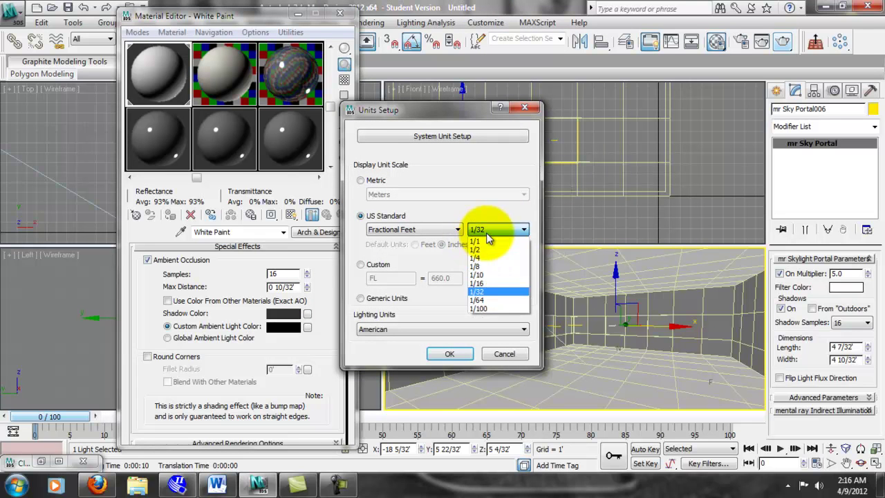
{"action": "left_click", "coordinate": [488, 230]}
{"action": "left_click", "coordinate": [457, 229]}
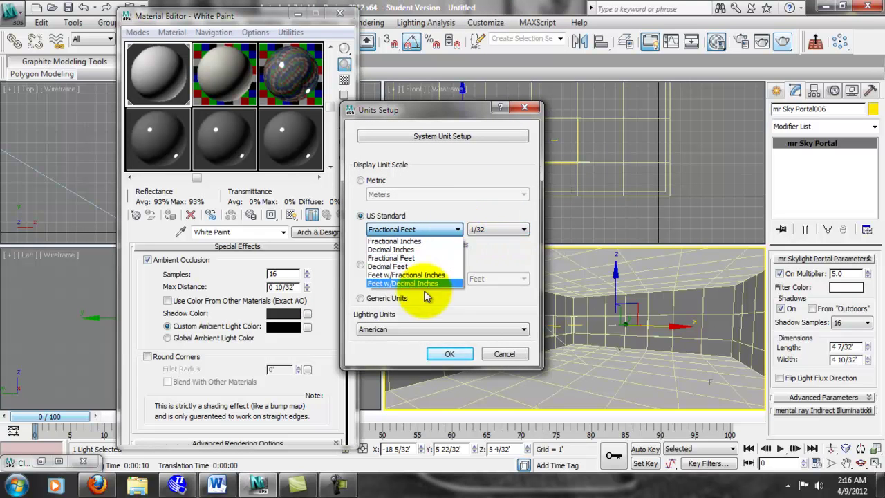
{"action": "left_click", "coordinate": [407, 275]}
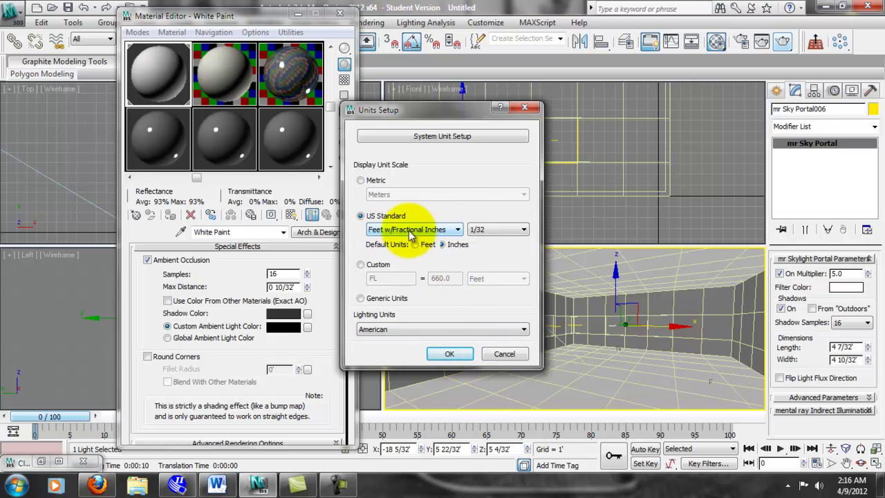
{"action": "left_click", "coordinate": [449, 354]}
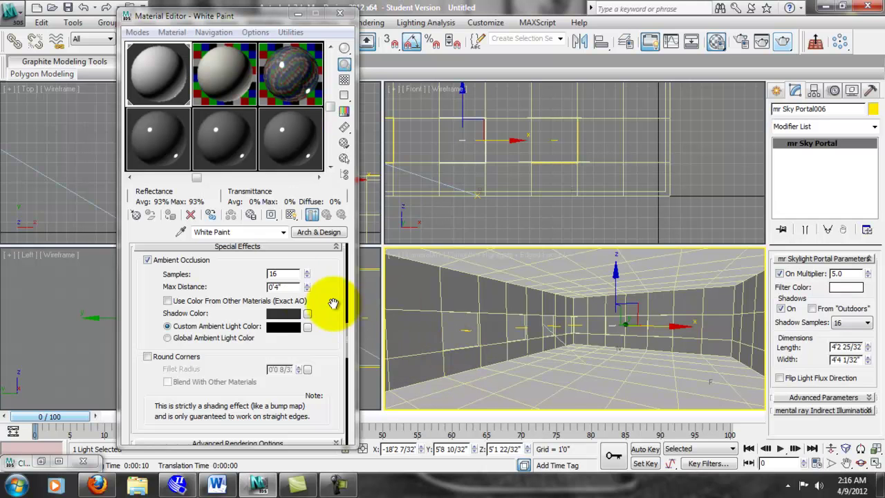
- Set the White Paint material's ambient occlusion max distance to 1'0" and close the Material Editor
{"action": "double_click", "coordinate": [282, 286]}
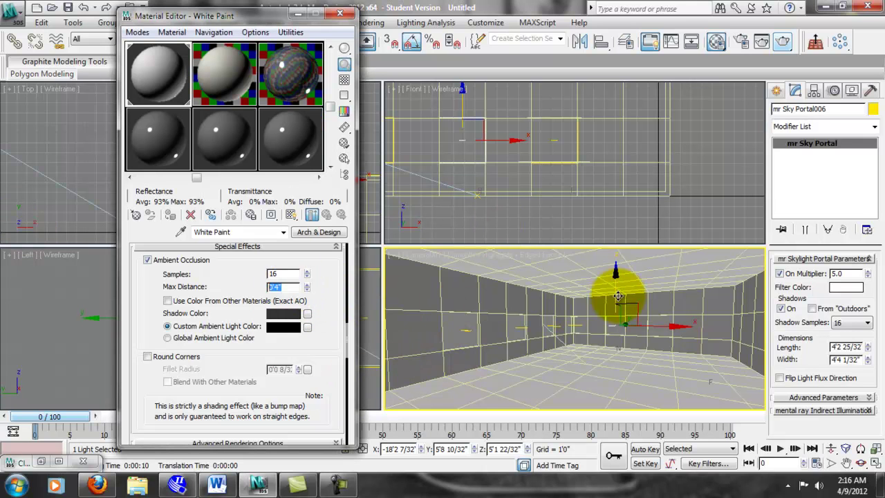
{"action": "type", "text": "1"}
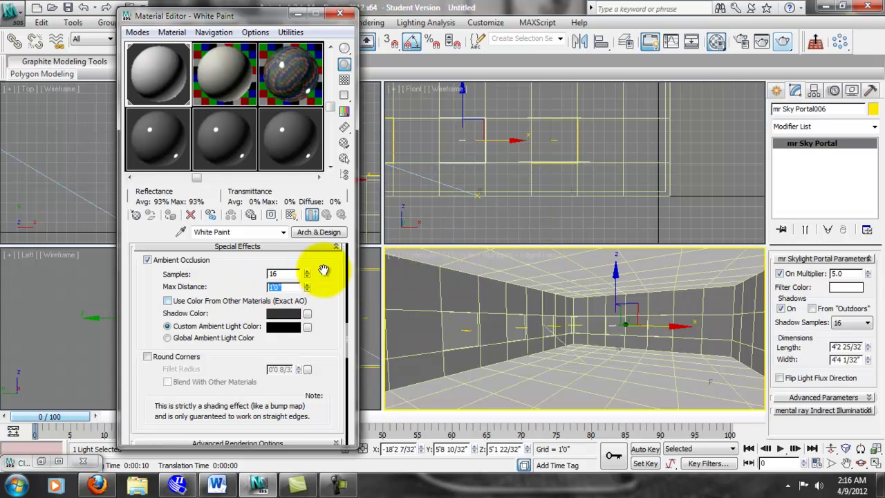
{"action": "scroll", "coordinate": [324, 270], "scroll_direction": "up", "scroll_amount": 1}
{"action": "scroll", "coordinate": [323, 268], "scroll_direction": "down", "scroll_amount": 2}
{"action": "scroll", "coordinate": [323, 265], "scroll_direction": "down", "scroll_amount": 1}
{"action": "left_click", "coordinate": [340, 13]}
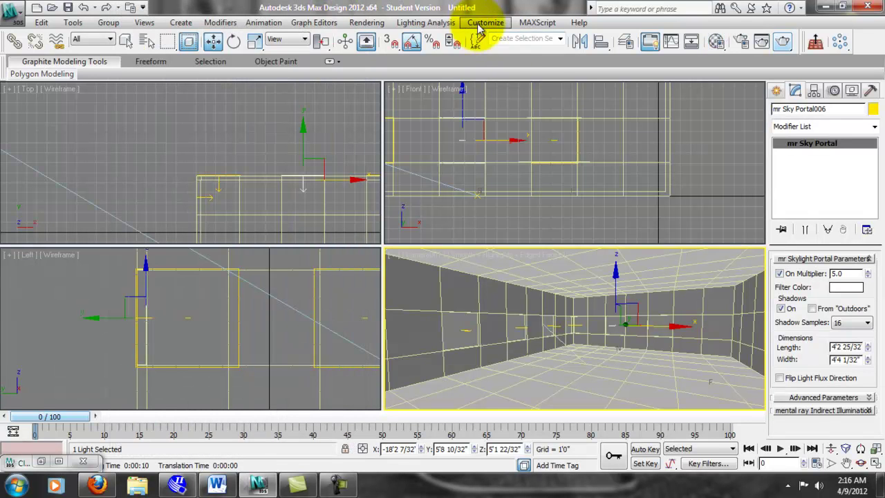
- Set the mr Photographic Exposure Control's exposure value to 13 and close the environment settings
{"action": "left_click", "coordinate": [484, 23]}
{"action": "mouse_move", "coordinate": [365, 23]}
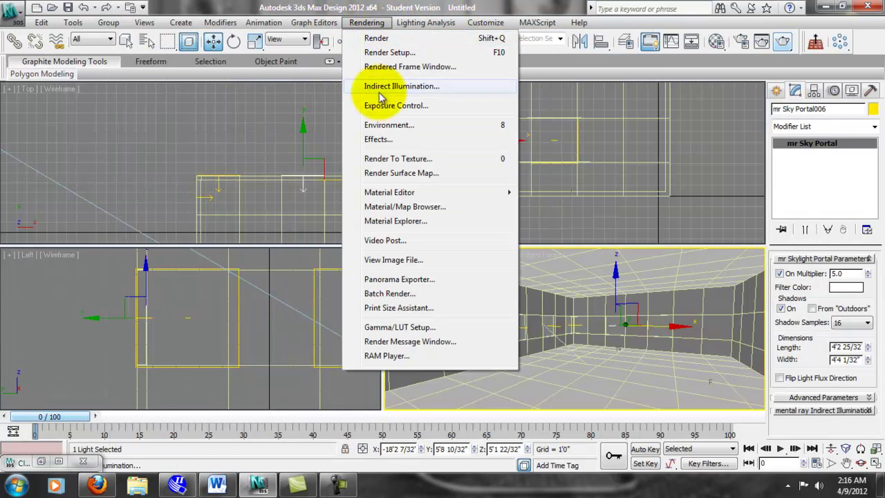
{"action": "left_click", "coordinate": [388, 125]}
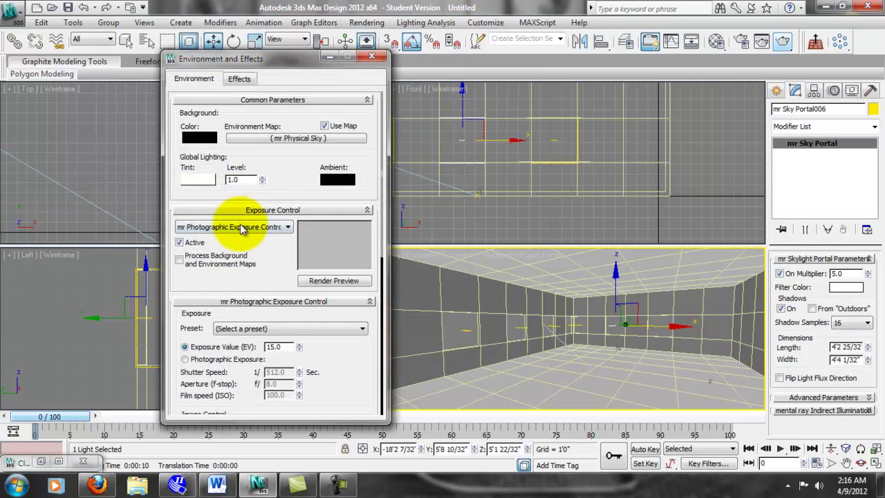
{"action": "left_click", "coordinate": [280, 346]}
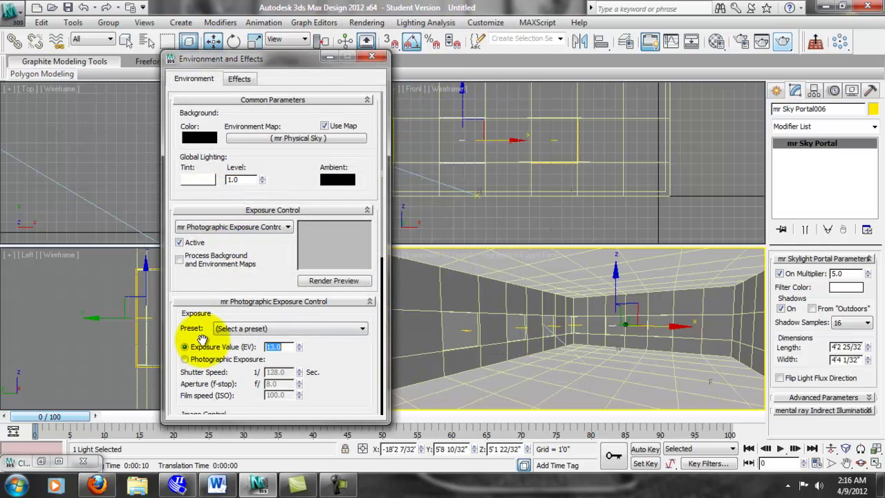
{"action": "left_click", "coordinate": [378, 57]}
- Select the daylight system outside the room and set its mr Sky multiplier to 2.0
{"action": "scroll", "coordinate": [318, 158], "scroll_direction": "down", "scroll_amount": 3}
{"action": "scroll", "coordinate": [316, 163], "scroll_direction": "down", "scroll_amount": 3}
{"action": "left_click", "coordinate": [108, 130]}
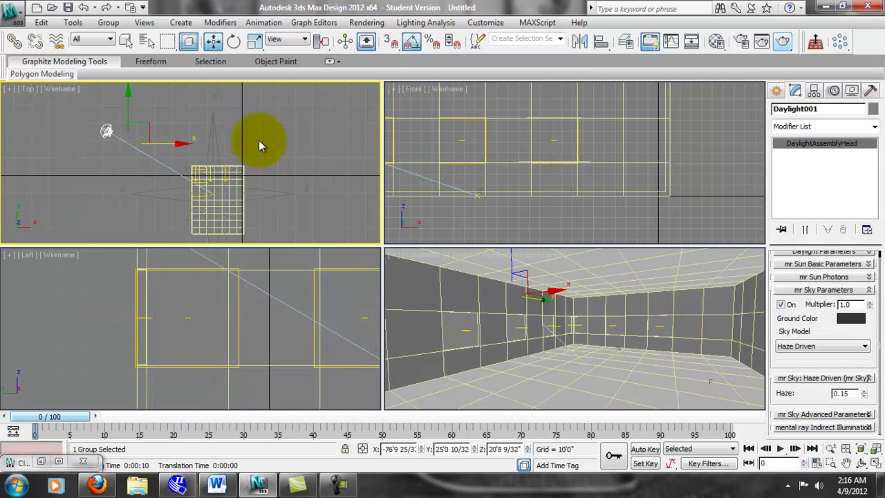
{"action": "double_click", "coordinate": [845, 304]}
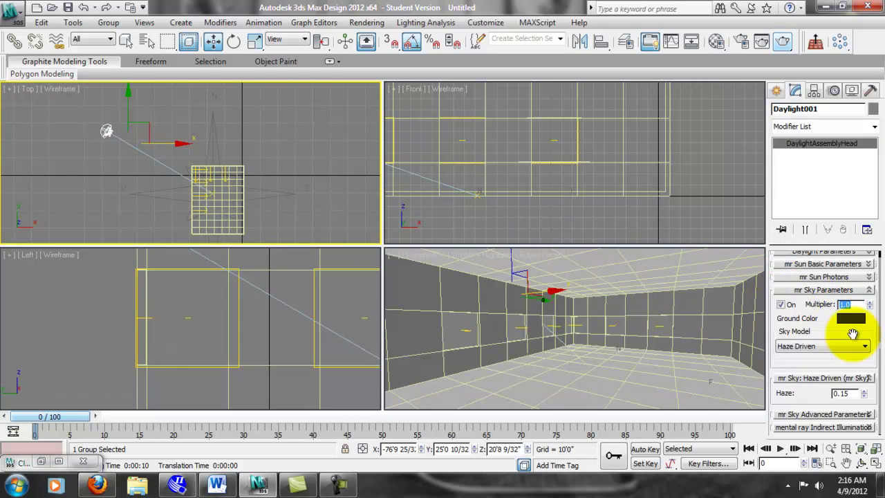
{"action": "left_click", "coordinate": [843, 394]}
{"action": "left_click", "coordinate": [822, 401]}
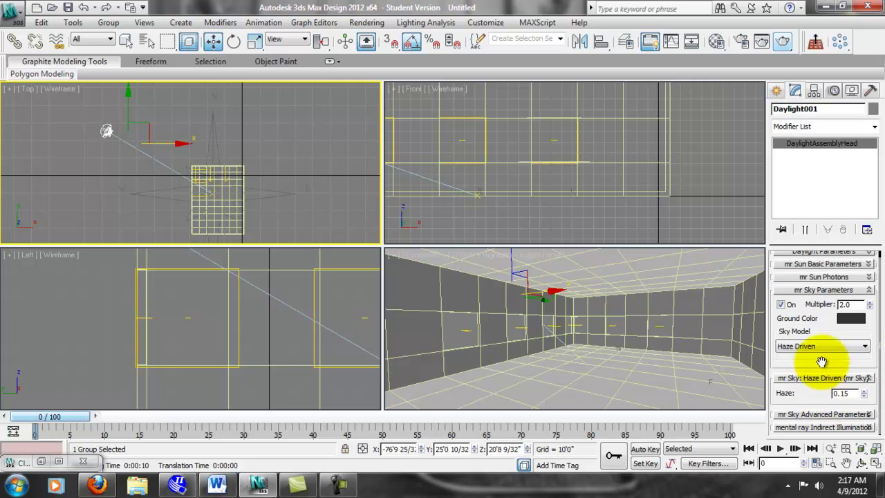
- Look over the mr Sky advanced parameters, collapse them, and set the sky's haze to 0.1
{"action": "left_click", "coordinate": [839, 415]}
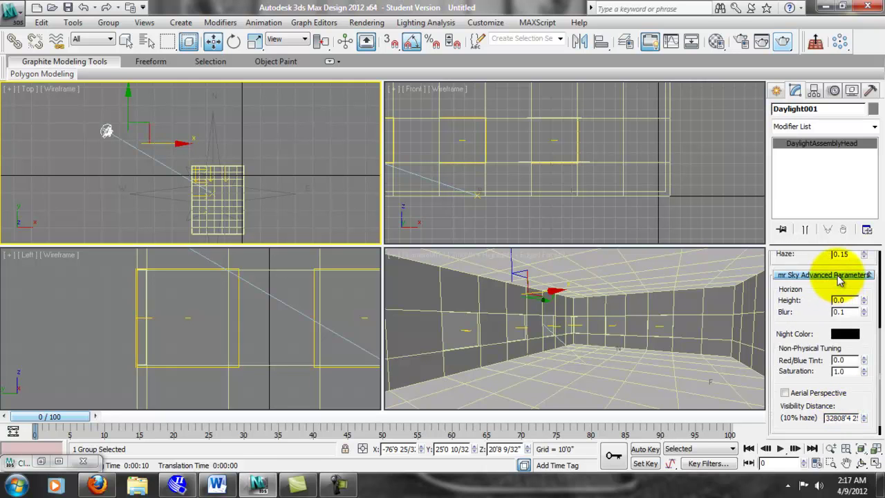
{"action": "left_click", "coordinate": [839, 277]}
{"action": "double_click", "coordinate": [840, 393]}
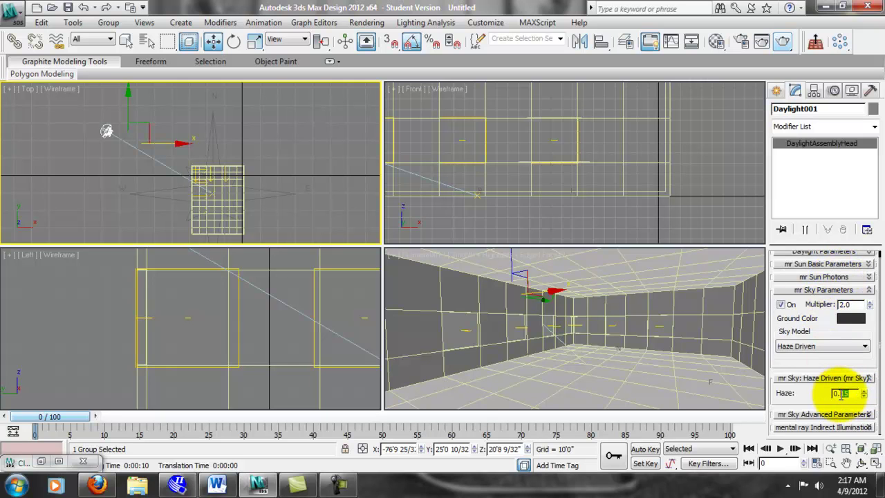
{"action": "type", "text": "0.1"}
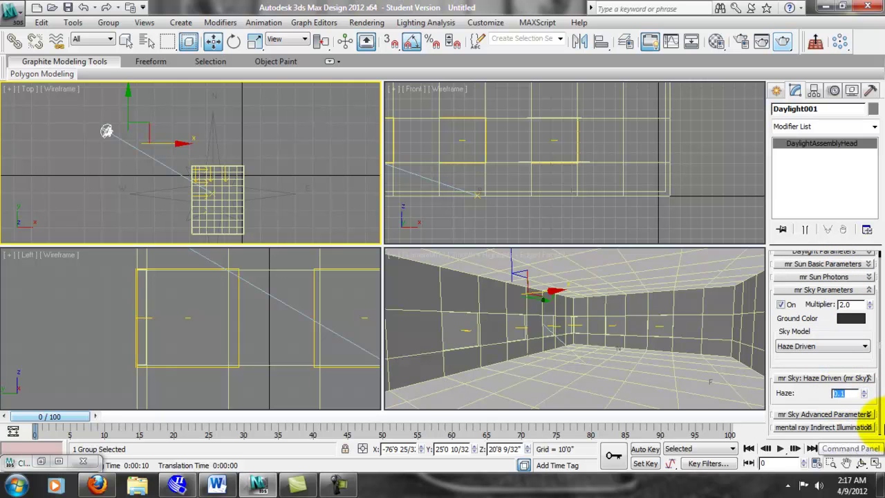
- Render the Camera001 view and compare it with the earlier cloned render, minimizing the clone again
{"action": "left_click", "coordinate": [784, 41]}
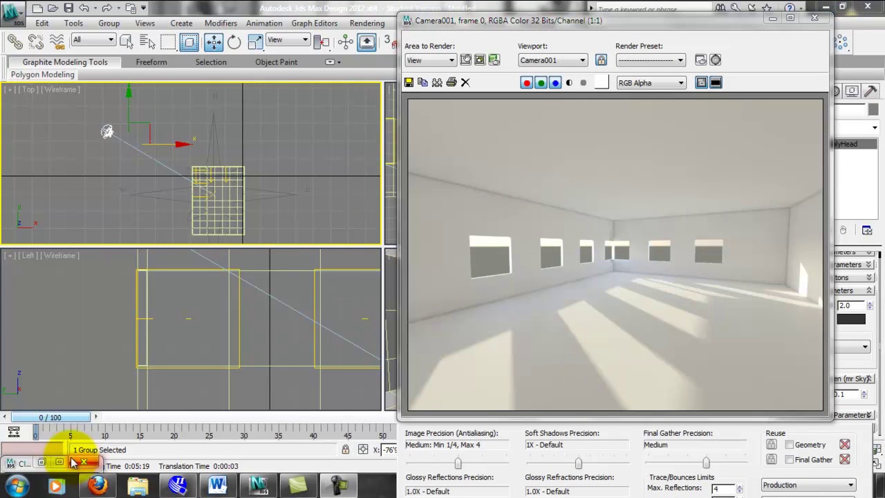
{"action": "left_click", "coordinate": [42, 461]}
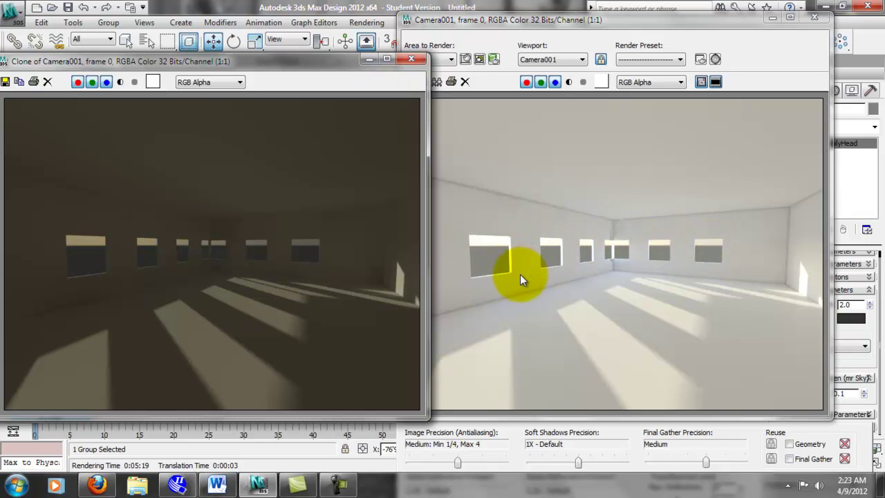
{"action": "left_click", "coordinate": [366, 60]}
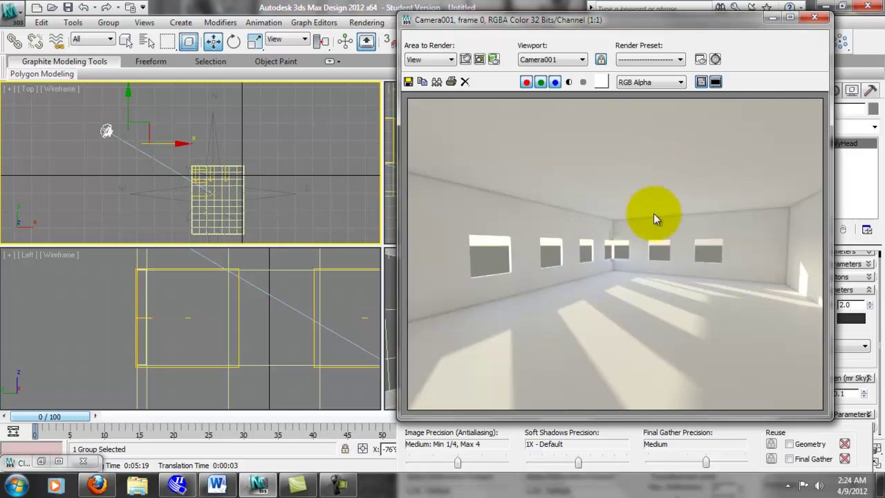
- Clone the new render for comparison, close the original render window, minimize the clone and clear the selection
{"action": "left_click", "coordinate": [436, 83]}
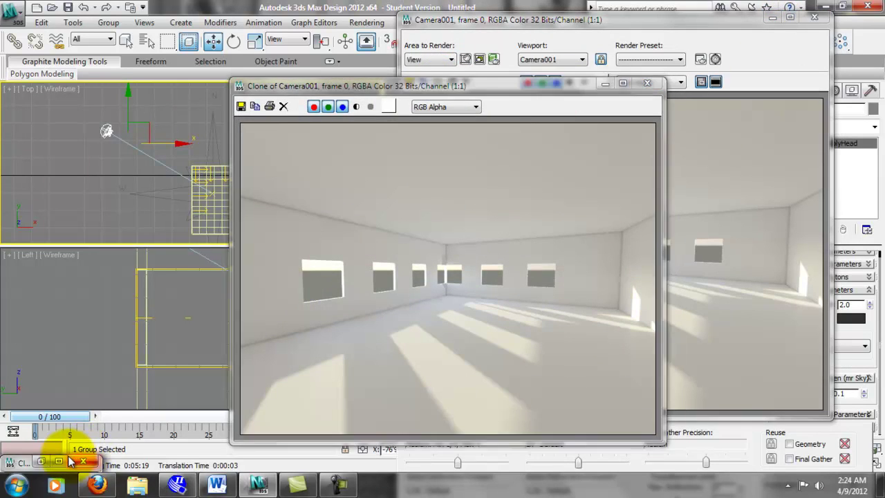
{"action": "left_click", "coordinate": [814, 16]}
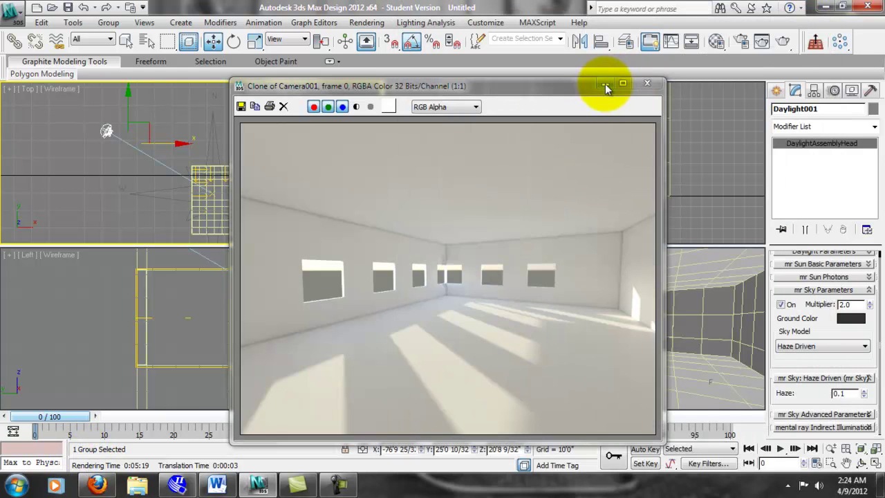
{"action": "left_click", "coordinate": [605, 83]}
{"action": "left_click", "coordinate": [712, 164]}
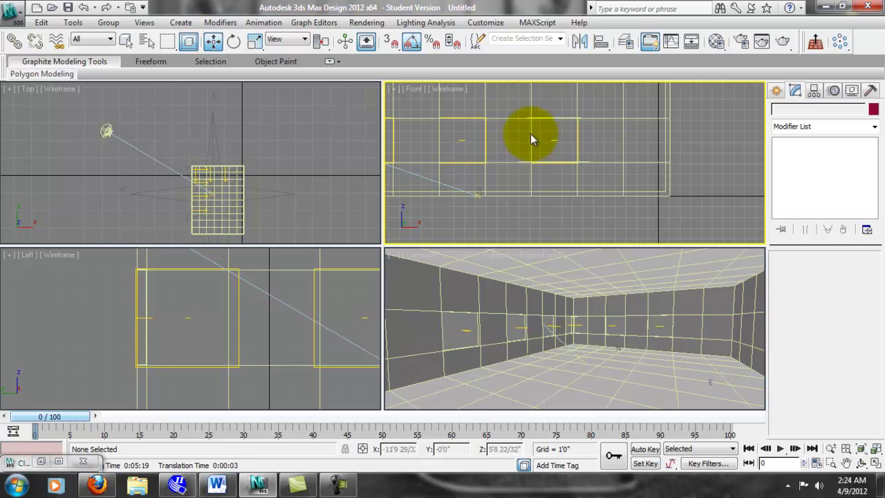
- Open the exposure control settings and render an exposure preview of the camera view
{"action": "left_click", "coordinate": [366, 22]}
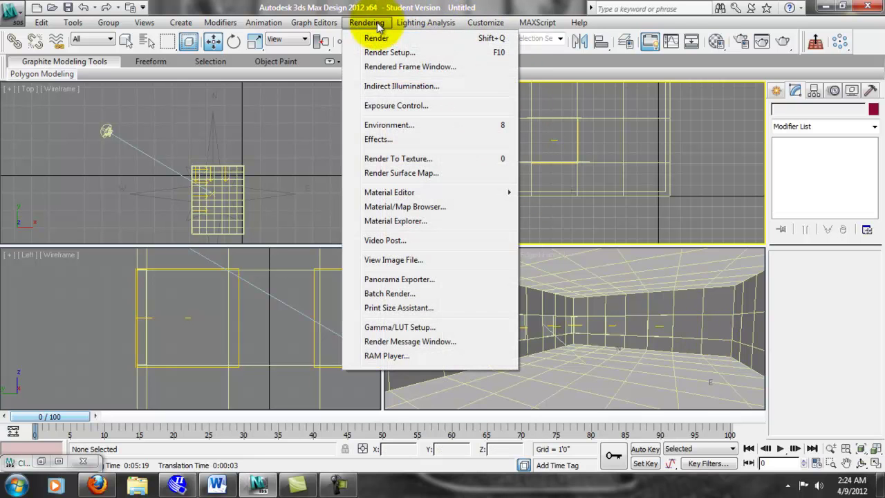
{"action": "left_click", "coordinate": [393, 107]}
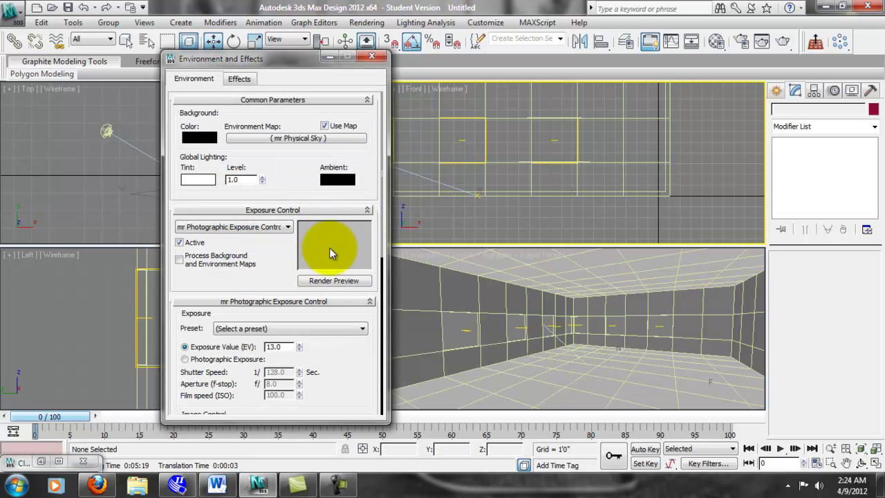
{"action": "left_click", "coordinate": [335, 280]}
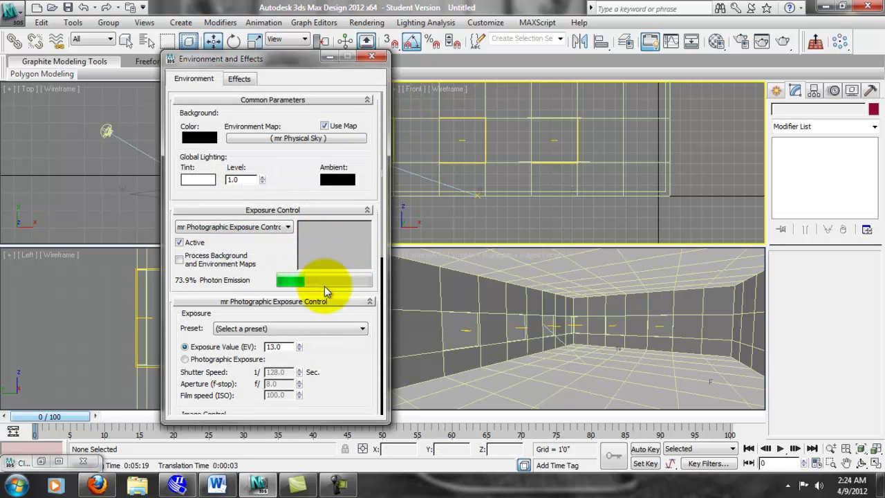
{"action": "left_click", "coordinate": [448, 304]}
{"action": "left_click", "coordinate": [359, 280]}
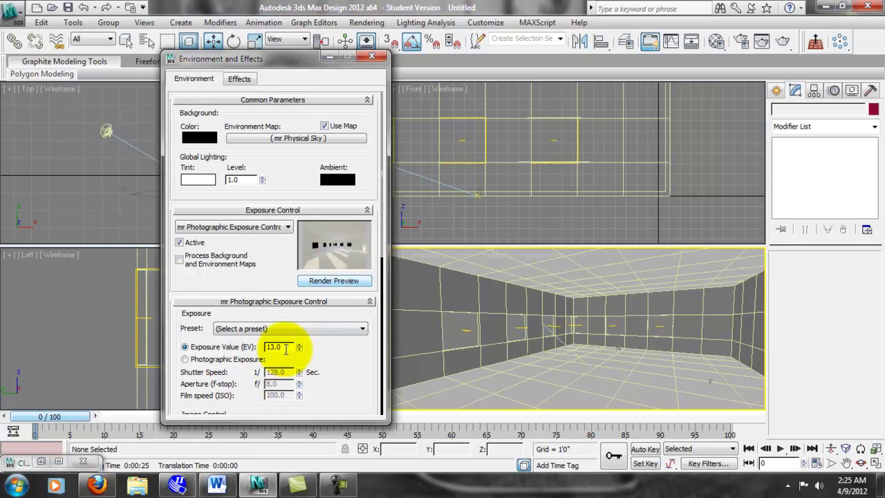
- Try an exposure value of 13.5 in the preview, settle on 13.25, and close the environment settings
{"action": "left_click_drag", "start_coordinate": [286, 348], "coordinate": [228, 347]}
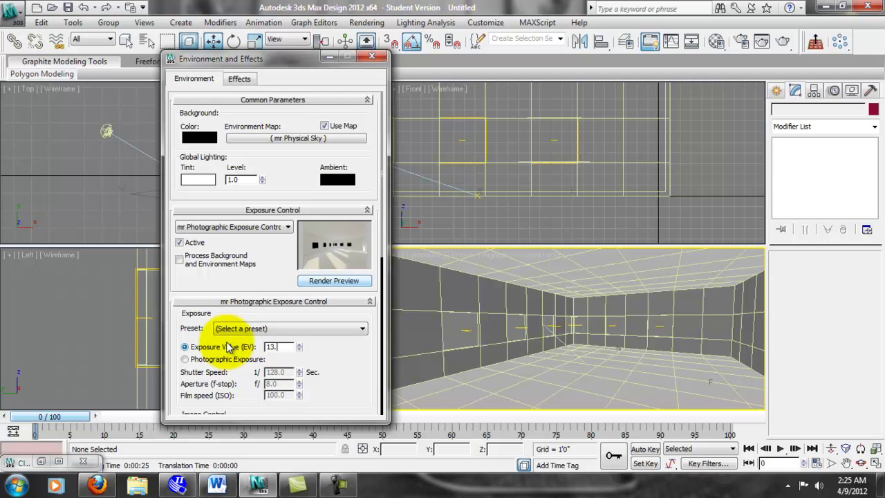
{"action": "key", "text": "Return"}
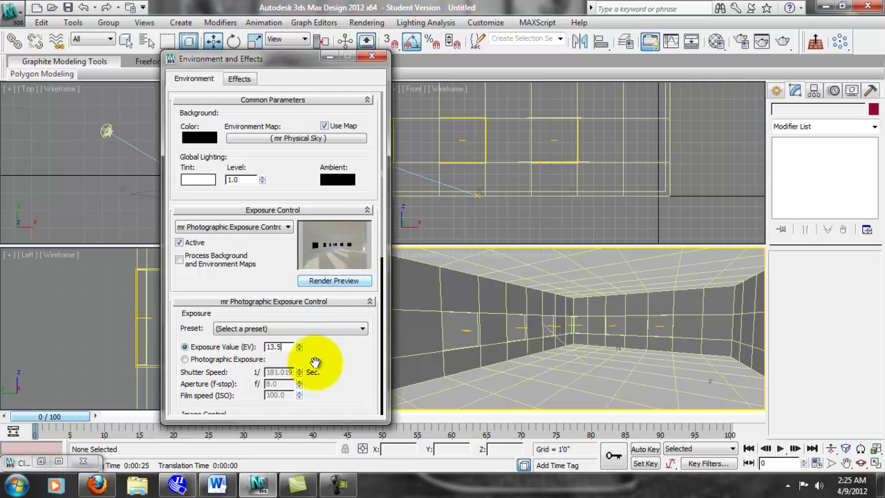
{"action": "type", "text": "13.25"}
{"action": "key", "text": "Return"}
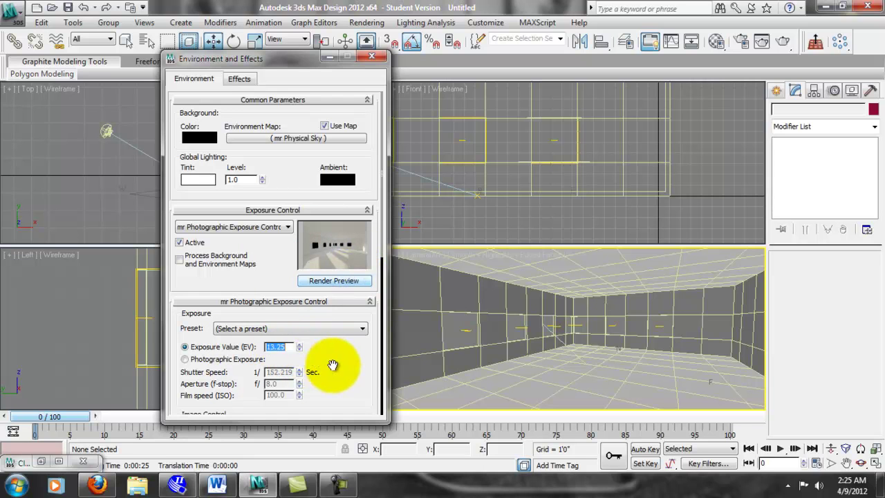
{"action": "left_click_drag", "start_coordinate": [345, 372], "coordinate": [352, 341]}
{"action": "left_click", "coordinate": [373, 56]}
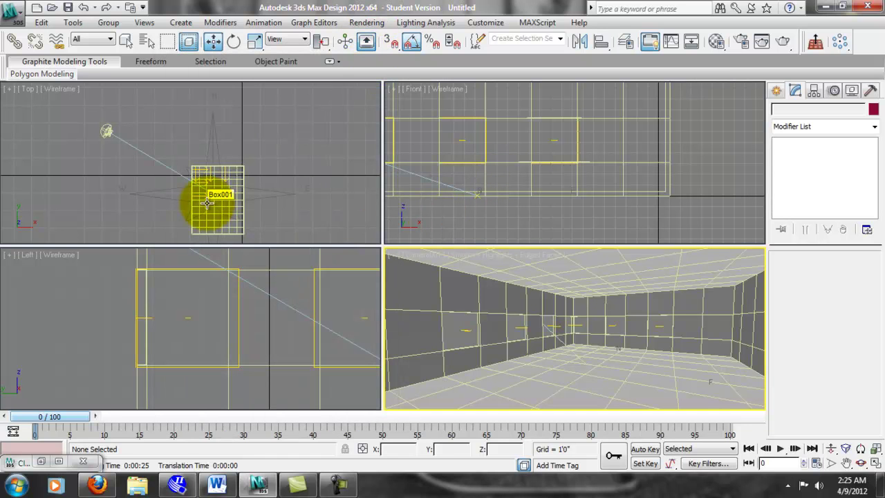
- Select the daylight system and set its mr Sky multiplier to 1.75
{"action": "left_click", "coordinate": [116, 180]}
{"action": "left_click", "coordinate": [108, 132]}
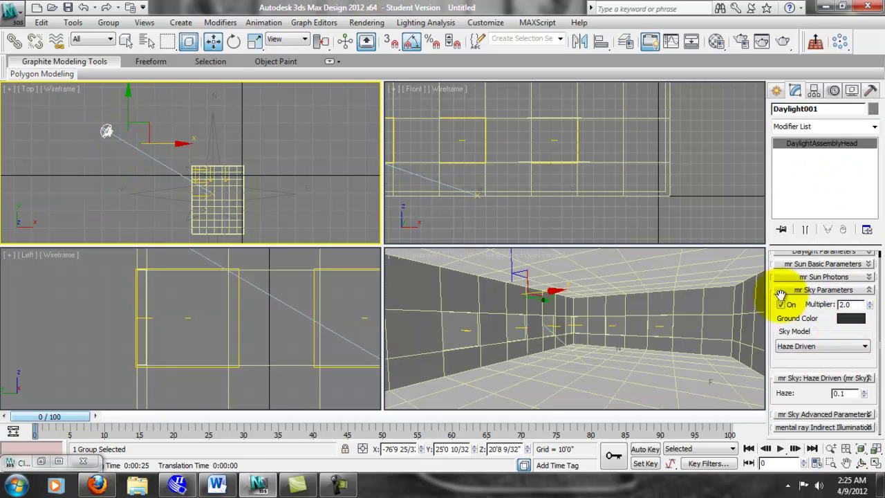
{"action": "left_click_drag", "start_coordinate": [857, 305], "coordinate": [808, 307]}
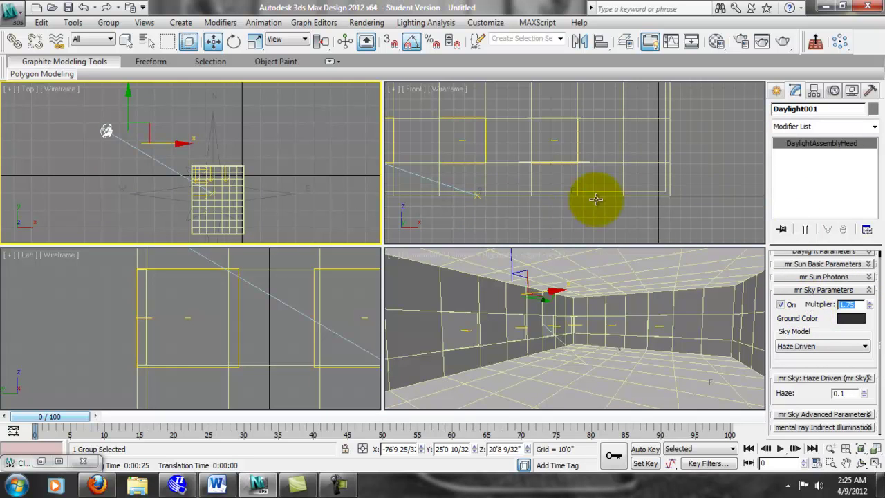
- Review the daylight system's sunlight type options, mr Sun basic parameters, and mr Sky parameters
{"action": "left_click_drag", "start_coordinate": [858, 333], "coordinate": [855, 341]}
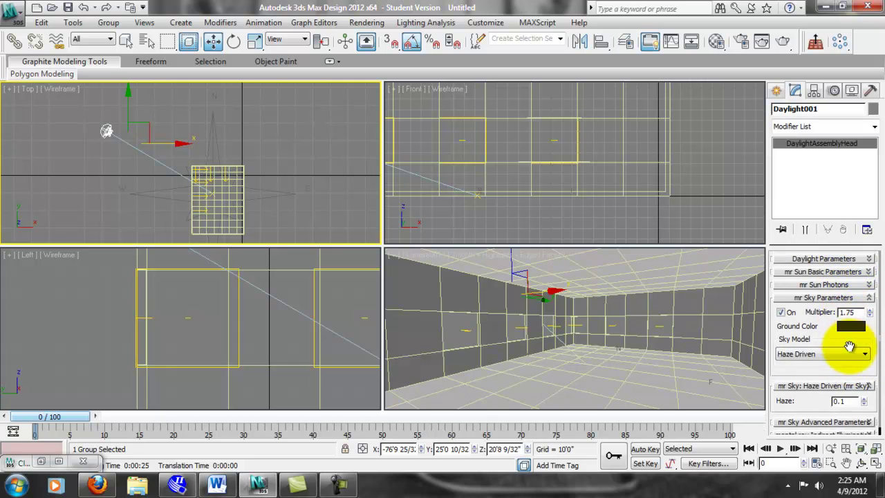
{"action": "left_click", "coordinate": [845, 285]}
{"action": "left_click", "coordinate": [846, 284]}
{"action": "left_click", "coordinate": [845, 259]}
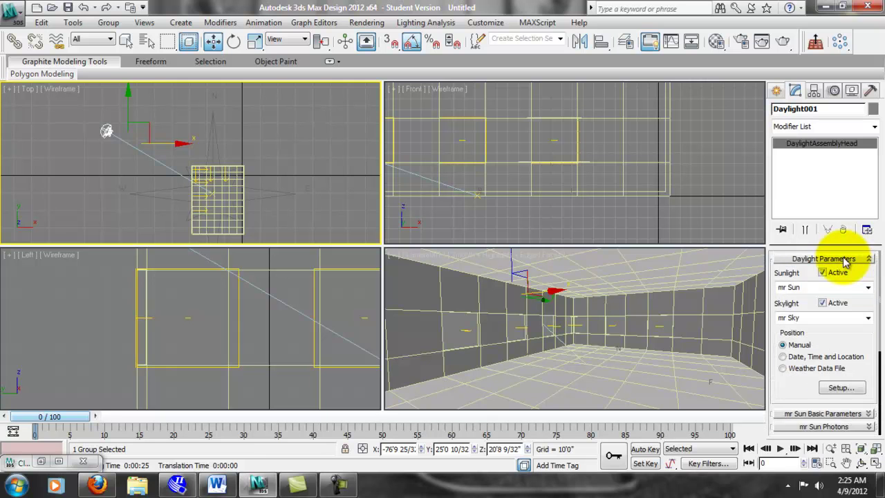
{"action": "left_click", "coordinate": [868, 288]}
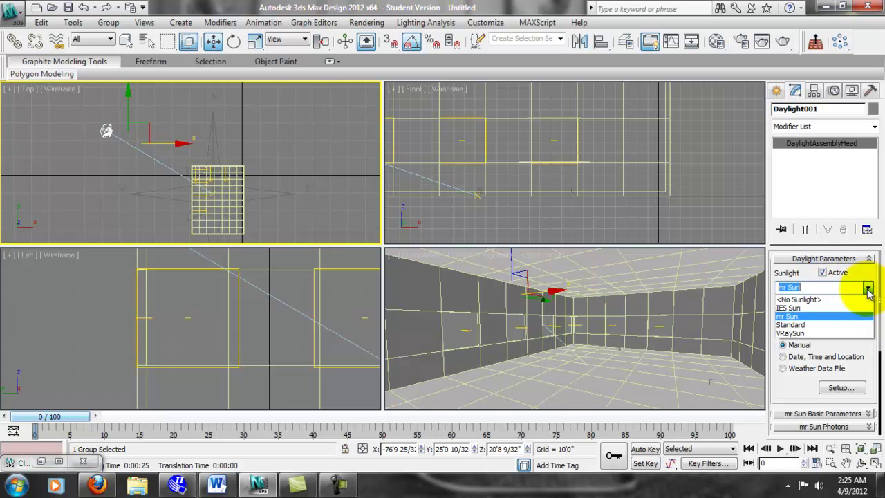
{"action": "left_click", "coordinate": [868, 288]}
{"action": "left_click", "coordinate": [801, 413]}
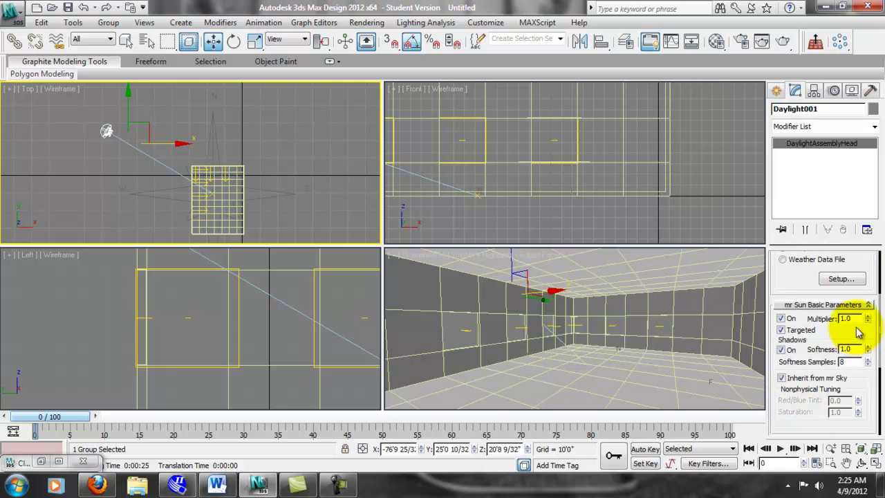
{"action": "left_click_drag", "start_coordinate": [866, 330], "coordinate": [856, 90]}
{"action": "left_click", "coordinate": [823, 414]}
{"action": "left_click_drag", "start_coordinate": [862, 381], "coordinate": [857, 475]}
{"action": "scroll", "coordinate": [846, 387], "scroll_direction": "up", "scroll_amount": 2}
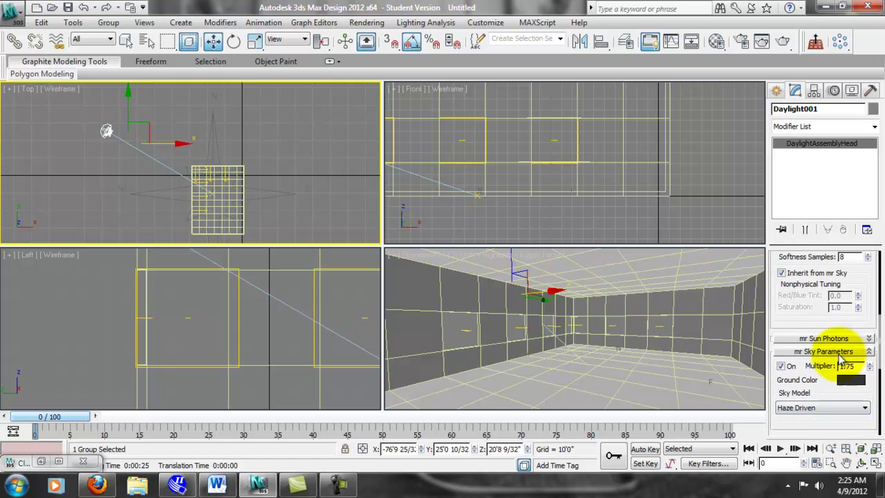
{"action": "scroll", "coordinate": [841, 329], "scroll_direction": "up", "scroll_amount": 5}
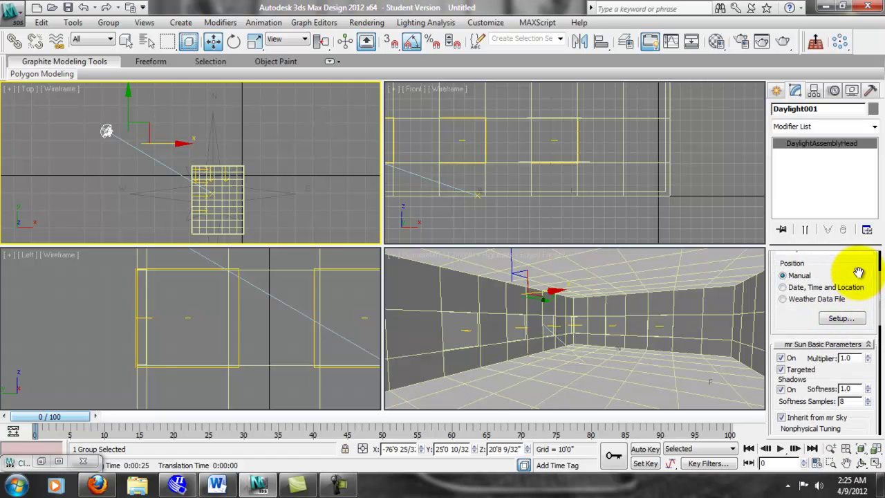
{"action": "scroll", "coordinate": [859, 277], "scroll_direction": "up", "scroll_amount": 2}
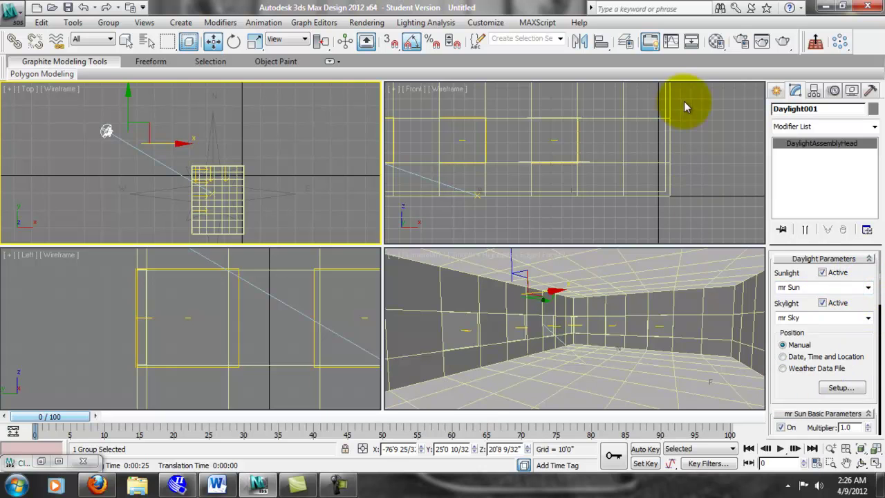
- Select the room box in place of the daylight system and open the White Paint material's settings
{"action": "middle_click_drag", "start_coordinate": [181, 211], "coordinate": [181, 213]}
{"action": "middle_click_drag", "start_coordinate": [319, 199], "coordinate": [315, 192]}
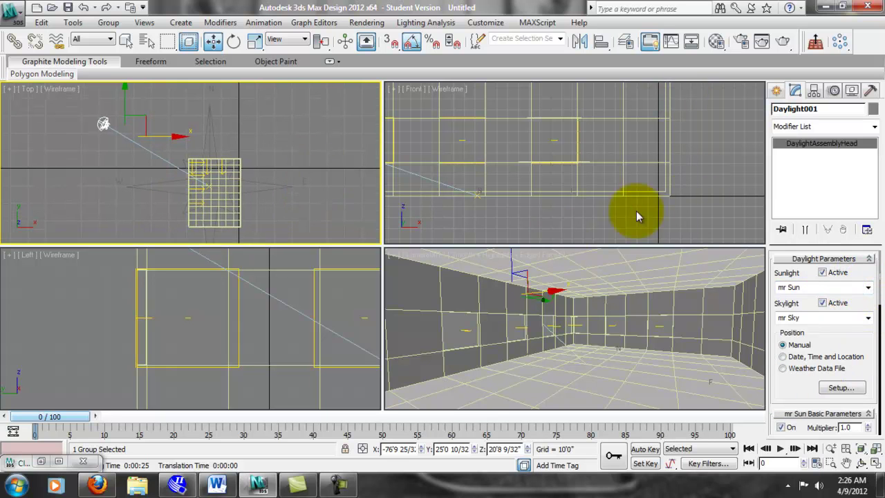
{"action": "left_click", "coordinate": [702, 195]}
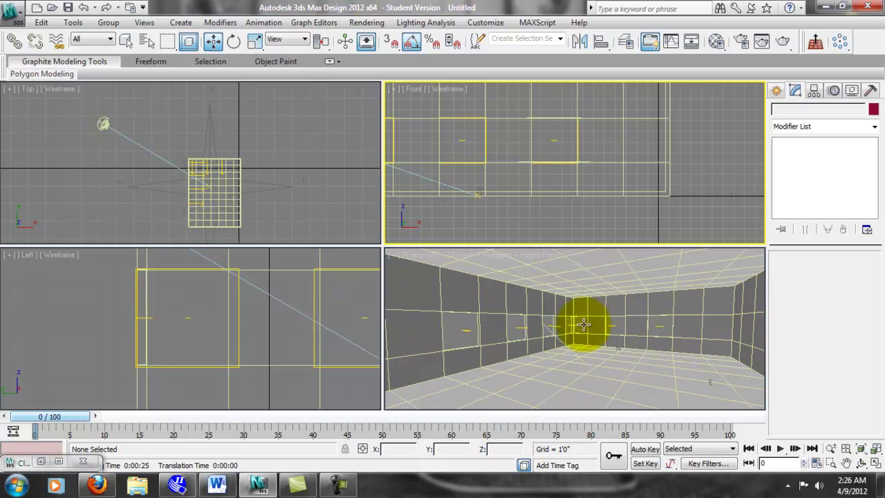
{"action": "scroll", "coordinate": [589, 187], "scroll_direction": "down", "scroll_amount": 5}
{"action": "scroll", "coordinate": [623, 216], "scroll_direction": "up", "scroll_amount": 6}
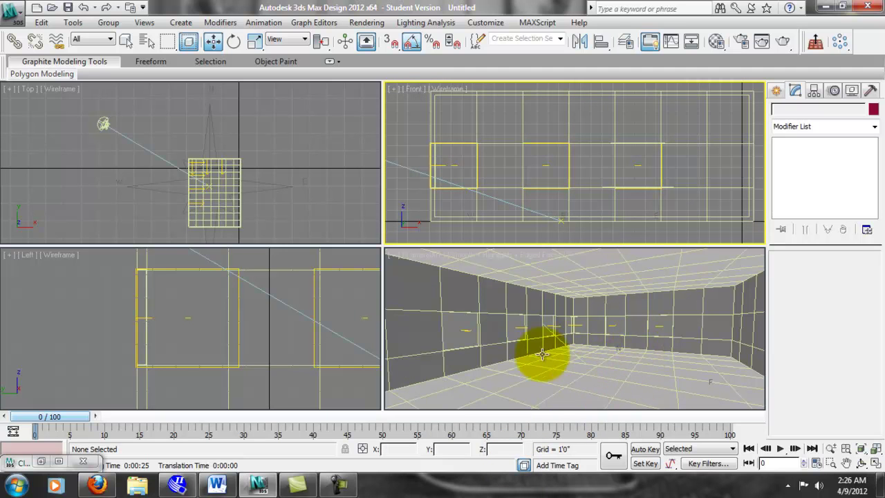
{"action": "middle_click_drag", "start_coordinate": [616, 154], "coordinate": [601, 164]}
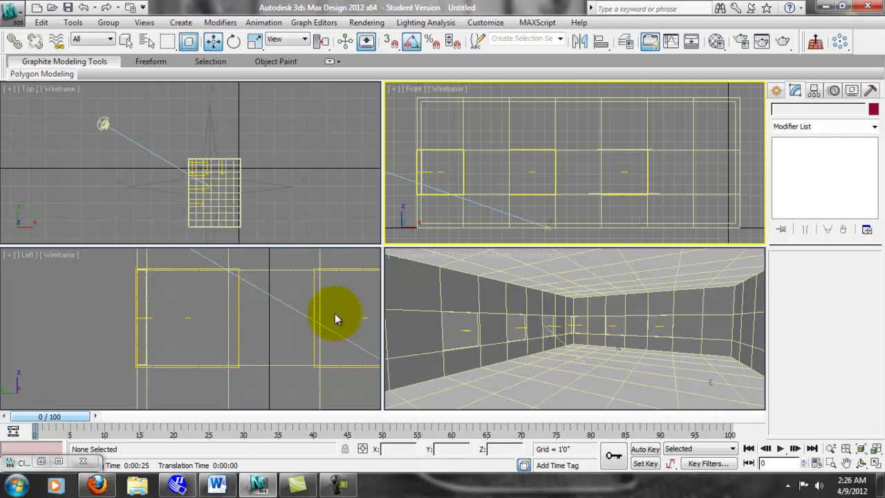
{"action": "left_click", "coordinate": [515, 300]}
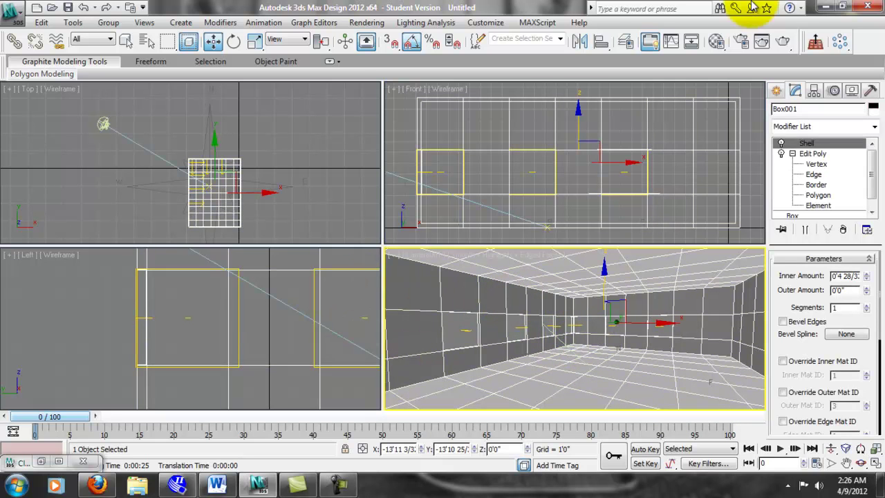
{"action": "left_click", "coordinate": [715, 40]}
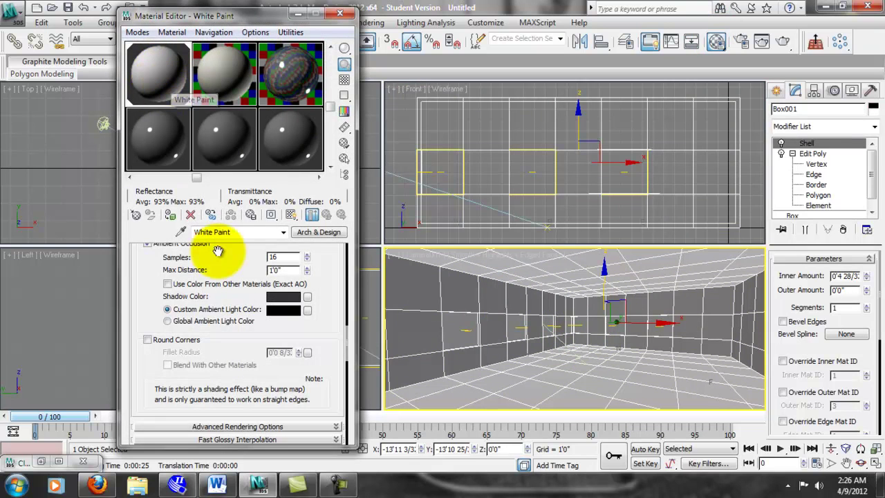
{"action": "left_click_drag", "start_coordinate": [233, 250], "coordinate": [245, 413]}
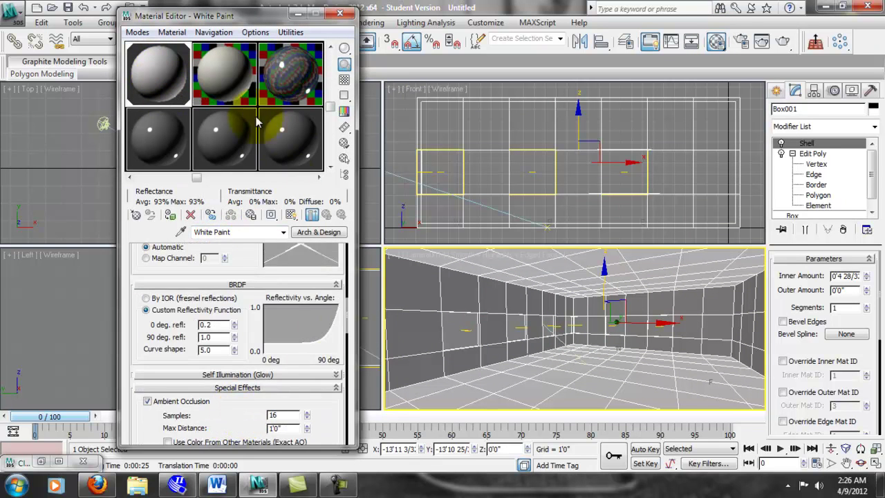
- Replace the Wall Paint material in the second sample slot with a Multi/Sub-Object material
{"action": "left_click", "coordinate": [233, 75]}
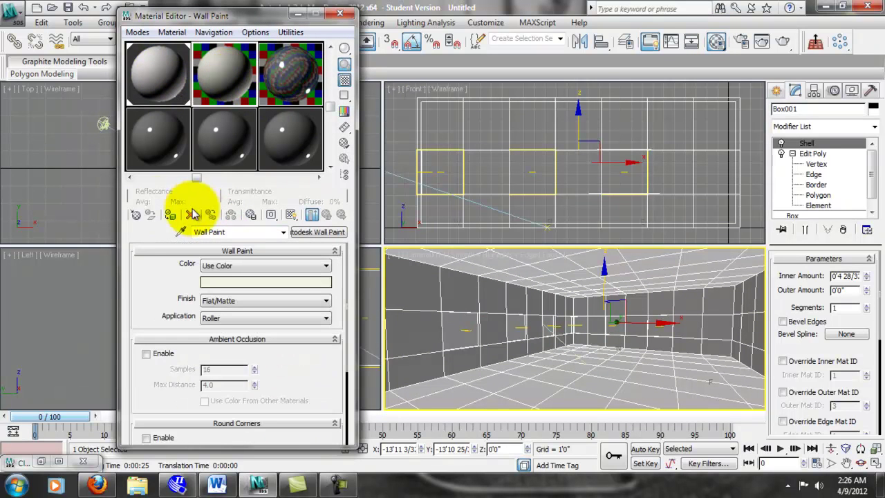
{"action": "left_click", "coordinate": [136, 215]}
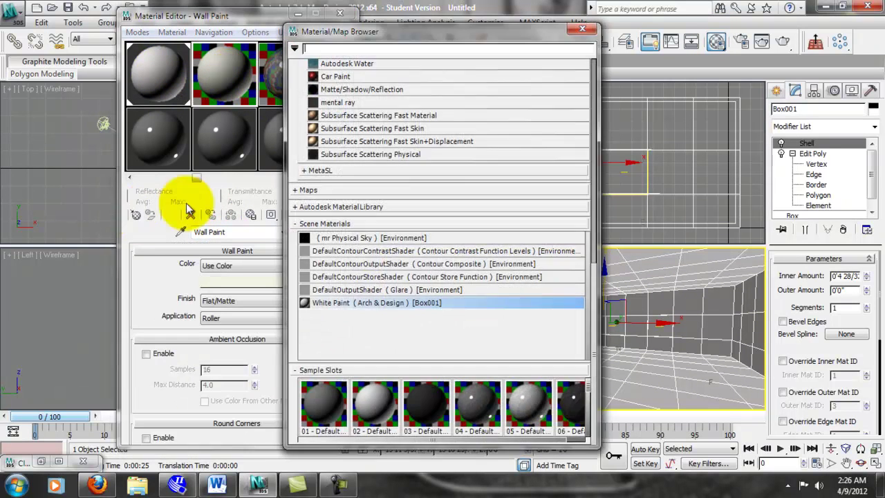
{"action": "left_click", "coordinate": [301, 224]}
{"action": "scroll", "coordinate": [331, 214], "scroll_direction": "up", "scroll_amount": 2}
{"action": "left_click", "coordinate": [325, 196]}
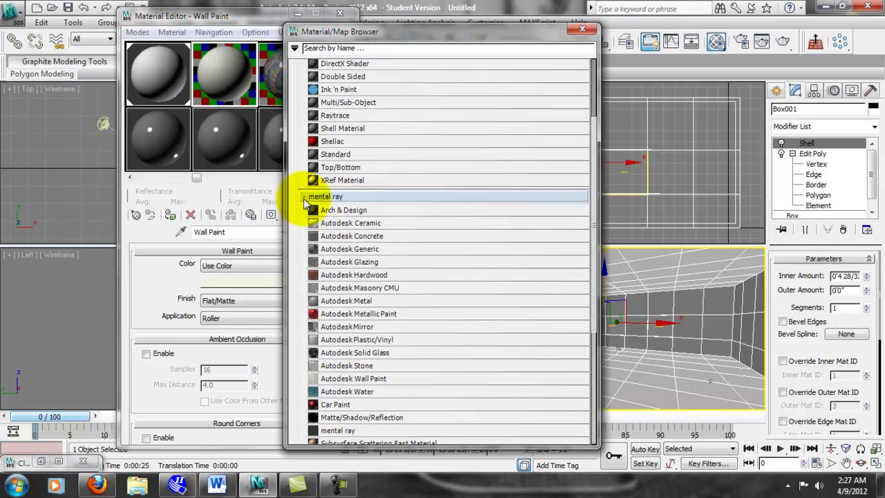
{"action": "scroll", "coordinate": [375, 207], "scroll_direction": "up", "scroll_amount": 2}
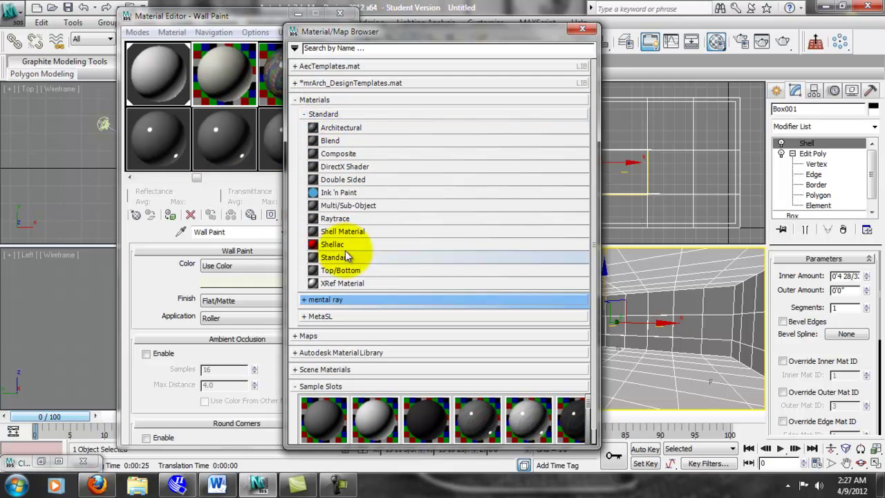
{"action": "double_click", "coordinate": [351, 206]}
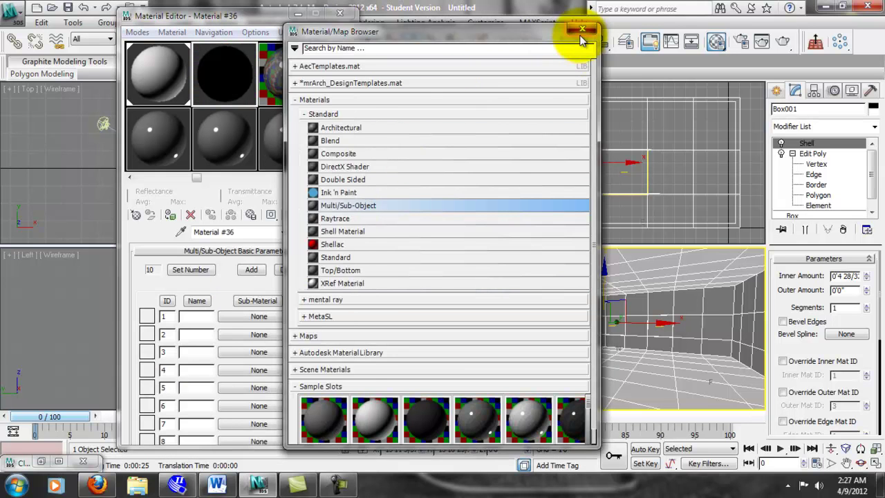
{"action": "left_click", "coordinate": [582, 29]}
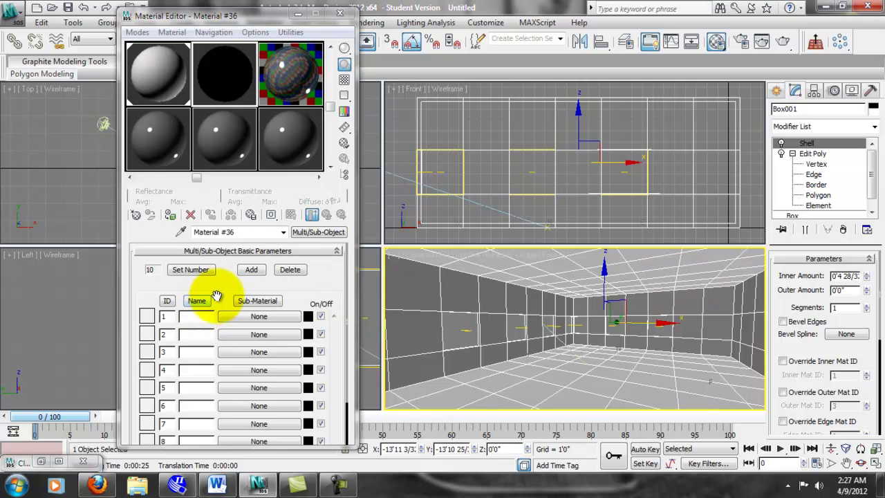
- Set the Multi/Sub-Object material's number of sub-materials to 8
{"action": "scroll", "coordinate": [207, 297], "scroll_direction": "down", "scroll_amount": 1}
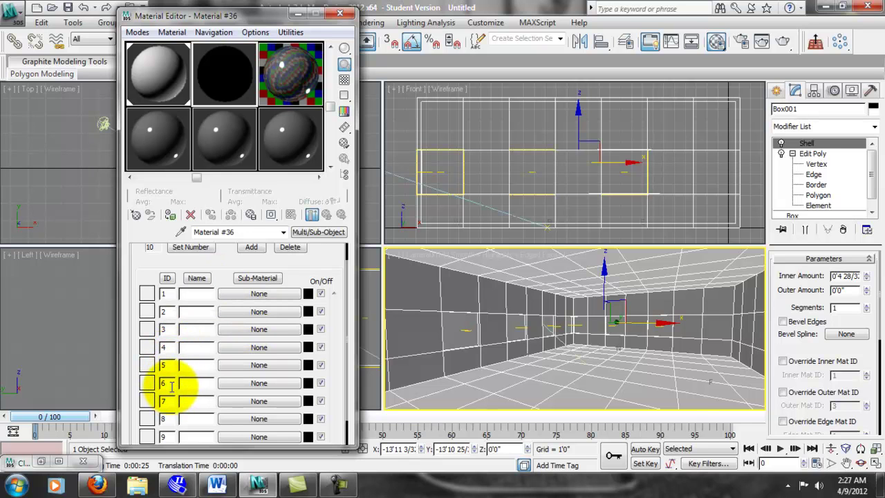
{"action": "scroll", "coordinate": [172, 387], "scroll_direction": "down", "scroll_amount": 1}
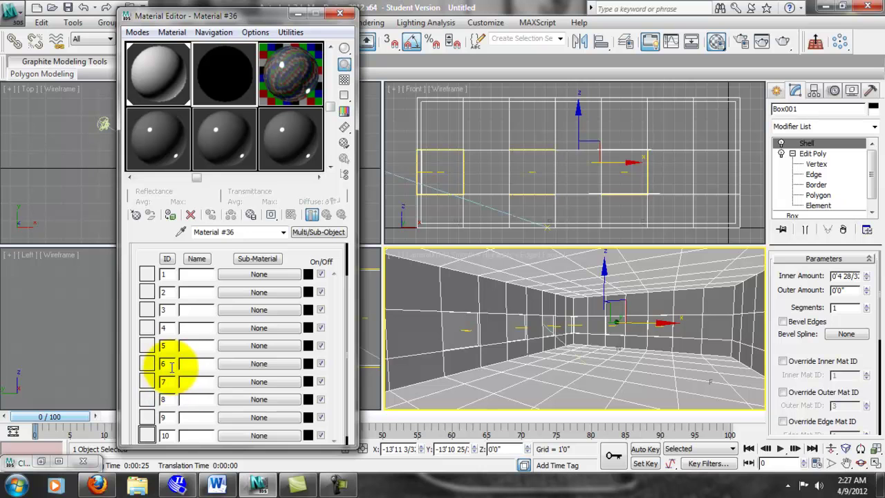
{"action": "scroll", "coordinate": [174, 405], "scroll_direction": "up", "scroll_amount": 2}
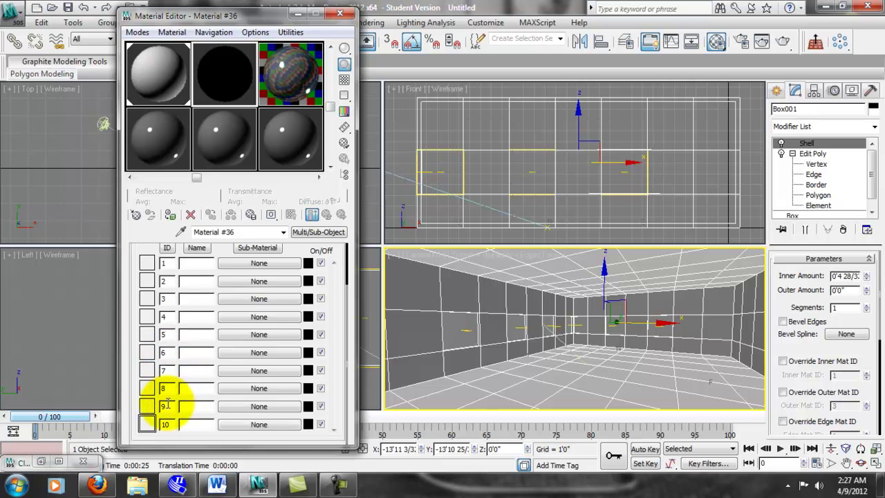
{"action": "left_click", "coordinate": [188, 270]}
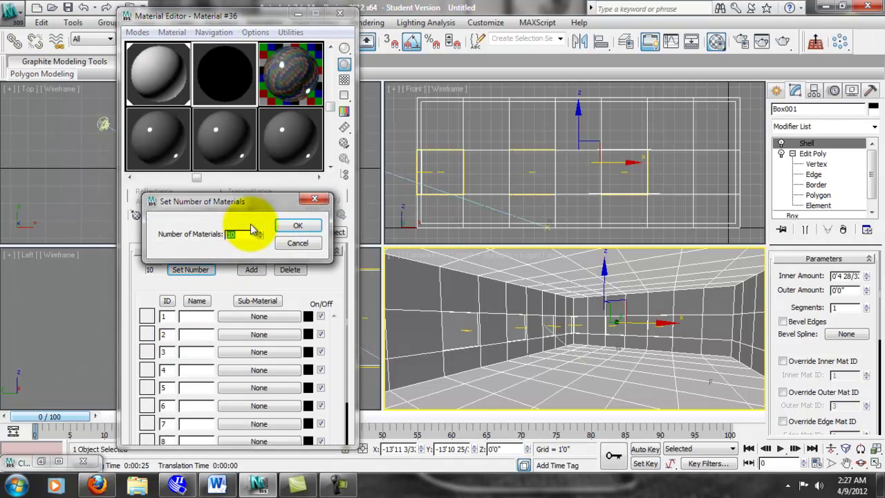
{"action": "left_click", "coordinate": [297, 226]}
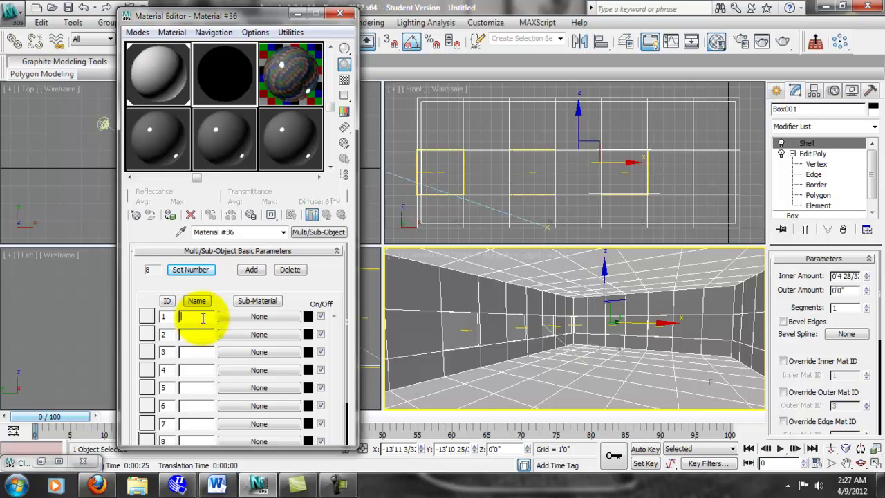
- Name sub-materials 1 to 5 N Wall, E Wall, S Wall, W Wall and Floor
{"action": "right_click", "coordinate": [98, 124]}
{"action": "middle_click_drag", "start_coordinate": [99, 124], "coordinate": [874, 144]}
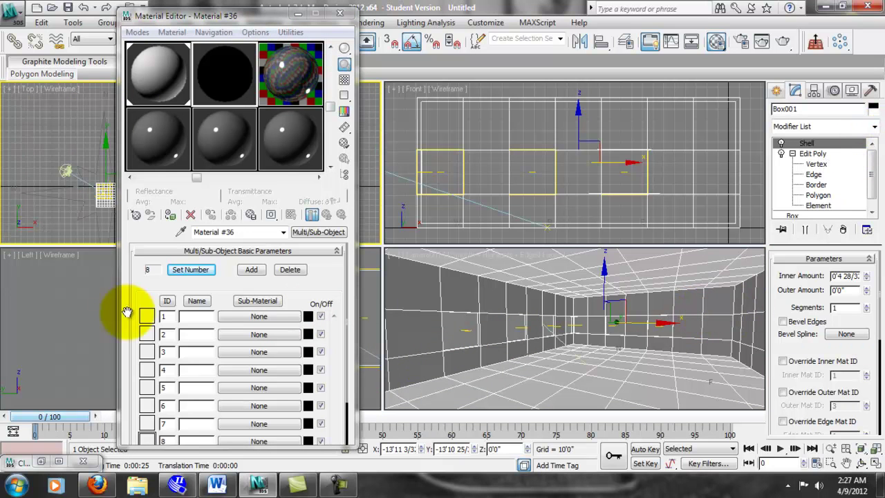
{"action": "left_click", "coordinate": [203, 317]}
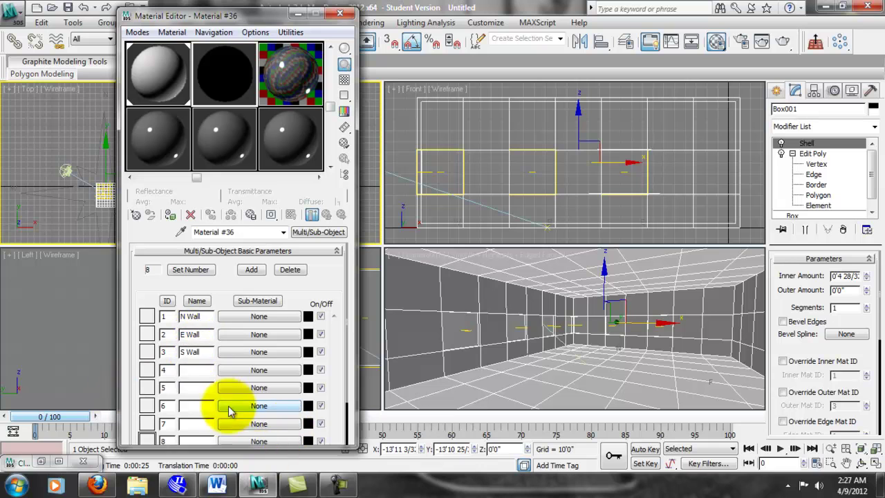
{"action": "left_click", "coordinate": [193, 370]}
{"action": "type", "text": "W Wall"}
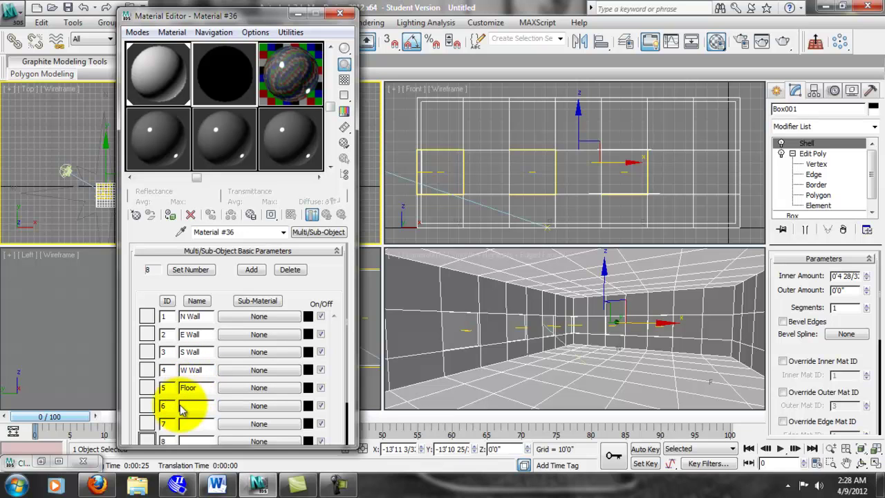
- Name sub-material 6 Ceiling and sub-material 7 Window Jamb
{"action": "left_click", "coordinate": [199, 406]}
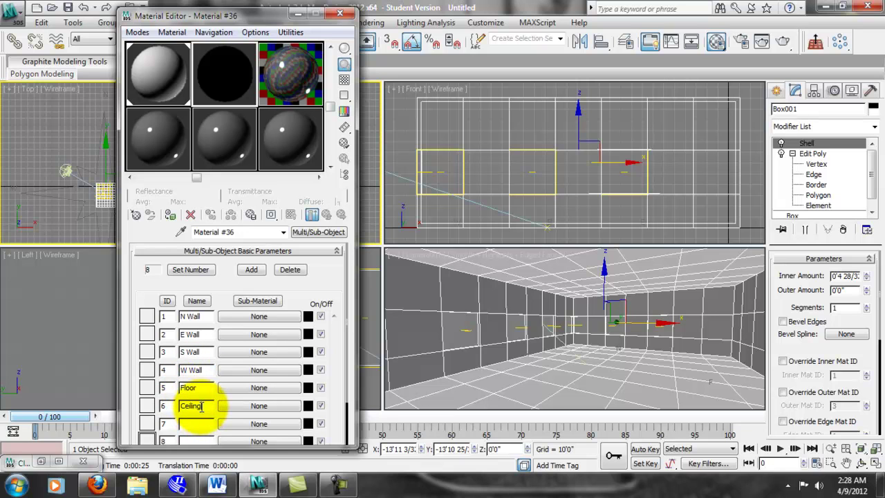
{"action": "left_click", "coordinate": [197, 424]}
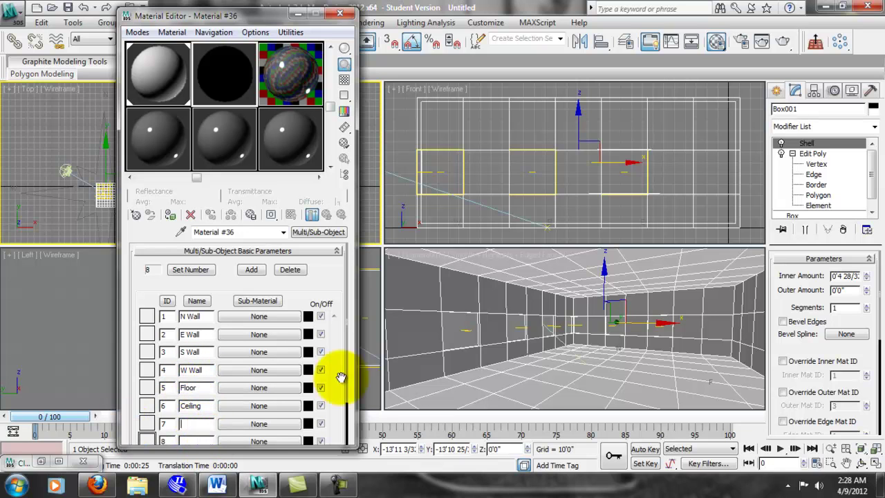
{"action": "left_click_drag", "start_coordinate": [341, 370], "coordinate": [322, 348]}
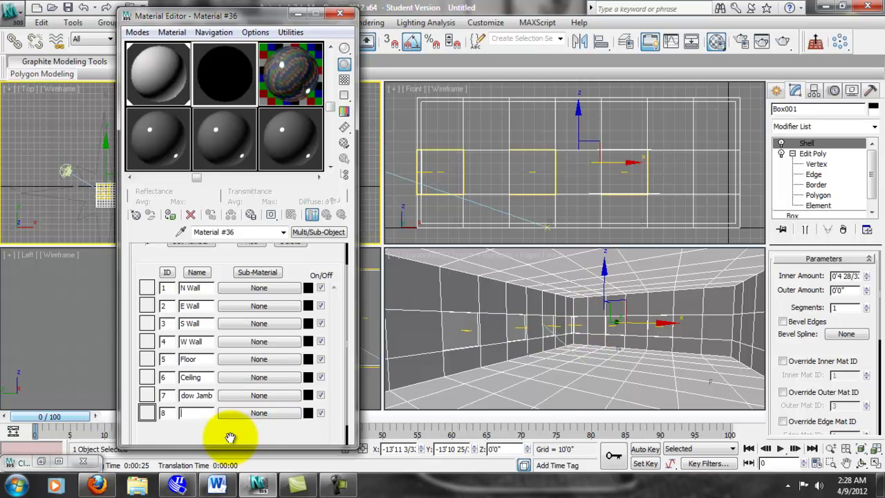
{"action": "key", "text": "Return"}
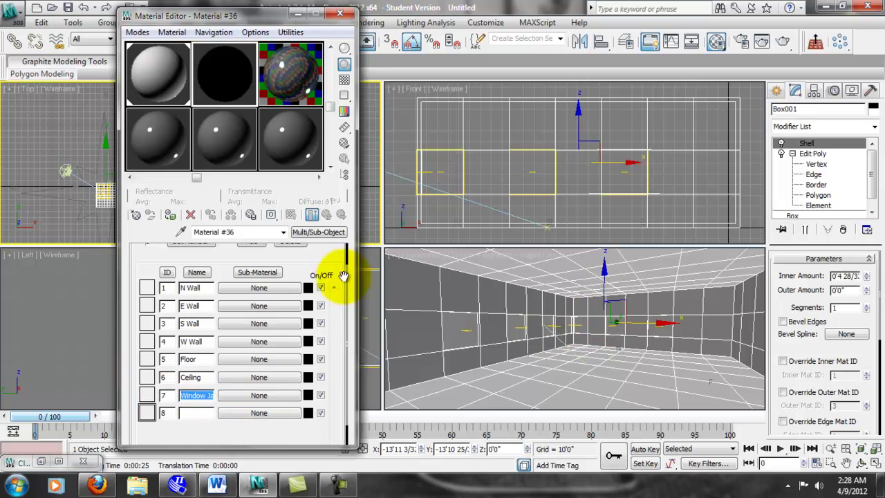
{"action": "scroll", "coordinate": [315, 304], "scroll_direction": "up", "scroll_amount": 1}
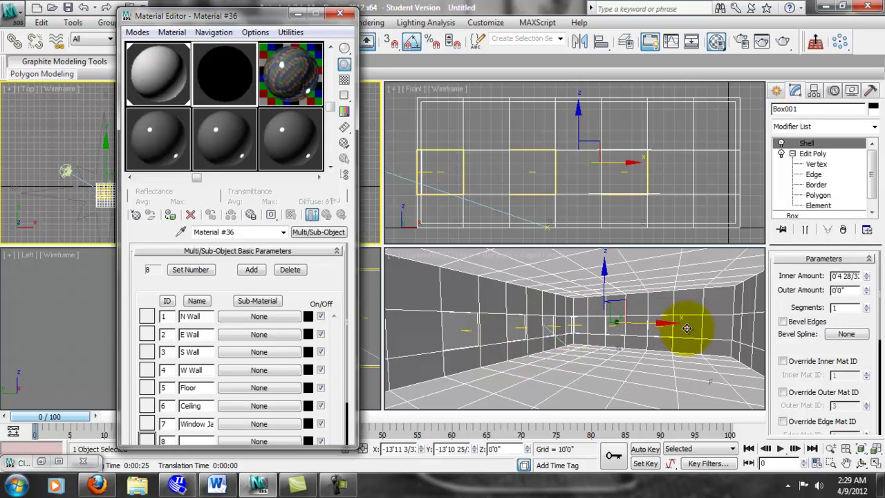
- Assign the White Paint material to the N Wall sub-material as an instance
{"action": "mouse_move", "coordinate": [155, 83]}
{"action": "left_mouse_down"}
{"action": "mouse_move", "coordinate": [168, 198]}
{"action": "mouse_move", "coordinate": [208, 254]}
{"action": "mouse_move", "coordinate": [158, 60]}
{"action": "mouse_move", "coordinate": [167, 57]}
{"action": "left_mouse_up"}
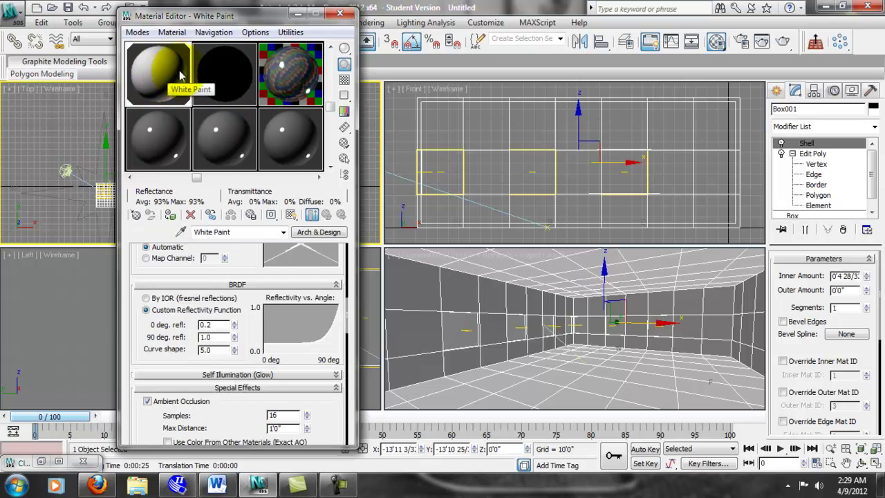
{"action": "left_click", "coordinate": [217, 95]}
{"action": "mouse_move", "coordinate": [159, 73]}
{"action": "left_mouse_down"}
{"action": "mouse_move", "coordinate": [186, 128]}
{"action": "mouse_move", "coordinate": [235, 294]}
{"action": "mouse_move", "coordinate": [257, 317]}
{"action": "left_mouse_up"}
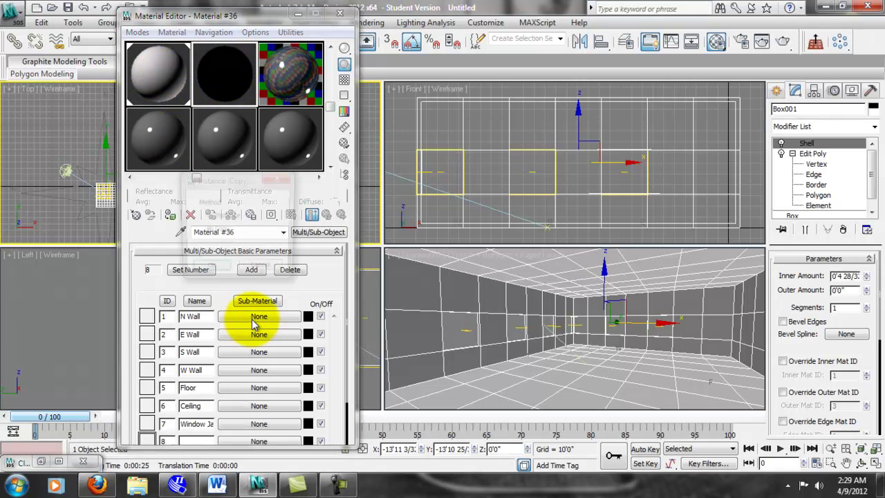
{"action": "left_click", "coordinate": [218, 230]}
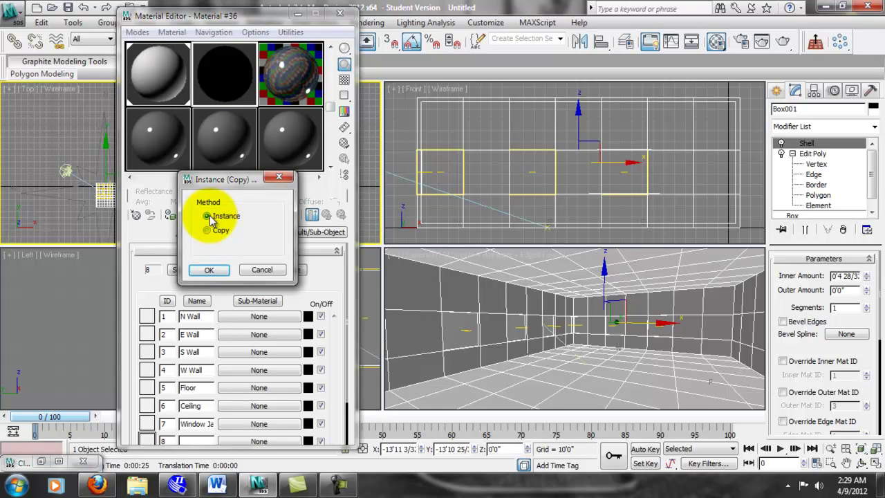
{"action": "left_click", "coordinate": [209, 217]}
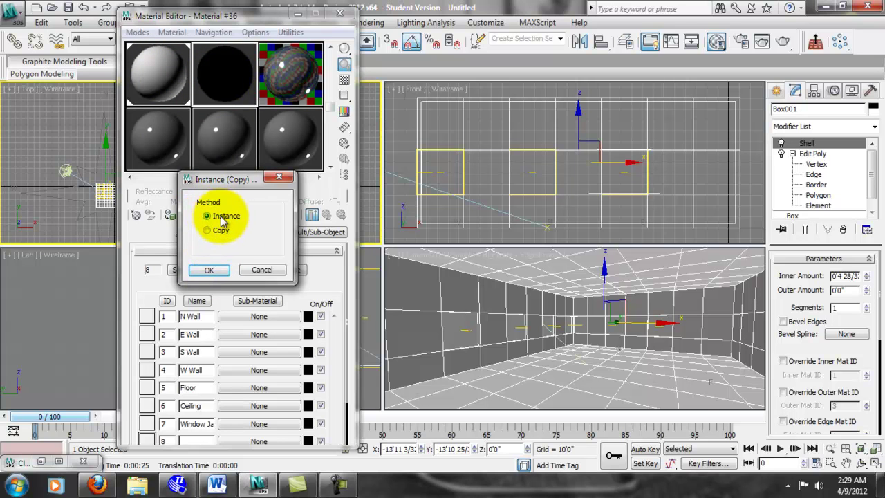
{"action": "left_click", "coordinate": [209, 268]}
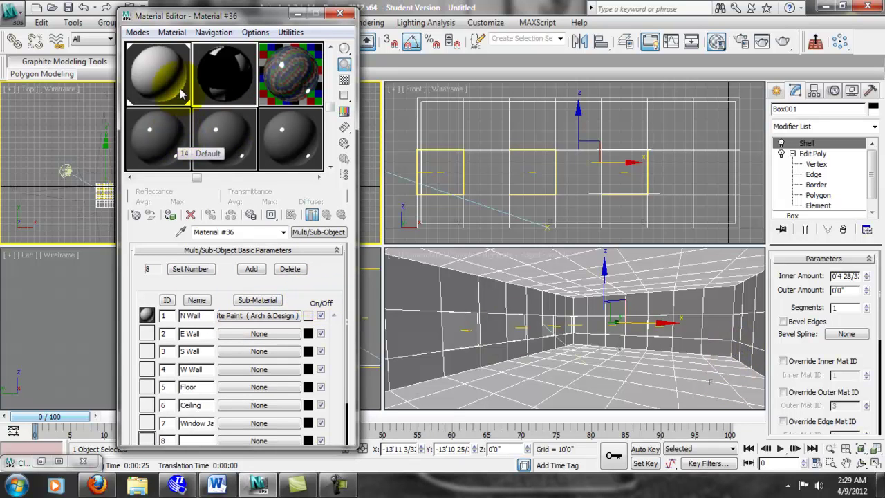
- Copy White Paint to the first sample slot of the second row and set its diffuse color to green (0.498, 0.69, 0.502)
{"action": "left_click_drag", "start_coordinate": [171, 116], "coordinate": [167, 136]}
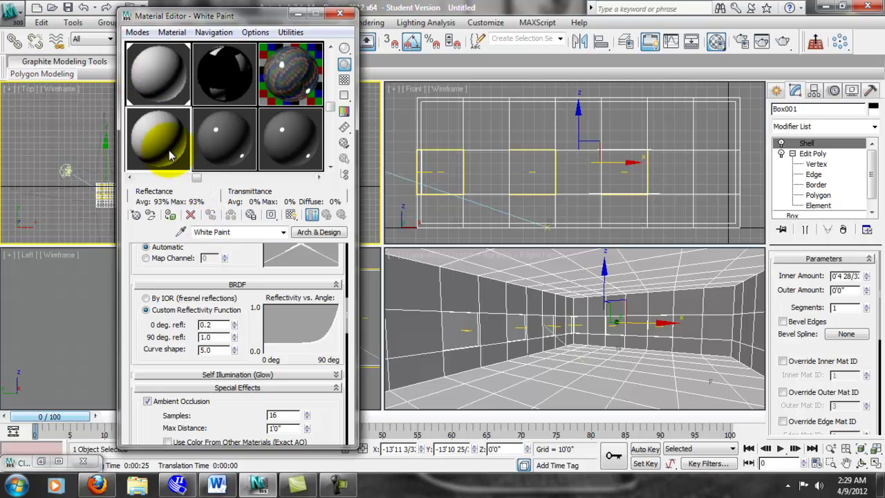
{"action": "scroll", "coordinate": [233, 253], "scroll_direction": "up", "scroll_amount": 6}
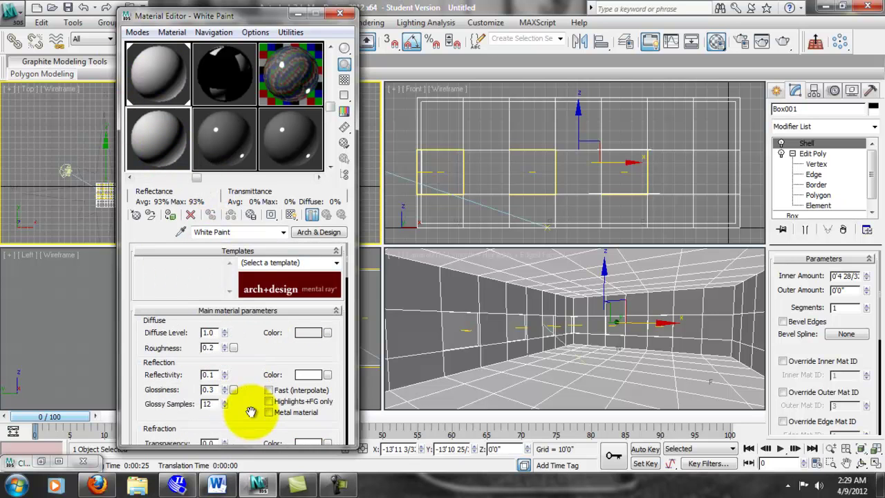
{"action": "left_click", "coordinate": [307, 333]}
{"action": "left_click", "coordinate": [294, 143]}
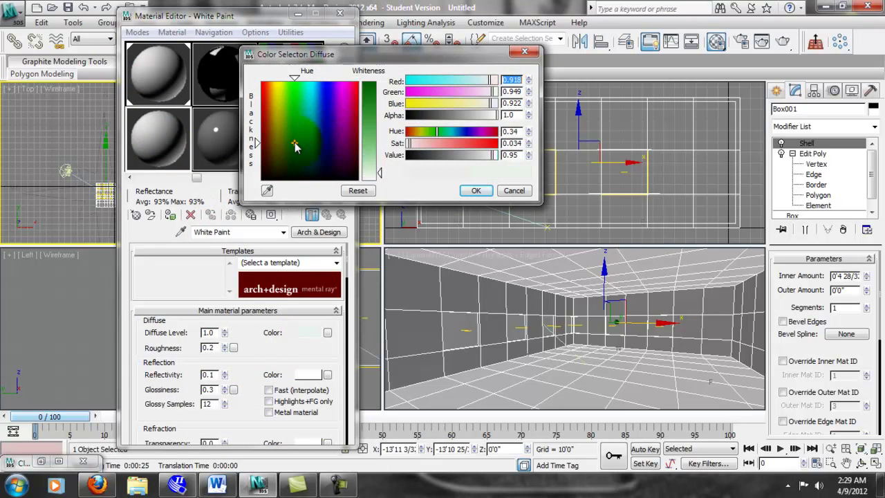
{"action": "left_click_drag", "start_coordinate": [372, 169], "coordinate": [379, 133]}
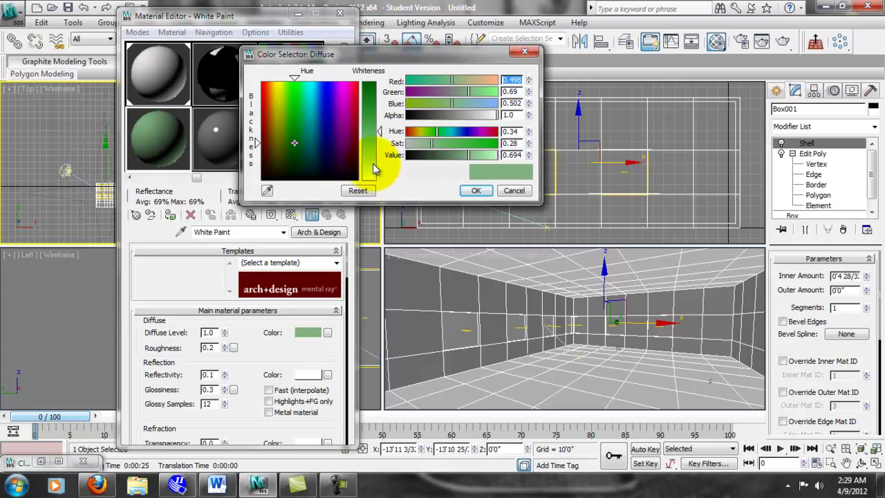
{"action": "left_click", "coordinate": [476, 190]}
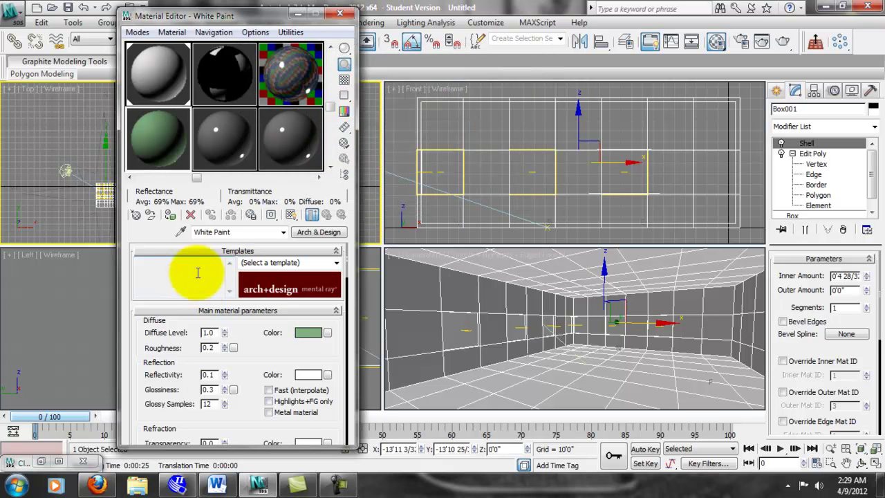
- Assign the green paint material to the W Wall sub-material of the Multi/Sub-Object material as an instance
{"action": "left_click", "coordinate": [221, 157]}
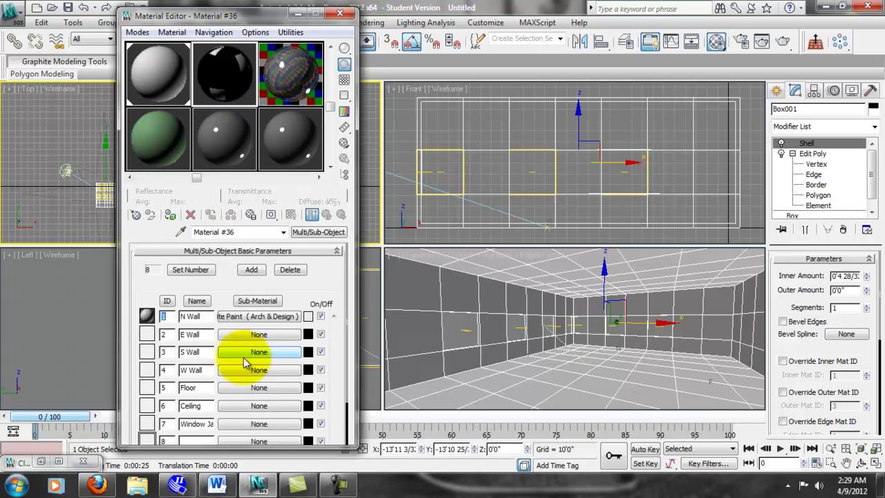
{"action": "left_click_drag", "start_coordinate": [173, 122], "coordinate": [257, 385]}
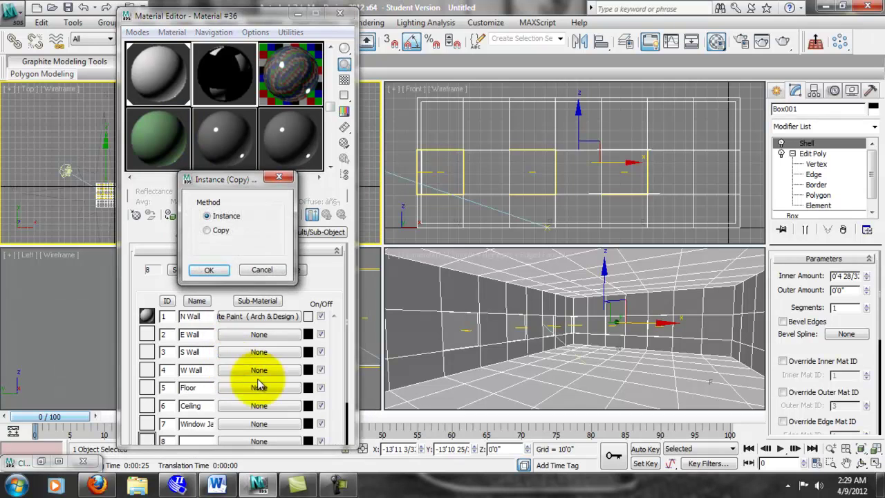
{"action": "left_click", "coordinate": [209, 270]}
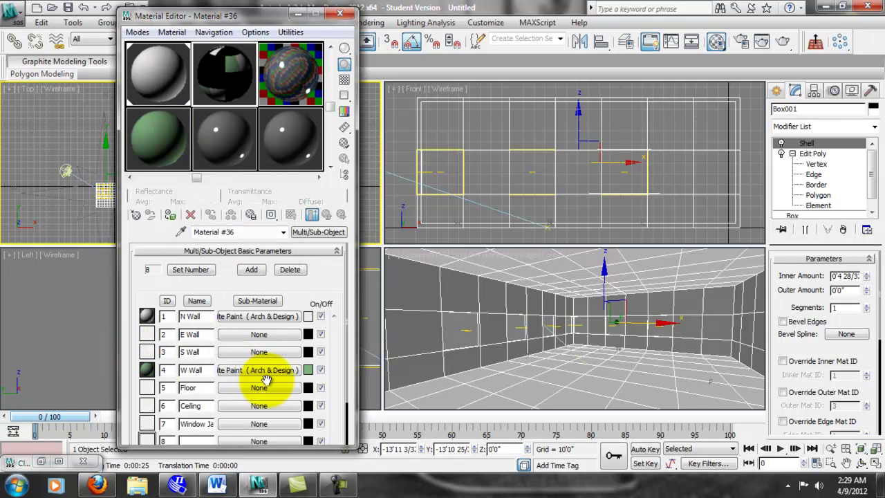
- Copy the green material into the adjacent sample slot and rename the original Green Paint
{"action": "left_click_drag", "start_coordinate": [339, 298], "coordinate": [351, 267]}
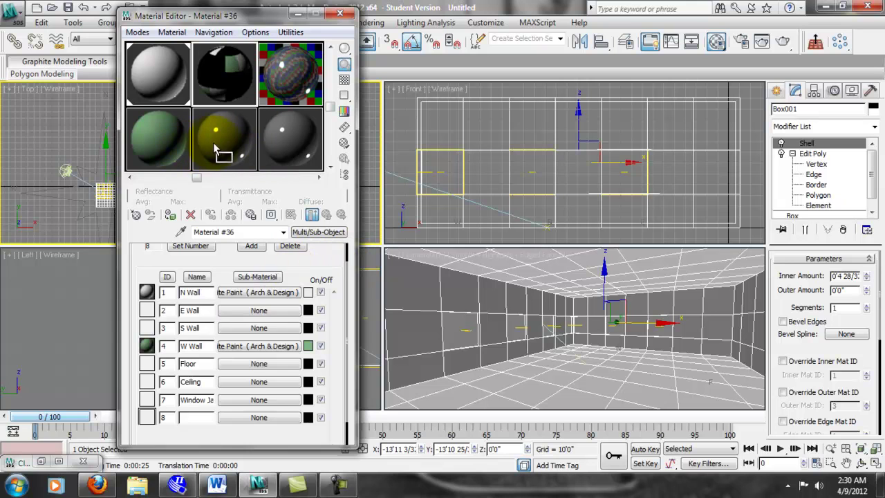
{"action": "left_click_drag", "start_coordinate": [207, 148], "coordinate": [200, 142]}
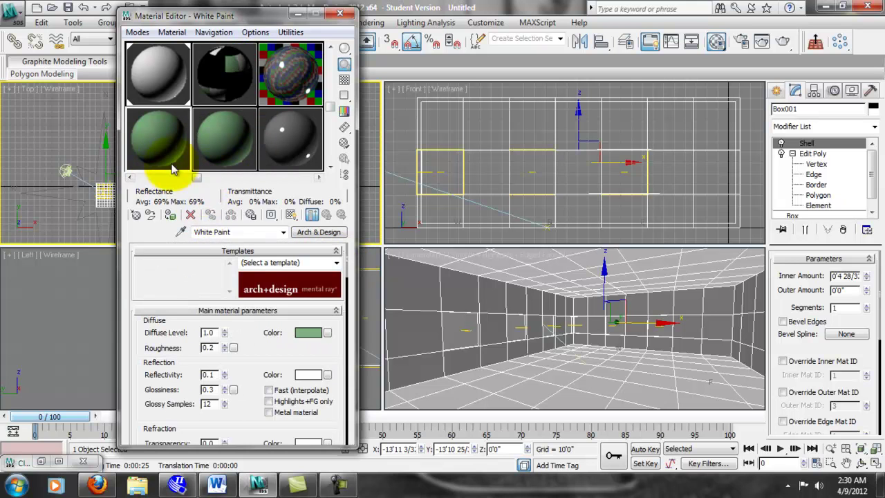
{"action": "left_click", "coordinate": [228, 232]}
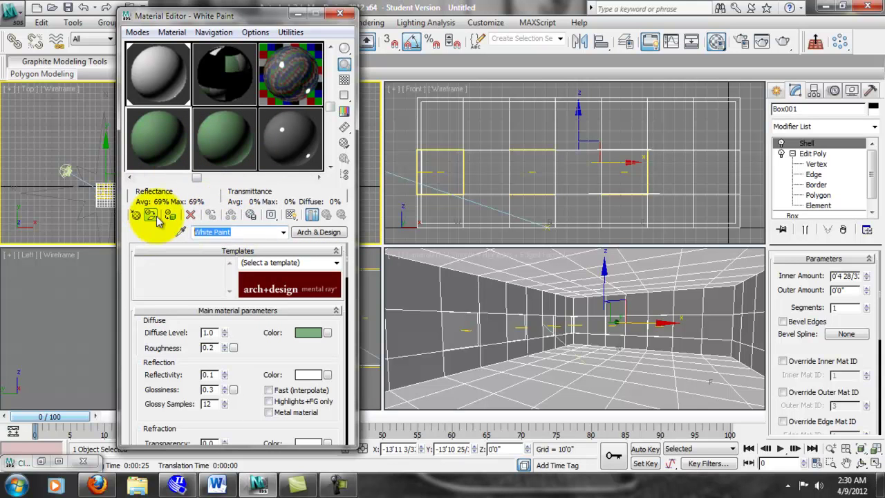
{"action": "type", "text": "Green"}
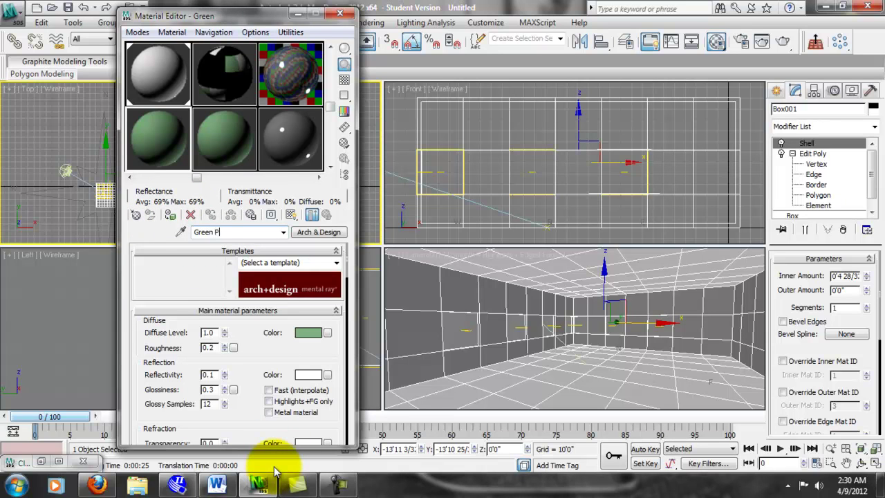
- Rename the copied green material in the middle slot of the second row Black Paint
{"action": "left_click", "coordinate": [171, 98]}
{"action": "left_click", "coordinate": [167, 139]}
{"action": "left_click", "coordinate": [225, 149]}
{"action": "double_click", "coordinate": [207, 233]}
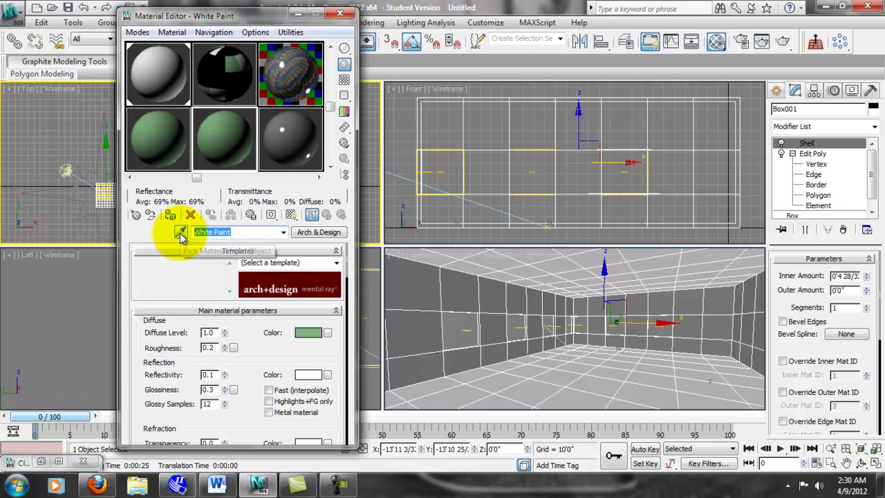
{"action": "type", "text": "Black"}
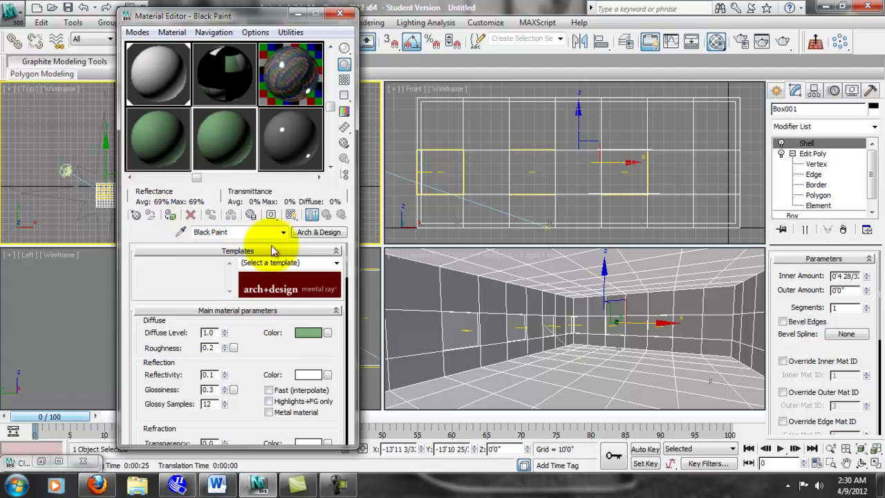
- Set the Black Paint material's diffuse color to a near-black gray with red, green and blue at 0.118
{"action": "left_click", "coordinate": [308, 333]}
{"action": "left_click", "coordinate": [262, 182]}
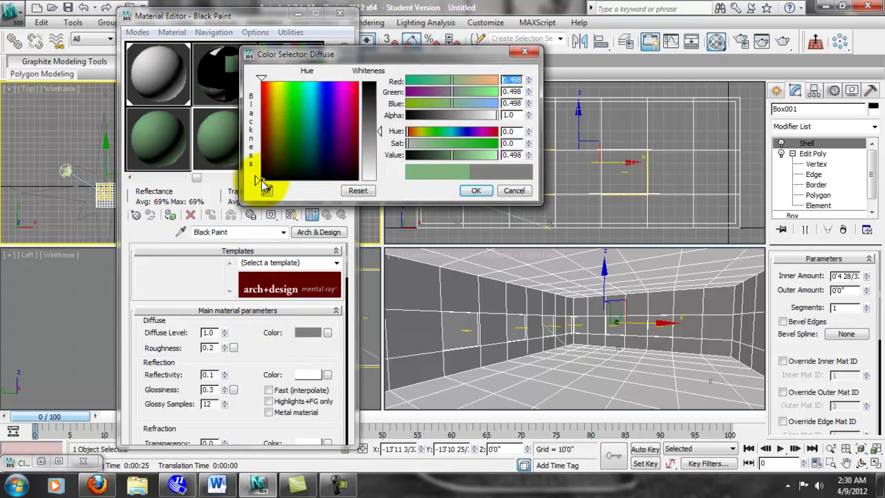
{"action": "left_click_drag", "start_coordinate": [383, 136], "coordinate": [373, 82]}
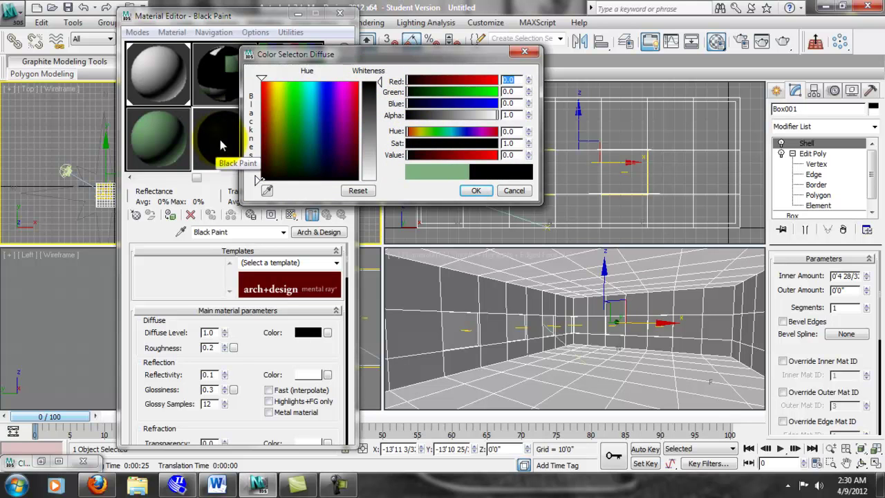
{"action": "left_click_drag", "start_coordinate": [379, 83], "coordinate": [377, 94]}
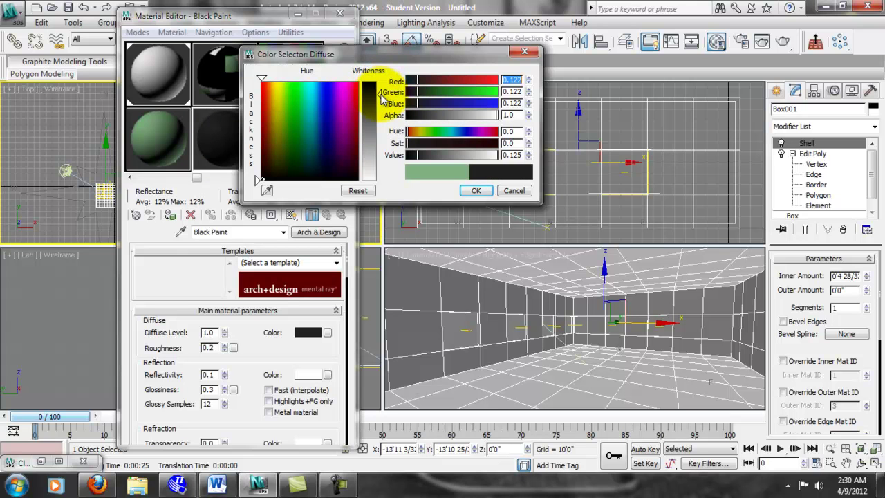
{"action": "left_click_drag", "start_coordinate": [336, 55], "coordinate": [356, 50]}
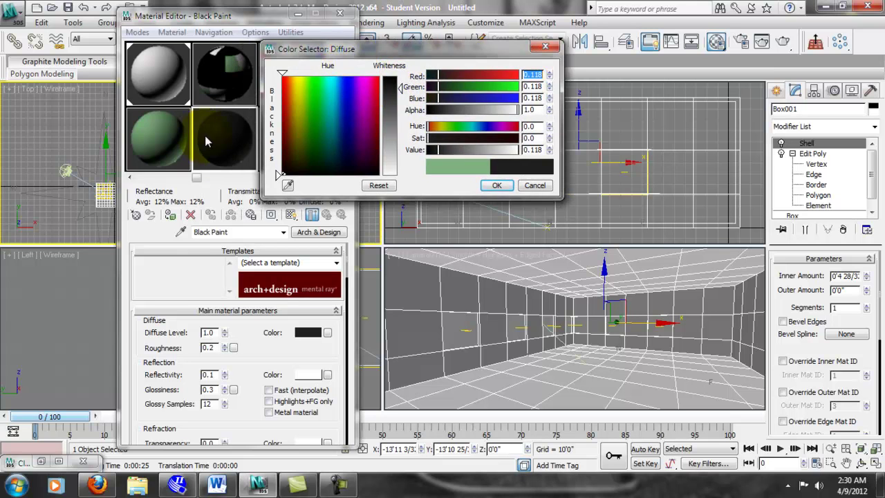
{"action": "left_click_drag", "start_coordinate": [235, 124], "coordinate": [220, 108]}
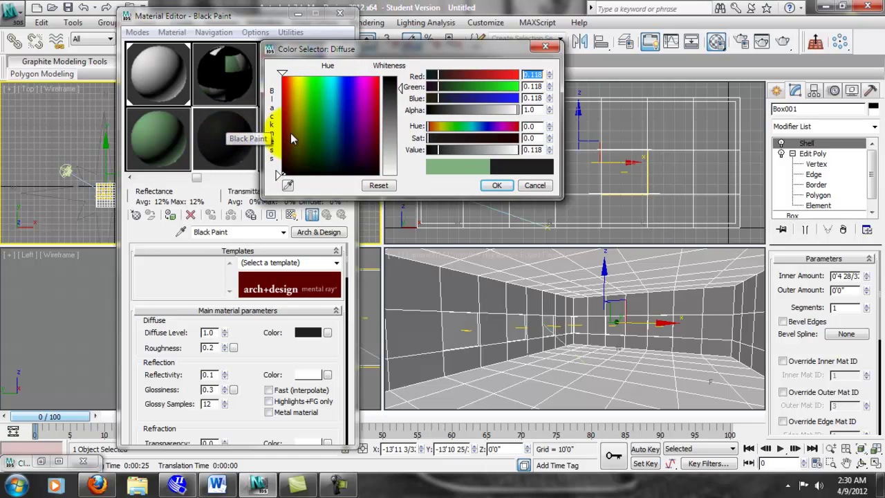
{"action": "left_click", "coordinate": [496, 185]}
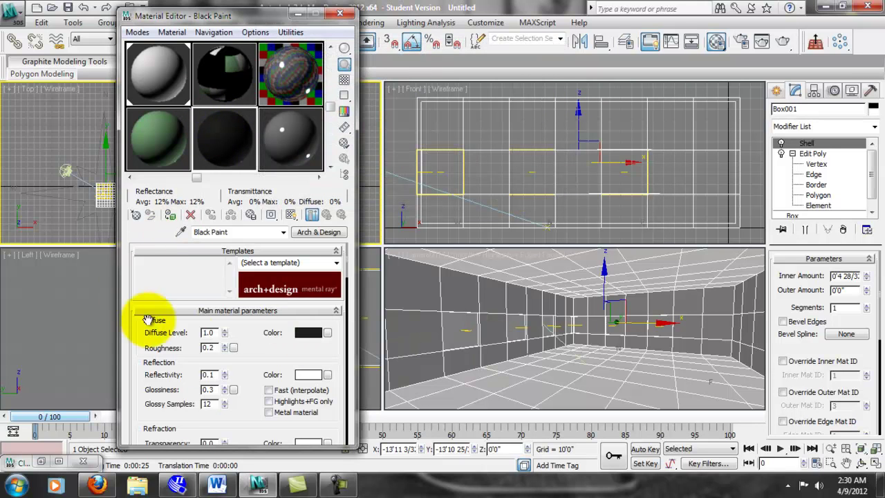
- Assign Black Paint as an instance to the window sub-material slot with ID 7 in the Multi/Sub-Object material
{"action": "left_click", "coordinate": [237, 78]}
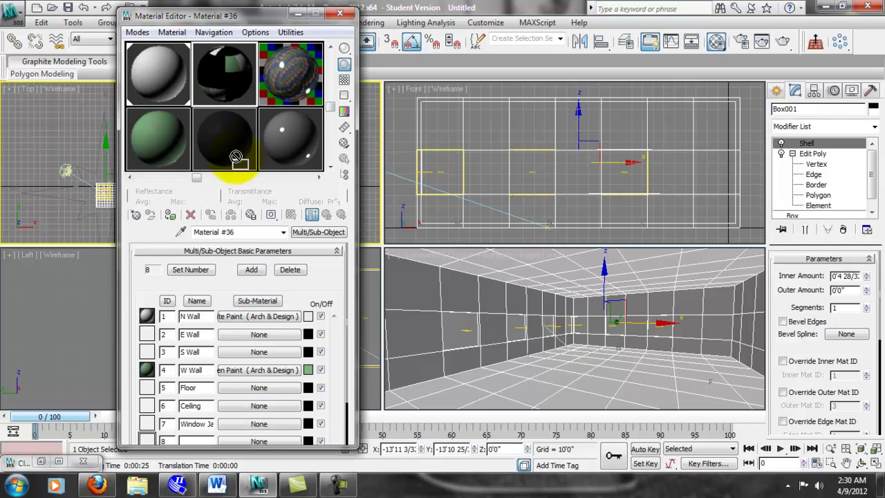
{"action": "left_click_drag", "start_coordinate": [256, 369], "coordinate": [261, 423]}
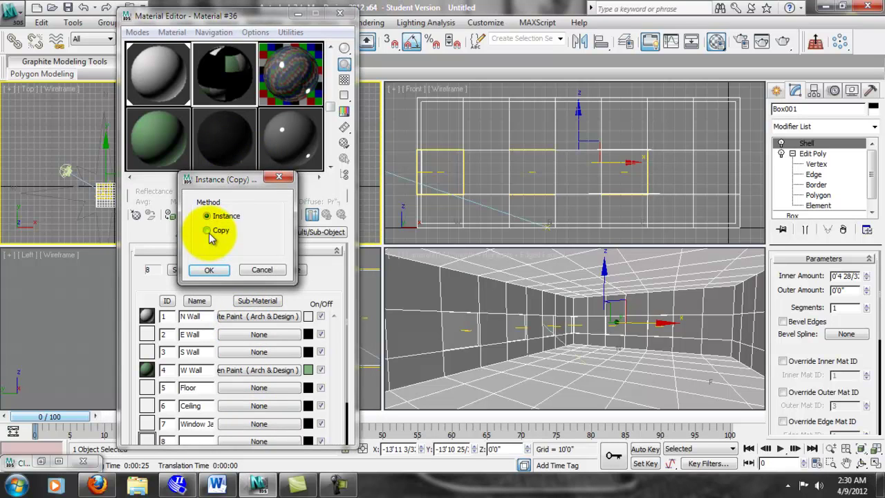
{"action": "left_click", "coordinate": [209, 269]}
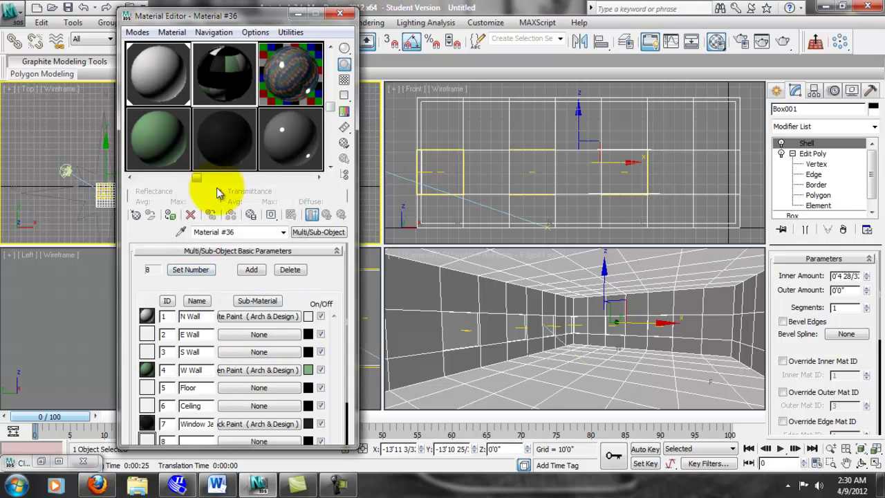
- Rename the Multi/Sub-Object material as Game Room
{"action": "left_click", "coordinate": [222, 155]}
{"action": "left_click", "coordinate": [164, 137]}
{"action": "left_click", "coordinate": [176, 99]}
{"action": "left_click", "coordinate": [160, 139]}
{"action": "left_click", "coordinate": [223, 142]}
{"action": "left_click", "coordinate": [282, 130]}
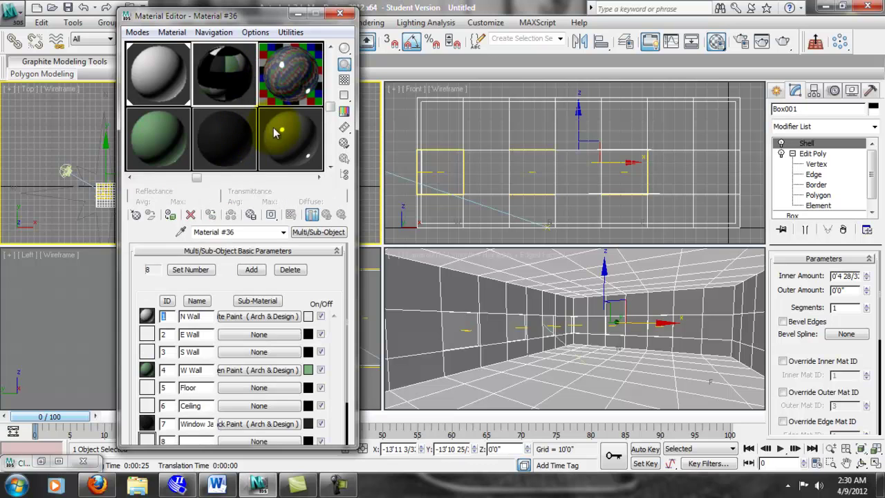
{"action": "left_click", "coordinate": [233, 231]}
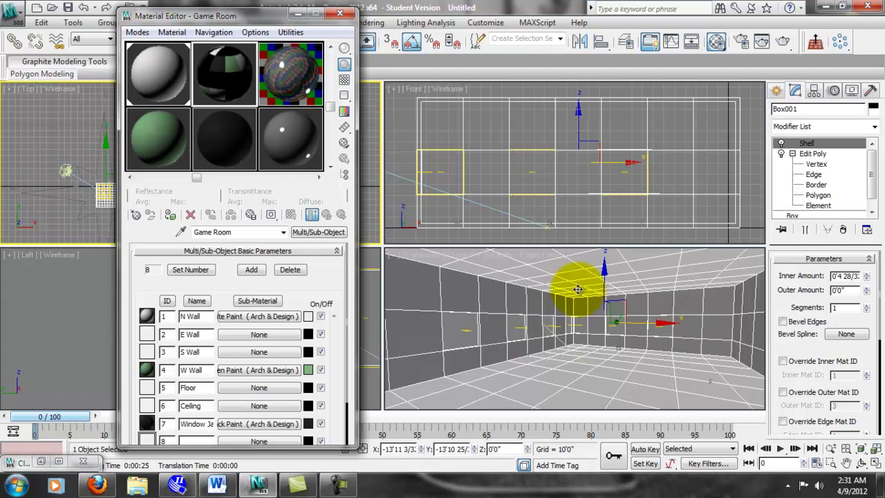
- Select the room object Box001 and assign the Game Room material to it
{"action": "left_click", "coordinate": [575, 203]}
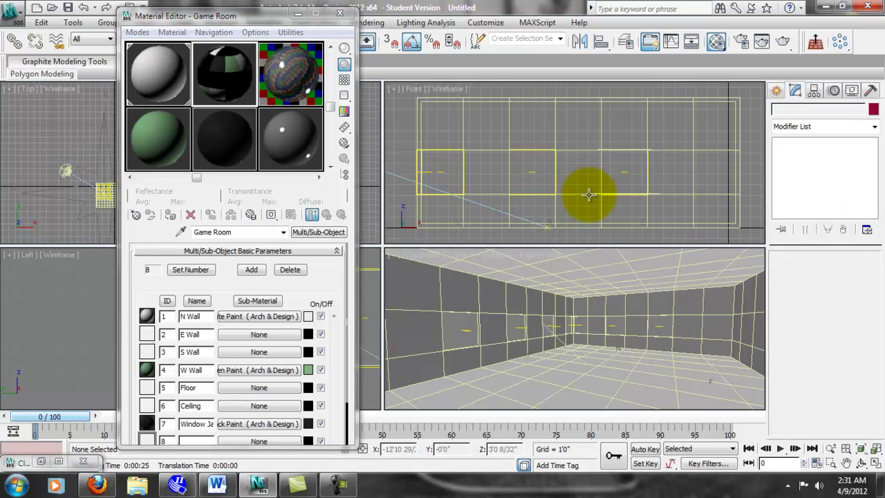
{"action": "left_click", "coordinate": [588, 197]}
{"action": "left_click", "coordinate": [764, 170]}
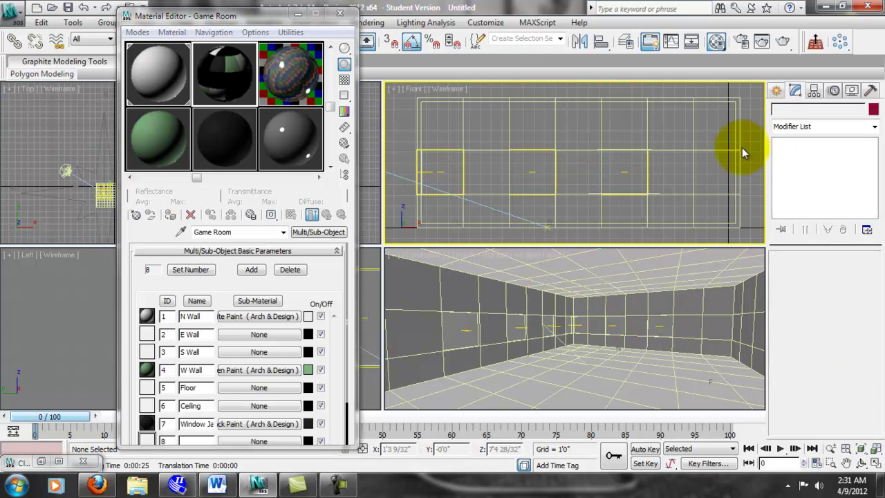
{"action": "left_click", "coordinate": [736, 149]}
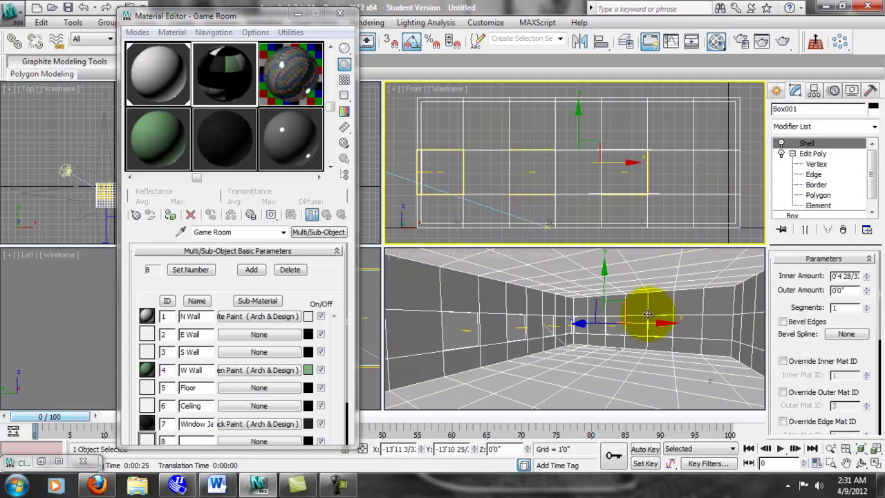
{"action": "left_click", "coordinate": [408, 194]}
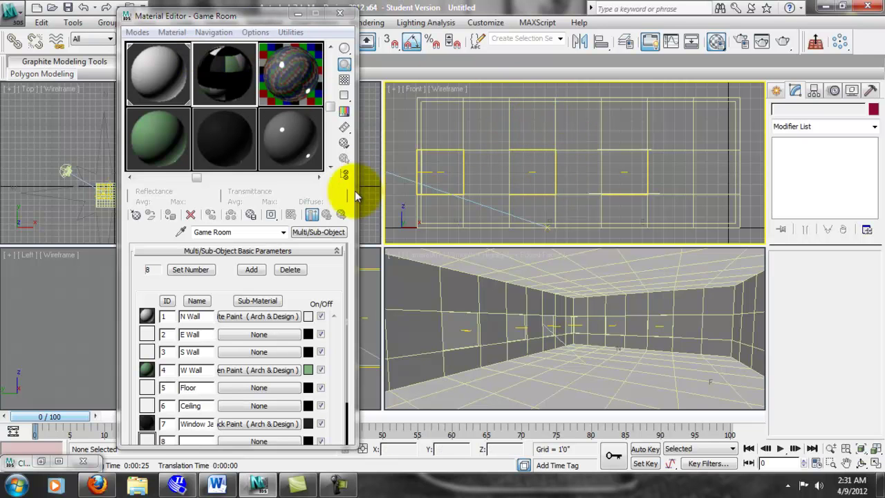
{"action": "left_click", "coordinate": [483, 102]}
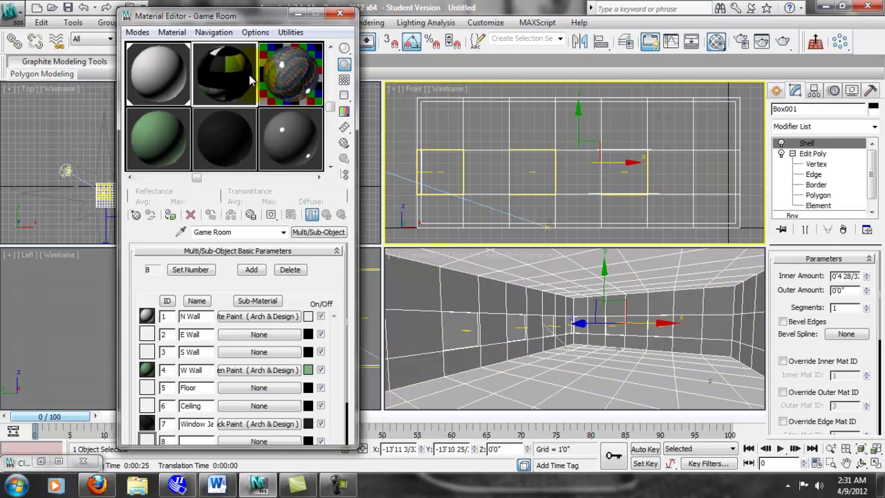
{"action": "left_click", "coordinate": [170, 214]}
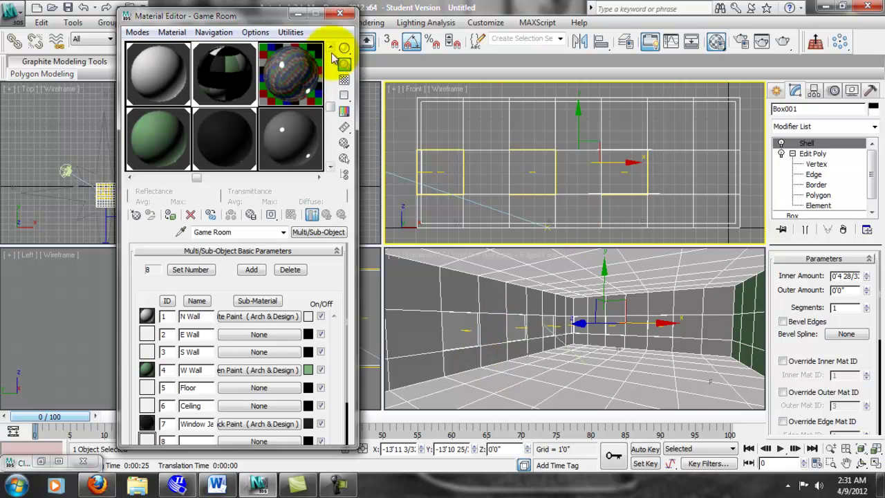
- Add an Edit Poly modifier above Shell on Box001
{"action": "left_click", "coordinate": [874, 127]}
{"action": "left_click_drag", "start_coordinate": [875, 149], "coordinate": [877, 228]}
{"action": "left_click", "coordinate": [796, 221]}
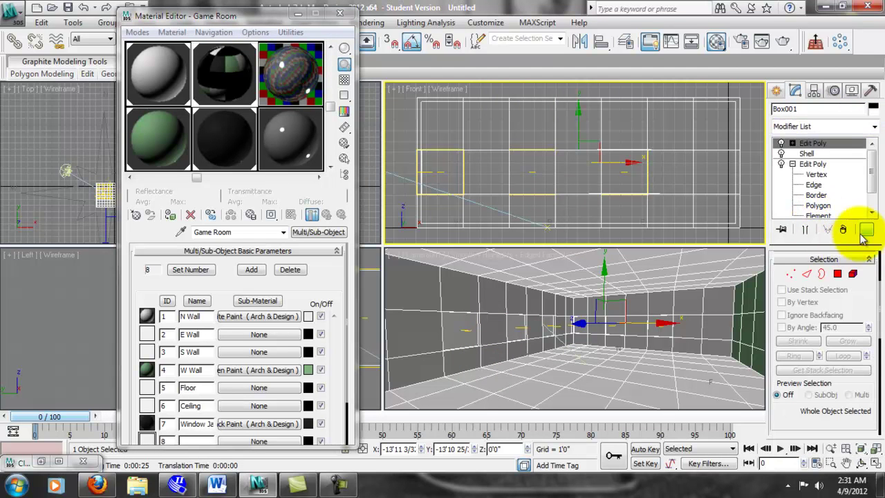
- Expand the upper Edit Poly modifier and switch to its Polygon sub-object level
{"action": "left_click", "coordinate": [793, 144]}
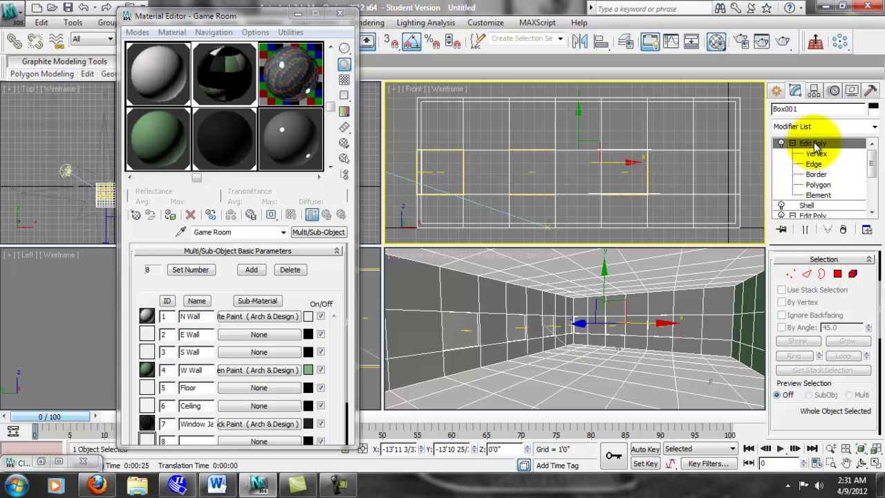
{"action": "left_click", "coordinate": [816, 153]}
{"action": "left_click", "coordinate": [835, 143]}
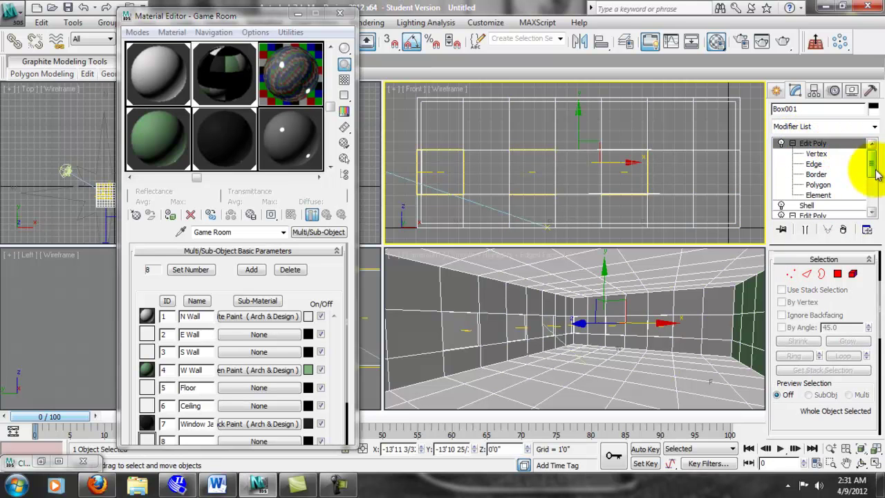
{"action": "scroll", "coordinate": [863, 288], "scroll_direction": "down", "scroll_amount": 5}
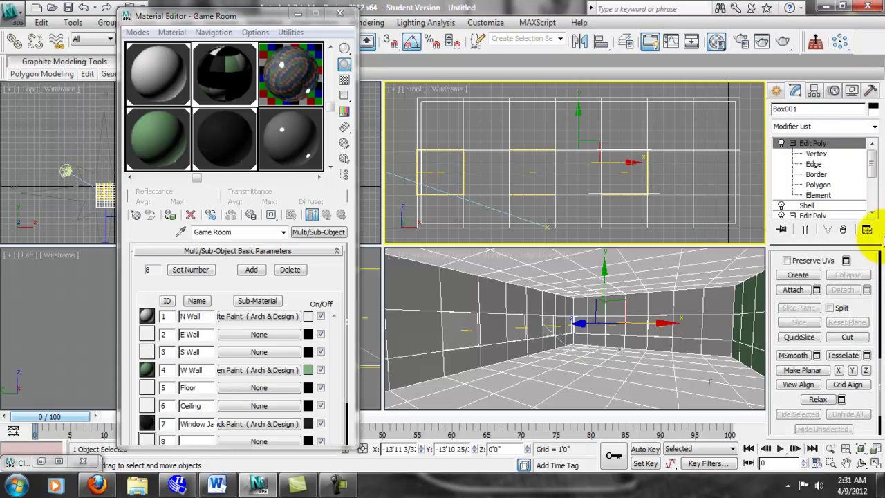
{"action": "mouse_move", "coordinate": [874, 399]}
{"action": "left_mouse_down"}
{"action": "mouse_move", "coordinate": [870, 268]}
{"action": "mouse_move", "coordinate": [881, 429]}
{"action": "left_mouse_up"}
{"action": "scroll", "coordinate": [879, 423], "scroll_direction": "up", "scroll_amount": 3}
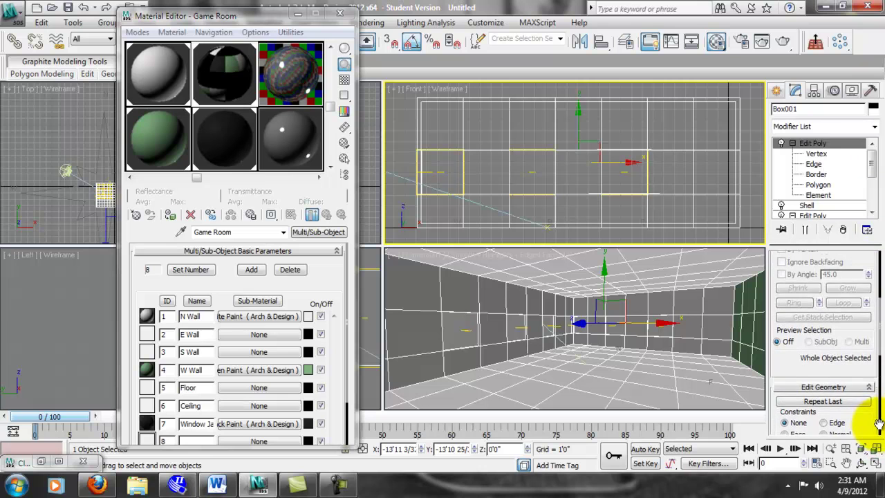
{"action": "mouse_move", "coordinate": [879, 423]}
{"action": "left_mouse_down"}
{"action": "mouse_move", "coordinate": [840, 131]}
{"action": "mouse_move", "coordinate": [767, 336]}
{"action": "left_mouse_up"}
{"action": "left_click", "coordinate": [820, 195]}
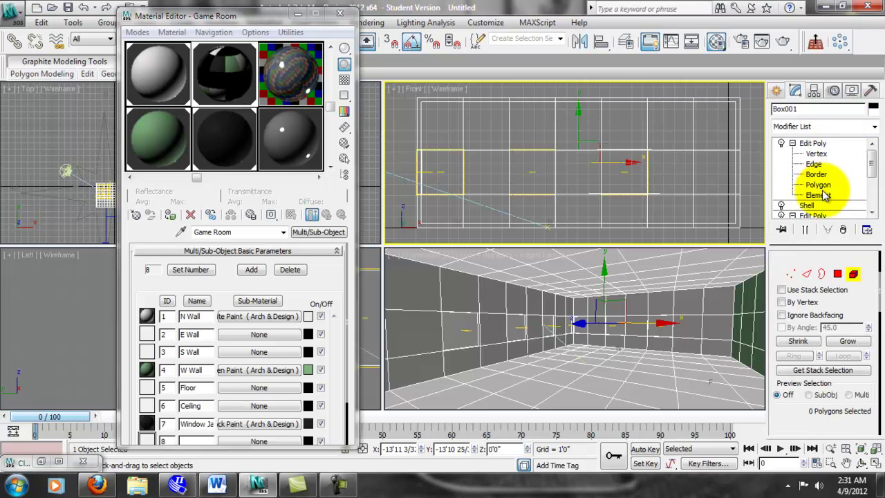
{"action": "left_click", "coordinate": [818, 184]}
- Set the material ID to 4 for the far wall's middle-row polygon just past the last window, and clear the selection
{"action": "scroll", "coordinate": [862, 290], "scroll_direction": "down", "scroll_amount": 1}
{"action": "scroll", "coordinate": [862, 290], "scroll_direction": "down", "scroll_amount": 6}
{"action": "left_click_drag", "start_coordinate": [866, 342], "coordinate": [857, 95]}
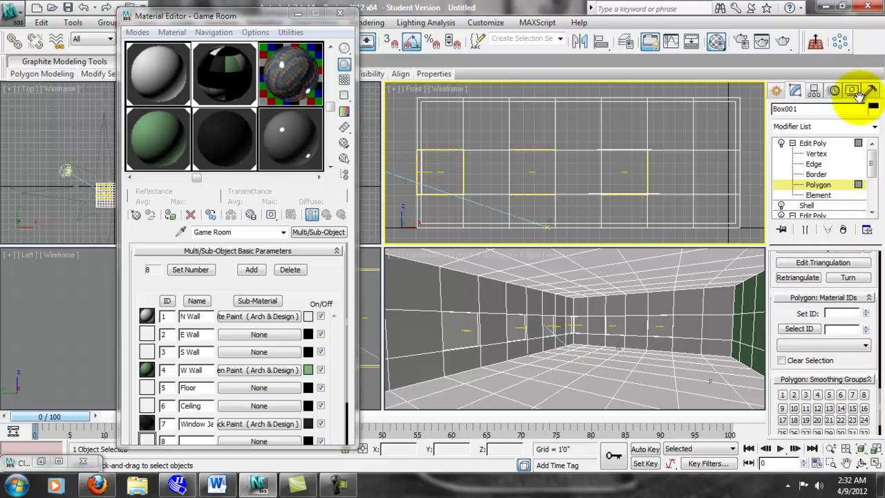
{"action": "left_click_drag", "start_coordinate": [862, 364], "coordinate": [863, 360]}
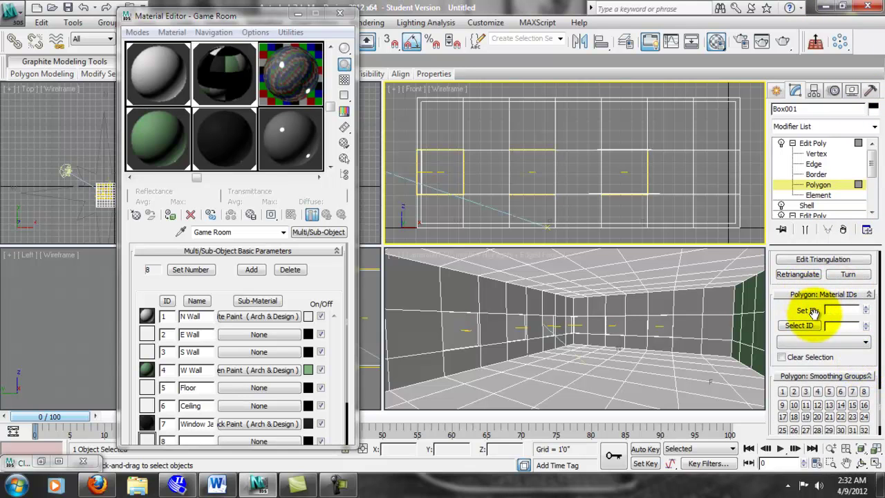
{"action": "left_click", "coordinate": [695, 321]}
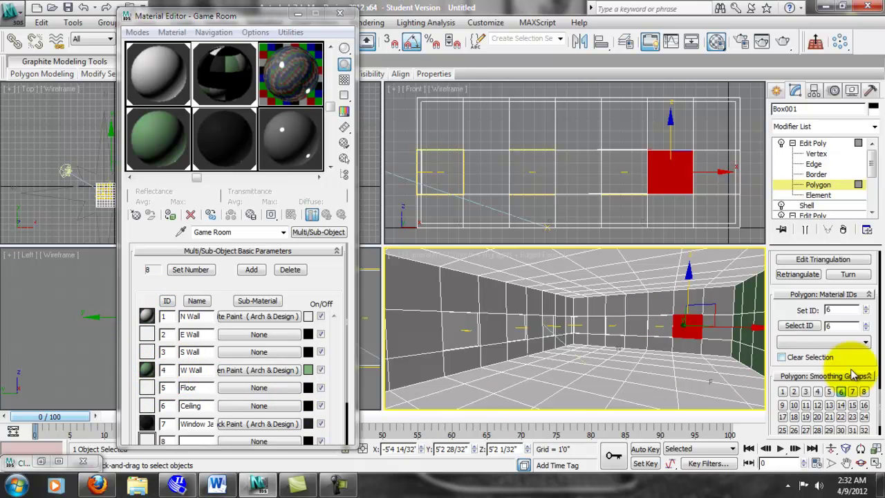
{"action": "double_click", "coordinate": [844, 310]}
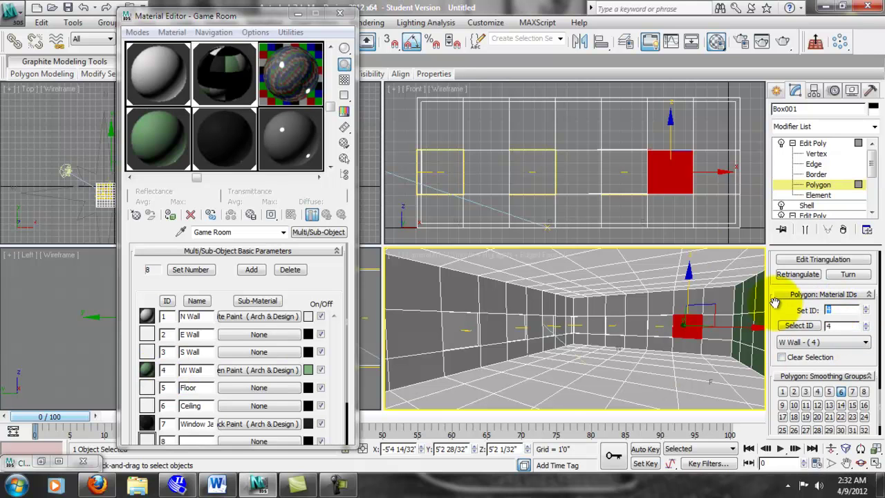
{"action": "left_click", "coordinate": [744, 208]}
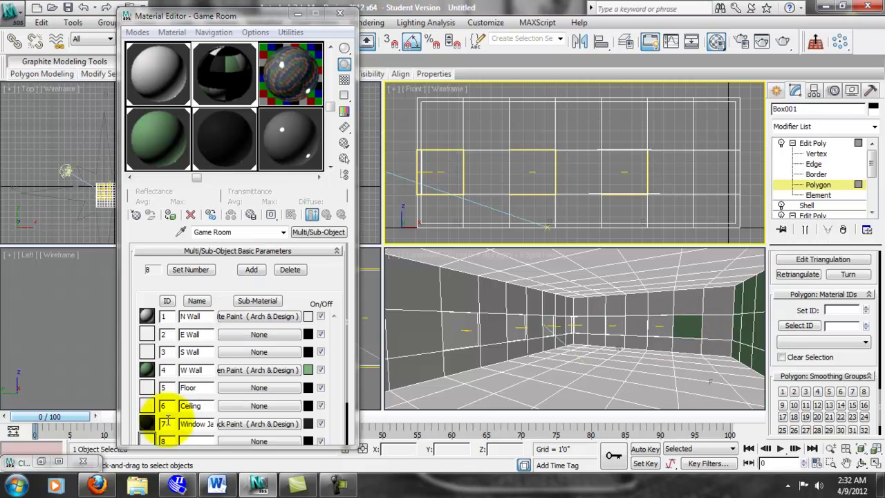
- Set the material ID to 7 for the far wall's middle-row polygon adjoining the green wall, and clear the selection
{"action": "left_click", "coordinate": [718, 328]}
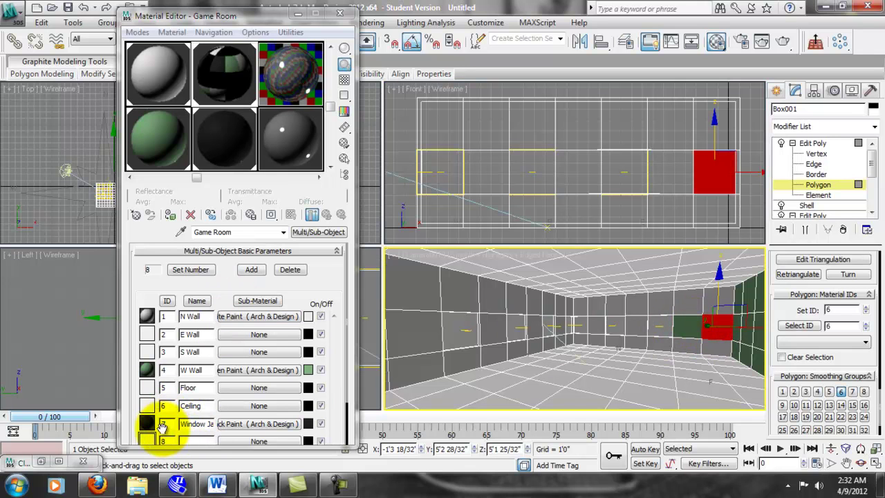
{"action": "left_click_drag", "start_coordinate": [837, 310], "coordinate": [813, 311]}
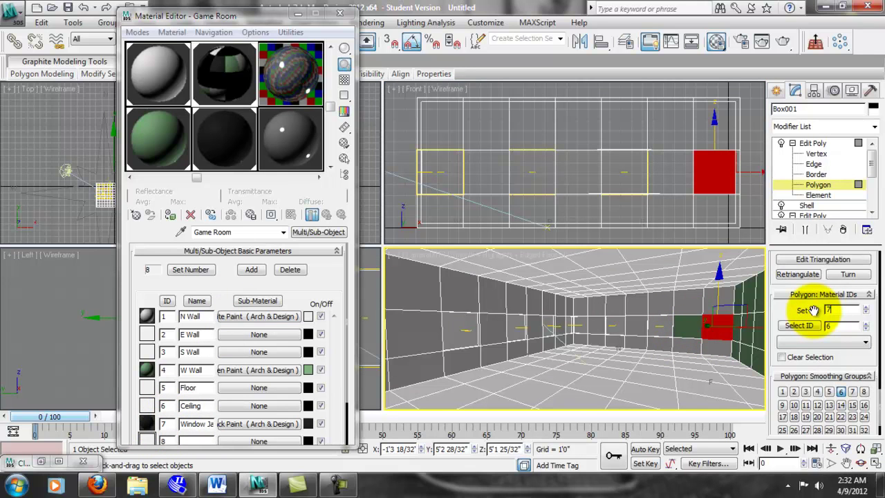
{"action": "left_click", "coordinate": [757, 237]}
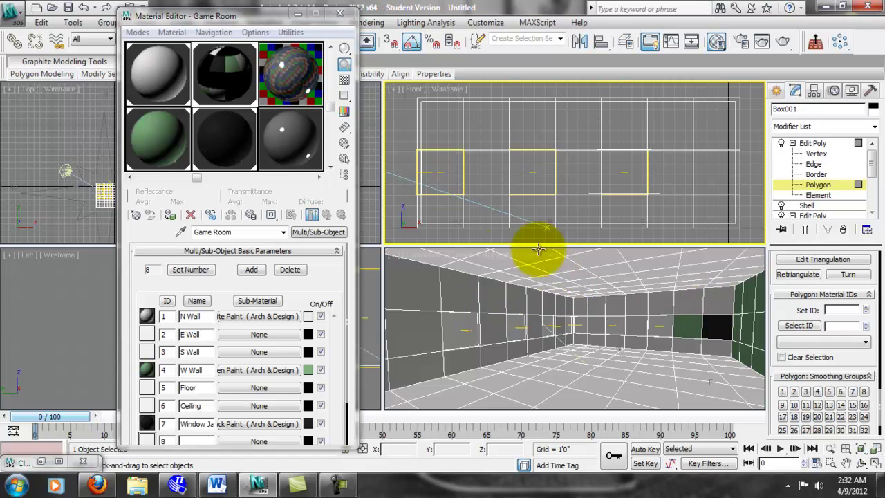
{"action": "left_click", "coordinate": [299, 14]}
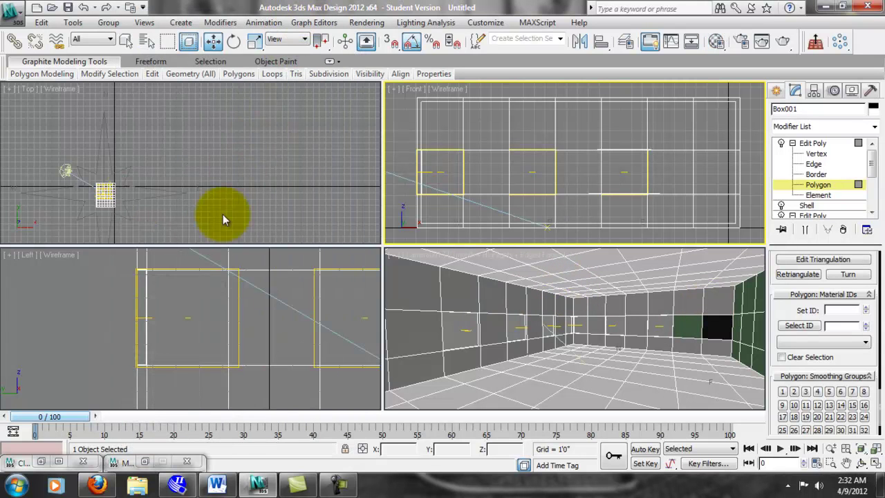
{"action": "right_click", "coordinate": [247, 332]}
{"action": "scroll", "coordinate": [247, 332], "scroll_direction": "down", "scroll_amount": 4}
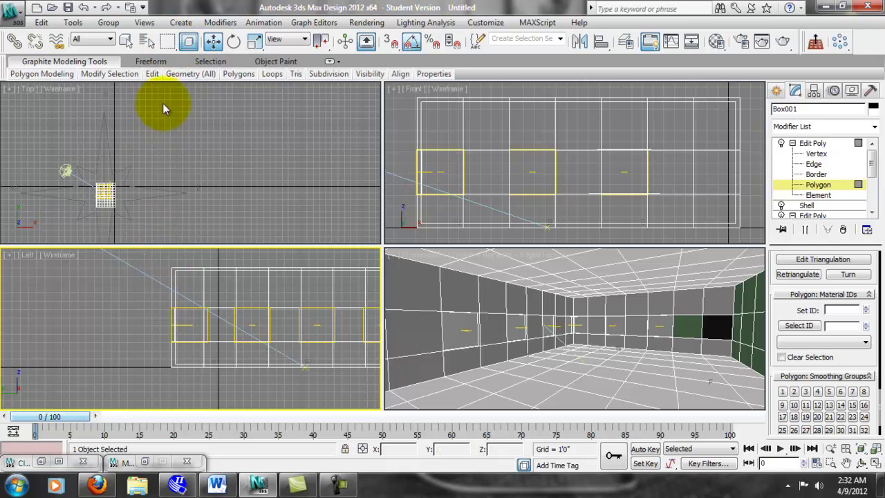
{"action": "left_click_drag", "start_coordinate": [172, 299], "coordinate": [180, 379]}
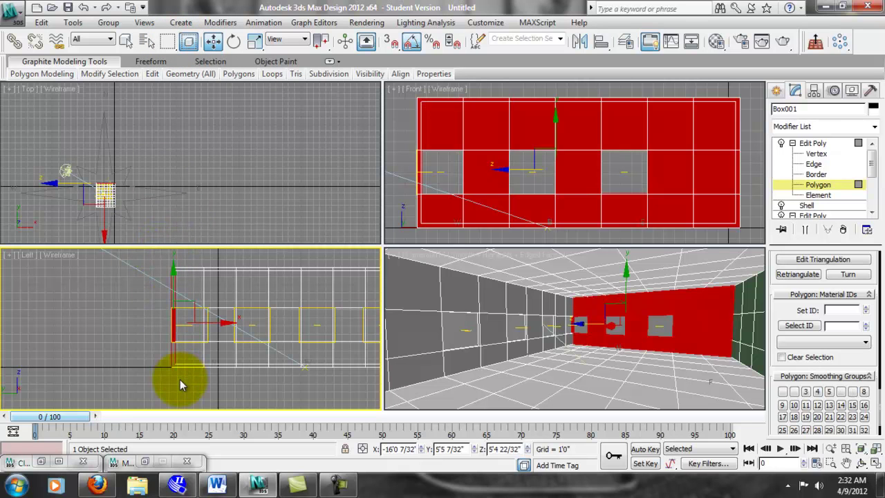
{"action": "left_click", "coordinate": [177, 386]}
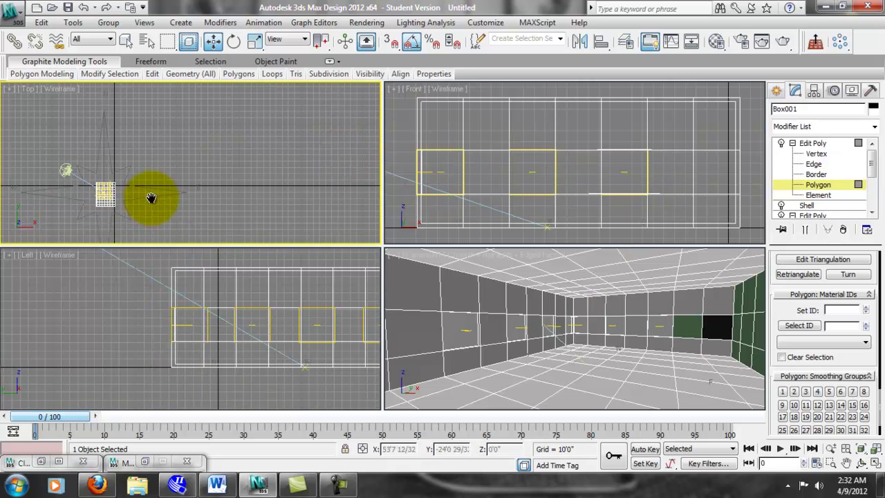
- Select all polygons of the left window wall from the top view and bring the Material Editor back into view
{"action": "scroll", "coordinate": [147, 200], "scroll_direction": "up", "scroll_amount": 6}
{"action": "middle_click_drag", "start_coordinate": [138, 178], "coordinate": [251, 186]}
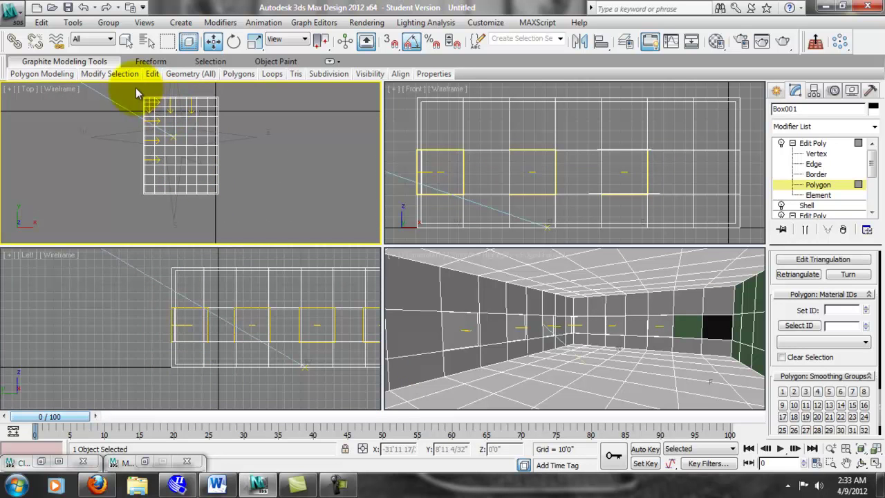
{"action": "left_click_drag", "start_coordinate": [147, 220], "coordinate": [147, 217]}
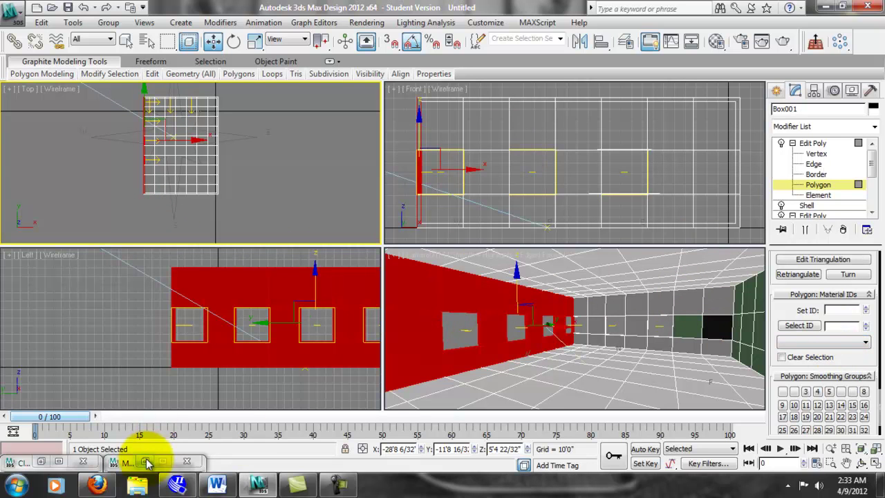
{"action": "key", "text": "m"}
{"action": "left_click", "coordinate": [152, 138]}
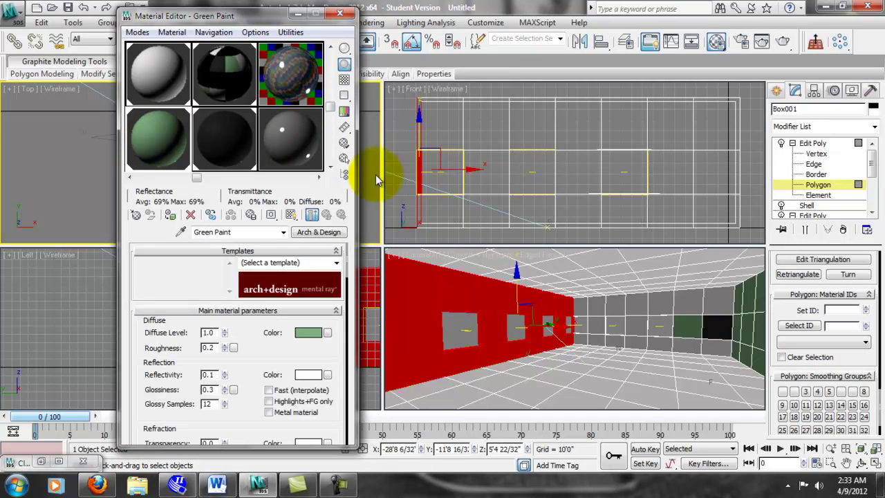
{"action": "left_click_drag", "start_coordinate": [254, 15], "coordinate": [93, 144]}
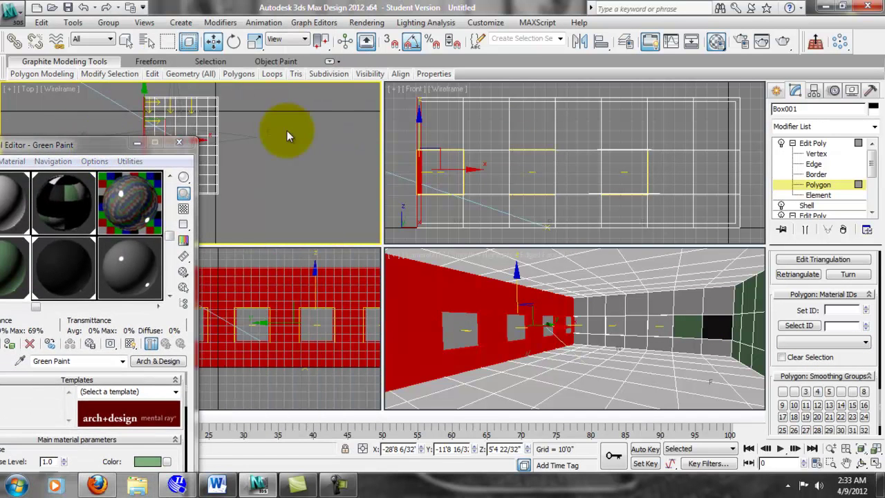
- Select only the left wall's polygons nearest the far corner instead, set their material ID to 4, and clear the selection
{"action": "left_click", "coordinate": [287, 131]}
{"action": "middle_click_drag", "start_coordinate": [202, 143], "coordinate": [292, 150]}
{"action": "left_click_drag", "start_coordinate": [222, 92], "coordinate": [237, 156]}
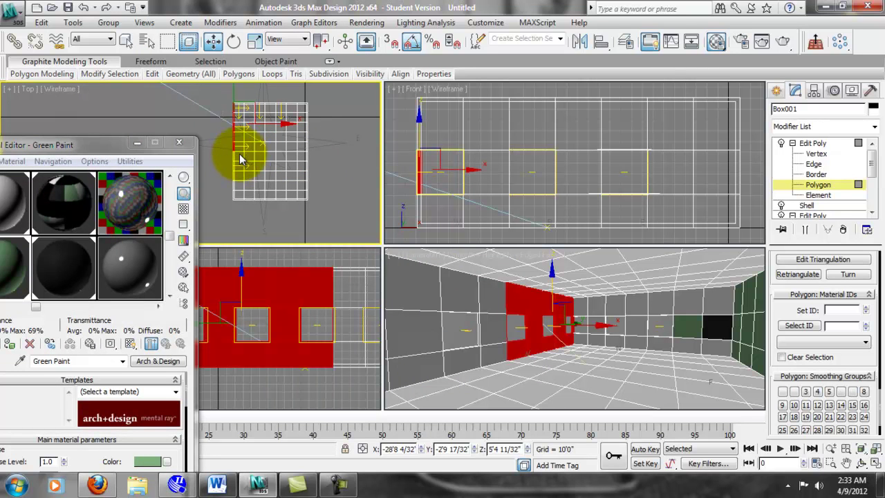
{"action": "left_click_drag", "start_coordinate": [90, 145], "coordinate": [171, 73]}
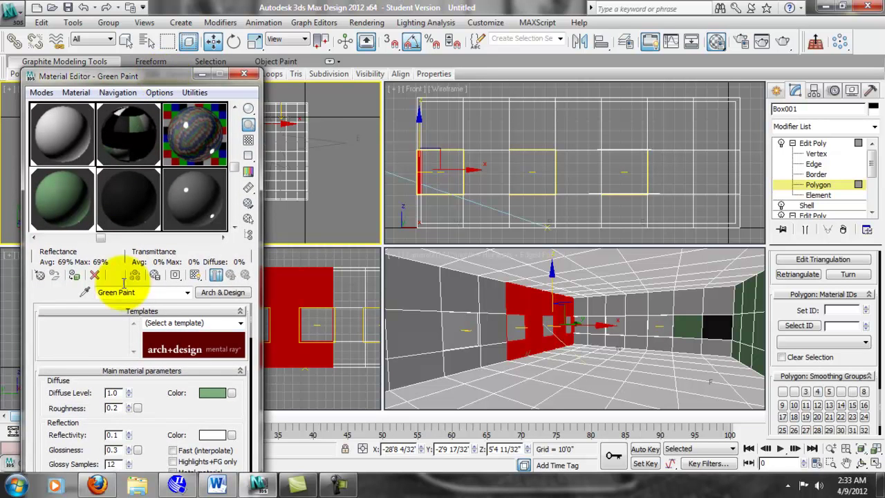
{"action": "left_click", "coordinate": [137, 148]}
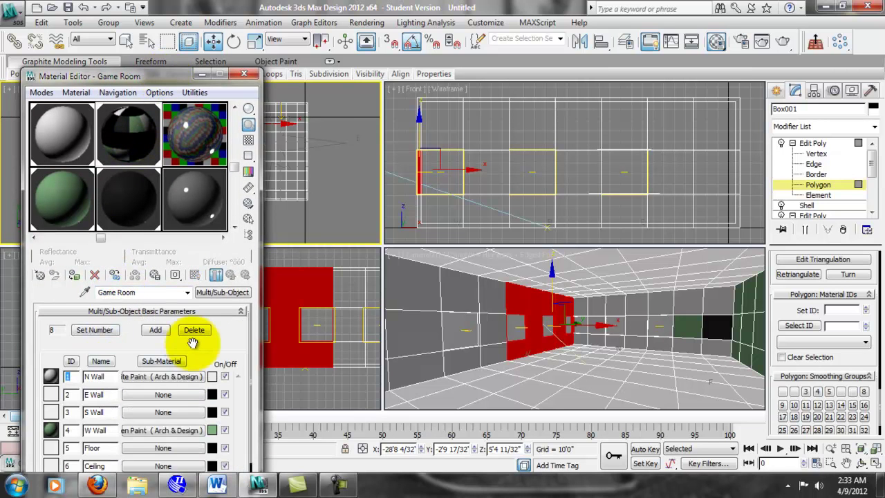
{"action": "scroll", "coordinate": [201, 349], "scroll_direction": "down", "scroll_amount": 1}
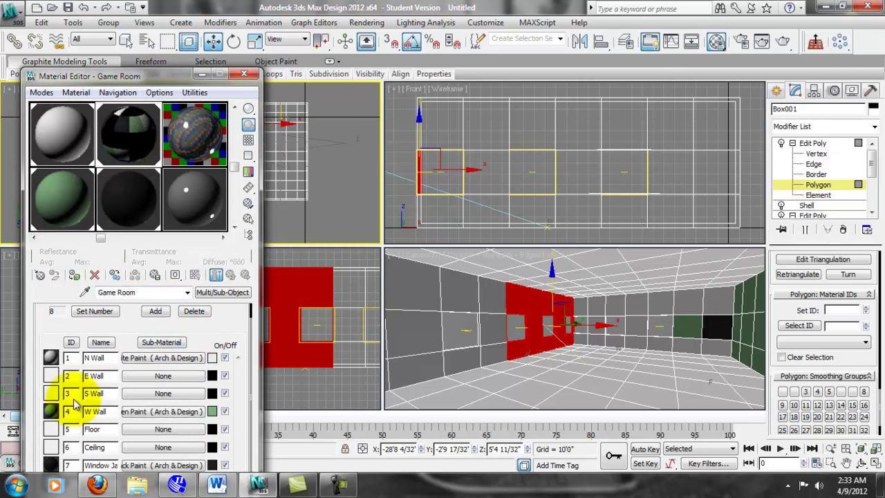
{"action": "left_click", "coordinate": [845, 310]}
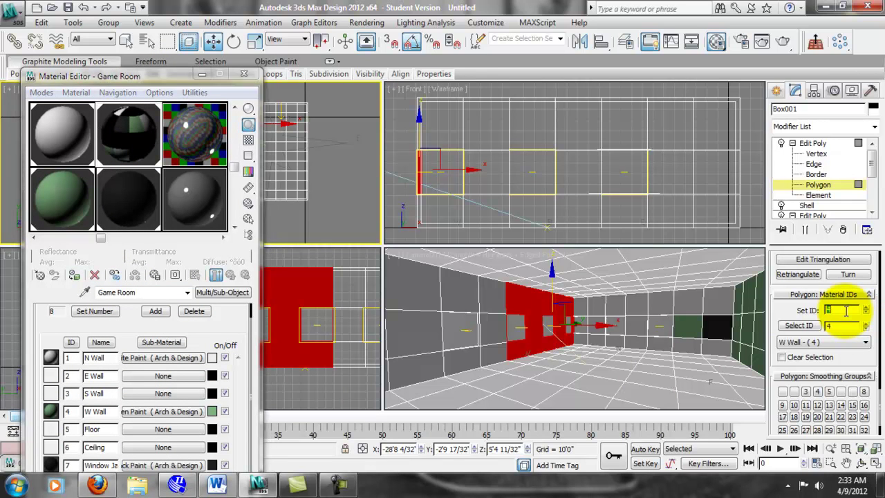
{"action": "left_click", "coordinate": [408, 211]}
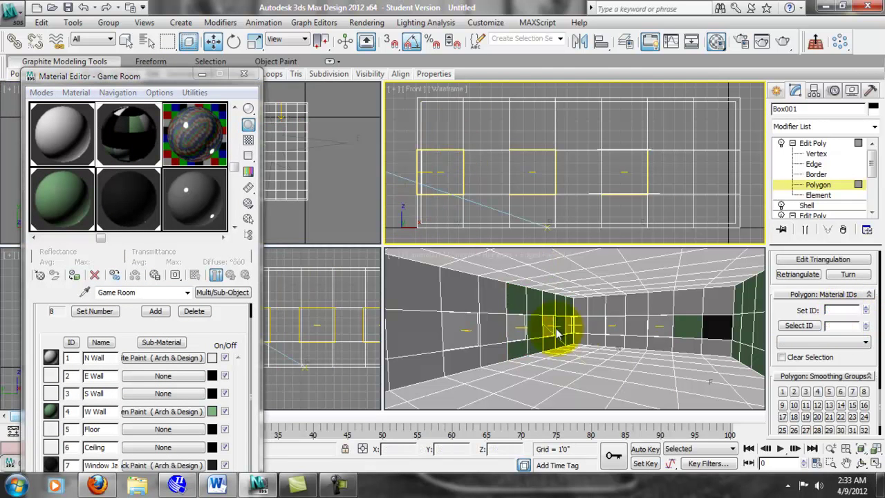
- Select the far window wall's polygons from the top view and bring the Material Editor back into view
{"action": "left_click", "coordinate": [202, 74]}
{"action": "left_click", "coordinate": [318, 169]}
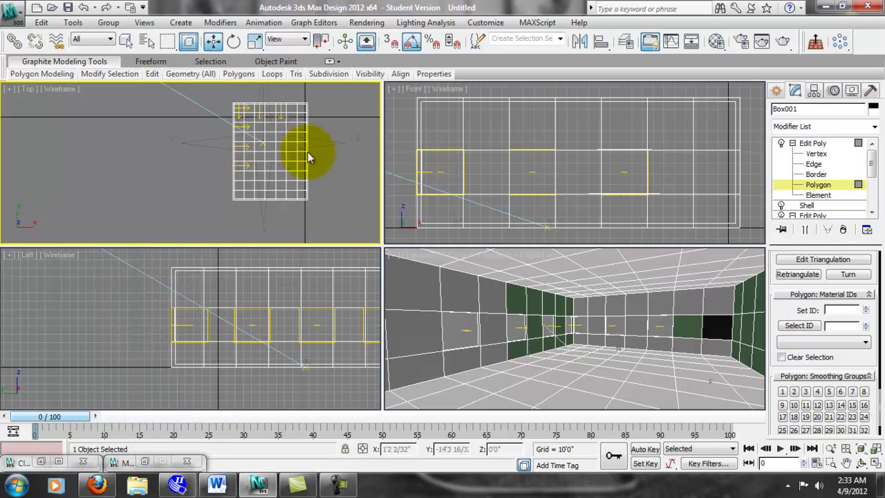
{"action": "scroll", "coordinate": [290, 163], "scroll_direction": "up", "scroll_amount": 4}
{"action": "middle_click_drag", "start_coordinate": [267, 168], "coordinate": [148, 168]}
{"action": "left_click_drag", "start_coordinate": [103, 144], "coordinate": [290, 168]}
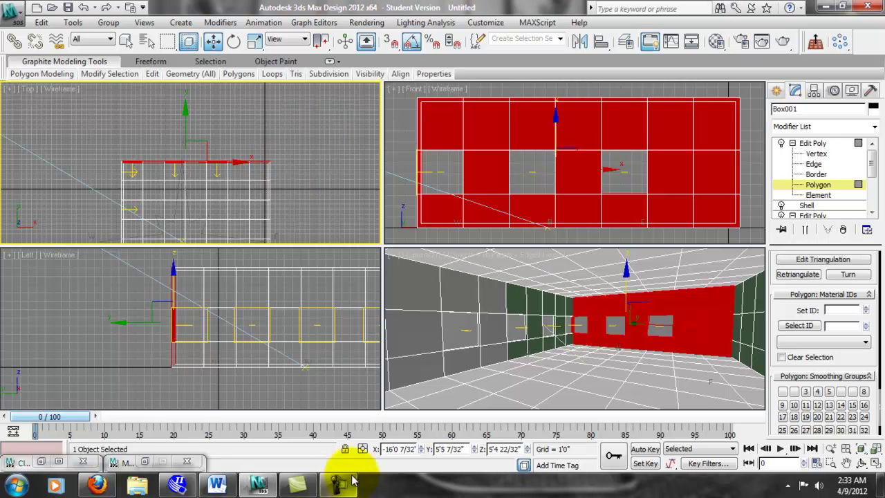
{"action": "left_click", "coordinate": [145, 461]}
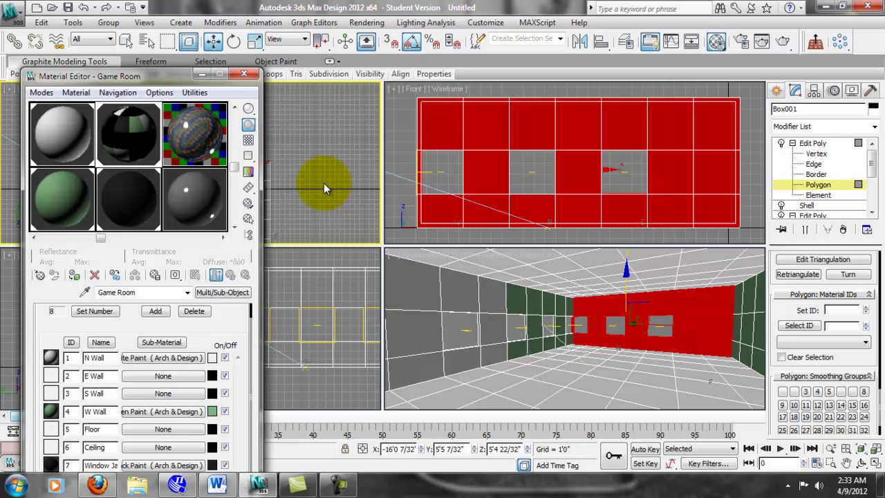
- Copy Green Paint onto the unused 16 - Default material sample and rename the copy Orange Paint
{"action": "left_click", "coordinate": [197, 209]}
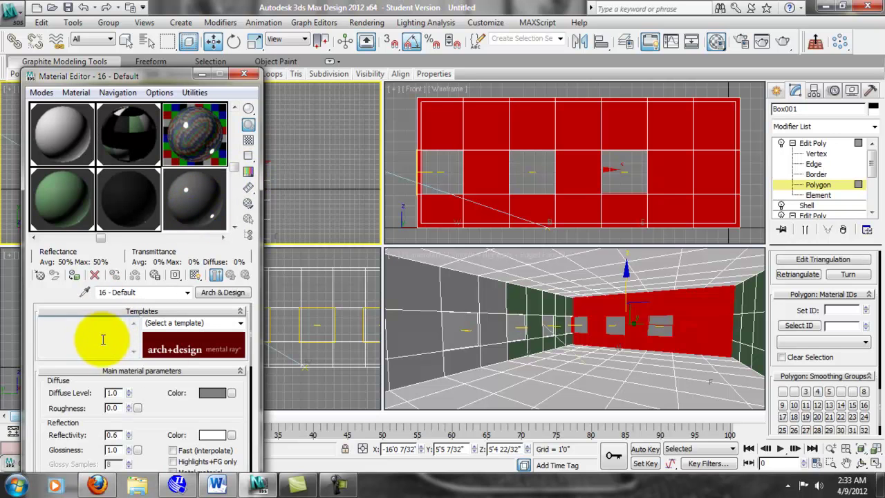
{"action": "left_click_drag", "start_coordinate": [67, 198], "coordinate": [196, 197]}
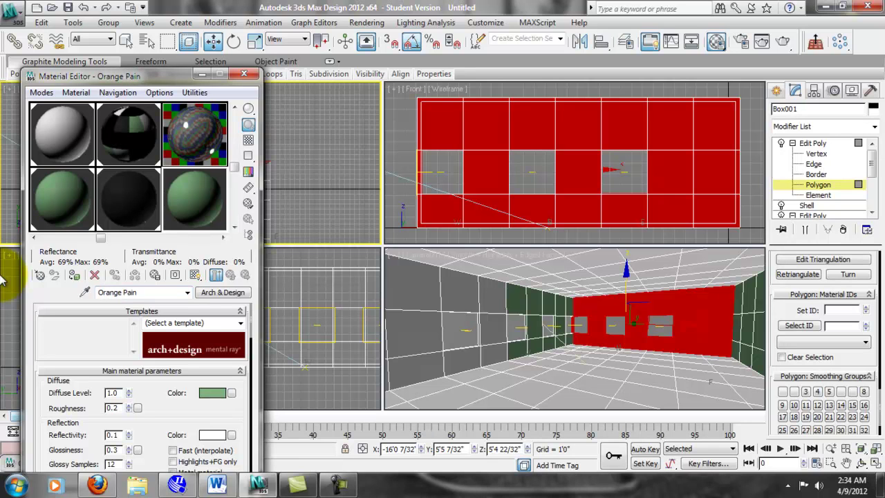
{"action": "left_click", "coordinate": [147, 292]}
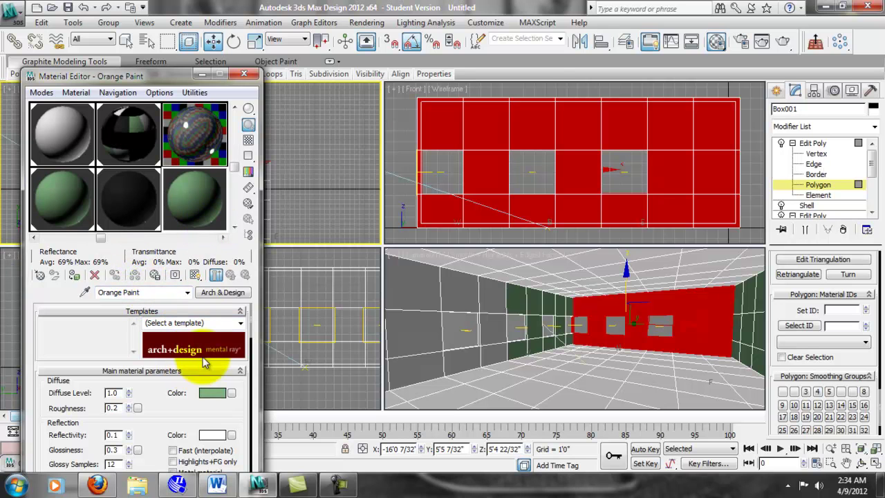
- Set Orange Paint's diffuse color to an orange of about red 0.714, green 0.408, blue 0.204
{"action": "left_click", "coordinate": [212, 394]}
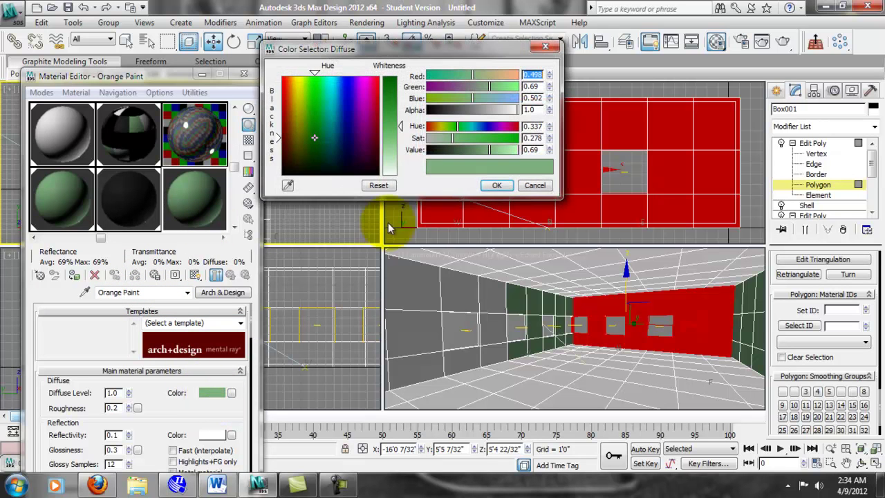
{"action": "left_click", "coordinate": [290, 138]}
{"action": "left_click", "coordinate": [293, 136]}
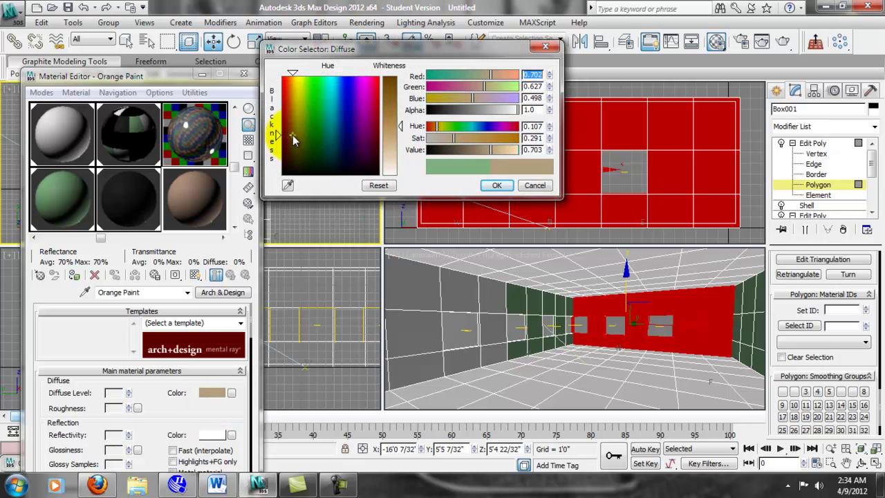
{"action": "left_click_drag", "start_coordinate": [291, 140], "coordinate": [292, 109]}
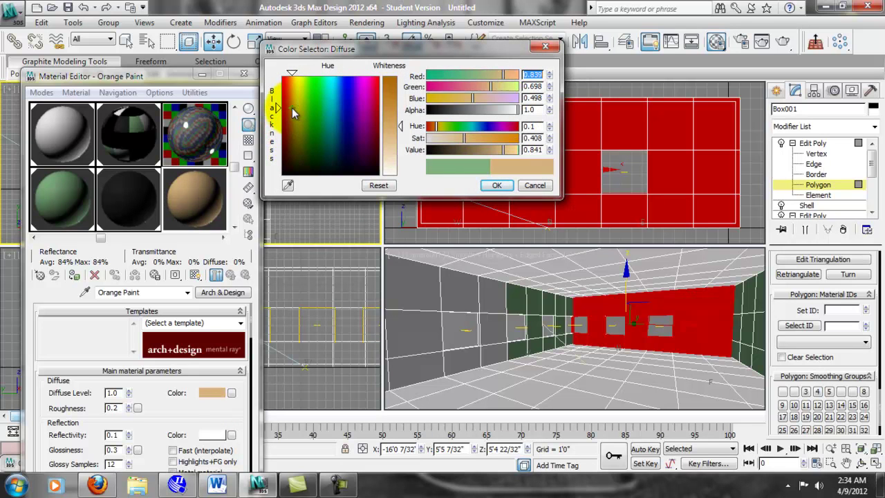
{"action": "left_click_drag", "start_coordinate": [399, 126], "coordinate": [396, 99]}
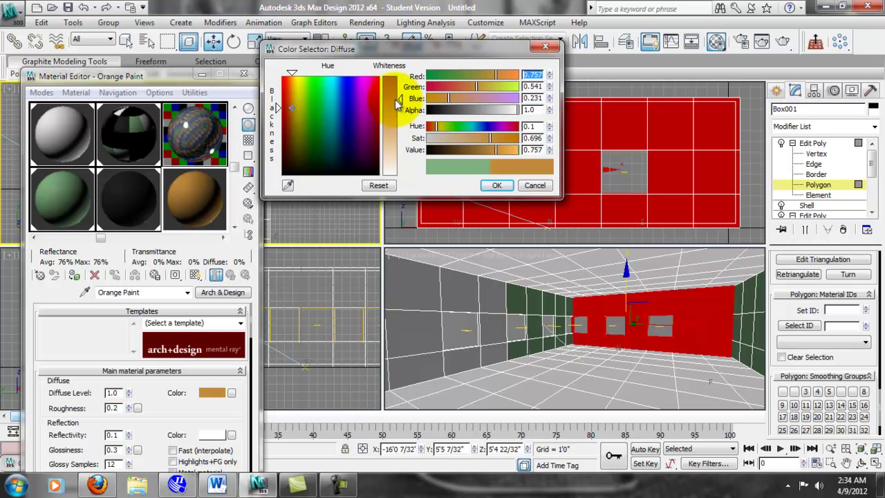
{"action": "left_click", "coordinate": [455, 151]}
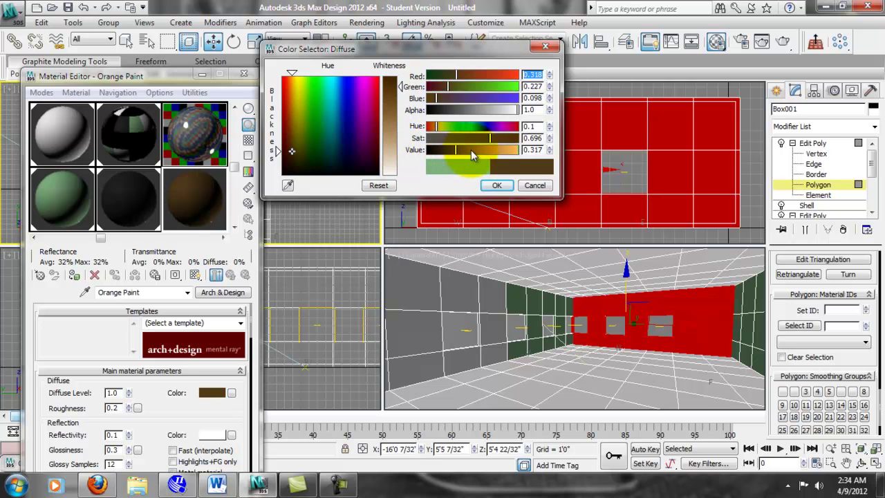
{"action": "left_click", "coordinate": [471, 150]}
{"action": "left_click", "coordinate": [484, 150]}
{"action": "left_click", "coordinate": [495, 150]}
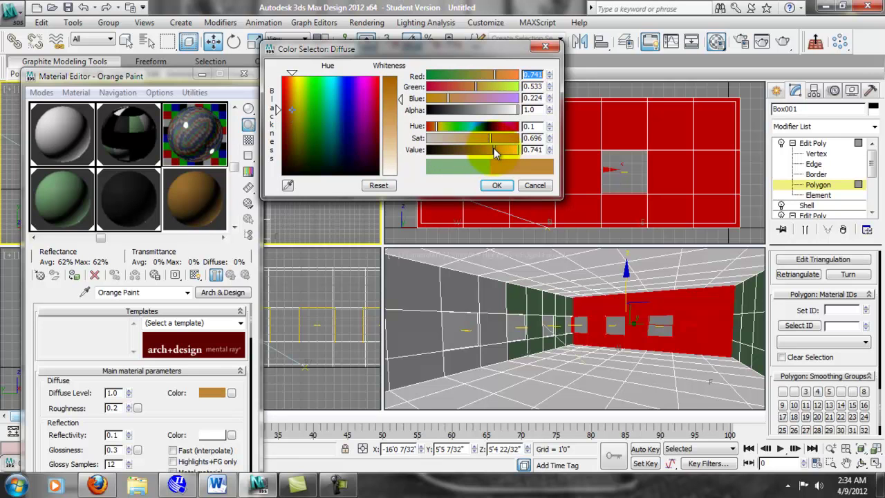
{"action": "left_click", "coordinate": [488, 149]}
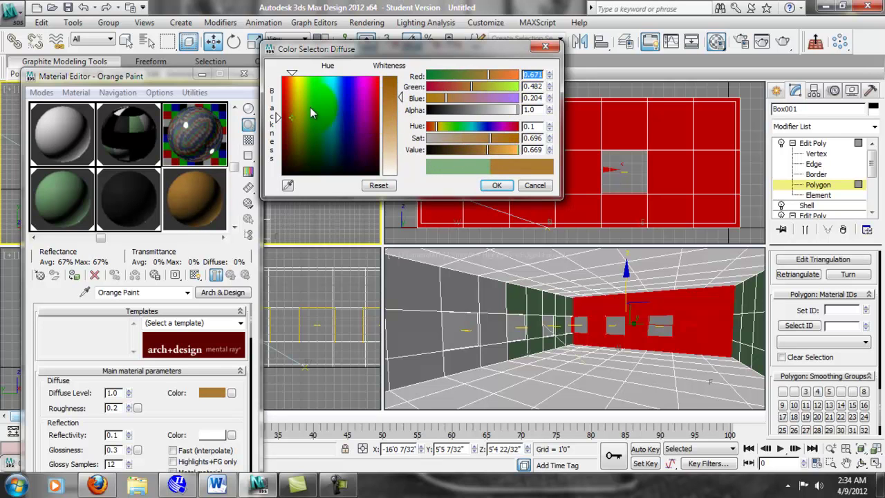
{"action": "mouse_move", "coordinate": [295, 119]}
{"action": "left_mouse_down"}
{"action": "mouse_move", "coordinate": [291, 128]}
{"action": "mouse_move", "coordinate": [289, 112]}
{"action": "left_mouse_up"}
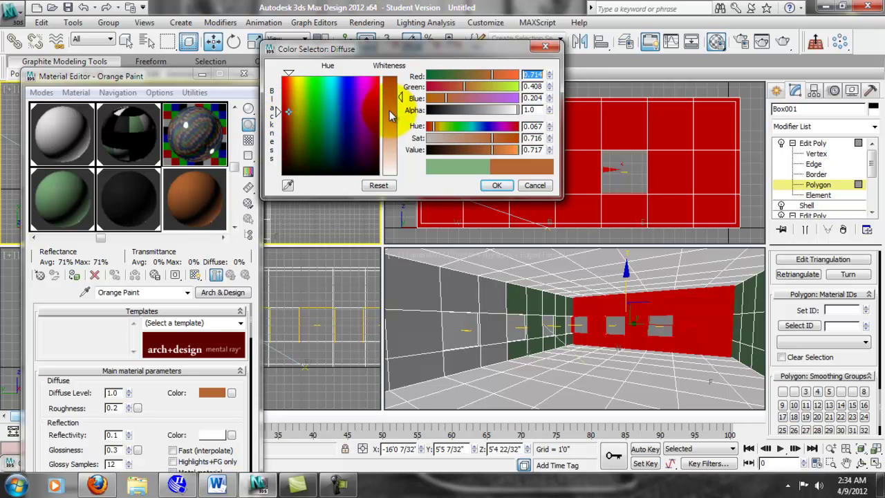
{"action": "left_click", "coordinate": [496, 185]}
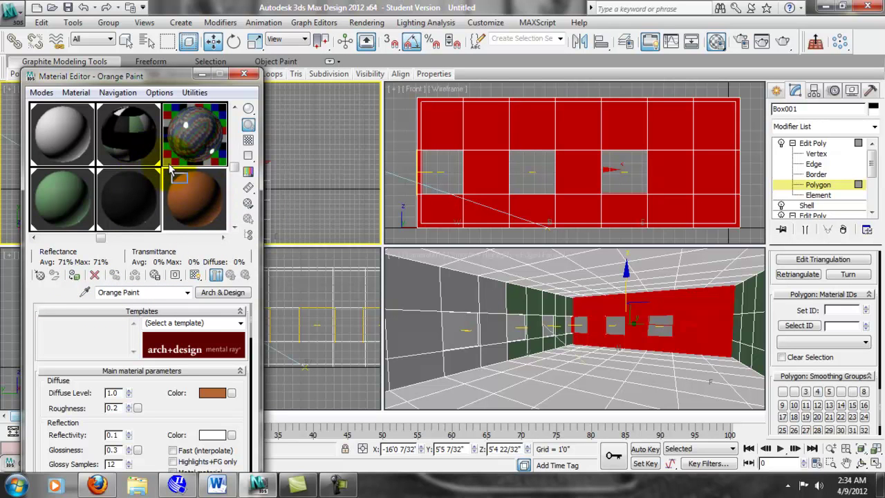
- Assign Orange Paint as an instance to the N Wall sub-material of Game Room
{"action": "left_click", "coordinate": [137, 152]}
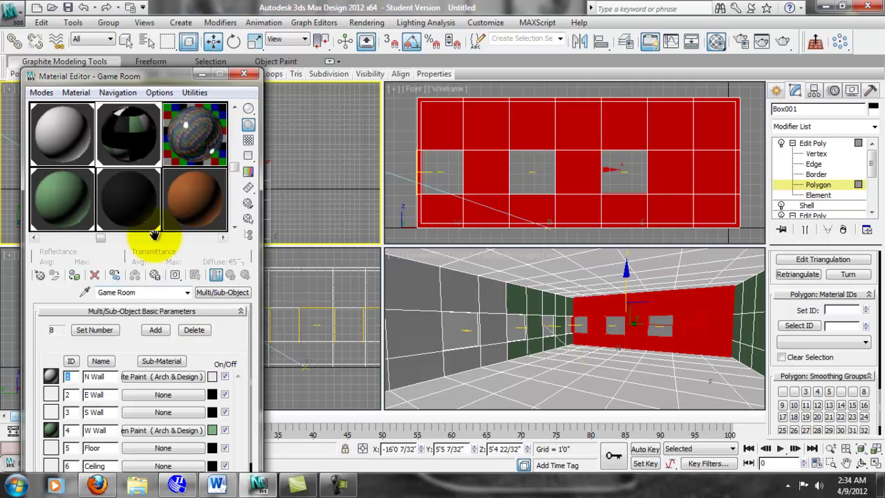
{"action": "mouse_move", "coordinate": [162, 377]}
{"action": "left_mouse_down"}
{"action": "mouse_move", "coordinate": [150, 387]}
{"action": "mouse_move", "coordinate": [156, 379]}
{"action": "left_mouse_up"}
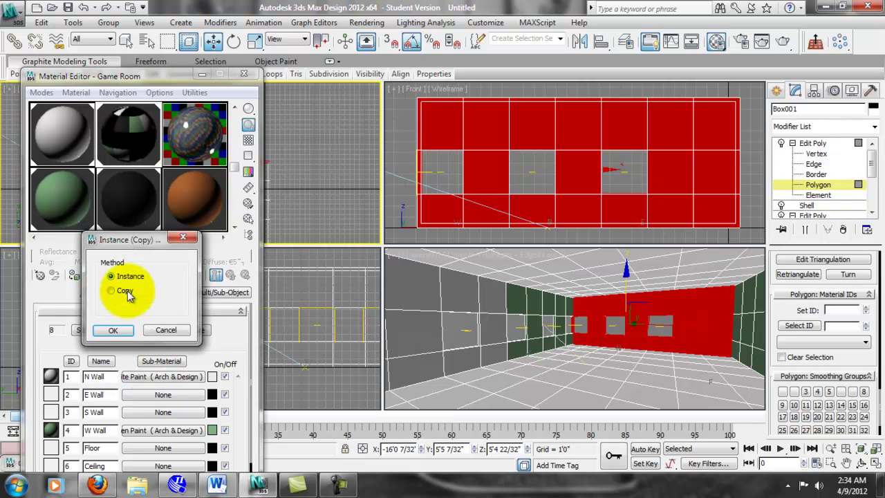
{"action": "left_click", "coordinate": [108, 329]}
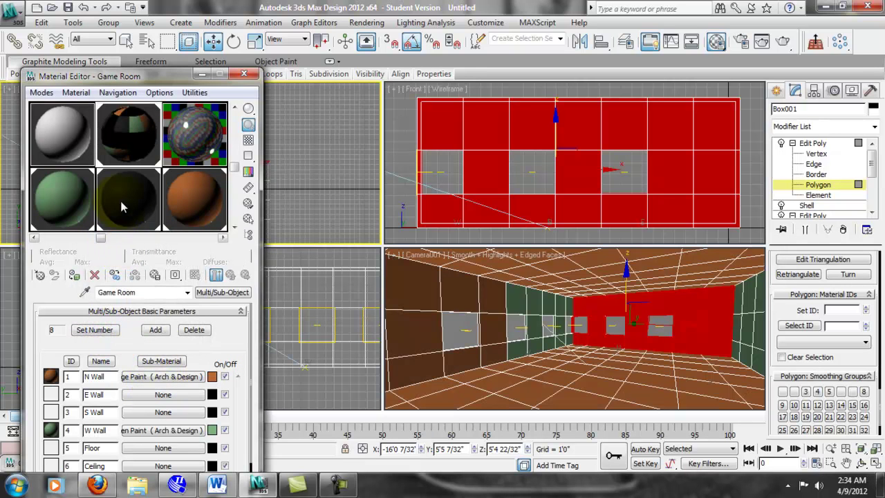
- Assign White Paint as an instance to the E Wall sub-material, and clear the polygon selection
{"action": "mouse_move", "coordinate": [79, 148]}
{"action": "left_mouse_down"}
{"action": "mouse_move", "coordinate": [72, 135]}
{"action": "mouse_move", "coordinate": [118, 390]}
{"action": "mouse_move", "coordinate": [181, 386]}
{"action": "left_mouse_up"}
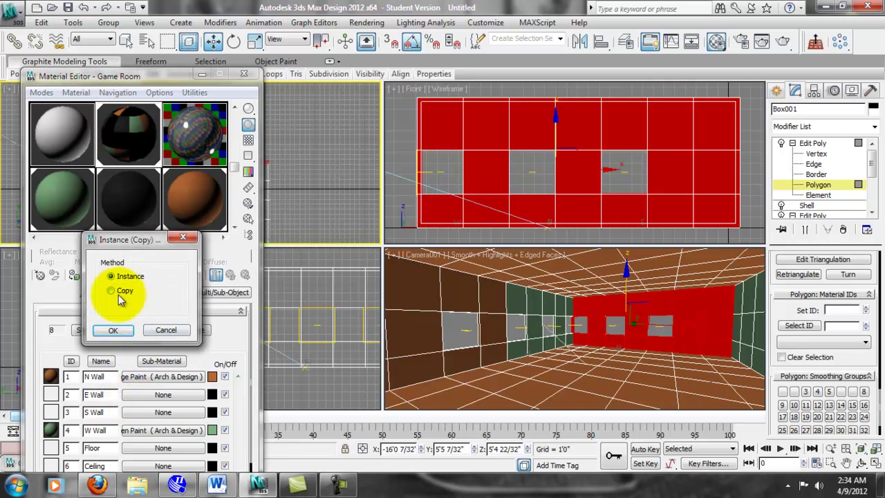
{"action": "left_click", "coordinate": [114, 329]}
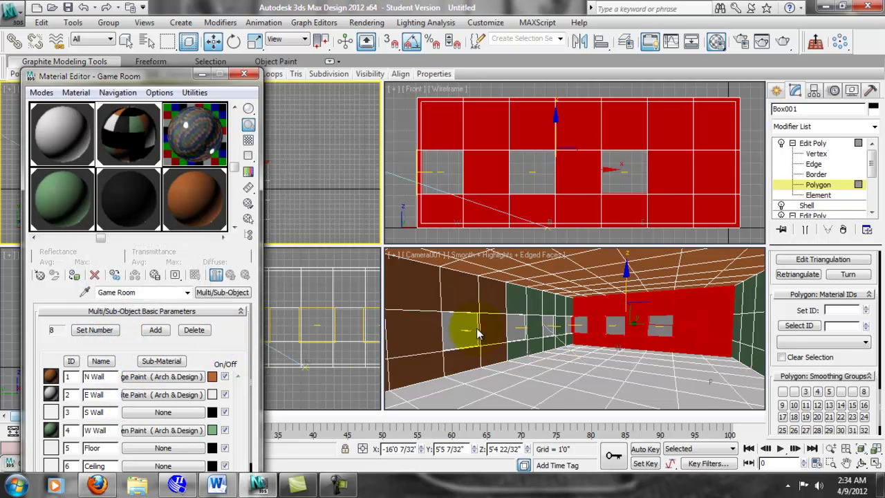
{"action": "left_click", "coordinate": [351, 224]}
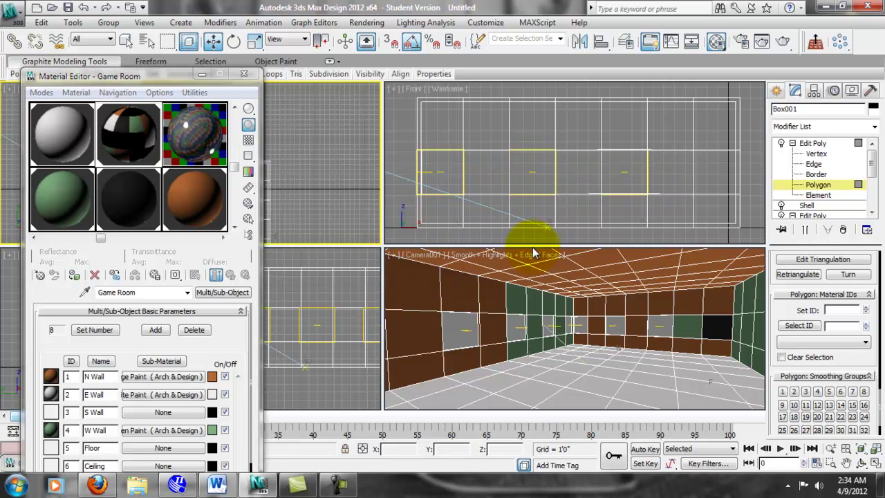
- Select all polygons of the east wall and set their material ID to 2
{"action": "left_click_drag", "start_coordinate": [207, 81], "coordinate": [216, 76]}
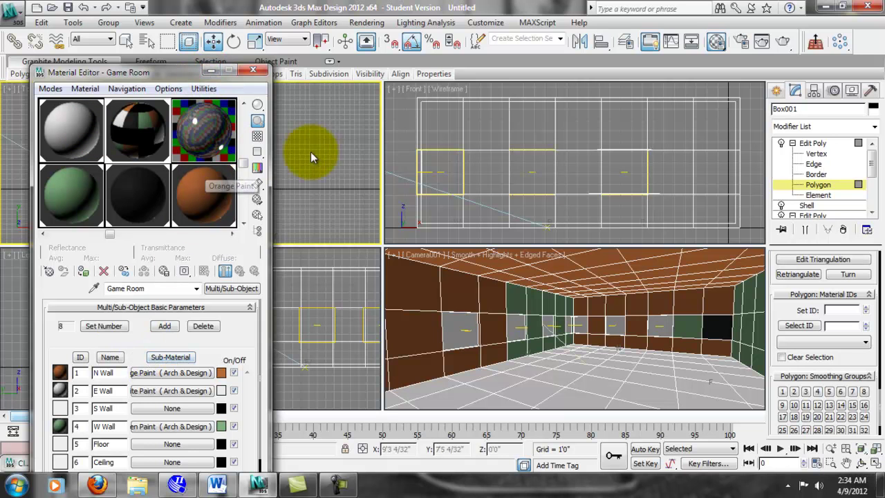
{"action": "left_click", "coordinate": [211, 70]}
{"action": "scroll", "coordinate": [220, 105], "scroll_direction": "down", "scroll_amount": 5}
{"action": "left_click_drag", "start_coordinate": [197, 107], "coordinate": [235, 242]}
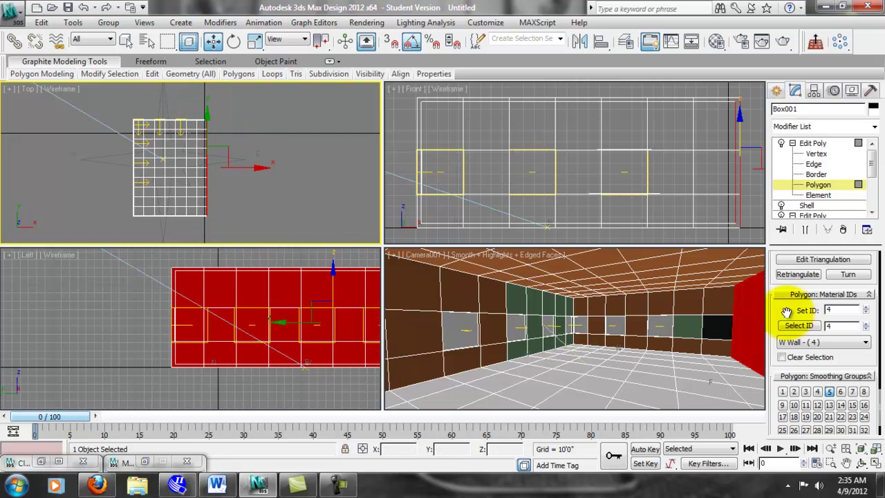
{"action": "double_click", "coordinate": [826, 309]}
{"action": "type", "text": "2"}
{"action": "key", "text": "Return"}
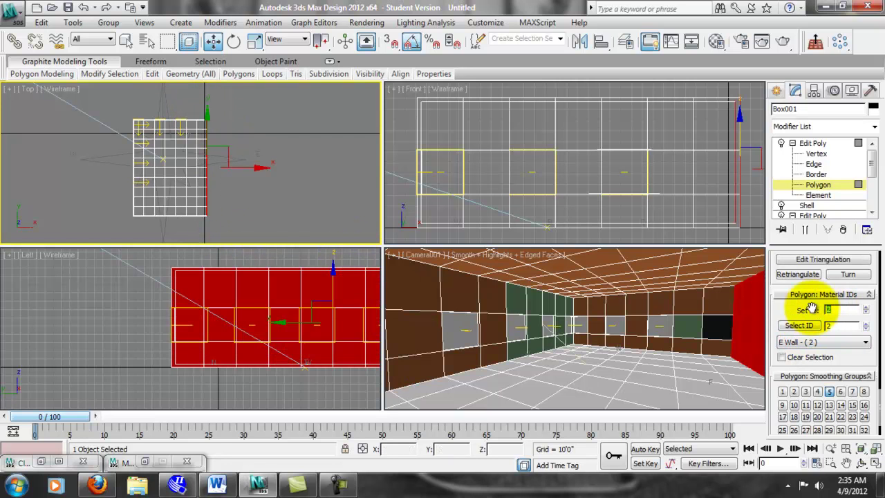
- Select the ceiling polygons, change their material ID, and clear the selection
{"action": "scroll", "coordinate": [499, 121], "scroll_direction": "down", "scroll_amount": 4}
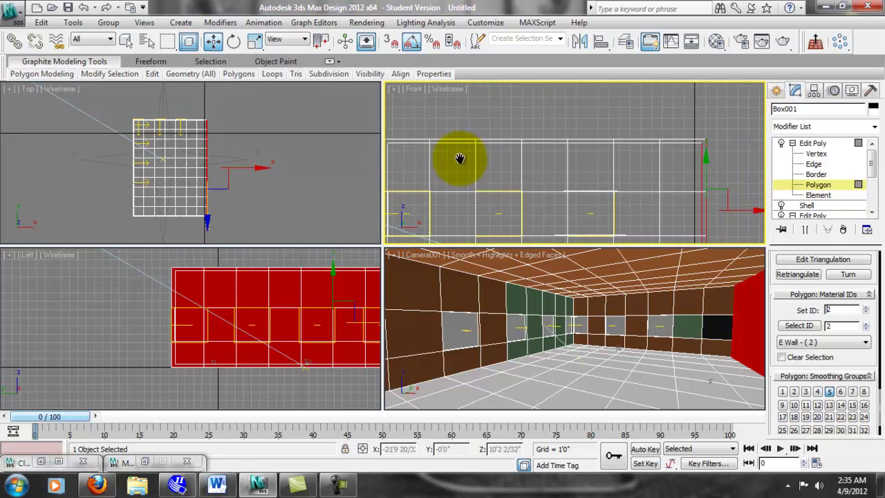
{"action": "left_click", "coordinate": [453, 133]}
{"action": "left_click_drag", "start_coordinate": [647, 158], "coordinate": [650, 158]}
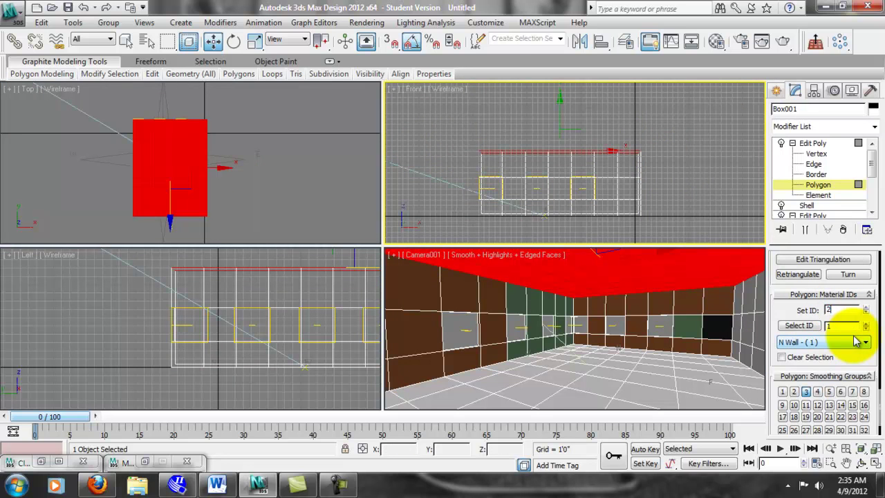
{"action": "left_click", "coordinate": [700, 175]}
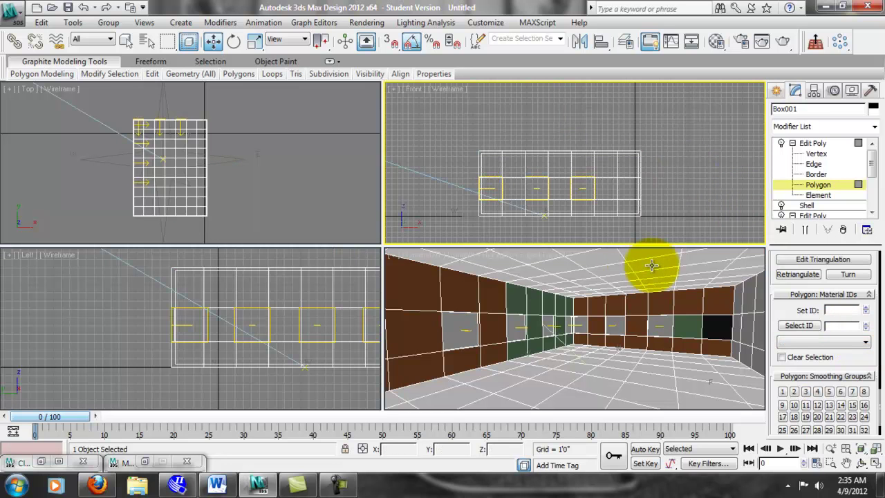
- Set the material ID of the mismatched polygons at the north wall's east end to 1, and clear the selection
{"action": "scroll", "coordinate": [148, 115], "scroll_direction": "up", "scroll_amount": 3}
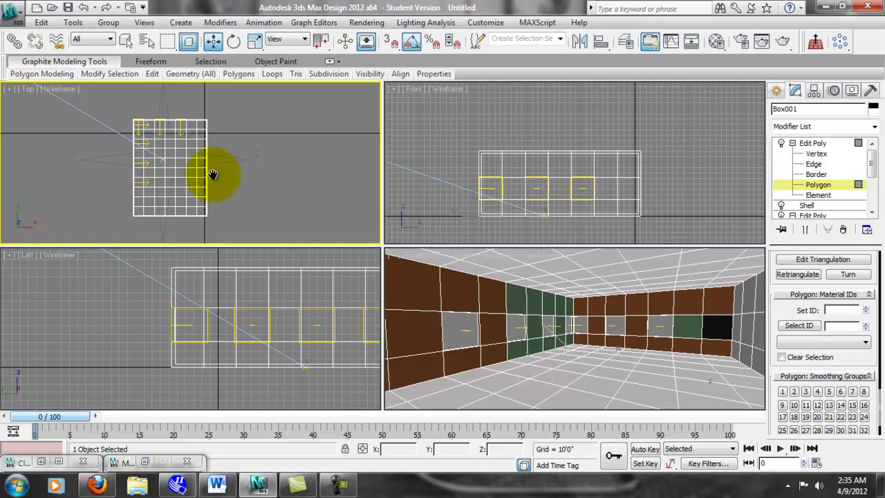
{"action": "left_click_drag", "start_coordinate": [246, 148], "coordinate": [246, 152]}
{"action": "left_click", "coordinate": [831, 309]}
{"action": "type", "text": "1"}
{"action": "key", "text": "Return"}
{"action": "left_click", "coordinate": [661, 158]}
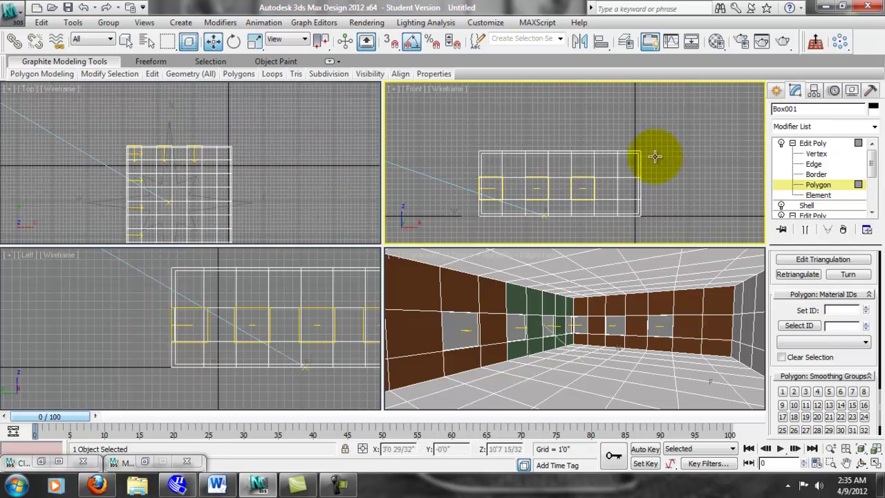
- Select the polygons along the southern part of the west wall, set their material ID to 2, and clear the selection
{"action": "middle_click_drag", "start_coordinate": [146, 148], "coordinate": [185, 92]}
{"action": "left_click_drag", "start_coordinate": [138, 160], "coordinate": [174, 233]}
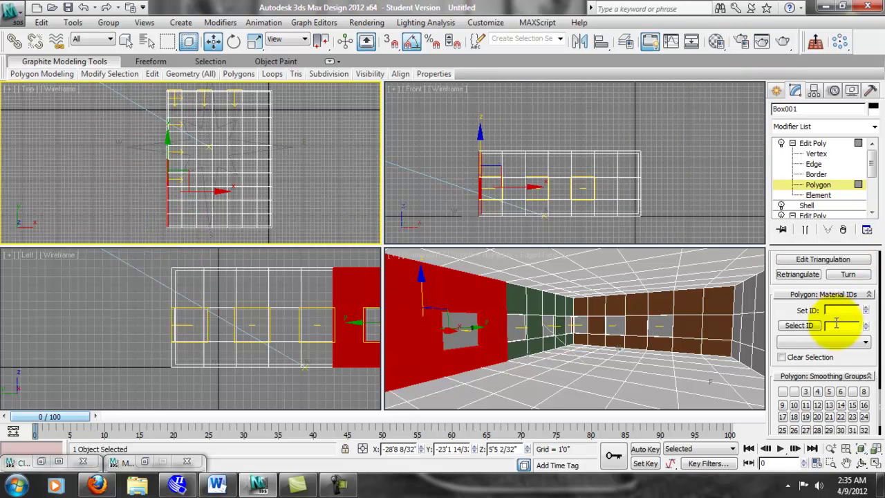
{"action": "type", "text": "23"}
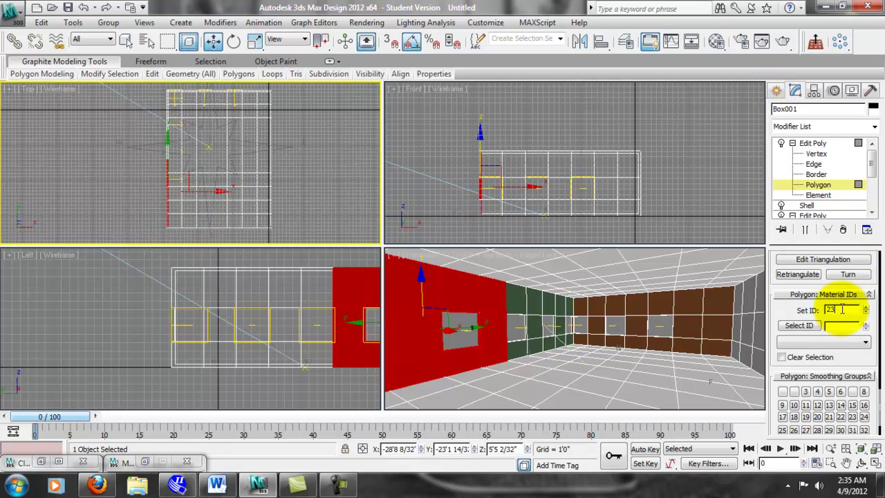
{"action": "left_click", "coordinate": [638, 99]}
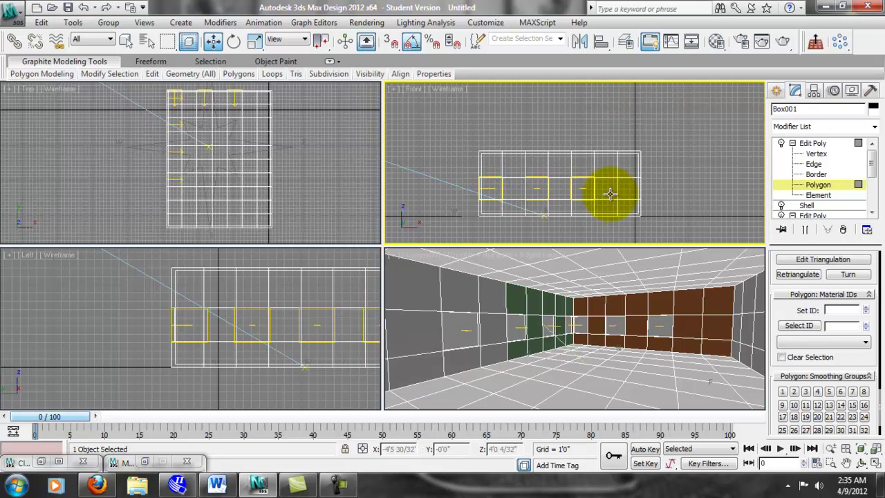
{"action": "right_click", "coordinate": [237, 161]}
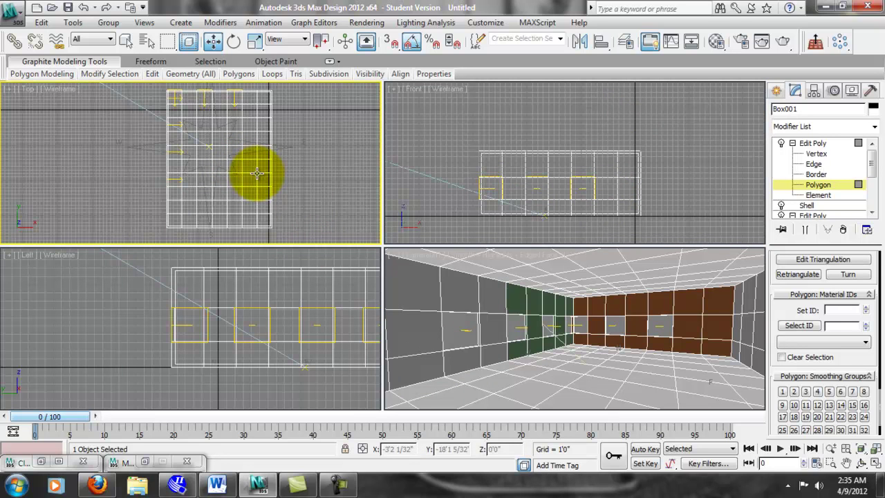
{"action": "middle_click_drag", "start_coordinate": [478, 182], "coordinate": [491, 175]}
{"action": "middle_click_drag", "start_coordinate": [332, 340], "coordinate": [218, 339]}
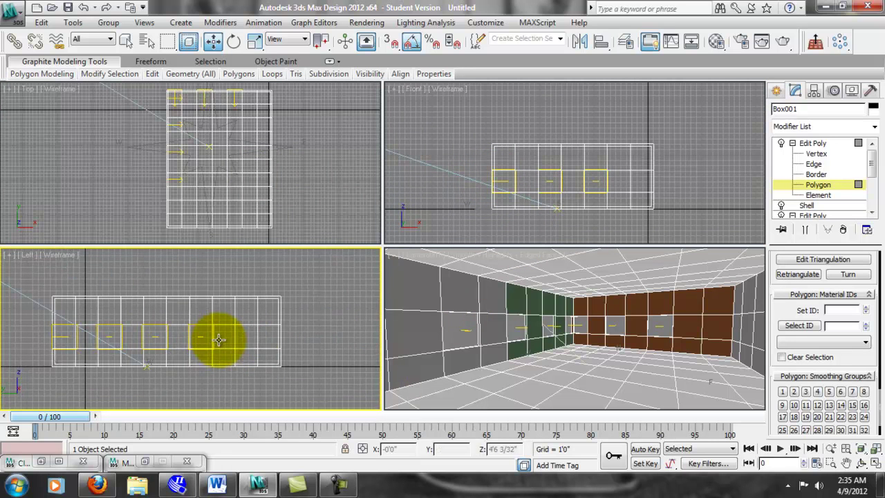
{"action": "left_click", "coordinate": [208, 338], "text": "ctrl"}
{"action": "left_click_drag", "start_coordinate": [239, 308], "coordinate": [307, 332]}
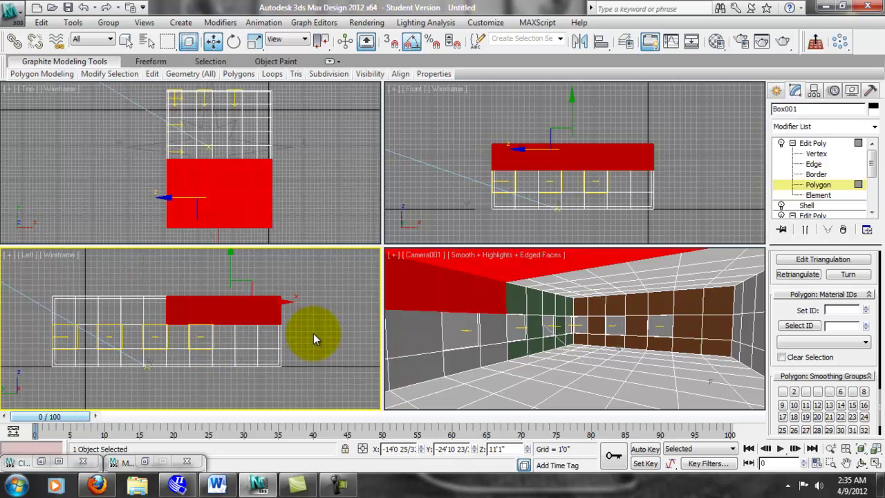
{"action": "left_click_drag", "start_coordinate": [773, 258], "coordinate": [786, 485]}
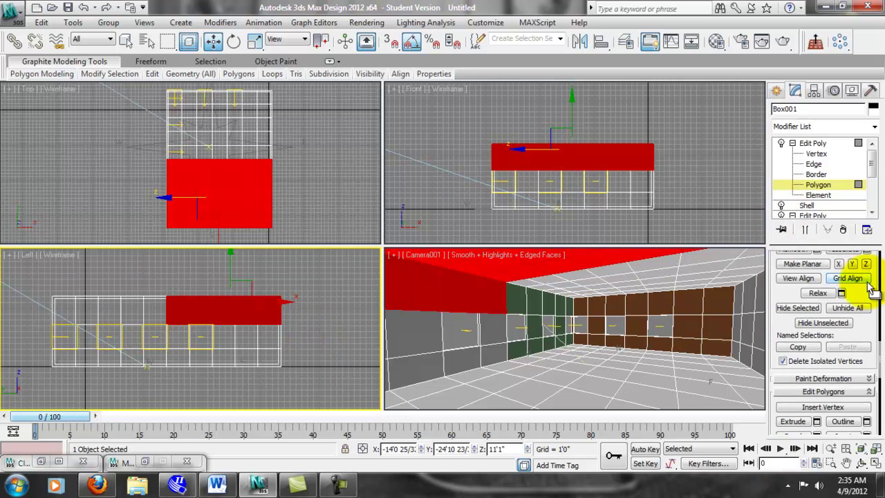
{"action": "left_click_drag", "start_coordinate": [871, 301], "coordinate": [875, 453]}
{"action": "scroll", "coordinate": [823, 332], "scroll_direction": "up", "scroll_amount": 5}
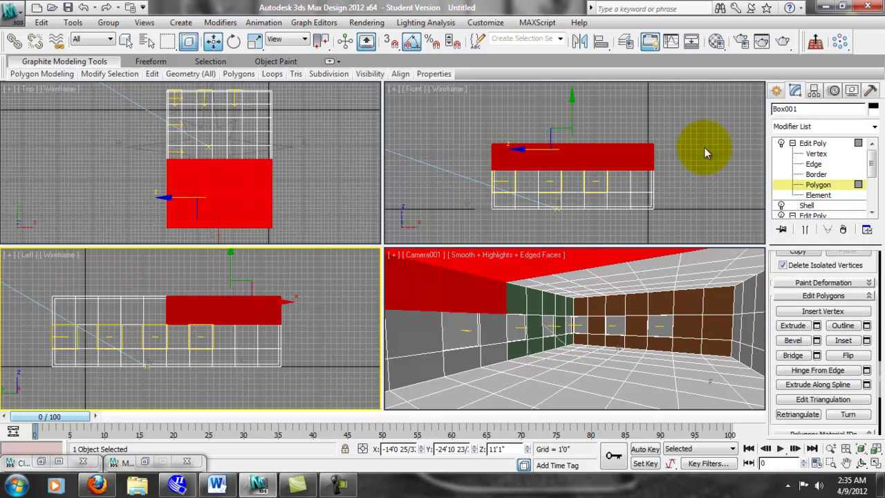
{"action": "left_click", "coordinate": [337, 263]}
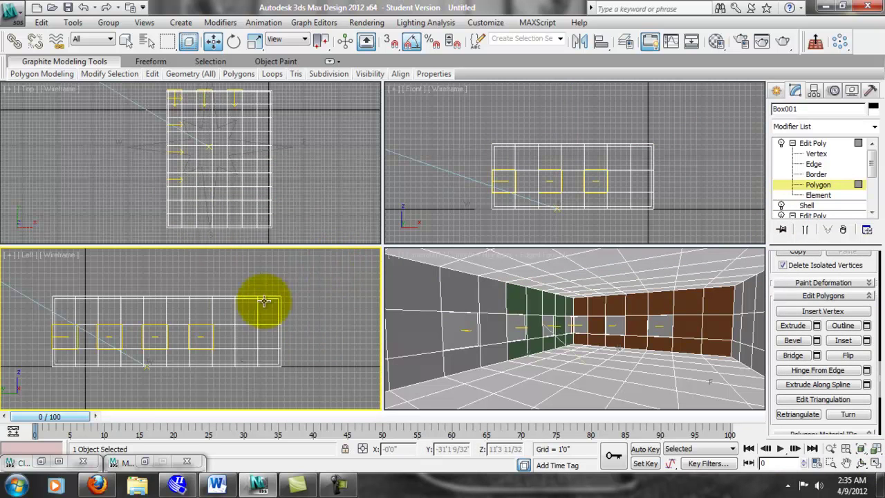
- Select three adjacent upper-row polygons on the southern part of the west wall, and switch the camera viewport to a Perspective view
{"action": "left_click", "coordinate": [406, 302]}
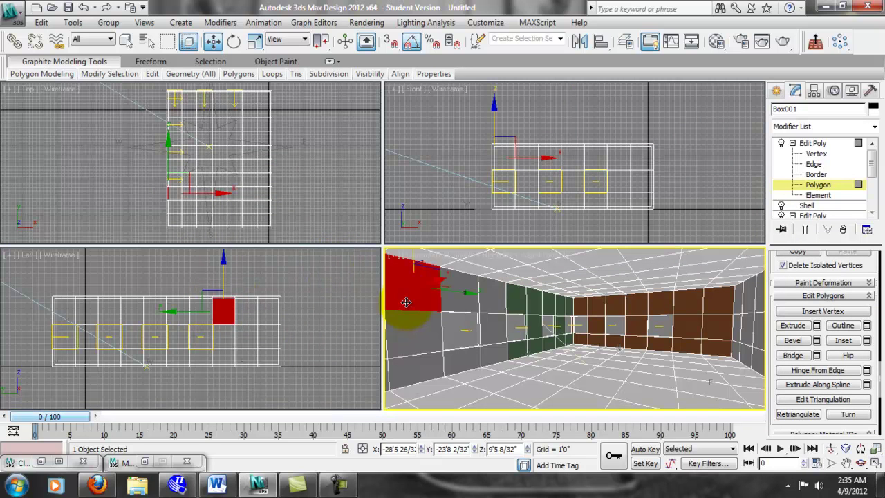
{"action": "left_click", "coordinate": [459, 289], "text": "ctrl"}
{"action": "left_click", "coordinate": [492, 291], "text": "ctrl"}
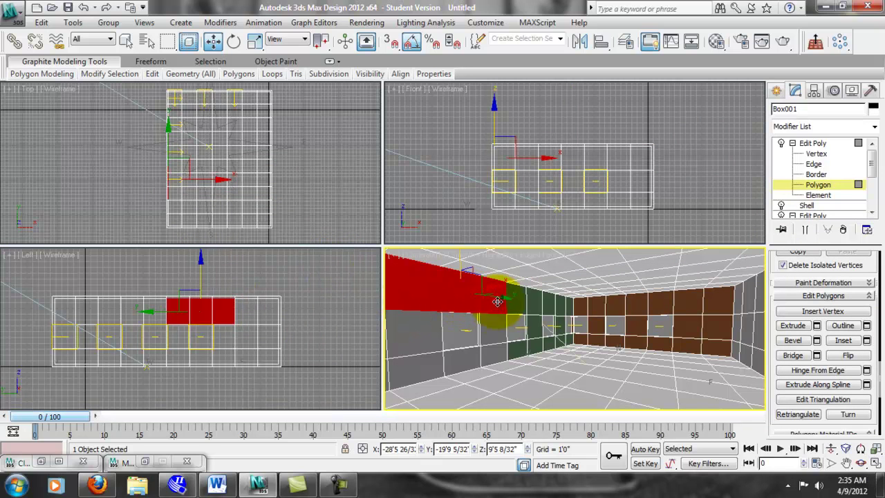
{"action": "left_click", "coordinate": [428, 255]}
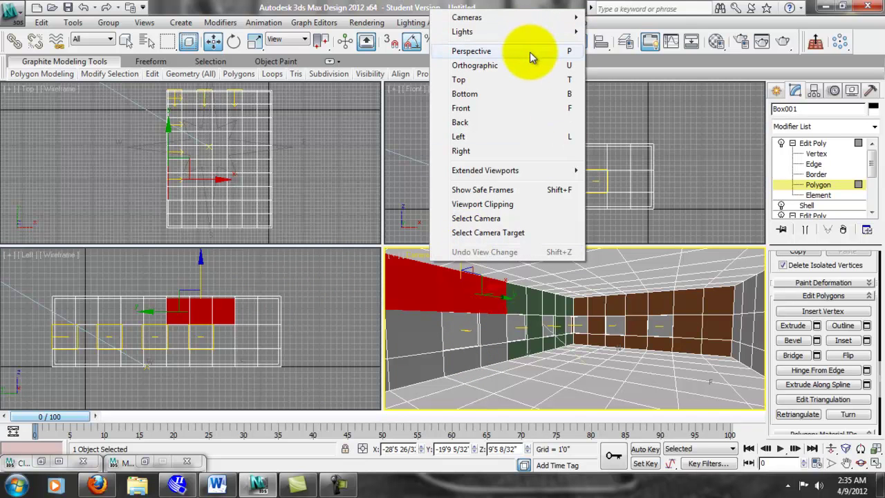
{"action": "mouse_move", "coordinate": [531, 22]}
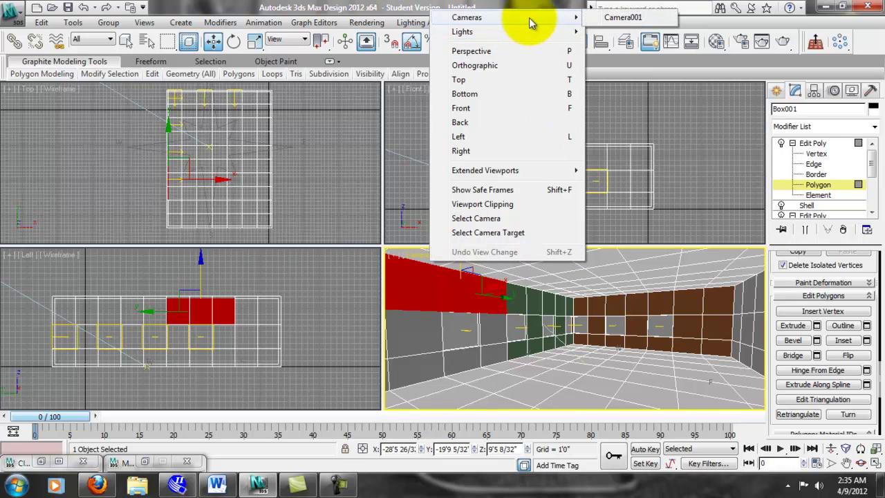
{"action": "left_click", "coordinate": [516, 55]}
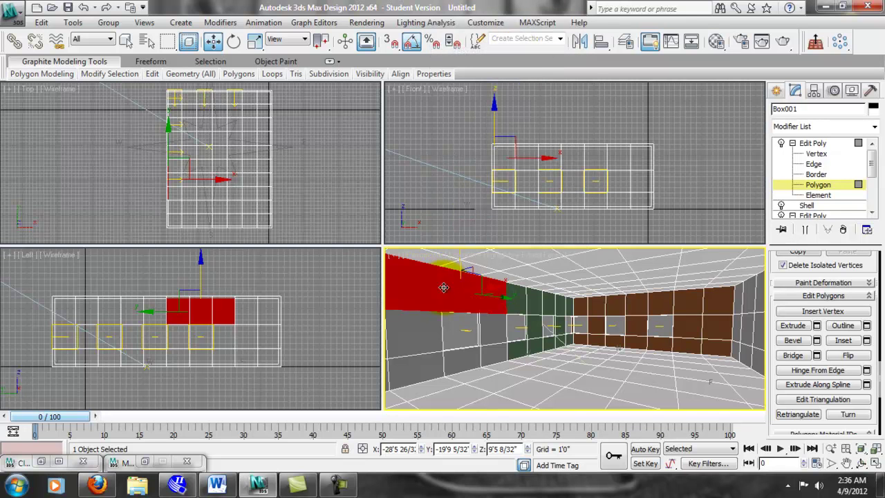
- Add the two remaining upper-row polygons at the west wall's south end to the selection and set the material ID to 4
{"action": "middle_click_drag", "start_coordinate": [465, 295], "coordinate": [423, 332]}
{"action": "left_click", "coordinate": [431, 301], "text": "ctrl"}
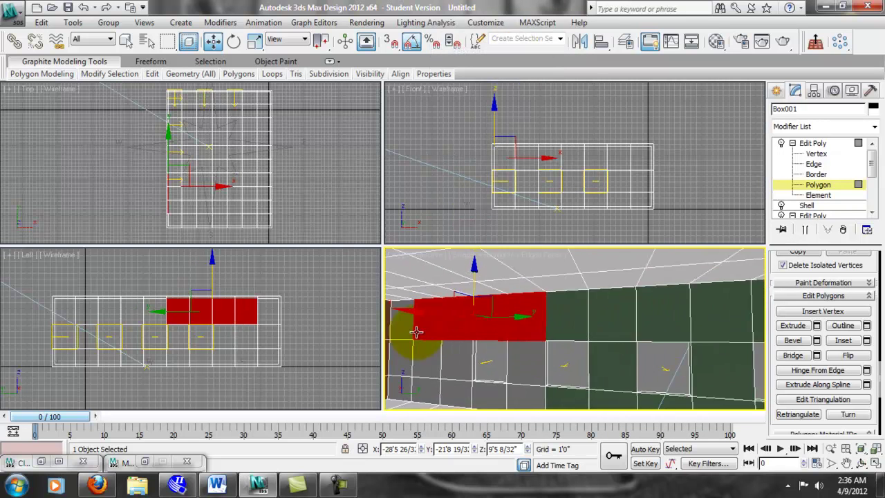
{"action": "left_click", "coordinate": [406, 326], "text": "ctrl"}
{"action": "middle_click_drag", "start_coordinate": [503, 366], "coordinate": [585, 361]}
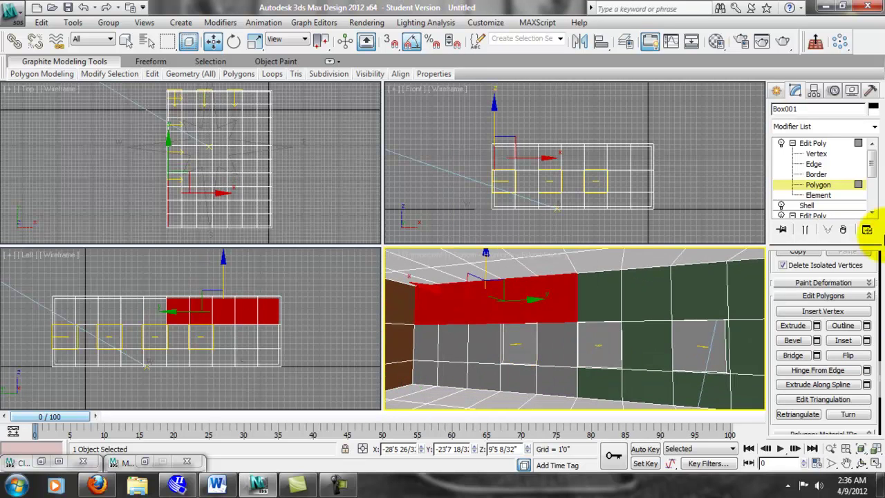
{"action": "left_click_drag", "start_coordinate": [872, 263], "coordinate": [860, 173]}
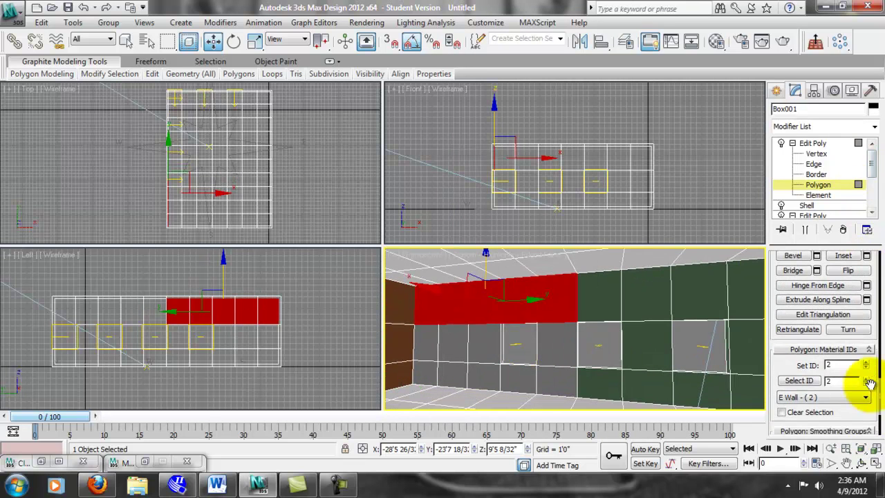
{"action": "left_click_drag", "start_coordinate": [849, 365], "coordinate": [731, 346]}
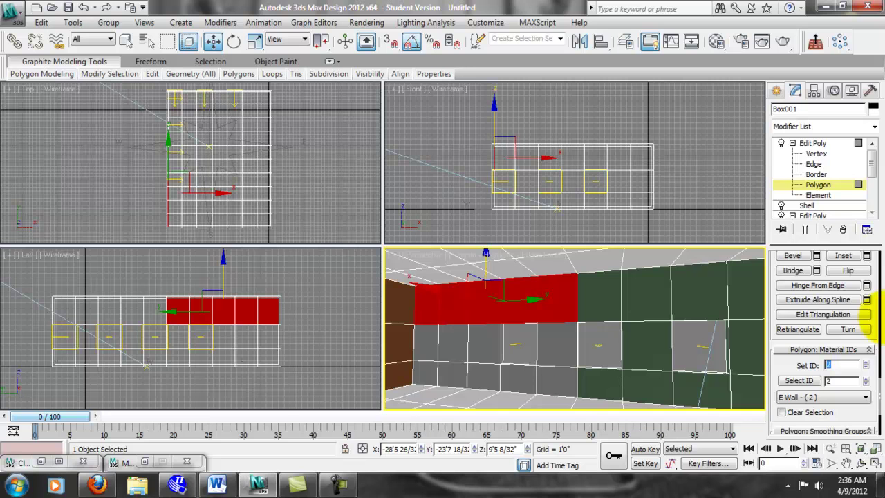
{"action": "left_click", "coordinate": [142, 462]}
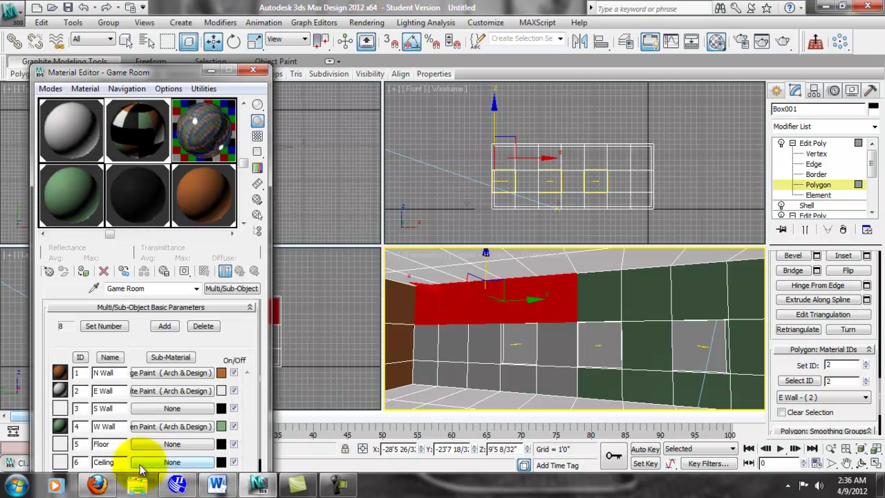
{"action": "left_click", "coordinate": [210, 71]}
{"action": "key", "text": "Return"}
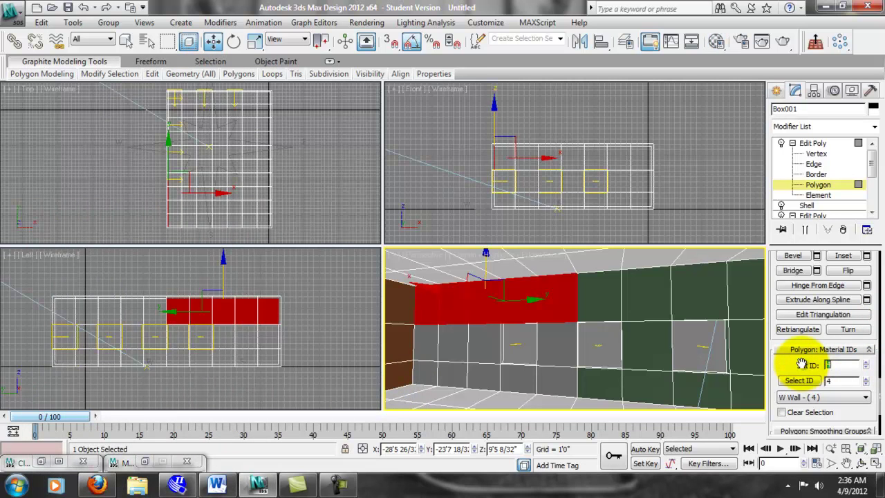
- Select the lower-row west wall polygon beneath a window, change its material ID, and clear the selection
{"action": "left_click", "coordinate": [706, 344]}
{"action": "middle_click_drag", "start_coordinate": [597, 325], "coordinate": [564, 363], "text": "alt"}
{"action": "left_click", "coordinate": [564, 364]}
{"action": "left_click", "coordinate": [828, 365]}
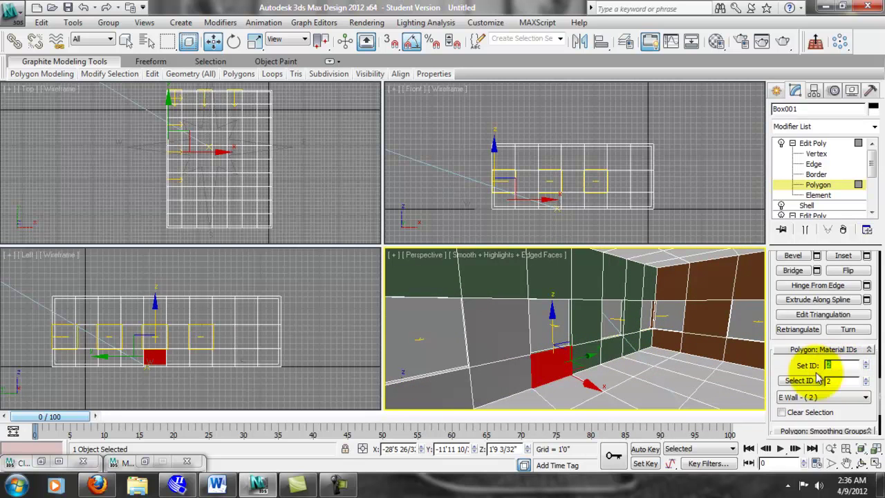
{"action": "left_click", "coordinate": [536, 337]}
- Select the narrow vertical jamb polygon of the west wall window nearest the north corner
{"action": "scroll", "coordinate": [604, 306], "scroll_direction": "up", "scroll_amount": 4}
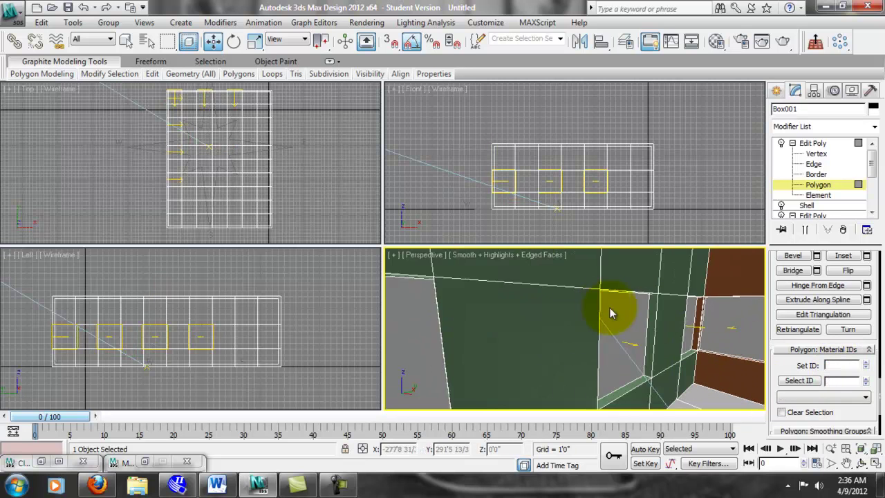
{"action": "scroll", "coordinate": [604, 310], "scroll_direction": "down", "scroll_amount": 4}
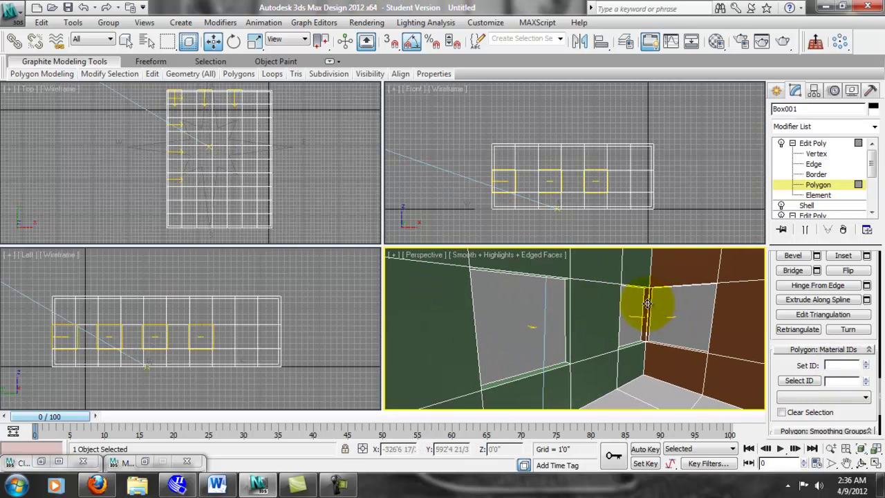
{"action": "left_click", "coordinate": [647, 303]}
{"action": "scroll", "coordinate": [670, 306], "scroll_direction": "up", "scroll_amount": 4}
{"action": "left_click", "coordinate": [675, 295]}
{"action": "middle_click_drag", "start_coordinate": [676, 296], "coordinate": [592, 414]}
{"action": "left_click", "coordinate": [619, 302]}
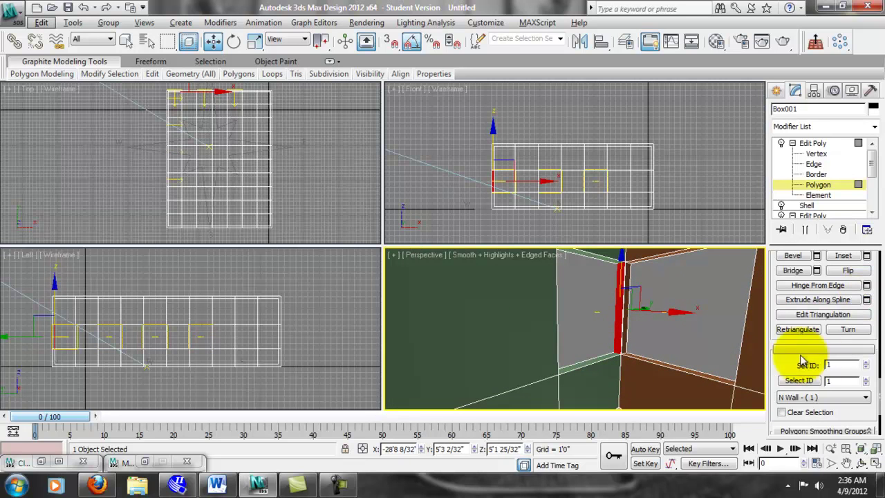
- Add the west wall corner window's sill and the adjoining north wall window's jamb, sill and head faces to the selection
{"action": "left_click", "coordinate": [595, 361], "text": "ctrl"}
{"action": "middle_click_drag", "start_coordinate": [588, 361], "coordinate": [592, 339], "text": "alt"}
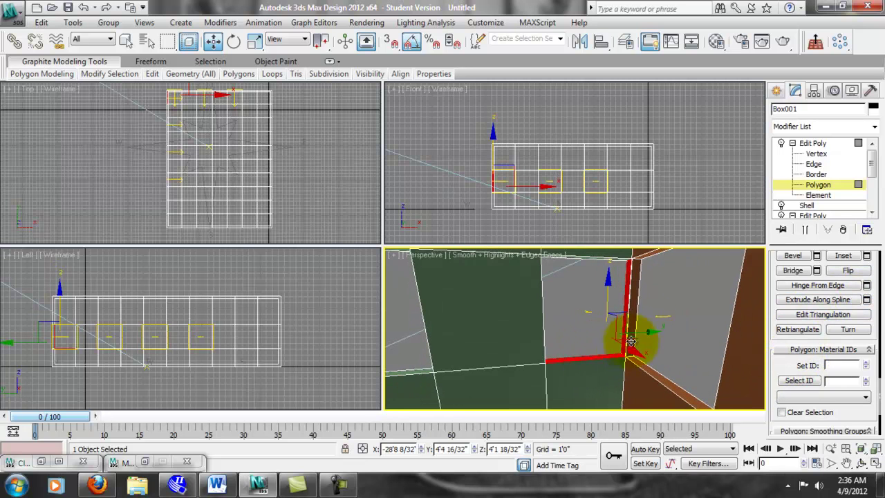
{"action": "left_click", "coordinate": [641, 323], "text": "ctrl"}
{"action": "middle_click_drag", "start_coordinate": [644, 367], "coordinate": [632, 323], "text": "alt"}
{"action": "left_click", "coordinate": [633, 292], "text": "ctrl"}
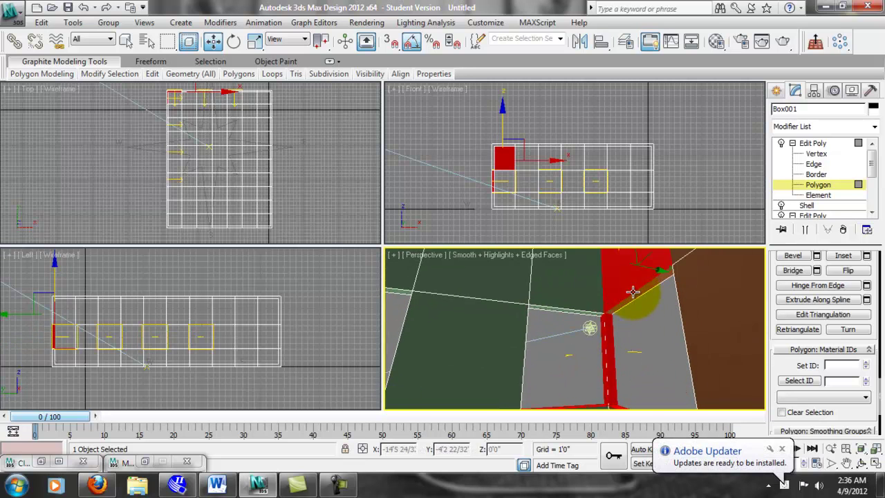
{"action": "left_click", "coordinate": [635, 295], "text": "ctrl"}
{"action": "left_click", "coordinate": [630, 286], "text": "alt"}
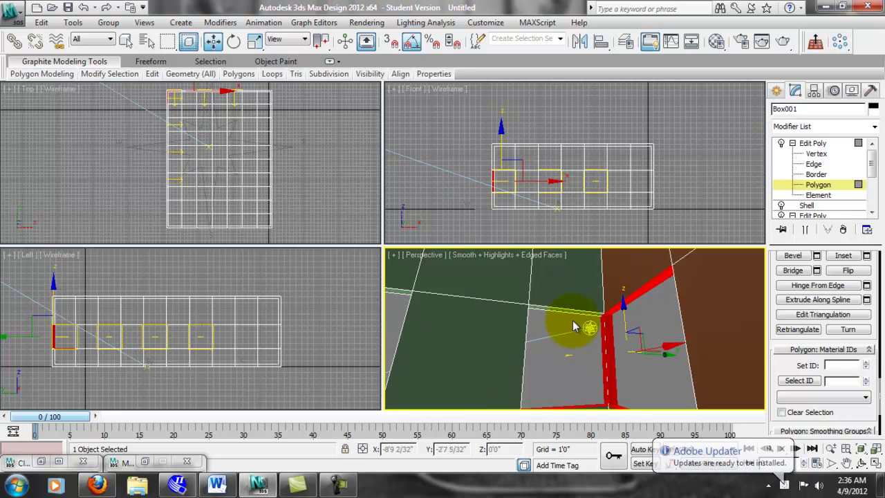
- Add the west wall corner window's remaining head and jamb faces to the selection, and set the selected polygons' material ID to 7
{"action": "scroll", "coordinate": [571, 319], "scroll_direction": "up", "scroll_amount": 5}
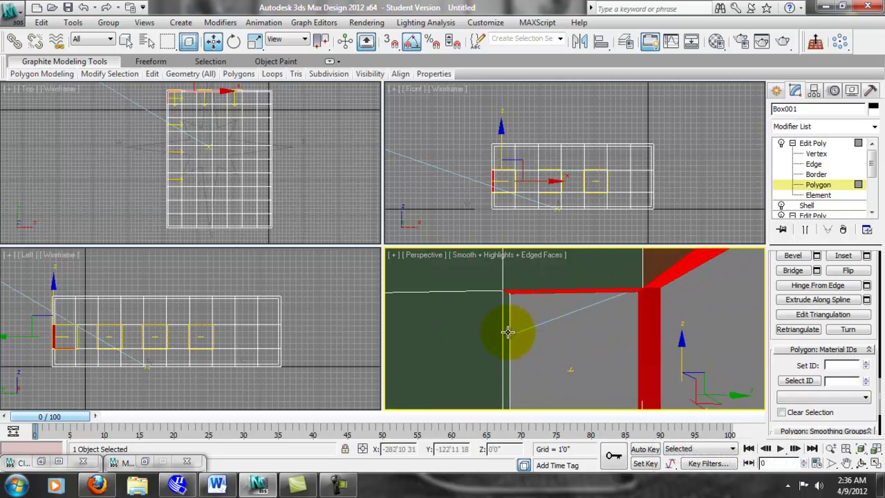
{"action": "left_click", "coordinate": [507, 331], "text": "ctrl"}
{"action": "scroll", "coordinate": [521, 369], "scroll_direction": "down", "scroll_amount": 1}
{"action": "middle_click_drag", "start_coordinate": [486, 364], "coordinate": [616, 338]}
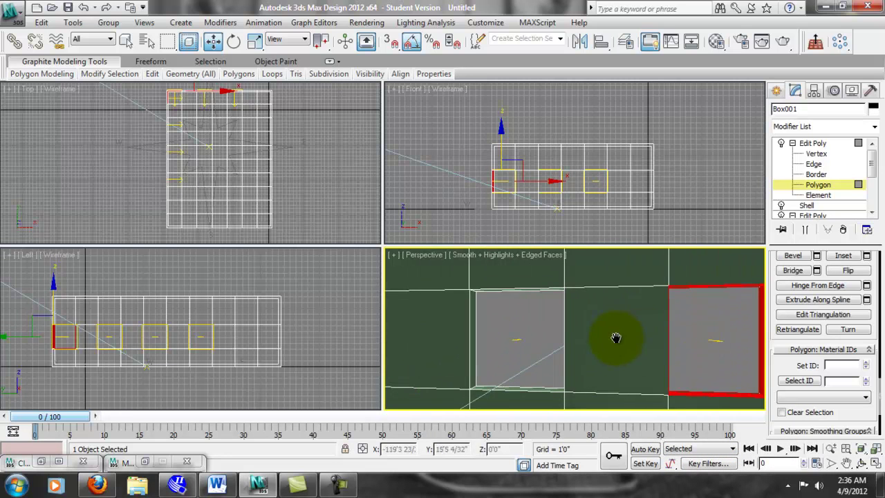
{"action": "left_click", "coordinate": [720, 50]}
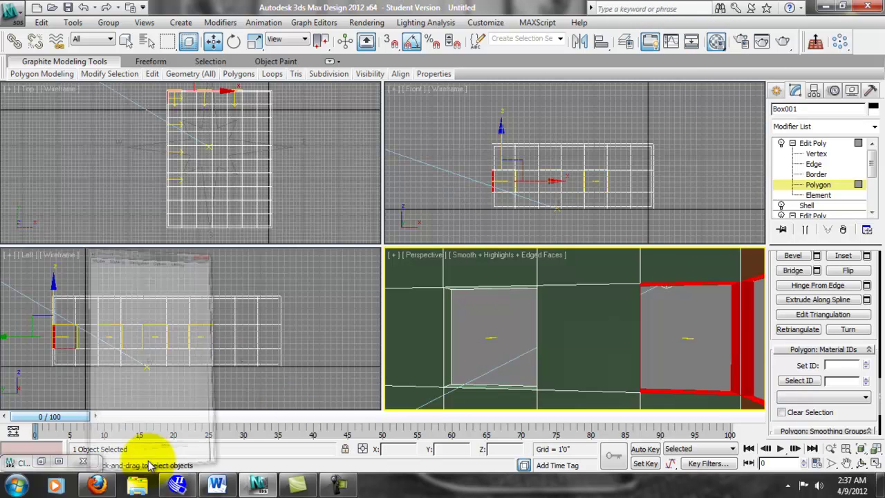
{"action": "scroll", "coordinate": [245, 325], "scroll_direction": "down", "scroll_amount": 3}
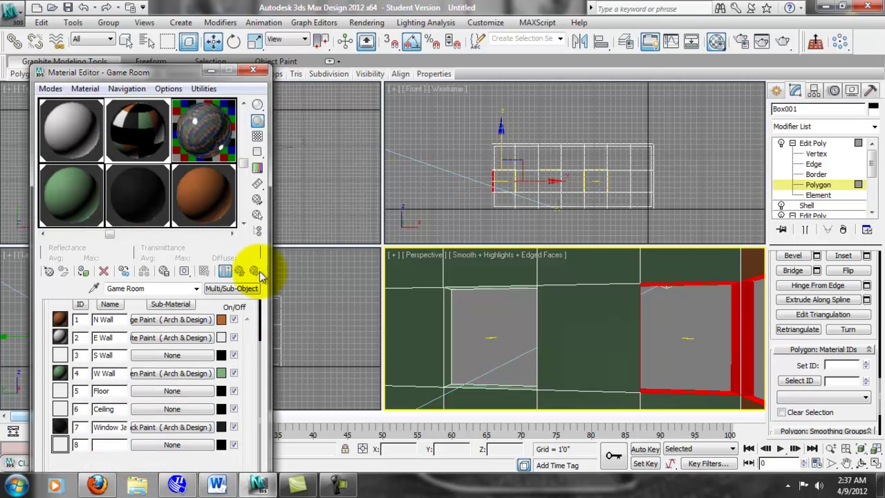
{"action": "left_click", "coordinate": [213, 72]}
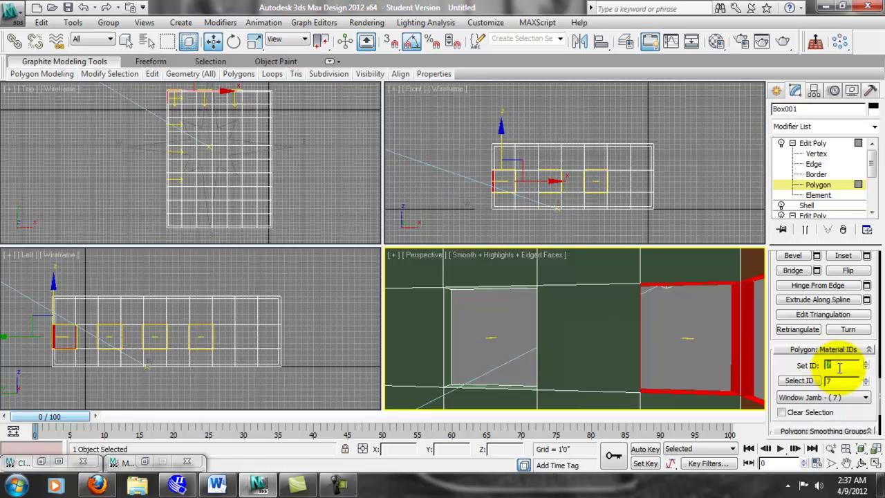
{"action": "type", "text": "7"}
{"action": "key", "text": "Return"}
- Add the sill, jamb and head faces of the second west wall window from the north corner to the selection
{"action": "scroll", "coordinate": [592, 336], "scroll_direction": "up", "scroll_amount": 4}
{"action": "scroll", "coordinate": [627, 346], "scroll_direction": "down", "scroll_amount": 3}
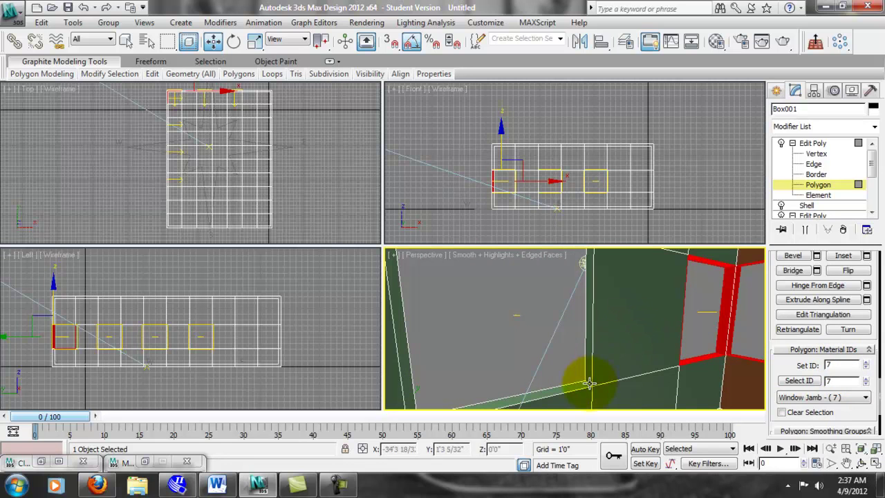
{"action": "left_click", "coordinate": [593, 370], "text": "ctrl"}
{"action": "left_click", "coordinate": [596, 370], "text": "alt"}
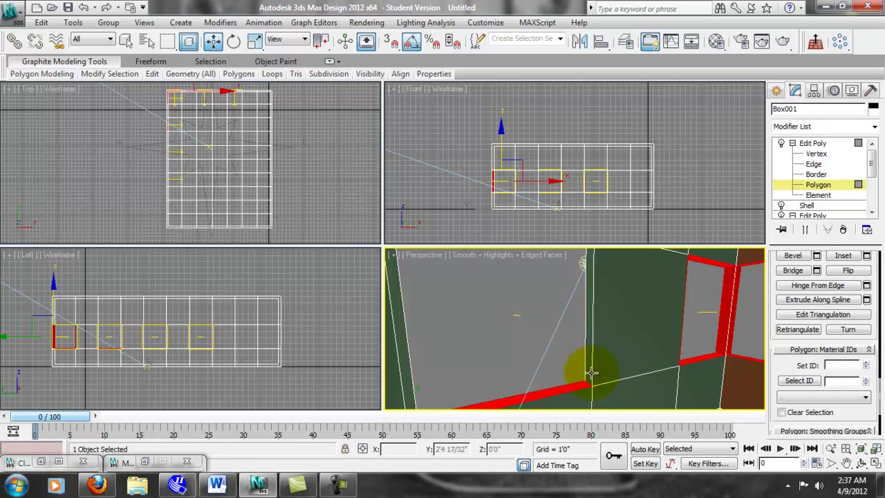
{"action": "mouse_move", "coordinate": [589, 374]}
{"action": "middle_mouse_down", "text": "alt"}
{"action": "mouse_move", "coordinate": [611, 384]}
{"action": "mouse_move", "coordinate": [616, 340]}
{"action": "mouse_move", "coordinate": [555, 288]}
{"action": "mouse_move", "coordinate": [629, 297]}
{"action": "mouse_move", "coordinate": [624, 306]}
{"action": "mouse_move", "coordinate": [586, 314]}
{"action": "mouse_move", "coordinate": [578, 305]}
{"action": "mouse_move", "coordinate": [561, 311]}
{"action": "mouse_move", "coordinate": [567, 300]}
{"action": "mouse_move", "coordinate": [579, 313]}
{"action": "mouse_move", "coordinate": [646, 330]}
{"action": "mouse_move", "coordinate": [478, 337]}
{"action": "mouse_move", "coordinate": [648, 370]}
{"action": "mouse_move", "coordinate": [569, 330]}
{"action": "mouse_move", "coordinate": [577, 334]}
{"action": "middle_mouse_up", "text": "alt"}
{"action": "left_click", "coordinate": [487, 329], "text": "ctrl"}
- Add the sill, jamb and head faces of the third west wall window to the selection
{"action": "key", "text": "z"}
{"action": "scroll", "coordinate": [559, 332], "scroll_direction": "up", "scroll_amount": 1}
{"action": "scroll", "coordinate": [560, 332], "scroll_direction": "up", "scroll_amount": 3}
{"action": "middle_click_drag", "start_coordinate": [509, 332], "coordinate": [525, 309], "text": "alt"}
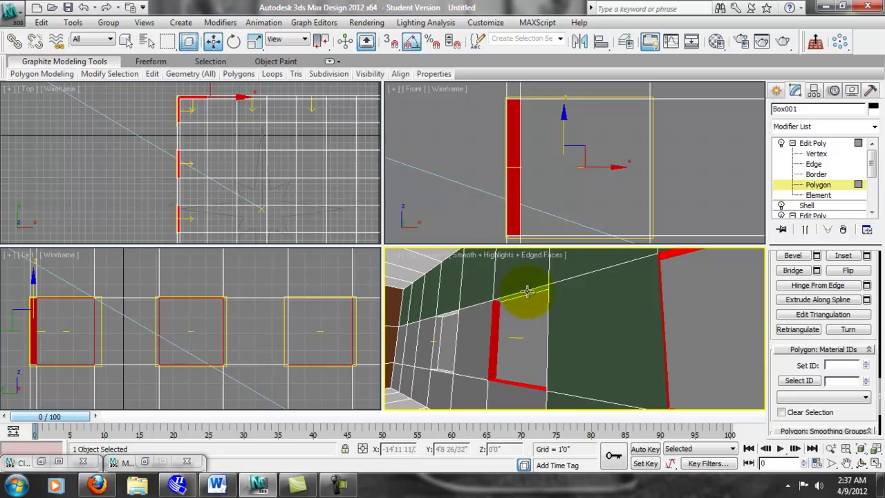
{"action": "middle_click_drag", "start_coordinate": [530, 318], "coordinate": [610, 348], "text": "alt"}
{"action": "scroll", "coordinate": [632, 374], "scroll_direction": "down", "scroll_amount": 3}
{"action": "scroll", "coordinate": [603, 343], "scroll_direction": "down", "scroll_amount": 2}
{"action": "middle_click_drag", "start_coordinate": [542, 344], "coordinate": [505, 391]}
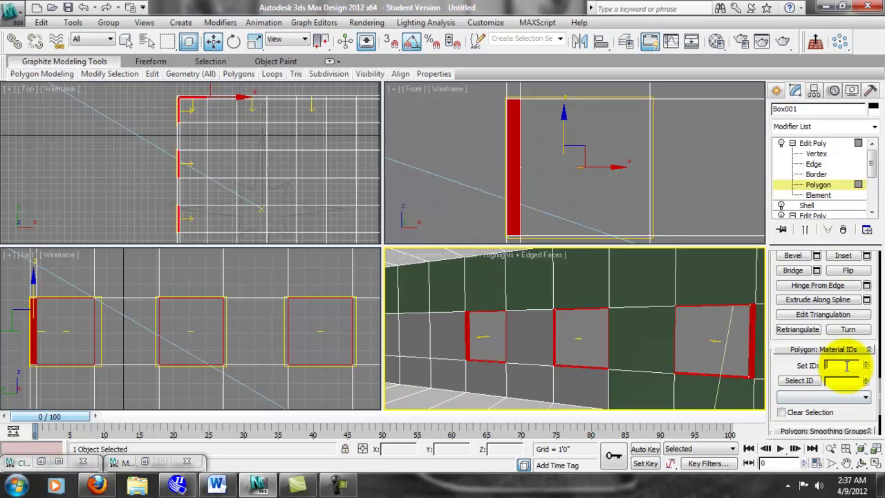
- Check the window jamb ID in the Game Room material and set the selected window polygons' material ID to 7
{"action": "type", "text": "6"}
{"action": "key", "text": "Return"}
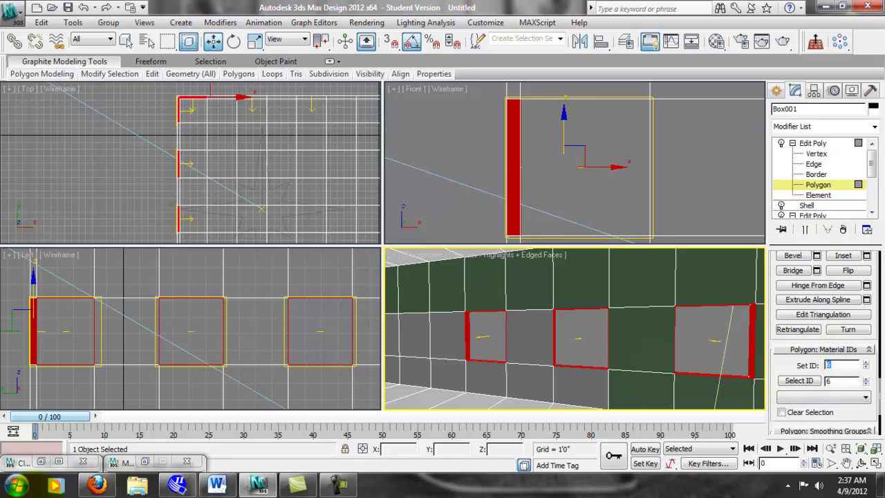
{"action": "left_click", "coordinate": [143, 461]}
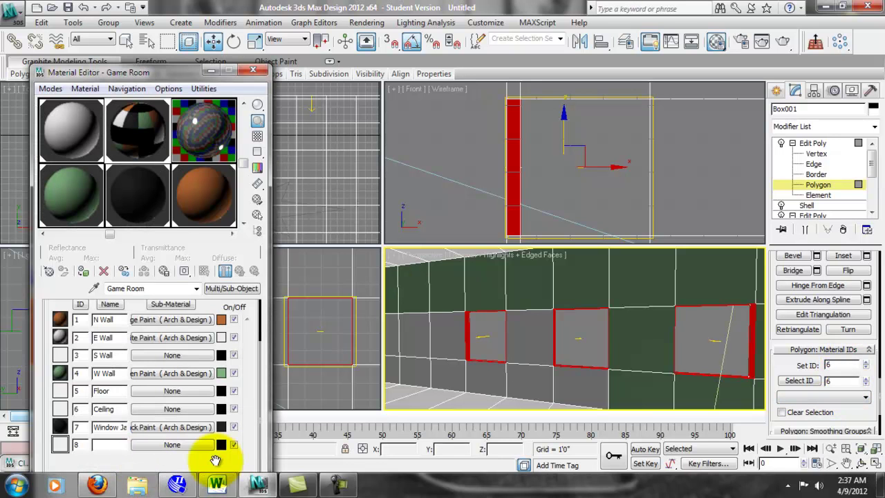
{"action": "left_click", "coordinate": [211, 70]}
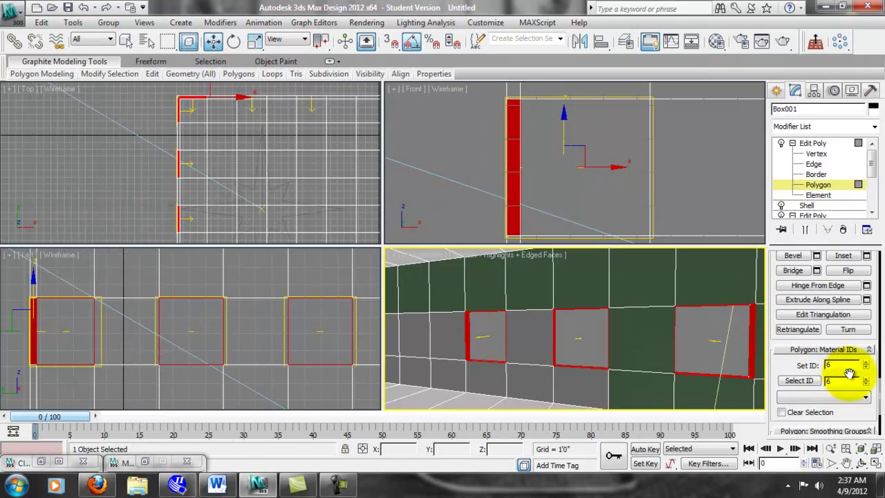
{"action": "left_click_drag", "start_coordinate": [840, 364], "coordinate": [761, 360]}
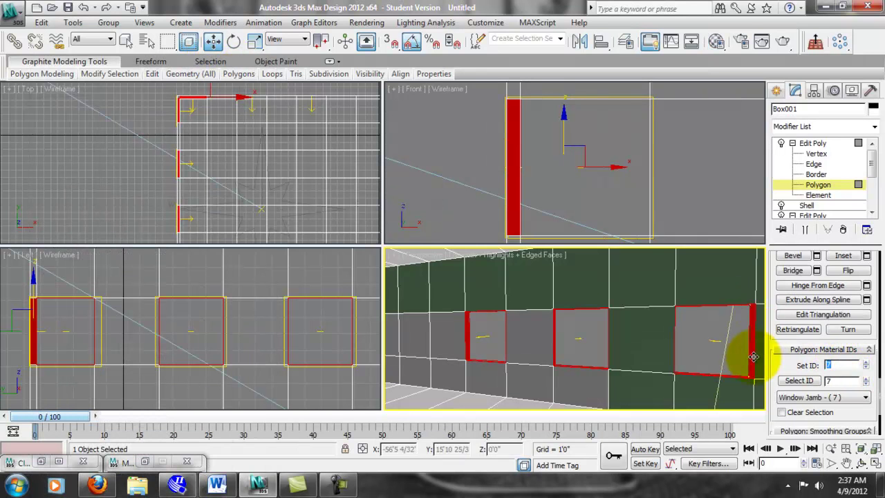
- Select the jamb, head and sill faces of the remaining north wall windows and set their material ID to 7
{"action": "middle_click_drag", "start_coordinate": [753, 356], "coordinate": [577, 316], "text": "alt"}
{"action": "left_click", "coordinate": [584, 348]}
{"action": "middle_click_drag", "start_coordinate": [586, 354], "coordinate": [566, 315], "text": "alt"}
{"action": "scroll", "coordinate": [565, 320], "scroll_direction": "down", "scroll_amount": 5}
{"action": "middle_click_drag", "start_coordinate": [637, 345], "coordinate": [578, 318], "text": "alt"}
{"action": "key", "text": "z"}
{"action": "left_click", "coordinate": [586, 345]}
{"action": "left_click", "coordinate": [578, 318], "text": "ctrl"}
{"action": "left_click", "coordinate": [629, 360], "text": "ctrl"}
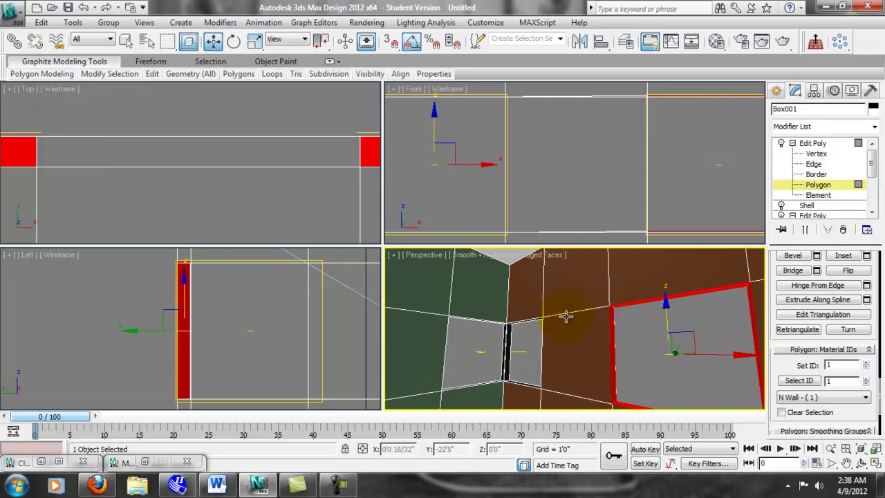
{"action": "middle_click_drag", "start_coordinate": [525, 336], "coordinate": [546, 344], "text": "alt"}
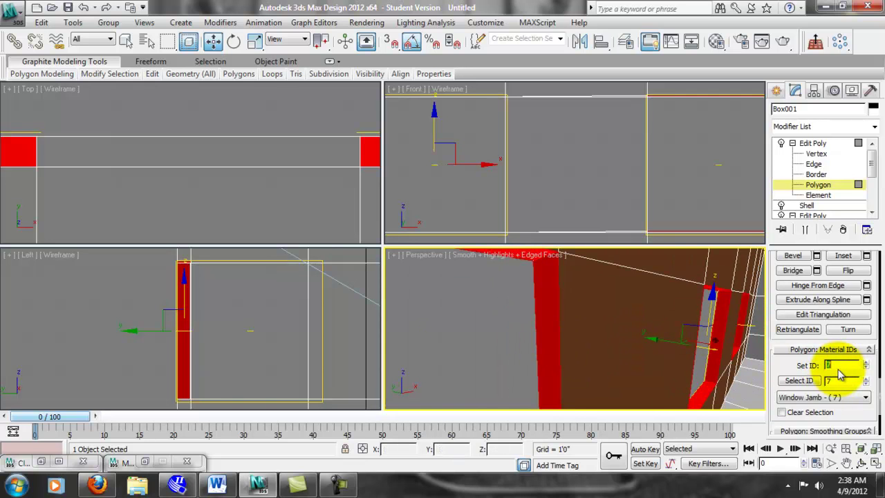
- Clear the polygon selection and switch the Perspective viewport to Camera001
{"action": "left_click", "coordinate": [513, 368]}
{"action": "middle_click_drag", "start_coordinate": [569, 332], "coordinate": [485, 299], "text": "alt"}
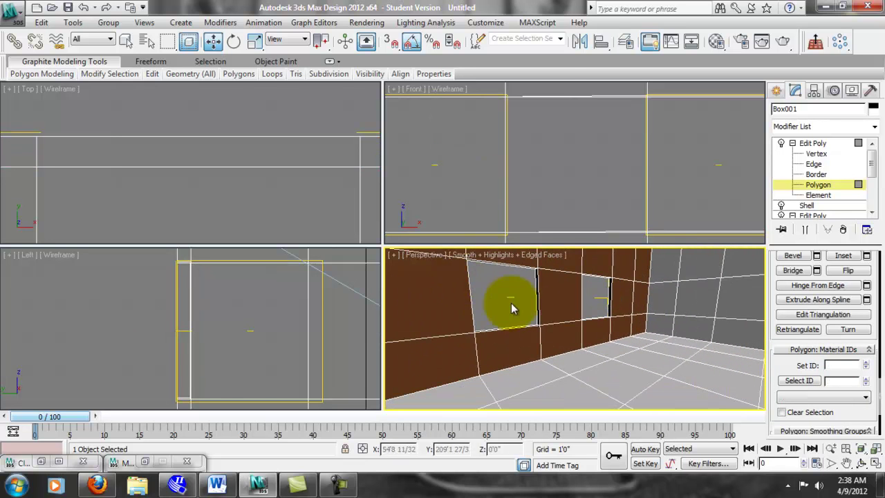
{"action": "left_click", "coordinate": [420, 260]}
{"action": "mouse_move", "coordinate": [513, 49]}
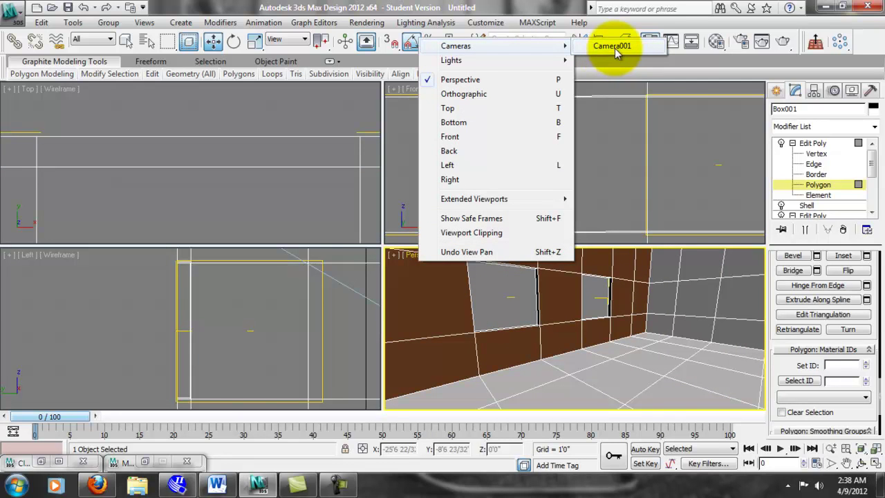
{"action": "left_click", "coordinate": [614, 50]}
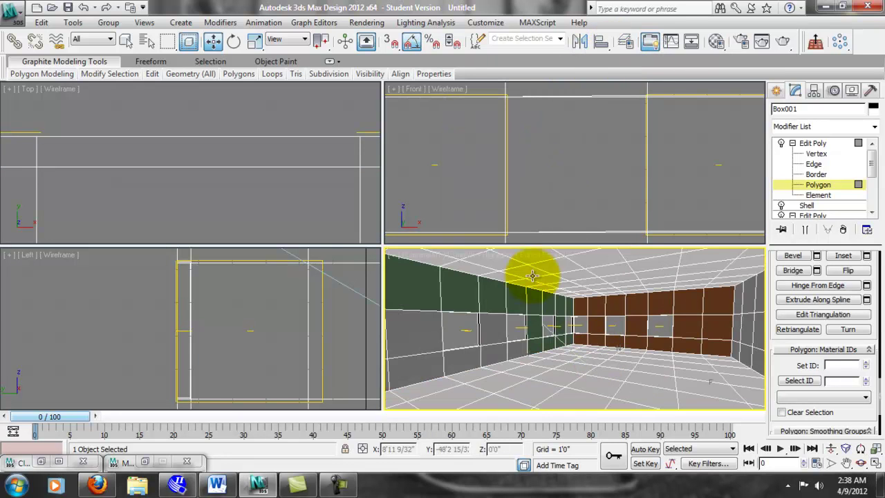
- Save the scene as a 3ds Max file in the Week_12 folder within Web Videos in My Documents
{"action": "left_click", "coordinate": [342, 121]}
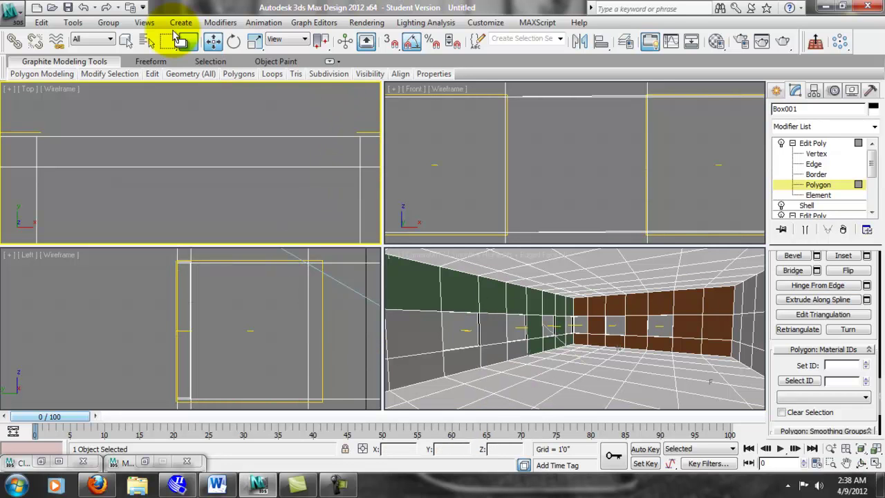
{"action": "left_click", "coordinate": [67, 7]}
{"action": "left_click", "coordinate": [243, 32]}
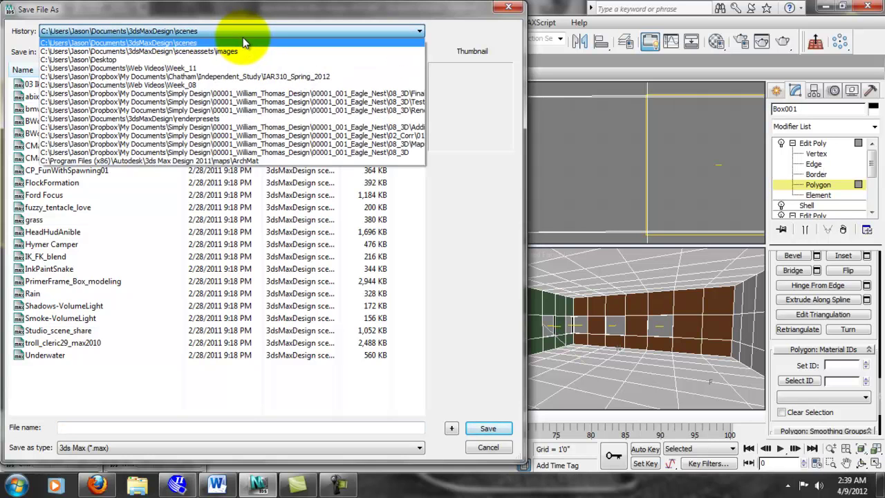
{"action": "left_click", "coordinate": [255, 33]}
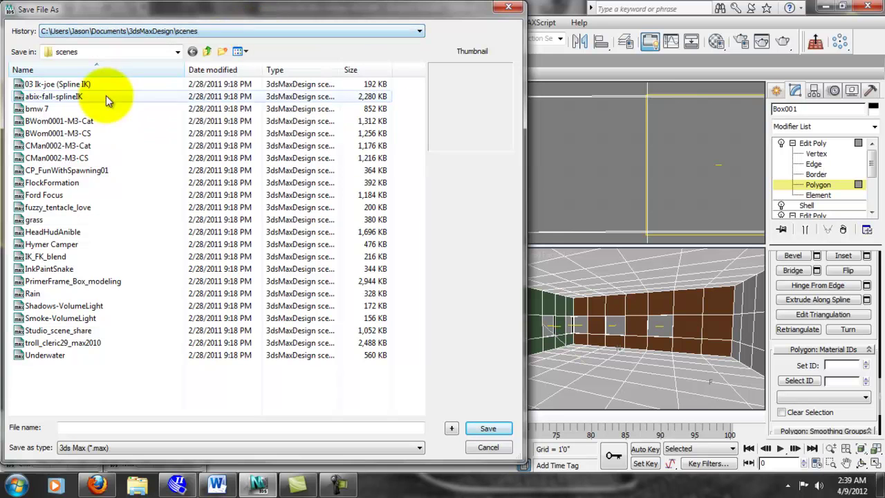
{"action": "left_click", "coordinate": [128, 49]}
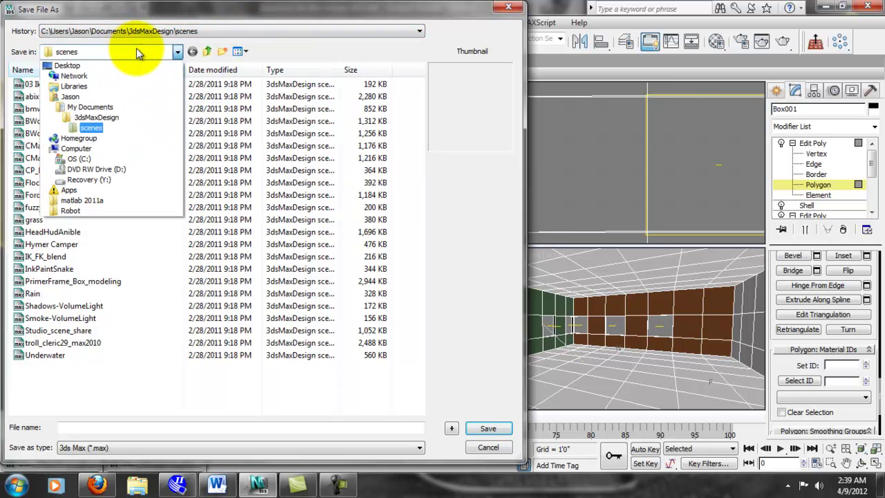
{"action": "left_click", "coordinate": [90, 109]}
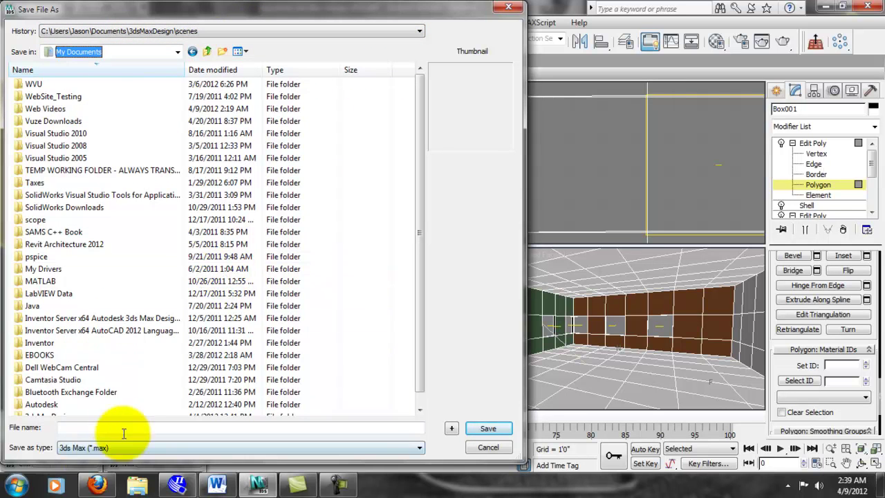
{"action": "left_click_drag", "start_coordinate": [418, 164], "coordinate": [425, 181]}
{"action": "double_click", "coordinate": [44, 96]}
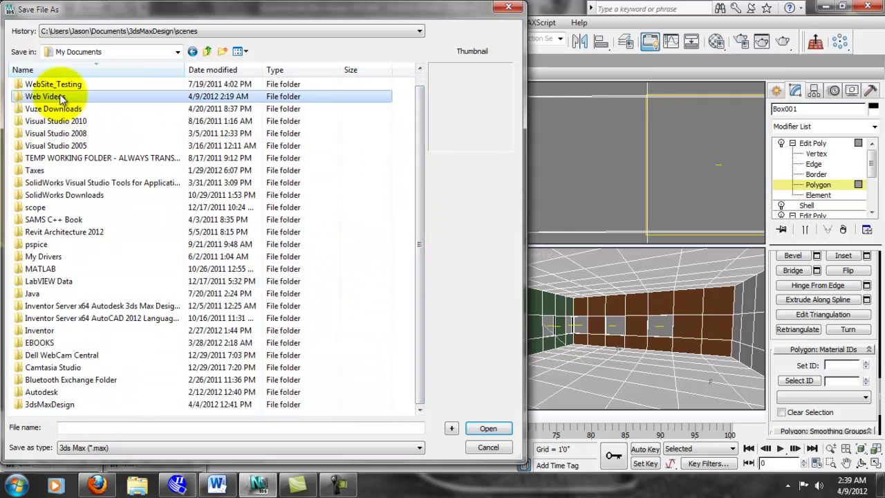
{"action": "double_click", "coordinate": [41, 157]}
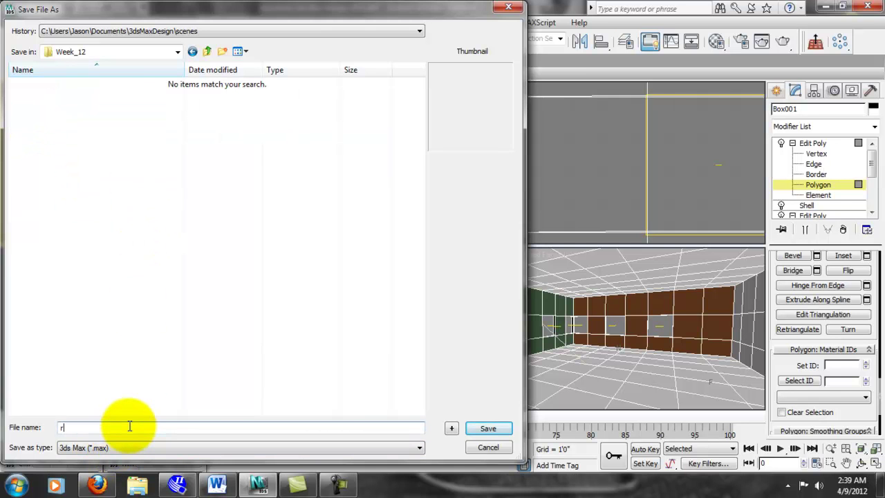
{"action": "key", "text": "BackSpace"}
{"action": "key", "text": "Return"}
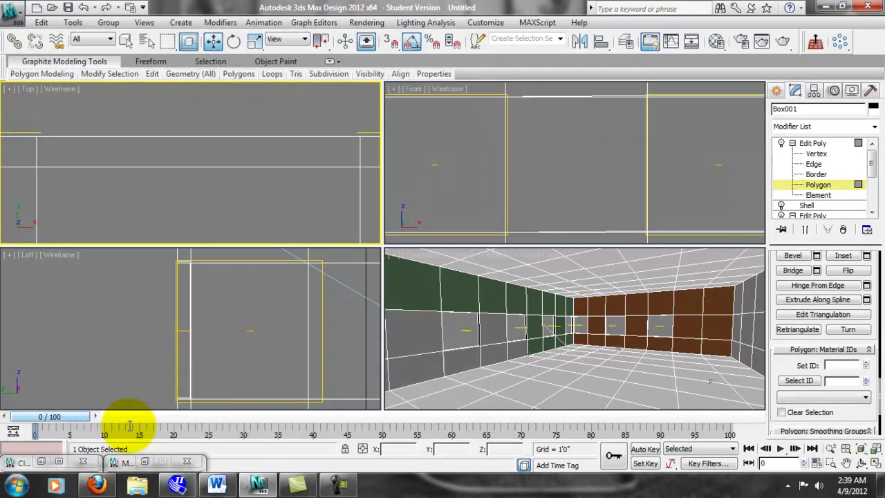
- Switch to Firefox and open the daltile.com website
{"action": "left_click", "coordinate": [85, 489]}
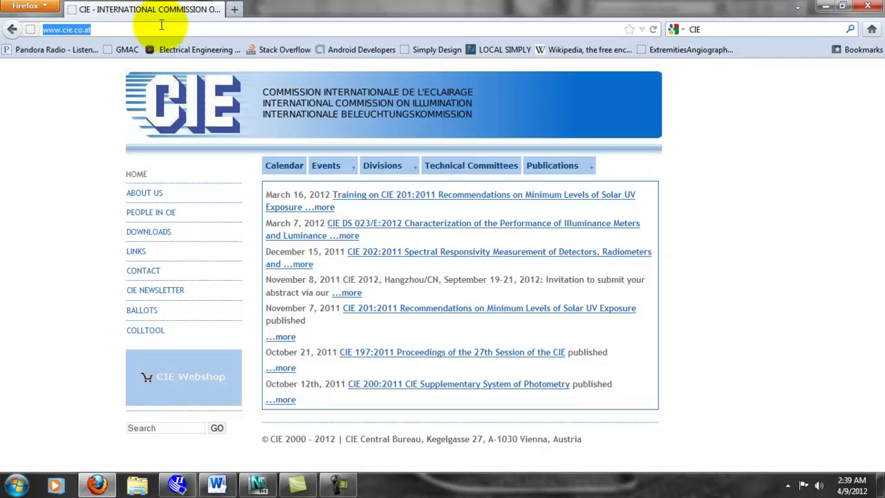
{"action": "type", "text": "daltile.com"}
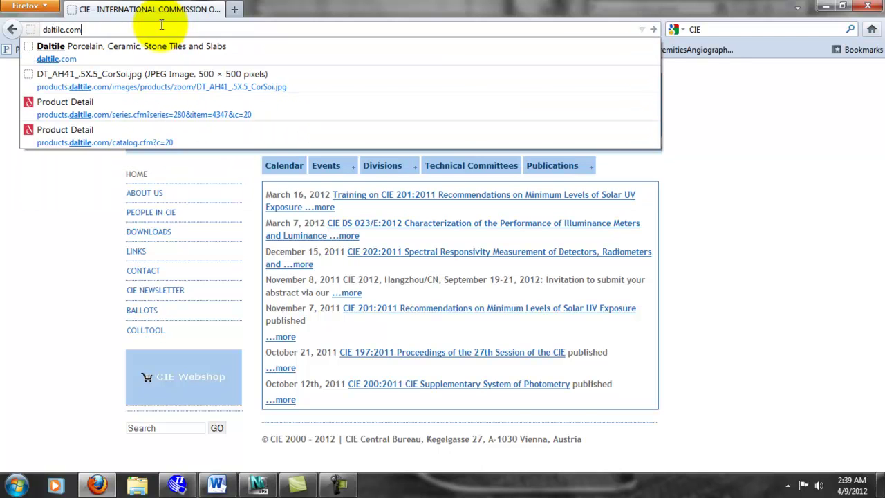
{"action": "key", "text": "Return"}
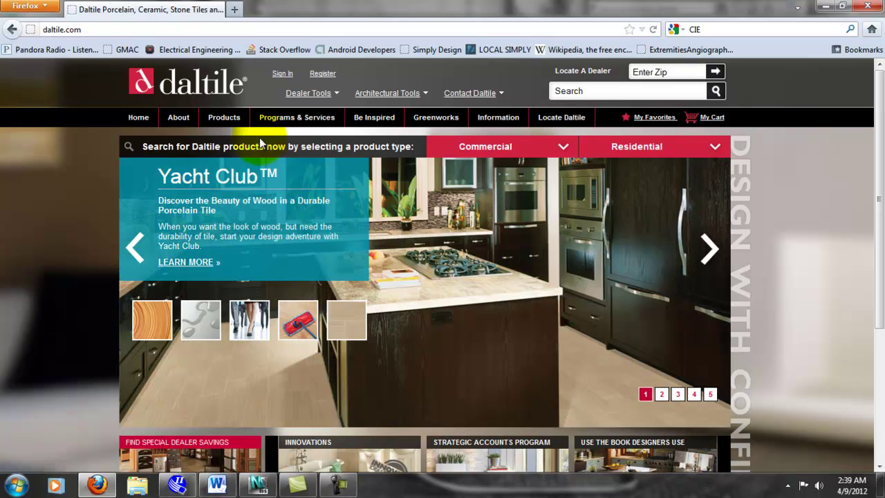
- Open the Ceramic Floor & Wall product category and browse its tile series
{"action": "mouse_move", "coordinate": [221, 123]}
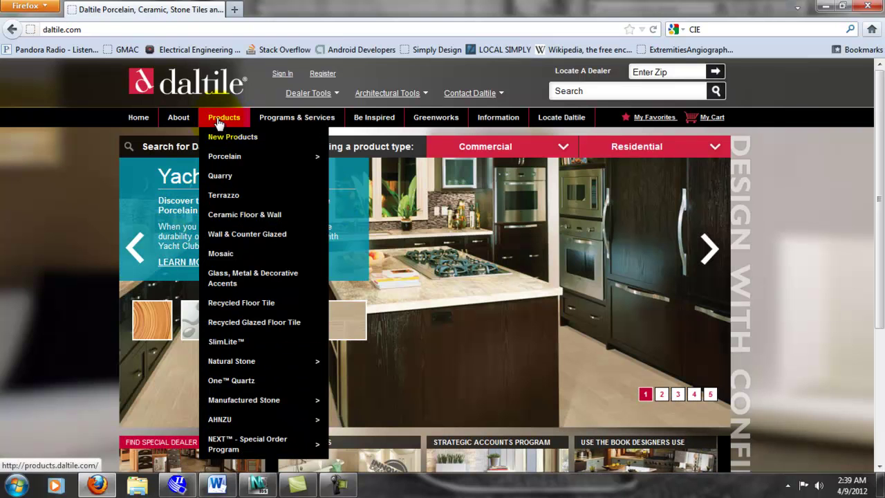
{"action": "left_click", "coordinate": [250, 237]}
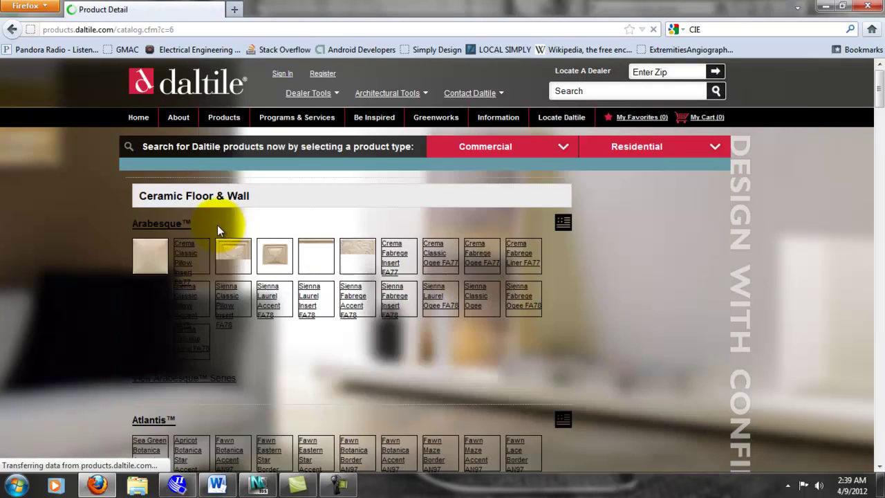
{"action": "scroll", "coordinate": [217, 224], "scroll_direction": "down", "scroll_amount": 4}
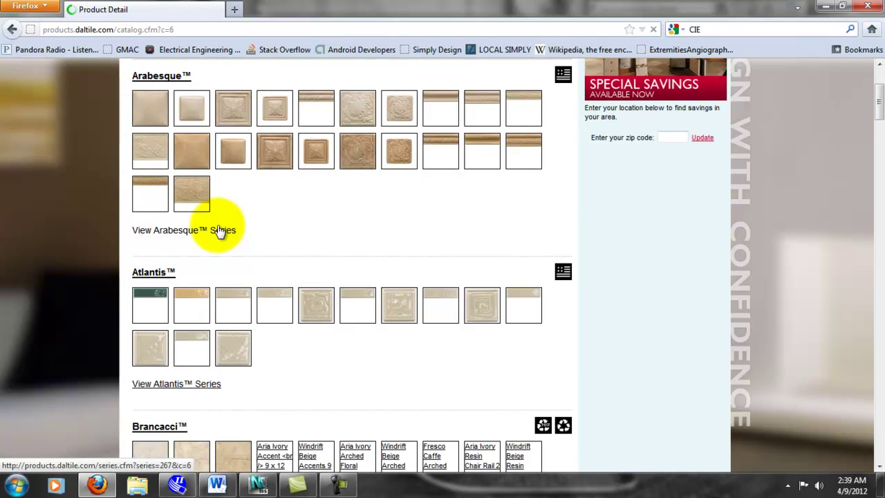
- Browse the Ceramic Floor & Wall series down to Cristallo Select, and return to the Daltile home page
{"action": "scroll", "coordinate": [219, 230], "scroll_direction": "down", "scroll_amount": 2}
{"action": "scroll", "coordinate": [218, 230], "scroll_direction": "down", "scroll_amount": 1}
{"action": "scroll", "coordinate": [218, 227], "scroll_direction": "down", "scroll_amount": 2}
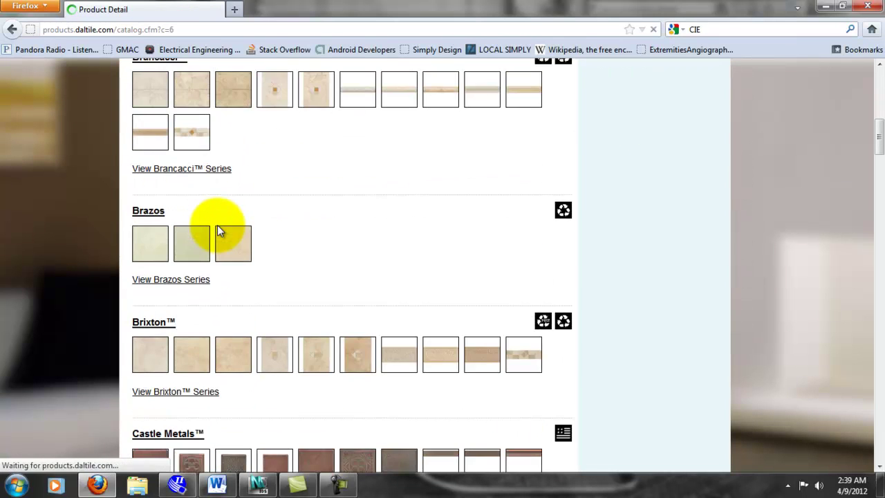
{"action": "scroll", "coordinate": [218, 227], "scroll_direction": "down", "scroll_amount": 2}
{"action": "scroll", "coordinate": [217, 224], "scroll_direction": "down", "scroll_amount": 2}
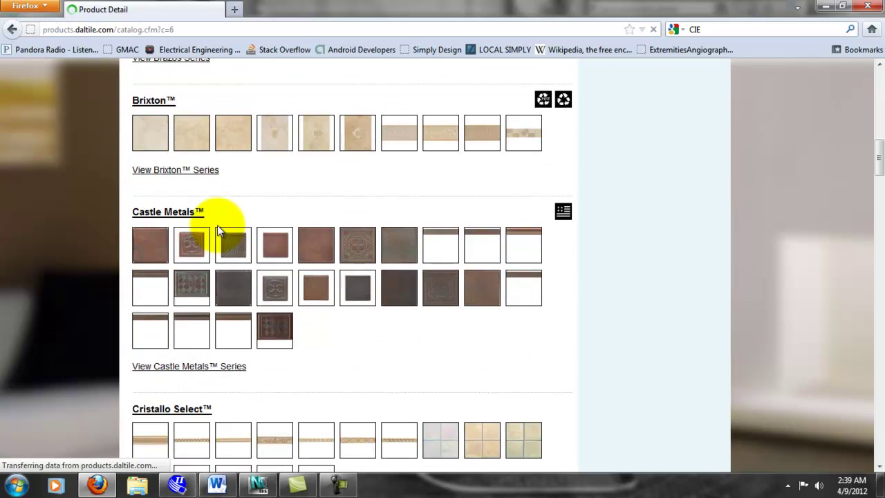
{"action": "scroll", "coordinate": [217, 225], "scroll_direction": "up", "scroll_amount": 6}
{"action": "left_click", "coordinate": [14, 30]}
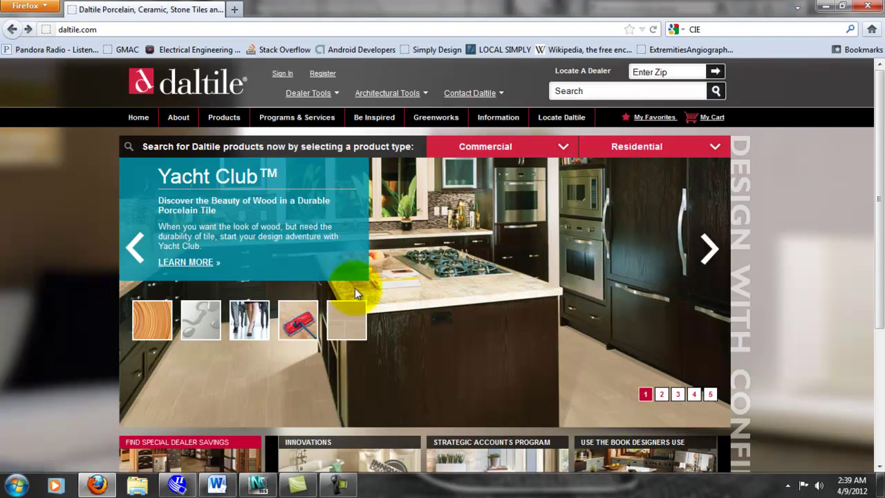
- Open the featured Yacht Club series, view its Topsail YC01 tile, and return to the Daltile home page
{"action": "left_click", "coordinate": [341, 320]}
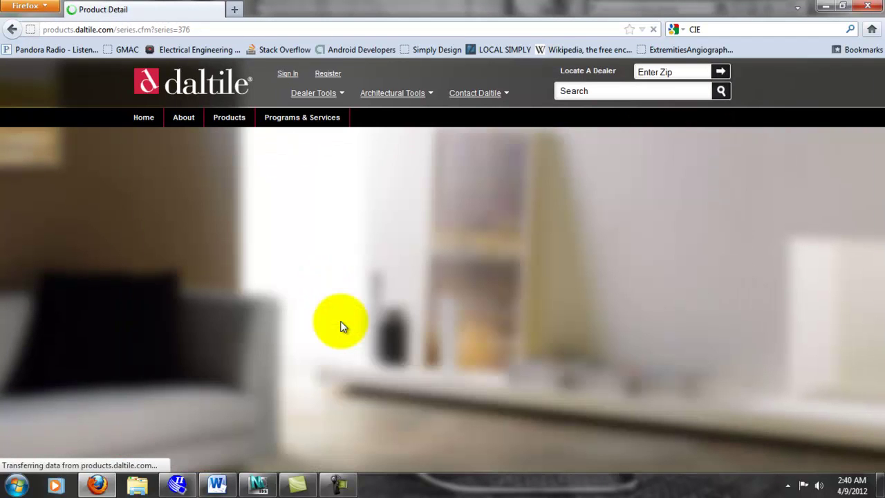
{"action": "scroll", "coordinate": [334, 228], "scroll_direction": "down", "scroll_amount": 2}
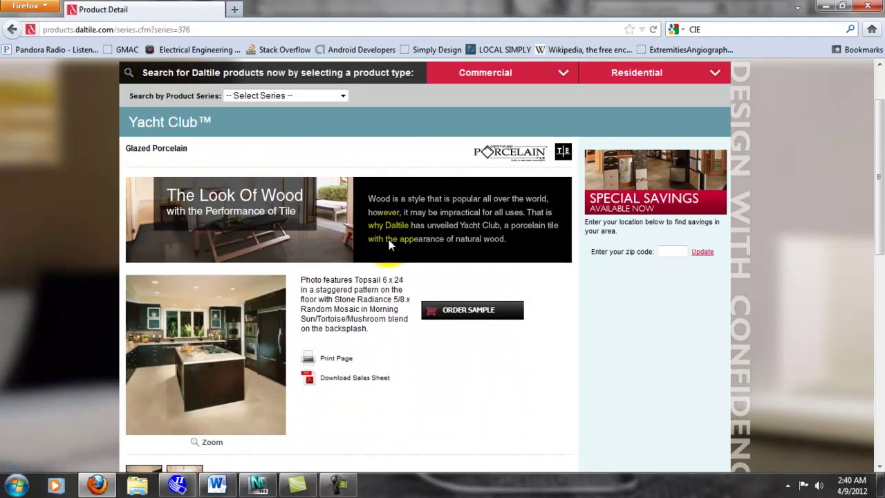
{"action": "scroll", "coordinate": [336, 389], "scroll_direction": "down", "scroll_amount": 6}
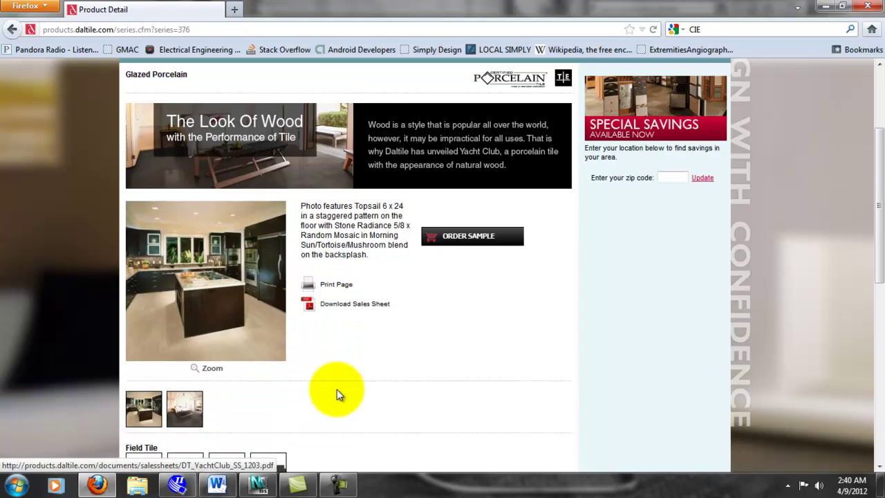
{"action": "left_click", "coordinate": [160, 331]}
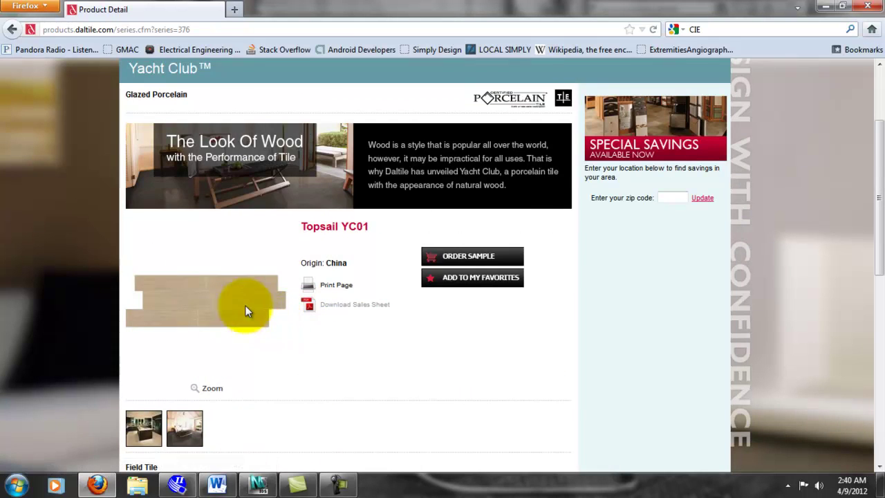
{"action": "scroll", "coordinate": [271, 242], "scroll_direction": "up", "scroll_amount": 2}
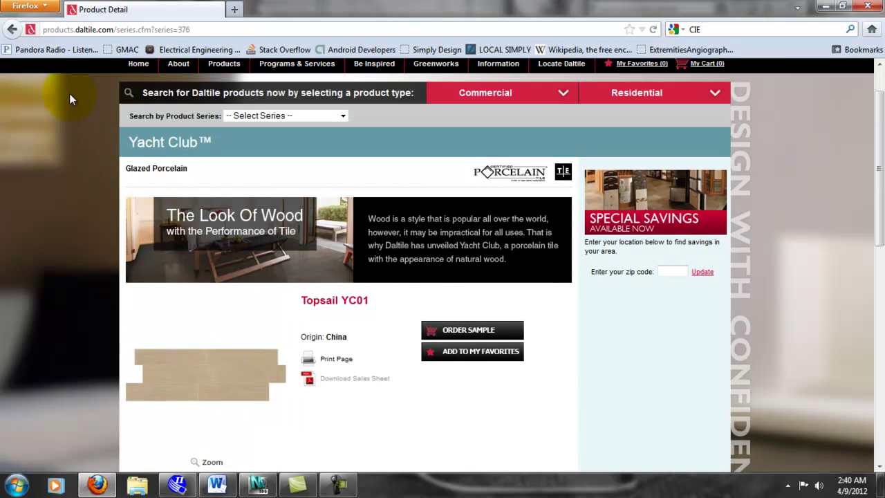
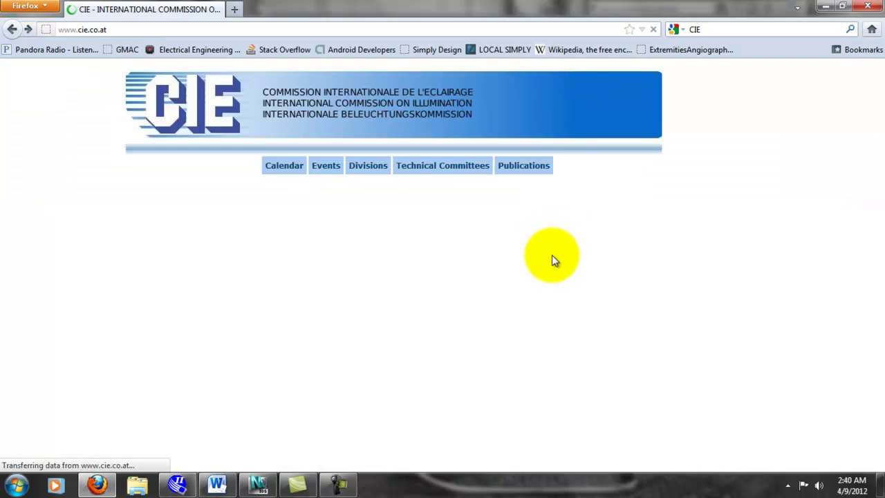
{"action": "left_click", "coordinate": [27, 30]}
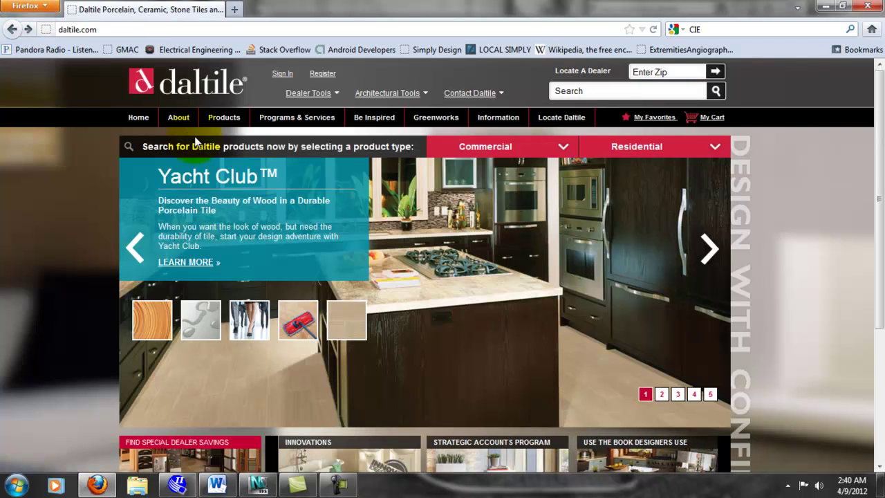
- View the Spice TD01 tile in the Tradition recycled glazed floor series, and return to the Daltile home page
{"action": "scroll", "coordinate": [318, 251], "scroll_direction": "down", "scroll_amount": 5}
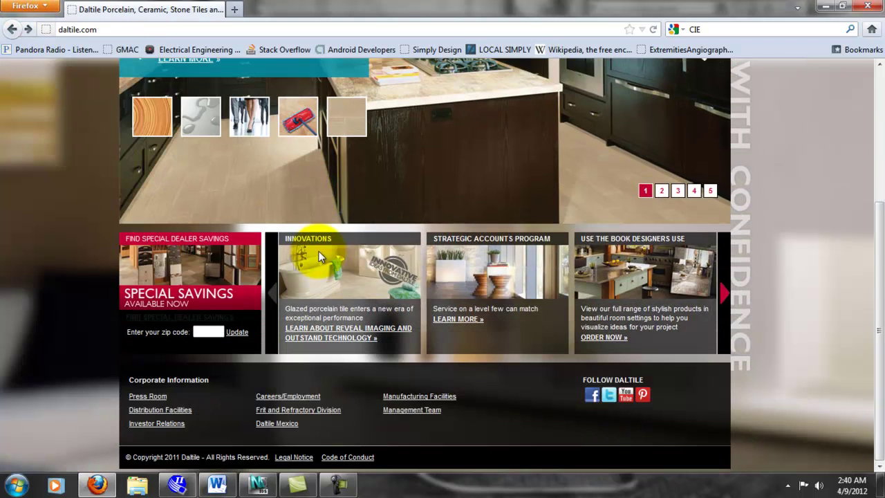
{"action": "scroll", "coordinate": [318, 251], "scroll_direction": "up", "scroll_amount": 3}
{"action": "mouse_move", "coordinate": [215, 133]}
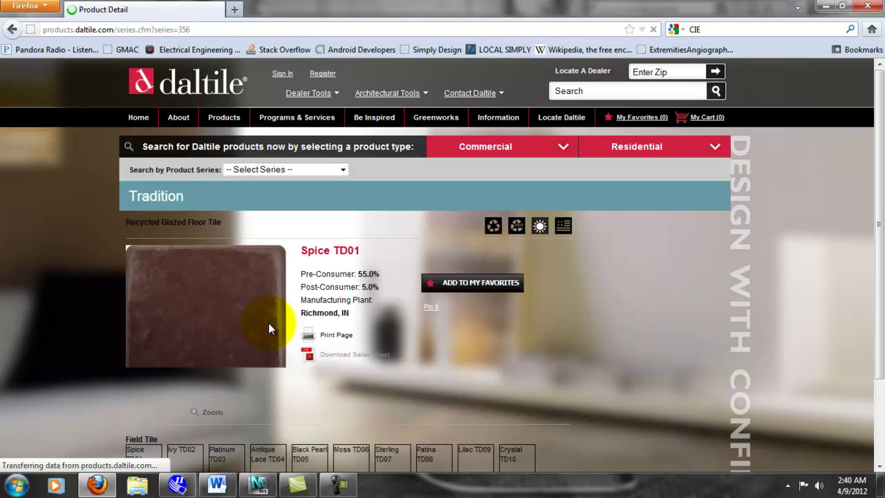
{"action": "scroll", "coordinate": [259, 318], "scroll_direction": "down", "scroll_amount": 5}
{"action": "scroll", "coordinate": [257, 315], "scroll_direction": "up", "scroll_amount": 5}
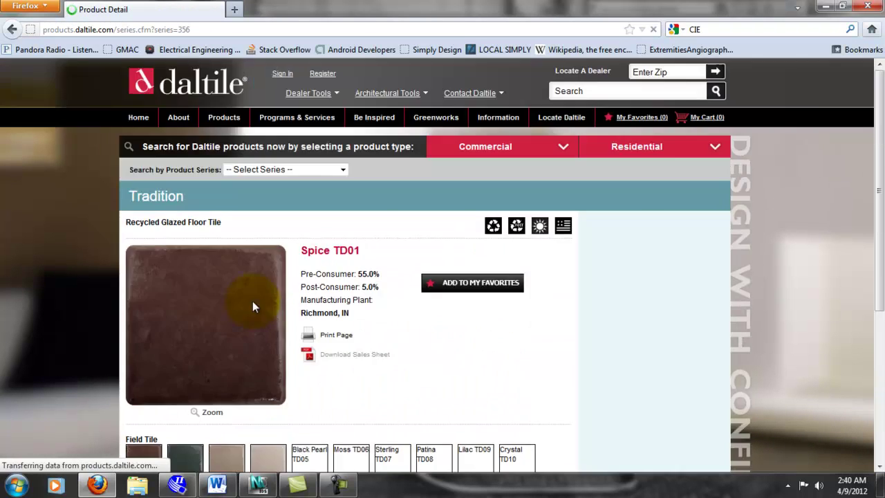
{"action": "scroll", "coordinate": [144, 234], "scroll_direction": "down", "scroll_amount": 2}
{"action": "scroll", "coordinate": [144, 233], "scroll_direction": "up", "scroll_amount": 2}
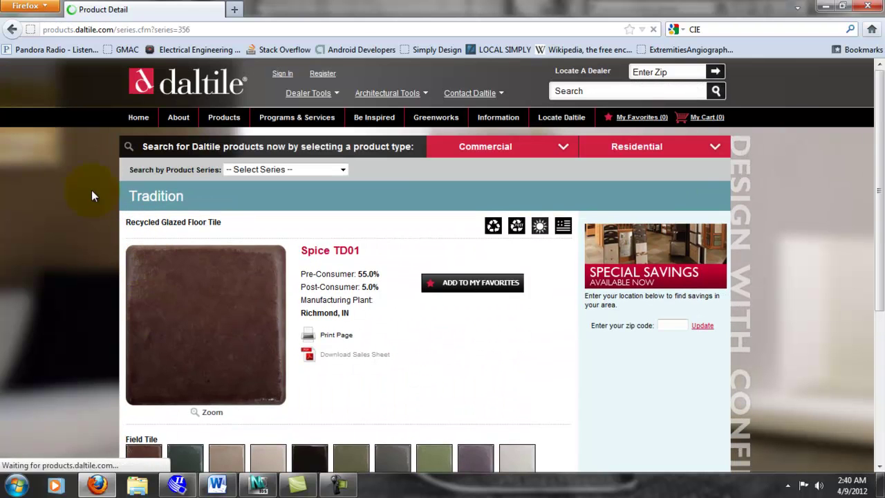
{"action": "left_click", "coordinate": [12, 31]}
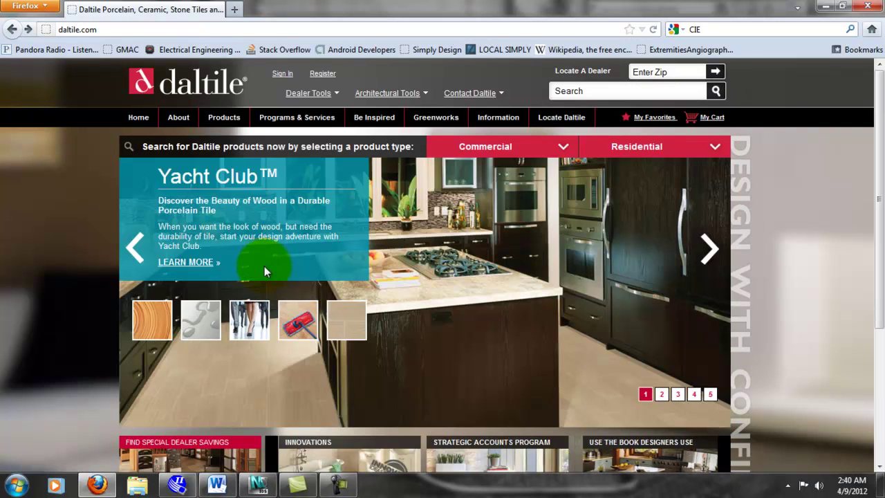
- Reopen the Ceramic Floor & Wall product category and browse to the Brancacci series
{"action": "scroll", "coordinate": [238, 254], "scroll_direction": "down", "scroll_amount": 2}
{"action": "scroll", "coordinate": [239, 254], "scroll_direction": "up", "scroll_amount": 2}
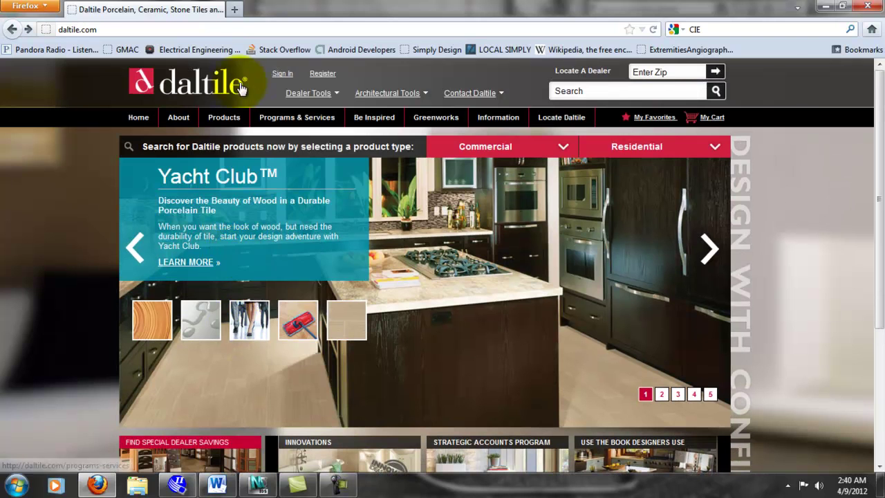
{"action": "mouse_move", "coordinate": [225, 119]}
{"action": "mouse_move", "coordinate": [235, 165]}
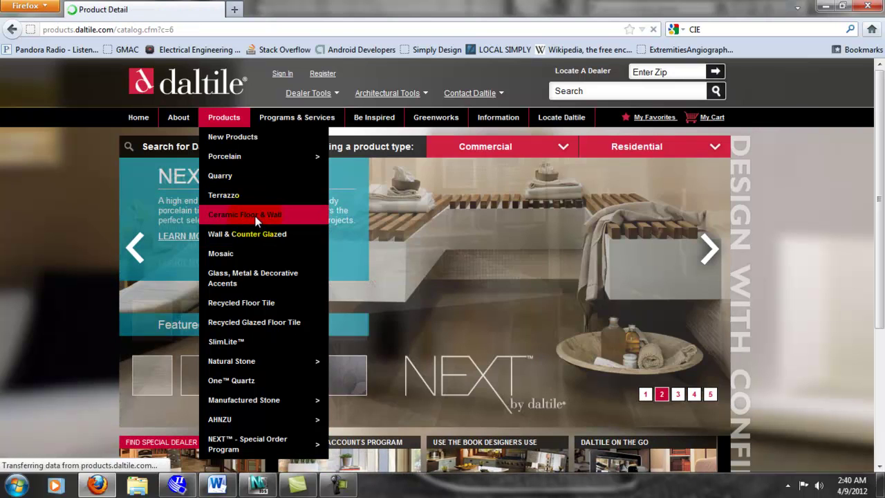
{"action": "scroll", "coordinate": [309, 239], "scroll_direction": "down", "scroll_amount": 5}
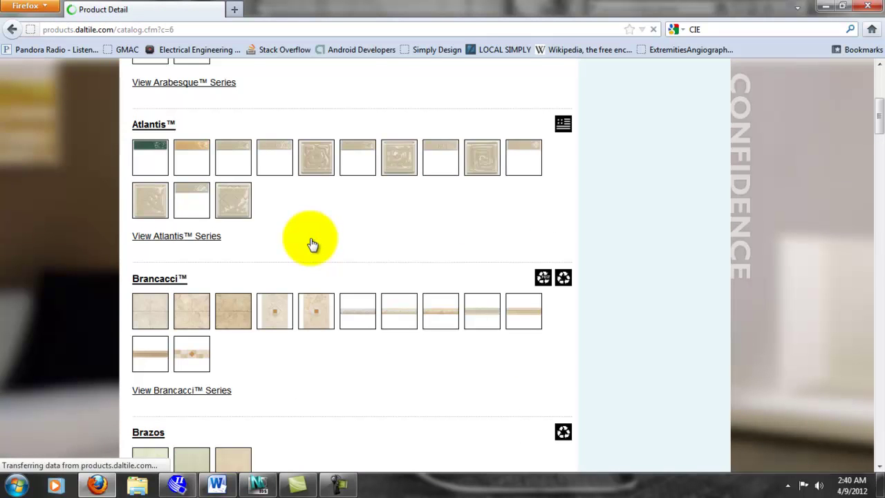
{"action": "scroll", "coordinate": [311, 242], "scroll_direction": "down", "scroll_amount": 2}
{"action": "scroll", "coordinate": [290, 252], "scroll_direction": "down", "scroll_amount": 2}
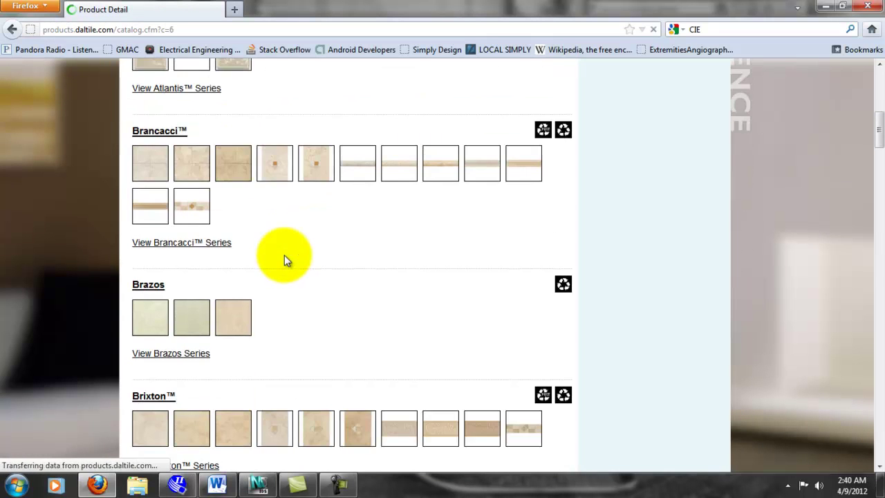
- Open the Windrift Beige BC02 tile from the Brancacci series and display its large image on its own
{"action": "left_click", "coordinate": [206, 177]}
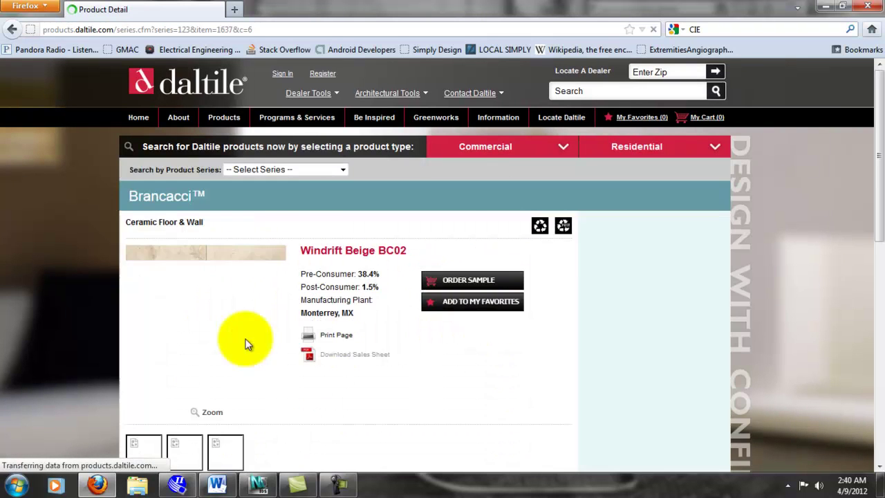
{"action": "scroll", "coordinate": [239, 251], "scroll_direction": "down", "scroll_amount": 3}
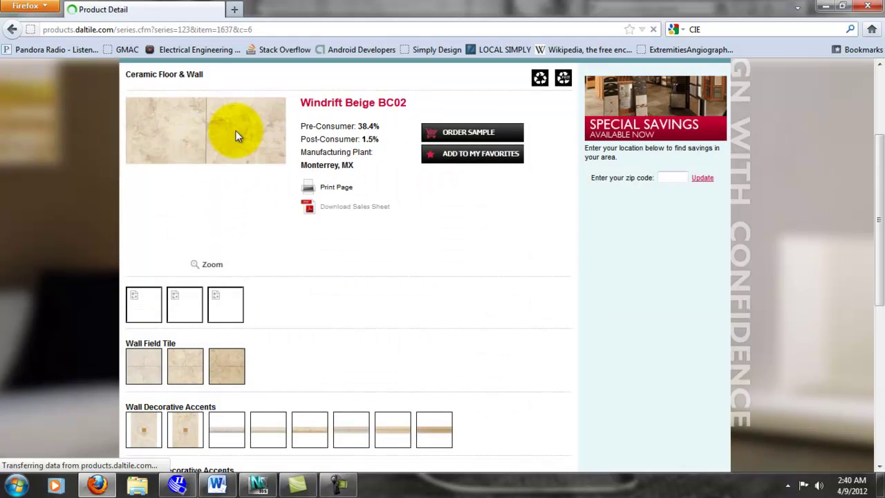
{"action": "right_click", "coordinate": [235, 130]}
{"action": "left_click", "coordinate": [263, 153]}
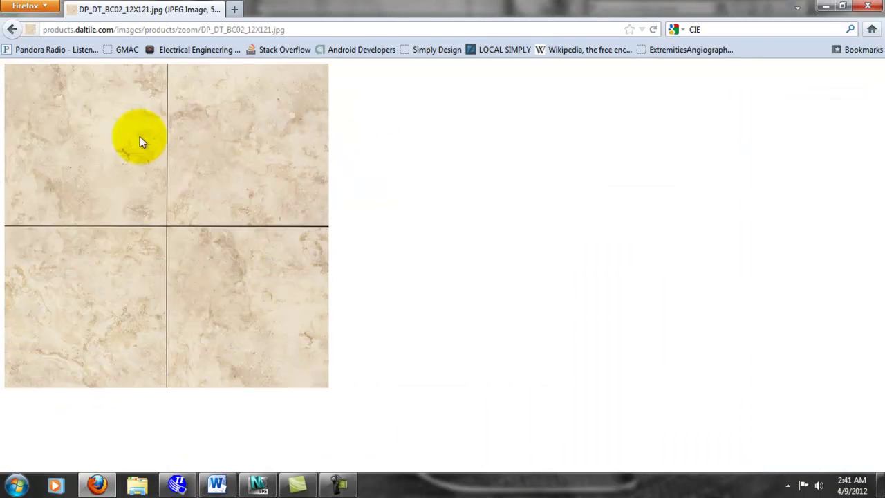
- Save the tile image as Tile_Floor in the Week_12 folder within Web Videos
{"action": "right_click", "coordinate": [171, 195]}
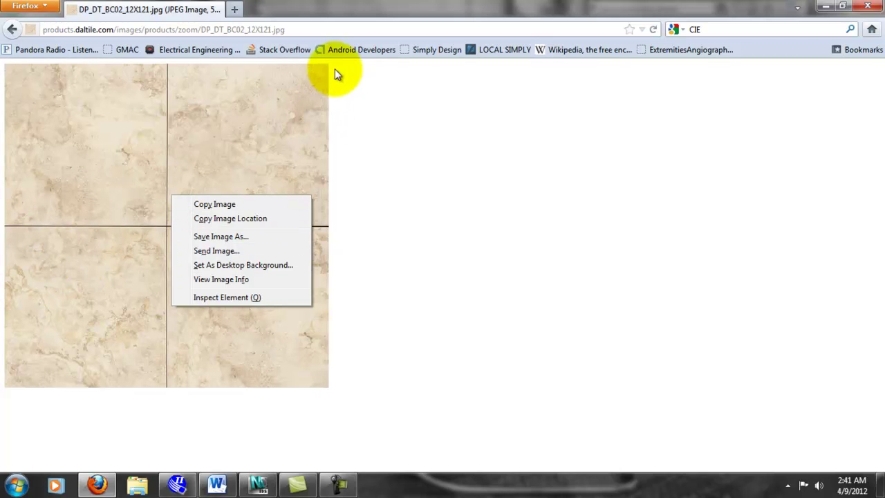
{"action": "left_click", "coordinate": [234, 237]}
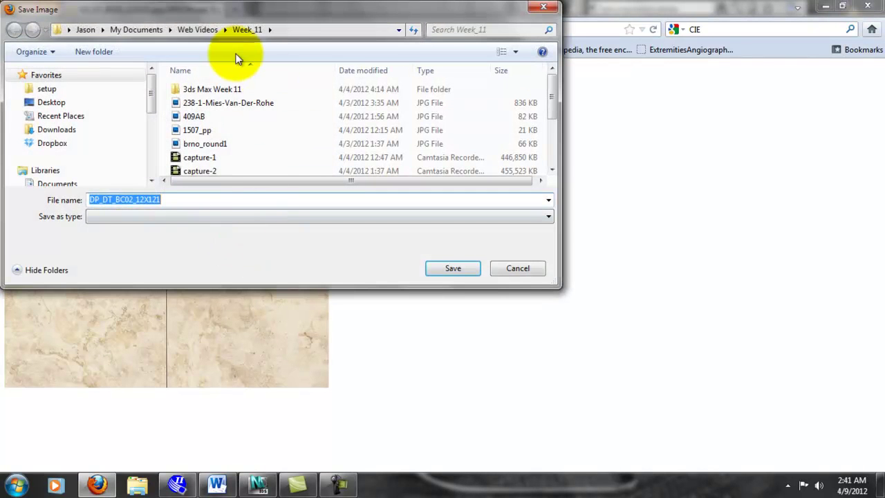
{"action": "left_click", "coordinate": [208, 29]}
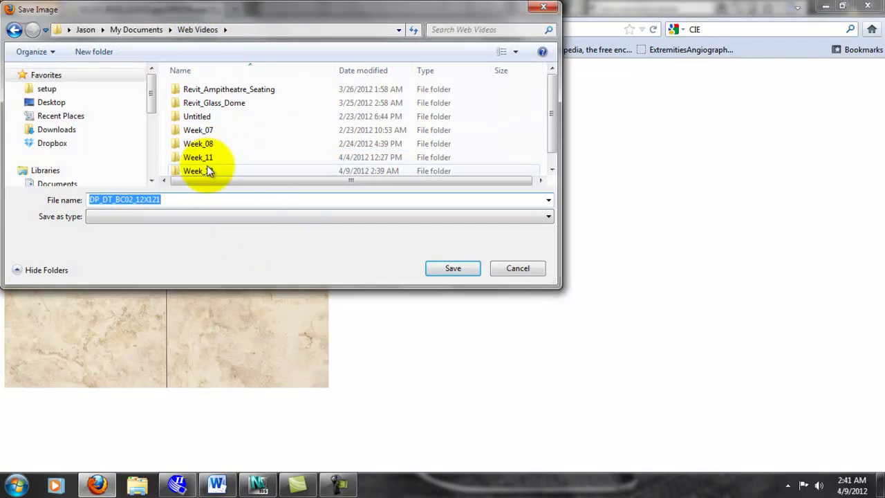
{"action": "double_click", "coordinate": [207, 171]}
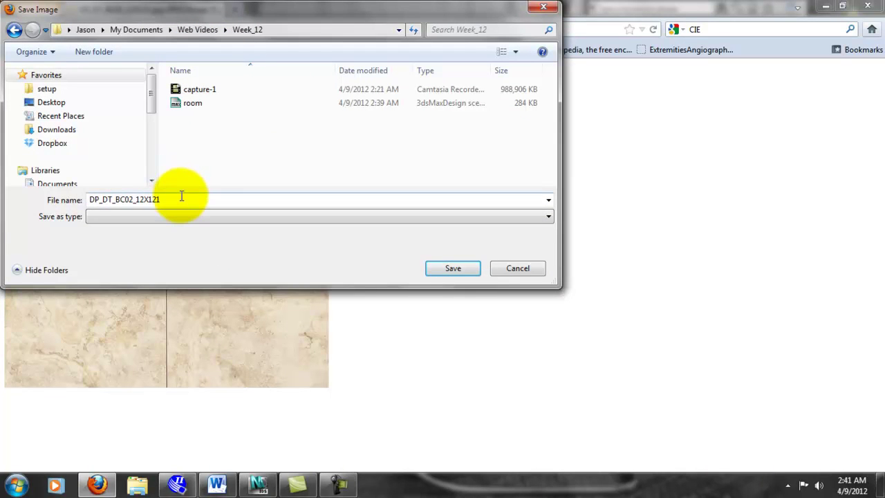
{"action": "left_click_drag", "start_coordinate": [185, 197], "coordinate": [2, 215]}
{"action": "type", "text": "T"}
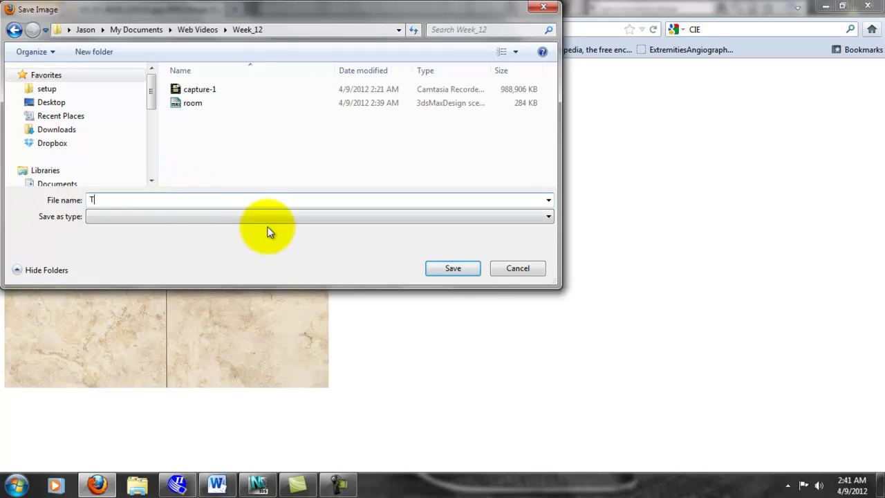
{"action": "type", "text": "ile_Floor"}
{"action": "key", "text": "Return"}
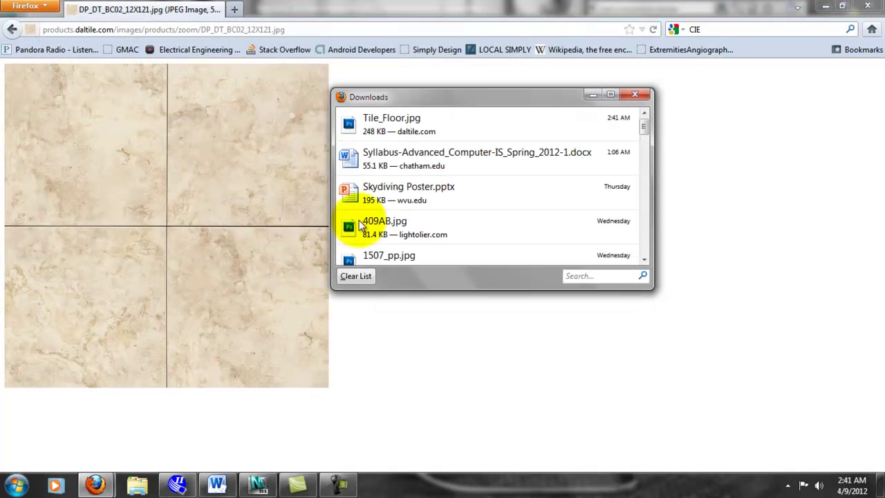
{"action": "left_click", "coordinate": [432, 121]}
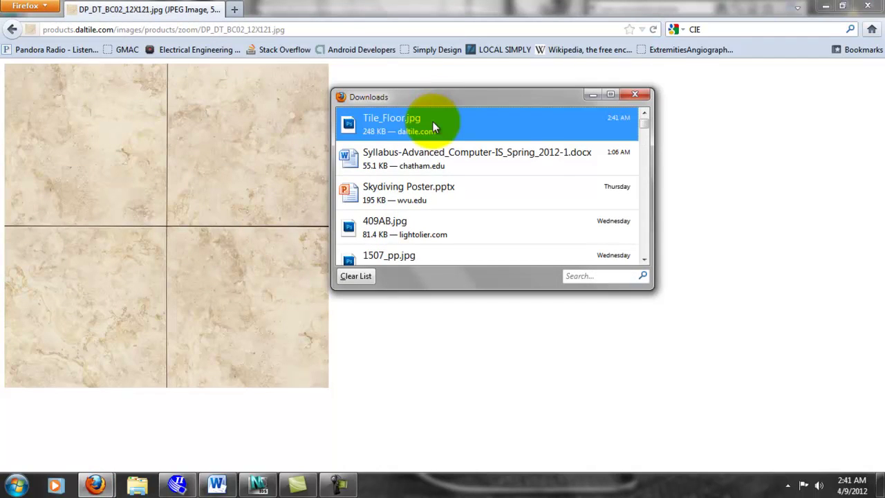
{"action": "right_click", "coordinate": [434, 123]}
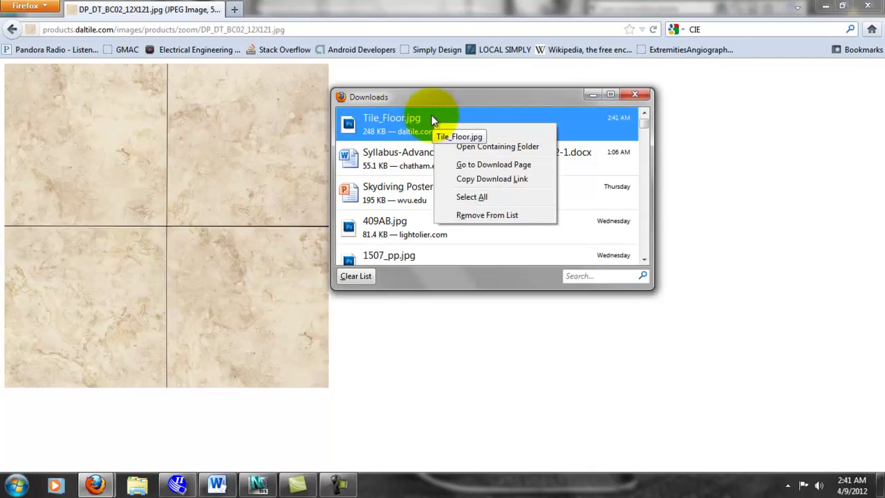
{"action": "left_click", "coordinate": [300, 142]}
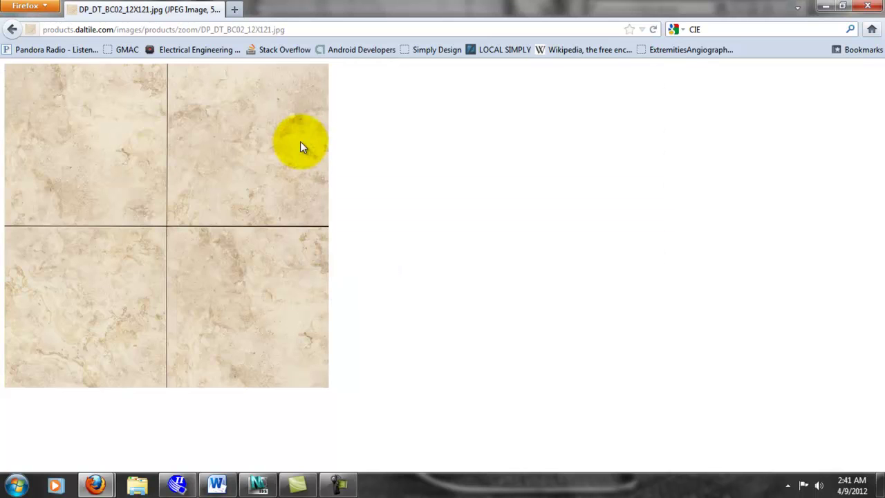
- Switch to 3ds Max and replace the Metal material in the Material Editor's sample slot with an Arch & Design material
{"action": "left_click", "coordinate": [251, 490]}
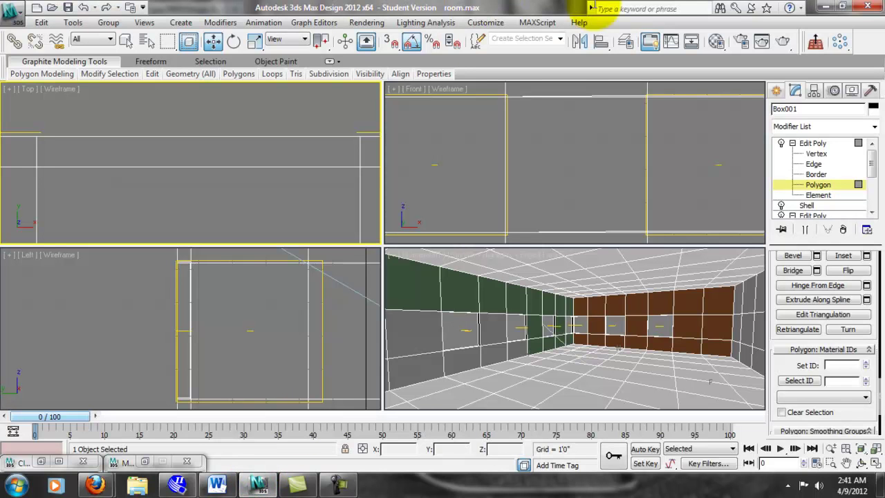
{"action": "left_click", "coordinate": [716, 42]}
{"action": "left_click", "coordinate": [212, 175]}
{"action": "left_click", "coordinate": [225, 127]}
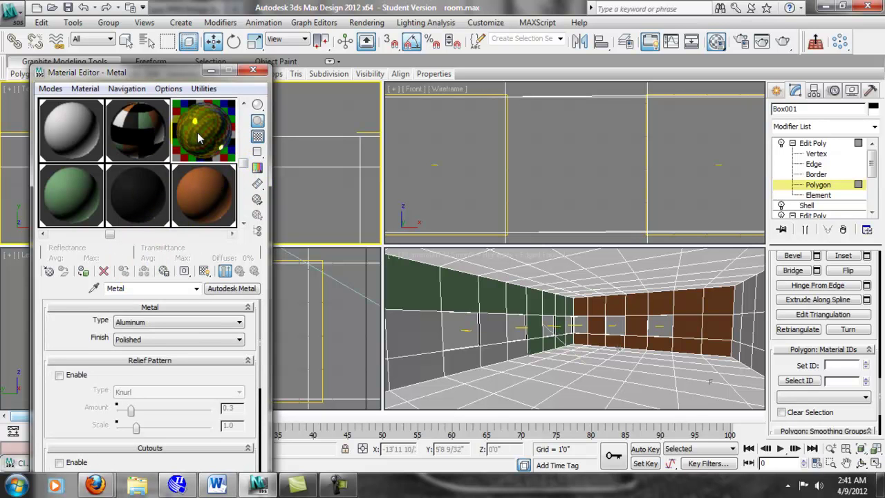
{"action": "left_click", "coordinate": [49, 274]}
{"action": "left_click", "coordinate": [315, 299]}
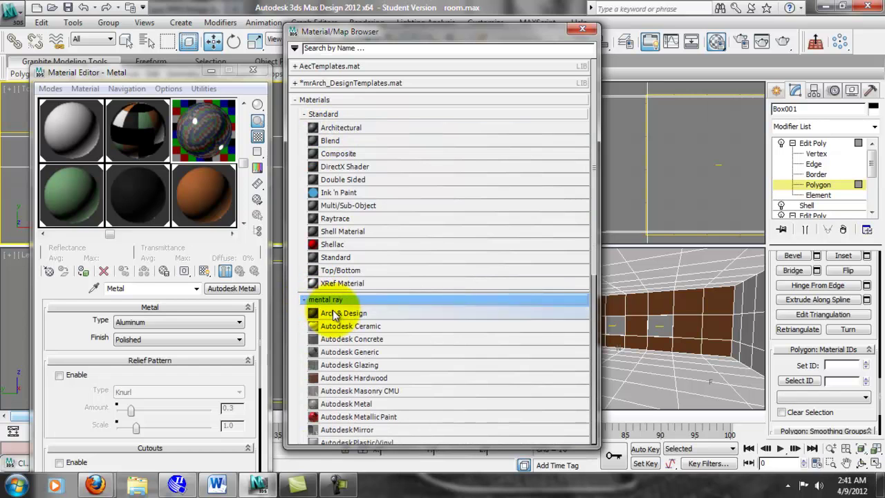
{"action": "double_click", "coordinate": [331, 312]}
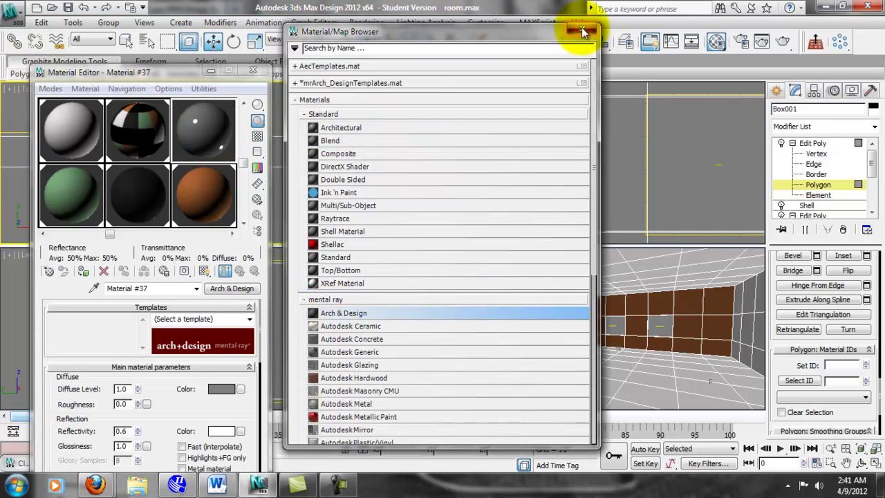
- Apply the Matte Finish template to the new Arch & Design material
{"action": "left_click", "coordinate": [581, 31]}
{"action": "left_click", "coordinate": [242, 317]}
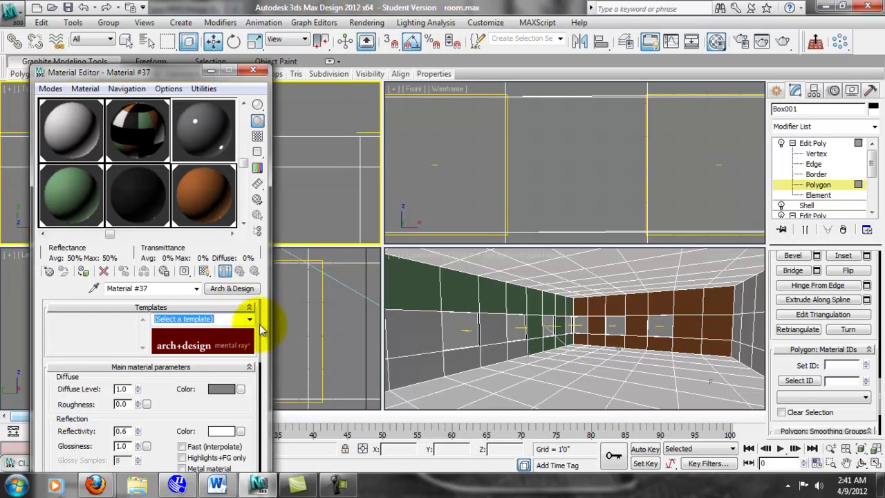
{"action": "left_click", "coordinate": [181, 72]}
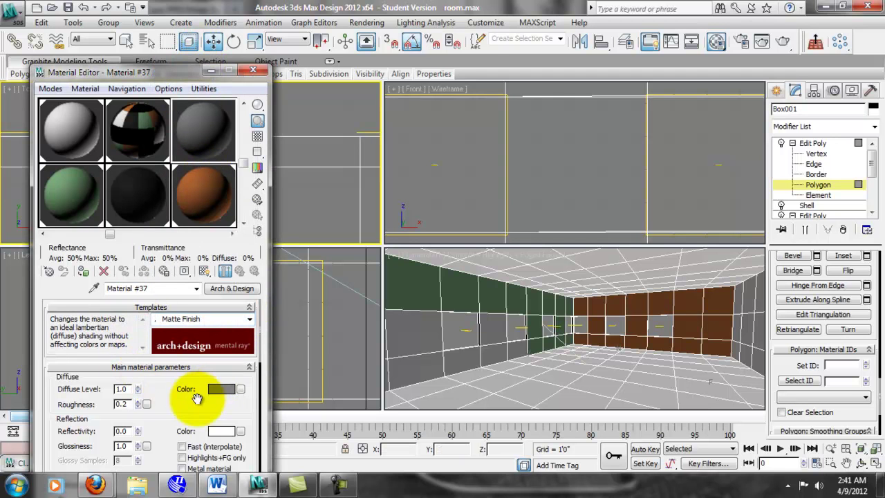
- Add a Bitmap map to the diffuse color of the Arch & Design material
{"action": "left_click_drag", "start_coordinate": [207, 381], "coordinate": [214, 354]}
{"action": "left_click_drag", "start_coordinate": [167, 72], "coordinate": [163, 10]}
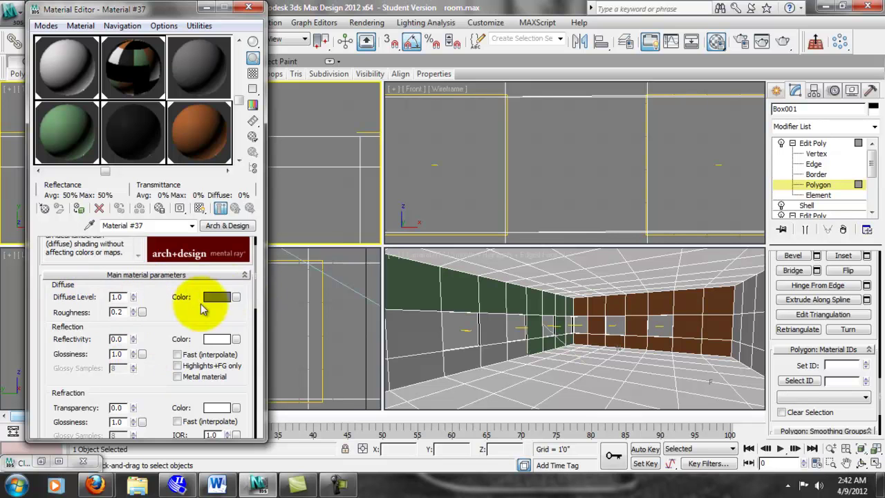
{"action": "left_click", "coordinate": [237, 298]}
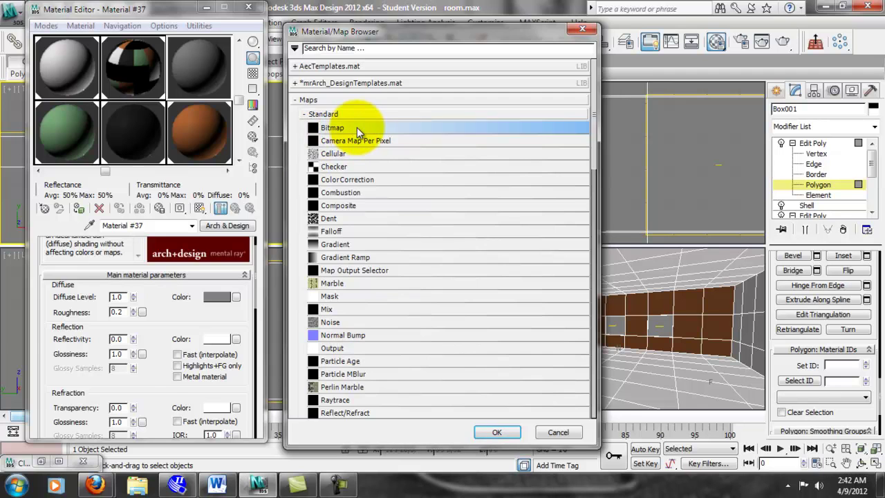
{"action": "double_click", "coordinate": [357, 128]}
- Load the Tile_Floor image from the Week_12 folder within Web Videos as the diffuse bitmap
{"action": "left_click", "coordinate": [177, 32]}
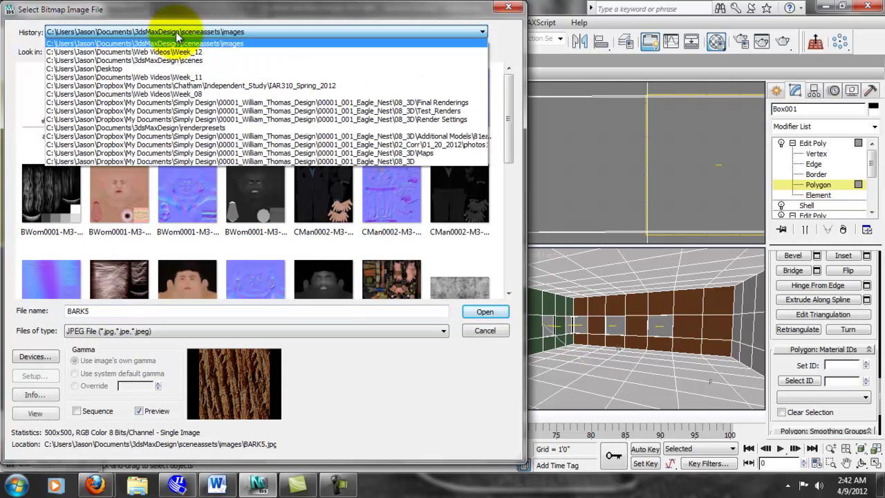
{"action": "left_click", "coordinate": [177, 32]}
{"action": "left_click", "coordinate": [128, 51]}
{"action": "left_click", "coordinate": [85, 112]}
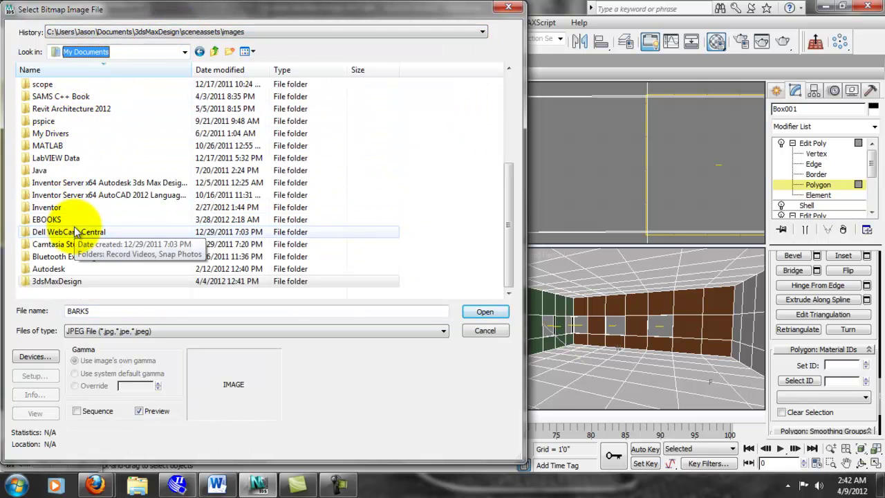
{"action": "left_click_drag", "start_coordinate": [510, 174], "coordinate": [510, 89]}
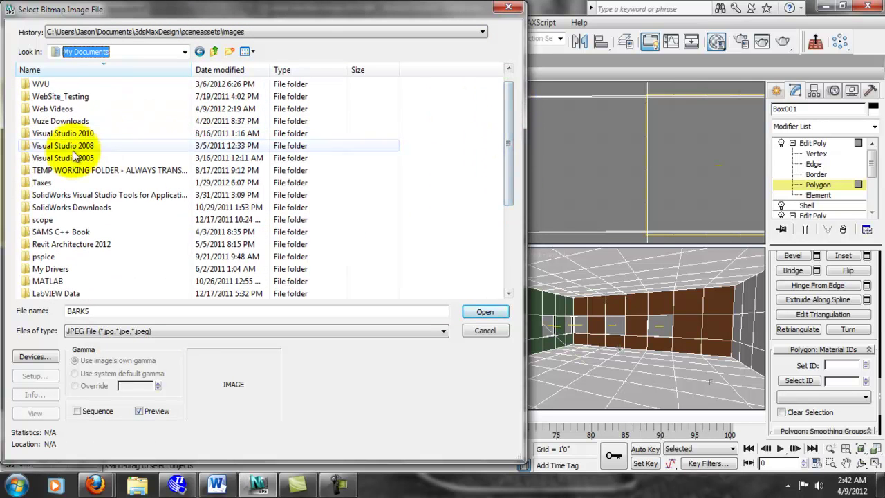
{"action": "double_click", "coordinate": [38, 109]}
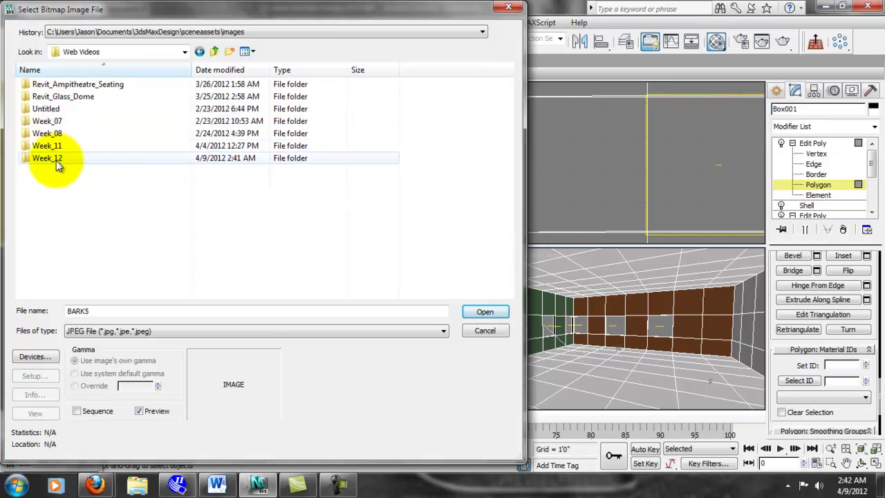
{"action": "double_click", "coordinate": [59, 159]}
{"action": "left_click", "coordinate": [52, 133]}
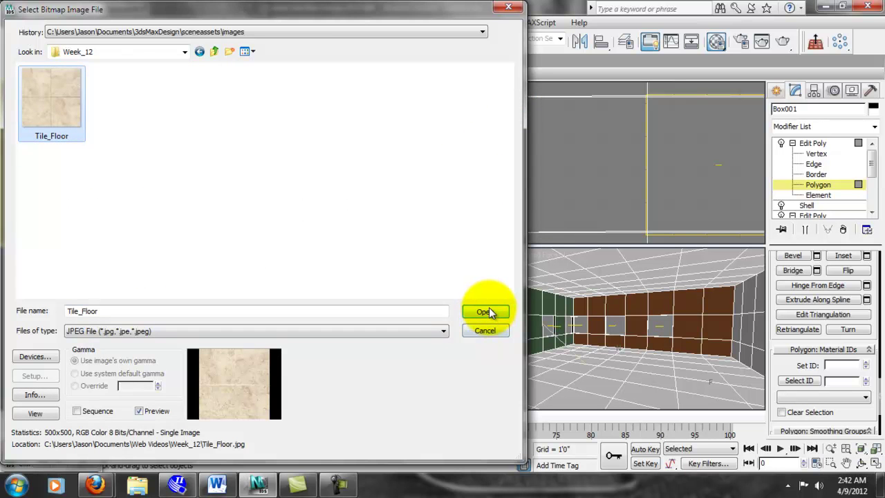
{"action": "left_click", "coordinate": [486, 311]}
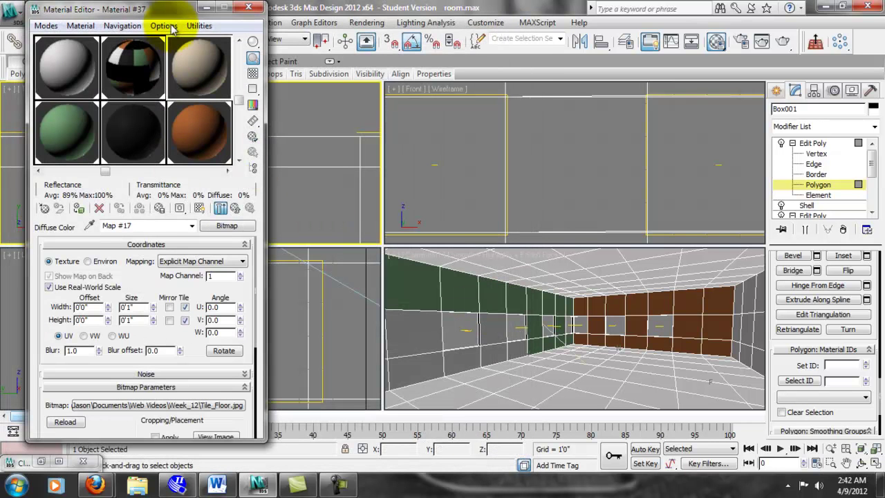
- Turn off real-world scale for the tile bitmap and assign its material to the Floor slot of the Game Room material
{"action": "left_click_drag", "start_coordinate": [171, 10], "coordinate": [196, 32]}
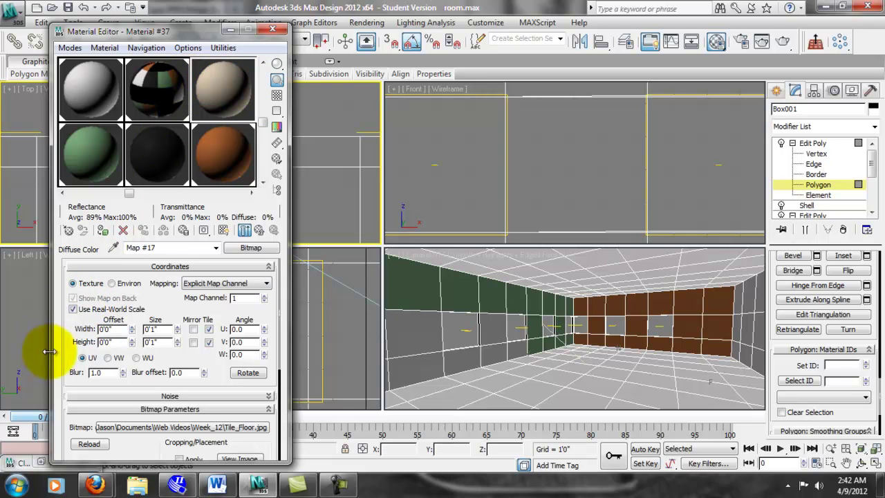
{"action": "left_click", "coordinate": [74, 309]}
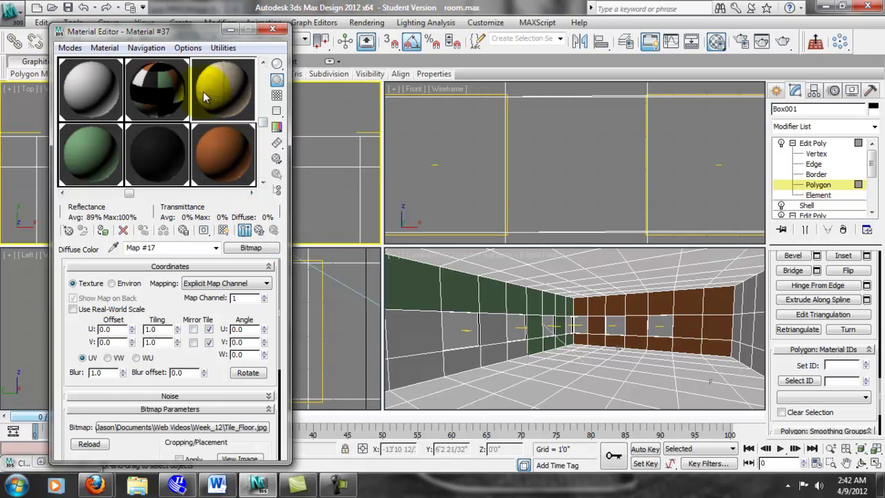
{"action": "left_click", "coordinate": [155, 86]}
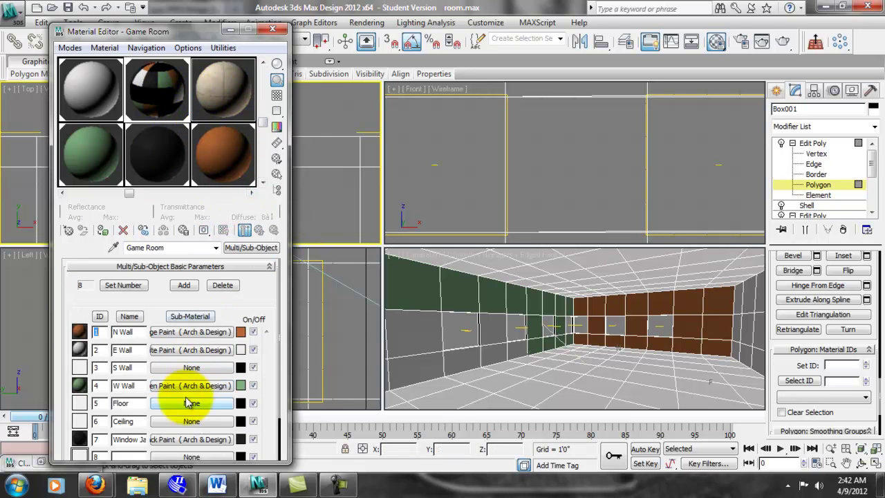
{"action": "left_click_drag", "start_coordinate": [232, 93], "coordinate": [194, 405]}
{"action": "left_click", "coordinate": [142, 287]}
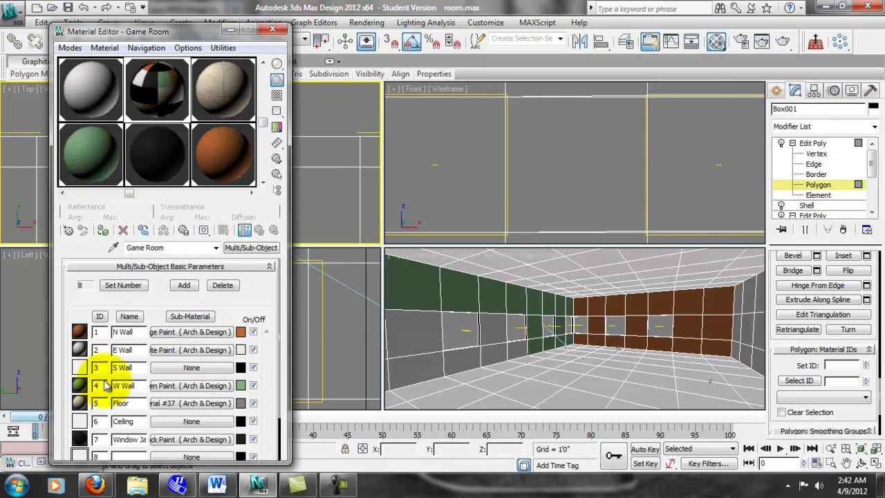
- Select the room's floor polygons in the Left view and set their material ID to 3
{"action": "left_click", "coordinate": [232, 29]}
{"action": "left_click", "coordinate": [258, 304]}
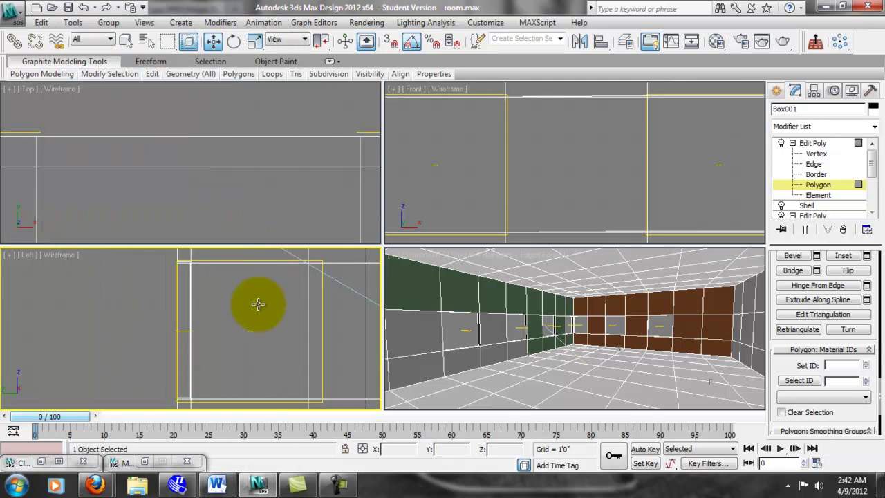
{"action": "scroll", "coordinate": [261, 305], "scroll_direction": "down", "scroll_amount": 8}
{"action": "middle_click_drag", "start_coordinate": [263, 329], "coordinate": [138, 332]}
{"action": "middle_click_drag", "start_coordinate": [240, 339], "coordinate": [277, 316]}
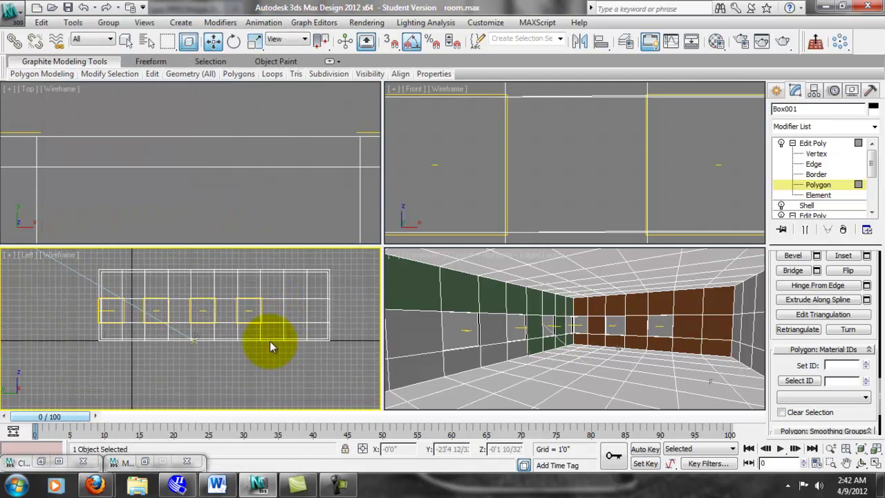
{"action": "left_click_drag", "start_coordinate": [360, 354], "coordinate": [362, 357]}
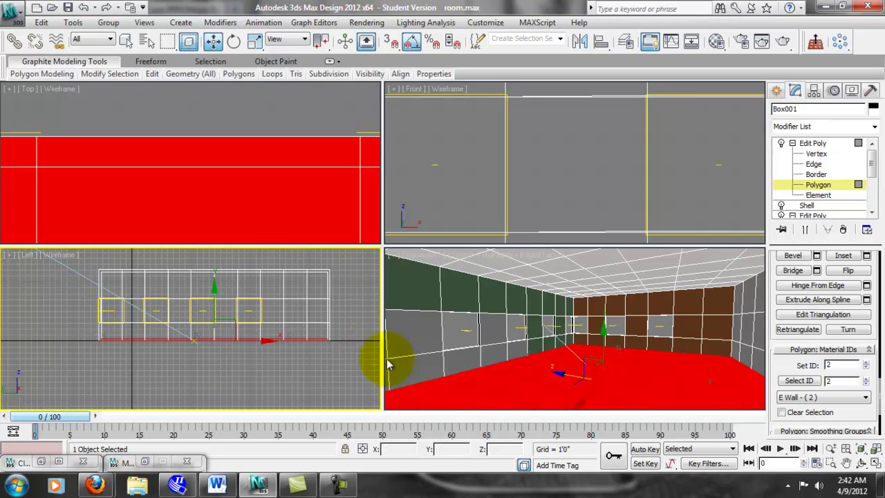
{"action": "left_click_drag", "start_coordinate": [847, 364], "coordinate": [738, 352]}
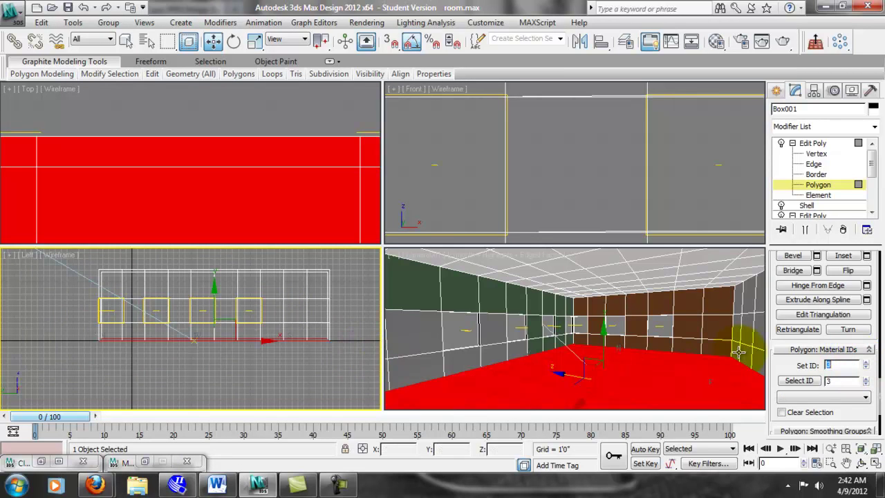
{"action": "left_click", "coordinate": [314, 356]}
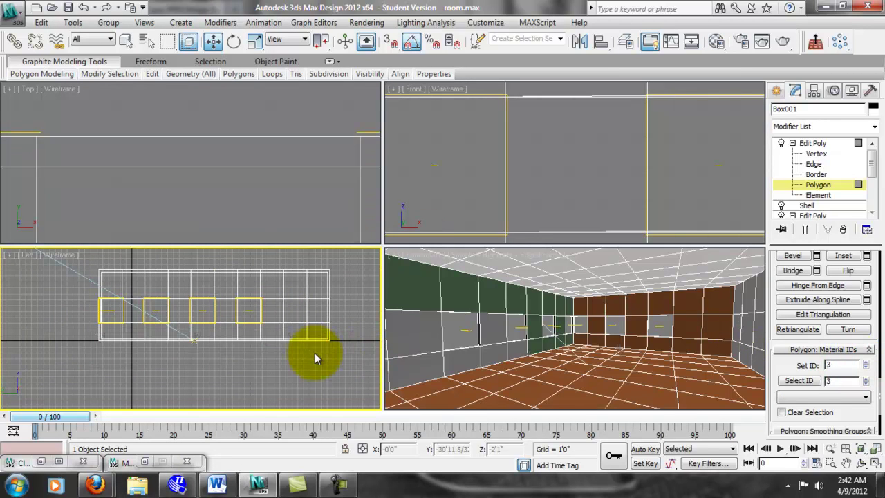
- Enable viewport display of the tile material's bitmap and check the Floor entry in the Game Room material
{"action": "left_click", "coordinate": [143, 461]}
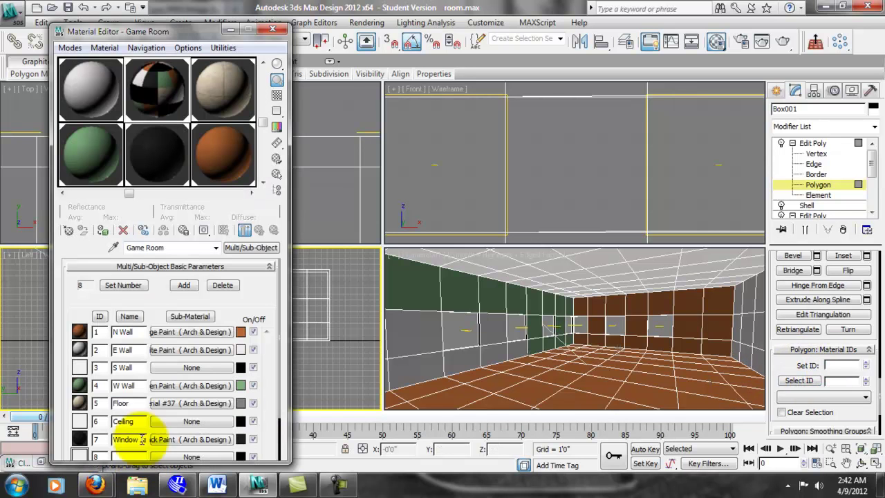
{"action": "left_click", "coordinate": [211, 155]}
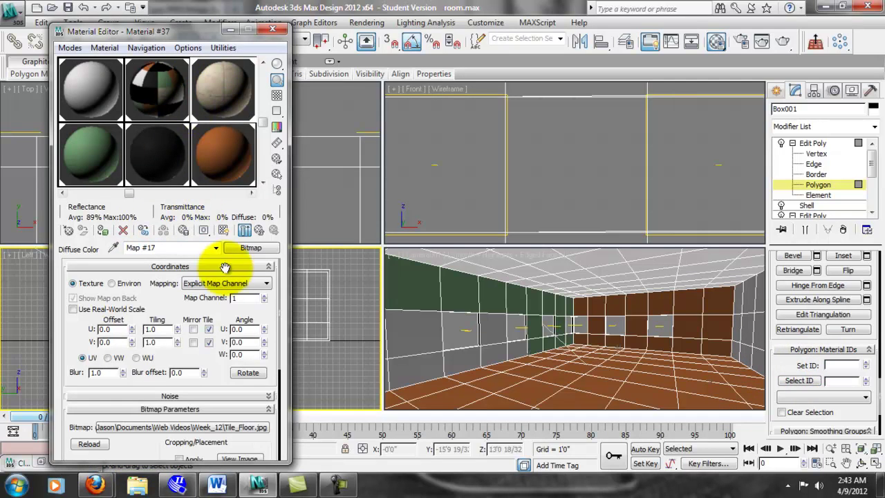
{"action": "left_click", "coordinate": [224, 230]}
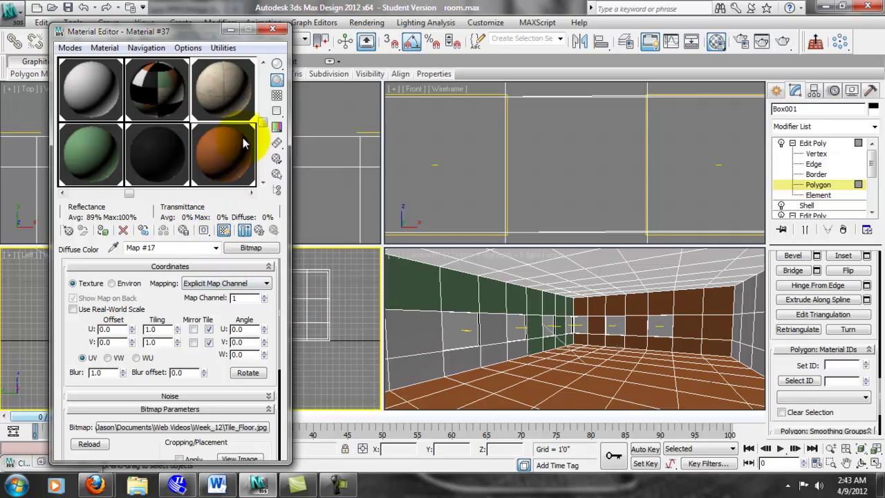
{"action": "left_click", "coordinate": [172, 89]}
{"action": "left_click_drag", "start_coordinate": [161, 406], "coordinate": [162, 406]}
{"action": "right_click", "coordinate": [411, 300]}
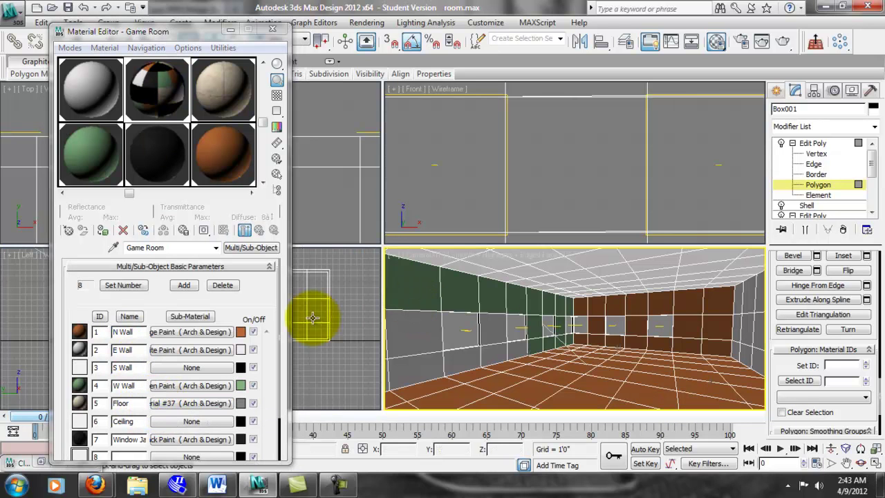
- Select the floor polygons in the Left view and set their material ID to 5, matching the Floor sub-material
{"action": "left_click", "coordinate": [230, 29]}
{"action": "right_click", "coordinate": [141, 353]}
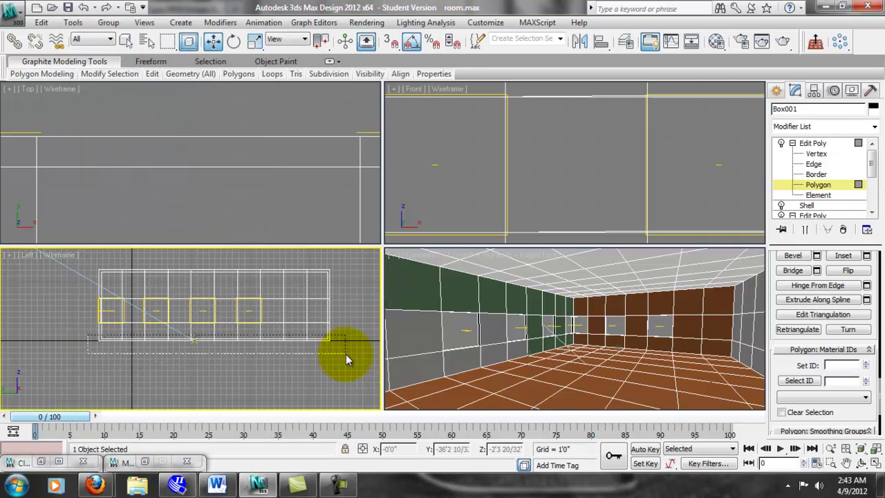
{"action": "left_click_drag", "start_coordinate": [345, 354], "coordinate": [359, 356]}
{"action": "double_click", "coordinate": [838, 365]}
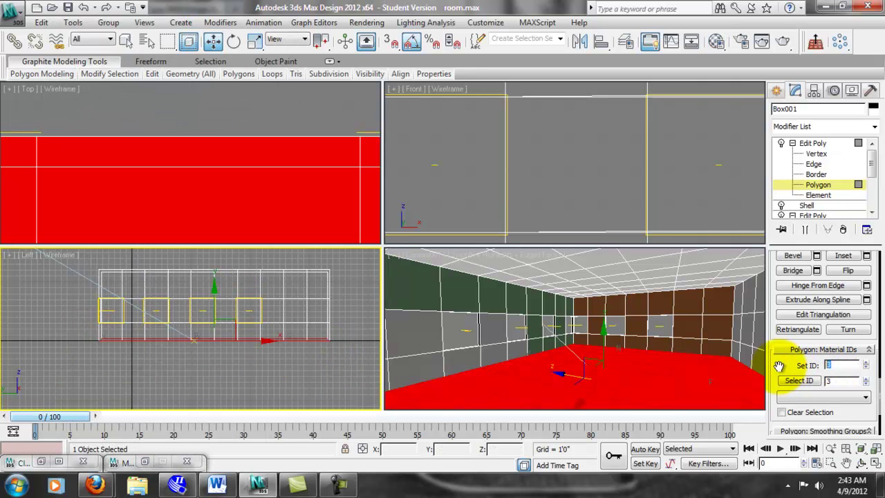
{"action": "key", "text": "Return"}
{"action": "left_click", "coordinate": [349, 408]}
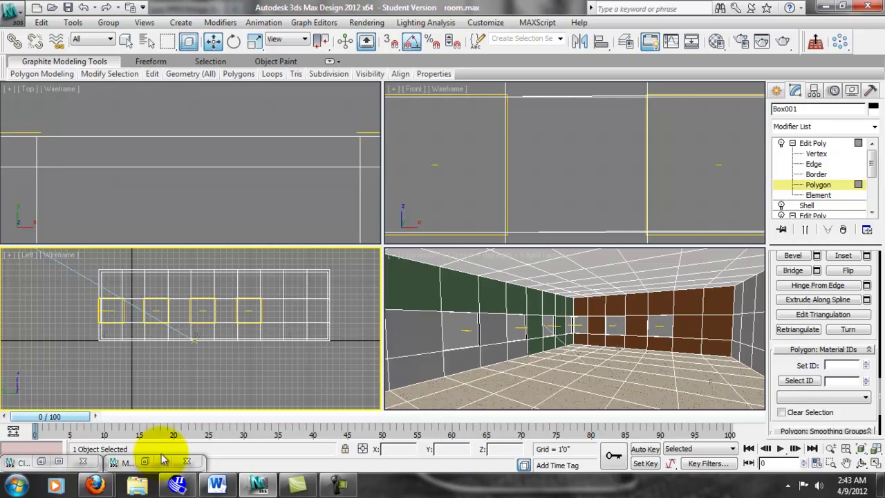
- Name both the tile's diffuse bitmap and its parent Arch & Design material Tile Floor
{"action": "left_click", "coordinate": [145, 461]}
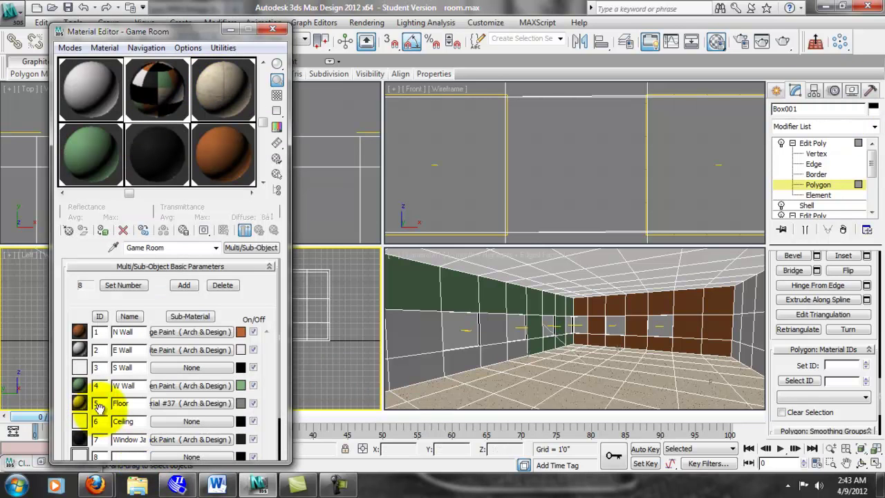
{"action": "left_click", "coordinate": [230, 78]}
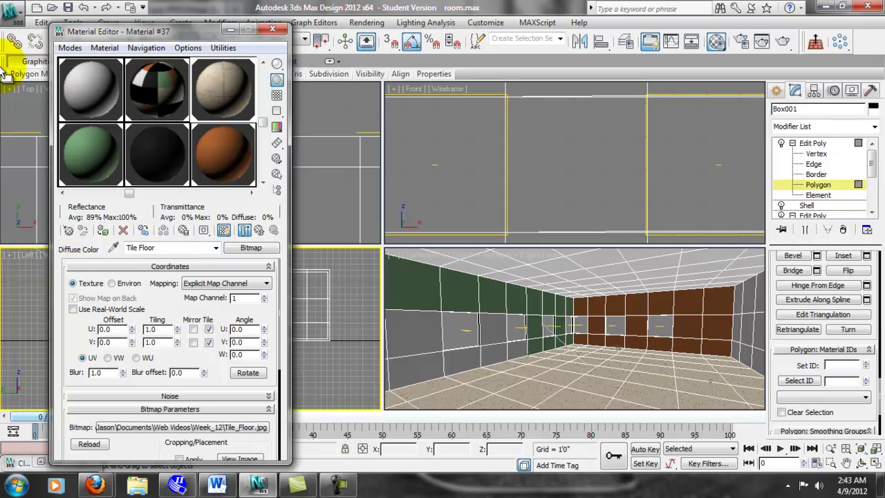
{"action": "left_click", "coordinate": [146, 48]}
{"action": "left_click", "coordinate": [156, 61]}
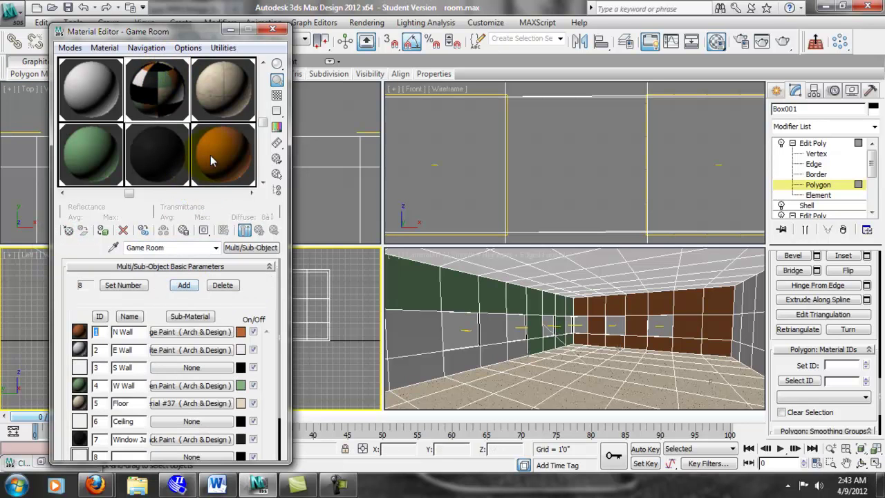
{"action": "left_click", "coordinate": [235, 109]}
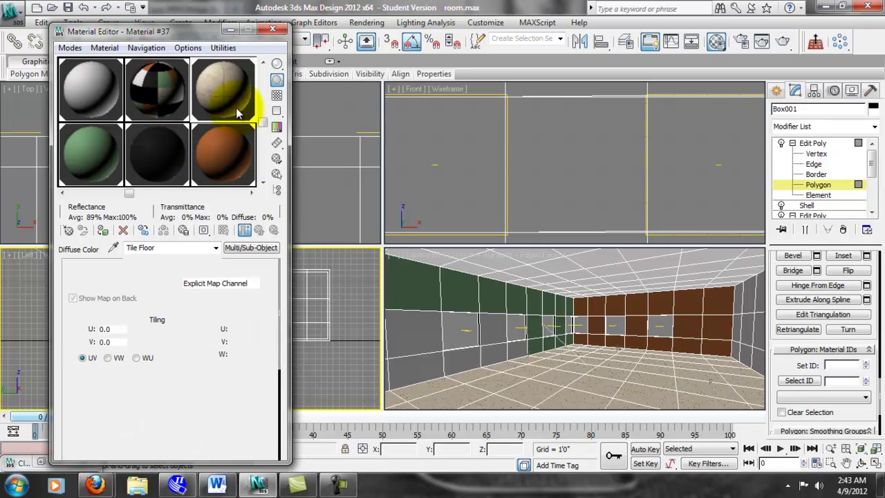
{"action": "left_click", "coordinate": [260, 232]}
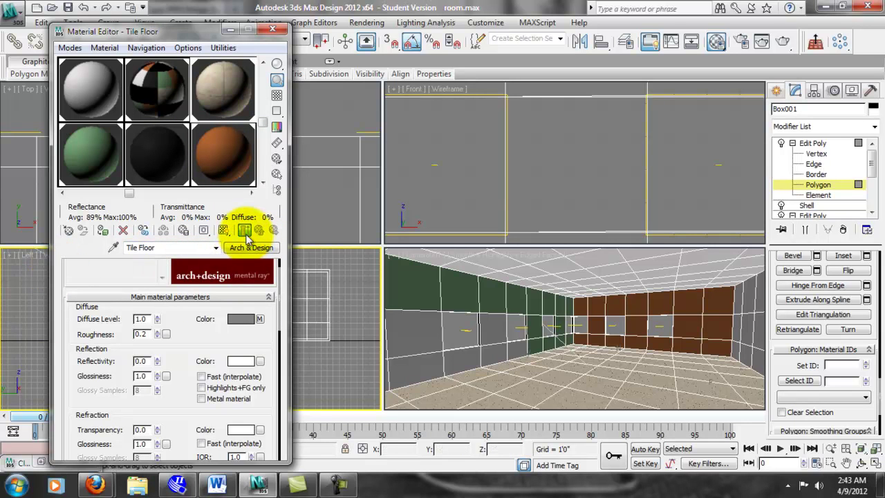
- Open the Floor sub-material from the Game Room material and examine its tile texture in an enlarged sample preview
{"action": "key", "text": "Up"}
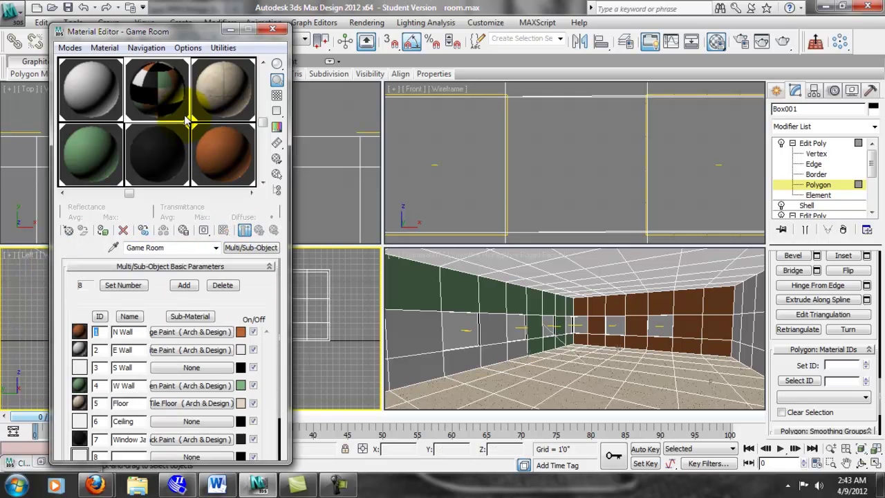
{"action": "left_click", "coordinate": [192, 403]}
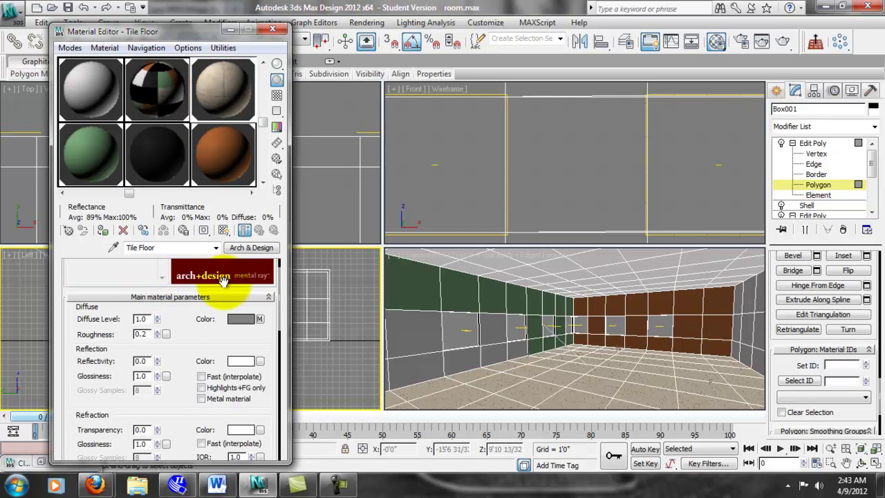
{"action": "double_click", "coordinate": [235, 88]}
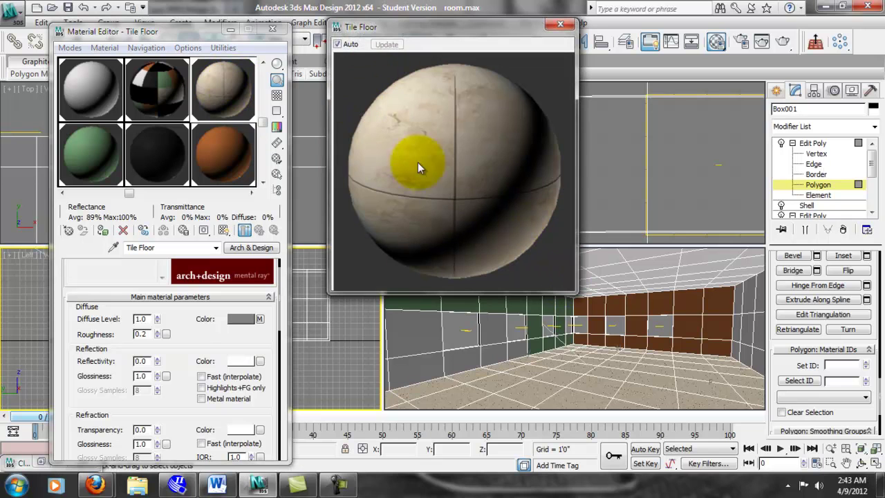
{"action": "left_click", "coordinate": [557, 25]}
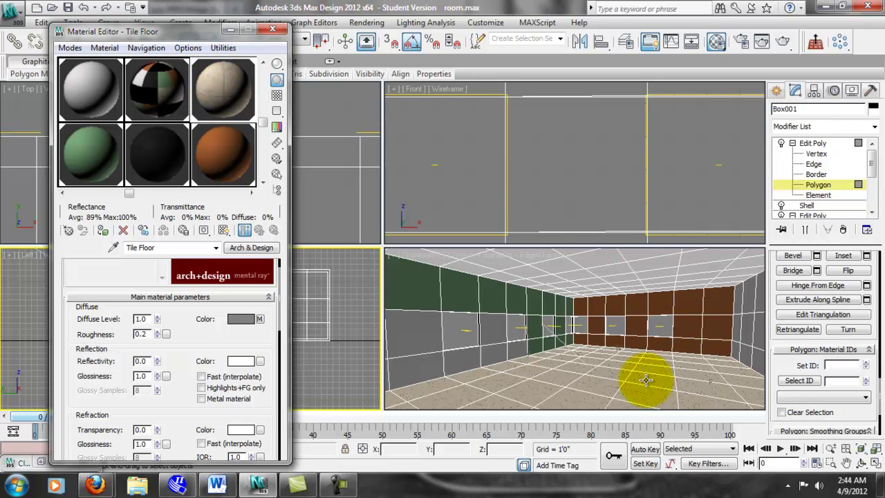
- Add a UVW Map modifier to the room box Box001 and set its mapping type to Box
{"action": "left_click", "coordinate": [272, 29]}
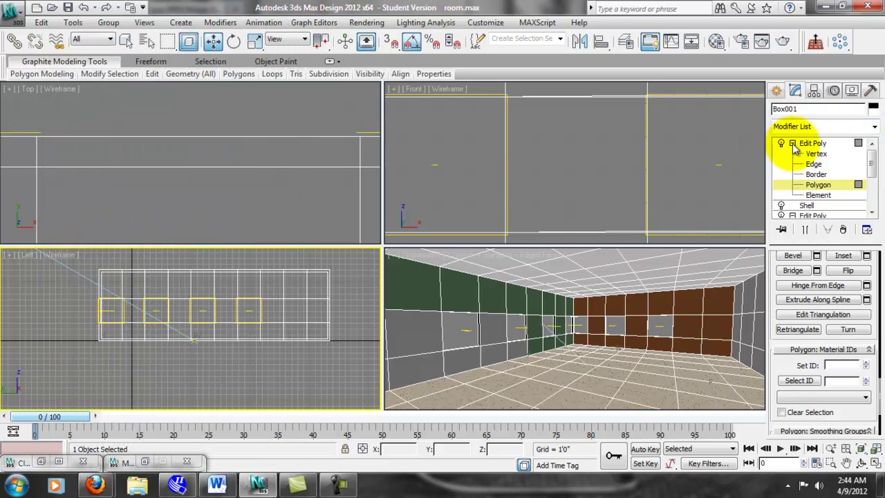
{"action": "left_click", "coordinate": [793, 144]}
{"action": "left_click", "coordinate": [875, 126]}
{"action": "left_click_drag", "start_coordinate": [875, 166], "coordinate": [879, 367]}
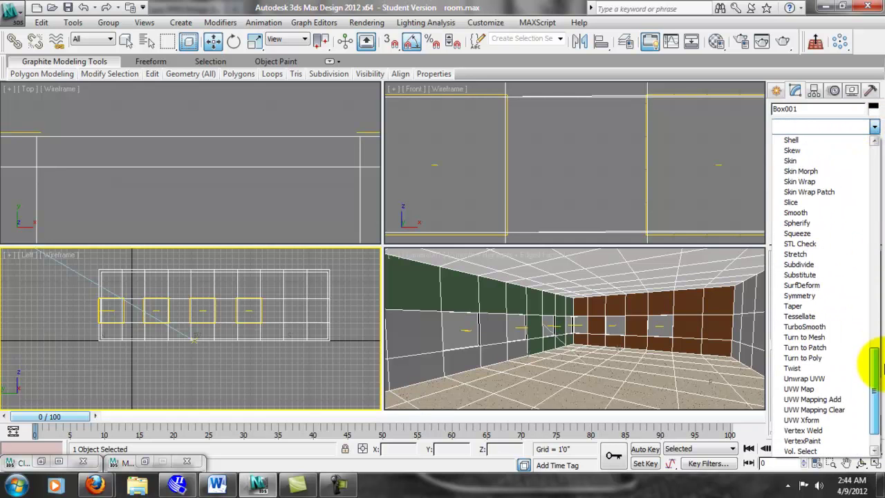
{"action": "left_click", "coordinate": [827, 390]}
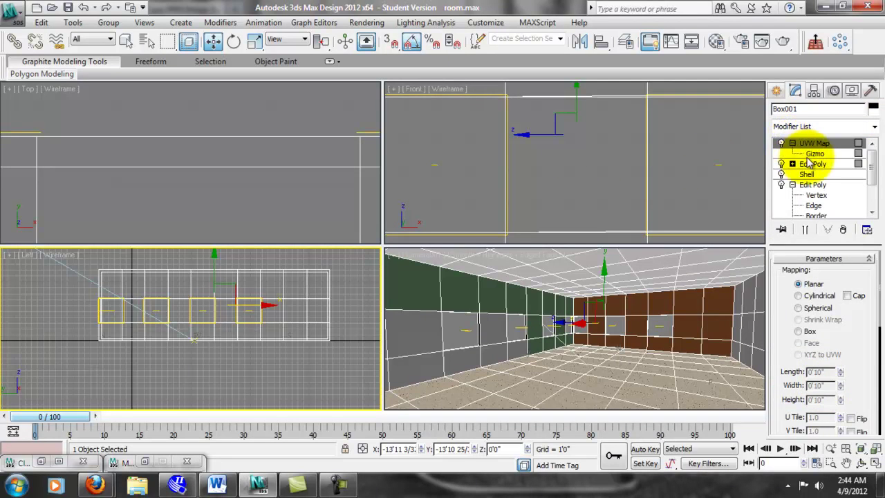
{"action": "left_click", "coordinate": [793, 143]}
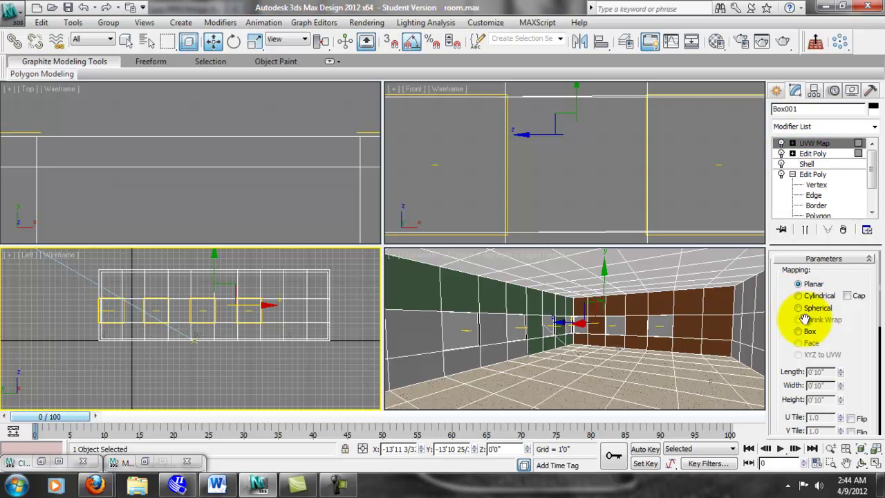
{"action": "right_click", "coordinate": [238, 215]}
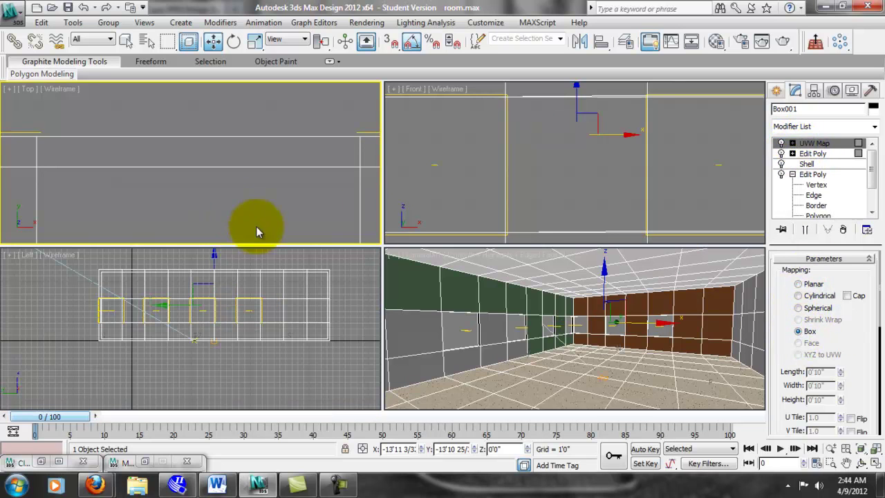
- Increase the length of the UVW Map's Box mapping to about 4'8"
{"action": "left_click_drag", "start_coordinate": [853, 375], "coordinate": [849, 264]}
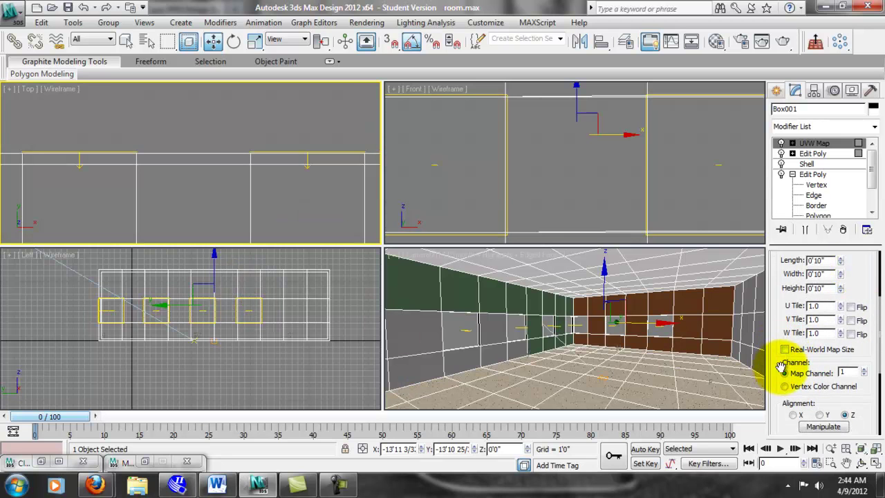
{"action": "right_click", "coordinate": [628, 359]}
{"action": "left_click_drag", "start_coordinate": [863, 282], "coordinate": [845, 214]}
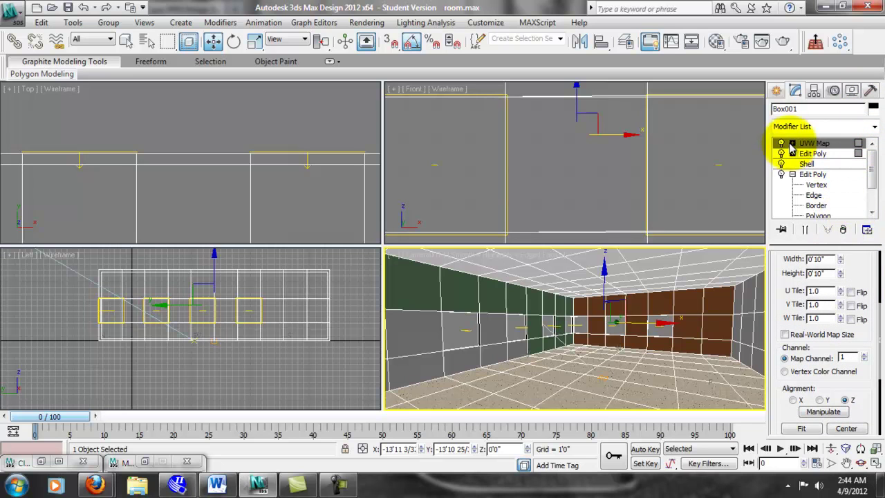
{"action": "left_click_drag", "start_coordinate": [846, 263], "coordinate": [861, 288]}
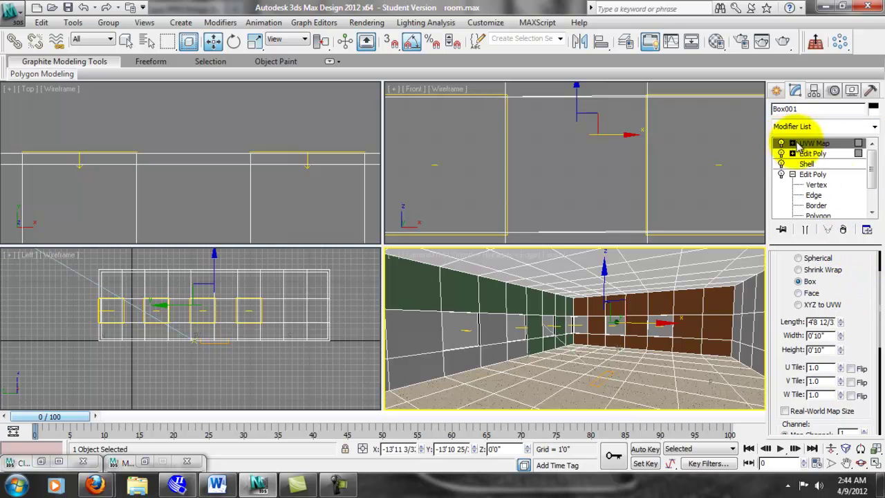
- Open the Tile Floor sub-material in the Floor entry of the Game Room material
{"action": "left_click", "coordinate": [720, 44]}
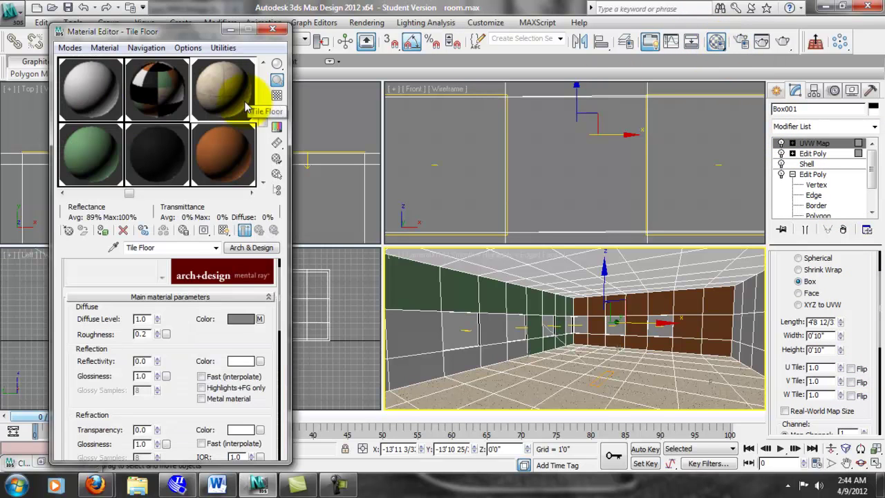
{"action": "scroll", "coordinate": [179, 344], "scroll_direction": "up", "scroll_amount": 2}
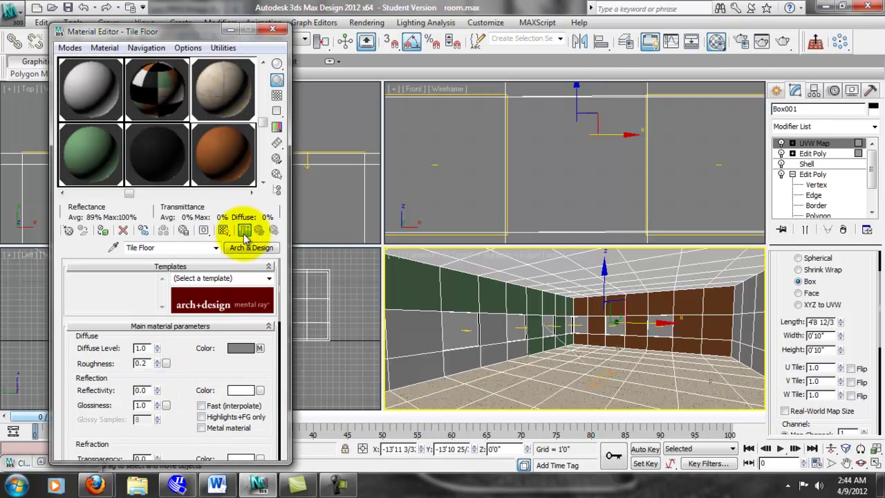
{"action": "left_click", "coordinate": [150, 286]}
{"action": "left_click_drag", "start_coordinate": [150, 294], "coordinate": [165, 54]}
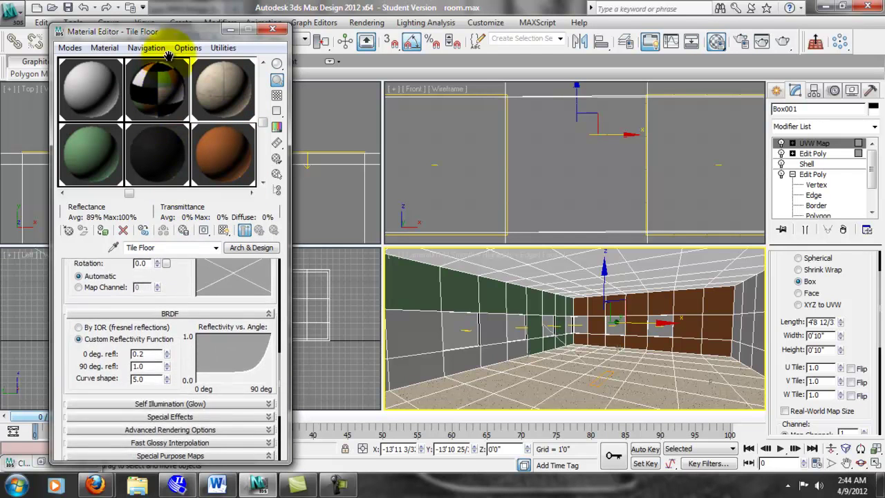
{"action": "left_click", "coordinate": [155, 96]}
{"action": "left_click_drag", "start_coordinate": [271, 298], "coordinate": [284, 252]}
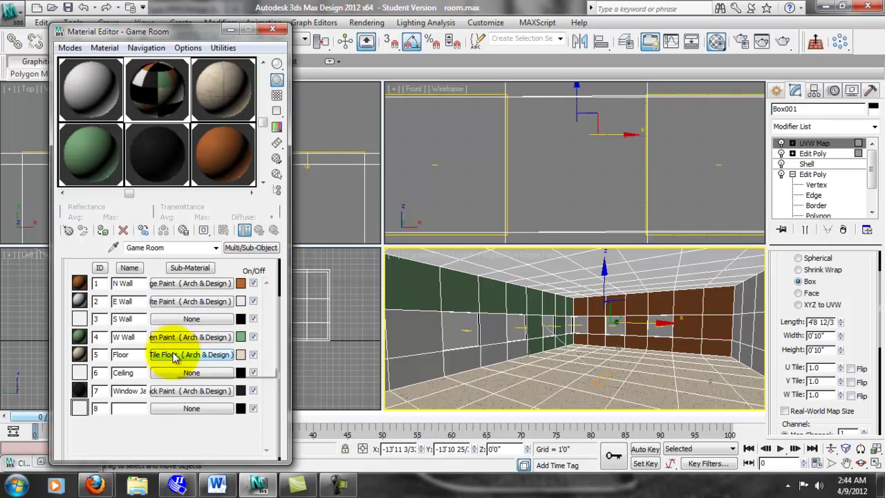
{"action": "left_click", "coordinate": [174, 354]}
- Open the Tile Floor material's Diffuse Color bitmap from its general maps and set its map channel to 2
{"action": "left_click_drag", "start_coordinate": [184, 279], "coordinate": [167, 452]}
{"action": "left_click_drag", "start_coordinate": [191, 325], "coordinate": [160, 199]}
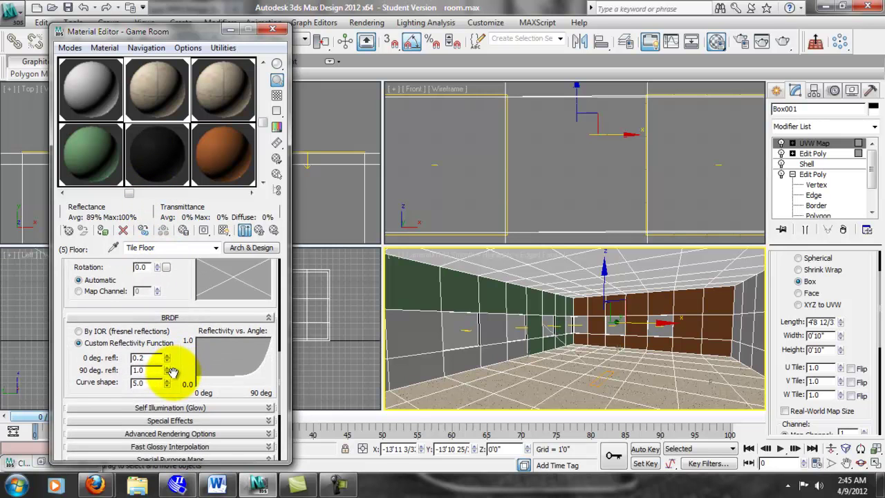
{"action": "left_click_drag", "start_coordinate": [178, 373], "coordinate": [170, 217]}
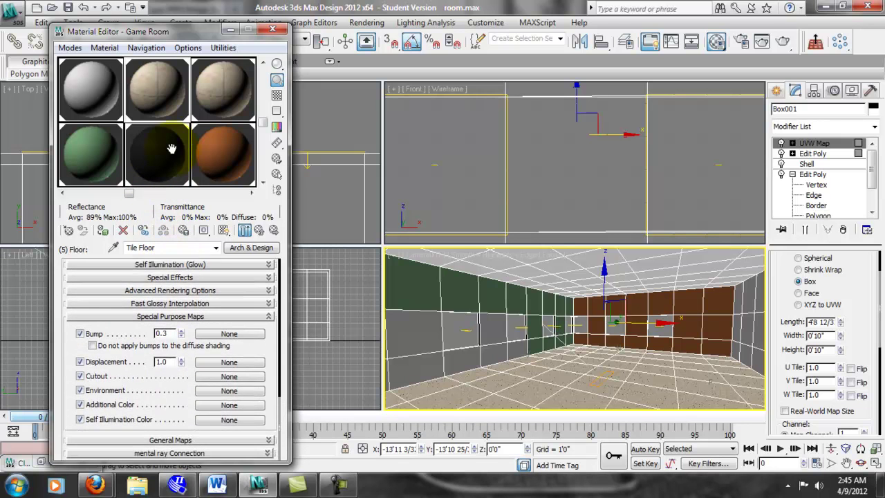
{"action": "left_click", "coordinate": [173, 441]}
{"action": "mouse_move", "coordinate": [271, 306]}
{"action": "left_mouse_down"}
{"action": "mouse_move", "coordinate": [277, 261]}
{"action": "mouse_move", "coordinate": [277, 291]}
{"action": "left_mouse_up"}
{"action": "left_click", "coordinate": [258, 273]}
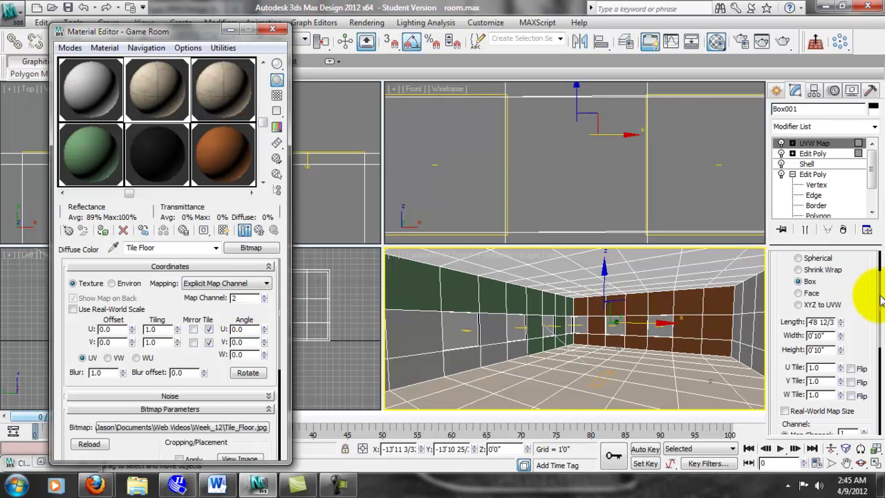
- Set the UVW Map modifier's map channel to 2 and enlarge its mapping to about 13'10" long, 4'5" wide and 4'2" high
{"action": "left_click_drag", "start_coordinate": [880, 302], "coordinate": [870, 399]}
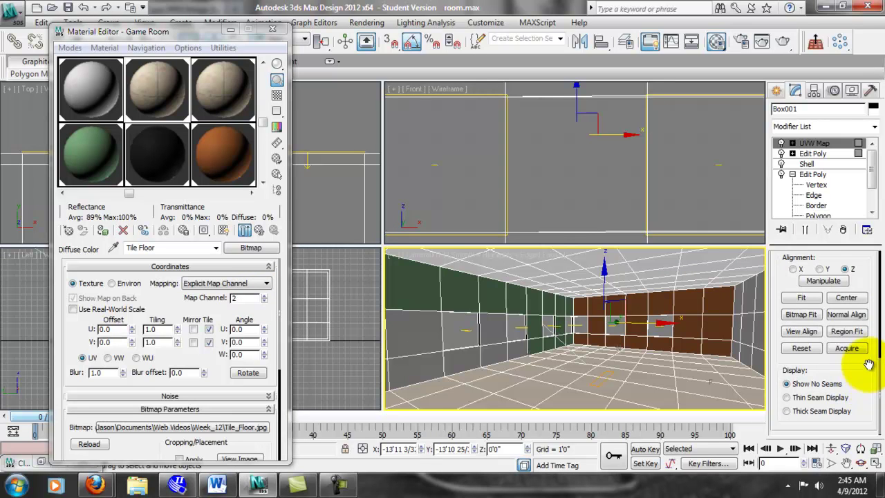
{"action": "scroll", "coordinate": [868, 364], "scroll_direction": "up", "scroll_amount": 5}
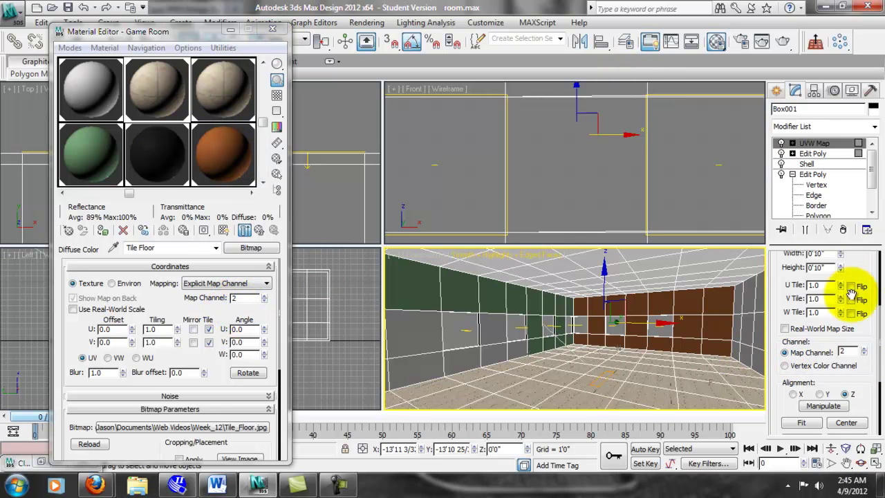
{"action": "left_click_drag", "start_coordinate": [855, 261], "coordinate": [848, 168]}
{"action": "left_click_drag", "start_coordinate": [870, 290], "coordinate": [856, 419]}
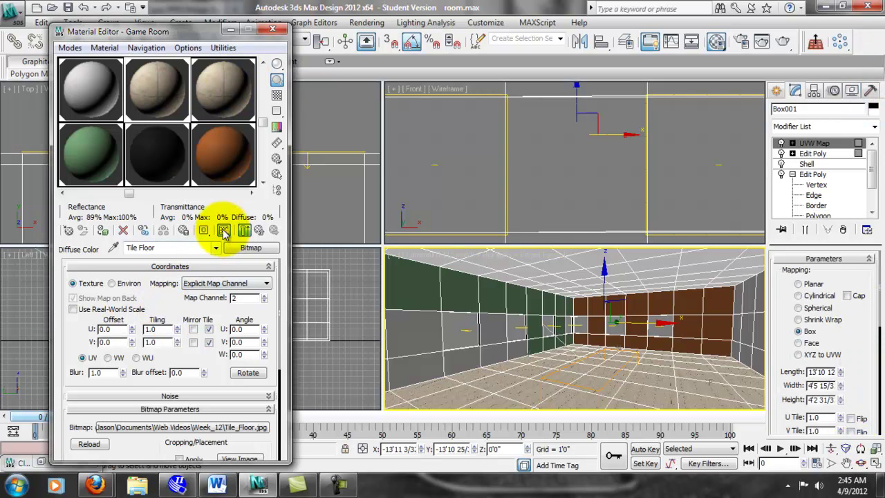
- Enable viewport map display for the Tile Floor material and set its material ID channel to 2
{"action": "left_click", "coordinate": [259, 233]}
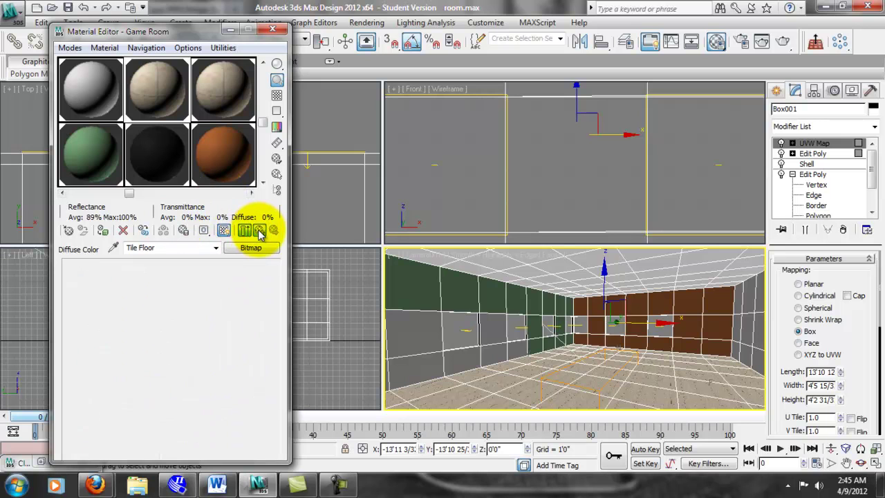
{"action": "left_click", "coordinate": [259, 233]}
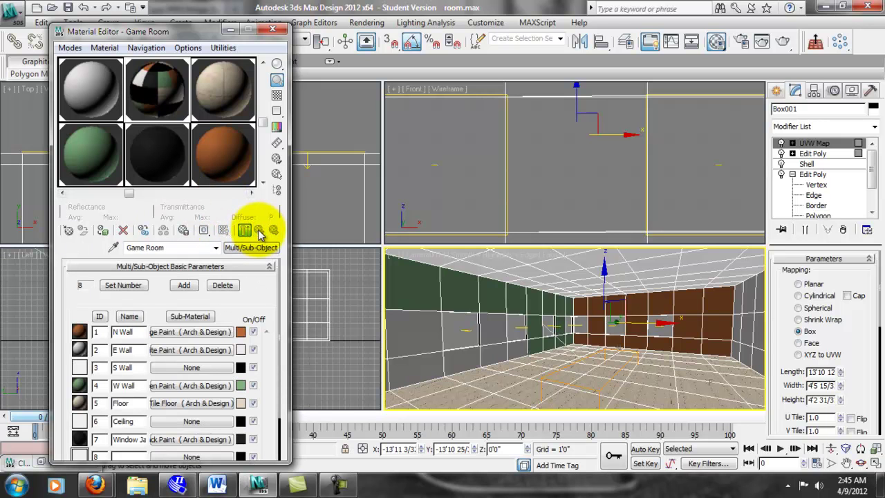
{"action": "left_click", "coordinate": [213, 119]}
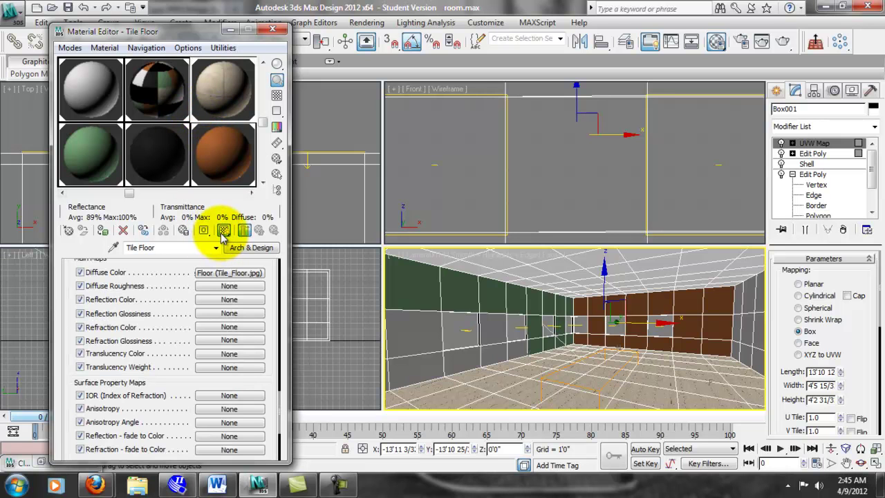
{"action": "scroll", "coordinate": [268, 268], "scroll_direction": "up", "scroll_amount": 6}
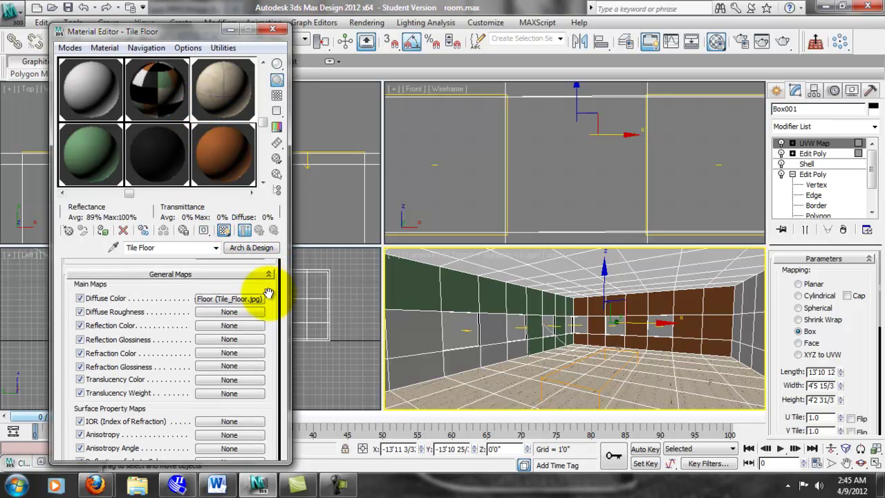
{"action": "left_click", "coordinate": [204, 231]}
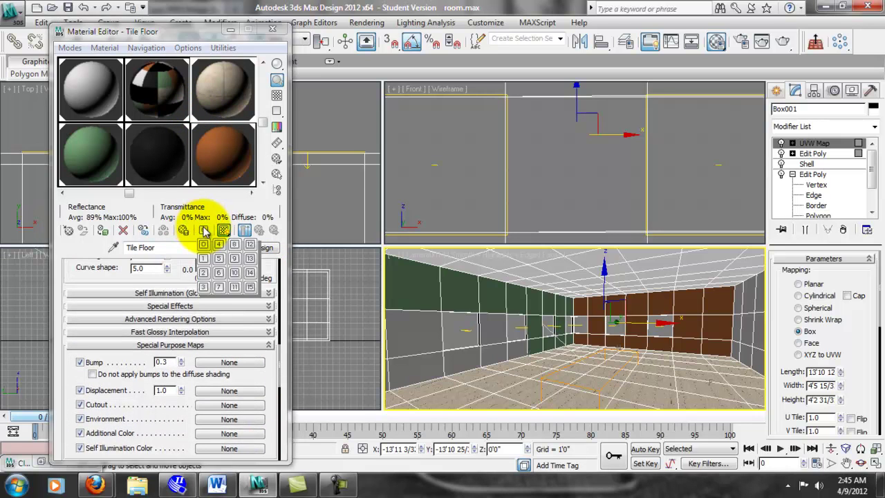
{"action": "left_click", "coordinate": [206, 275]}
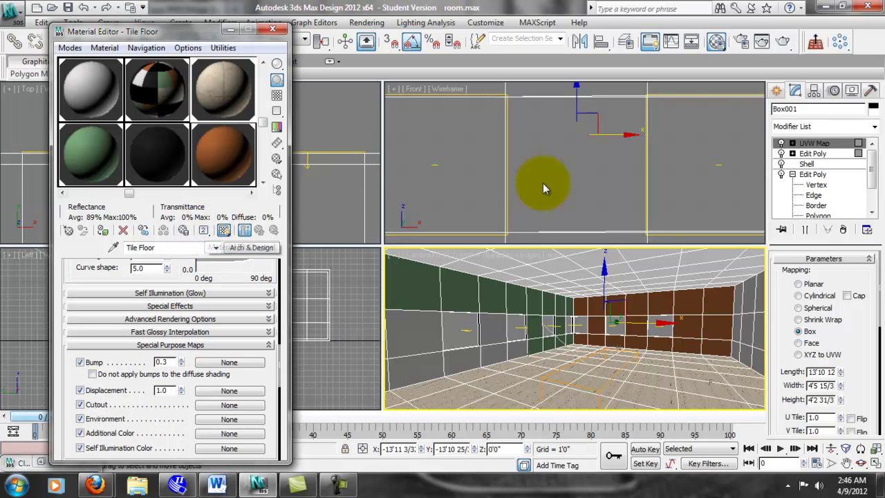
- Delete the UVW Map modifier from the room box and minimize the Material Editor
{"action": "left_click", "coordinate": [793, 145]}
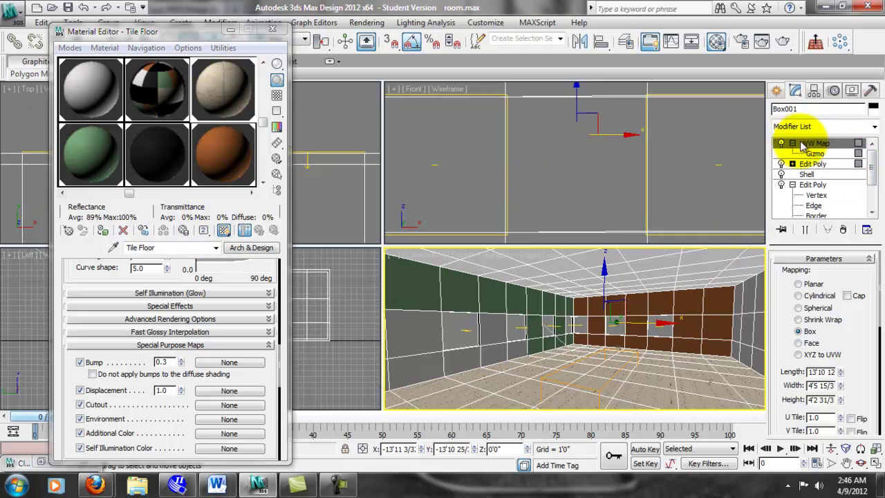
{"action": "left_click", "coordinate": [843, 229]}
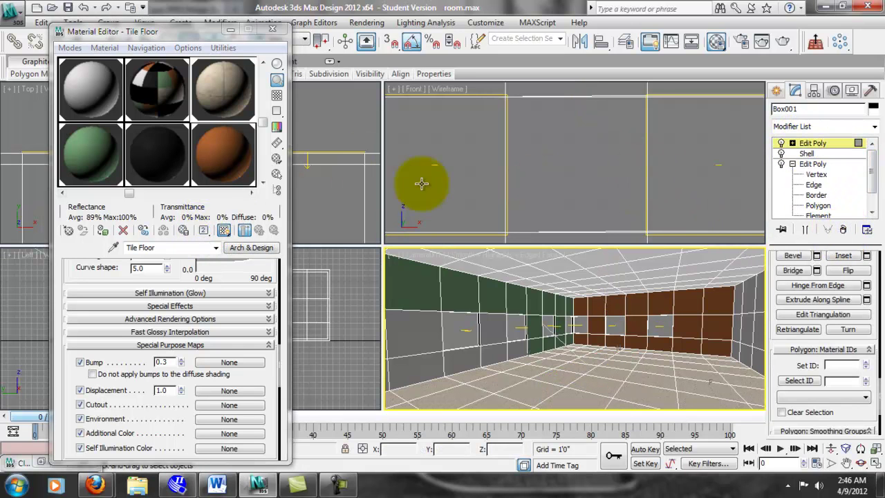
{"action": "left_click", "coordinate": [235, 33]}
- Select all the floor polygons of the room box along its base in the Left view, using the top Edit Poly modifier
{"action": "left_click", "coordinate": [249, 318]}
{"action": "middle_click_drag", "start_coordinate": [274, 362], "coordinate": [277, 354]}
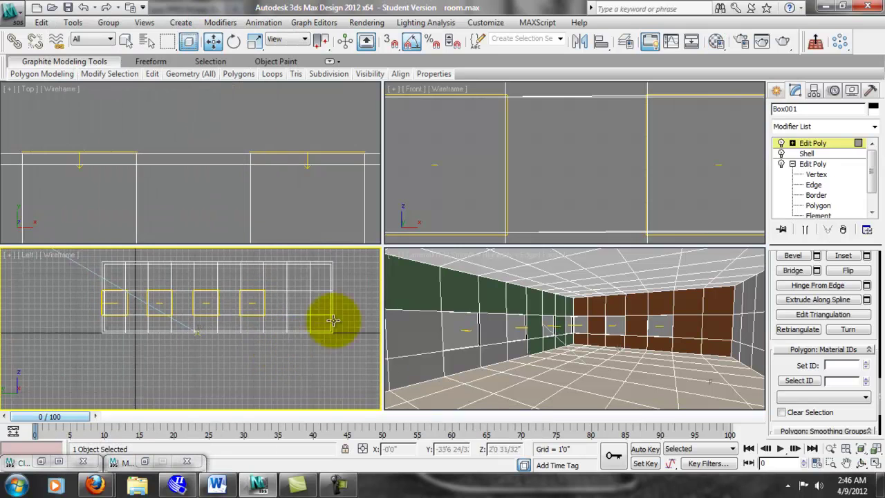
{"action": "left_click", "coordinate": [803, 143]}
{"action": "left_click", "coordinate": [792, 143]}
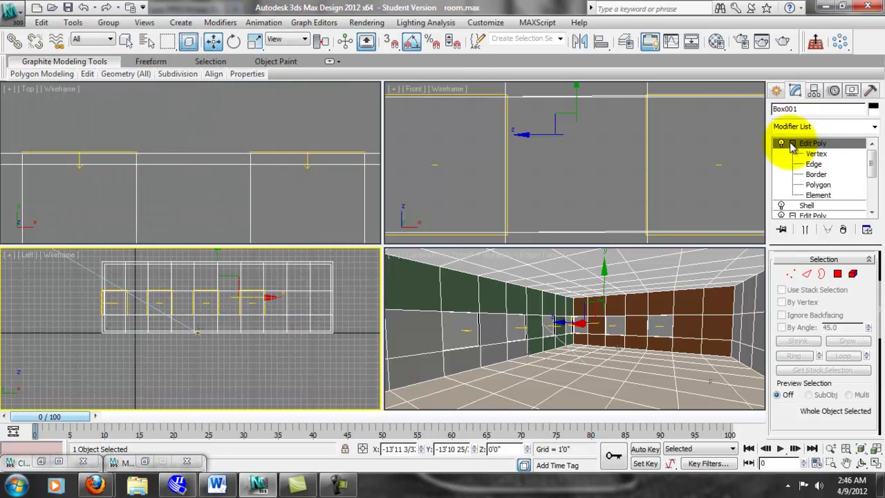
{"action": "left_click", "coordinate": [838, 273]}
{"action": "left_click_drag", "start_coordinate": [74, 330], "coordinate": [110, 358]}
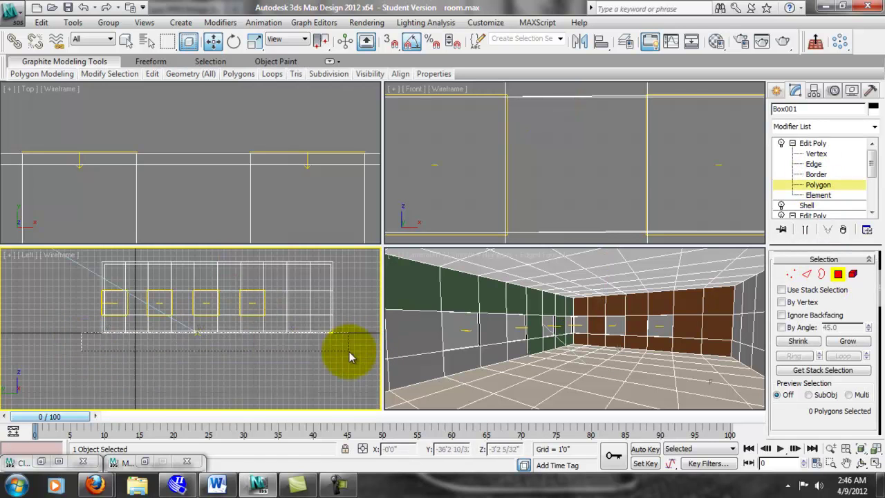
{"action": "left_click_drag", "start_coordinate": [176, 358], "coordinate": [173, 356]}
{"action": "left_click_drag", "start_coordinate": [385, 358], "coordinate": [375, 339]}
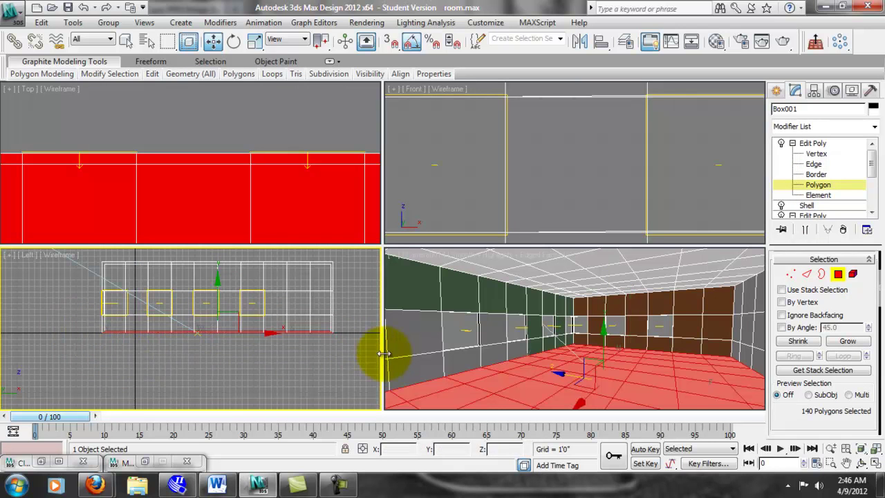
{"action": "left_click", "coordinate": [875, 127]}
{"action": "left_click_drag", "start_coordinate": [876, 138], "coordinate": [878, 232]}
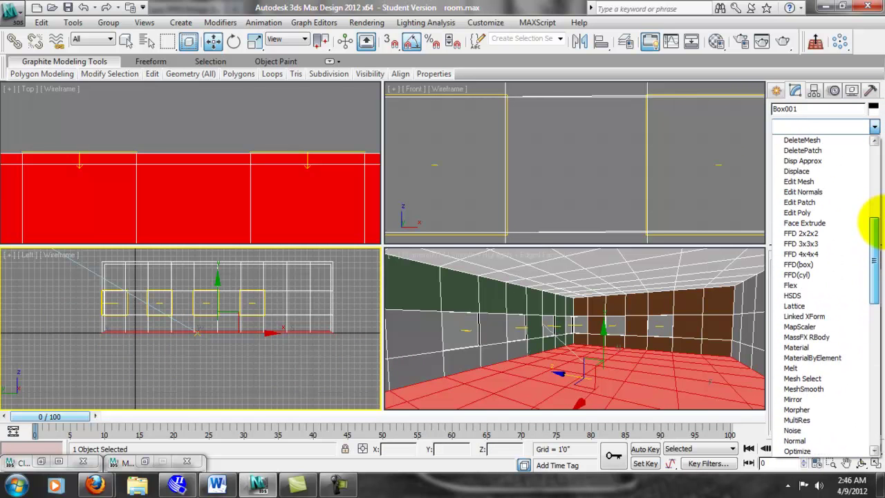
{"action": "left_click", "coordinate": [802, 212]}
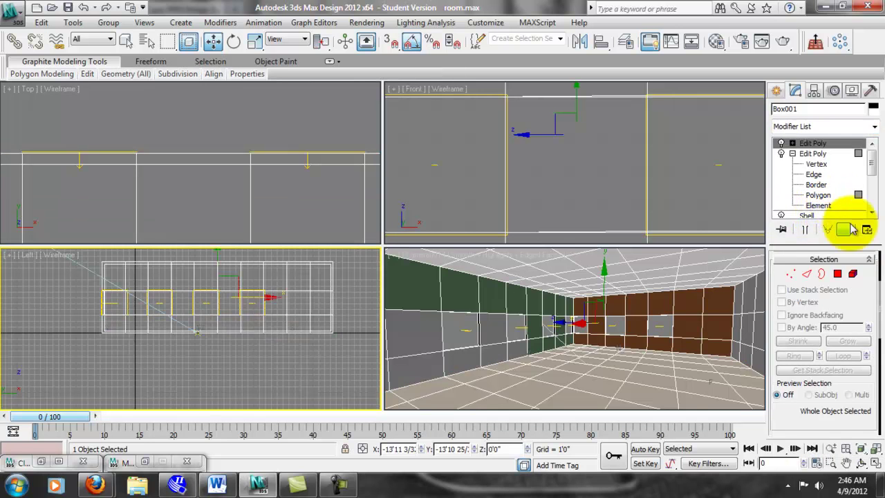
{"action": "left_click", "coordinate": [844, 230]}
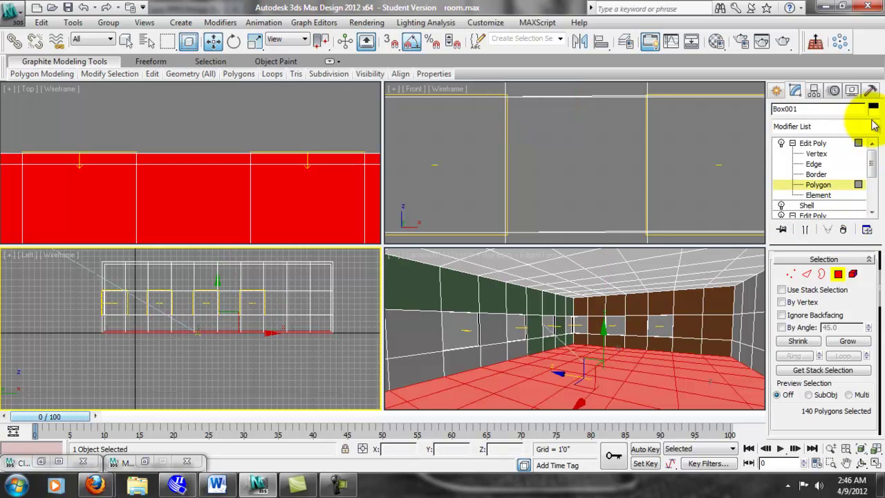
- Add a UVW Map modifier above the Edit Poly so it maps only the selected floor polygons
{"action": "left_click", "coordinate": [873, 122]}
{"action": "scroll", "coordinate": [800, 281], "scroll_direction": "down", "scroll_amount": 20}
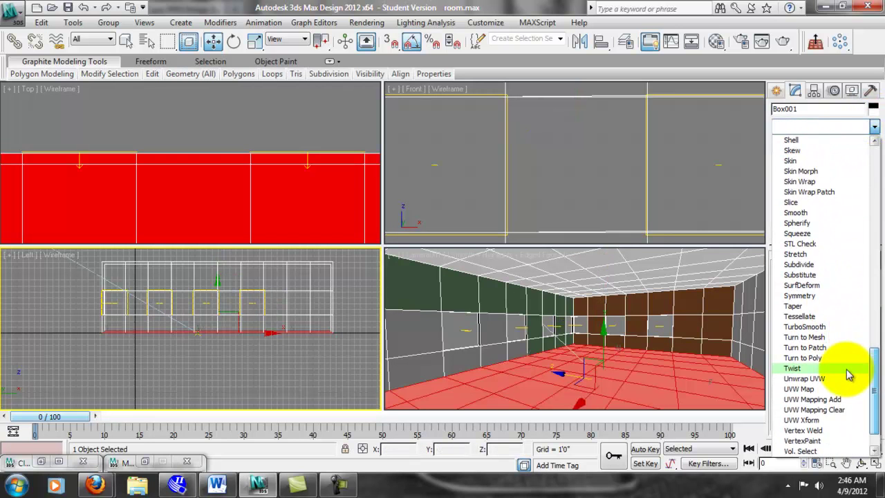
{"action": "left_click", "coordinate": [837, 434]}
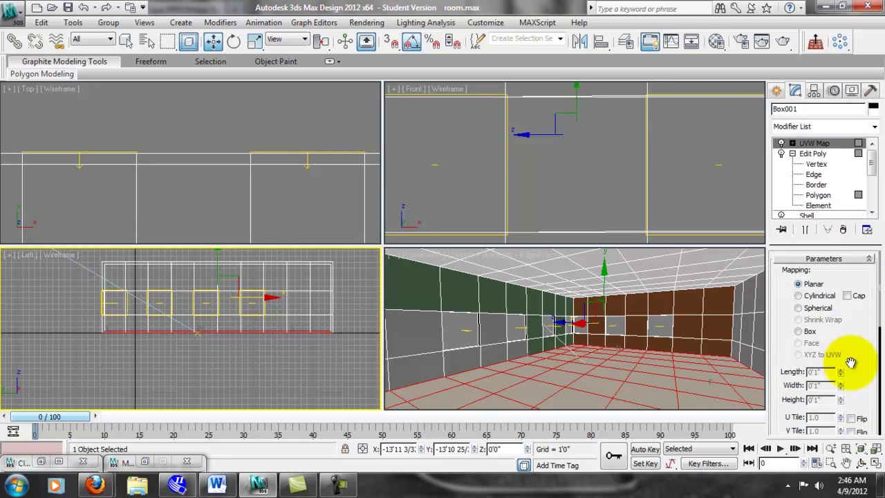
- Reduce the UVW Map planar length to about 16'9" on the room box
{"action": "scroll", "coordinate": [844, 360], "scroll_direction": "down", "scroll_amount": 3}
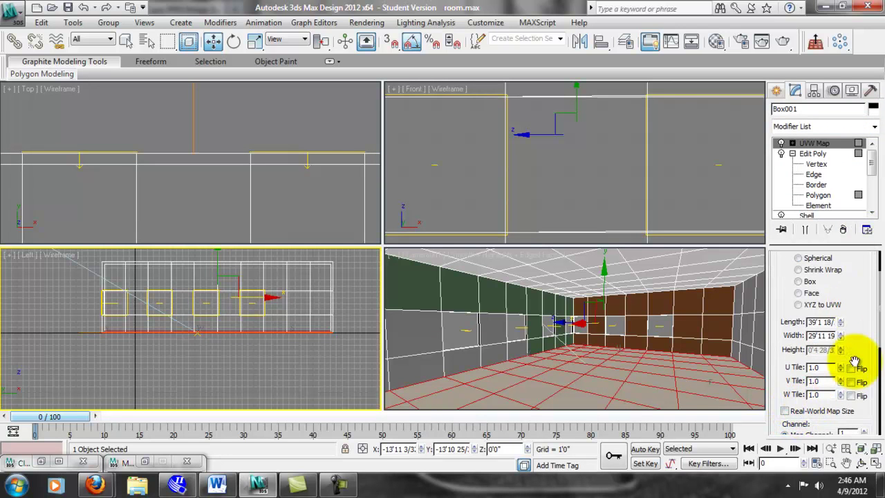
{"action": "left_click_drag", "start_coordinate": [841, 323], "coordinate": [847, 349]}
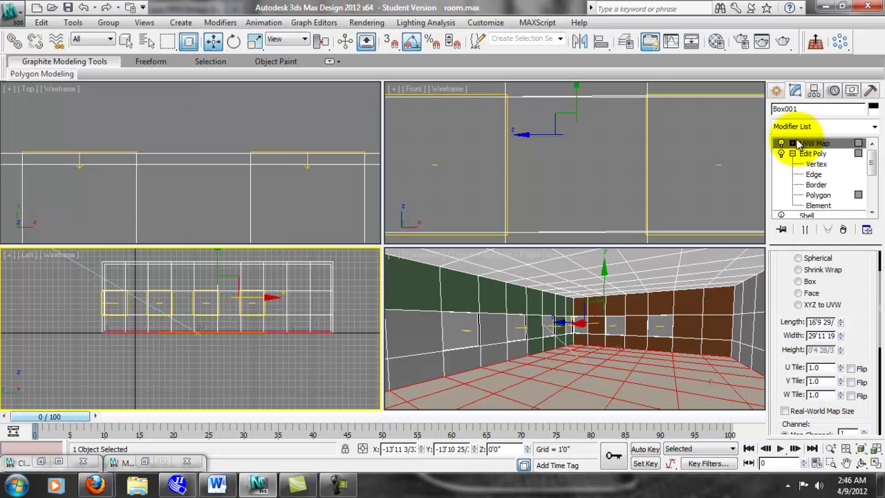
{"action": "middle_click_drag", "start_coordinate": [276, 290], "coordinate": [289, 280]}
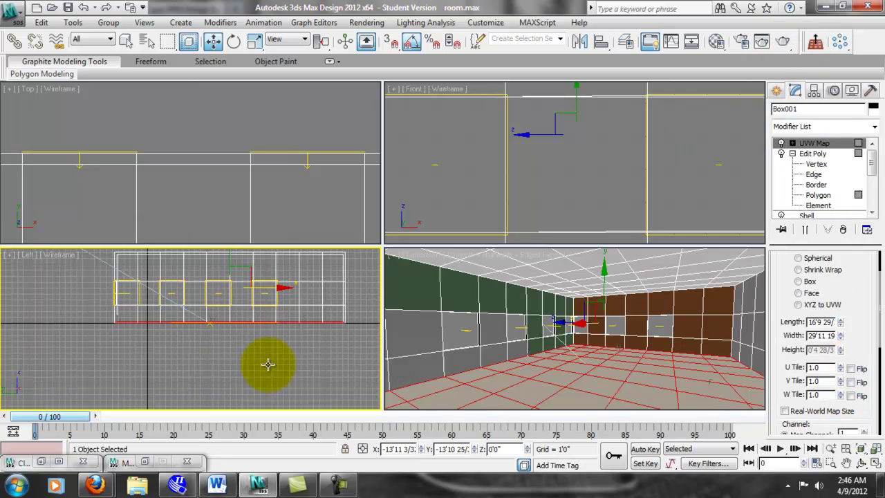
- Check the material ID assigned to the floor polygons and review the Tile Floor material's settings in the Material Editor
{"action": "left_click", "coordinate": [847, 194]}
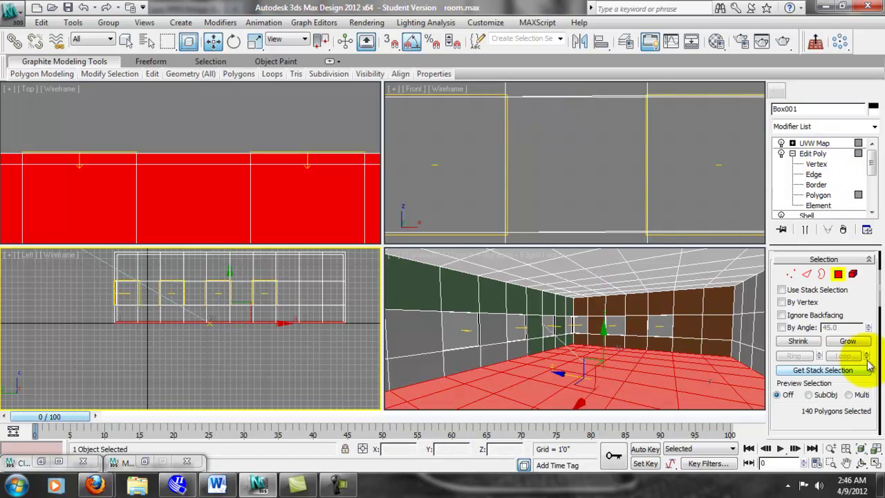
{"action": "scroll", "coordinate": [864, 346], "scroll_direction": "down", "scroll_amount": 5}
{"action": "scroll", "coordinate": [860, 293], "scroll_direction": "down", "scroll_amount": 5}
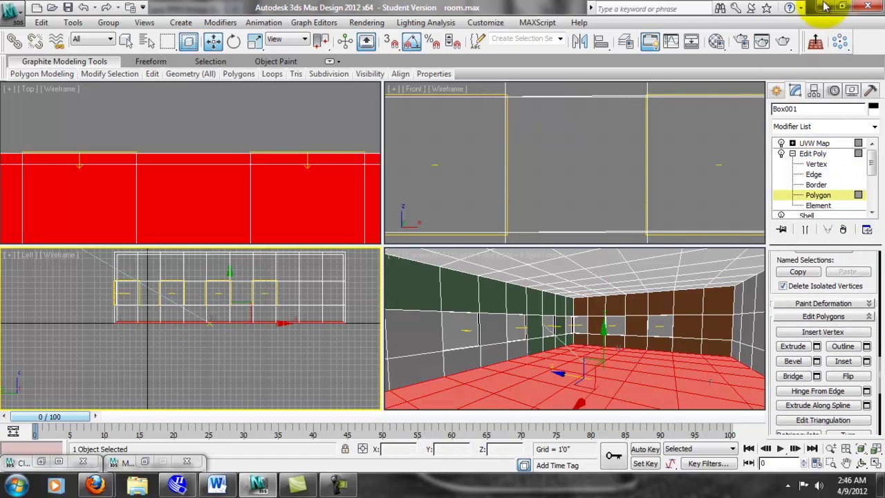
{"action": "left_click_drag", "start_coordinate": [868, 365], "coordinate": [868, 271]}
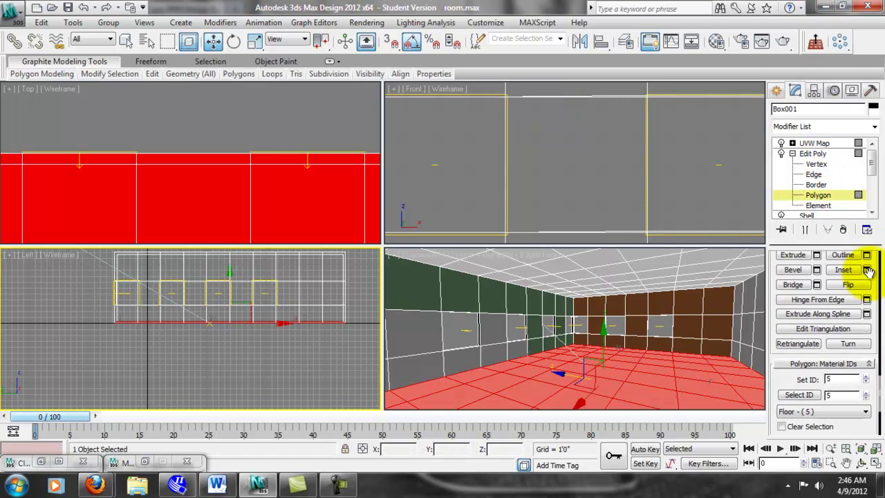
{"action": "left_click", "coordinate": [716, 41]}
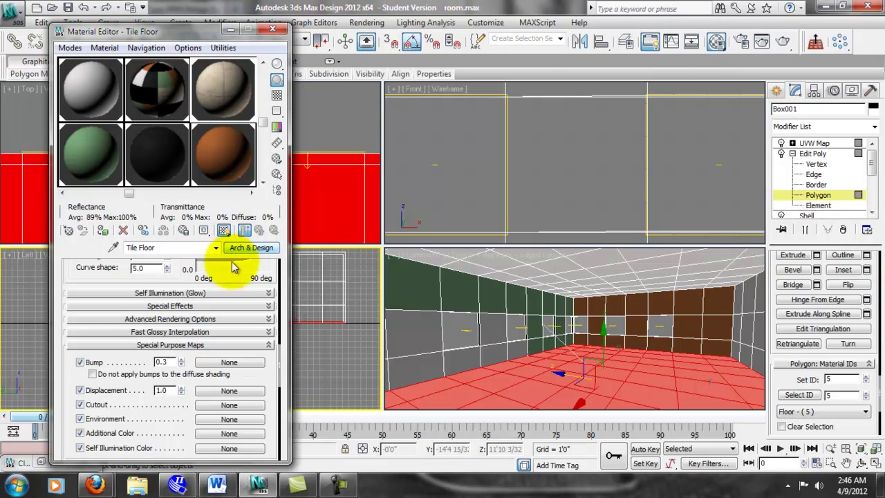
{"action": "scroll", "coordinate": [255, 365], "scroll_direction": "up", "scroll_amount": 4}
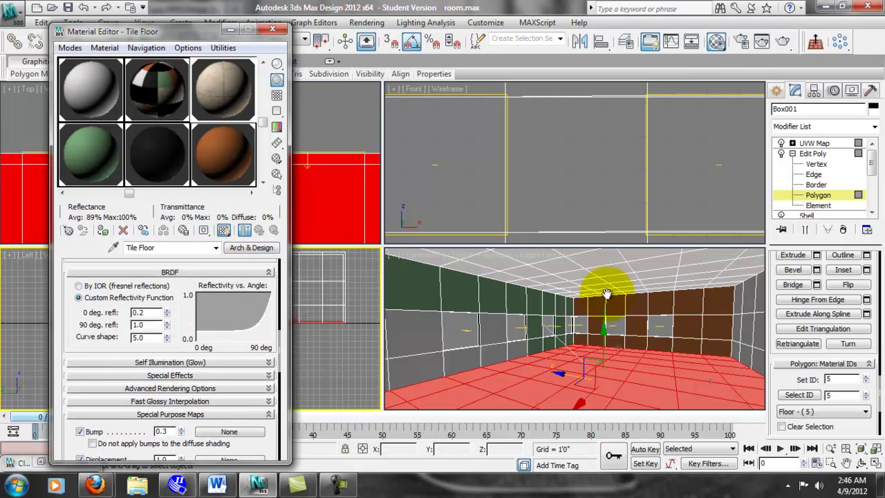
{"action": "scroll", "coordinate": [864, 387], "scroll_direction": "up", "scroll_amount": 5}
{"action": "scroll", "coordinate": [868, 367], "scroll_direction": "up", "scroll_amount": 3}
{"action": "left_click_drag", "start_coordinate": [873, 299], "coordinate": [878, 471]}
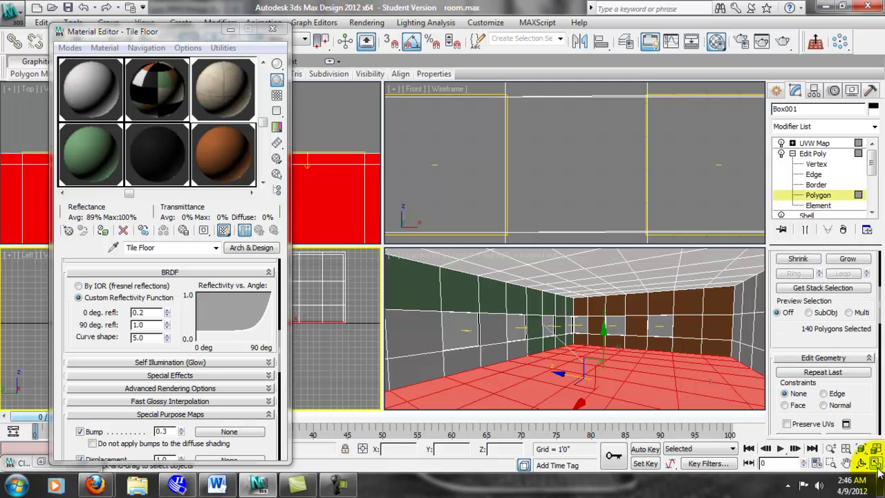
{"action": "scroll", "coordinate": [857, 346], "scroll_direction": "up", "scroll_amount": 3}
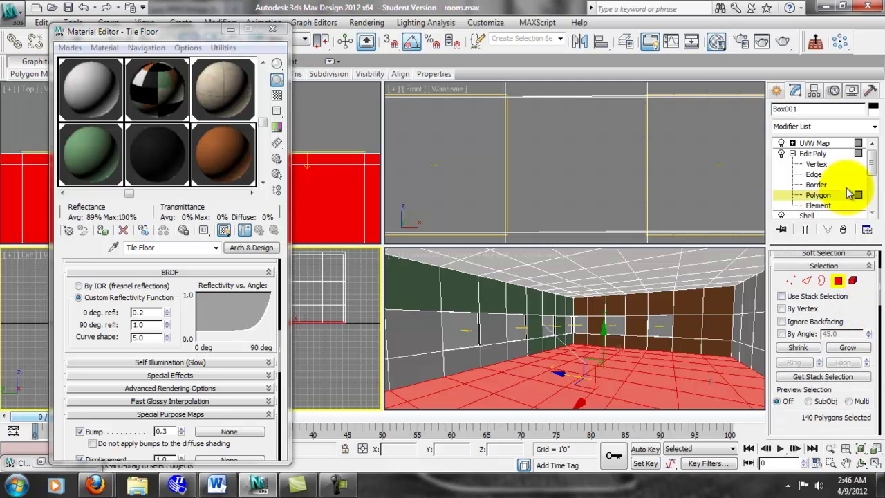
- Set the room box's UVW Map modifier to map channel 2, close the Material Editor and deselect the box
{"action": "left_click", "coordinate": [809, 144]}
{"action": "left_click_drag", "start_coordinate": [862, 356], "coordinate": [791, 203]}
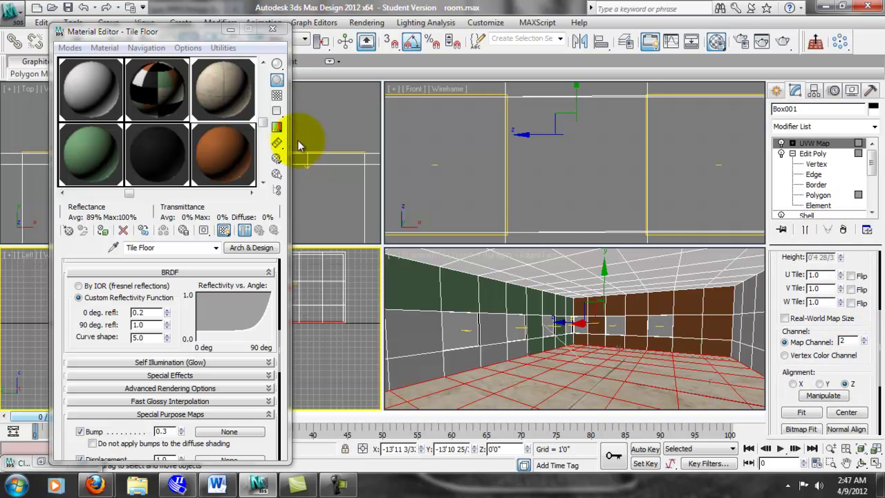
{"action": "left_click", "coordinate": [273, 29]}
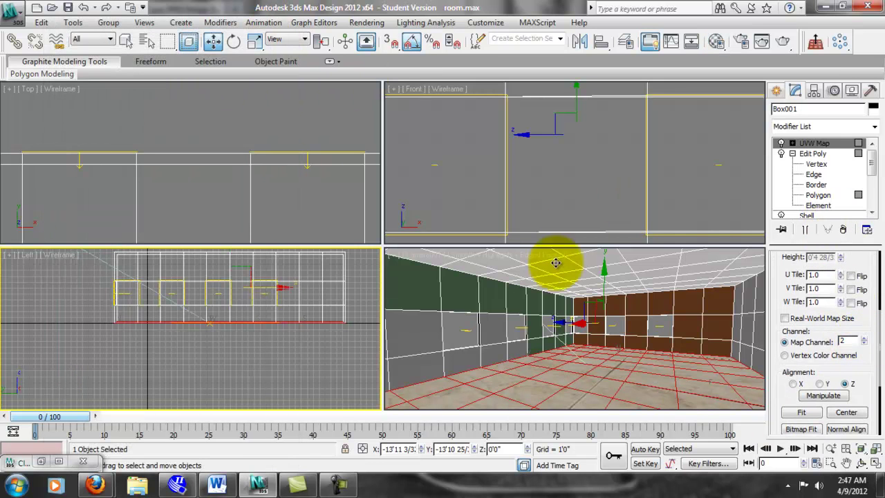
{"action": "left_click", "coordinate": [628, 199]}
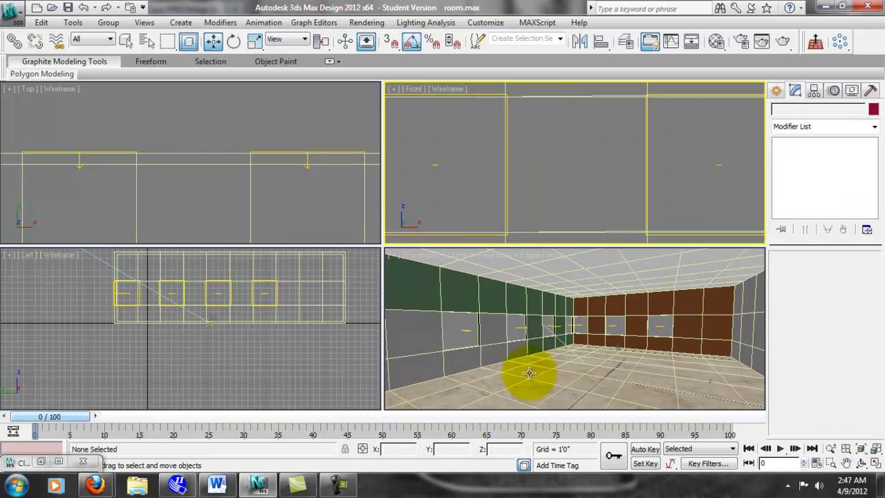
- Reselect the room box, reduce its UVW Map length to about 1'11" and width to about 4'4", leave gizmo editing and deselect
{"action": "left_click", "coordinate": [233, 302]}
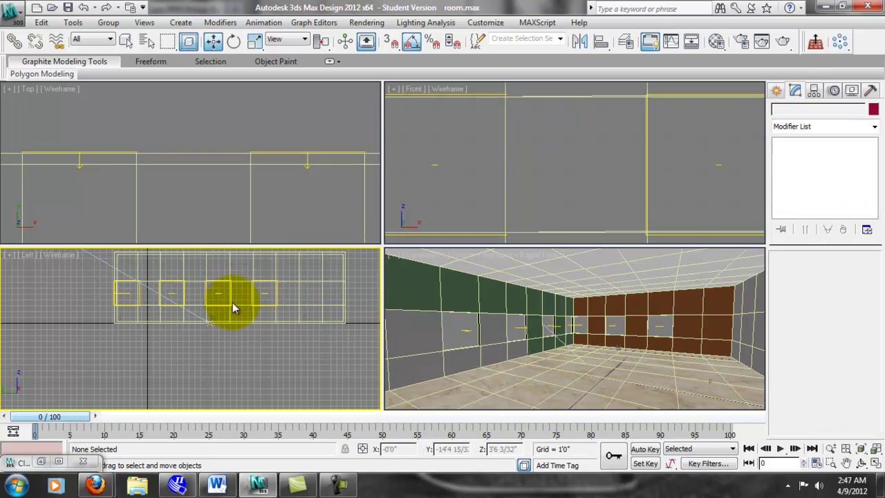
{"action": "left_click", "coordinate": [346, 292]}
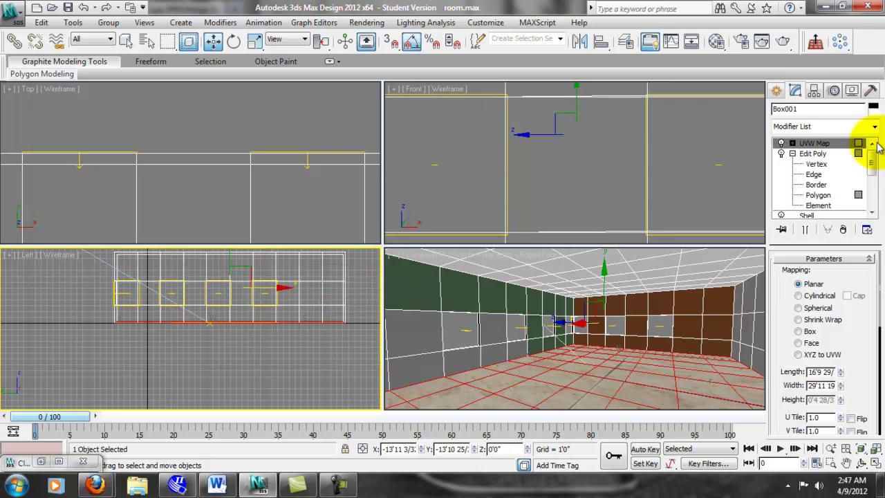
{"action": "left_click", "coordinate": [793, 143]}
{"action": "left_click", "coordinate": [813, 154]}
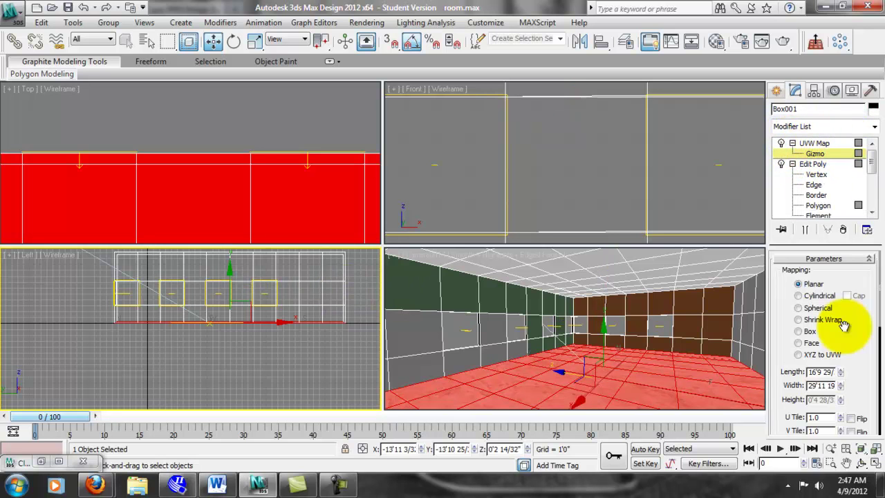
{"action": "scroll", "coordinate": [844, 369], "scroll_direction": "down", "scroll_amount": 1}
{"action": "left_click_drag", "start_coordinate": [842, 394], "coordinate": [855, 436]}
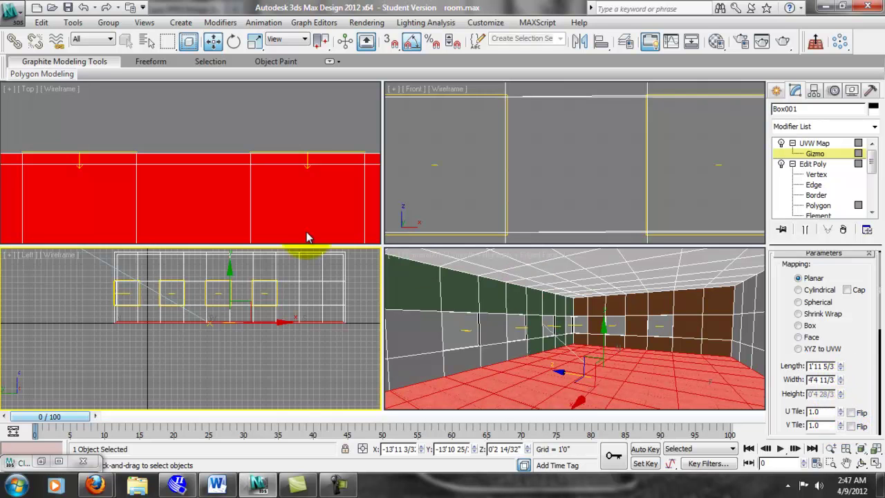
{"action": "right_click", "coordinate": [291, 127]}
{"action": "left_click", "coordinate": [829, 155]}
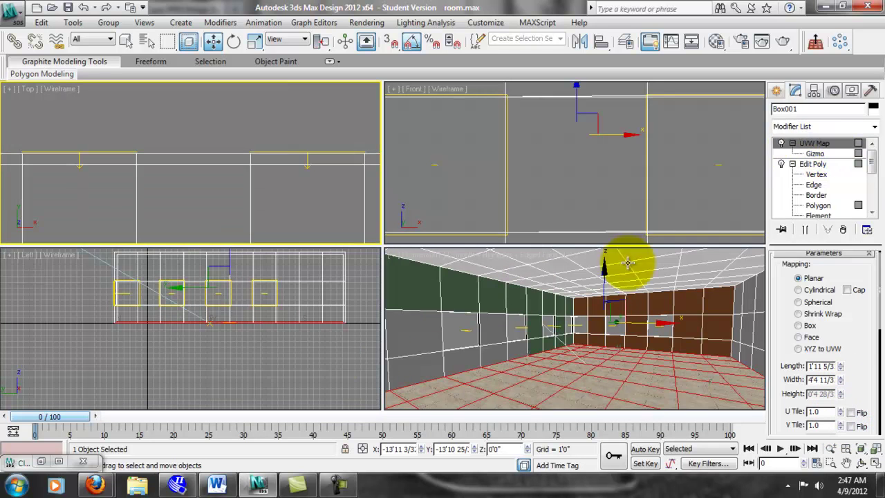
{"action": "left_click", "coordinate": [294, 356]}
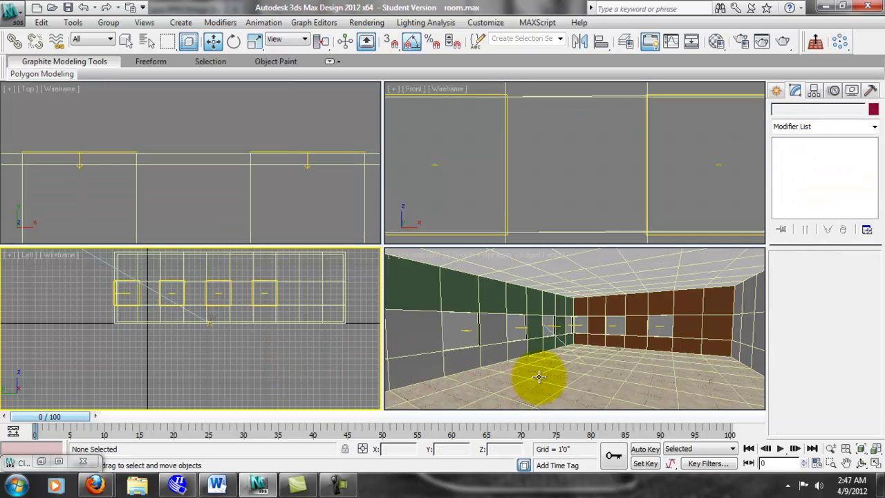
- Switch the camera viewport to Perspective and orbit it to look down on the tiled floor
{"action": "left_click", "coordinate": [441, 256]}
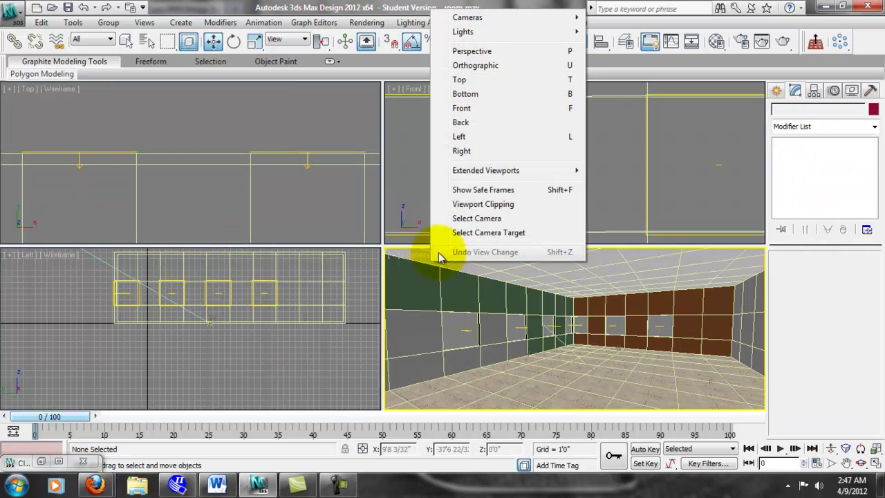
{"action": "left_click", "coordinate": [475, 51]}
{"action": "middle_click_drag", "start_coordinate": [549, 362], "coordinate": [657, 340], "text": "alt"}
- Set both the length and width of the room box's UVW Map to 2'0", then deselect the box
{"action": "left_click", "coordinate": [665, 326]}
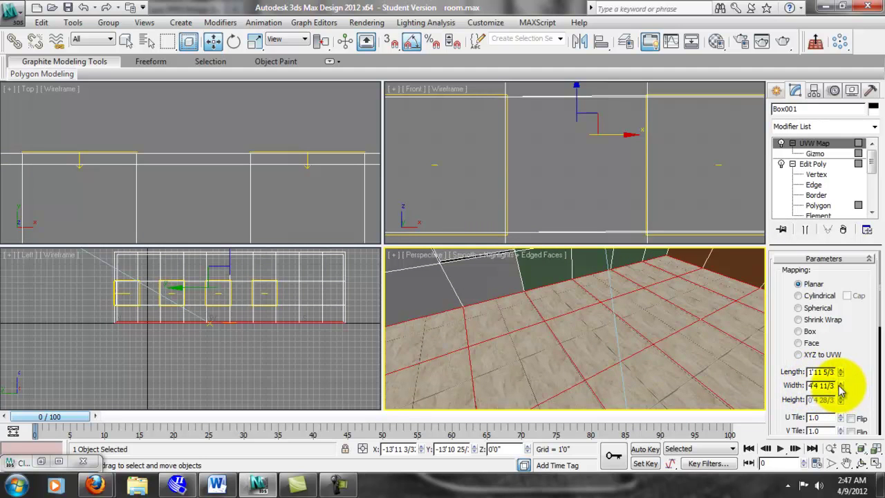
{"action": "left_click_drag", "start_coordinate": [840, 388], "coordinate": [840, 423]}
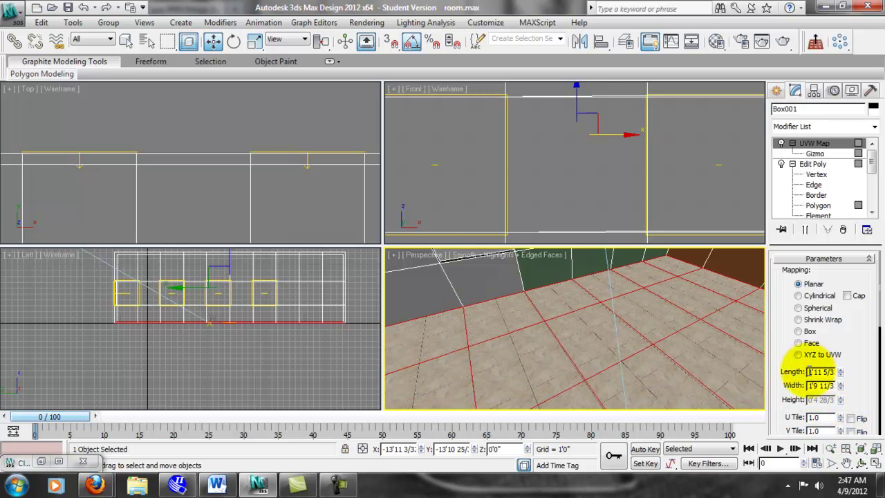
{"action": "left_click_drag", "start_coordinate": [811, 372], "coordinate": [857, 371]}
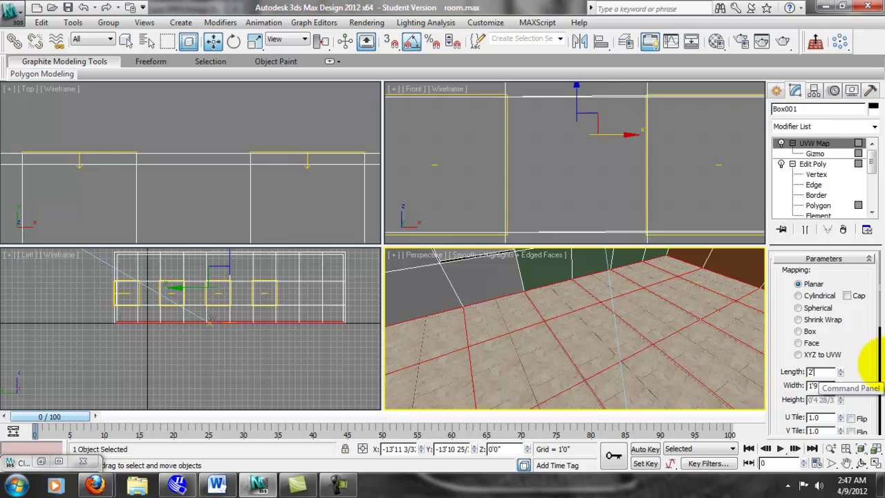
{"action": "key", "text": "Tab"}
{"action": "left_click_drag", "start_coordinate": [813, 385], "coordinate": [880, 392]}
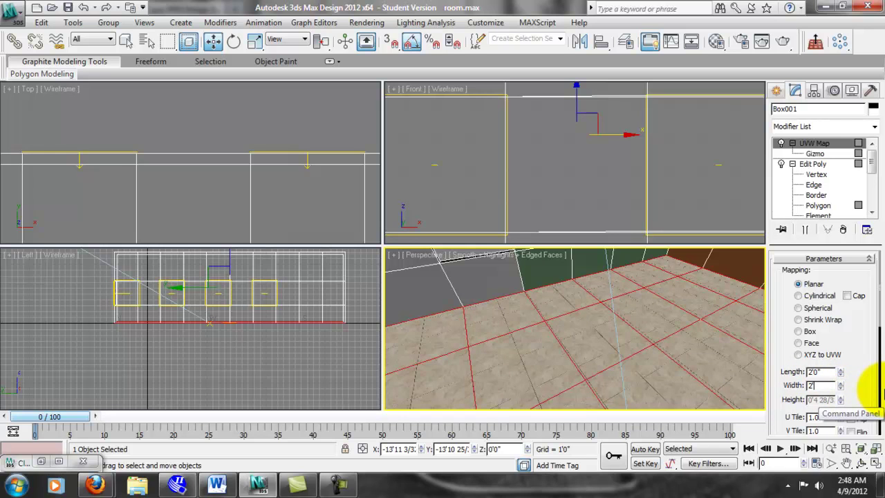
{"action": "type", "text": "2'"}
{"action": "key", "text": "Return"}
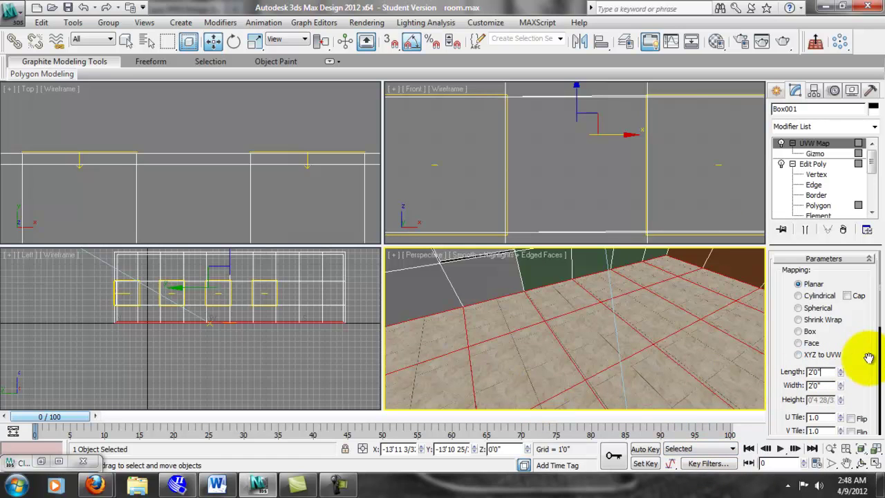
{"action": "left_click", "coordinate": [651, 157]}
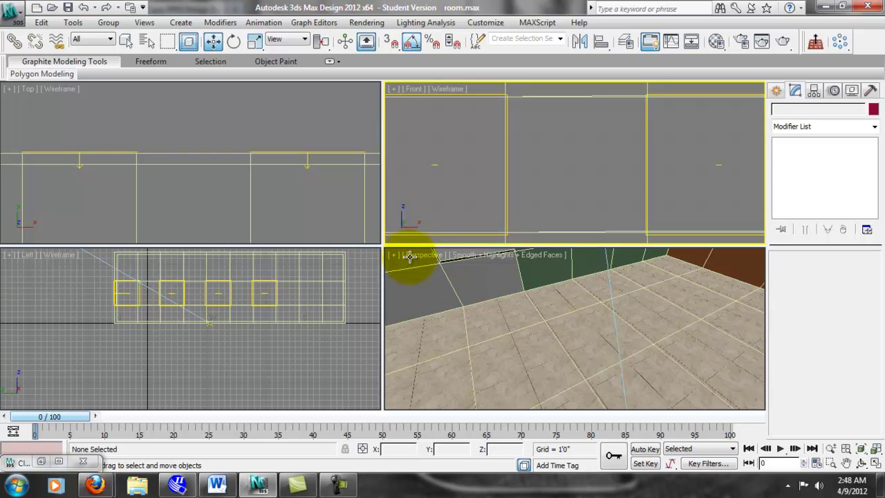
- Draw a closed five-point Line in the Top view along the room's upper and side walls, with its lower side angled into a V
{"action": "scroll", "coordinate": [368, 198], "scroll_direction": "down", "scroll_amount": 5}
{"action": "middle_click_drag", "start_coordinate": [336, 198], "coordinate": [271, 135]}
{"action": "scroll", "coordinate": [238, 162], "scroll_direction": "up", "scroll_amount": 5}
{"action": "middle_click_drag", "start_coordinate": [229, 110], "coordinate": [219, 182]}
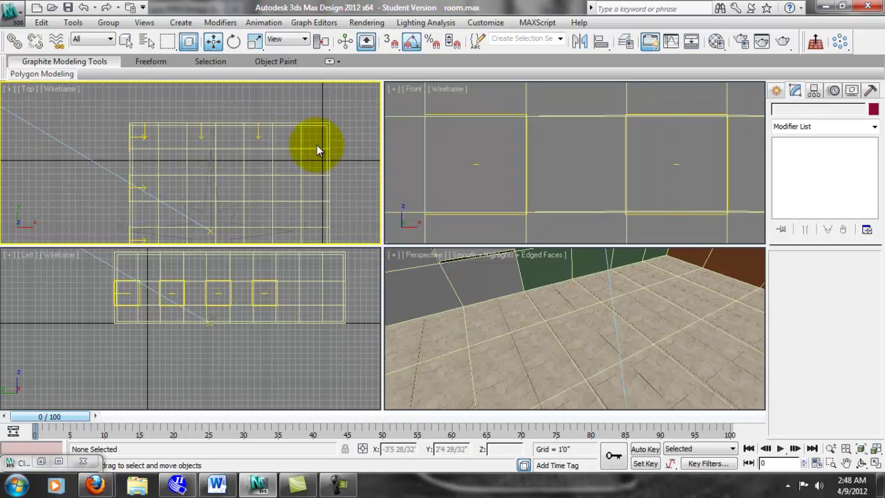
{"action": "left_click", "coordinate": [779, 90]}
{"action": "left_click", "coordinate": [781, 112]}
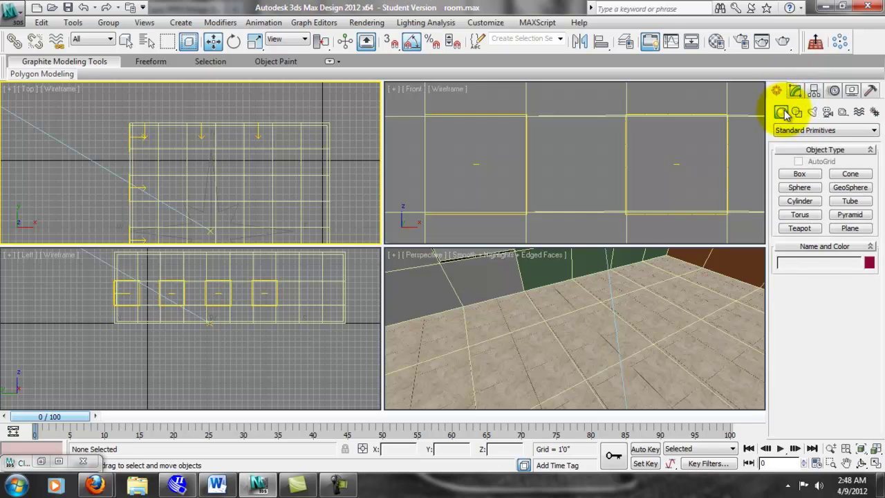
{"action": "left_click", "coordinate": [796, 112]}
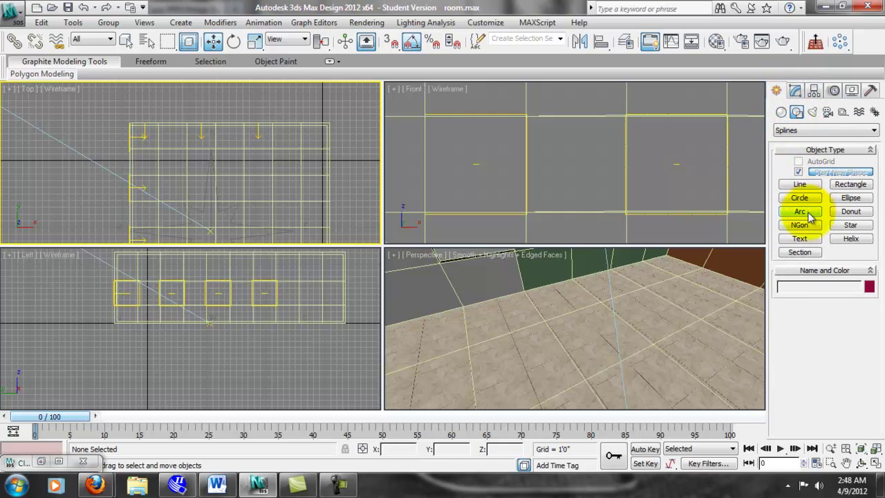
{"action": "left_click", "coordinate": [800, 184]}
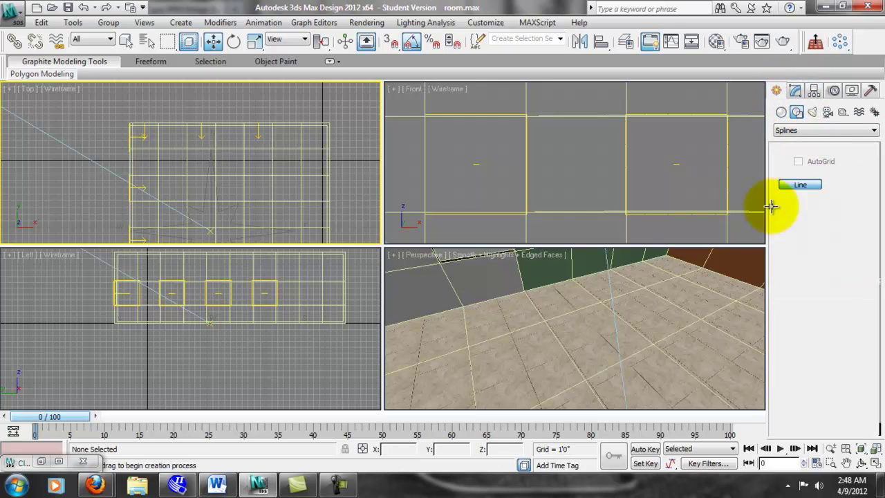
{"action": "left_click", "coordinate": [133, 206]}
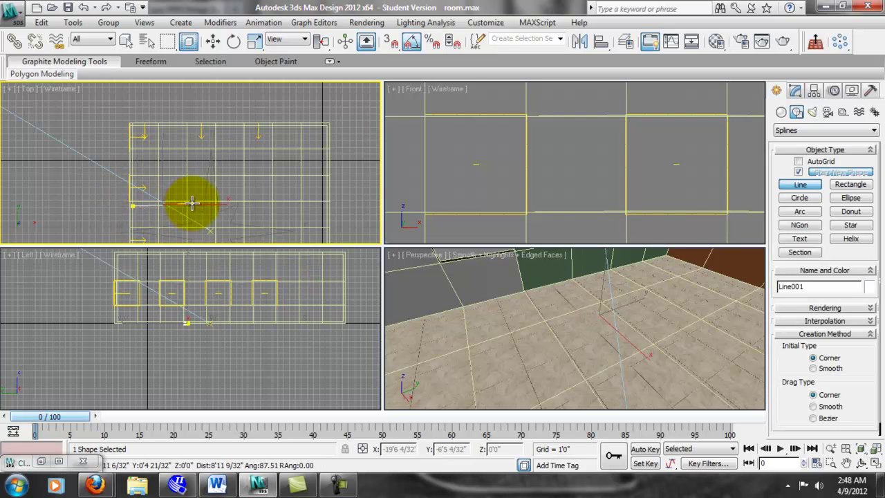
{"action": "left_click", "coordinate": [201, 242]}
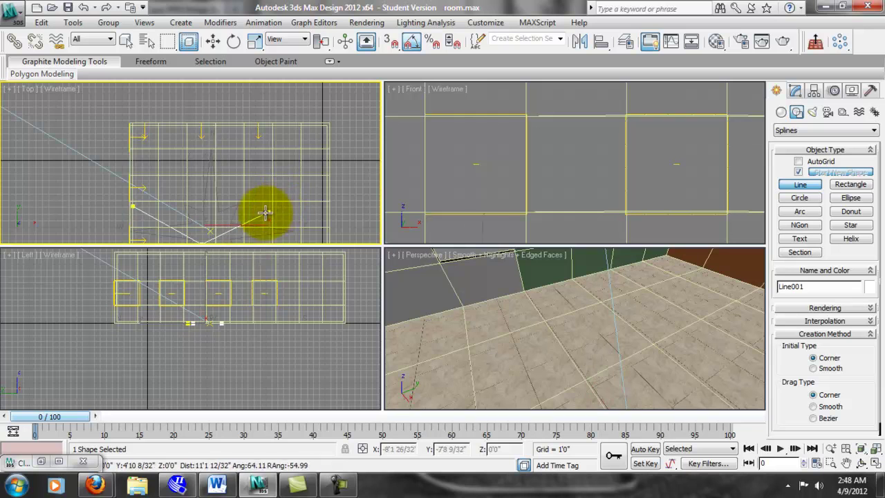
{"action": "left_click", "coordinate": [327, 199]}
{"action": "left_click", "coordinate": [328, 125]}
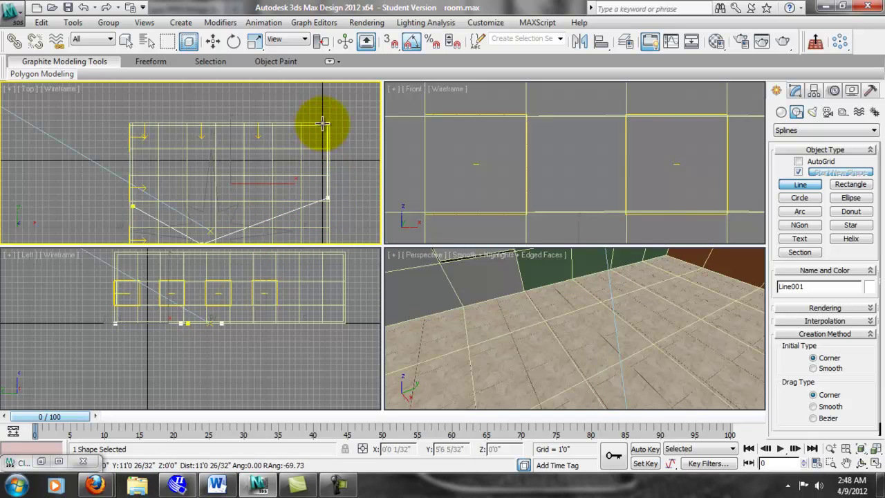
{"action": "left_click", "coordinate": [133, 128]}
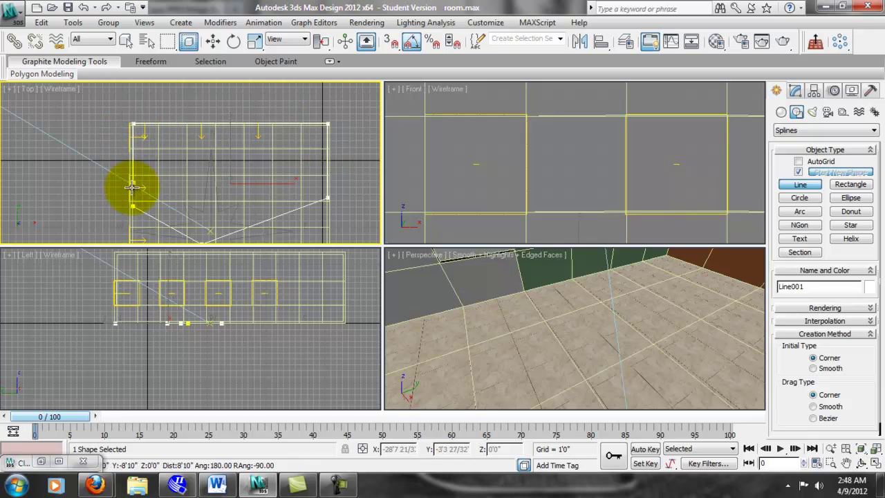
{"action": "left_click", "coordinate": [134, 204]}
{"action": "left_click", "coordinate": [422, 281]}
{"action": "middle_click_drag", "start_coordinate": [127, 168], "coordinate": [154, 178]}
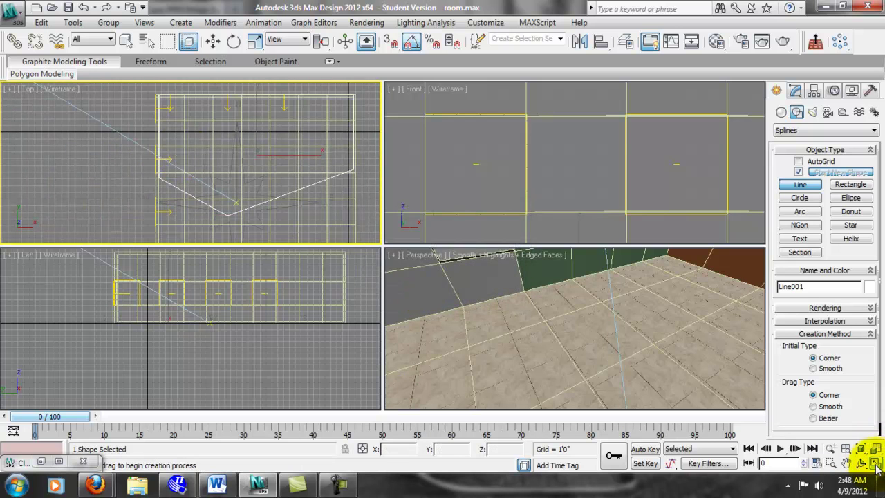
- Enlarge the Top view, enter vertex editing for the line and move its upper-left vertex onto the room's wall corner
{"action": "left_click", "coordinate": [875, 464]}
{"action": "middle_click_drag", "start_coordinate": [345, 252], "coordinate": [267, 253]}
{"action": "left_click", "coordinate": [796, 91]}
{"action": "left_click", "coordinate": [809, 303]}
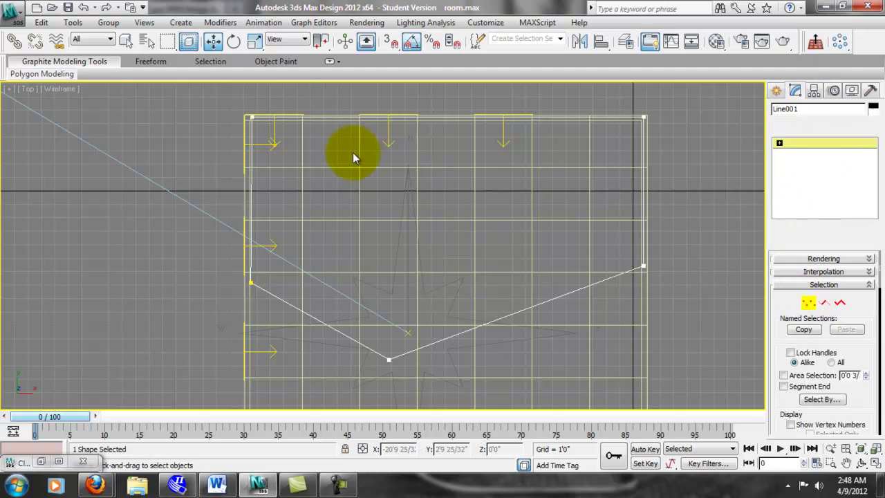
{"action": "scroll", "coordinate": [251, 121], "scroll_direction": "up", "scroll_amount": 5}
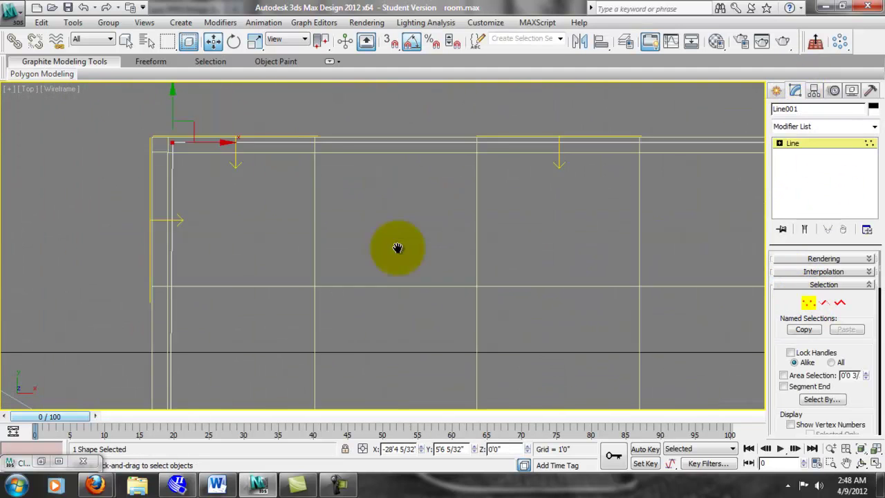
{"action": "mouse_move", "coordinate": [227, 145]}
{"action": "left_mouse_down"}
{"action": "mouse_move", "coordinate": [212, 145]}
{"action": "mouse_move", "coordinate": [216, 151]}
{"action": "left_mouse_up"}
- Move the outline's lower-left vertex sideways onto the room's left wall line
{"action": "scroll", "coordinate": [257, 255], "scroll_direction": "down", "scroll_amount": 3}
{"action": "middle_click_drag", "start_coordinate": [268, 290], "coordinate": [269, 246]}
{"action": "scroll", "coordinate": [355, 325], "scroll_direction": "up", "scroll_amount": 2}
{"action": "middle_click_drag", "start_coordinate": [322, 309], "coordinate": [321, 263]}
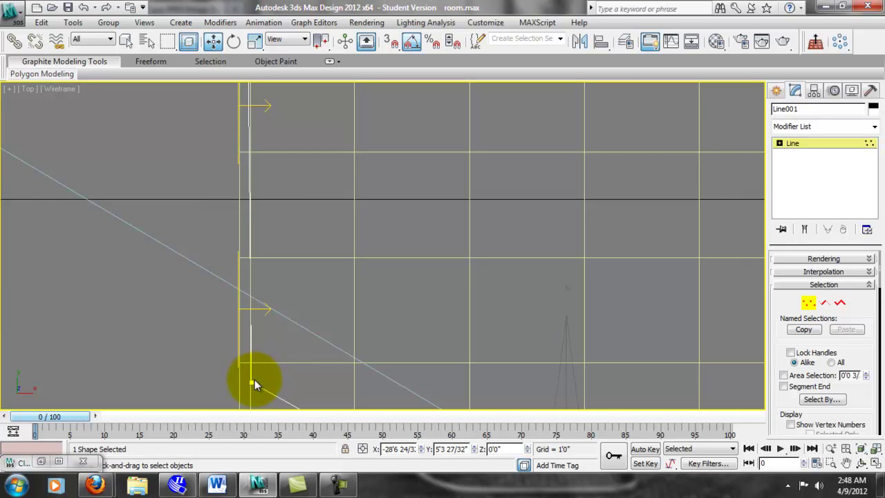
{"action": "middle_click_drag", "start_coordinate": [297, 351], "coordinate": [313, 321]}
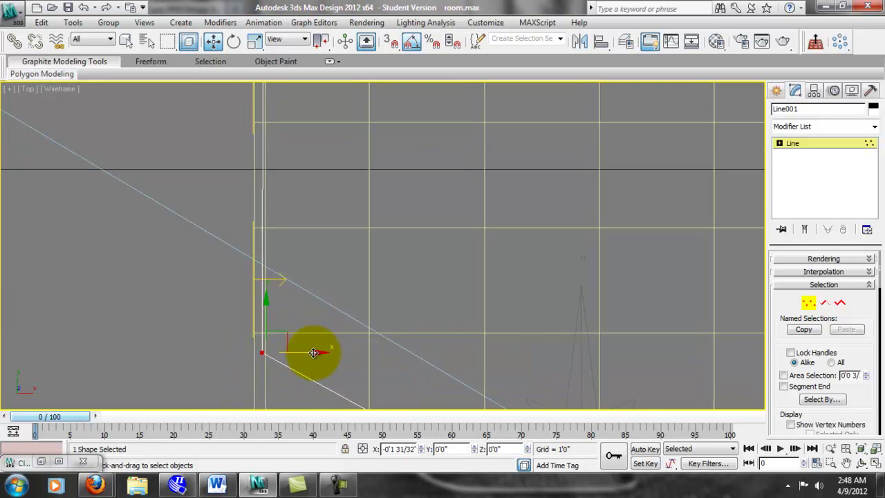
{"action": "scroll", "coordinate": [408, 268], "scroll_direction": "down", "scroll_amount": 1}
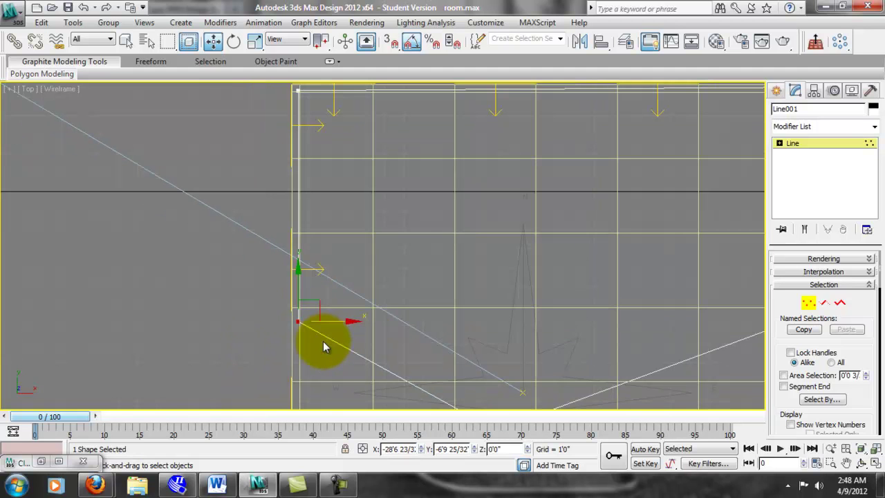
- Align the outline's upper-right vertex with the room's upper wall line at that corner
{"action": "middle_click_drag", "start_coordinate": [576, 398], "coordinate": [447, 308]}
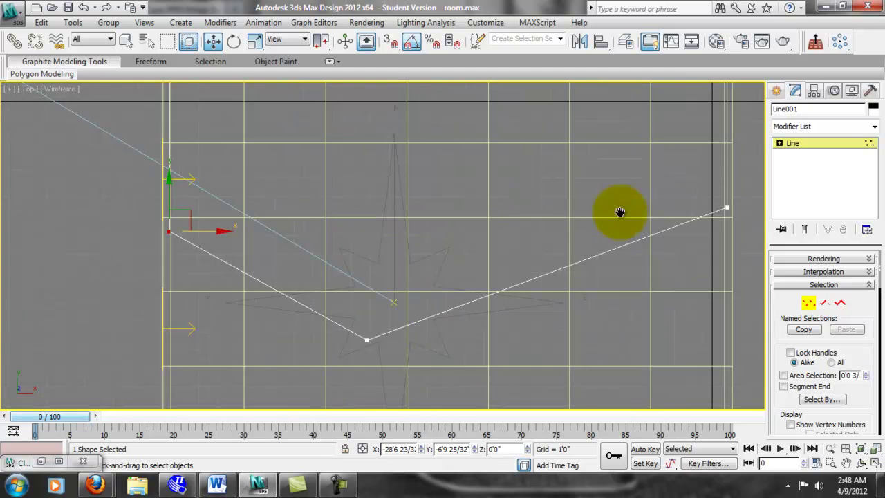
{"action": "middle_click_drag", "start_coordinate": [568, 241], "coordinate": [492, 290]}
{"action": "middle_click_drag", "start_coordinate": [686, 278], "coordinate": [645, 353]}
{"action": "middle_click_drag", "start_coordinate": [569, 91], "coordinate": [558, 142]}
{"action": "scroll", "coordinate": [594, 148], "scroll_direction": "up", "scroll_amount": 2}
{"action": "middle_click_drag", "start_coordinate": [631, 159], "coordinate": [374, 234]}
{"action": "left_click", "coordinate": [550, 178]}
{"action": "left_click_drag", "start_coordinate": [553, 153], "coordinate": [552, 162]}
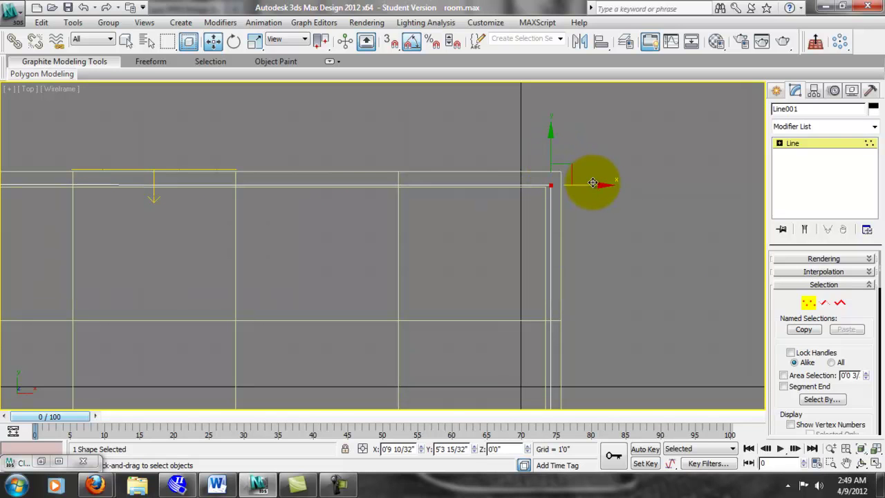
{"action": "middle_click_drag", "start_coordinate": [593, 273], "coordinate": [560, 211]}
{"action": "scroll", "coordinate": [548, 214], "scroll_direction": "down", "scroll_amount": 2}
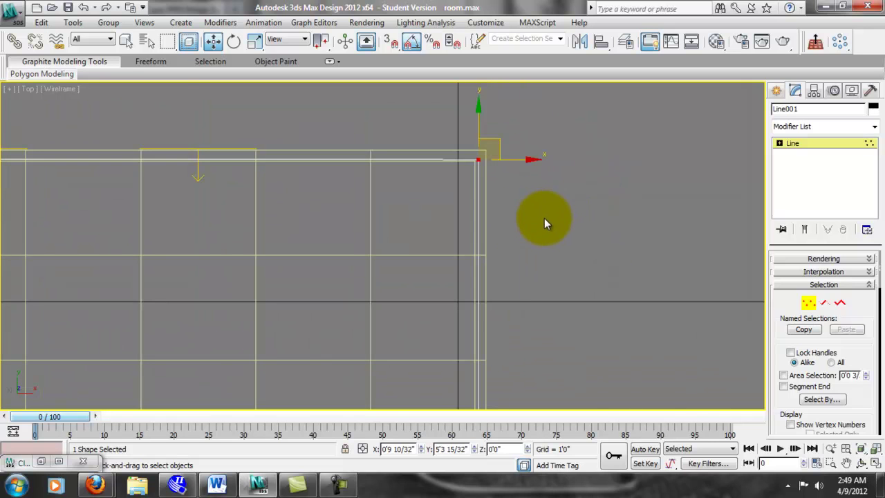
- Switch to segment editing and shift the outline's right side segment sideways into the room's right wall
{"action": "key", "text": "2"}
{"action": "middle_click_drag", "start_coordinate": [496, 288], "coordinate": [487, 257]}
{"action": "middle_click_drag", "start_coordinate": [487, 289], "coordinate": [489, 281]}
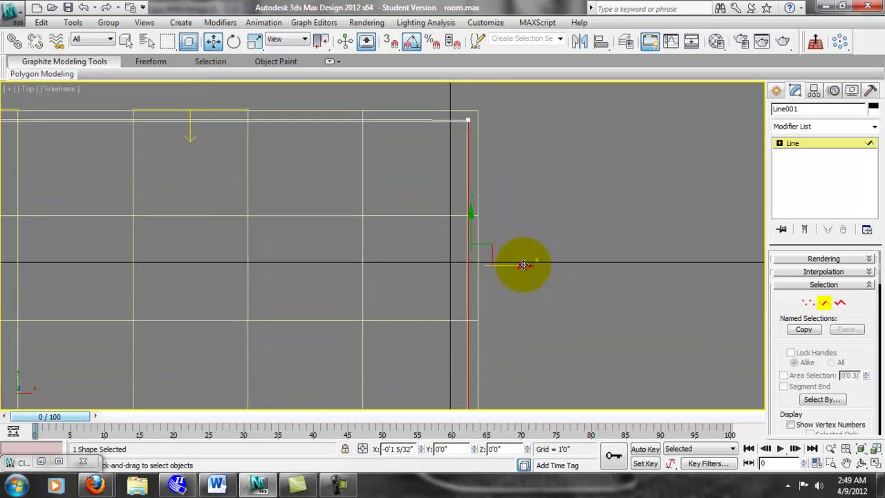
{"action": "middle_click_drag", "start_coordinate": [370, 211], "coordinate": [452, 219]}
- Convert the V's middle vertex to Bezier, then adjust its handles and position to form an S-shaped curve
{"action": "scroll", "coordinate": [452, 219], "scroll_direction": "down", "scroll_amount": 4}
{"action": "middle_click_drag", "start_coordinate": [338, 329], "coordinate": [334, 252]}
{"action": "key", "text": "1"}
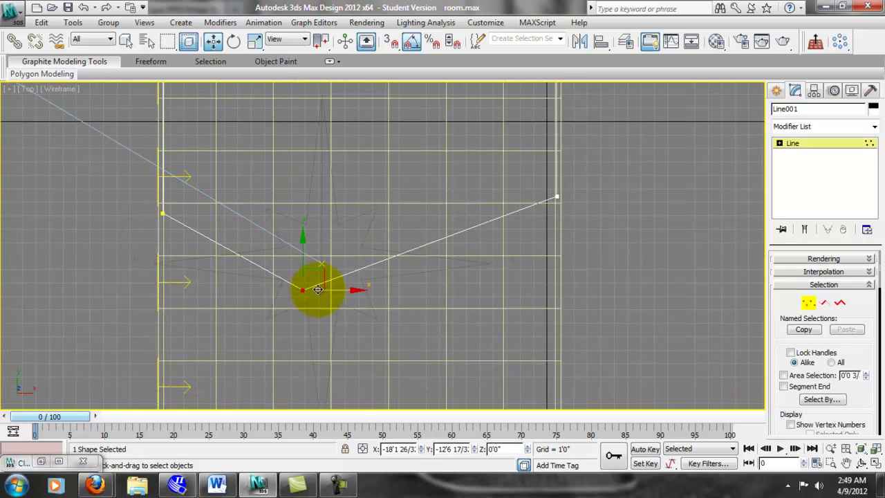
{"action": "right_click", "coordinate": [302, 296]}
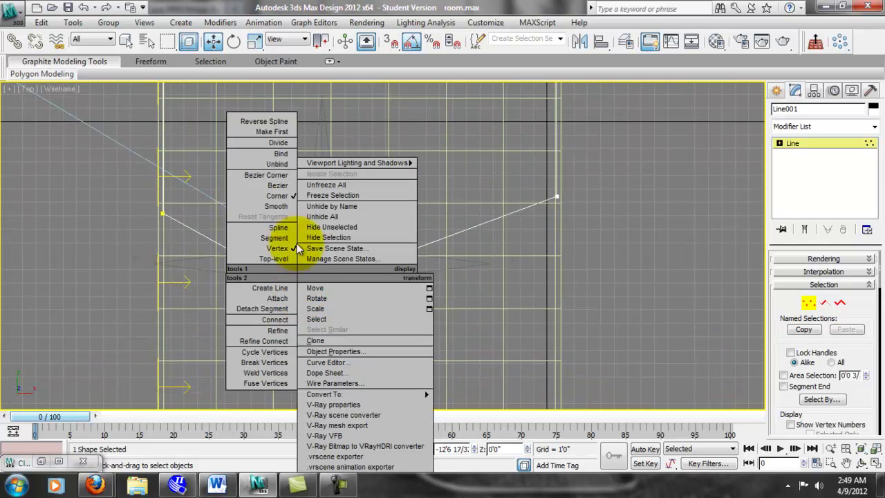
{"action": "left_click", "coordinate": [277, 185]}
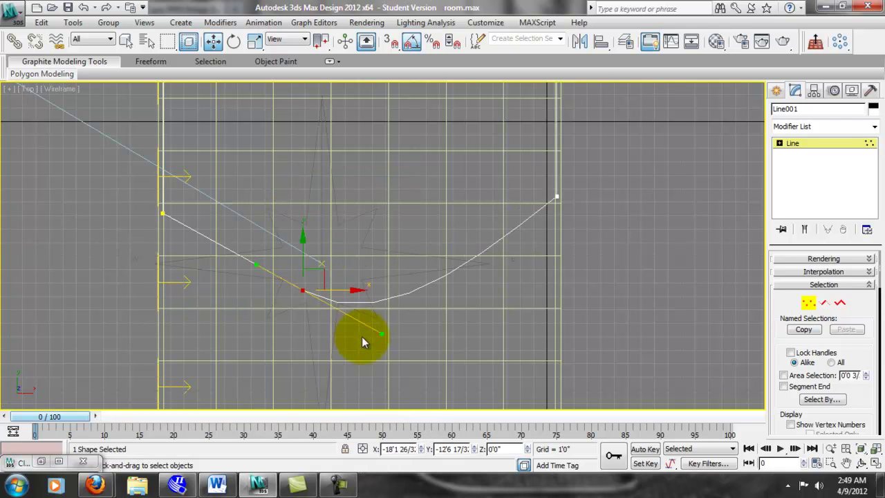
{"action": "left_click_drag", "start_coordinate": [387, 323], "coordinate": [343, 238]}
{"action": "left_click_drag", "start_coordinate": [345, 303], "coordinate": [441, 185]}
{"action": "left_click_drag", "start_coordinate": [343, 237], "coordinate": [335, 289]}
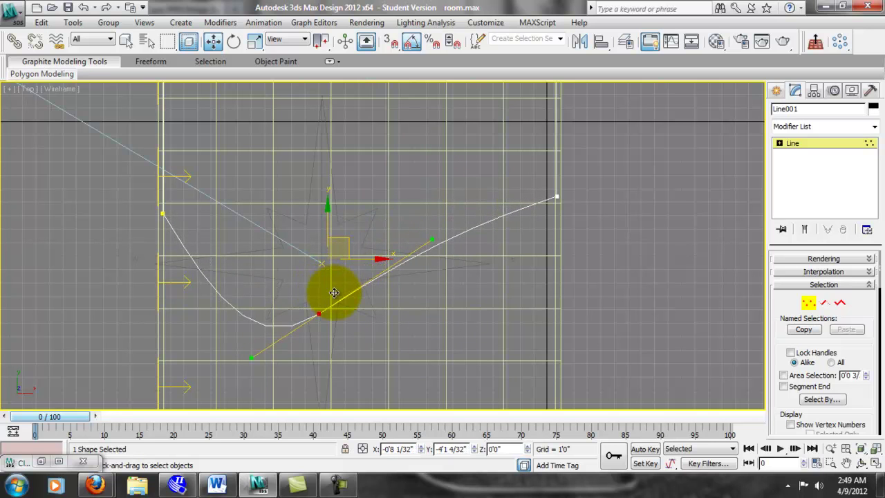
- Set the line's interpolation steps to 29 and fine-tune the position of the curve's middle vertex
{"action": "left_click", "coordinate": [854, 273]}
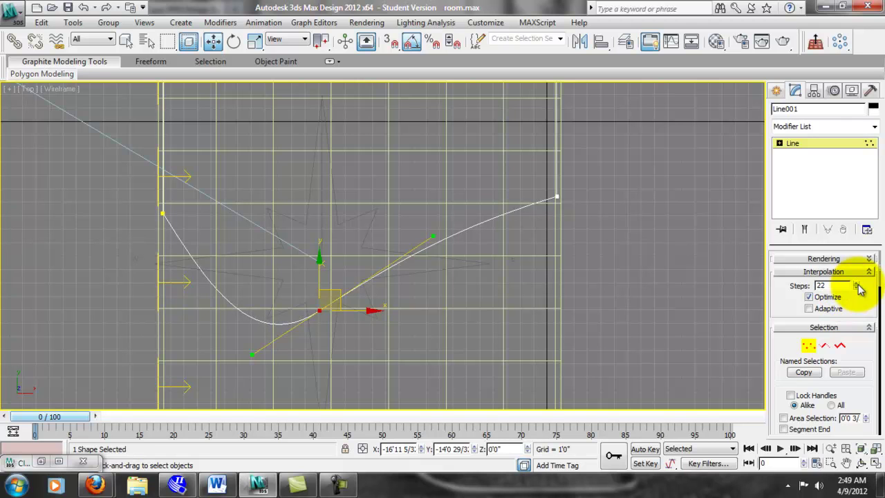
{"action": "left_click", "coordinate": [857, 287]}
{"action": "left_click_drag", "start_coordinate": [334, 291], "coordinate": [423, 238]}
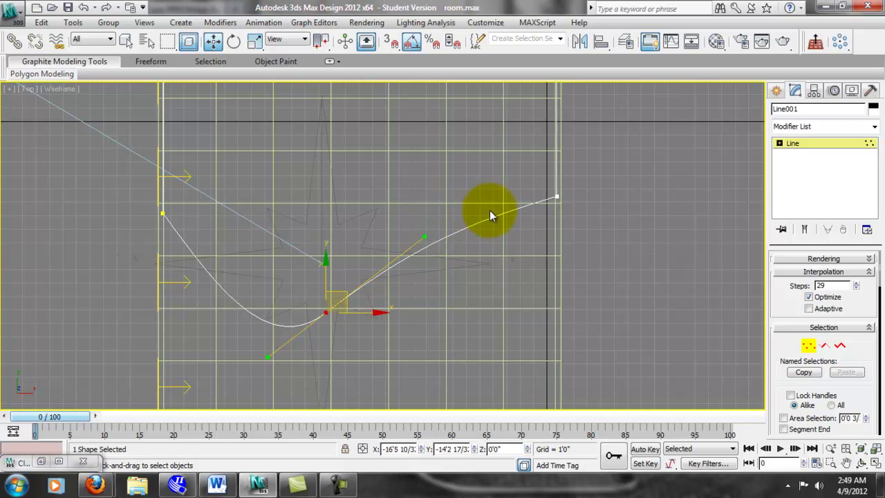
- Apply an Extrude modifier to the line with an amount of .1
{"action": "left_click", "coordinate": [875, 125]}
{"action": "left_click_drag", "start_coordinate": [874, 171], "coordinate": [876, 243]}
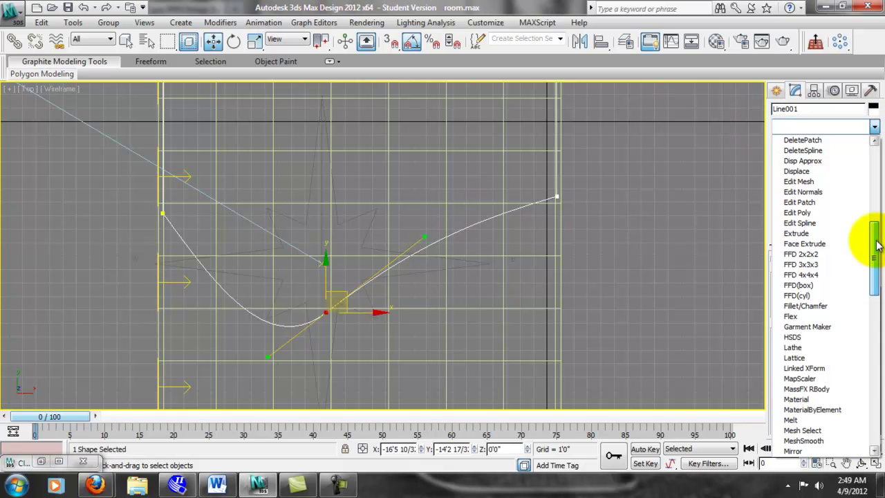
{"action": "left_click", "coordinate": [796, 233]}
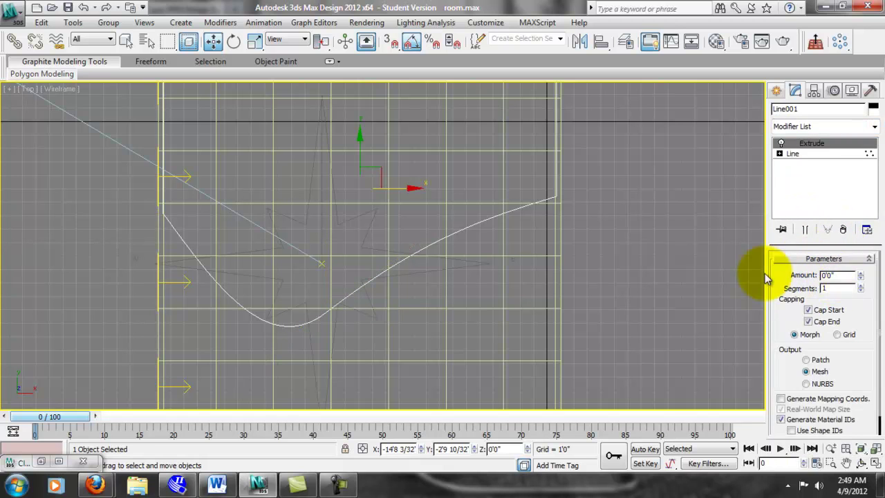
{"action": "double_click", "coordinate": [836, 275]}
{"action": "type", "text": ".1"}
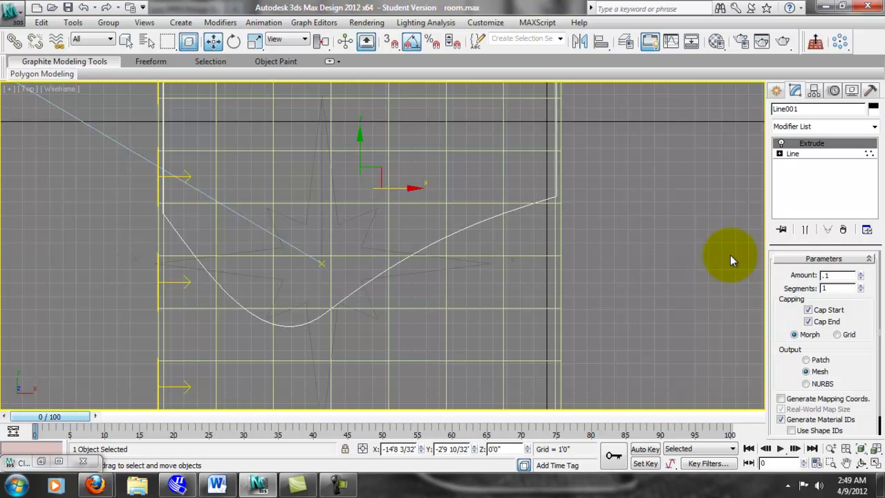
{"action": "key", "text": "Return"}
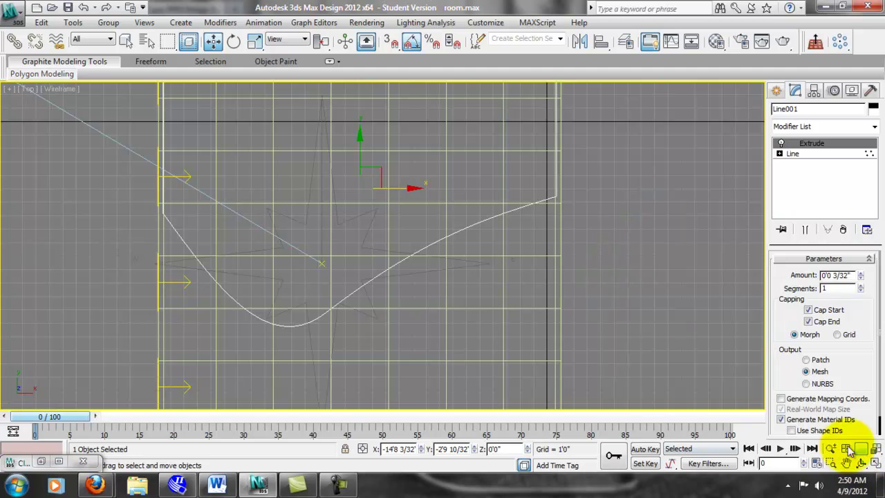
- Restore the four-viewport layout and raise the extruded shape in the Front view to floor level, at Z about 0'4 27/32"
{"action": "left_click", "coordinate": [875, 463]}
{"action": "middle_click", "coordinate": [520, 346]}
{"action": "middle_click", "coordinate": [600, 116]}
{"action": "scroll", "coordinate": [609, 177], "scroll_direction": "down", "scroll_amount": 3}
{"action": "left_click_drag", "start_coordinate": [562, 166], "coordinate": [565, 160]}
{"action": "scroll", "coordinate": [583, 201], "scroll_direction": "up", "scroll_amount": 3}
{"action": "middle_click_drag", "start_coordinate": [596, 130], "coordinate": [574, 168]}
{"action": "left_click_drag", "start_coordinate": [578, 165], "coordinate": [580, 161]}
{"action": "scroll", "coordinate": [577, 180], "scroll_direction": "up", "scroll_amount": 2}
{"action": "middle_click_drag", "start_coordinate": [573, 224], "coordinate": [579, 201]}
{"action": "scroll", "coordinate": [623, 222], "scroll_direction": "up", "scroll_amount": 3}
{"action": "middle_click_drag", "start_coordinate": [627, 223], "coordinate": [582, 106]}
{"action": "scroll", "coordinate": [606, 189], "scroll_direction": "up", "scroll_amount": 3}
{"action": "left_click_drag", "start_coordinate": [492, 133], "coordinate": [558, 217]}
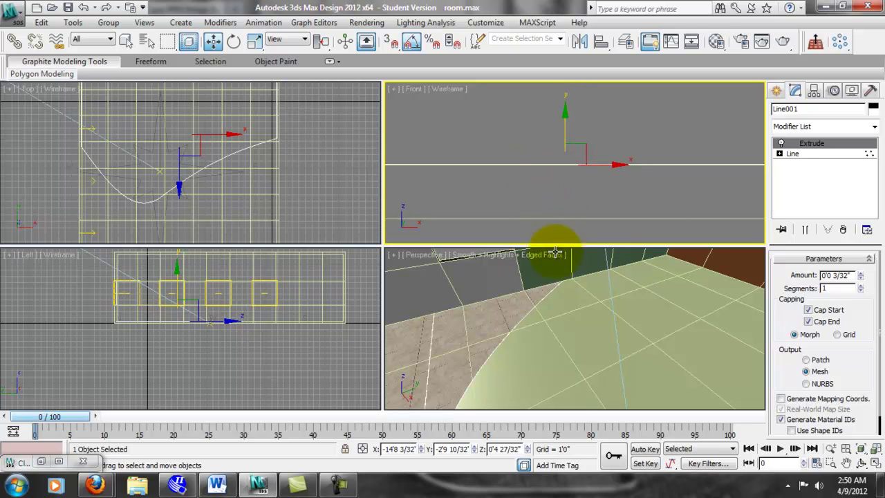
- With the extruded result shown, move the line's vertex on the left wall down to Y about -10'0 7/32"
{"action": "middle_click_drag", "start_coordinate": [542, 316], "coordinate": [537, 277], "text": "alt"}
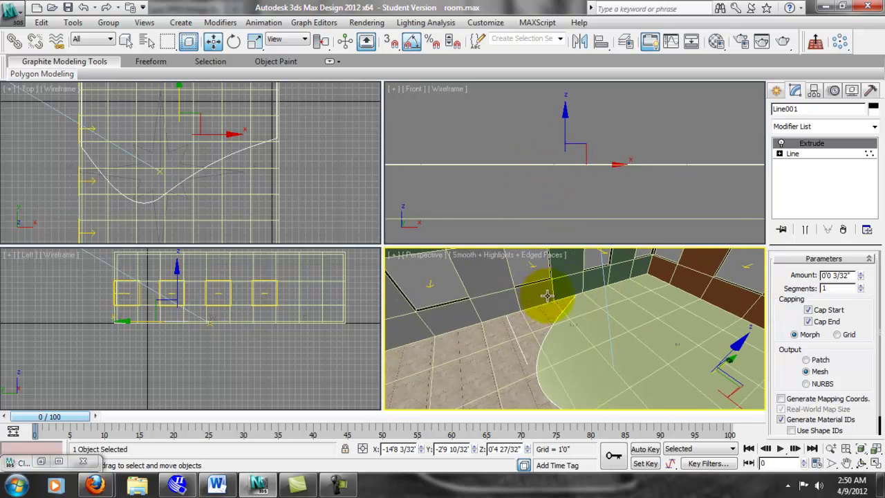
{"action": "middle_click_drag", "start_coordinate": [83, 166], "coordinate": [199, 169]}
{"action": "scroll", "coordinate": [199, 170], "scroll_direction": "up", "scroll_amount": 3}
{"action": "scroll", "coordinate": [198, 168], "scroll_direction": "up", "scroll_amount": 3}
{"action": "middle_click_drag", "start_coordinate": [260, 124], "coordinate": [225, 162]}
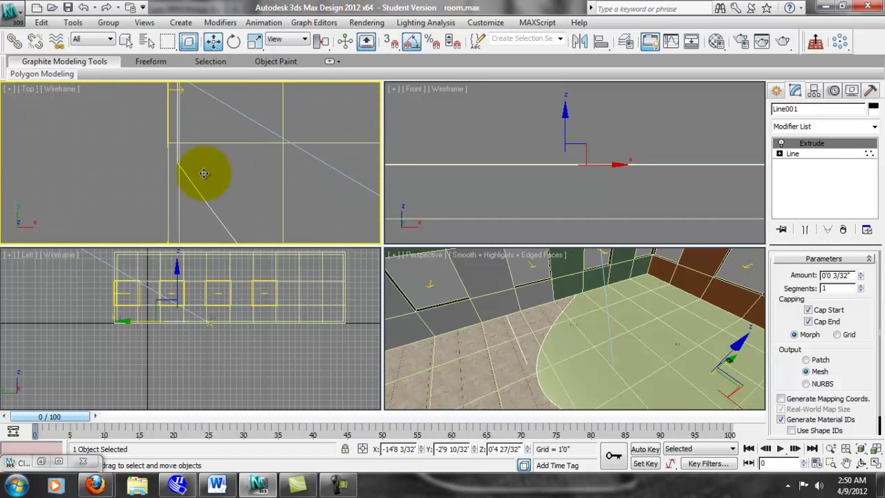
{"action": "left_click", "coordinate": [792, 154]}
{"action": "left_click", "coordinate": [809, 345]}
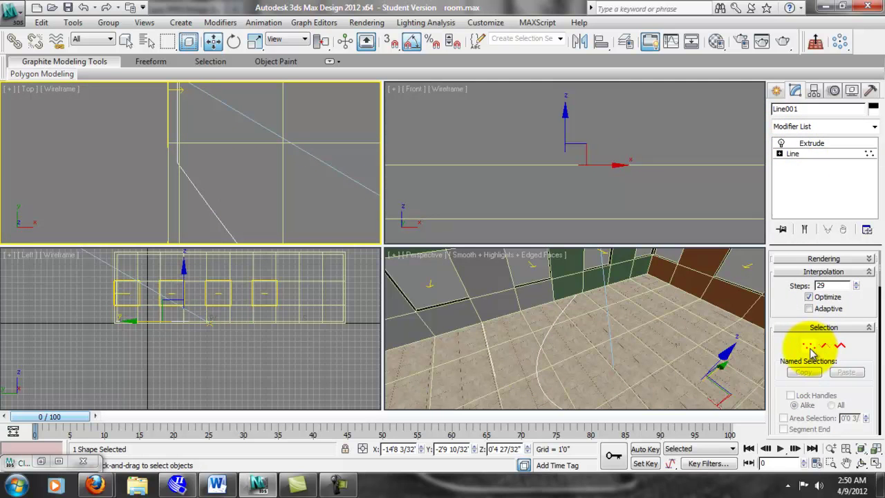
{"action": "left_click", "coordinate": [178, 165]}
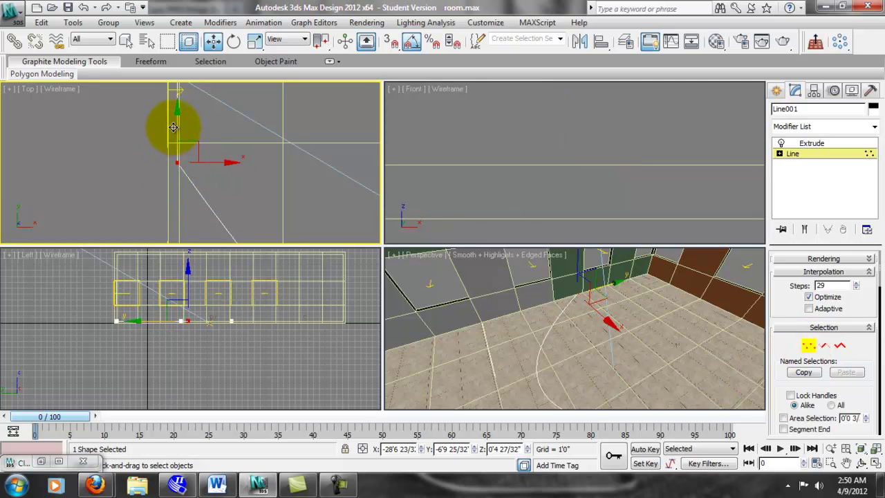
{"action": "left_click", "coordinate": [806, 231]}
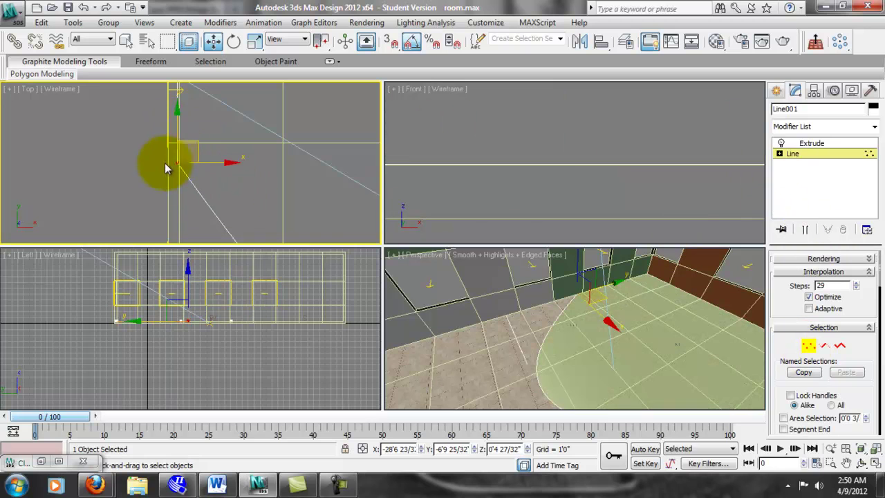
{"action": "left_click_drag", "start_coordinate": [178, 117], "coordinate": [194, 204]}
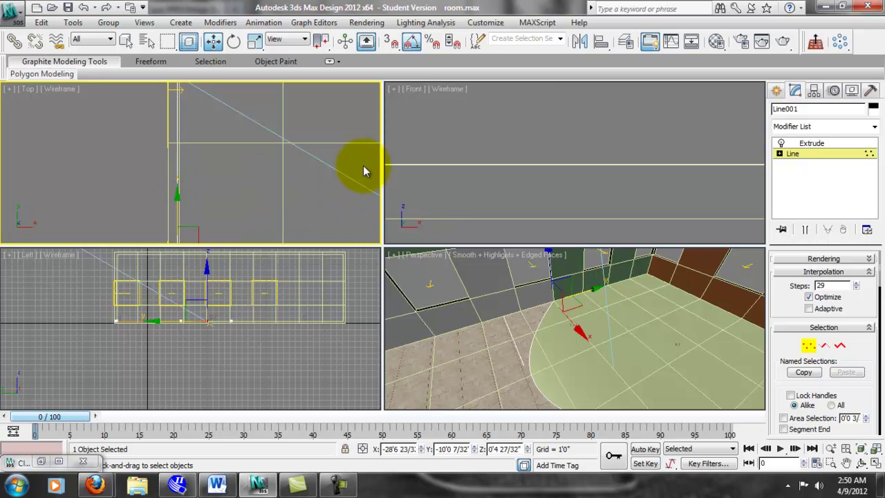
- Leave vertex editing, return to the Extrude modifier level and make the Front view active
{"action": "scroll", "coordinate": [576, 300], "scroll_direction": "up", "scroll_amount": 5}
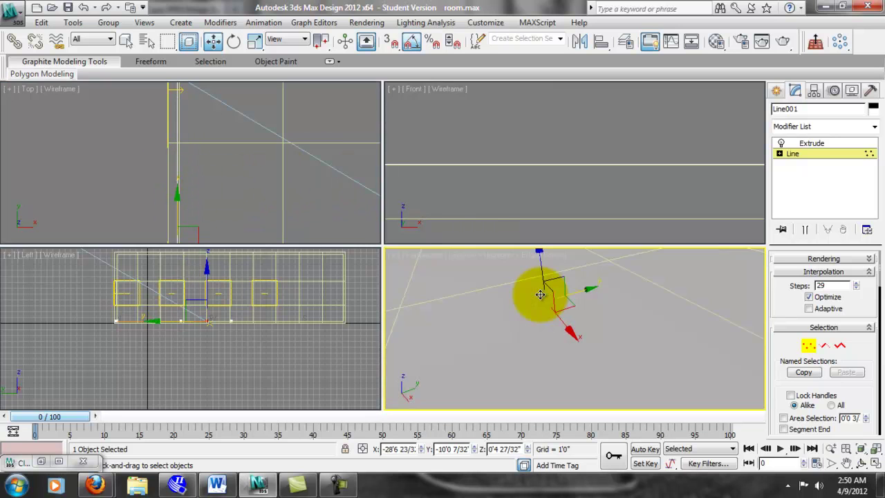
{"action": "scroll", "coordinate": [540, 294], "scroll_direction": "down", "scroll_amount": 5}
{"action": "left_click", "coordinate": [262, 176]}
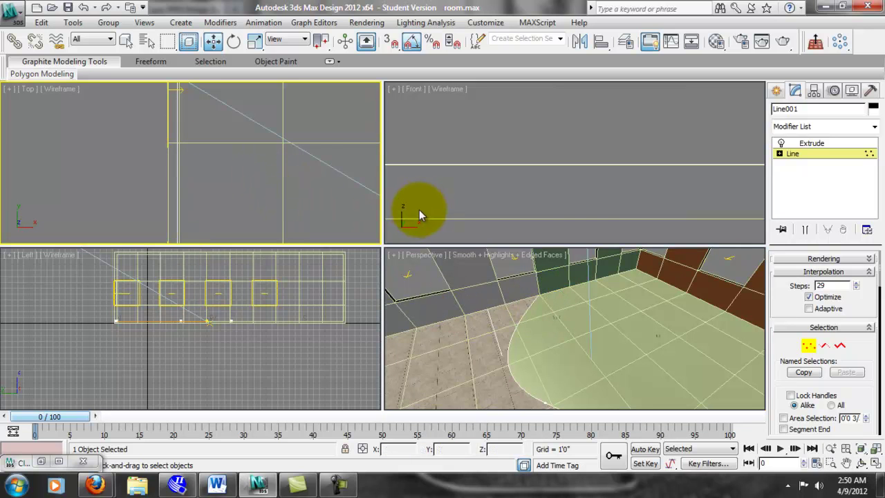
{"action": "left_click", "coordinate": [807, 345]}
{"action": "left_click", "coordinate": [812, 143]}
{"action": "right_click", "coordinate": [609, 146]}
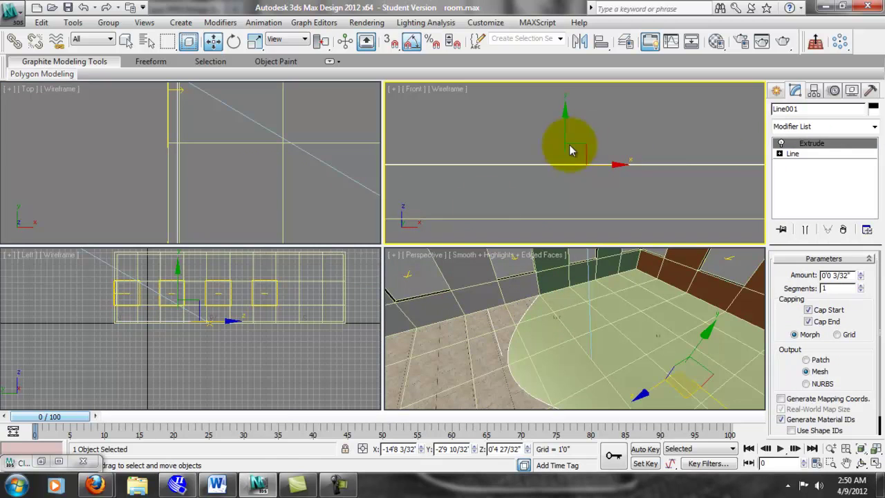
- Switch to Firefox and open google.com in the tile image's tab
{"action": "left_click", "coordinate": [105, 487]}
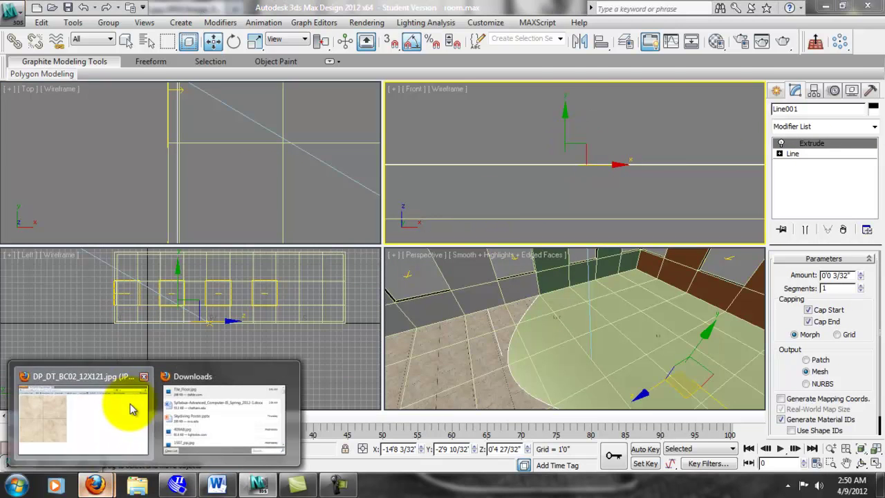
{"action": "left_click", "coordinate": [128, 409]}
{"action": "left_click", "coordinate": [207, 29]}
{"action": "type", "text": "go"}
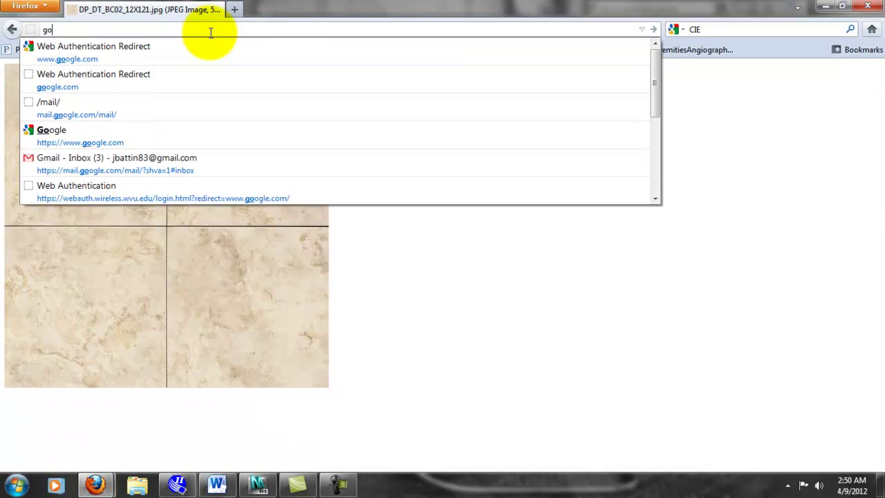
{"action": "type", "text": "ogle.com"}
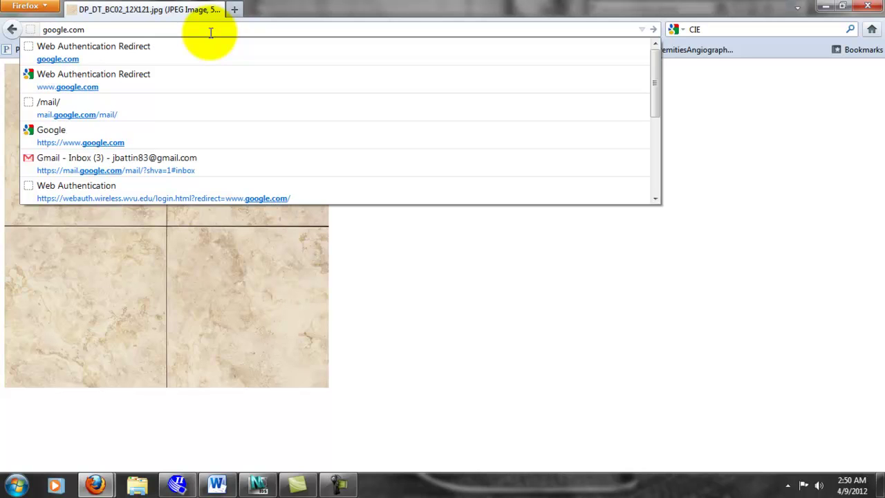
{"action": "key", "text": "Return"}
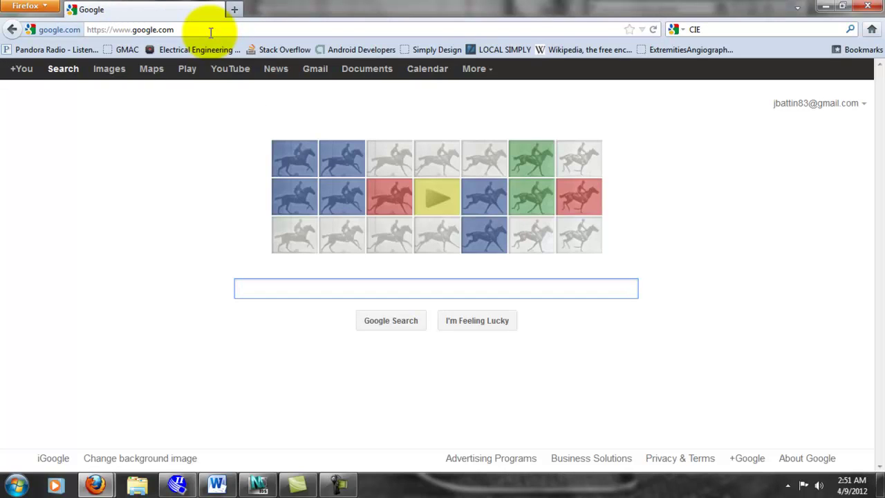
- Search Google for "hardwood flooring" and show the image results
{"action": "type", "text": "hard"}
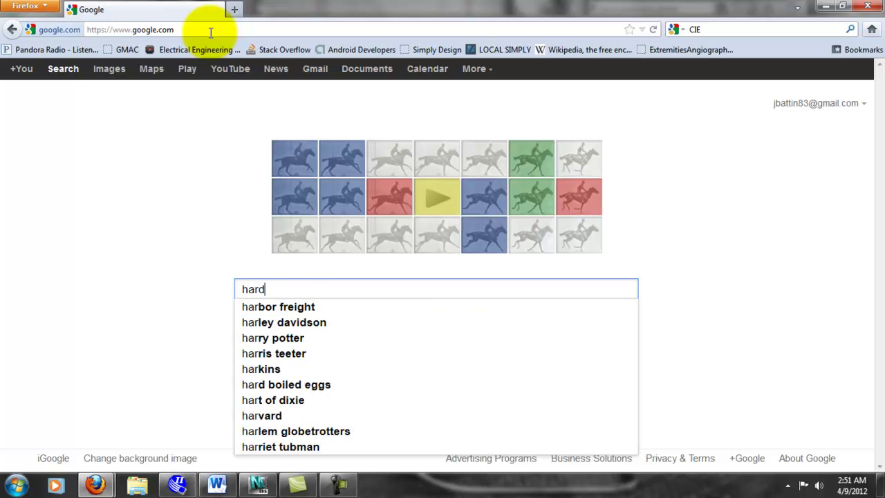
{"action": "type", "text": "wood"}
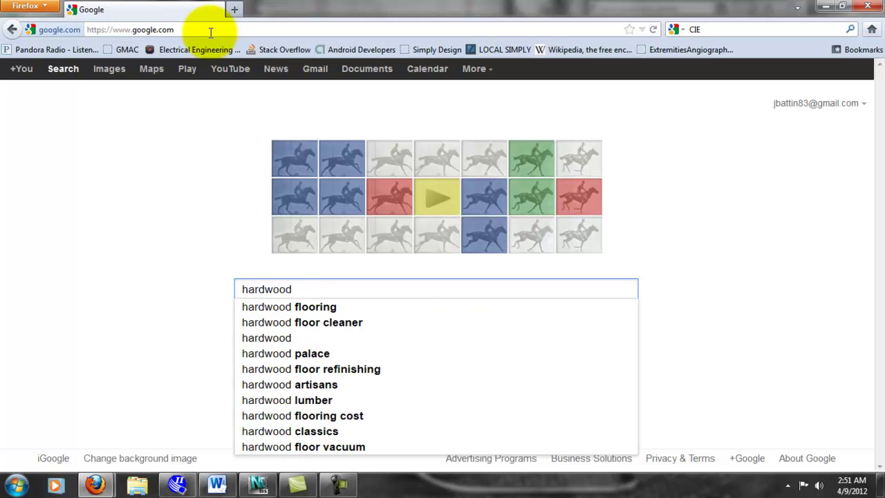
{"action": "type", "text": " flooring"}
{"action": "key", "text": "Return"}
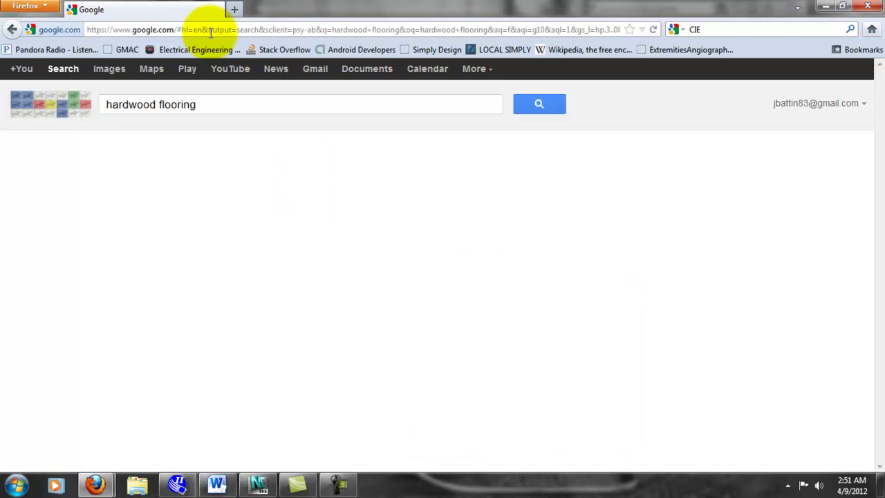
{"action": "left_click", "coordinate": [15, 223]}
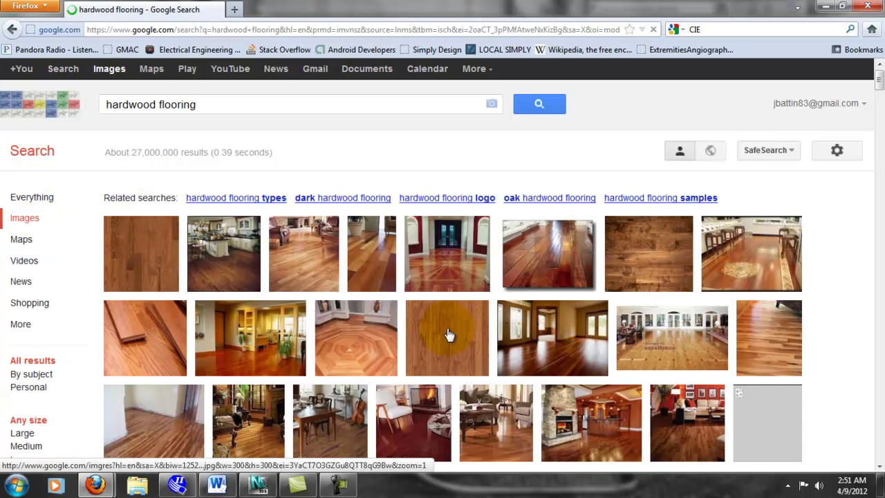
- Look through the hardwood flooring images for a flat, straight-on plank pattern usable as a texture, checking the first result's preview
{"action": "mouse_move", "coordinate": [451, 330]}
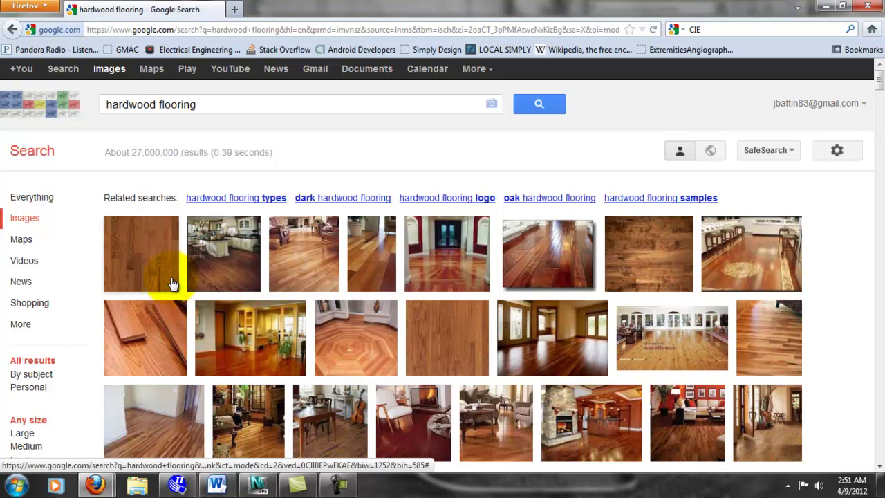
{"action": "mouse_move", "coordinate": [163, 275]}
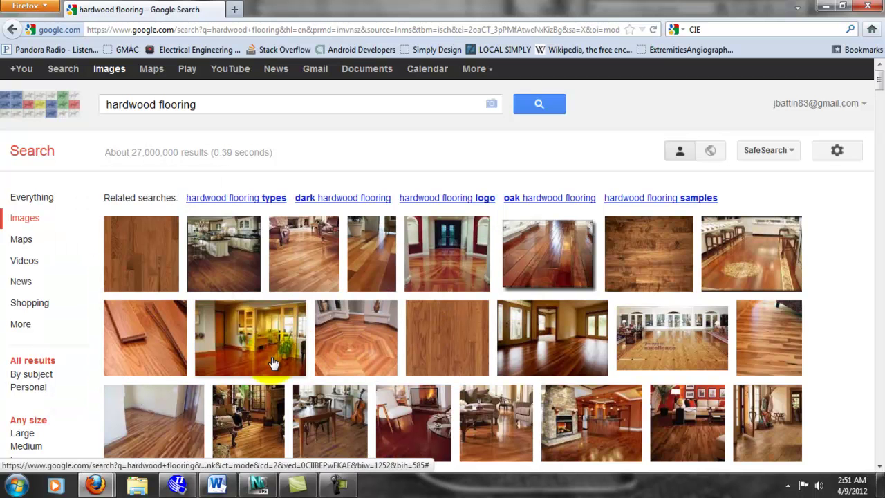
{"action": "scroll", "coordinate": [408, 263], "scroll_direction": "down", "scroll_amount": 4}
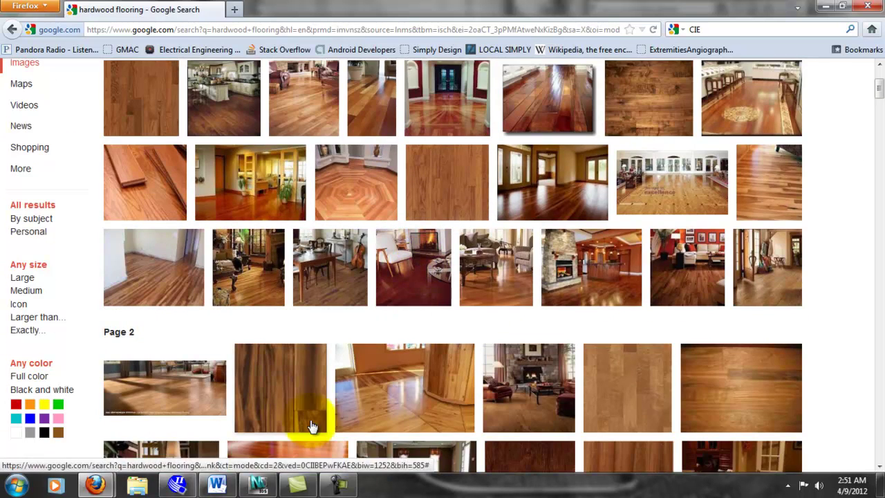
{"action": "scroll", "coordinate": [397, 369], "scroll_direction": "up", "scroll_amount": 2}
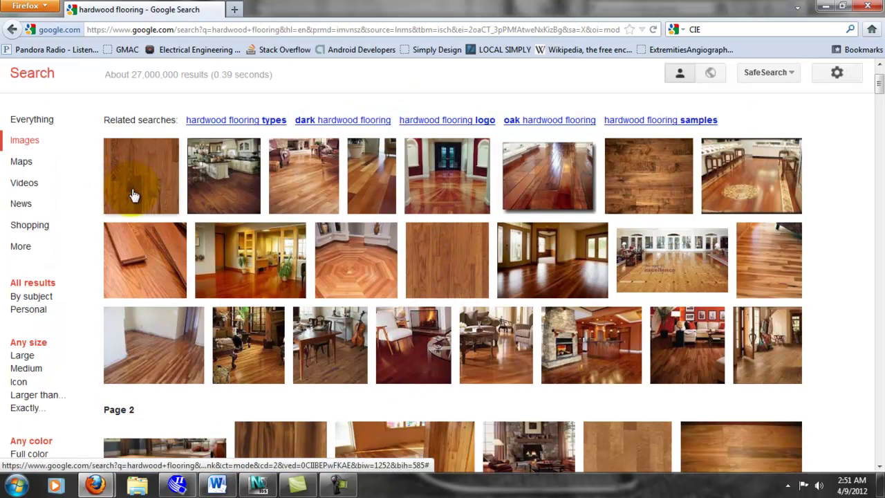
{"action": "mouse_move", "coordinate": [134, 187]}
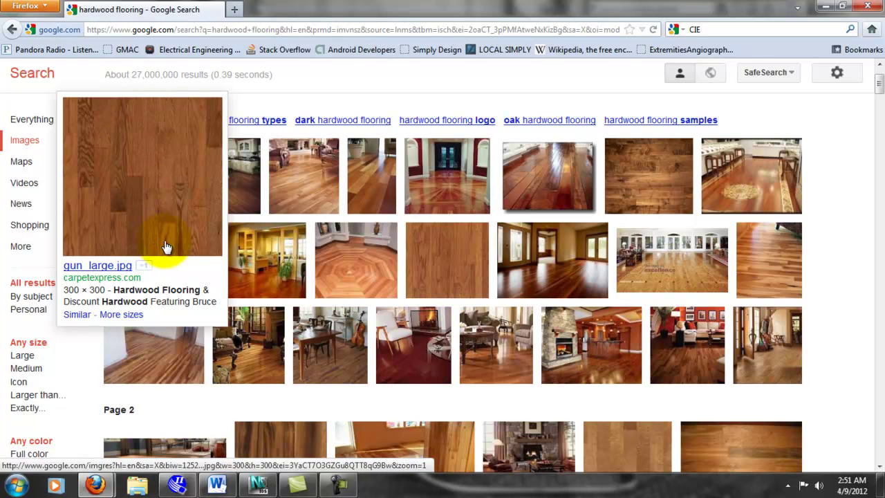
{"action": "scroll", "coordinate": [254, 384], "scroll_direction": "down", "scroll_amount": 5}
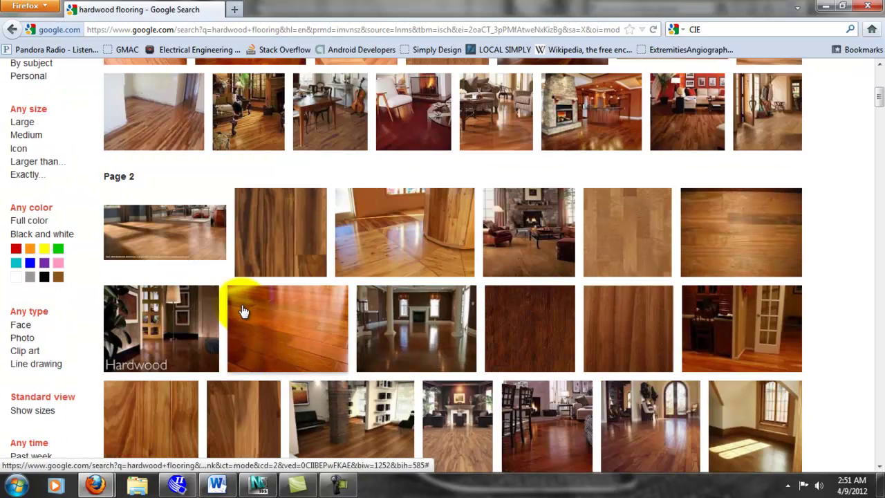
{"action": "scroll", "coordinate": [243, 311], "scroll_direction": "down", "scroll_amount": 3}
{"action": "scroll", "coordinate": [297, 312], "scroll_direction": "down", "scroll_amount": 3}
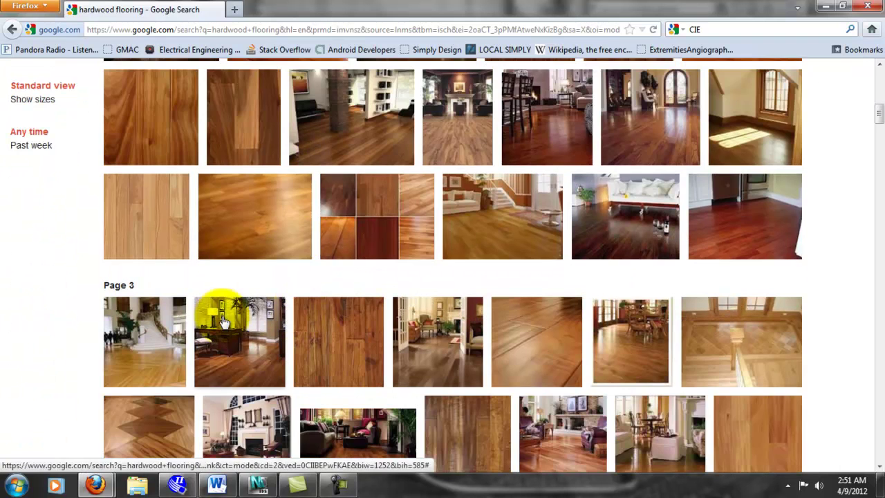
{"action": "scroll", "coordinate": [237, 317], "scroll_direction": "down", "scroll_amount": 3}
{"action": "scroll", "coordinate": [224, 321], "scroll_direction": "down", "scroll_amount": 2}
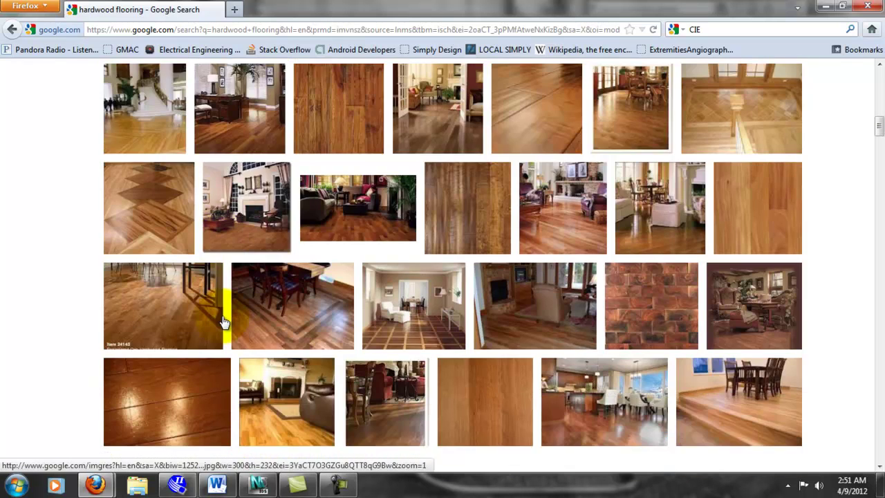
{"action": "scroll", "coordinate": [223, 321], "scroll_direction": "down", "scroll_amount": 9}
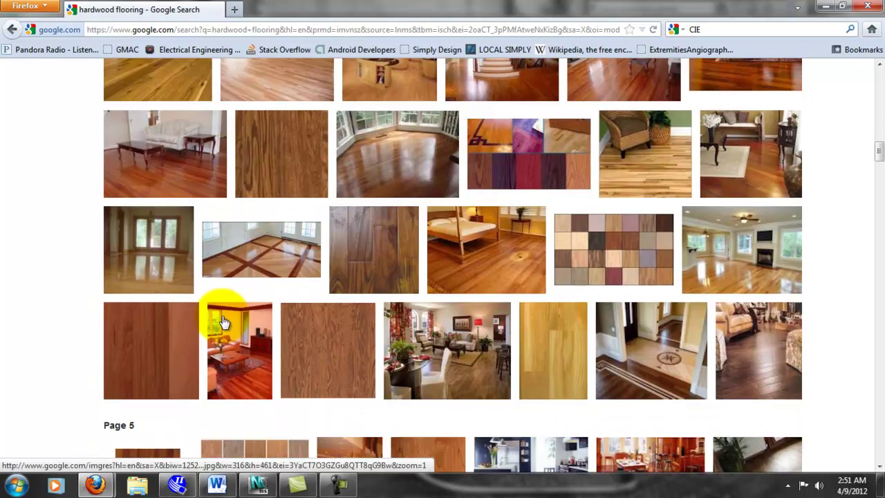
{"action": "scroll", "coordinate": [222, 322], "scroll_direction": "up", "scroll_amount": 20}
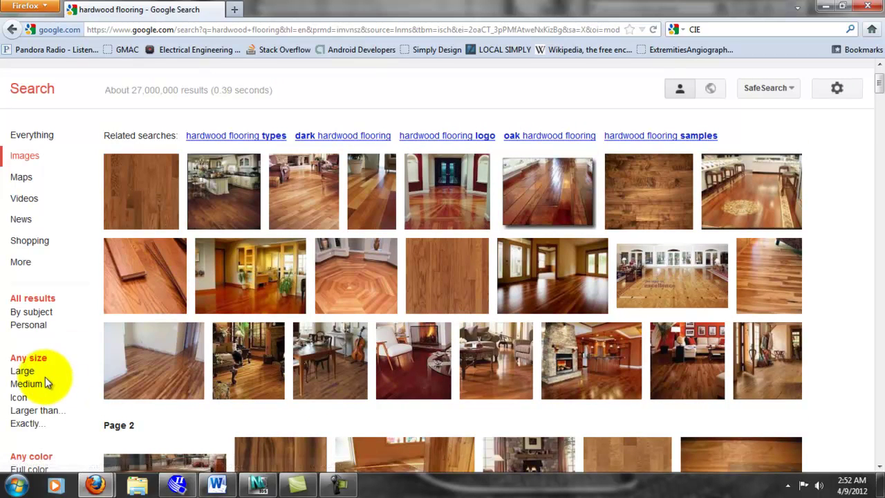
- Limit the image results to large sizes and preview flat plank images, including hardwood-floor.jpg, as texture candidates
{"action": "left_click", "coordinate": [23, 372]}
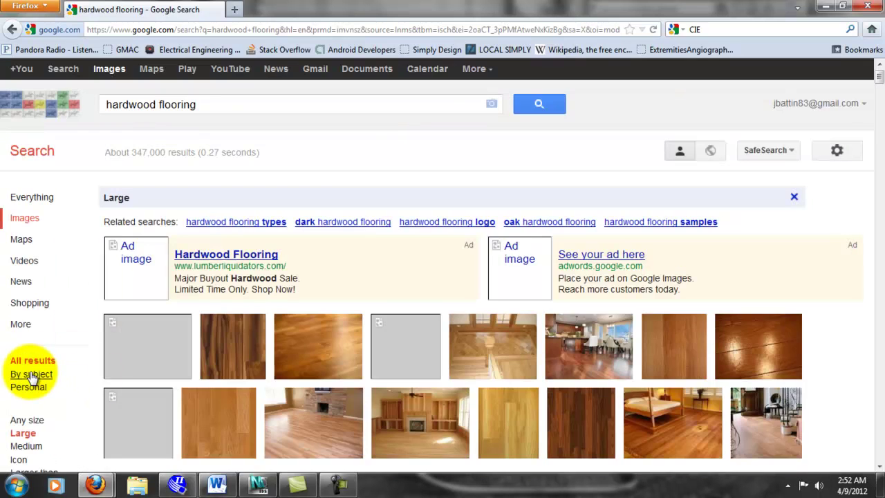
{"action": "scroll", "coordinate": [174, 377], "scroll_direction": "down", "scroll_amount": 1}
{"action": "scroll", "coordinate": [175, 377], "scroll_direction": "down", "scroll_amount": 2}
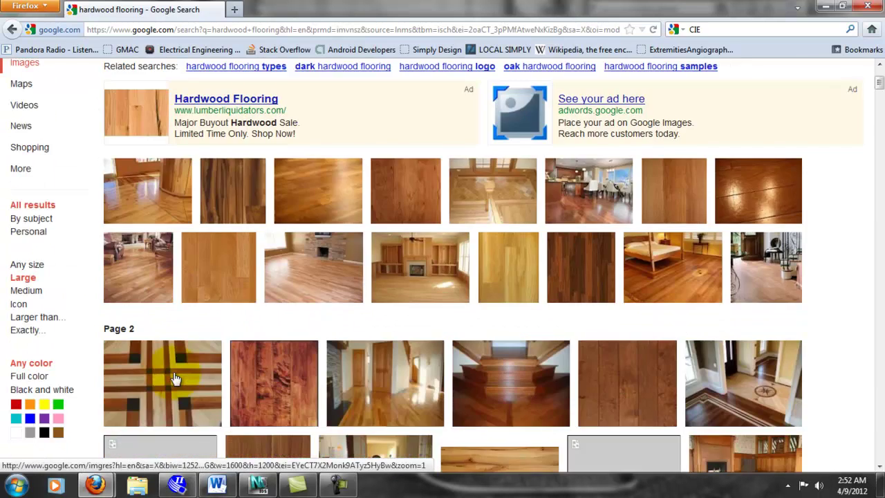
{"action": "mouse_move", "coordinate": [580, 304]}
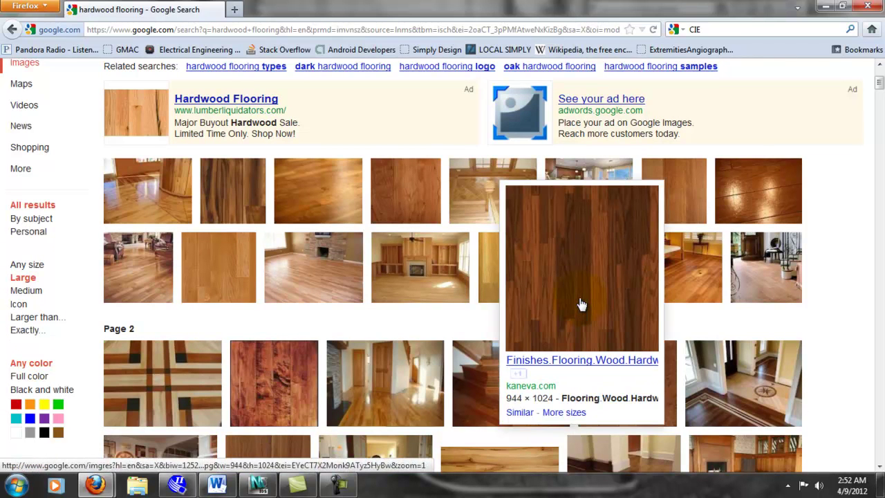
{"action": "scroll", "coordinate": [231, 317], "scroll_direction": "down", "scroll_amount": 4}
{"action": "scroll", "coordinate": [327, 417], "scroll_direction": "down", "scroll_amount": 4}
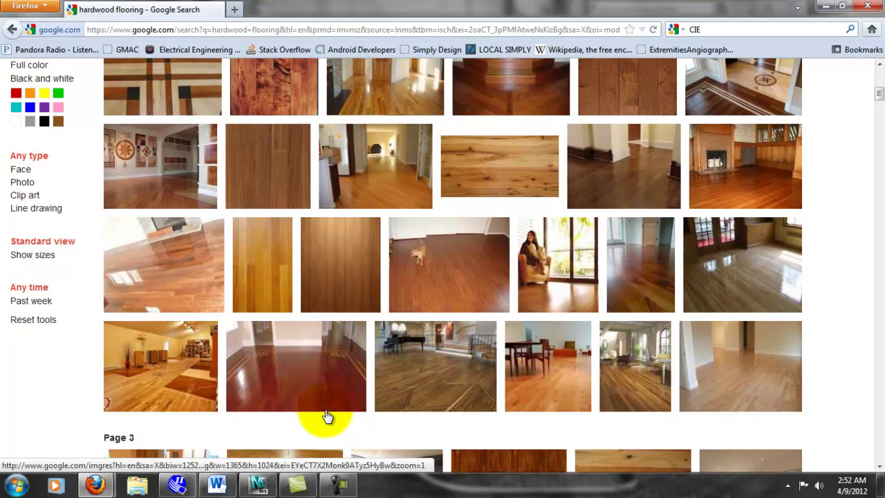
{"action": "scroll", "coordinate": [327, 417], "scroll_direction": "up", "scroll_amount": 2}
{"action": "mouse_move", "coordinate": [351, 373]}
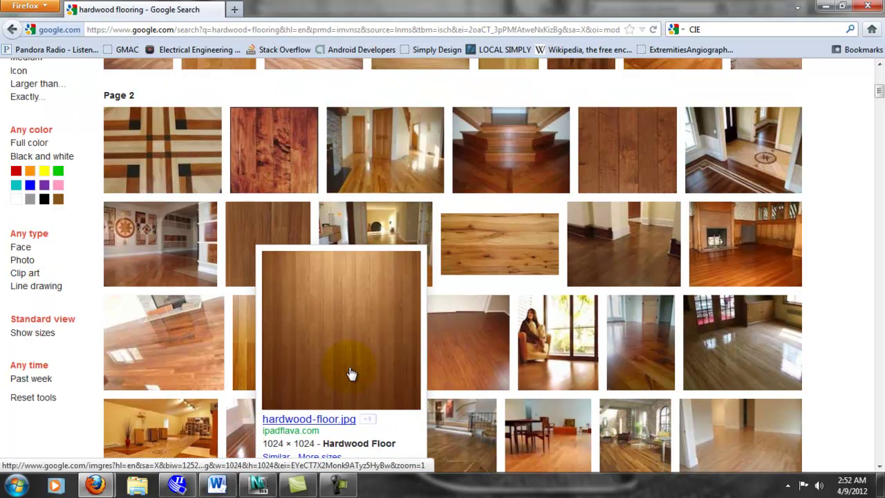
- Browse the large hardwood flooring image results for a plank texture suitable for the floor
{"action": "scroll", "coordinate": [350, 371], "scroll_direction": "down", "scroll_amount": 6}
{"action": "scroll", "coordinate": [348, 373], "scroll_direction": "down", "scroll_amount": 2}
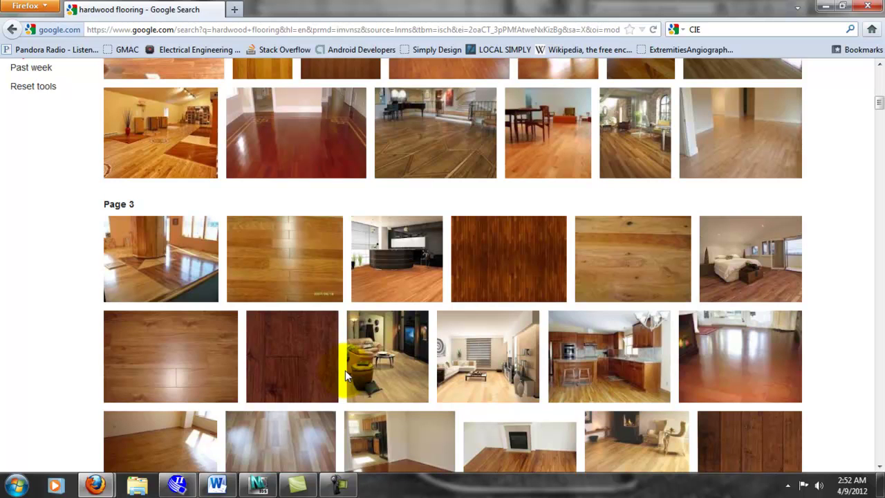
{"action": "mouse_move", "coordinate": [521, 270]}
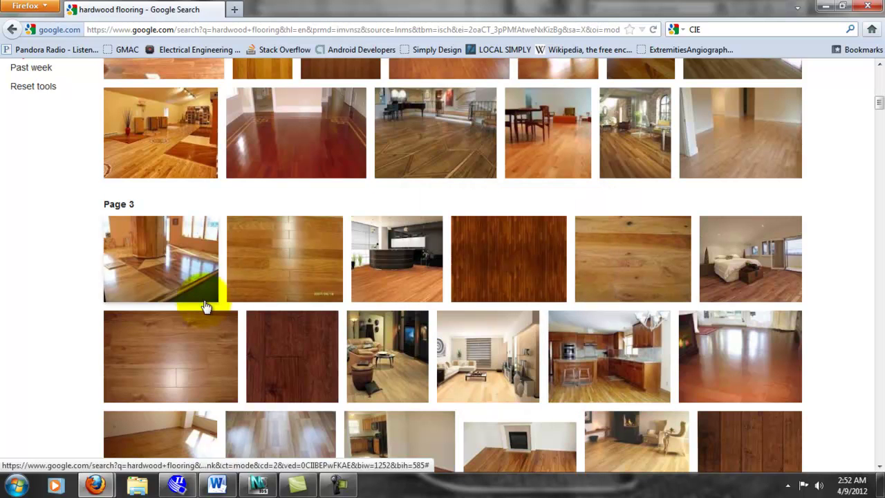
{"action": "scroll", "coordinate": [183, 304], "scroll_direction": "down", "scroll_amount": 4}
{"action": "scroll", "coordinate": [186, 310], "scroll_direction": "down", "scroll_amount": 6}
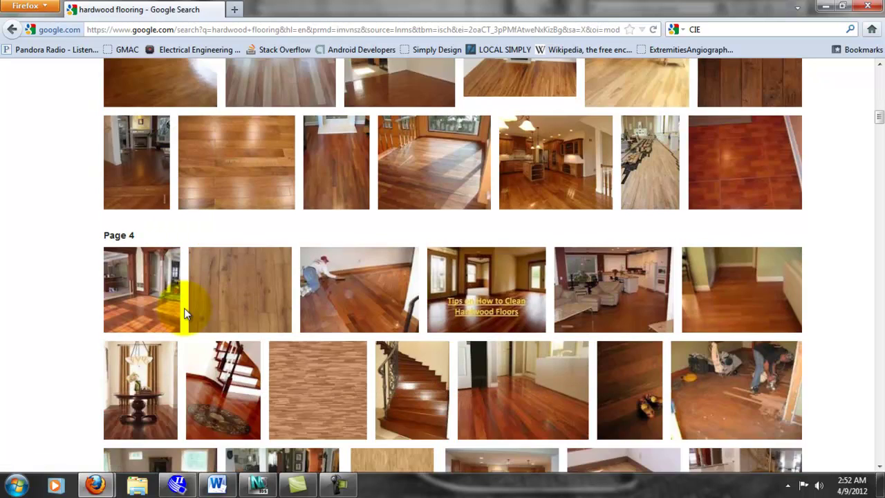
{"action": "scroll", "coordinate": [183, 312], "scroll_direction": "down", "scroll_amount": 2}
{"action": "scroll", "coordinate": [179, 314], "scroll_direction": "up", "scroll_amount": 2}
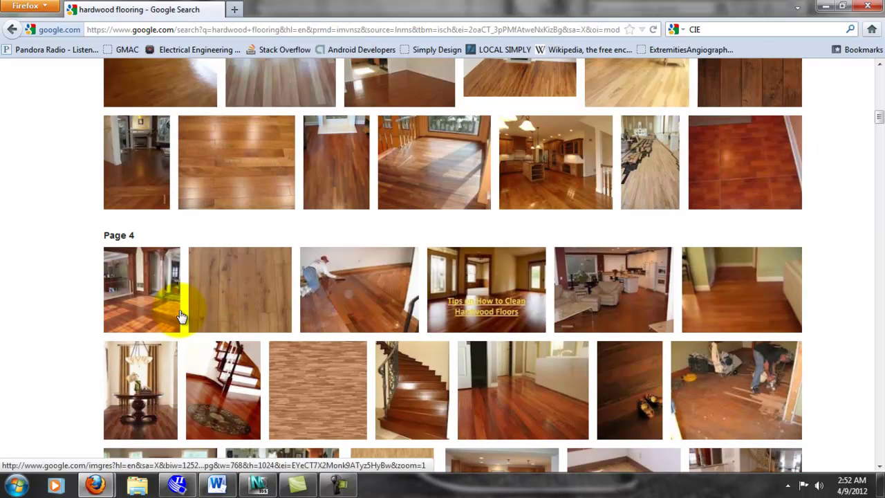
{"action": "scroll", "coordinate": [179, 315], "scroll_direction": "down", "scroll_amount": 4}
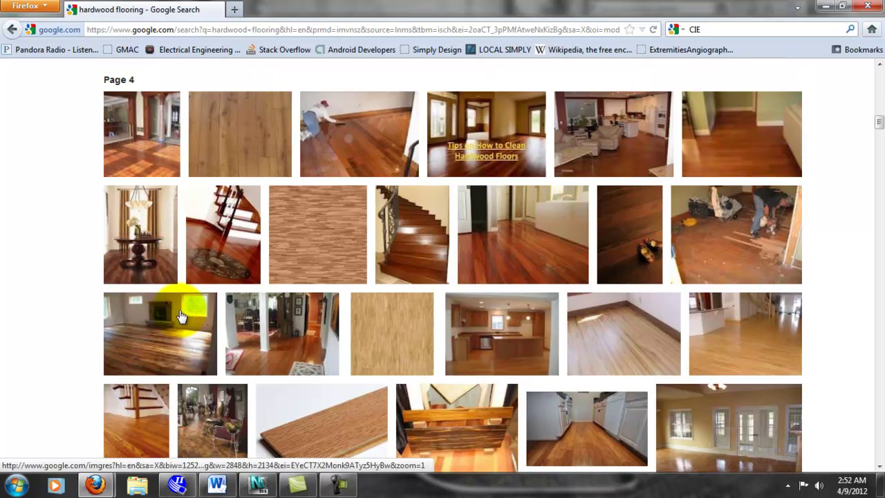
{"action": "scroll", "coordinate": [179, 315], "scroll_direction": "down", "scroll_amount": 4}
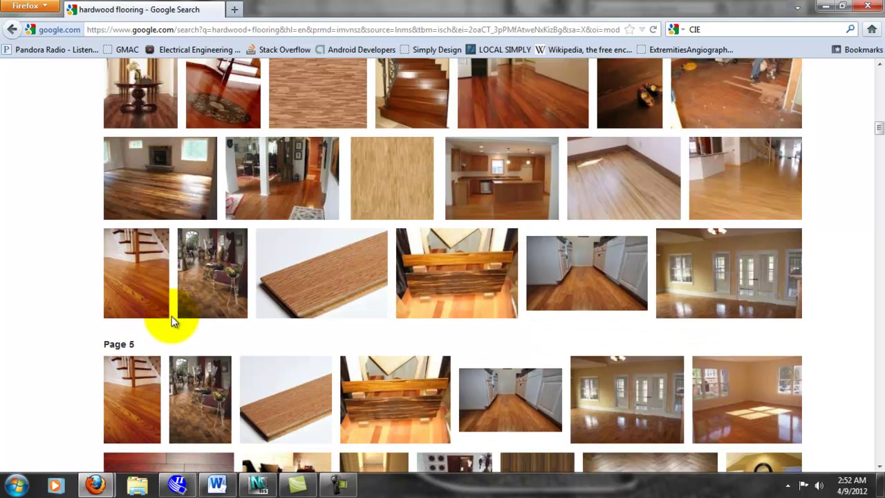
{"action": "scroll", "coordinate": [172, 316], "scroll_direction": "down", "scroll_amount": 6}
{"action": "scroll", "coordinate": [173, 322], "scroll_direction": "down", "scroll_amount": 2}
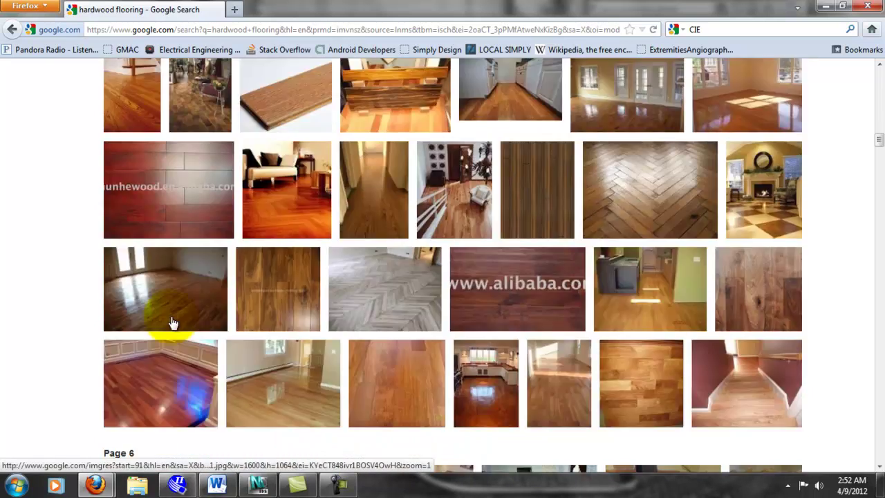
{"action": "scroll", "coordinate": [173, 322], "scroll_direction": "down", "scroll_amount": 6}
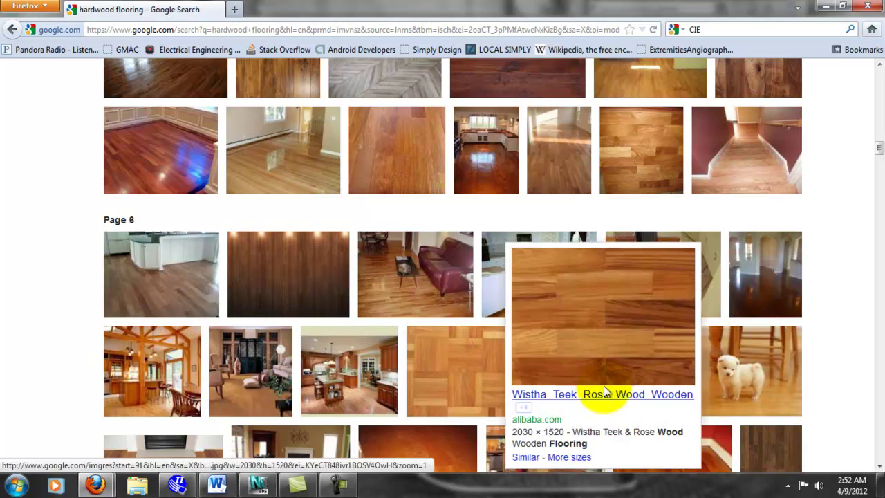
{"action": "scroll", "coordinate": [602, 373], "scroll_direction": "down", "scroll_amount": 2}
{"action": "scroll", "coordinate": [595, 332], "scroll_direction": "down", "scroll_amount": 2}
{"action": "scroll", "coordinate": [377, 408], "scroll_direction": "down", "scroll_amount": 2}
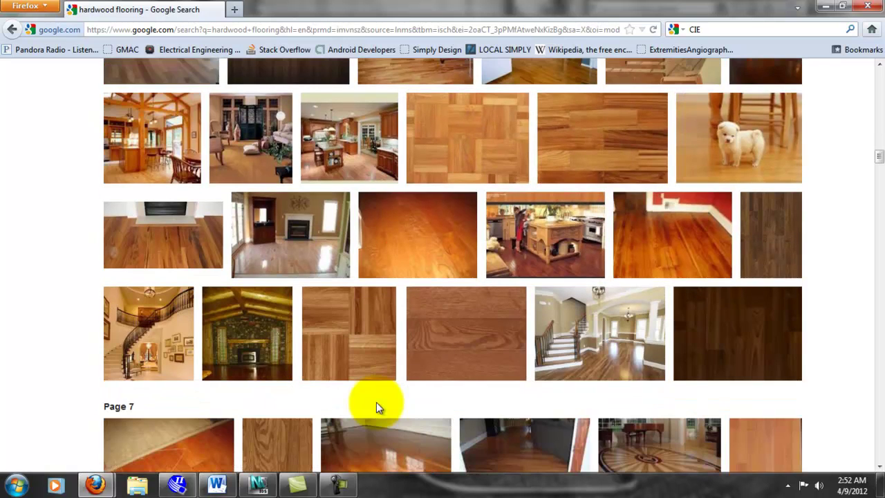
{"action": "scroll", "coordinate": [376, 406], "scroll_direction": "down", "scroll_amount": 8}
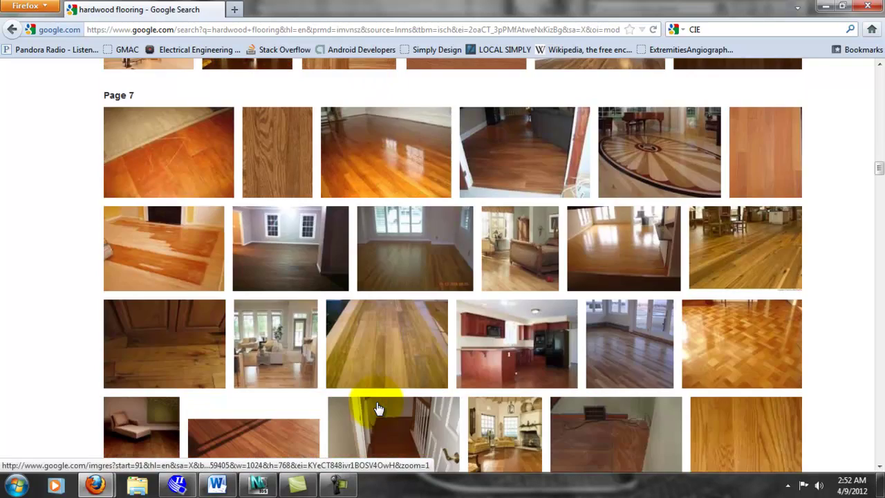
{"action": "scroll", "coordinate": [379, 408], "scroll_direction": "down", "scroll_amount": 2}
{"action": "scroll", "coordinate": [378, 408], "scroll_direction": "up", "scroll_amount": 20}
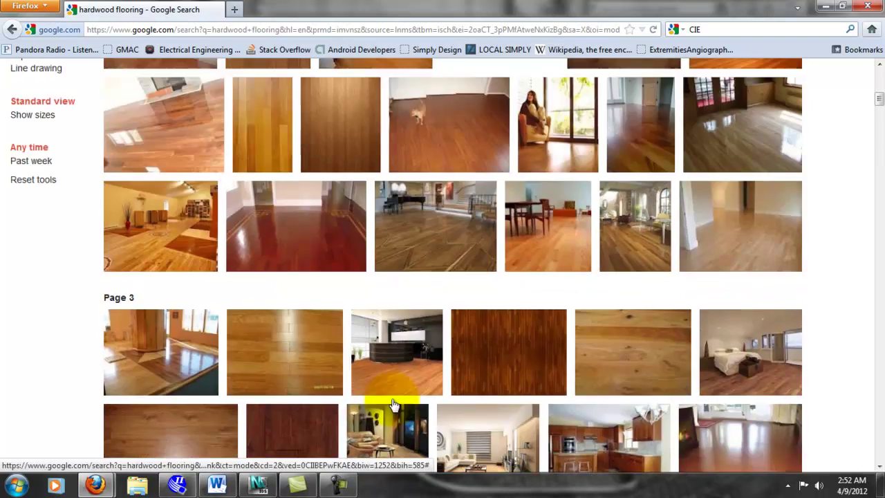
- Inspect the dark hardwood plank image from kaneva.com at larger size and return to the image results
{"action": "mouse_move", "coordinate": [225, 434]}
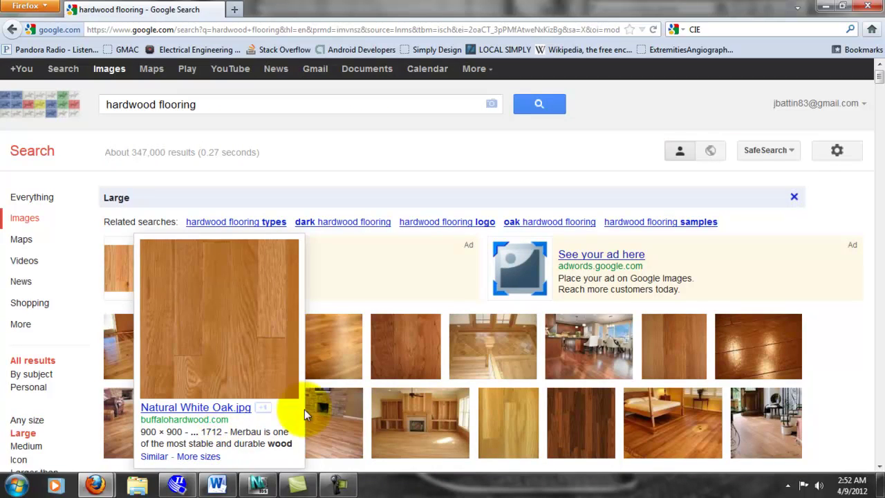
{"action": "scroll", "coordinate": [609, 351], "scroll_direction": "down", "scroll_amount": 2}
{"action": "mouse_move", "coordinate": [609, 349]}
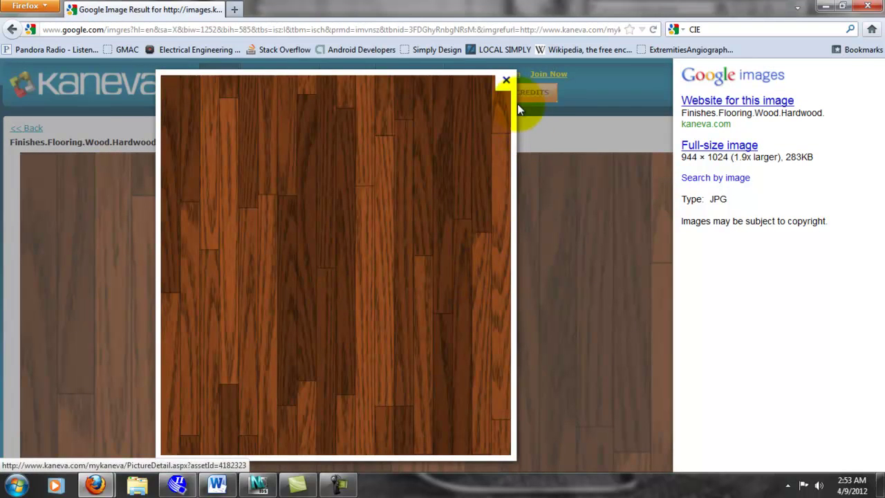
{"action": "left_click", "coordinate": [506, 80]}
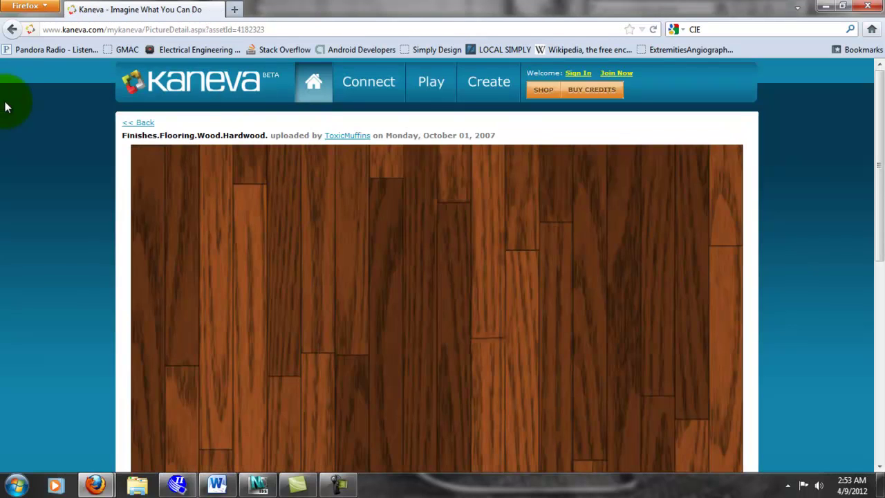
{"action": "left_click", "coordinate": [11, 30]}
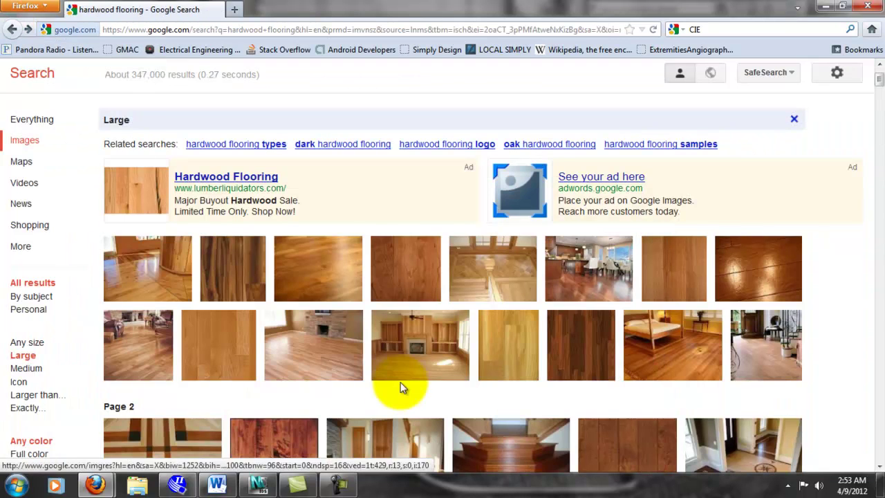
- Open the 1024 × 1024 hardwood floor image from ipadflava.com and save it as hardwood-floor in the Week_11 folder
{"action": "mouse_move", "coordinate": [215, 343]}
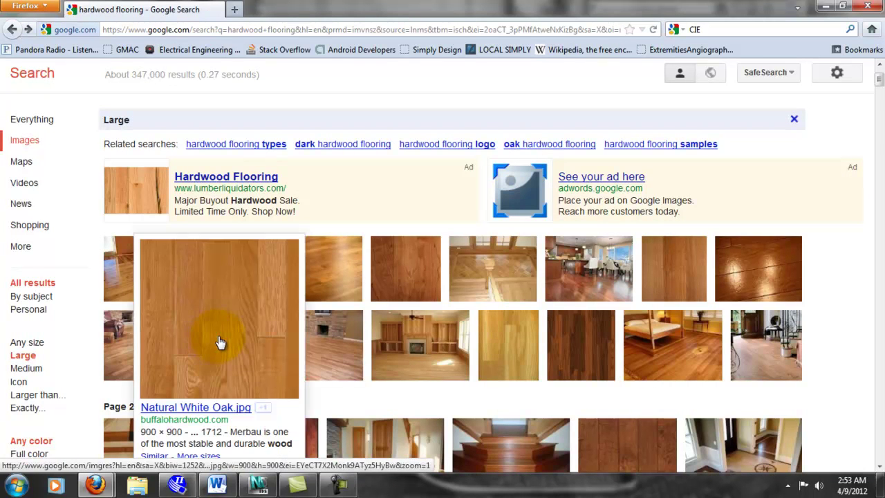
{"action": "scroll", "coordinate": [220, 343], "scroll_direction": "down", "scroll_amount": 5}
{"action": "mouse_move", "coordinate": [350, 343]}
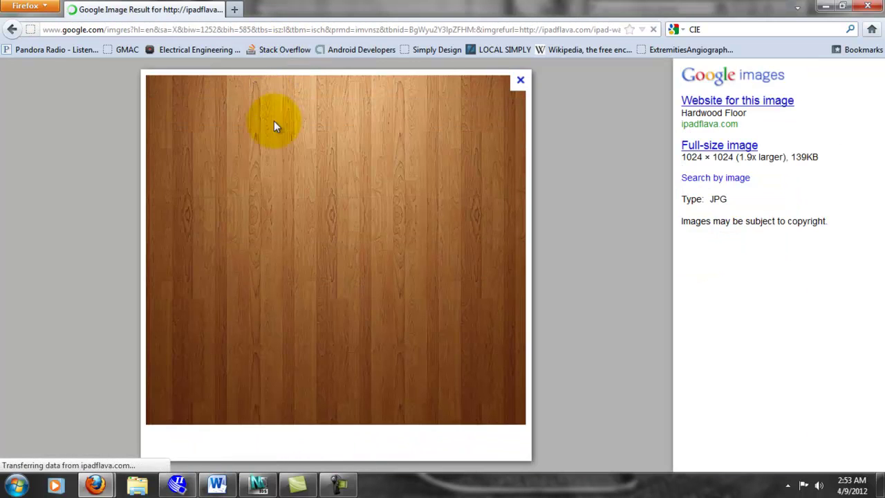
{"action": "right_click", "coordinate": [348, 237]}
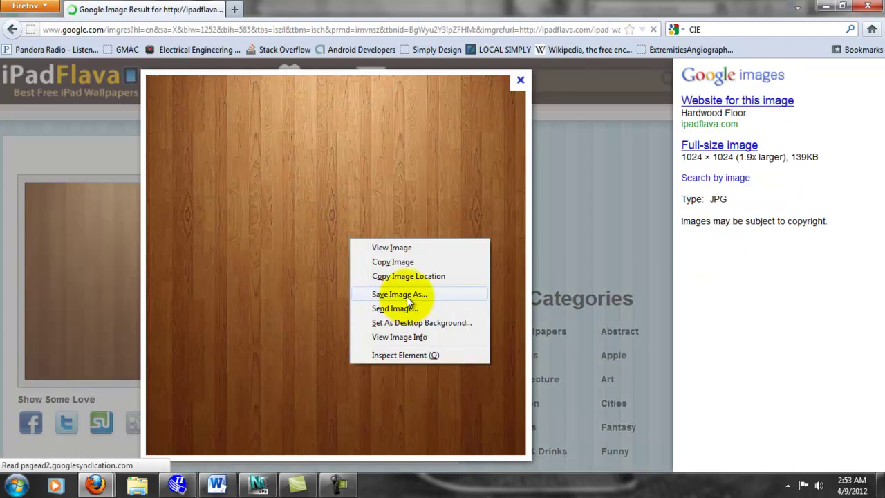
{"action": "left_click", "coordinate": [406, 294]}
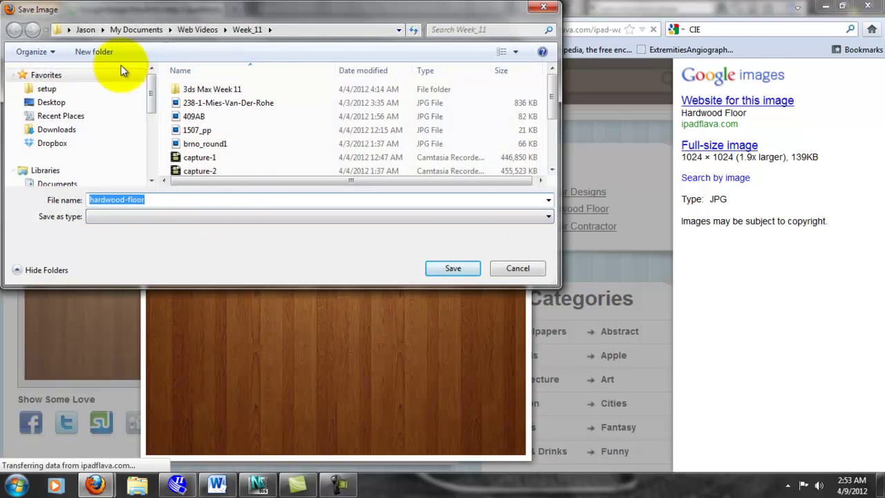
{"action": "left_click", "coordinate": [451, 268]}
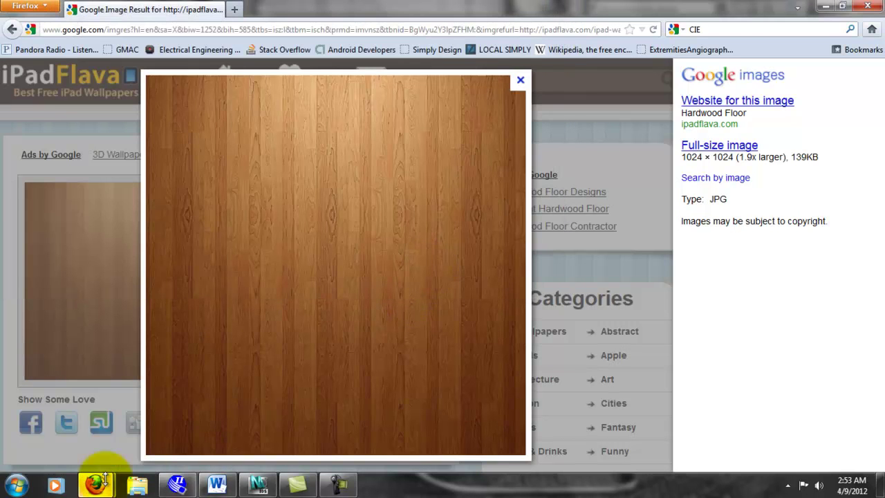
- Switch to 3ds Max and select the unused 20 - Default material slot in the Material Editor
{"action": "left_click", "coordinate": [257, 484]}
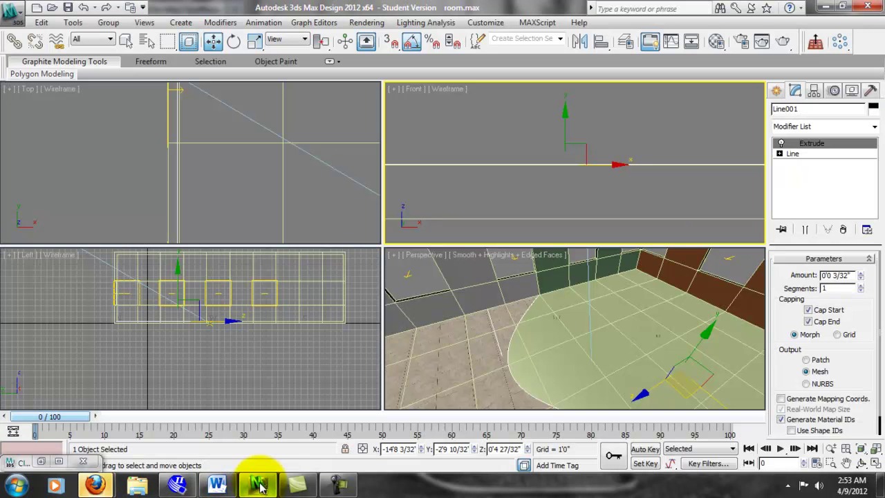
{"action": "left_click", "coordinate": [716, 42]}
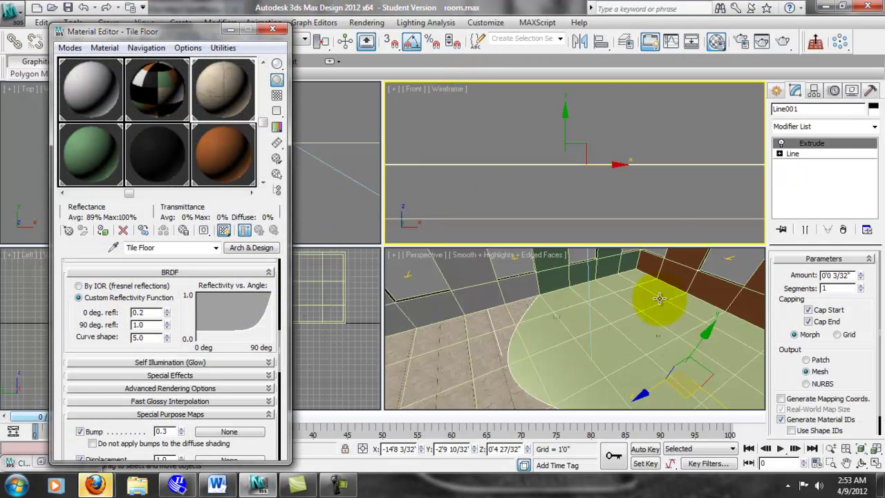
{"action": "left_click", "coordinate": [262, 182]}
{"action": "left_click", "coordinate": [123, 230]}
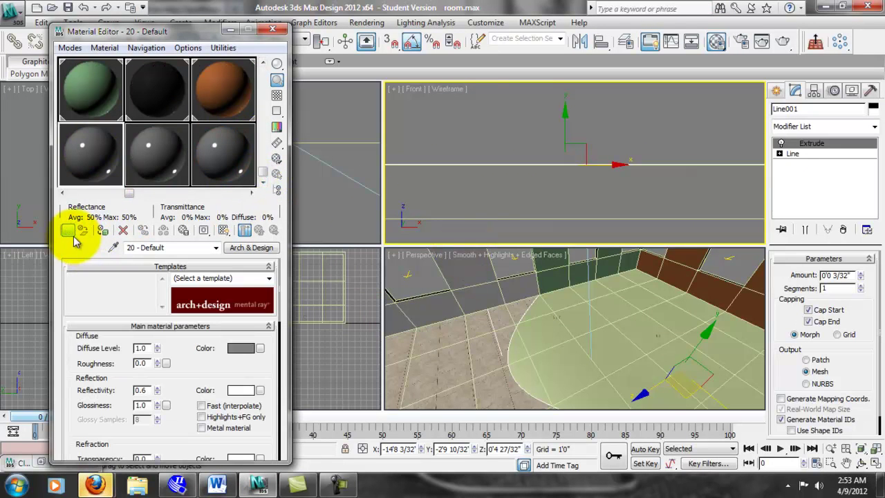
- Apply the Glossy Finish template to the 20 - Default material
{"action": "left_click", "coordinate": [257, 286]}
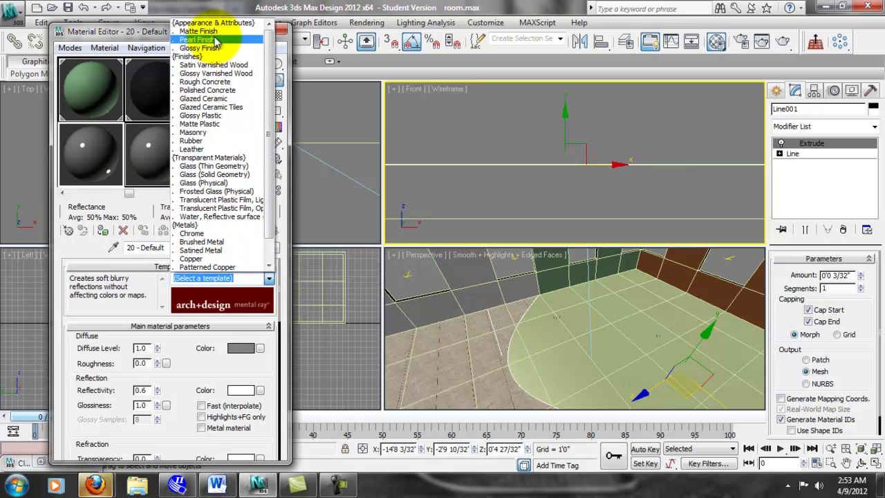
{"action": "left_click", "coordinate": [245, 29]}
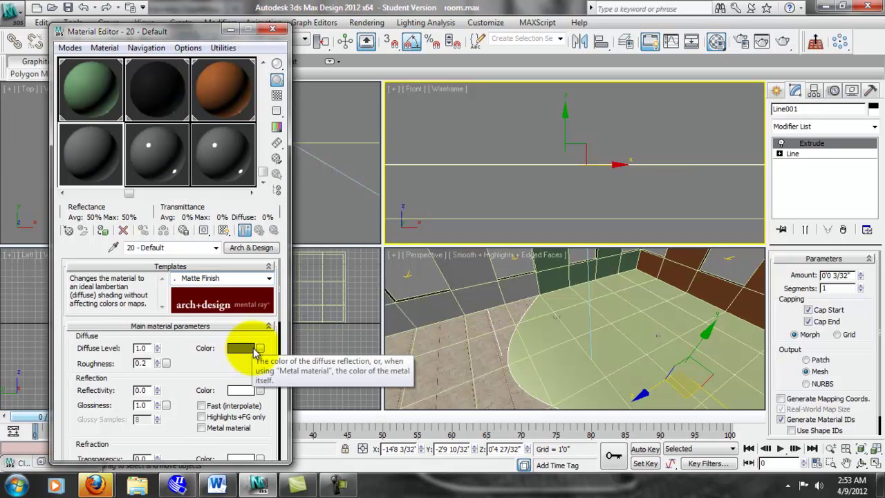
{"action": "left_click", "coordinate": [268, 278]}
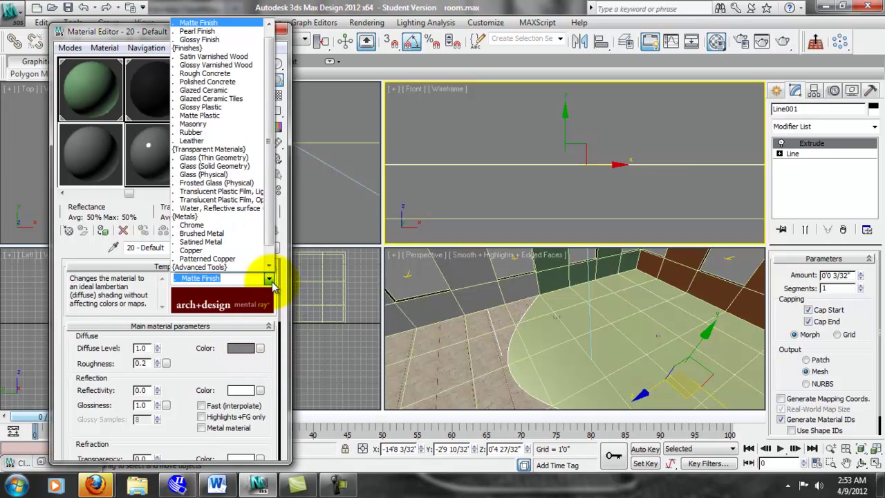
{"action": "left_click", "coordinate": [222, 40]}
- Assign the hardwood-floor bitmap from the Week_11 folder as the material's diffuse color map, with Use Real-World Scale turned off
{"action": "left_click_drag", "start_coordinate": [258, 366], "coordinate": [267, 359]}
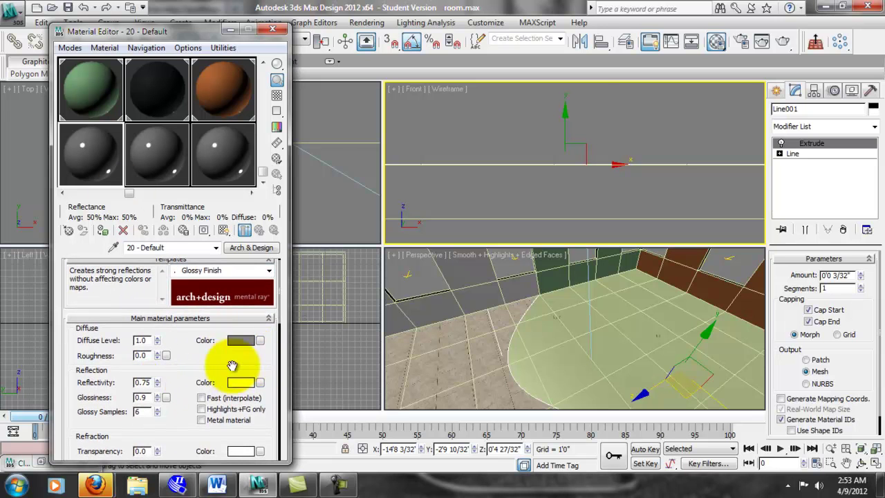
{"action": "left_click", "coordinate": [260, 340]}
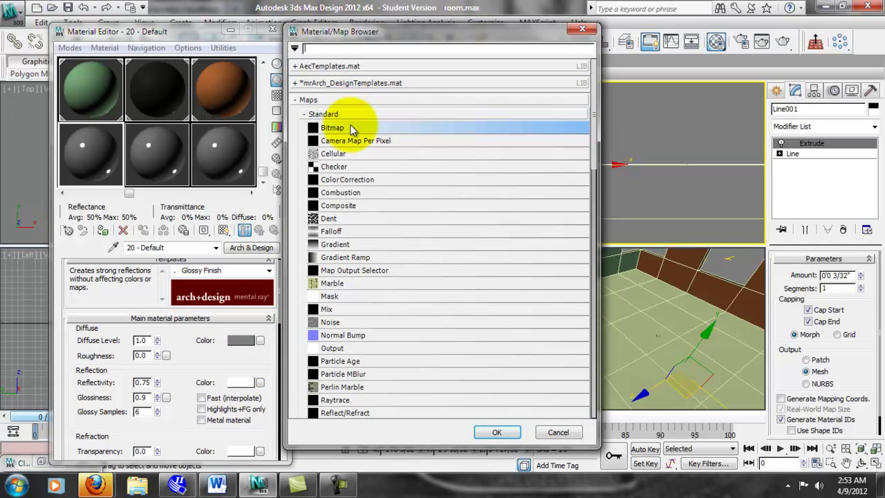
{"action": "double_click", "coordinate": [332, 128]}
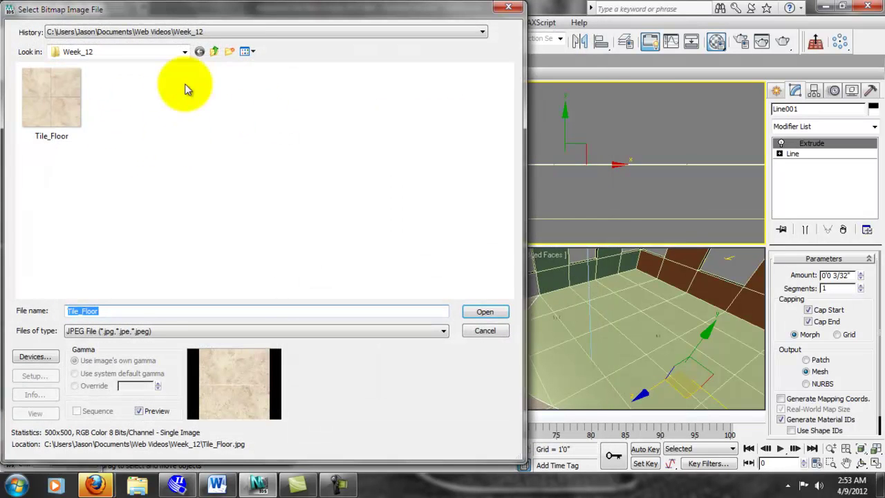
{"action": "left_click", "coordinate": [213, 52]}
{"action": "double_click", "coordinate": [42, 144]}
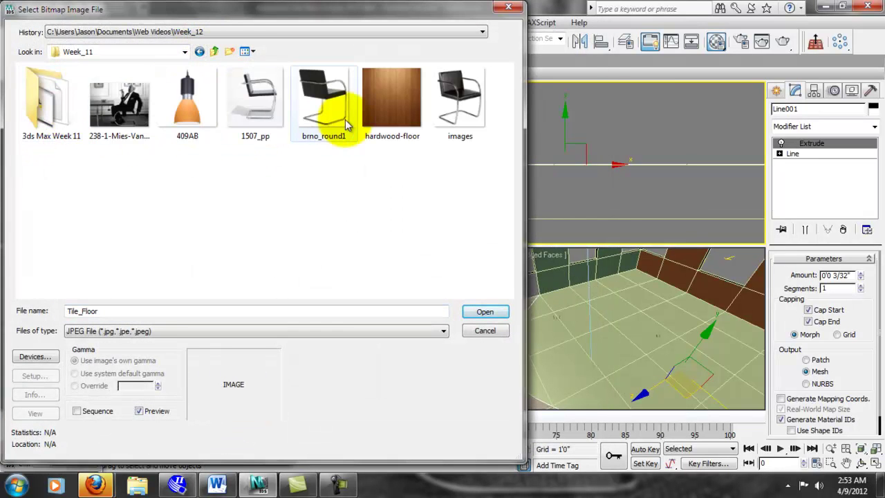
{"action": "left_click", "coordinate": [372, 109]}
{"action": "left_click", "coordinate": [484, 312]}
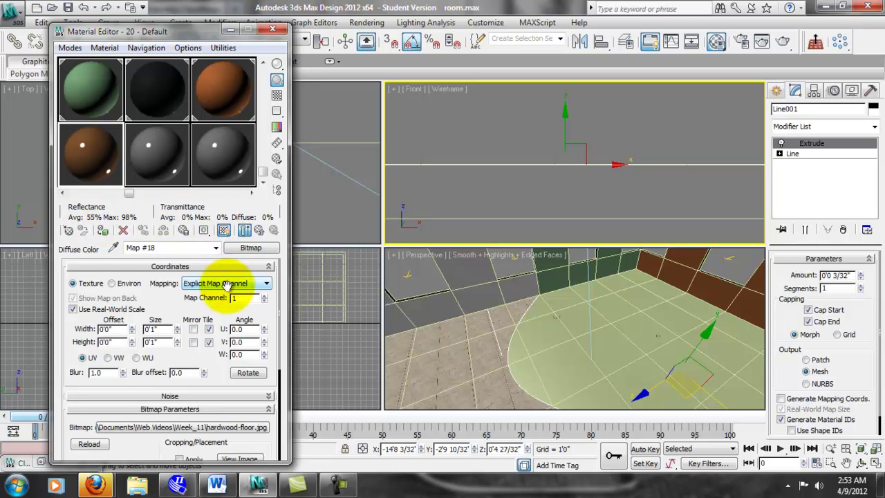
{"action": "left_click", "coordinate": [74, 309]}
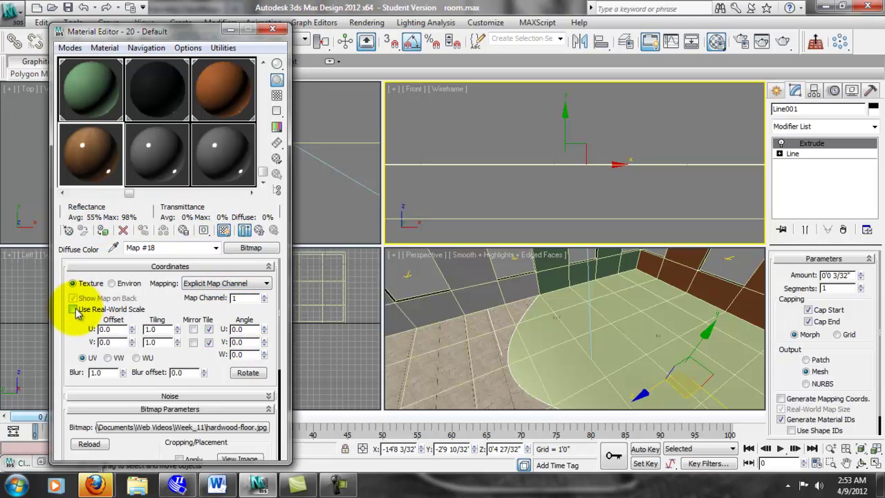
{"action": "left_click", "coordinate": [258, 230]}
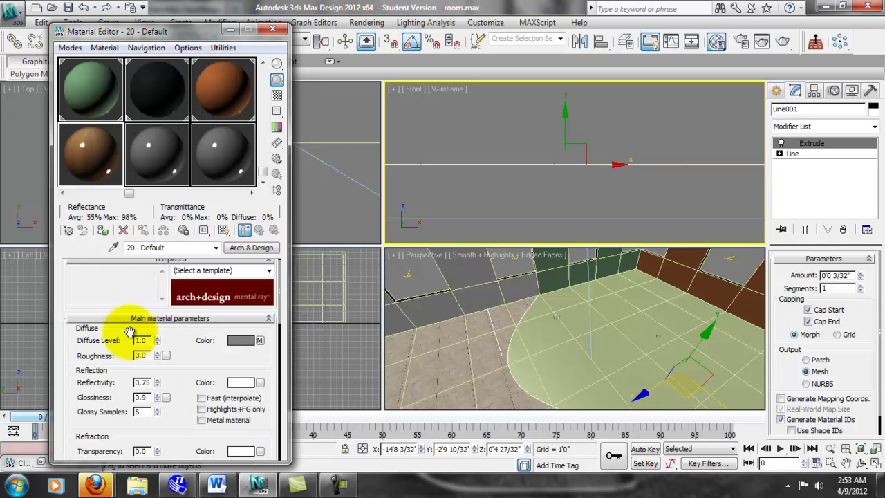
- Set the material's reflection glossiness to 0.95
{"action": "left_click_drag", "start_coordinate": [157, 371], "coordinate": [162, 297]}
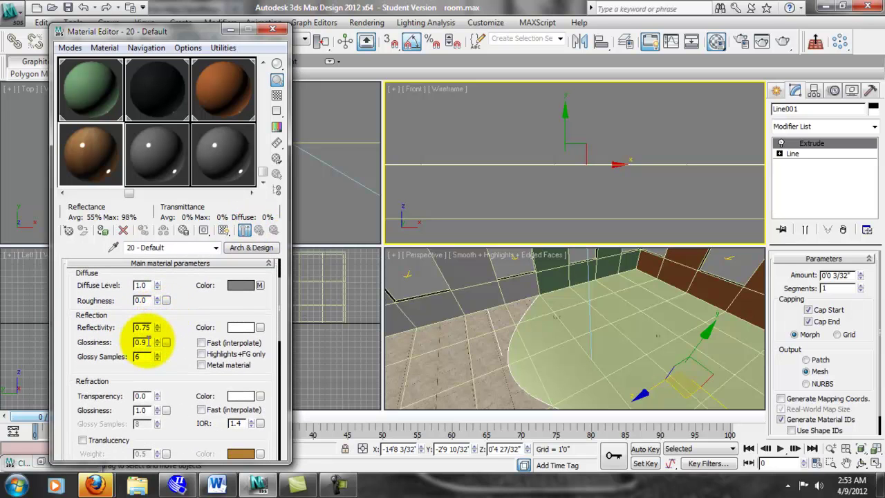
{"action": "left_click_drag", "start_coordinate": [151, 342], "coordinate": [103, 339]}
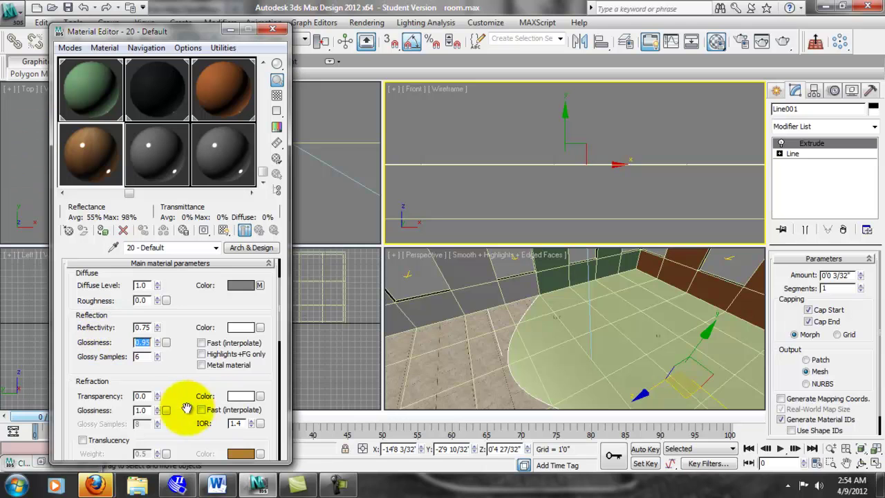
- Set the material's reflection Glossy Samples to 12, Reflectivity to 0.4 and Glossiness to 0.8
{"action": "left_click_drag", "start_coordinate": [142, 357], "coordinate": [90, 345]}
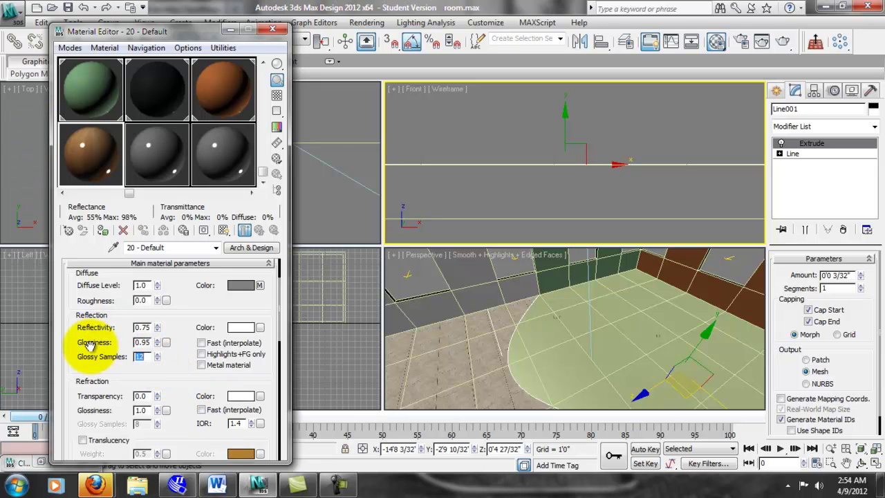
{"action": "left_click_drag", "start_coordinate": [144, 327], "coordinate": [92, 332]}
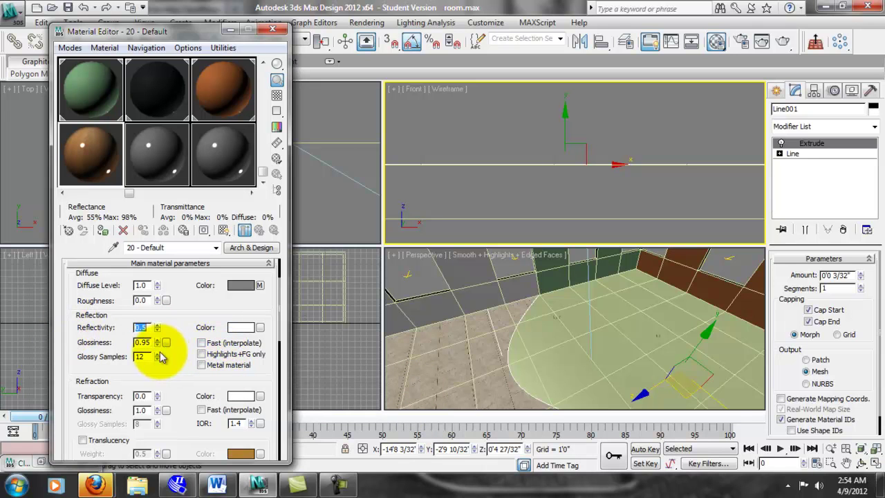
{"action": "double_click", "coordinate": [142, 342]}
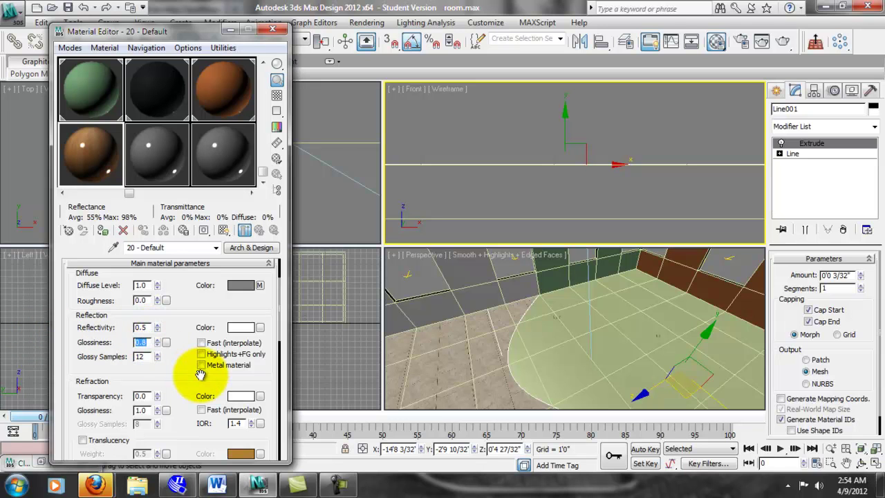
{"action": "left_click_drag", "start_coordinate": [148, 327], "coordinate": [114, 320]}
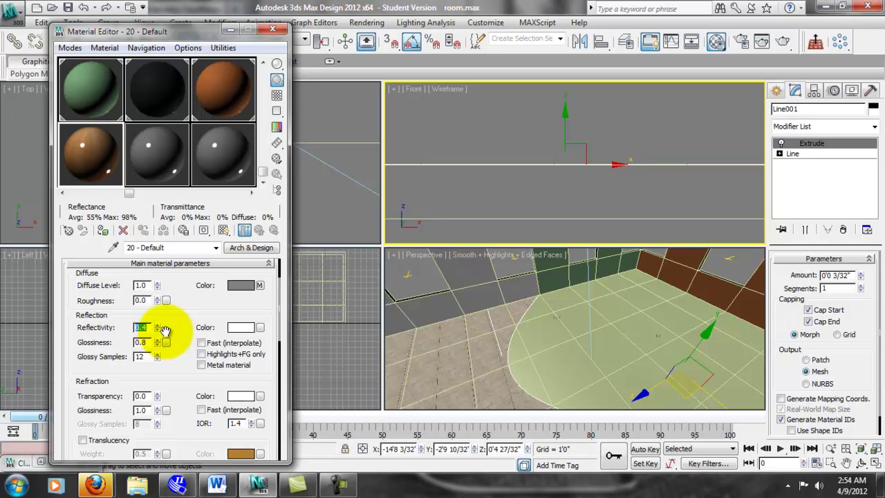
{"action": "left_click_drag", "start_coordinate": [184, 327], "coordinate": [191, 284]}
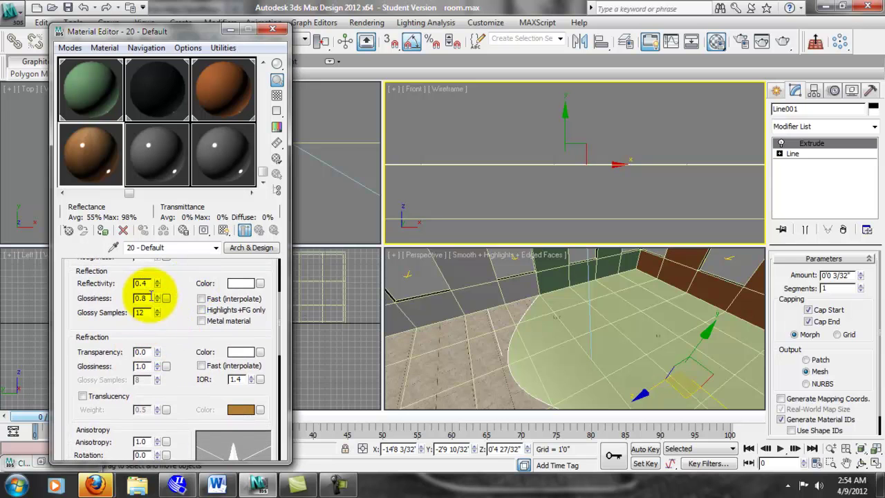
{"action": "double_click", "coordinate": [151, 298]}
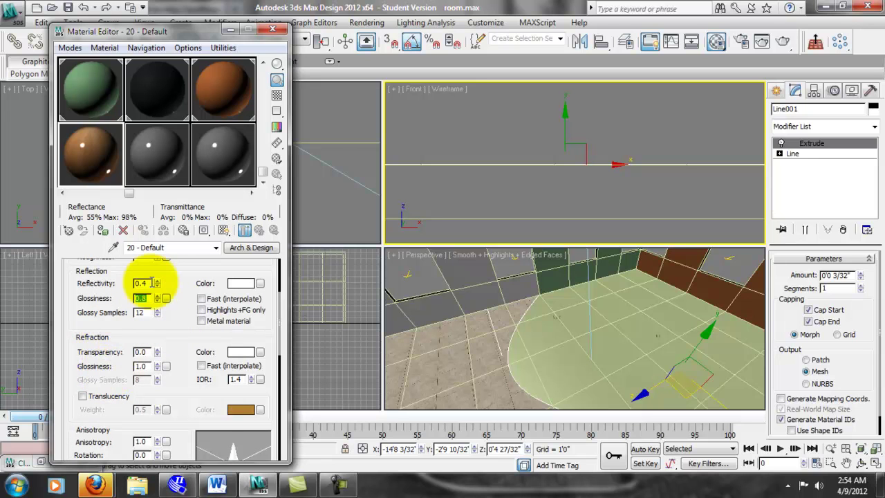
- Assign the hardwood material to the selected curved floor area and minimize the Material Editor
{"action": "left_click", "coordinate": [102, 229]}
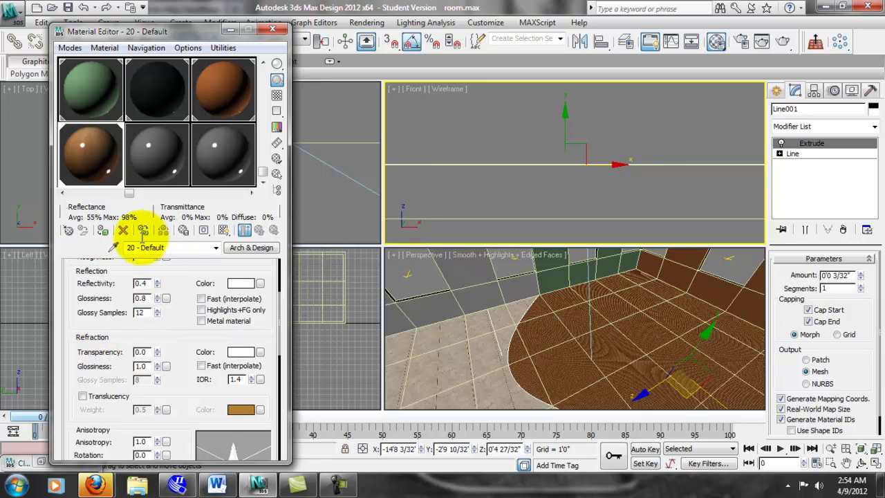
{"action": "left_click", "coordinate": [230, 30]}
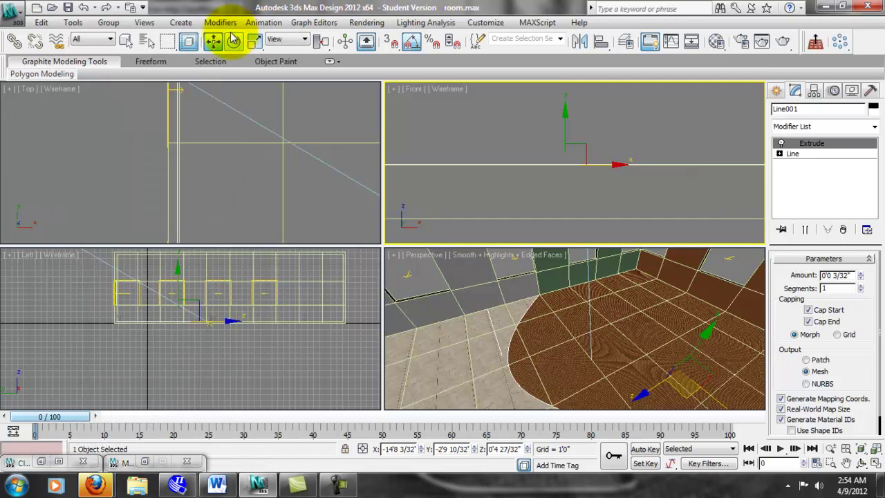
{"action": "left_click", "coordinate": [687, 287]}
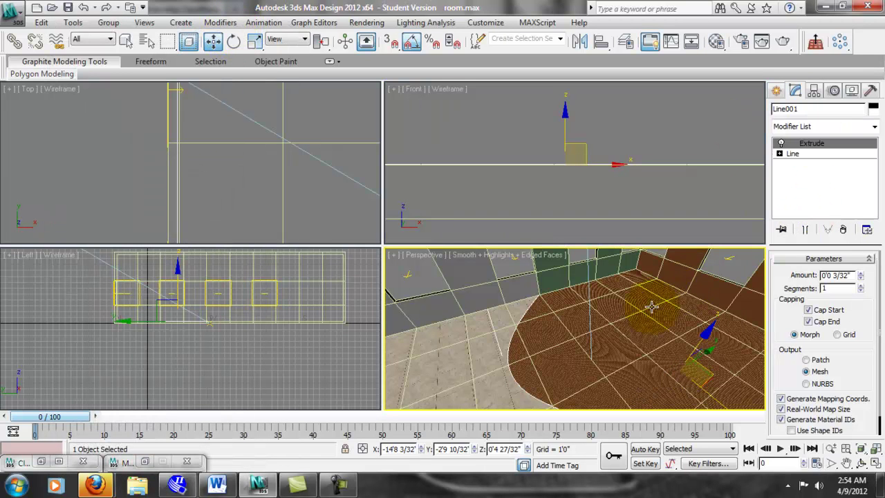
- Add a Box-type UVW Map modifier to the curved floor with Real-World Map Size off, sized about 21'10" long and 8'2" wide
{"action": "left_click", "coordinate": [875, 126]}
{"action": "left_click_drag", "start_coordinate": [874, 181], "coordinate": [874, 391]}
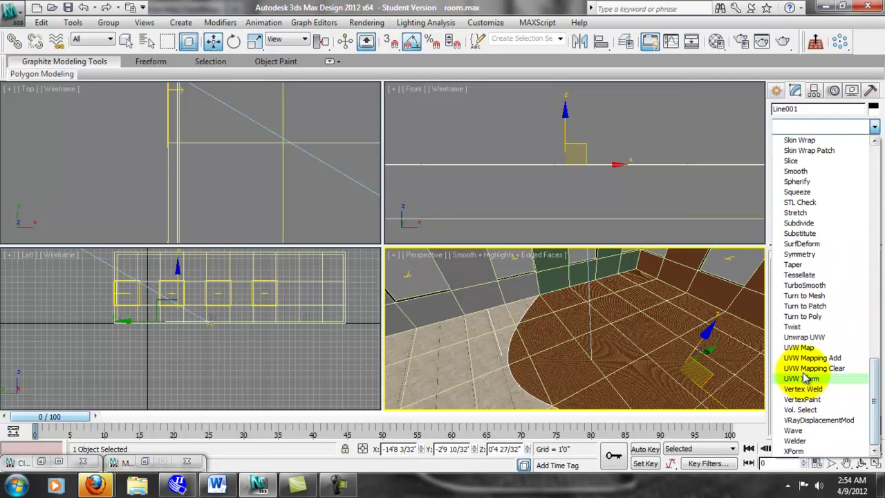
{"action": "left_click", "coordinate": [799, 347]}
{"action": "left_click", "coordinate": [804, 331]}
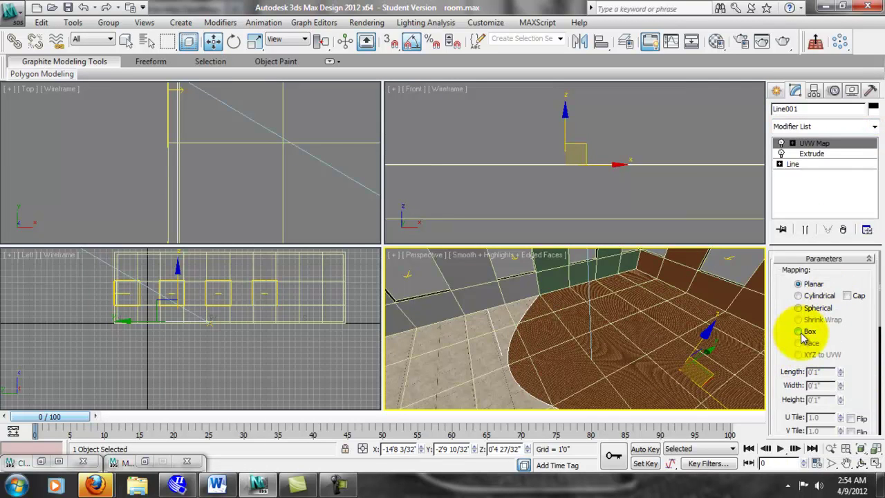
{"action": "scroll", "coordinate": [800, 373], "scroll_direction": "down", "scroll_amount": 2}
{"action": "left_click", "coordinate": [798, 391]}
{"action": "left_click", "coordinate": [799, 391]}
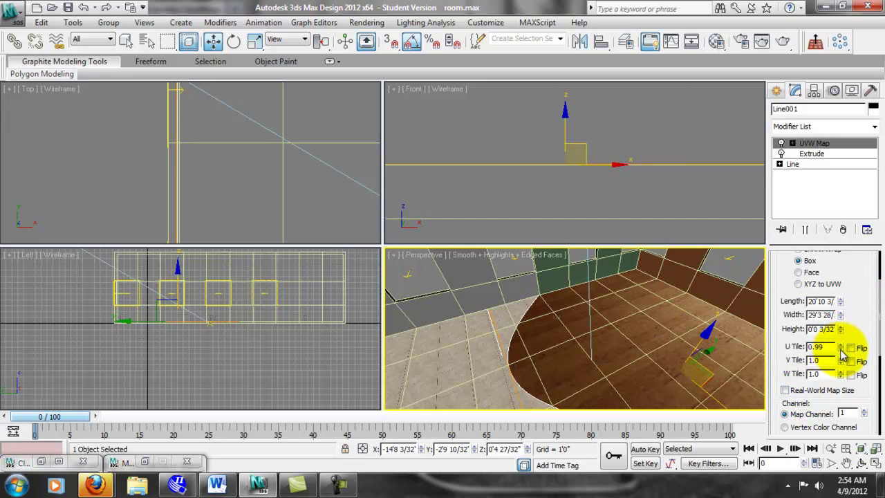
{"action": "left_click_drag", "start_coordinate": [841, 329], "coordinate": [843, 362]}
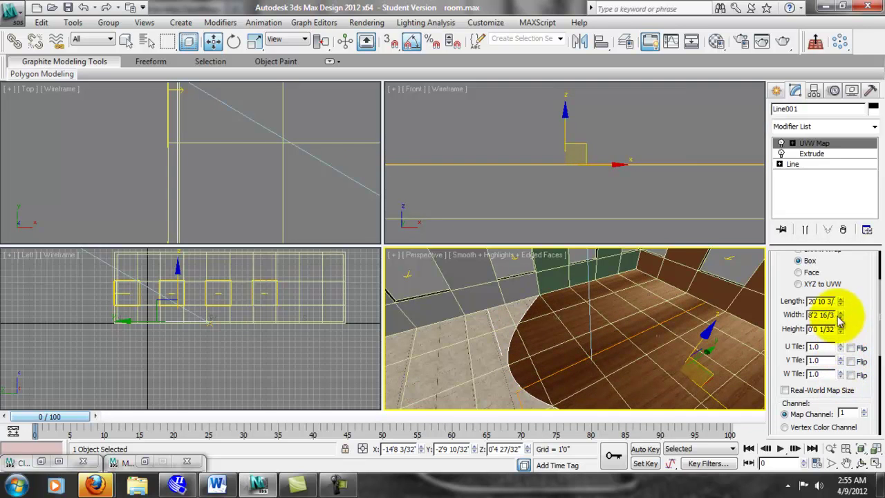
{"action": "mouse_move", "coordinate": [842, 301]}
{"action": "left_mouse_down"}
{"action": "mouse_move", "coordinate": [842, 330]}
{"action": "mouse_move", "coordinate": [849, 301]}
{"action": "left_mouse_up"}
- Rotate the UVW Map gizmo about 35 degrees around Z in the Top view so the planks run diagonally
{"action": "left_click", "coordinate": [792, 143]}
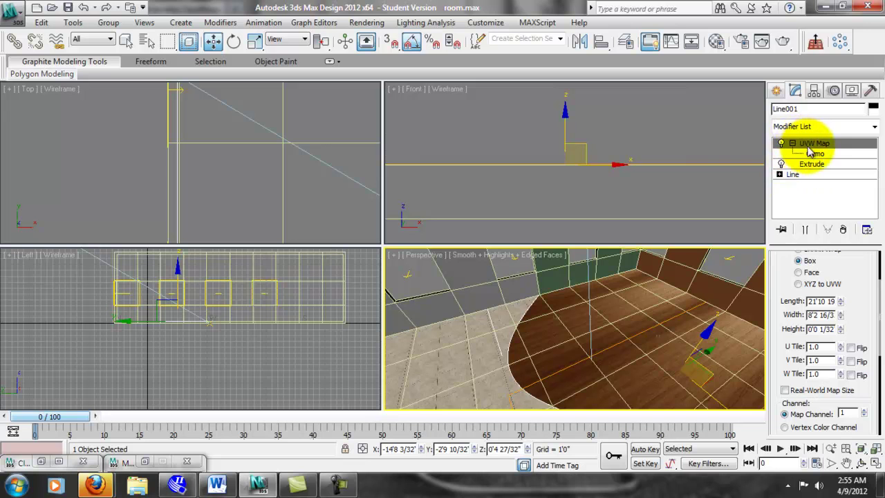
{"action": "left_click", "coordinate": [811, 154]}
{"action": "scroll", "coordinate": [287, 148], "scroll_direction": "down", "scroll_amount": 3}
{"action": "middle_click_drag", "start_coordinate": [197, 148], "coordinate": [221, 155]}
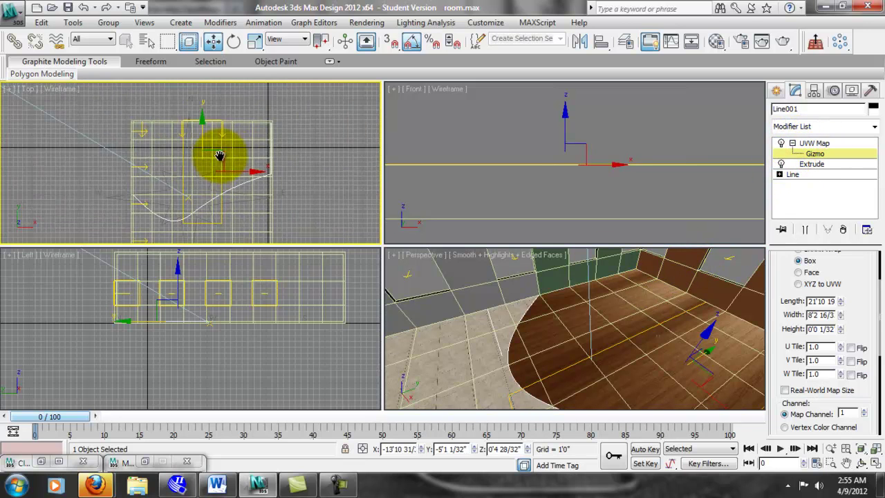
{"action": "left_click", "coordinate": [233, 41]}
{"action": "left_click_drag", "start_coordinate": [227, 122], "coordinate": [206, 114]}
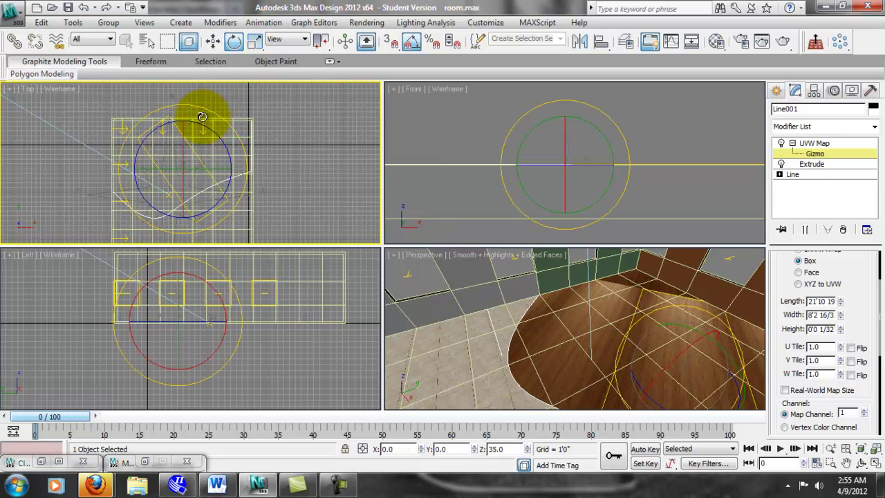
- Move the UVW Map gizmo toward the upper-left of the room and resize the mapping to about 26'0" long and 7'3" wide
{"action": "left_click", "coordinate": [213, 42]}
{"action": "left_click_drag", "start_coordinate": [214, 163], "coordinate": [192, 134]}
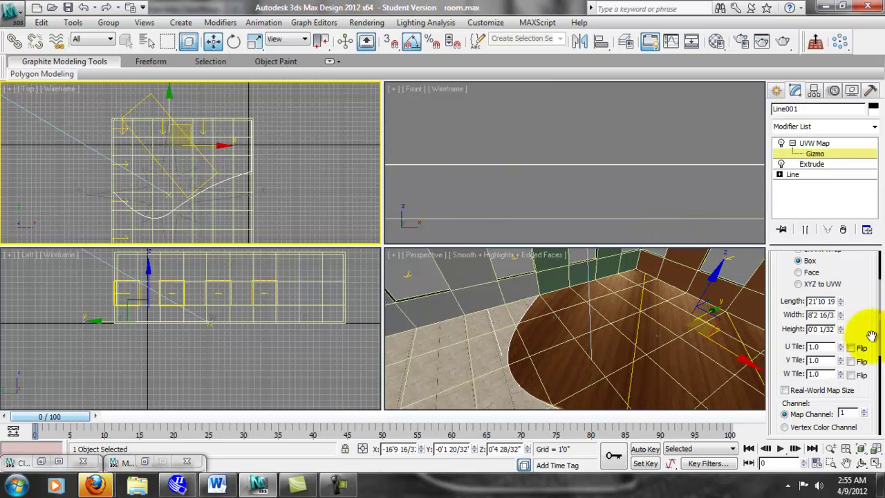
{"action": "mouse_move", "coordinate": [841, 303]}
{"action": "left_mouse_down"}
{"action": "mouse_move", "coordinate": [844, 286]}
{"action": "mouse_move", "coordinate": [844, 328]}
{"action": "mouse_move", "coordinate": [841, 316]}
{"action": "left_mouse_up"}
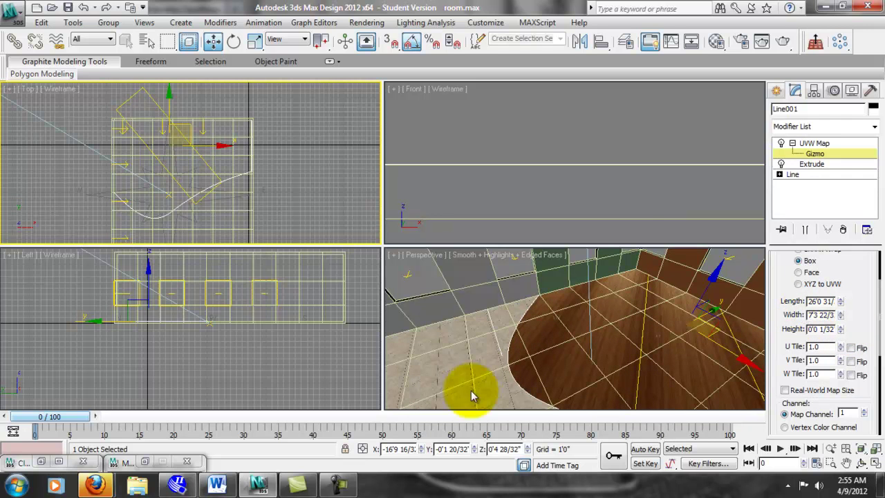
- Show Camera001 in the perspective viewport and reframe the camera closer to the curved hardwood floor
{"action": "right_click", "coordinate": [631, 201]}
{"action": "left_click", "coordinate": [439, 261]}
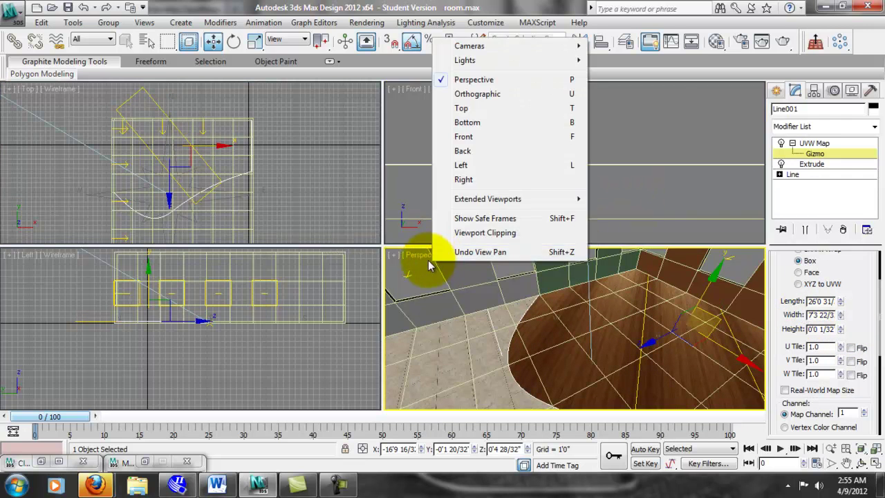
{"action": "mouse_move", "coordinate": [534, 47]}
{"action": "left_click", "coordinate": [619, 45]}
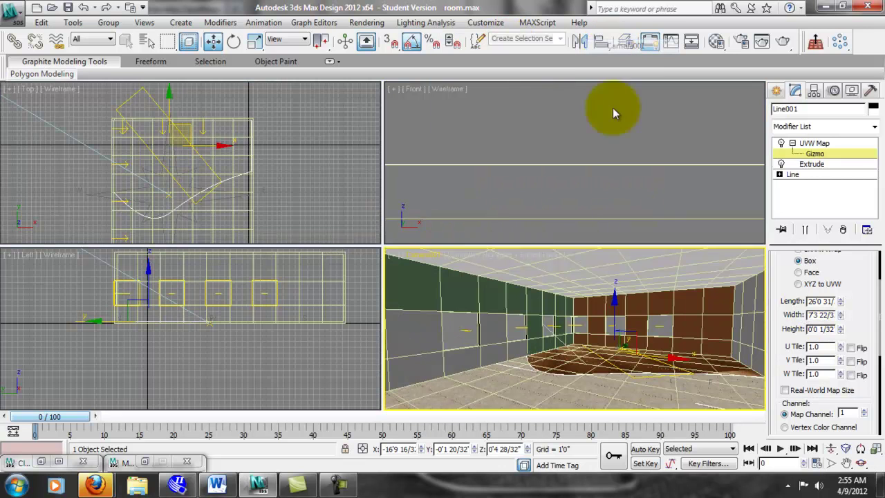
{"action": "left_click", "coordinate": [832, 448]}
{"action": "left_click_drag", "start_coordinate": [579, 370], "coordinate": [504, 322]}
{"action": "left_click", "coordinate": [832, 462]}
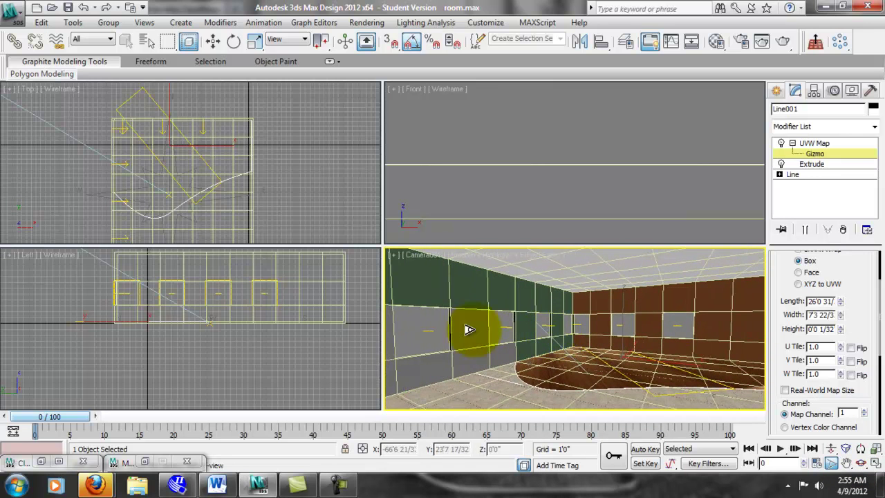
- Return to the Move tool and render the Camera001 view
{"action": "left_click", "coordinate": [291, 173]}
{"action": "key", "text": "w"}
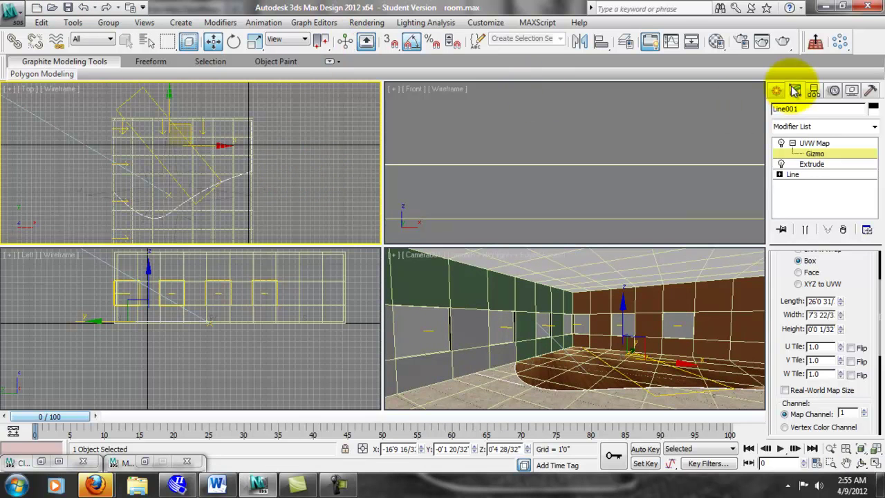
{"action": "left_click", "coordinate": [782, 42]}
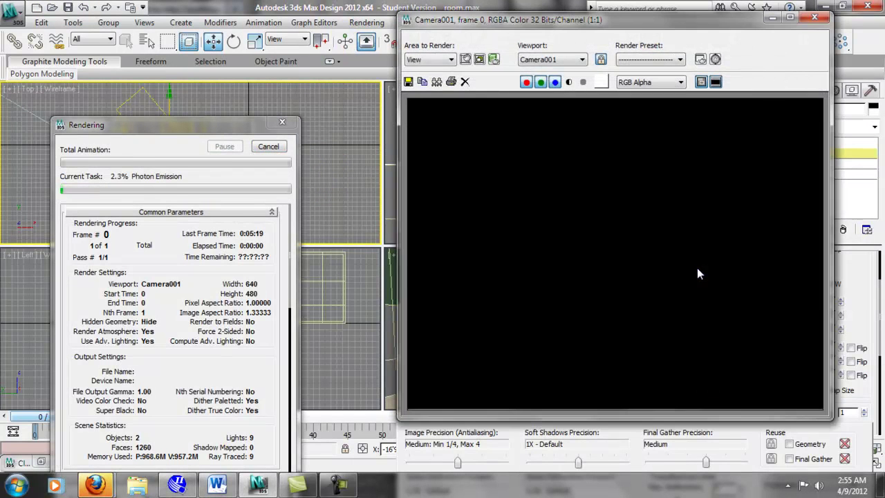
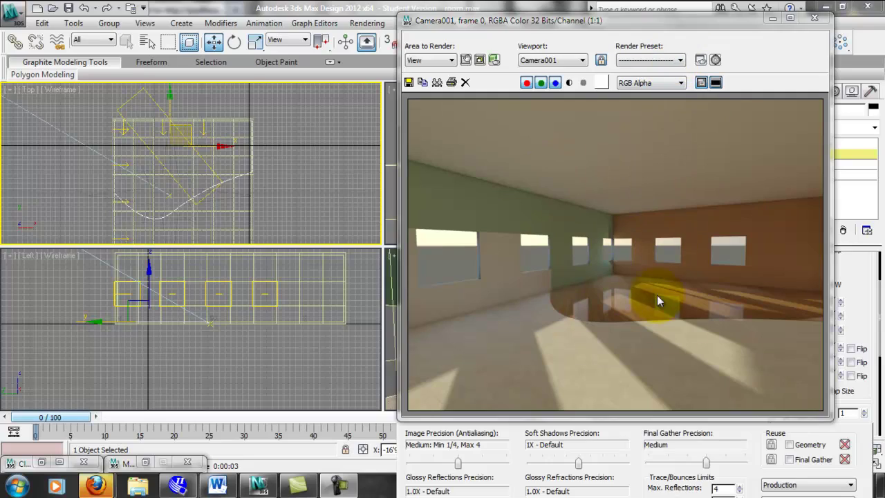
- Compare the new Camera001 render with the earlier cloned all-white render, then put both render windows away
{"action": "left_click_drag", "start_coordinate": [661, 28], "coordinate": [636, 18]}
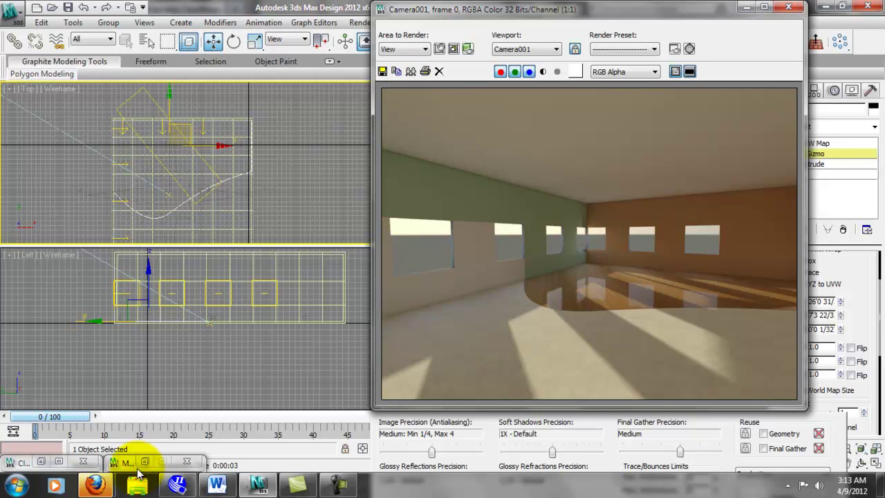
{"action": "left_click", "coordinate": [43, 470]}
{"action": "mouse_move", "coordinate": [574, 76]}
{"action": "left_mouse_down"}
{"action": "mouse_move", "coordinate": [487, 88]}
{"action": "mouse_move", "coordinate": [309, 53]}
{"action": "mouse_move", "coordinate": [322, 57]}
{"action": "left_mouse_up"}
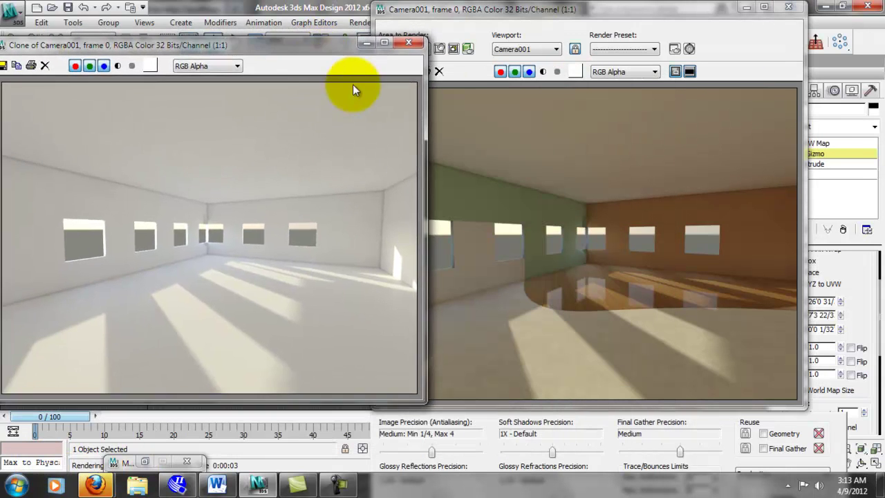
{"action": "left_click", "coordinate": [415, 48]}
{"action": "left_click", "coordinate": [411, 71]}
{"action": "left_click", "coordinate": [605, 84]}
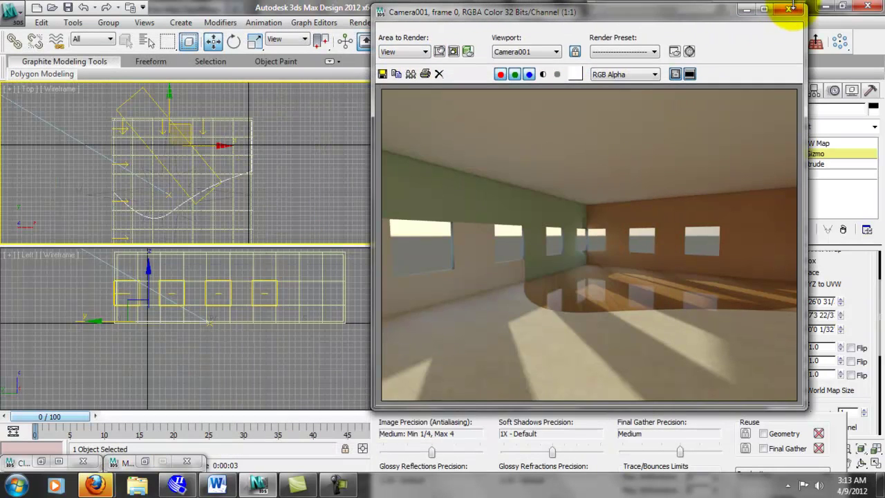
{"action": "left_click", "coordinate": [788, 7]}
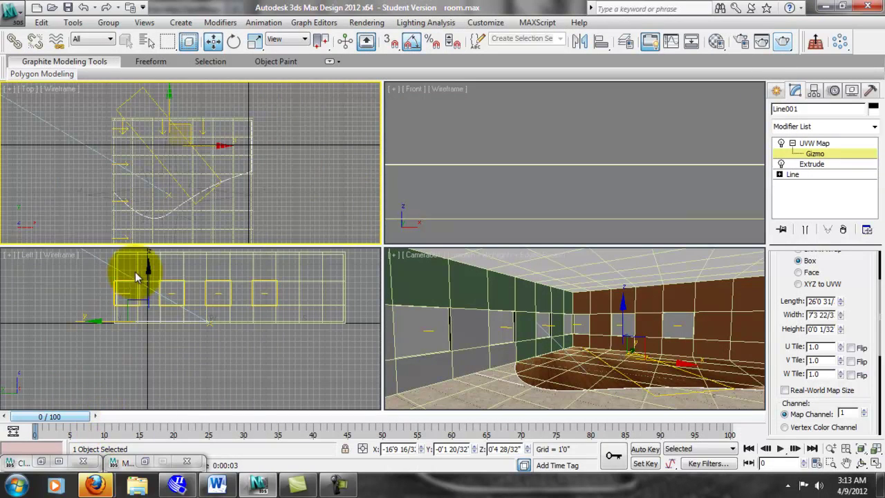
- Examine how the wood floor's edges meet the walls at the room's upper-left corner in the Top view
{"action": "scroll", "coordinate": [85, 114], "scroll_direction": "up", "scroll_amount": 5}
{"action": "middle_click_drag", "start_coordinate": [108, 165], "coordinate": [159, 173]}
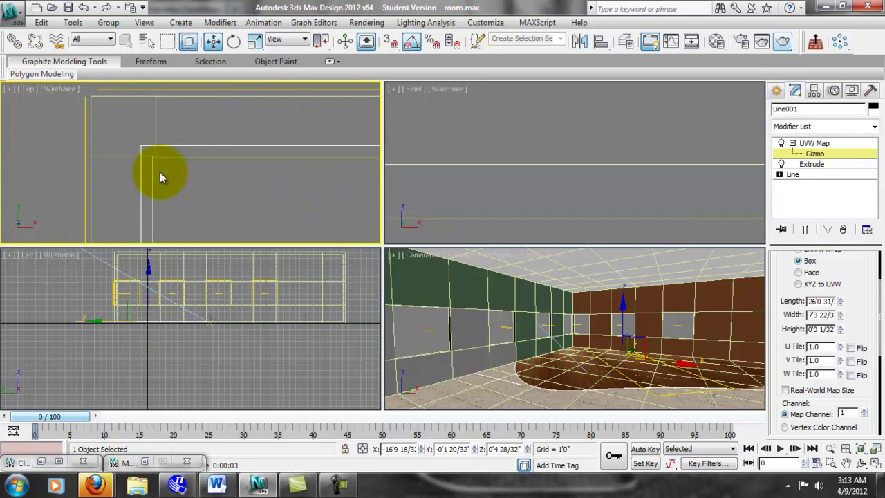
{"action": "scroll", "coordinate": [162, 173], "scroll_direction": "down", "scroll_amount": 6}
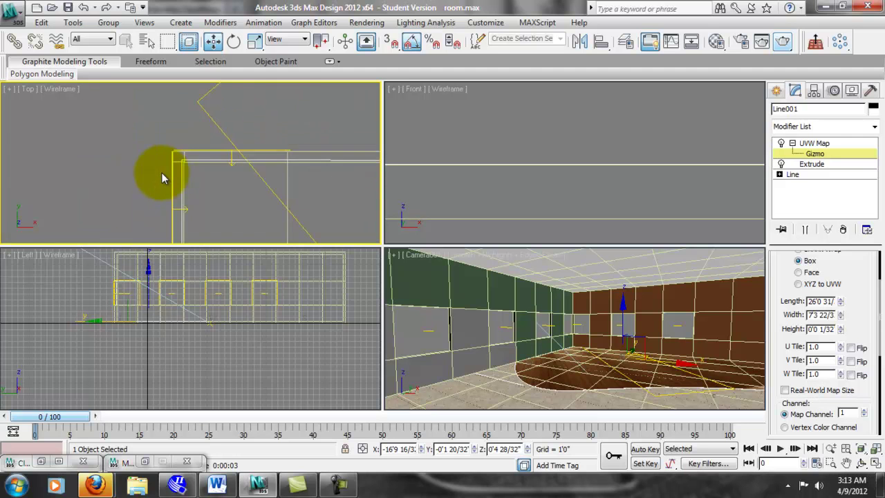
{"action": "scroll", "coordinate": [162, 173], "scroll_direction": "up", "scroll_amount": 2}
{"action": "scroll", "coordinate": [242, 180], "scroll_direction": "up", "scroll_amount": 2}
{"action": "scroll", "coordinate": [161, 161], "scroll_direction": "up", "scroll_amount": 4}
{"action": "middle_click_drag", "start_coordinate": [61, 123], "coordinate": [139, 148]}
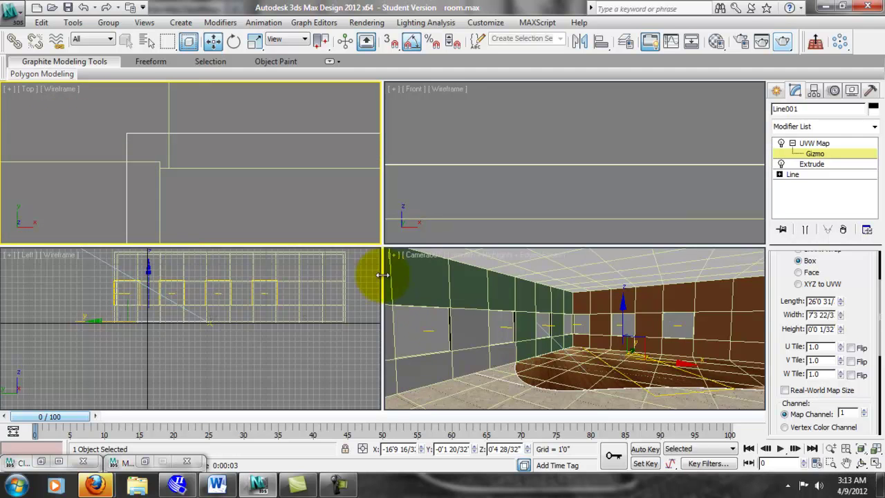
- Switch the camera viewport to Perspective and select the narrow polygon beside the room's corner window on Box001, zooming to it
{"action": "left_click", "coordinate": [415, 256]}
{"action": "left_click", "coordinate": [528, 48]}
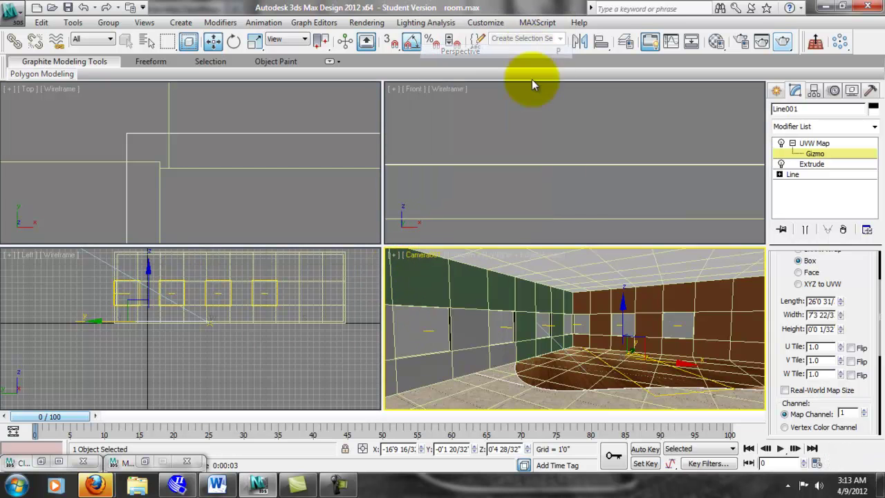
{"action": "scroll", "coordinate": [570, 315], "scroll_direction": "up", "scroll_amount": 5}
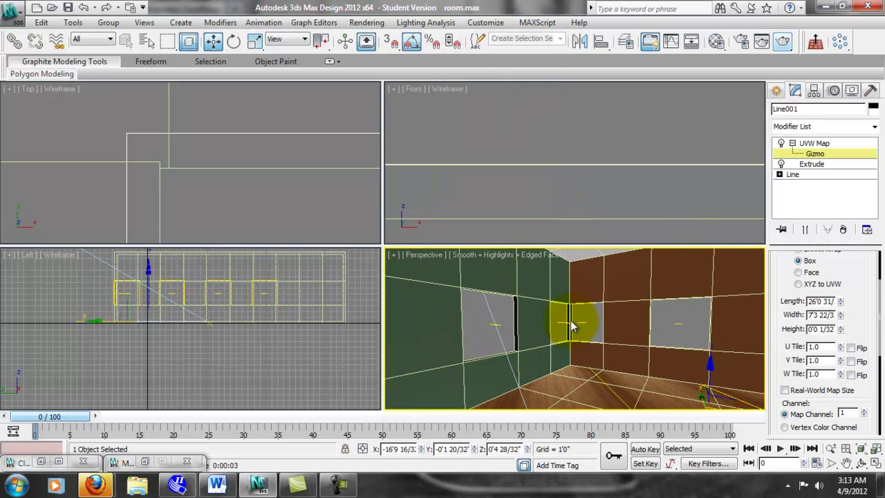
{"action": "left_click", "coordinate": [826, 154]}
{"action": "left_click", "coordinate": [571, 321]}
{"action": "left_click", "coordinate": [567, 328]}
{"action": "left_click", "coordinate": [575, 319]}
{"action": "left_click", "coordinate": [585, 317]}
{"action": "left_click", "coordinate": [819, 205]}
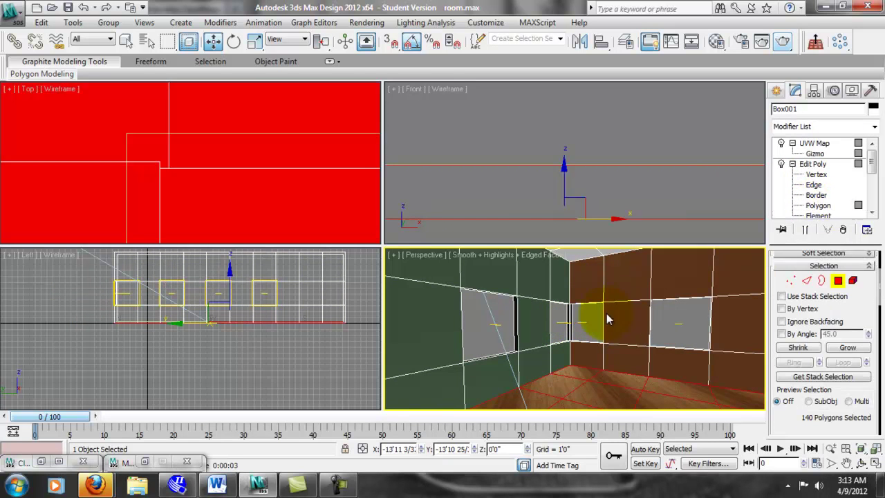
{"action": "key", "text": "z"}
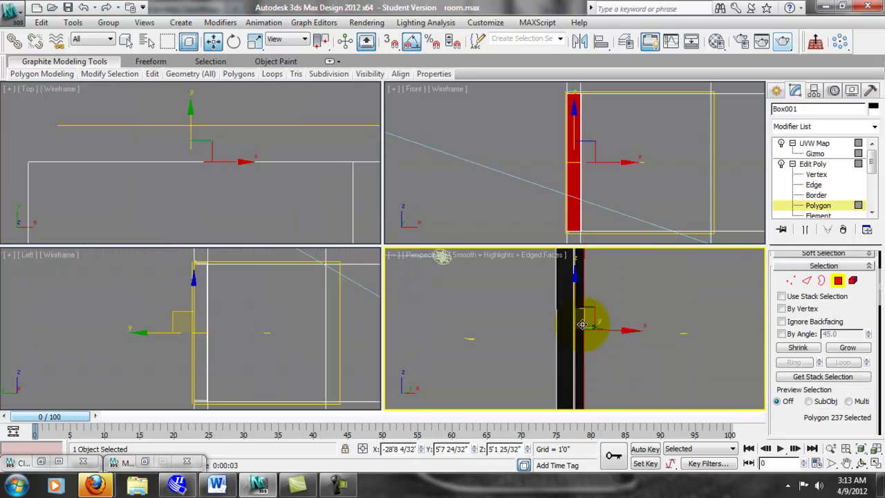
- Inspect the corner window's narrow reveal faces in the Perspective view and select the large wall polygon beside them
{"action": "middle_click_drag", "start_coordinate": [594, 288], "coordinate": [554, 360], "text": "alt"}
{"action": "left_click_drag", "start_coordinate": [572, 326], "coordinate": [565, 298]}
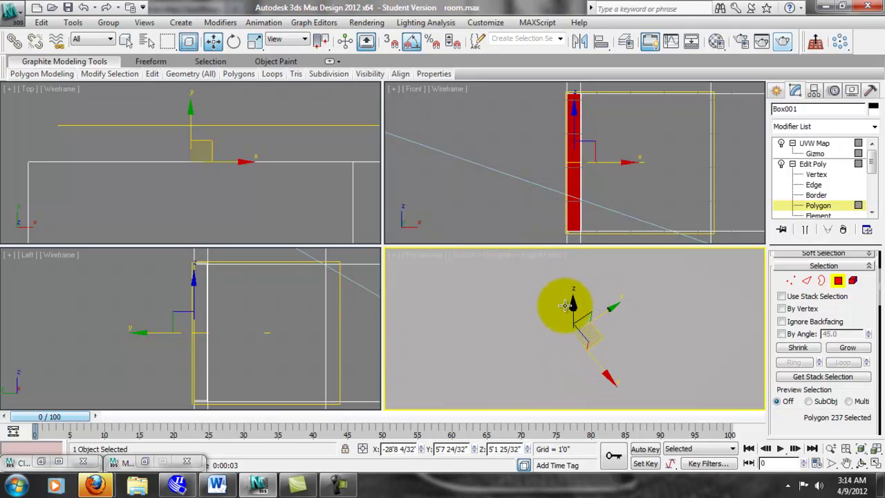
{"action": "scroll", "coordinate": [567, 301], "scroll_direction": "down", "scroll_amount": 8}
{"action": "scroll", "coordinate": [584, 354], "scroll_direction": "up", "scroll_amount": 8}
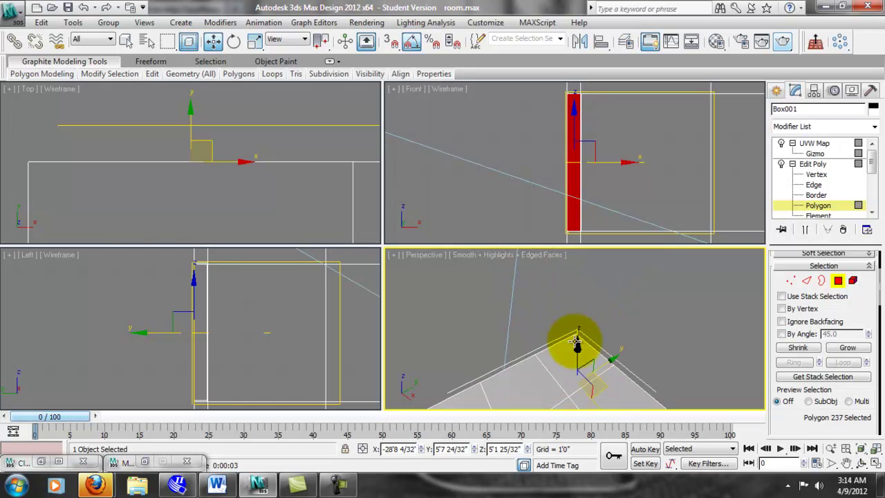
{"action": "key", "text": "z"}
{"action": "middle_click_drag", "start_coordinate": [593, 358], "coordinate": [602, 318]}
{"action": "scroll", "coordinate": [603, 320], "scroll_direction": "down", "scroll_amount": 1}
{"action": "middle_click_drag", "start_coordinate": [573, 352], "coordinate": [596, 299], "text": "alt"}
{"action": "left_click", "coordinate": [581, 324]}
- Check the same wall corner up close in the Top view and select the floor polygon that meets it
{"action": "right_click", "coordinate": [225, 160]}
{"action": "scroll", "coordinate": [223, 181], "scroll_direction": "down", "scroll_amount": 4}
{"action": "scroll", "coordinate": [223, 184], "scroll_direction": "down", "scroll_amount": 5}
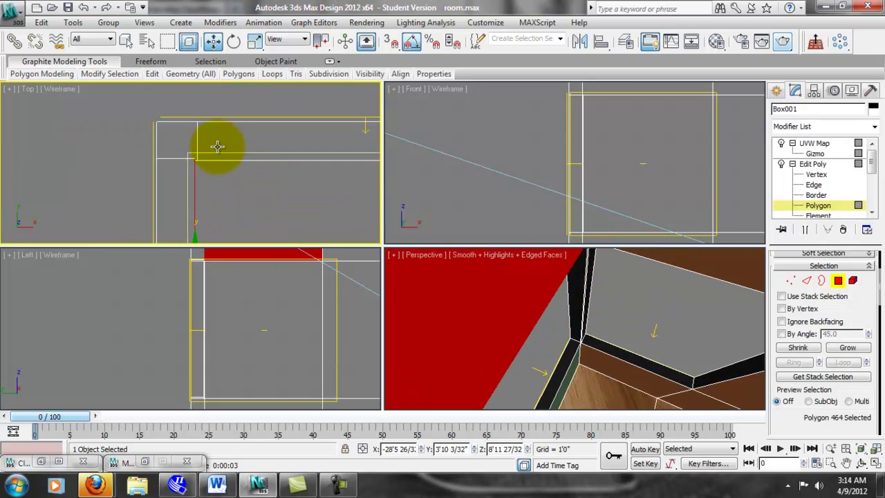
{"action": "scroll", "coordinate": [191, 162], "scroll_direction": "down", "scroll_amount": 2}
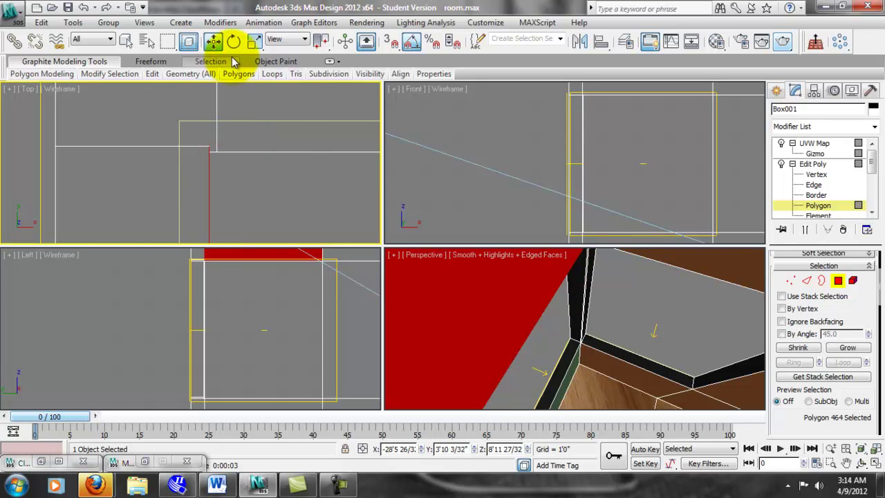
{"action": "middle_click_drag", "start_coordinate": [262, 171], "coordinate": [241, 191]}
{"action": "left_click", "coordinate": [256, 175]}
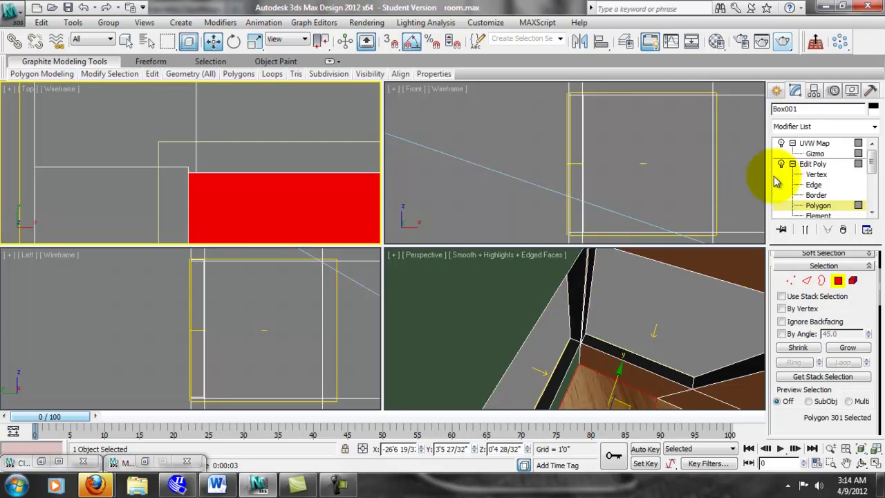
- At vertex level, try to move the four inner corner vertices in the Top view along Y to 5'3 2/32"
{"action": "left_click", "coordinate": [777, 174]}
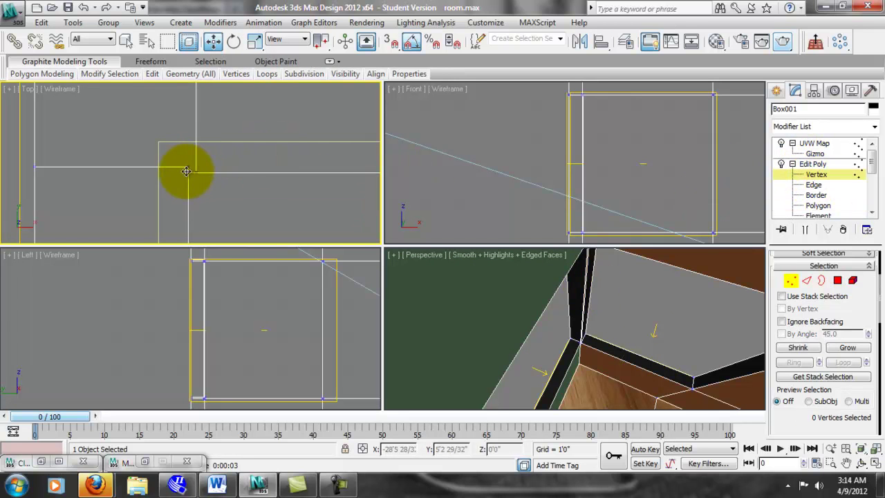
{"action": "scroll", "coordinate": [196, 149], "scroll_direction": "up", "scroll_amount": 2}
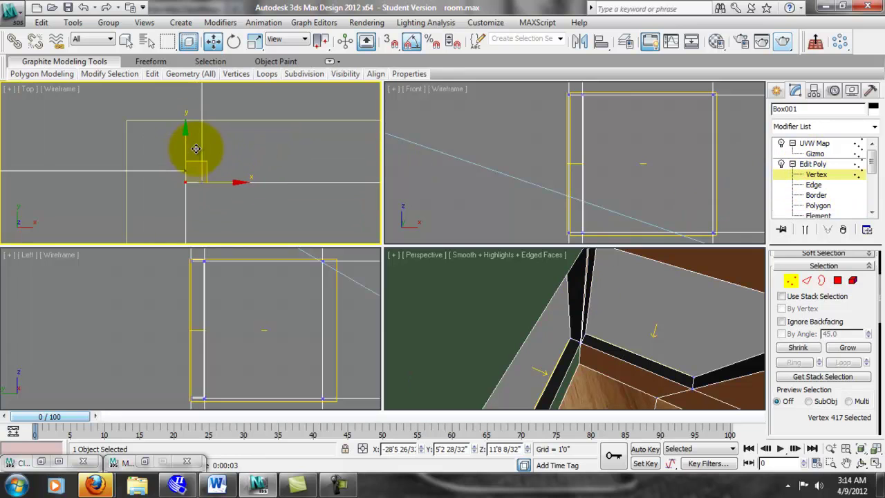
{"action": "left_click_drag", "start_coordinate": [181, 143], "coordinate": [195, 156]}
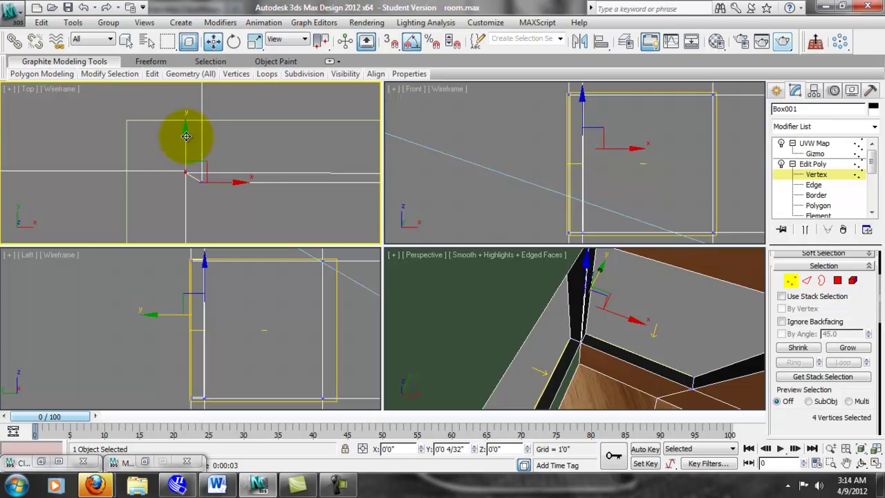
{"action": "left_click_drag", "start_coordinate": [186, 134], "coordinate": [186, 131]}
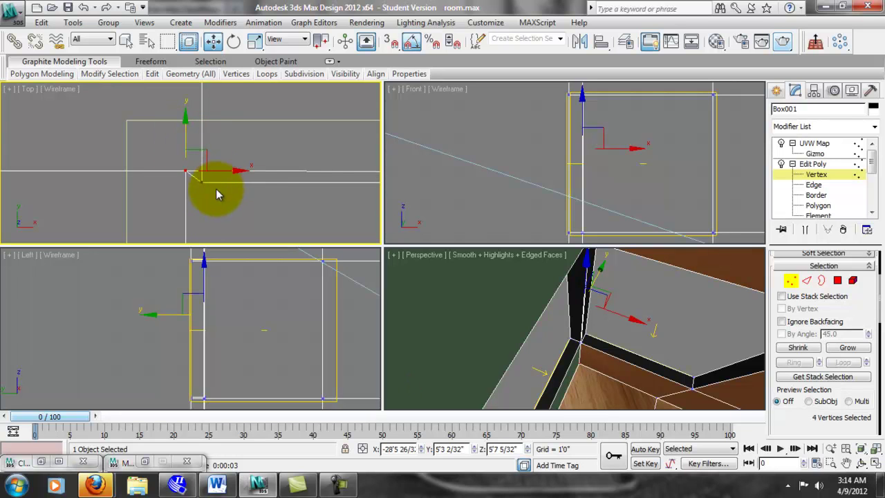
- Try to shift the neighbouring inner corner vertex along Y, undo that move, and select the two overlapping vertices there
{"action": "scroll", "coordinate": [226, 188], "scroll_direction": "down", "scroll_amount": 4}
{"action": "scroll", "coordinate": [226, 187], "scroll_direction": "up", "scroll_amount": 3}
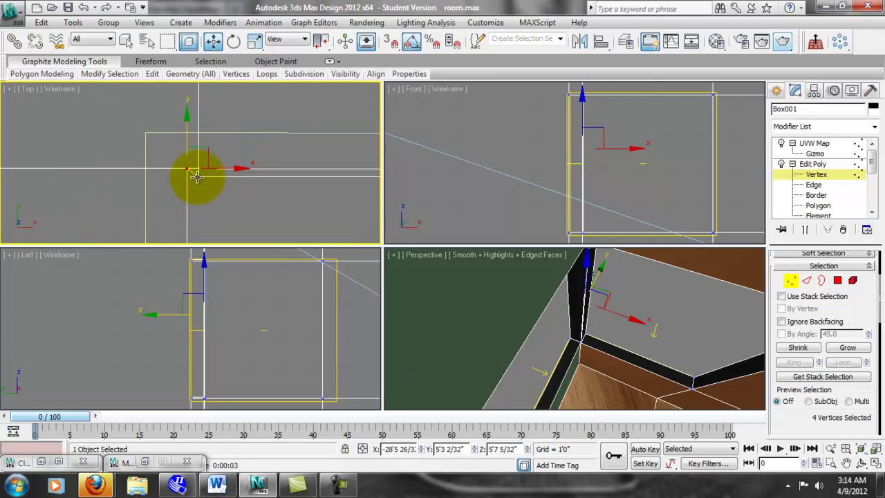
{"action": "left_click", "coordinate": [198, 174]}
{"action": "left_click_drag", "start_coordinate": [199, 138], "coordinate": [200, 137]}
{"action": "key", "text": "ctrl+z"}
{"action": "left_click_drag", "start_coordinate": [208, 192], "coordinate": [193, 173]}
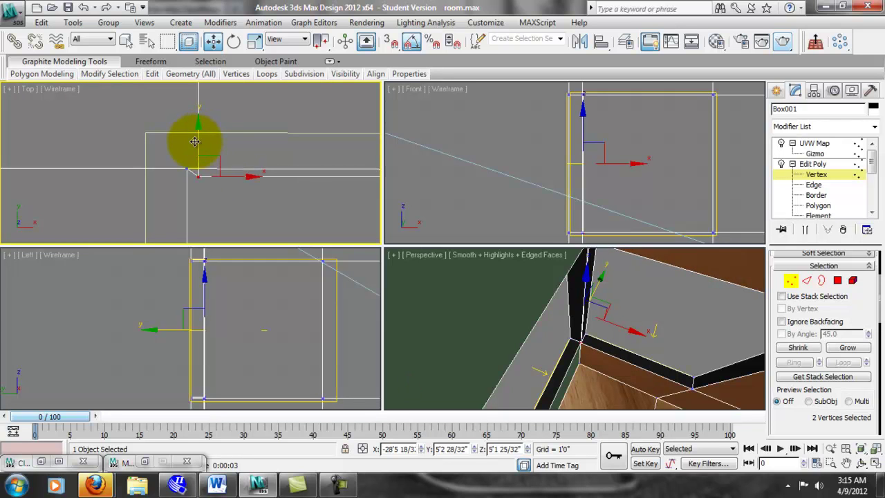
- Undo the remaining corner vertex move and the vertex selections made around it
{"action": "key", "text": "ctrl+z"}
{"action": "key", "text": "ctrl+z"}
{"action": "key", "text": "ctrl+z"}
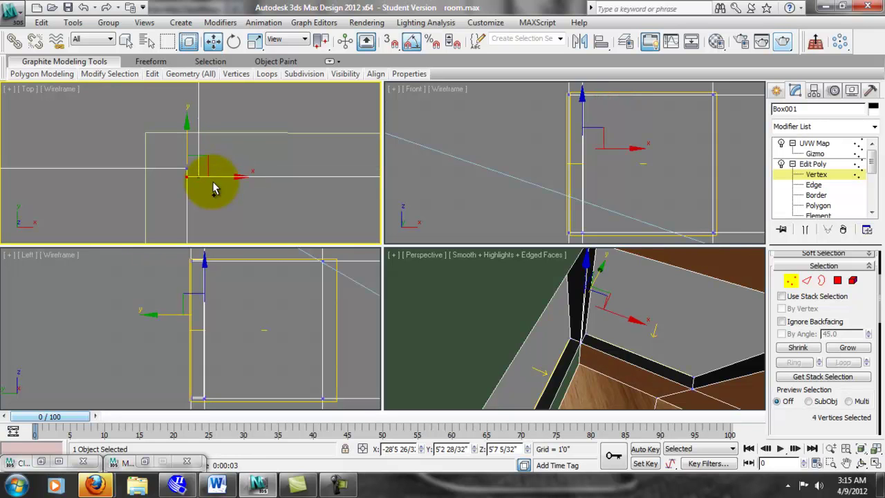
{"action": "key", "text": "ctrl+z"}
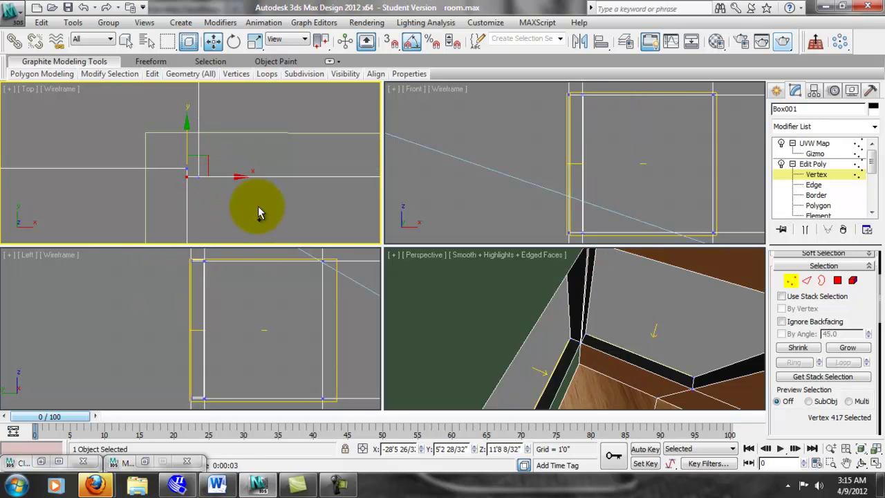
- Examine in the Perspective view how the corner window's reveals meet the two walls above the floor
{"action": "scroll", "coordinate": [253, 212], "scroll_direction": "down", "scroll_amount": 6}
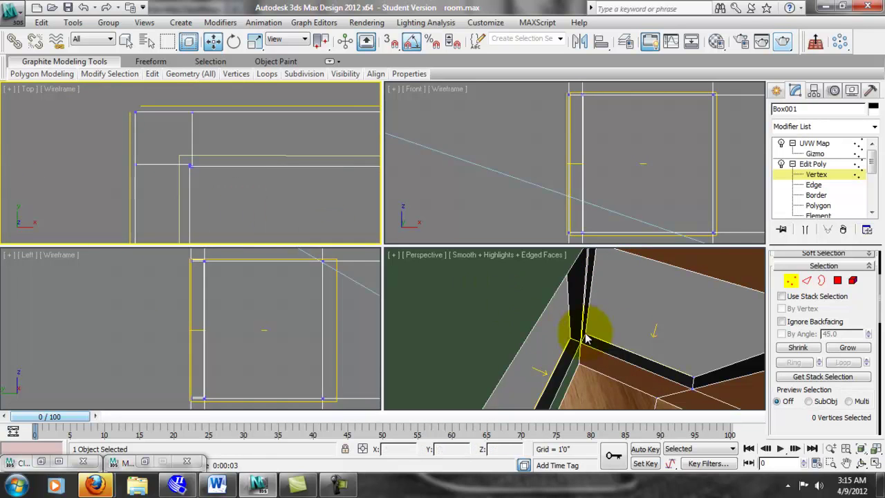
{"action": "scroll", "coordinate": [585, 337], "scroll_direction": "up", "scroll_amount": 4}
{"action": "middle_click_drag", "start_coordinate": [567, 340], "coordinate": [542, 320], "text": "alt"}
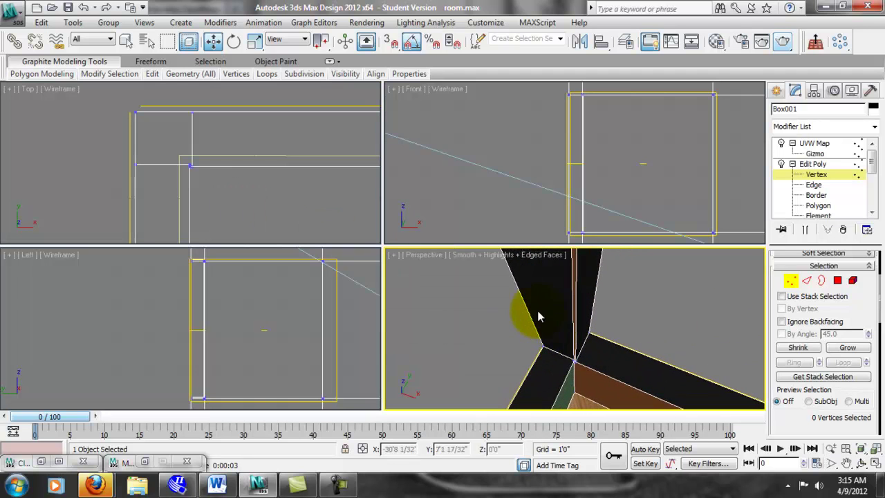
{"action": "scroll", "coordinate": [578, 366], "scroll_direction": "up", "scroll_amount": 4}
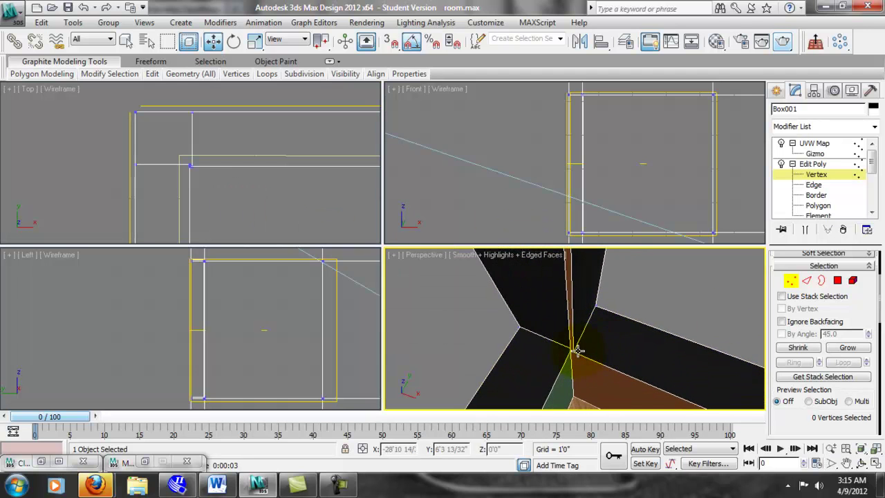
{"action": "scroll", "coordinate": [578, 371], "scroll_direction": "up", "scroll_amount": 3}
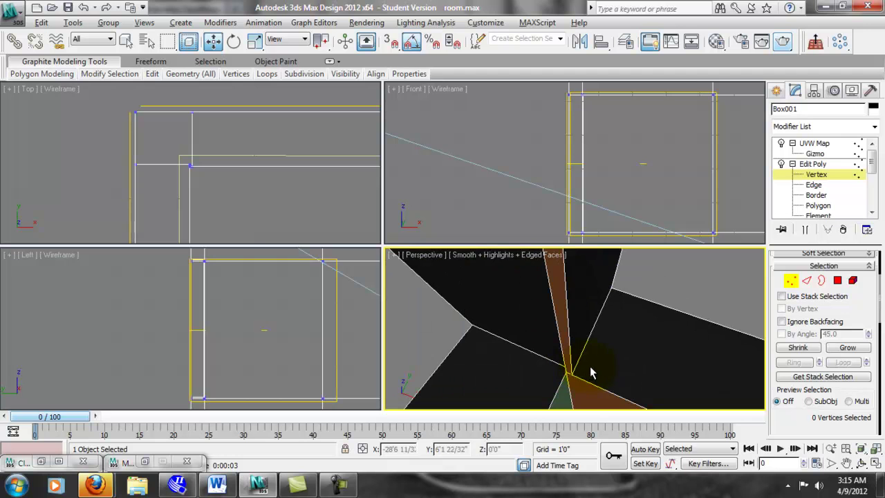
{"action": "scroll", "coordinate": [608, 370], "scroll_direction": "up", "scroll_amount": 1}
{"action": "scroll", "coordinate": [607, 368], "scroll_direction": "down", "scroll_amount": 3}
{"action": "mouse_move", "coordinate": [600, 362]}
{"action": "middle_mouse_down"}
{"action": "mouse_move", "coordinate": [563, 342]}
{"action": "mouse_move", "coordinate": [577, 306]}
{"action": "mouse_move", "coordinate": [559, 317]}
{"action": "mouse_move", "coordinate": [595, 361]}
{"action": "middle_mouse_up"}
{"action": "scroll", "coordinate": [578, 305], "scroll_direction": "up", "scroll_amount": 1}
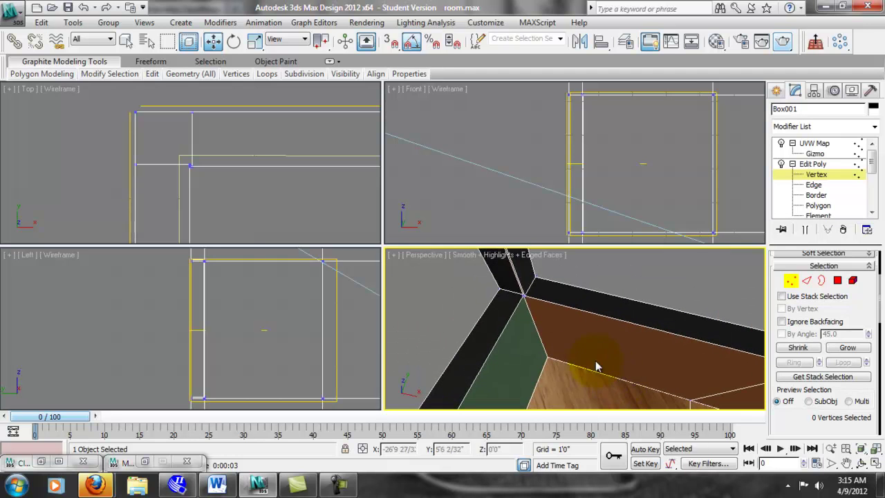
- Select the vertex at the corner window's lower inner corner and inspect it up close in the Perspective view
{"action": "left_click", "coordinate": [525, 296]}
{"action": "key", "text": "z"}
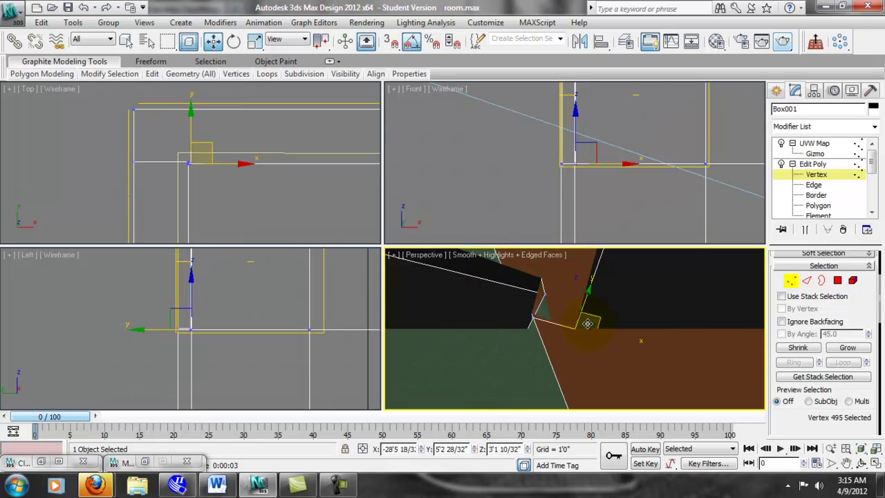
{"action": "scroll", "coordinate": [573, 326], "scroll_direction": "down", "scroll_amount": 2}
{"action": "middle_click_drag", "start_coordinate": [585, 345], "coordinate": [542, 324], "text": "alt"}
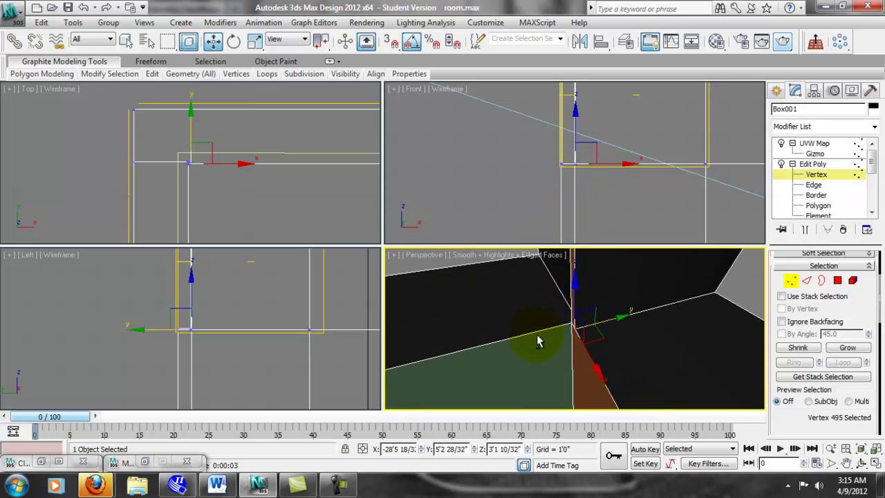
- Examine the wall thickness and vertex alignment along the room's outer walls in the Top view
{"action": "scroll", "coordinate": [219, 204], "scroll_direction": "down", "scroll_amount": 5}
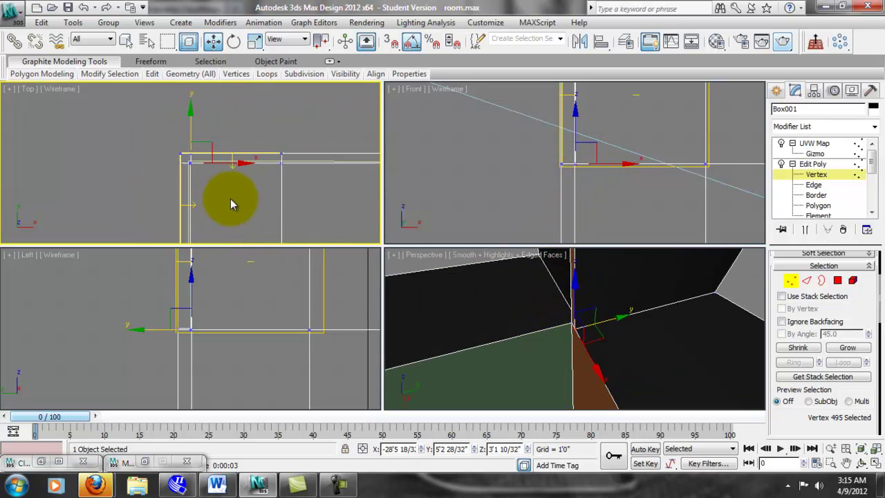
{"action": "middle_click_drag", "start_coordinate": [302, 198], "coordinate": [246, 219]}
{"action": "middle_click_drag", "start_coordinate": [129, 197], "coordinate": [197, 69]}
{"action": "scroll", "coordinate": [213, 173], "scroll_direction": "down", "scroll_amount": 4}
{"action": "middle_click_drag", "start_coordinate": [211, 209], "coordinate": [223, 186]}
{"action": "scroll", "coordinate": [208, 198], "scroll_direction": "up", "scroll_amount": 6}
{"action": "middle_click_drag", "start_coordinate": [291, 236], "coordinate": [260, 170]}
{"action": "scroll", "coordinate": [263, 172], "scroll_direction": "down", "scroll_amount": 2}
- Try moving a vertex at the corner window's upper edge, undo it, and inspect the adjacent corner vertex
{"action": "middle_click_drag", "start_coordinate": [538, 325], "coordinate": [662, 407], "text": "alt"}
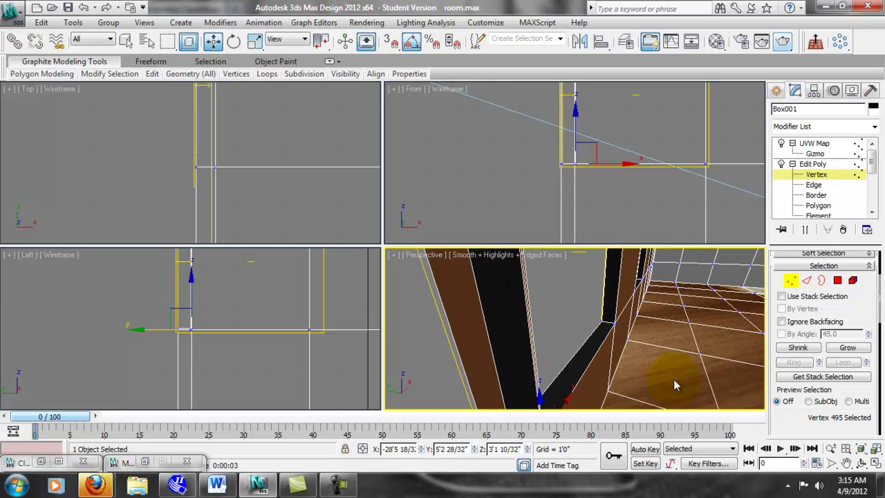
{"action": "middle_click_drag", "start_coordinate": [694, 316], "coordinate": [604, 339], "text": "alt"}
{"action": "left_click", "coordinate": [584, 343]}
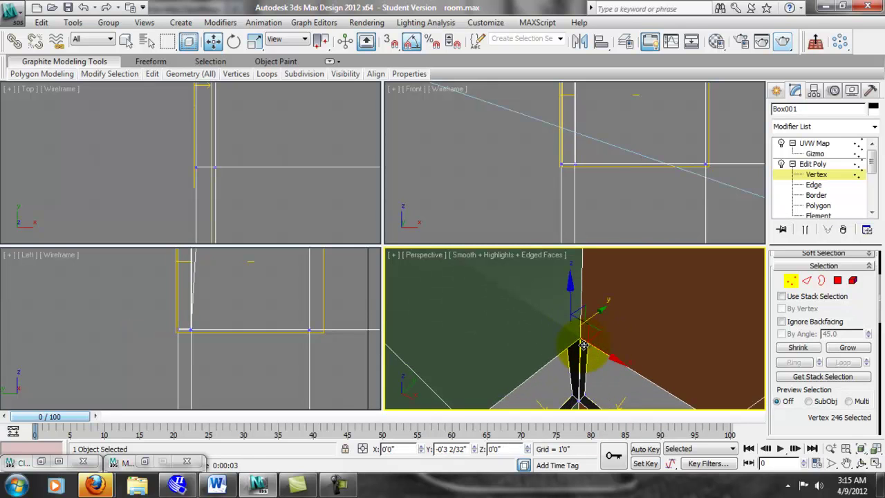
{"action": "key", "text": "ctrl+z"}
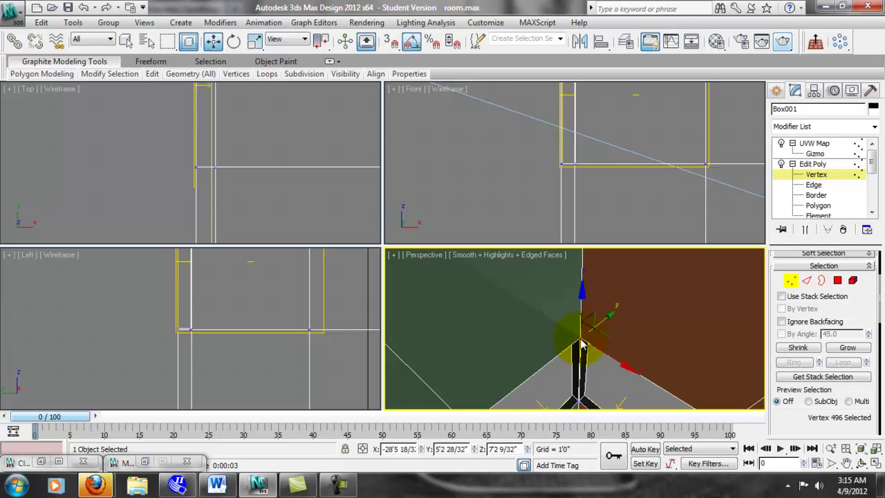
{"action": "left_click_drag", "start_coordinate": [604, 319], "coordinate": [592, 338]}
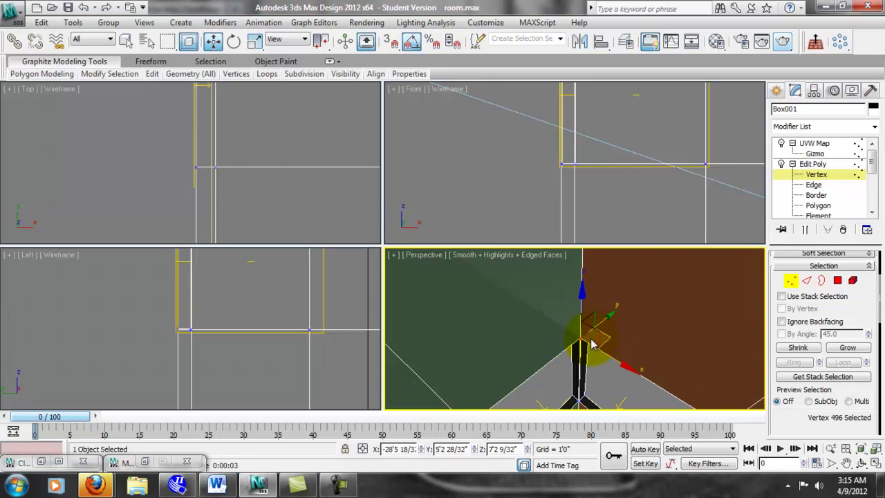
- Zoom to the upper window corner and try to shift its wall corner vertex along Y
{"action": "scroll", "coordinate": [580, 339], "scroll_direction": "up", "scroll_amount": 2}
{"action": "scroll", "coordinate": [620, 364], "scroll_direction": "down", "scroll_amount": 1}
{"action": "middle_click_drag", "start_coordinate": [595, 355], "coordinate": [646, 302]}
{"action": "scroll", "coordinate": [624, 337], "scroll_direction": "up", "scroll_amount": 1}
{"action": "key", "text": "z"}
{"action": "middle_click_drag", "start_coordinate": [542, 334], "coordinate": [548, 346], "text": "alt"}
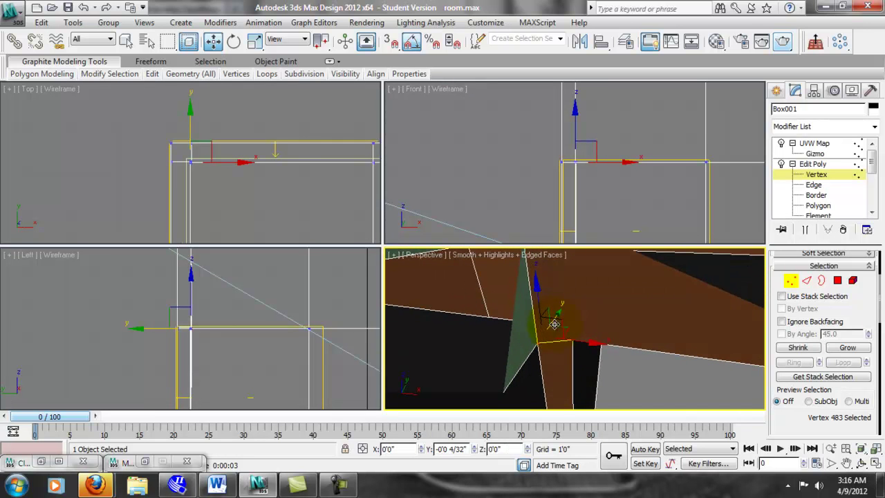
{"action": "left_click_drag", "start_coordinate": [558, 325], "coordinate": [632, 296]}
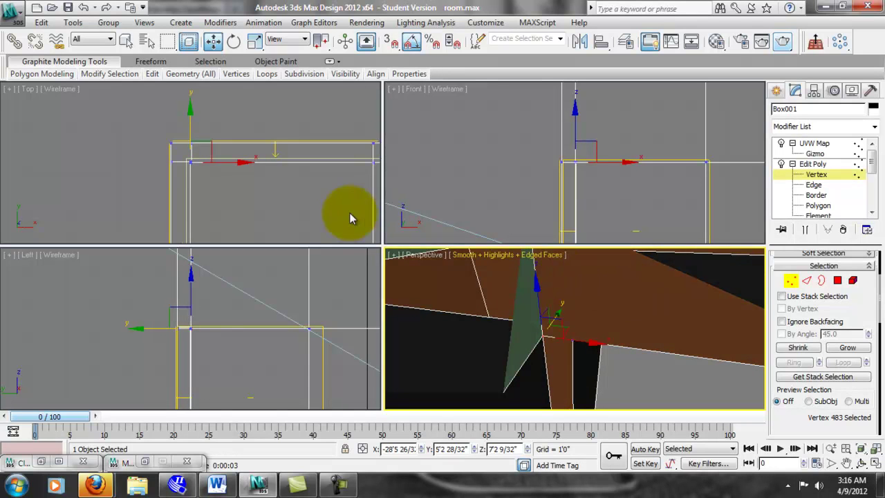
- Check the closely spaced corner vertices in the Top view by selecting them in turn
{"action": "scroll", "coordinate": [196, 156], "scroll_direction": "up", "scroll_amount": 4}
{"action": "scroll", "coordinate": [197, 157], "scroll_direction": "up", "scroll_amount": 4}
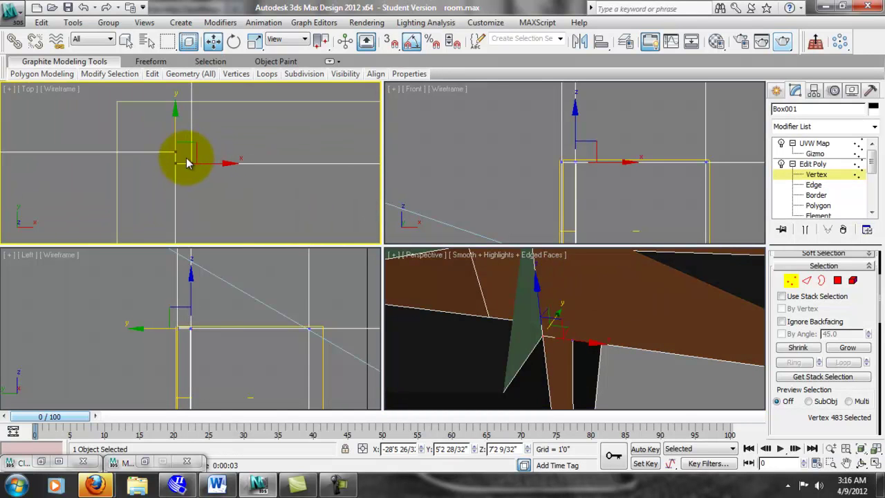
{"action": "left_click", "coordinate": [177, 151]}
{"action": "left_click_drag", "start_coordinate": [164, 138], "coordinate": [182, 157]}
{"action": "mouse_move", "coordinate": [178, 123]}
{"action": "left_mouse_down"}
{"action": "mouse_move", "coordinate": [176, 155]}
{"action": "mouse_move", "coordinate": [181, 140]}
{"action": "left_mouse_up"}
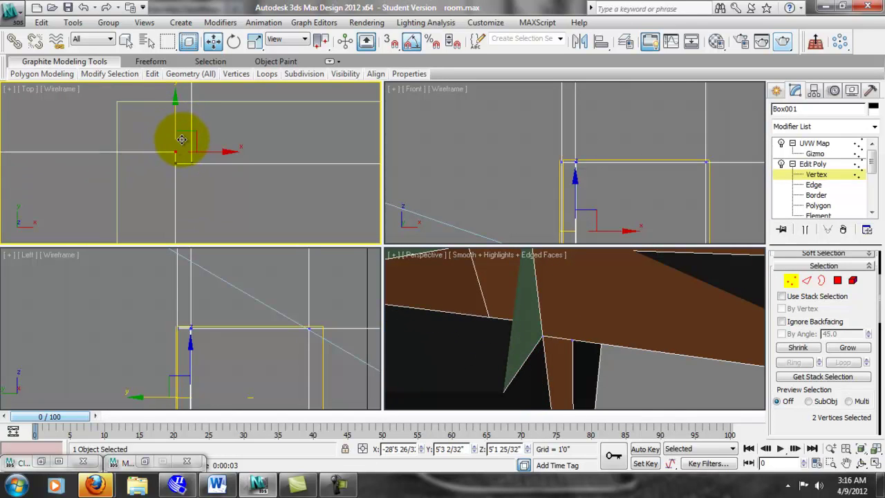
{"action": "middle_click_drag", "start_coordinate": [187, 145], "coordinate": [195, 152]}
{"action": "left_click", "coordinate": [190, 178]}
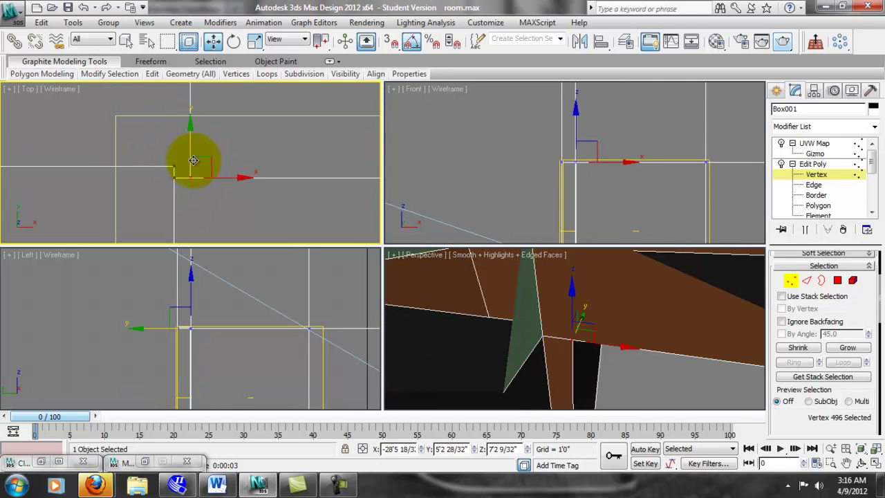
- Review the corner from inside the room, leave Box001's vertex level, and orient the Perspective view toward the wood floor
{"action": "middle_click_drag", "start_coordinate": [212, 174], "coordinate": [214, 165]}
{"action": "middle_click_drag", "start_coordinate": [545, 320], "coordinate": [623, 332], "text": "alt"}
{"action": "scroll", "coordinate": [562, 365], "scroll_direction": "down", "scroll_amount": 2}
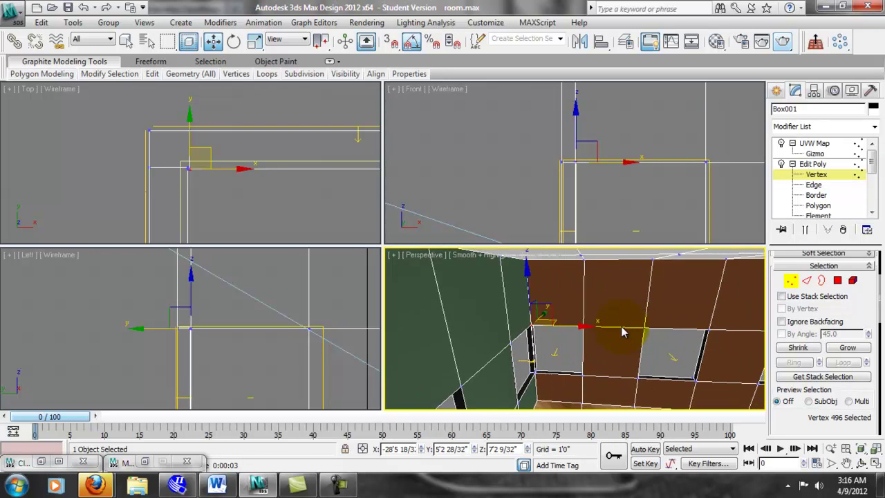
{"action": "left_click", "coordinate": [790, 280]}
{"action": "left_click", "coordinate": [574, 353]}
{"action": "middle_click_drag", "start_coordinate": [574, 353], "coordinate": [670, 390], "text": "alt"}
{"action": "left_click", "coordinate": [571, 350]}
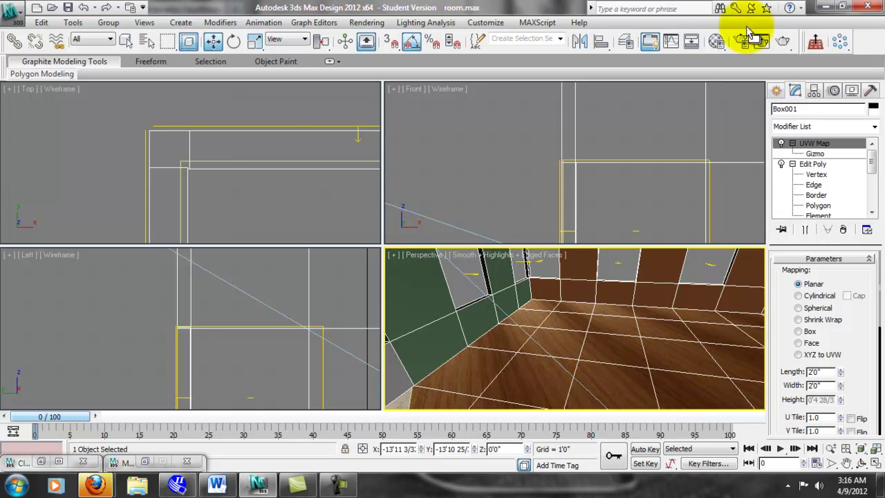
- Open the Material Editor and set the reflection glossiness of the hardwood floor material 20 - Default to 0.5
{"action": "left_click", "coordinate": [716, 41]}
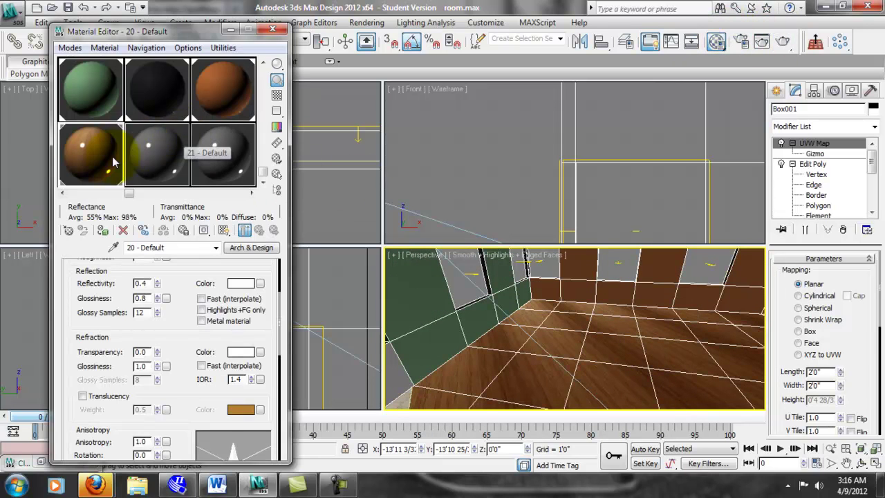
{"action": "left_click_drag", "start_coordinate": [148, 283], "coordinate": [156, 300]}
{"action": "double_click", "coordinate": [147, 312]}
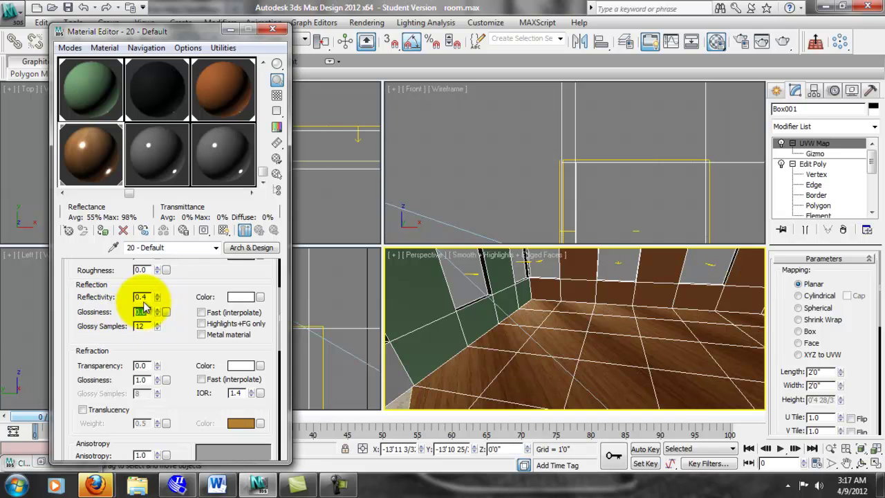
{"action": "type", "text": "0.6"}
{"action": "key", "text": "Return"}
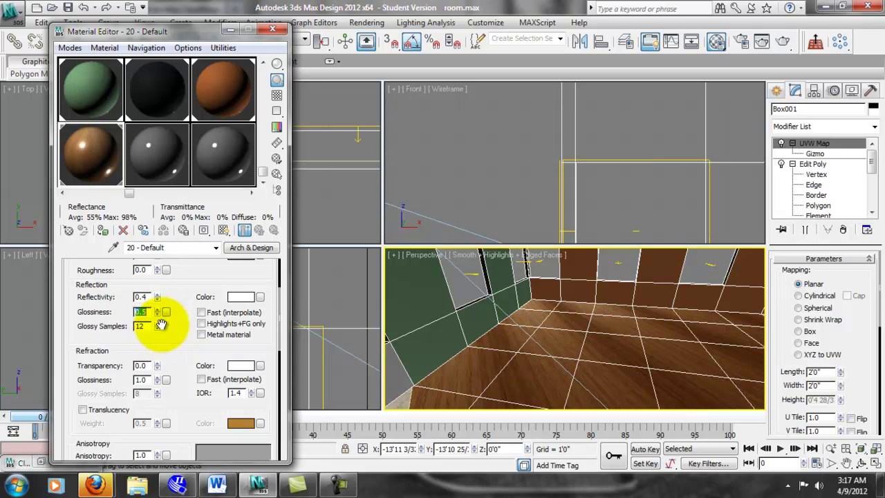
- Set the reflection glossiness of the hardwood floor material 20 - Default to 0.4 and close the Material Editor
{"action": "left_click_drag", "start_coordinate": [183, 355], "coordinate": [185, 379]}
{"action": "left_click_drag", "start_coordinate": [157, 342], "coordinate": [181, 176]}
{"action": "left_click", "coordinate": [272, 29]}
- Clone the wood floor shape Line001 straight up to a Z height of about 7'6 19/32" as an independent copy
{"action": "middle_click_drag", "start_coordinate": [527, 348], "coordinate": [547, 364], "text": "alt"}
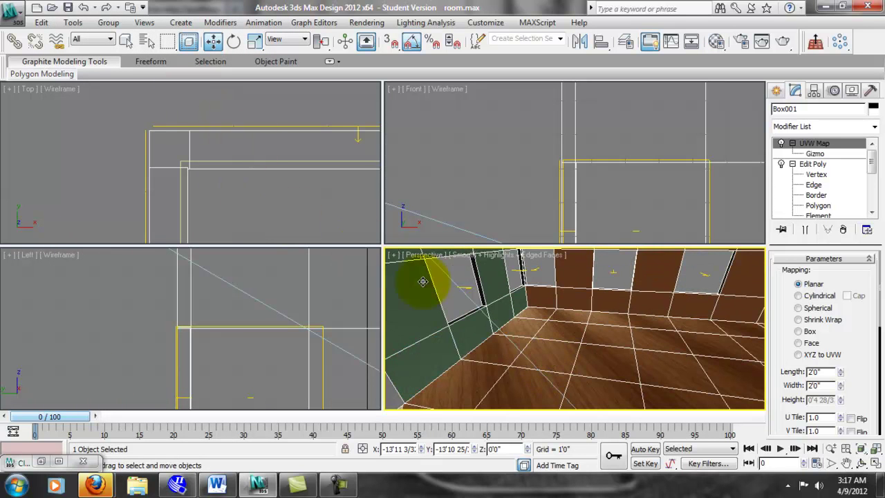
{"action": "scroll", "coordinate": [470, 326], "scroll_direction": "down", "scroll_amount": 1}
{"action": "scroll", "coordinate": [490, 347], "scroll_direction": "up", "scroll_amount": 1}
{"action": "middle_click_drag", "start_coordinate": [222, 315], "coordinate": [210, 319]}
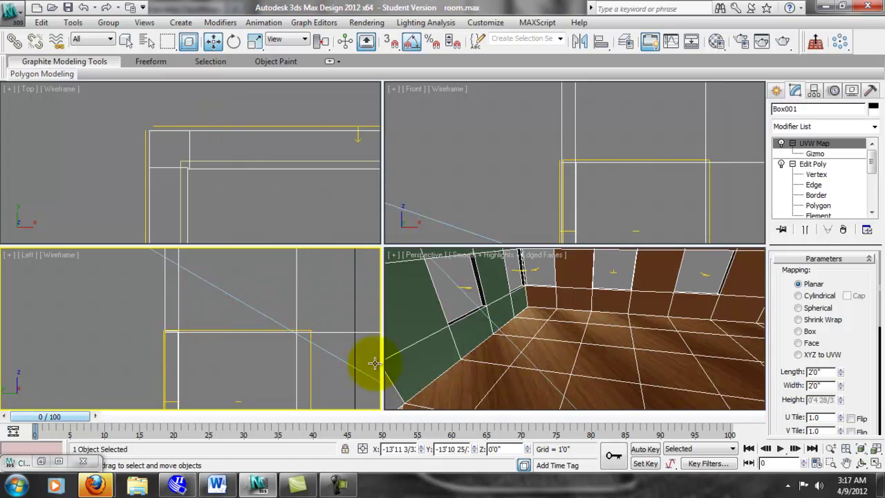
{"action": "left_click", "coordinate": [429, 394]}
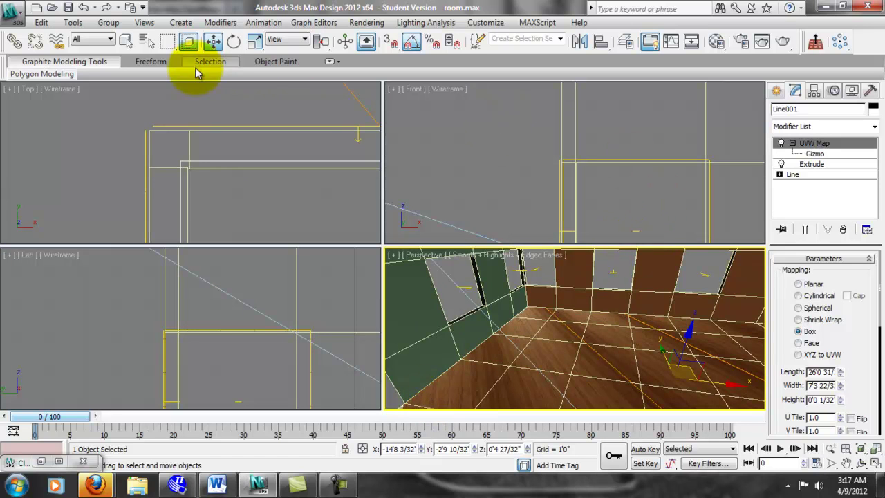
{"action": "middle_click_drag", "start_coordinate": [351, 207], "coordinate": [300, 199]}
{"action": "scroll", "coordinate": [477, 292], "scroll_direction": "down", "scroll_amount": 1}
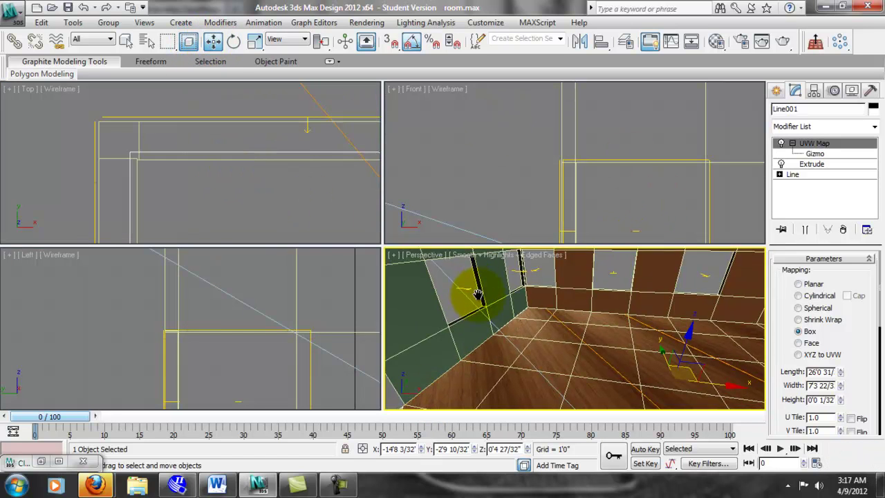
{"action": "scroll", "coordinate": [491, 300], "scroll_direction": "up", "scroll_amount": 1}
{"action": "scroll", "coordinate": [546, 319], "scroll_direction": "down", "scroll_amount": 3}
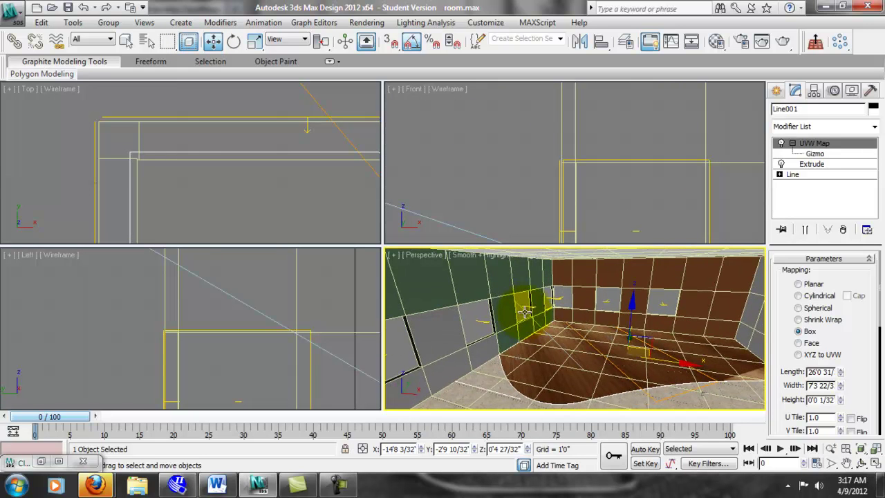
{"action": "mouse_move", "coordinate": [623, 319]}
{"action": "left_mouse_down", "text": "shift"}
{"action": "mouse_move", "coordinate": [642, 247]}
{"action": "mouse_move", "coordinate": [640, 258]}
{"action": "left_mouse_up", "text": "shift"}
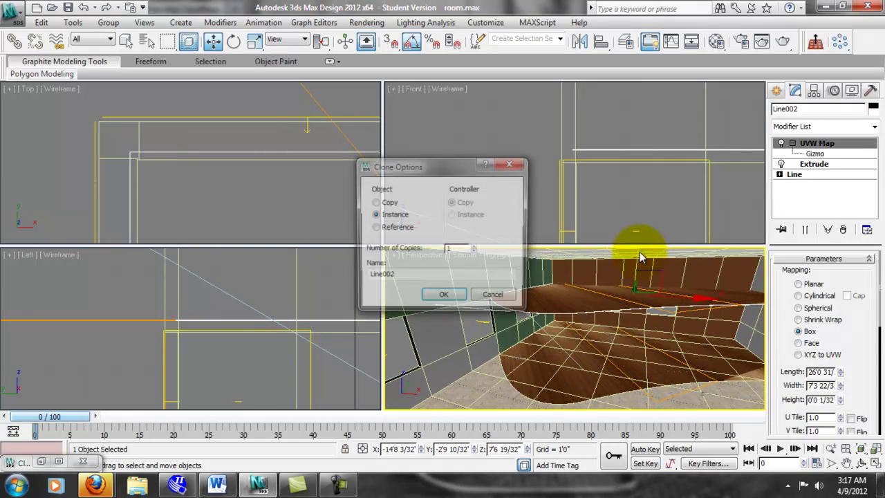
{"action": "left_click", "coordinate": [384, 202]}
{"action": "left_click", "coordinate": [444, 297]}
- Remove the UVW Map modifier from the raised copy Line002
{"action": "scroll", "coordinate": [580, 311], "scroll_direction": "up", "scroll_amount": 3}
{"action": "scroll", "coordinate": [584, 311], "scroll_direction": "down", "scroll_amount": 3}
{"action": "left_click", "coordinate": [843, 229]}
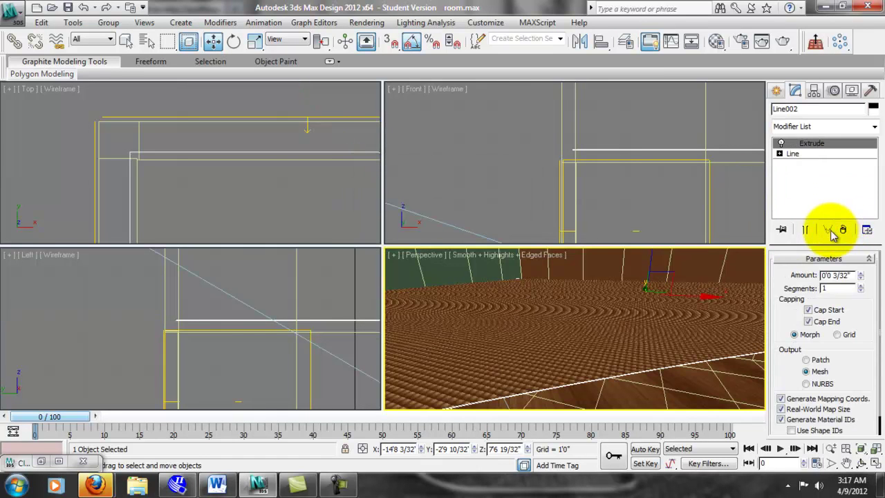
- Find the White Paint material in the Material Editor and assign it to the raised copy Line002
{"action": "left_click", "coordinate": [717, 43]}
{"action": "left_click", "coordinate": [62, 193]}
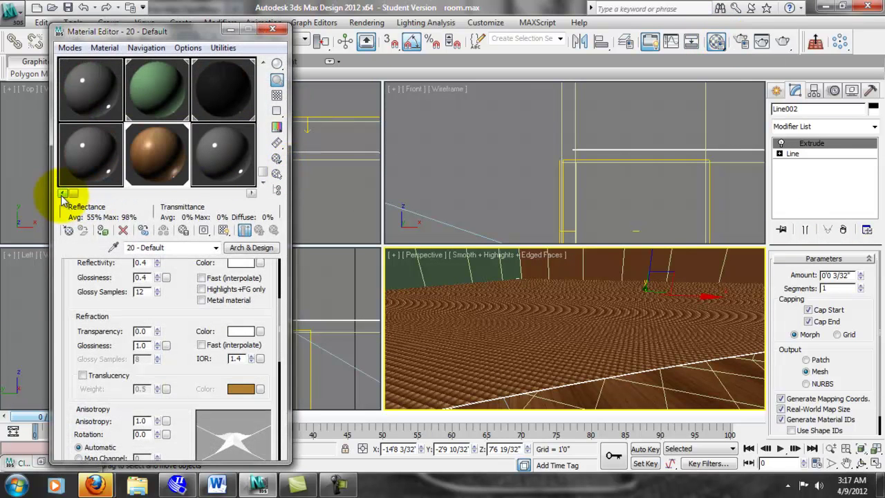
{"action": "left_click", "coordinate": [262, 63]}
{"action": "left_click", "coordinate": [261, 63]}
{"action": "left_click", "coordinate": [92, 92]}
{"action": "left_click", "coordinate": [130, 97]}
{"action": "left_click", "coordinate": [144, 149]}
{"action": "left_click", "coordinate": [102, 231]}
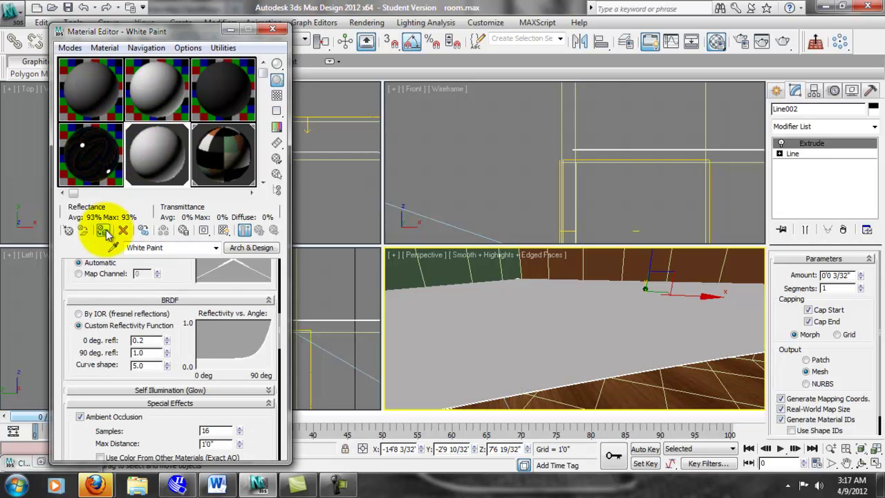
- Set the extrusion of Line002 to 1'1 3/32" and raise it toward the ceiling to about Z 10'7 22/32"
{"action": "left_click", "coordinate": [569, 304]}
{"action": "left_click_drag", "start_coordinate": [864, 276], "coordinate": [862, 257]}
{"action": "left_click_drag", "start_coordinate": [681, 306], "coordinate": [609, 248]}
{"action": "scroll", "coordinate": [372, 185], "scroll_direction": "down", "scroll_amount": 3}
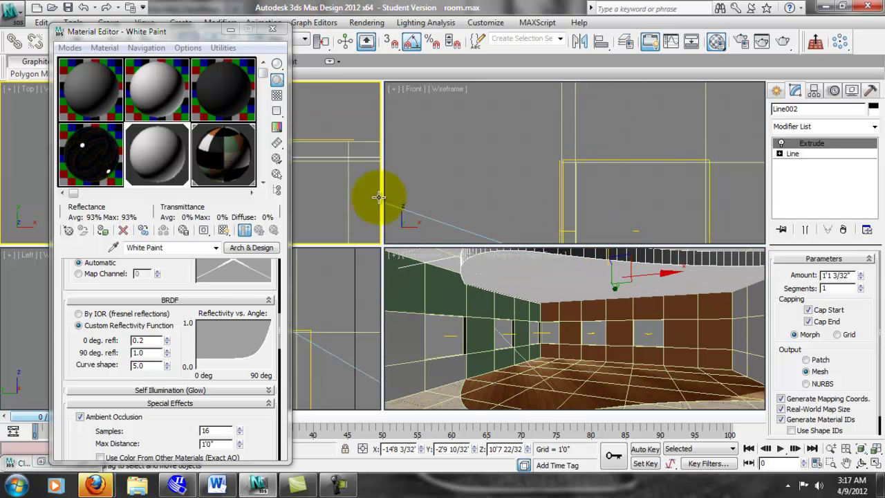
- Minimize the Material Editor, increase Line002's extrusion to 1'11 3/32" and lower it in the Left view to about Z 9'10 25/32"
{"action": "left_click", "coordinate": [231, 31]}
{"action": "scroll", "coordinate": [228, 134], "scroll_direction": "up", "scroll_amount": 2}
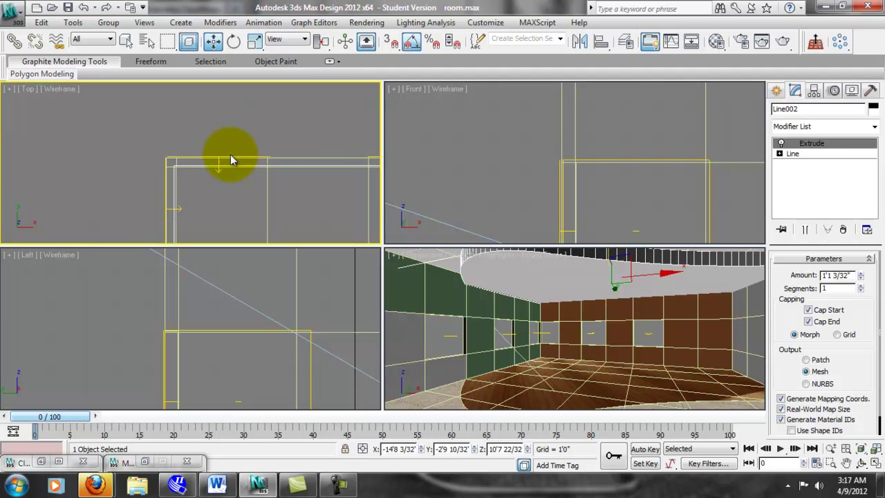
{"action": "scroll", "coordinate": [225, 335], "scroll_direction": "up", "scroll_amount": 4}
{"action": "scroll", "coordinate": [237, 312], "scroll_direction": "up", "scroll_amount": 3}
{"action": "scroll", "coordinate": [336, 283], "scroll_direction": "up", "scroll_amount": 2}
{"action": "left_click_drag", "start_coordinate": [237, 277], "coordinate": [238, 275]}
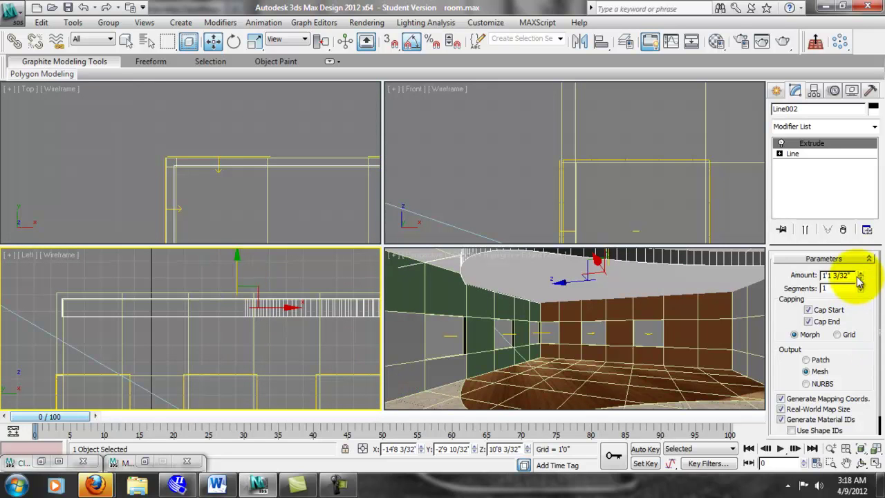
{"action": "left_click_drag", "start_coordinate": [860, 262], "coordinate": [860, 257]}
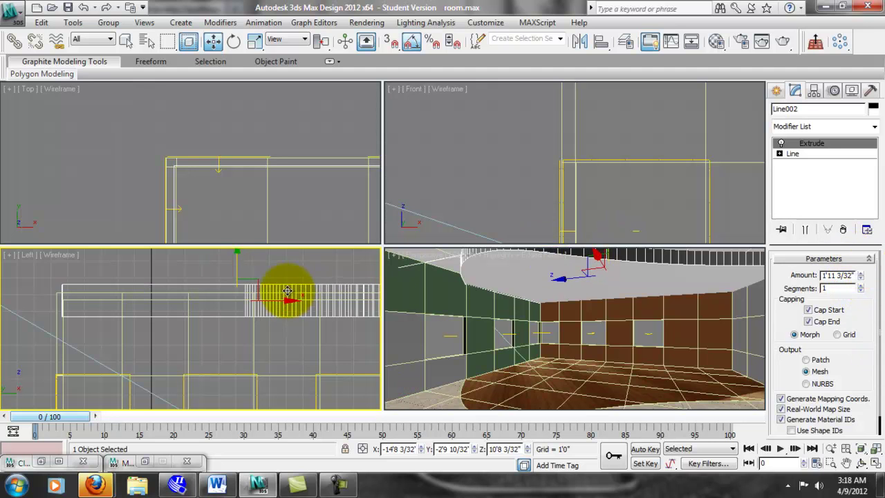
{"action": "left_click_drag", "start_coordinate": [237, 257], "coordinate": [238, 269]}
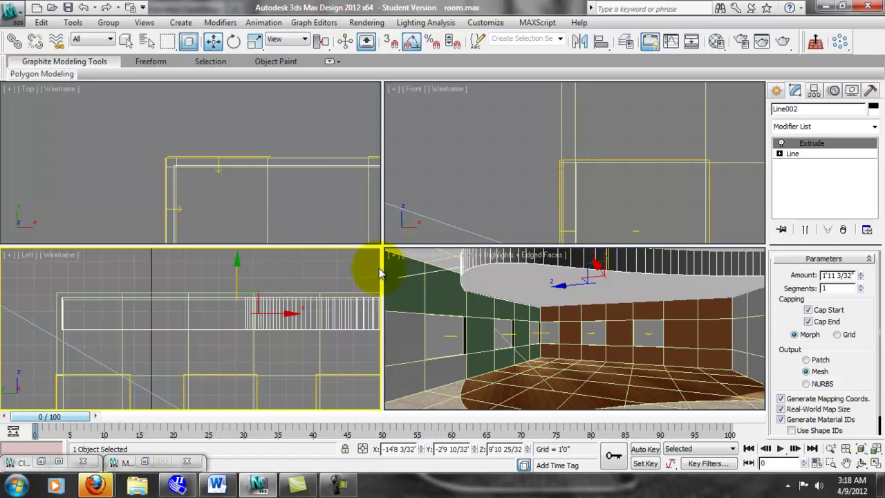
{"action": "scroll", "coordinate": [339, 300], "scroll_direction": "down", "scroll_amount": 2}
- Switch the Perspective viewport to the camera view and truck, dolly and orbit the camera to frame the dropped ceiling and wood floor
{"action": "right_click", "coordinate": [583, 346]}
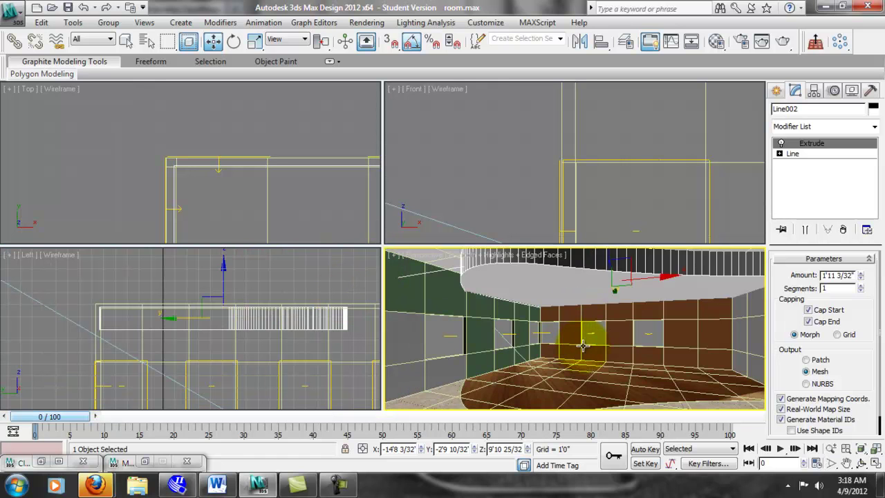
{"action": "left_click", "coordinate": [430, 255]}
{"action": "mouse_move", "coordinate": [537, 47]}
{"action": "left_click", "coordinate": [591, 44]}
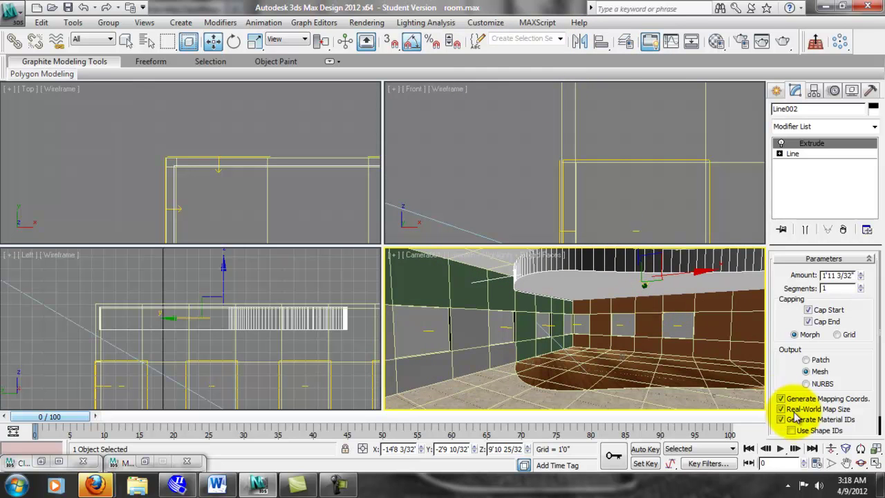
{"action": "left_click", "coordinate": [847, 462]}
{"action": "left_click_drag", "start_coordinate": [592, 365], "coordinate": [571, 358]}
{"action": "left_click", "coordinate": [831, 449]}
{"action": "left_click_drag", "start_coordinate": [668, 362], "coordinate": [665, 369]}
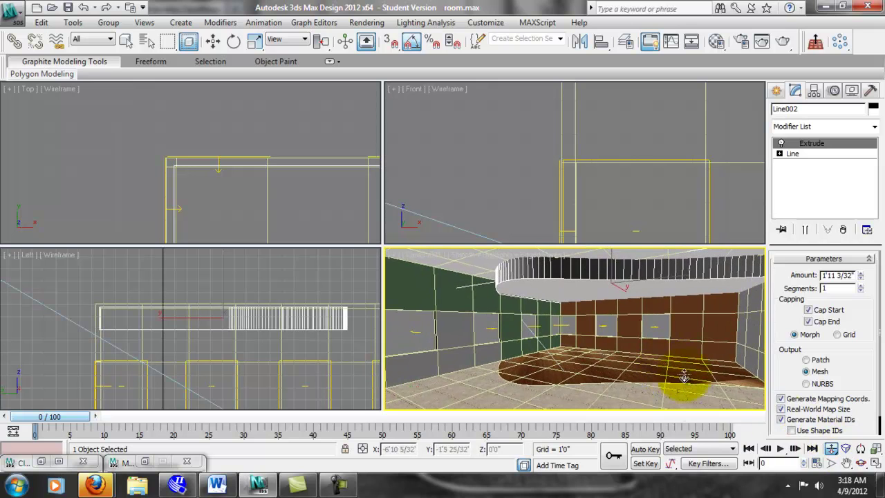
{"action": "left_click", "coordinate": [860, 463]}
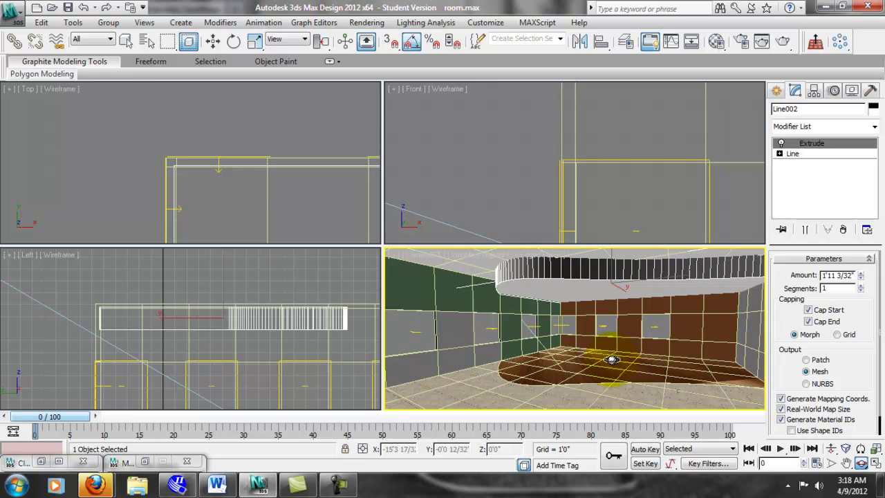
{"action": "left_click_drag", "start_coordinate": [611, 357], "coordinate": [610, 354]}
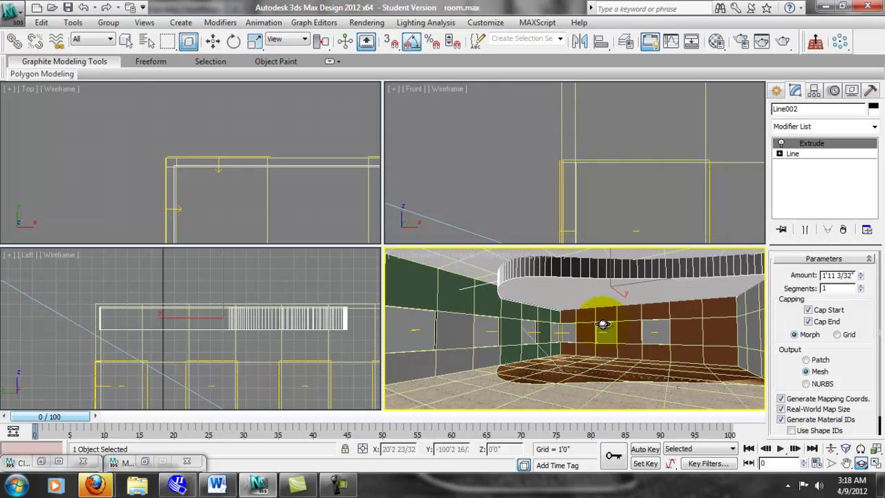
{"action": "middle_click_drag", "start_coordinate": [603, 325], "coordinate": [605, 329]}
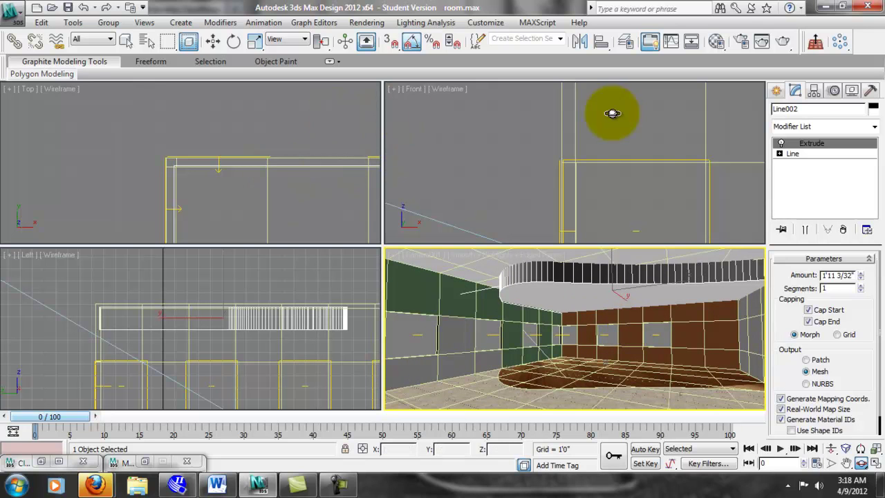
- Check the base Line level of Line002, return to its Extrude modifier and clear the selection
{"action": "left_click", "coordinate": [793, 153]}
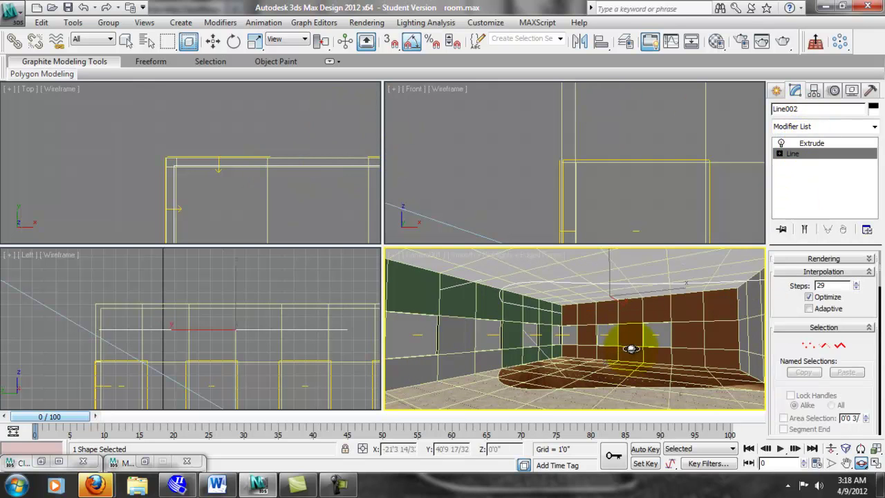
{"action": "left_click", "coordinate": [809, 143]}
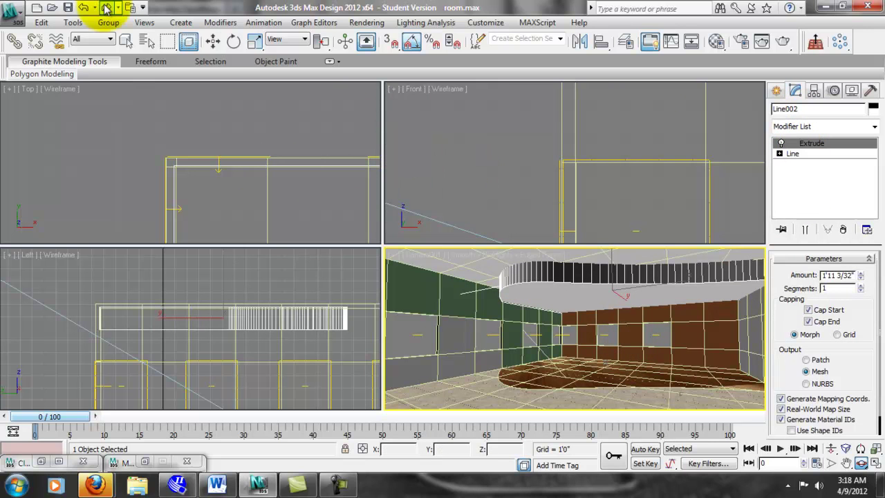
{"action": "key", "text": "w"}
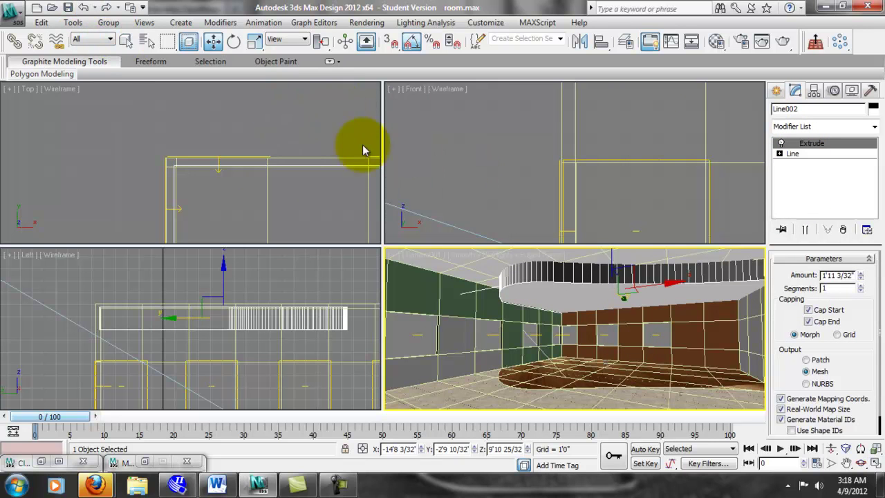
{"action": "left_click", "coordinate": [498, 217]}
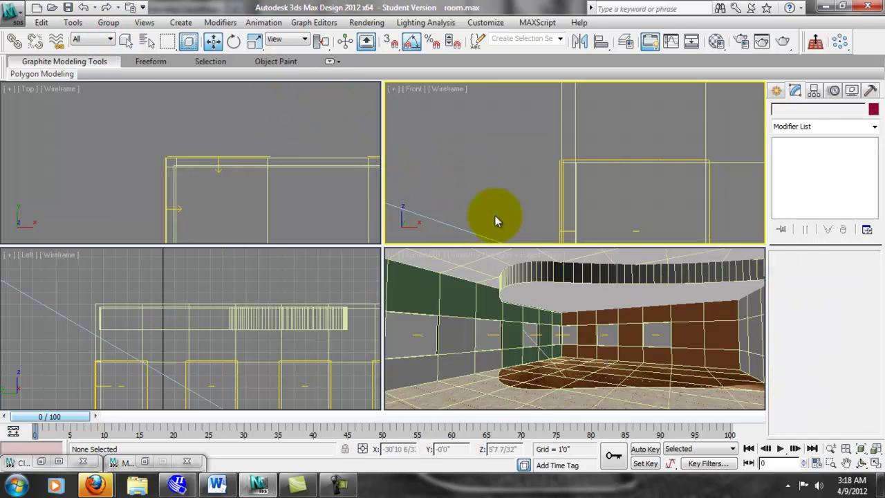
- Select the room Box001, check its Edit Poly Edge level and back out of opening the base Box parameters
{"action": "left_click", "coordinate": [527, 384]}
{"action": "left_click", "coordinate": [540, 390]}
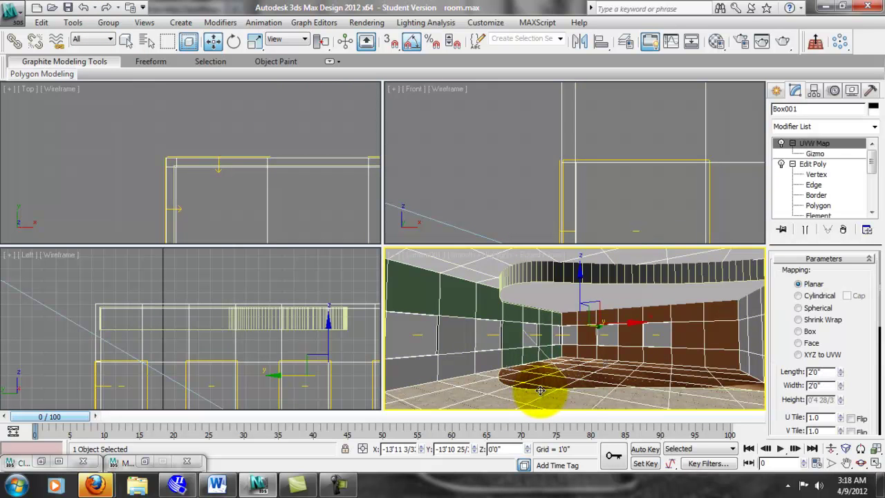
{"action": "left_click", "coordinate": [812, 165]}
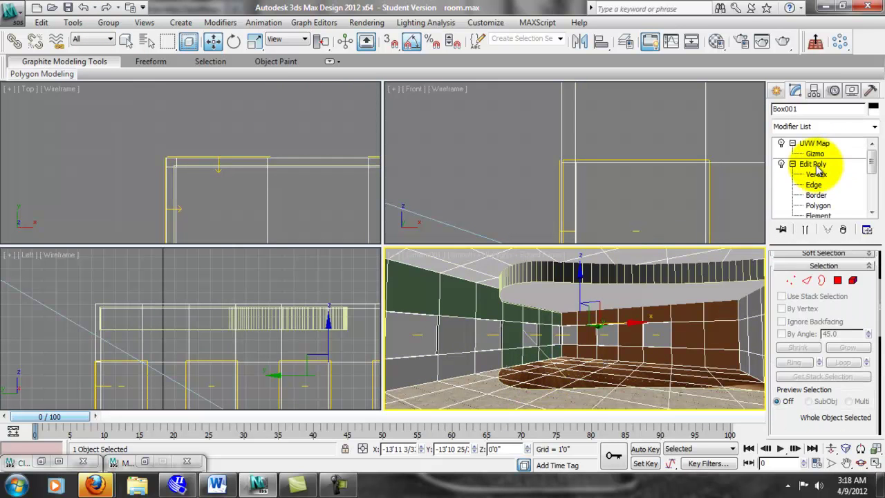
{"action": "left_click", "coordinate": [817, 186]}
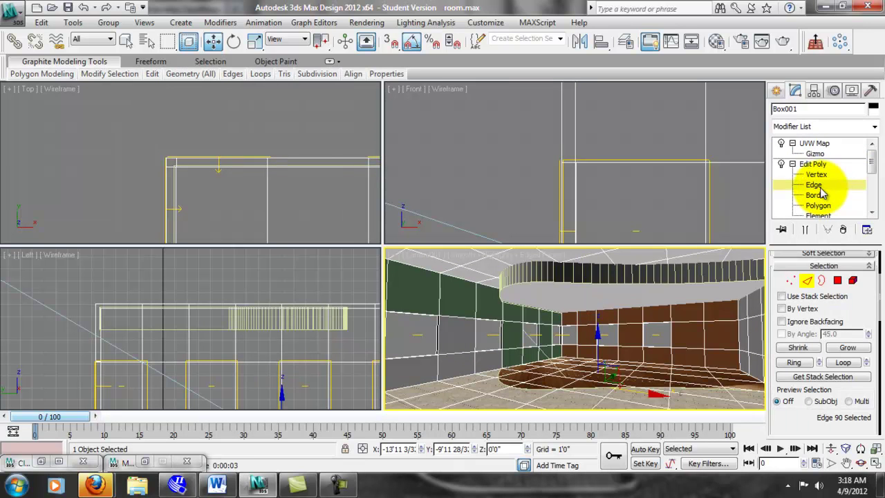
{"action": "left_click_drag", "start_coordinate": [875, 171], "coordinate": [874, 199]}
{"action": "left_click", "coordinate": [829, 207]}
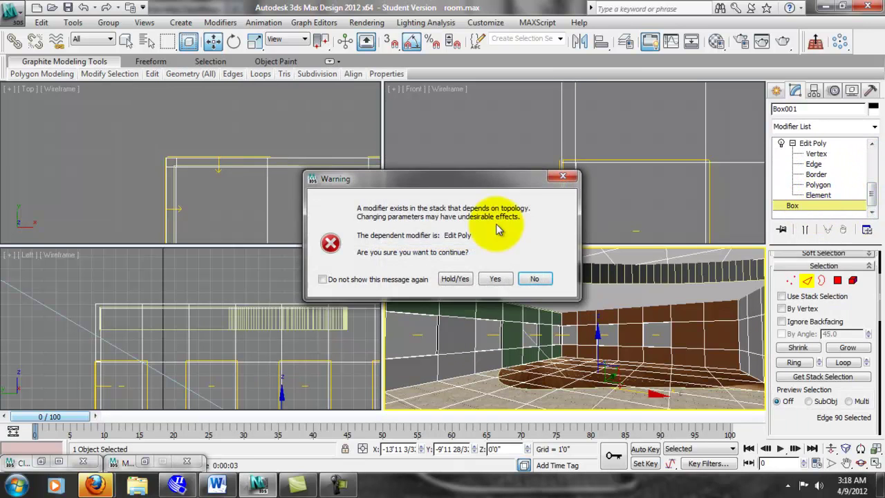
{"action": "left_click", "coordinate": [536, 276]}
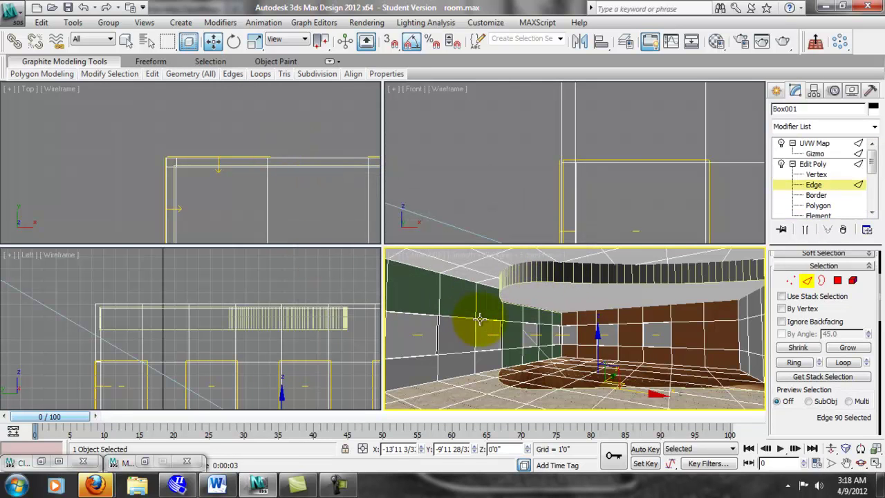
- Leave edge editing, reselect Box001 and look through its modifier stack down to the Shell modifier
{"action": "left_click", "coordinate": [465, 318]}
{"action": "left_click", "coordinate": [344, 125]}
{"action": "left_click", "coordinate": [514, 373]}
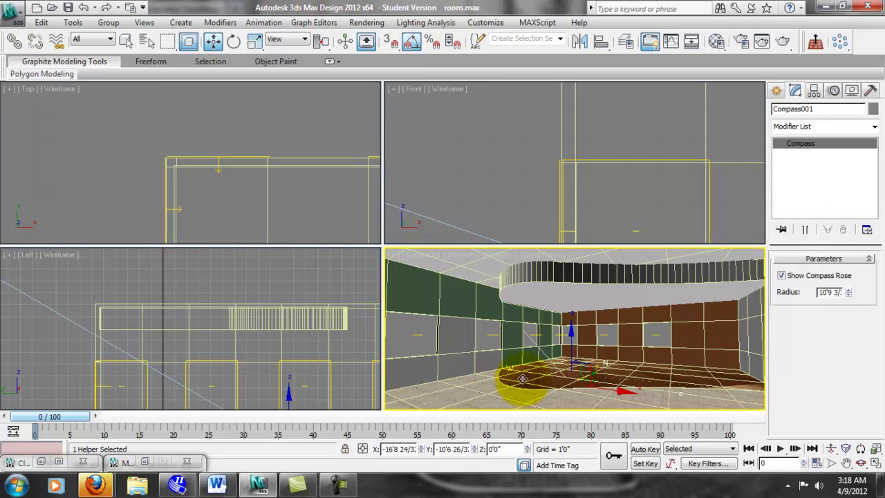
{"action": "left_click", "coordinate": [519, 387]}
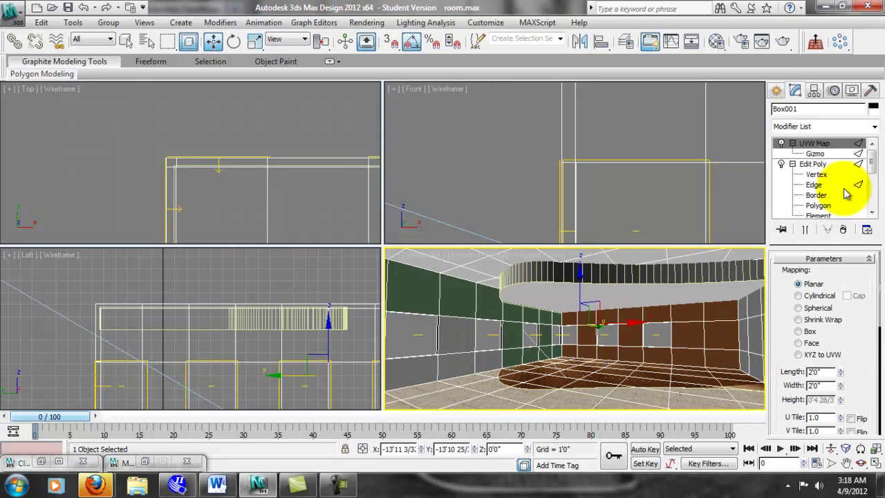
{"action": "left_click_drag", "start_coordinate": [870, 166], "coordinate": [871, 190]}
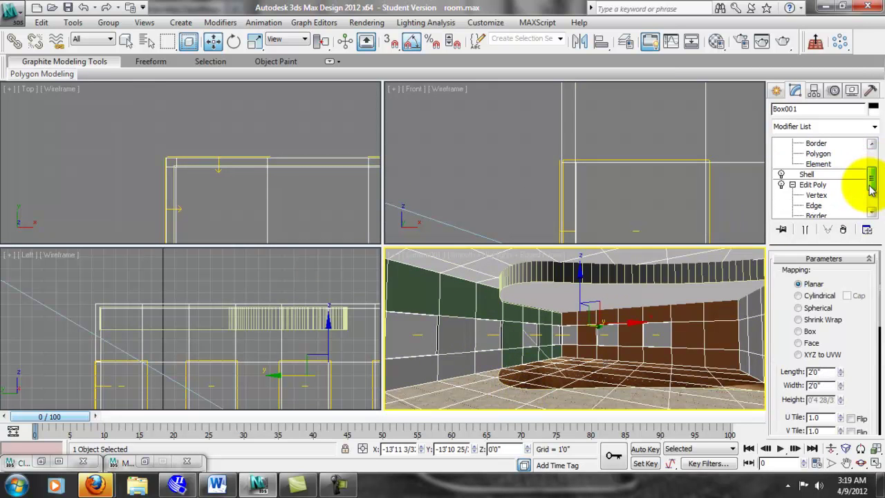
- Try to copy the wood floor's outline spline upward within Line001, raising the duplicate about 3' above the floor
{"action": "left_click", "coordinate": [689, 389]}
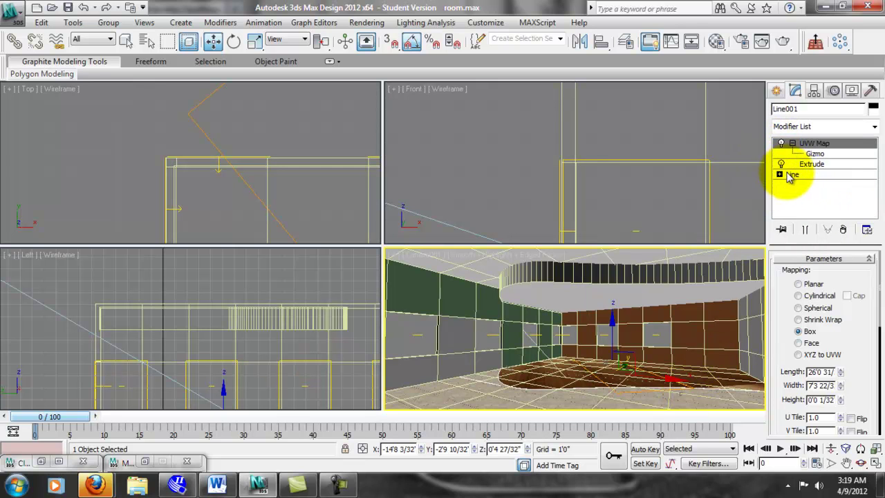
{"action": "left_click", "coordinate": [810, 164]}
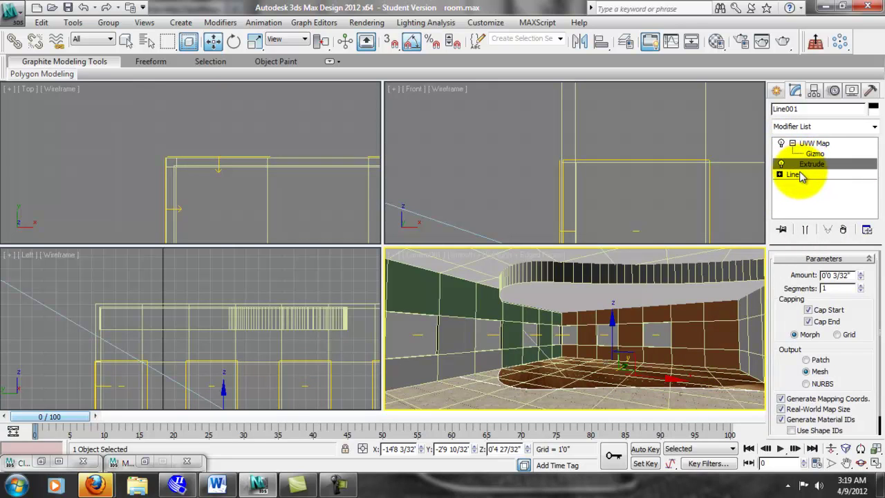
{"action": "left_click", "coordinate": [795, 174]}
{"action": "left_click", "coordinate": [840, 346]}
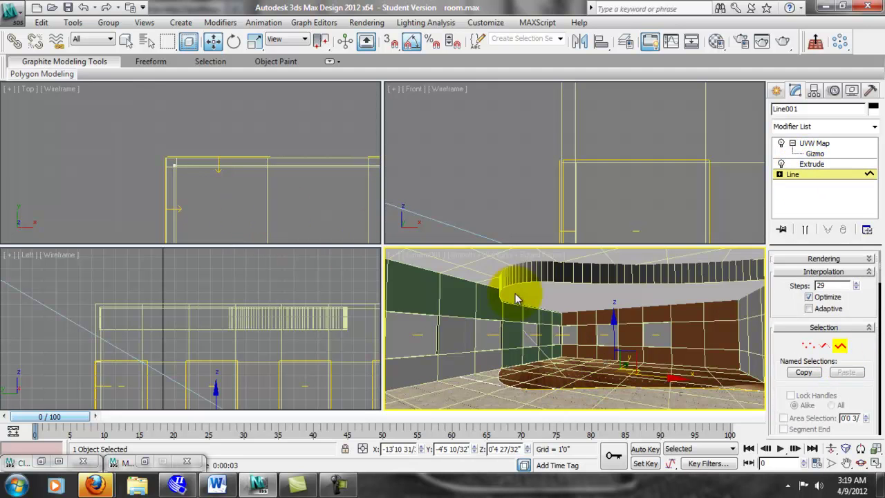
{"action": "left_click_drag", "start_coordinate": [613, 316], "coordinate": [612, 297]}
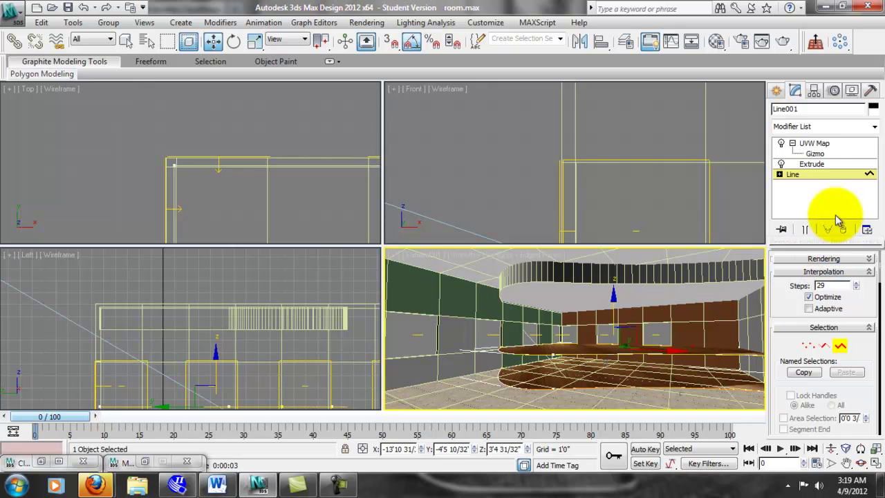
- Remove the UVW Map and Extrude modifiers from Line001, leaving only its base line
{"action": "left_click", "coordinate": [822, 143]}
{"action": "left_click", "coordinate": [843, 229]}
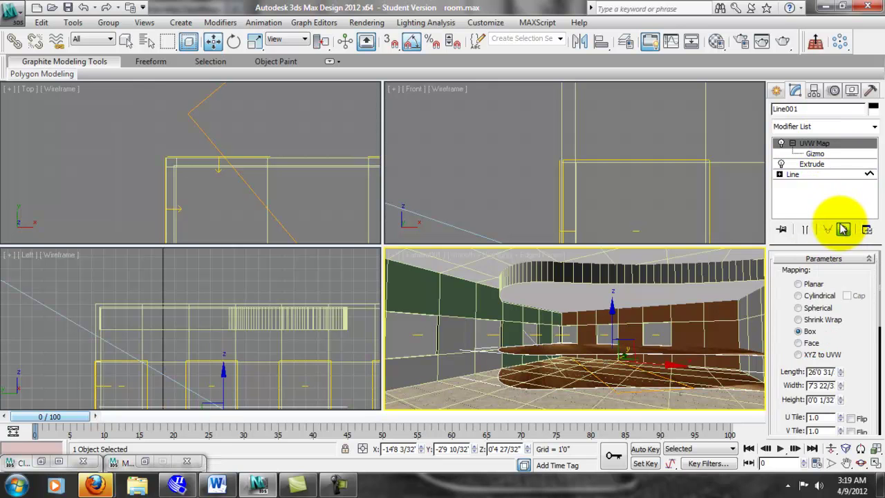
{"action": "left_click", "coordinate": [843, 230]}
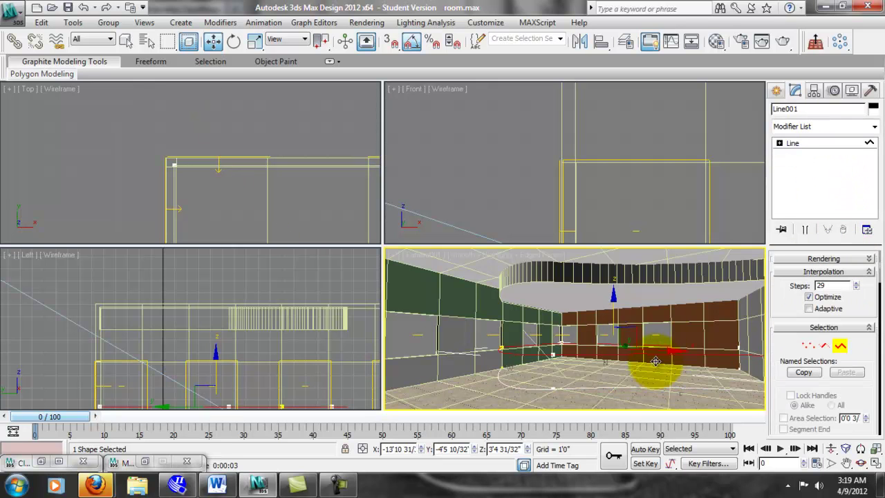
{"action": "mouse_move", "coordinate": [611, 332]}
{"action": "middle_mouse_down"}
{"action": "mouse_move", "coordinate": [631, 316]}
{"action": "mouse_move", "coordinate": [628, 331]}
{"action": "middle_mouse_up"}
{"action": "left_click", "coordinate": [504, 212]}
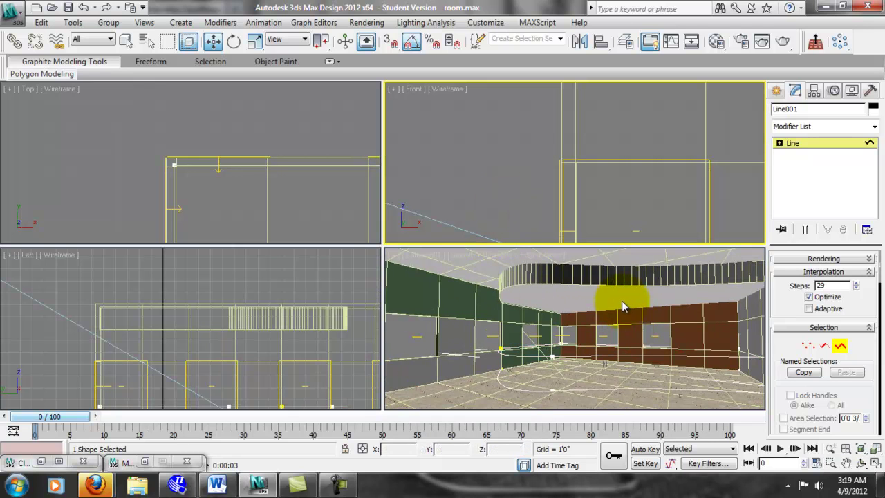
- Undo the modifier removals and the spline copy on Line001
{"action": "key", "text": "ctrl+z"}
{"action": "key", "text": "ctrl+z"}
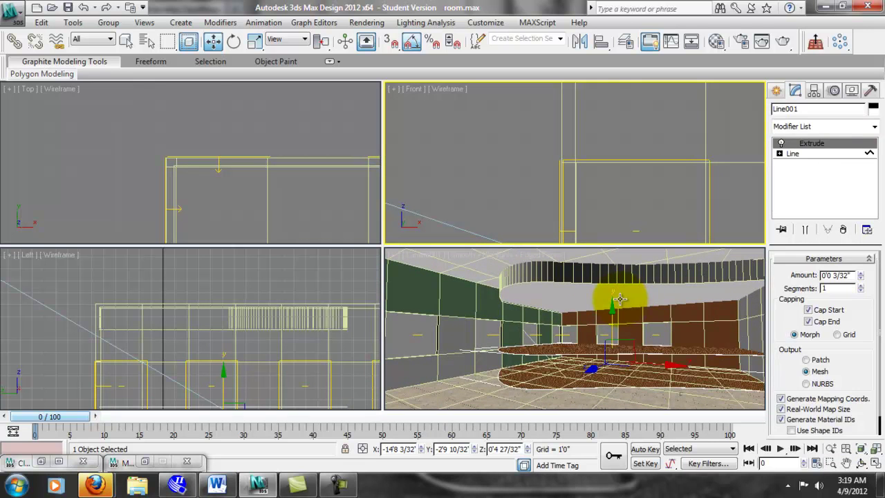
{"action": "key", "text": "ctrl+y"}
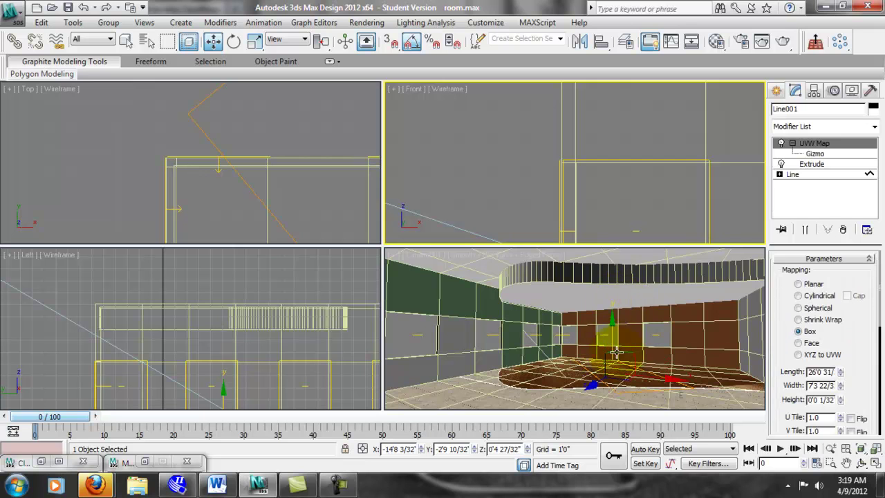
{"action": "key", "text": "ctrl+y"}
- Clone the wood floor Line001 straight up as an independent copy named Line003, at a height of about 4'9"
{"action": "left_click", "coordinate": [601, 374]}
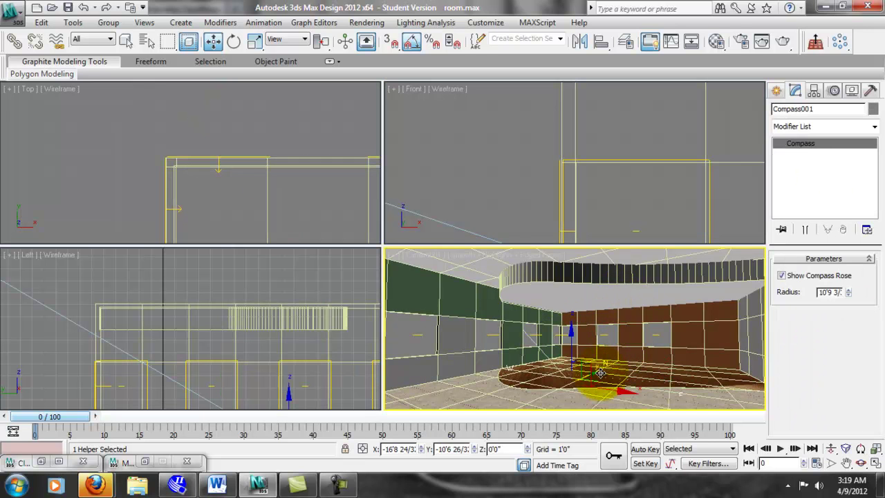
{"action": "left_click", "coordinate": [631, 379]}
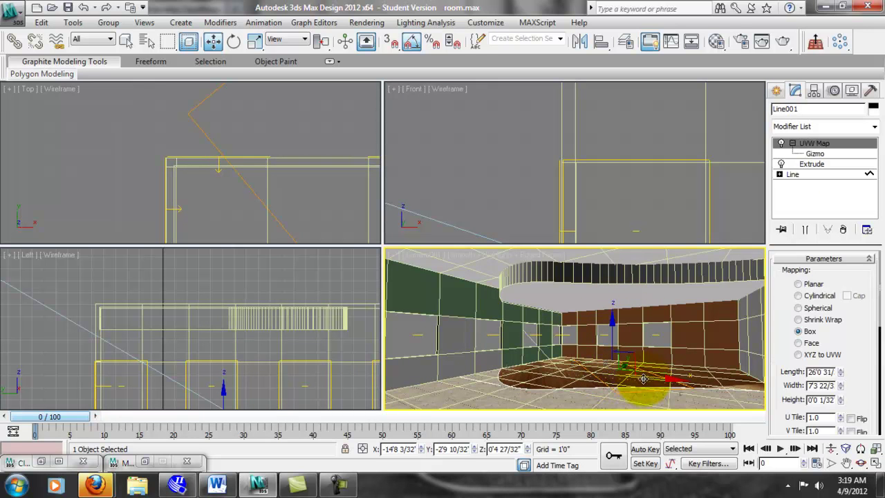
{"action": "left_click_drag", "start_coordinate": [617, 343], "coordinate": [607, 287], "text": "shift"}
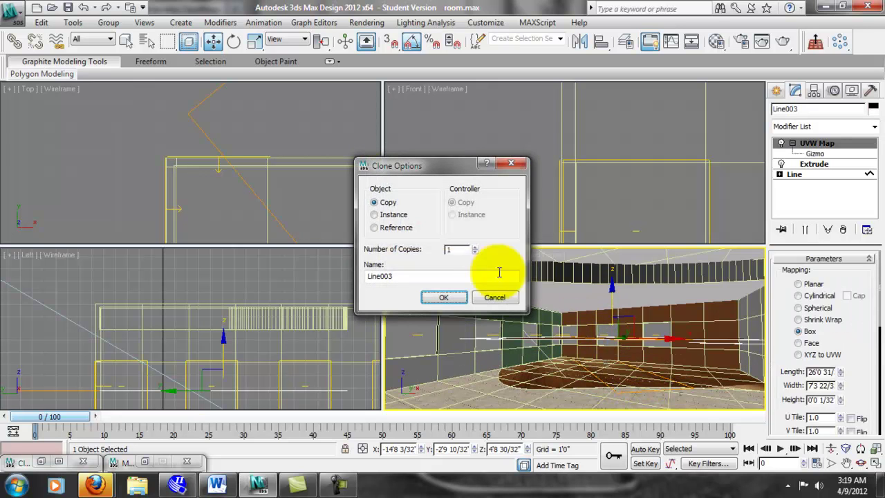
{"action": "left_click", "coordinate": [446, 298]}
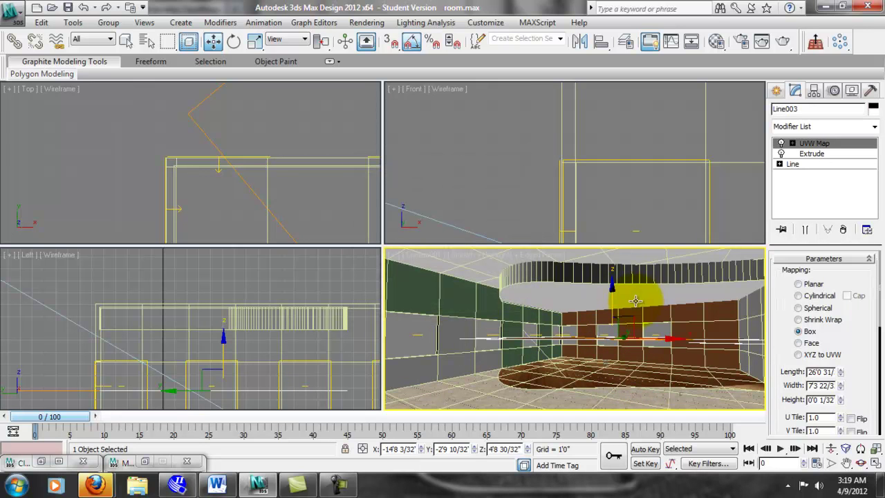
- Remove the UVW Map and Extrude modifiers from the raised copy Line003, leaving only its outline spline
{"action": "left_click", "coordinate": [498, 178]}
{"action": "left_click", "coordinate": [567, 339]}
{"action": "left_click", "coordinate": [843, 230]}
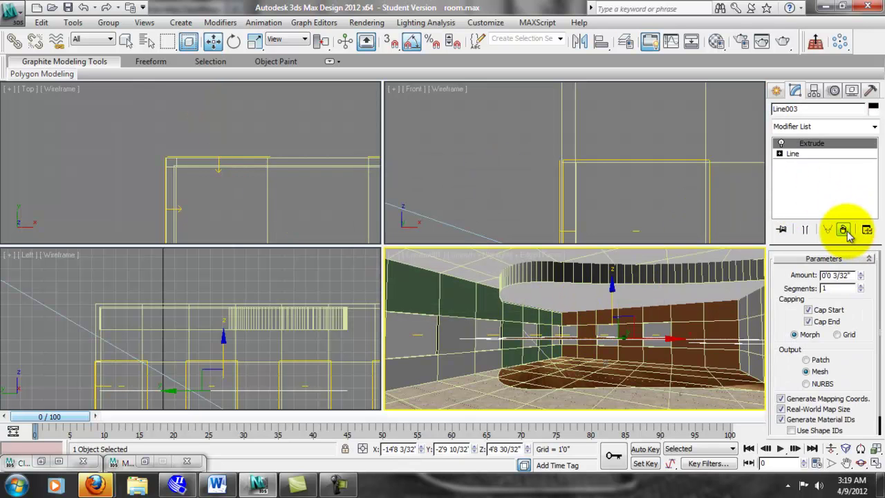
{"action": "left_click", "coordinate": [843, 230]}
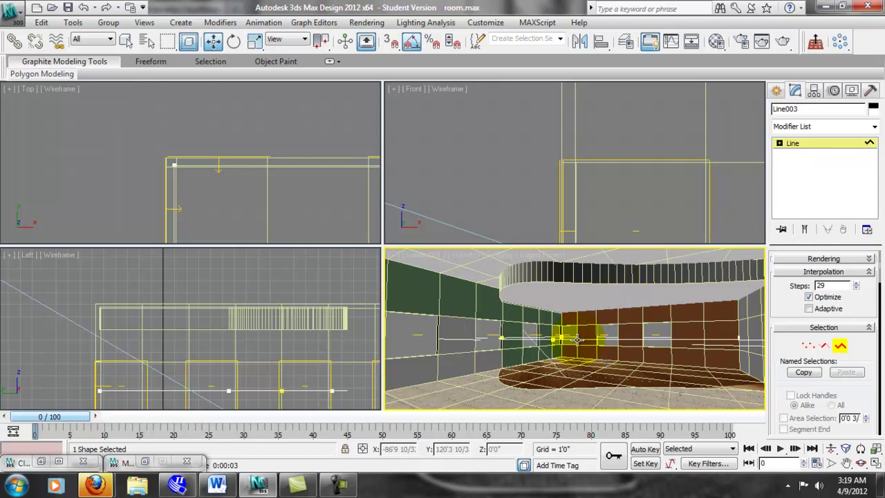
- Move the whole Line003 outline spline about 2' in the positive Y direction in the Top view
{"action": "left_click", "coordinate": [156, 200]}
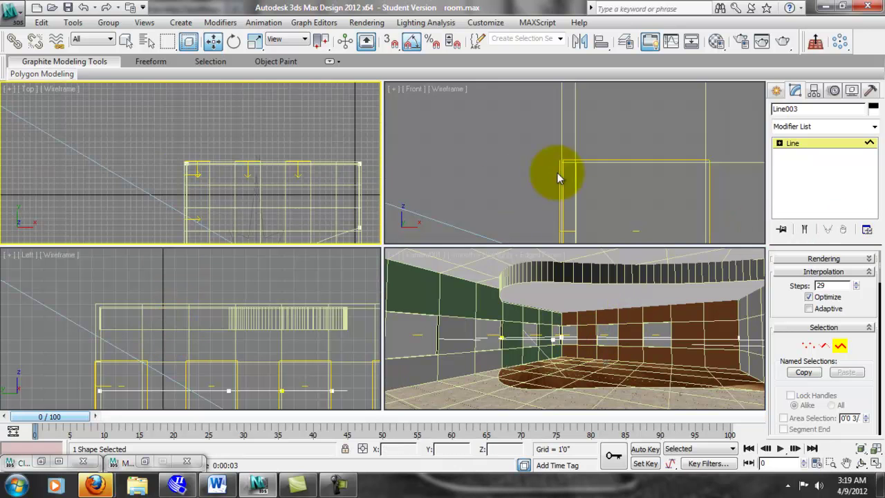
{"action": "left_click", "coordinate": [529, 179]}
{"action": "scroll", "coordinate": [535, 178], "scroll_direction": "down", "scroll_amount": 6}
{"action": "left_click", "coordinate": [291, 306]}
{"action": "middle_click_drag", "start_coordinate": [271, 287], "coordinate": [263, 230]}
{"action": "middle_click_drag", "start_coordinate": [169, 116], "coordinate": [154, 88]}
{"action": "middle_click_drag", "start_coordinate": [235, 184], "coordinate": [230, 88]}
{"action": "middle_click_drag", "start_coordinate": [249, 160], "coordinate": [251, 182]}
{"action": "scroll", "coordinate": [237, 189], "scroll_direction": "up", "scroll_amount": 4}
{"action": "scroll", "coordinate": [250, 183], "scroll_direction": "down", "scroll_amount": 2}
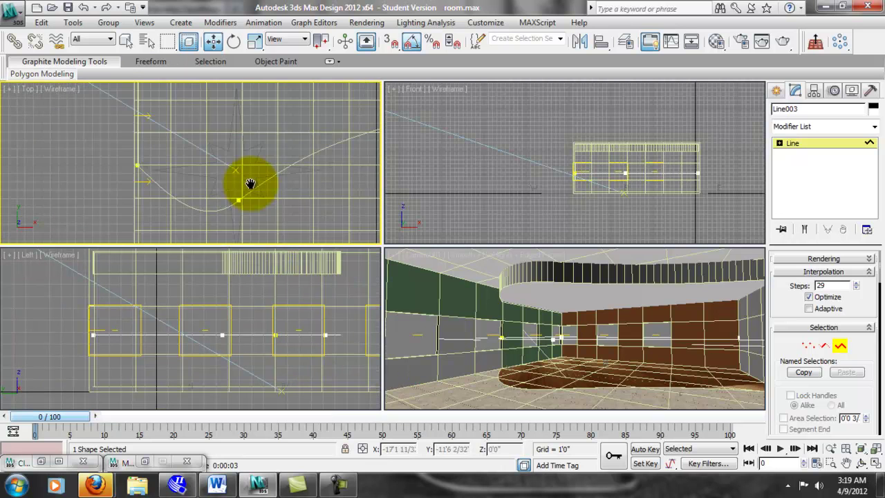
{"action": "scroll", "coordinate": [249, 183], "scroll_direction": "up", "scroll_amount": 2}
{"action": "middle_click_drag", "start_coordinate": [246, 131], "coordinate": [233, 158]}
{"action": "scroll", "coordinate": [233, 158], "scroll_direction": "down", "scroll_amount": 1}
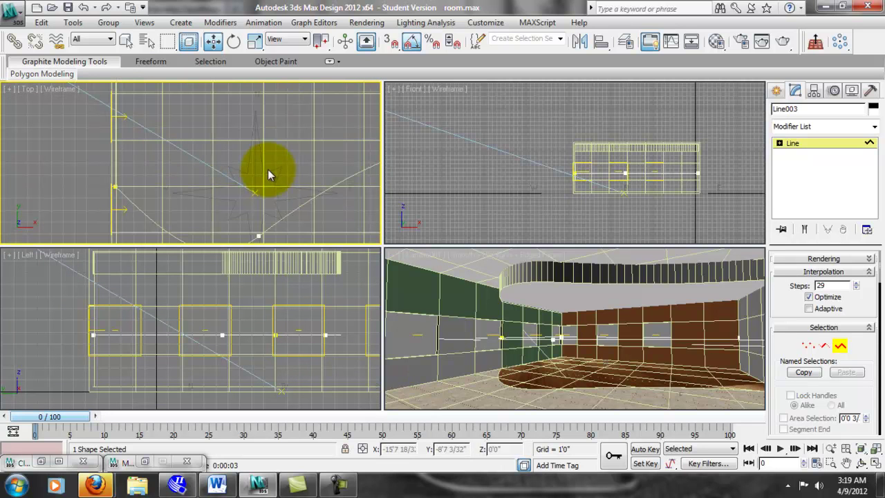
{"action": "scroll", "coordinate": [238, 173], "scroll_direction": "down", "scroll_amount": 2}
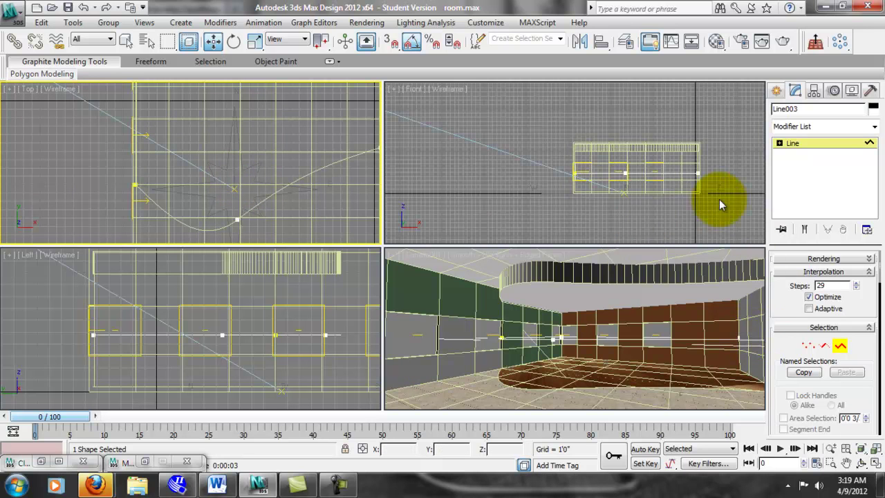
{"action": "middle_click_drag", "start_coordinate": [220, 201], "coordinate": [216, 215]}
{"action": "middle_click_drag", "start_coordinate": [164, 154], "coordinate": [136, 169]}
{"action": "scroll", "coordinate": [118, 198], "scroll_direction": "up", "scroll_amount": 3}
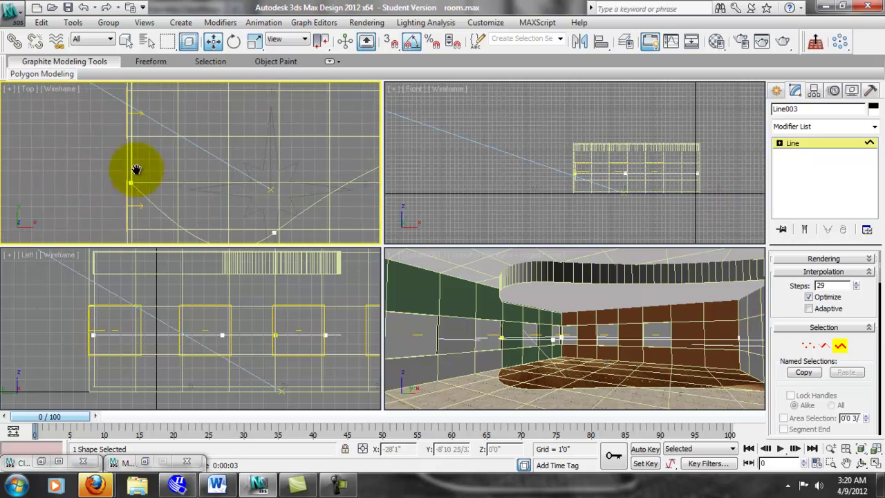
{"action": "left_click", "coordinate": [132, 171]}
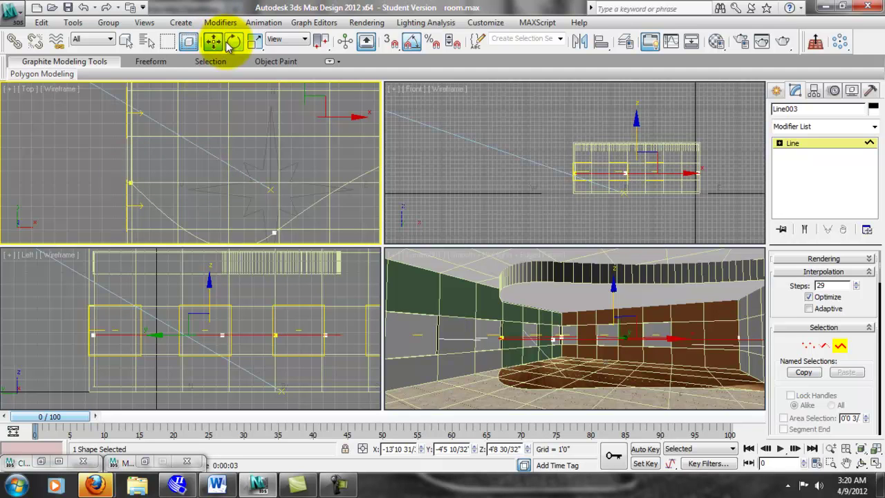
{"action": "middle_click_drag", "start_coordinate": [242, 116], "coordinate": [235, 142]}
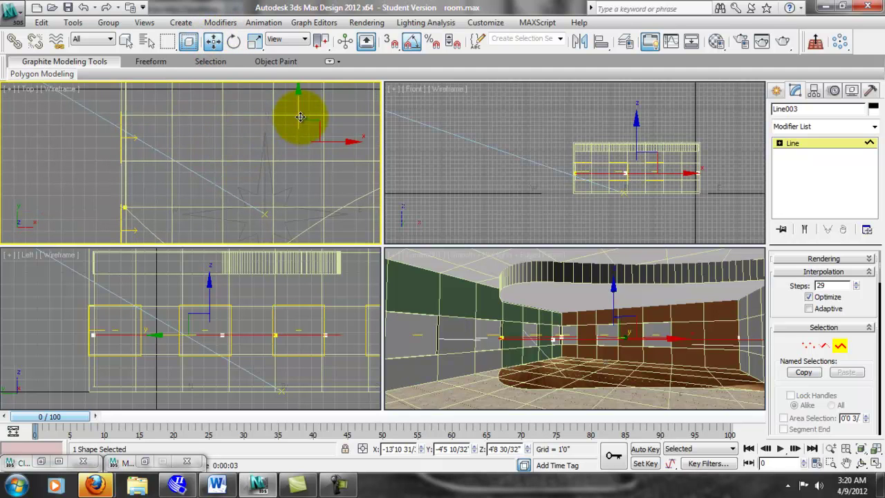
{"action": "left_click_drag", "start_coordinate": [300, 117], "coordinate": [300, 112]}
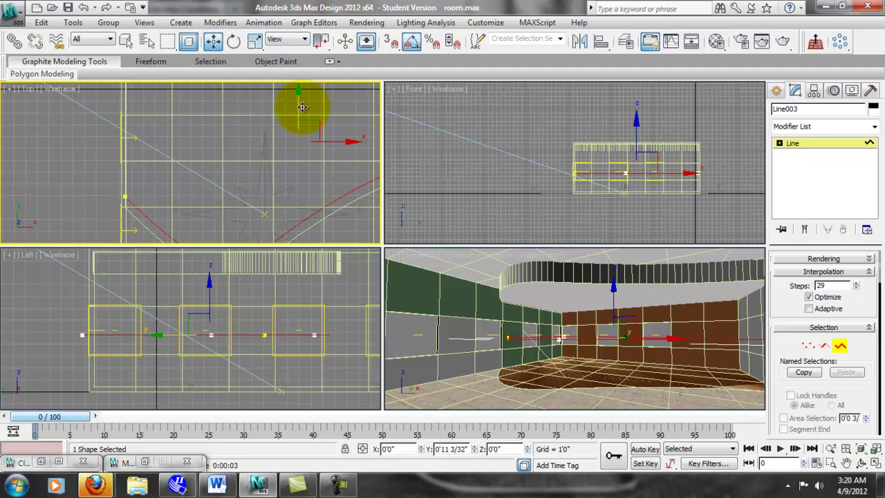
{"action": "mouse_move", "coordinate": [303, 105]}
{"action": "left_mouse_down"}
{"action": "mouse_move", "coordinate": [304, 88]}
{"action": "mouse_move", "coordinate": [303, 96]}
{"action": "left_mouse_up"}
{"action": "middle_click_drag", "start_coordinate": [302, 154], "coordinate": [268, 164]}
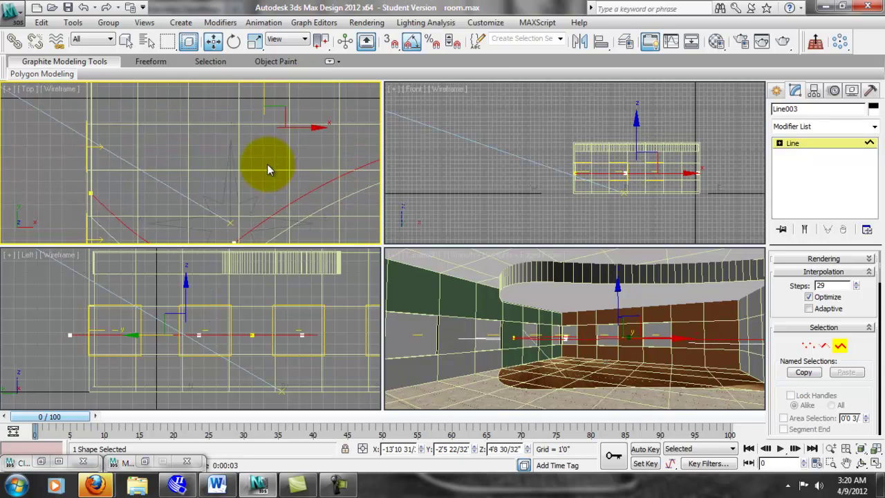
- Delete the straight back and side segments of Line003, keeping only its curved front edge
{"action": "scroll", "coordinate": [268, 162], "scroll_direction": "down", "scroll_amount": 2}
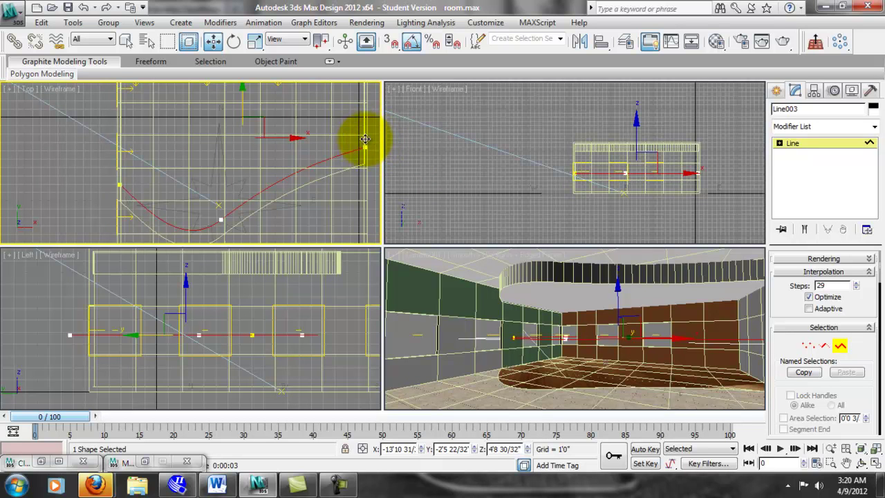
{"action": "left_click", "coordinate": [824, 345]}
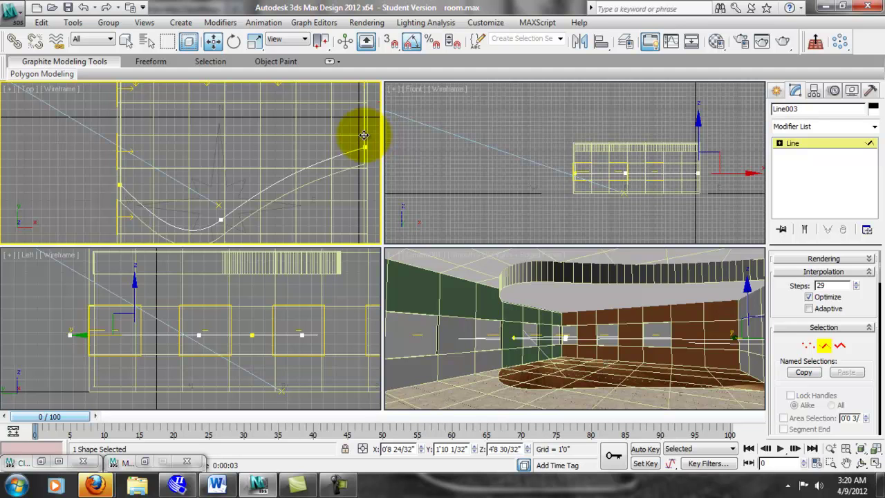
{"action": "middle_click_drag", "start_coordinate": [294, 129], "coordinate": [293, 138]}
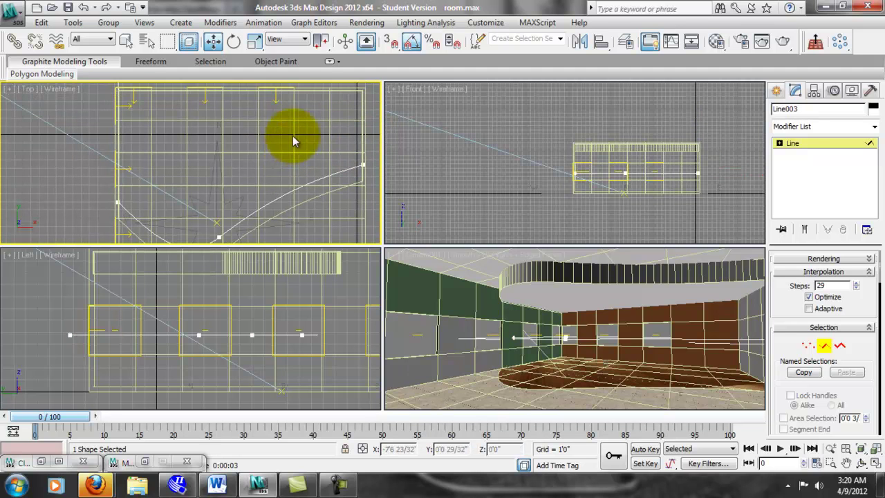
{"action": "middle_click_drag", "start_coordinate": [310, 88], "coordinate": [316, 113]}
{"action": "left_click", "coordinate": [314, 108]}
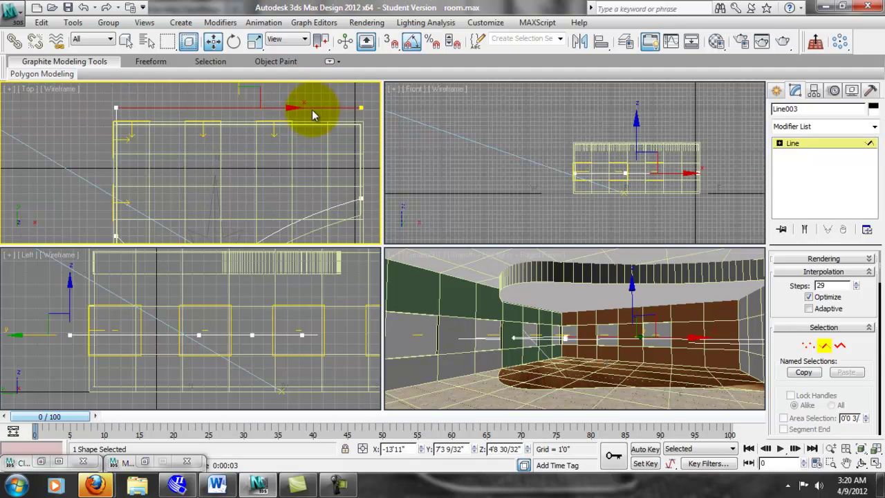
{"action": "key", "text": "Delete"}
{"action": "left_click", "coordinate": [117, 116]}
{"action": "key", "text": "Delete"}
{"action": "middle_click_drag", "start_coordinate": [142, 177], "coordinate": [148, 128]}
{"action": "middle_click_drag", "start_coordinate": [287, 195], "coordinate": [289, 185]}
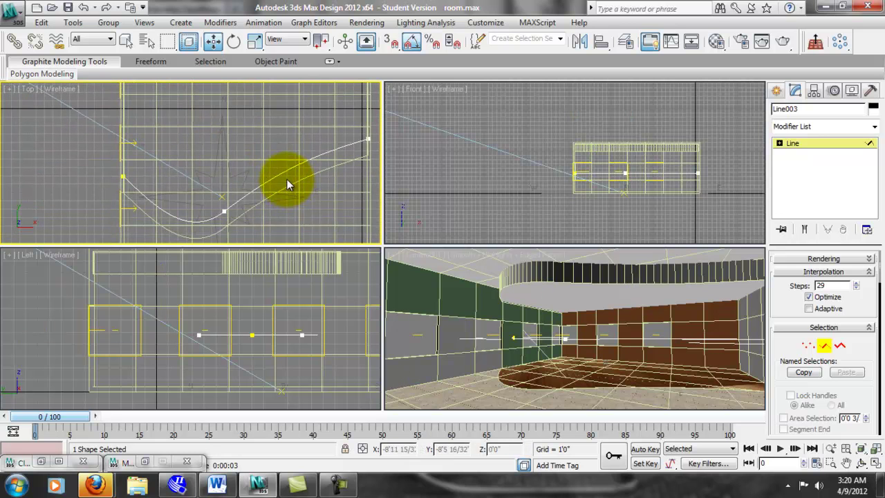
- Select the remaining curved spline of Line003 and outline it by 24" into a closed band
{"action": "left_click", "coordinate": [324, 159]}
{"action": "left_click", "coordinate": [780, 143]}
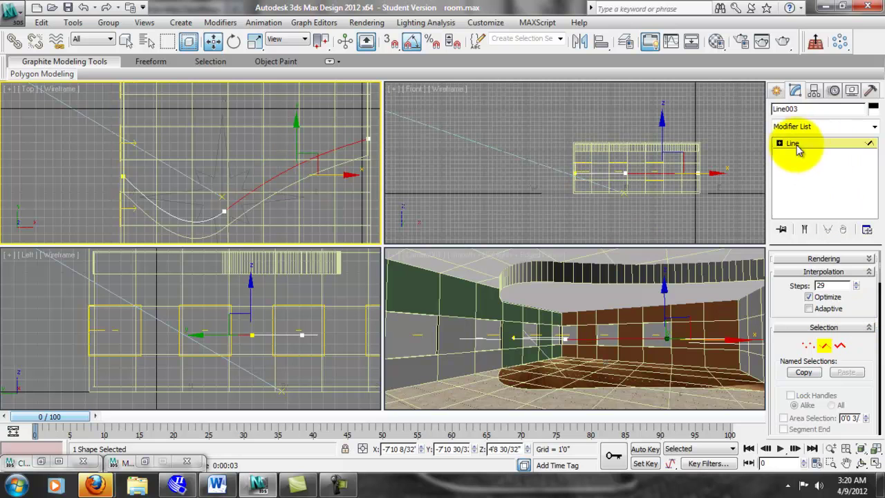
{"action": "left_click", "coordinate": [802, 175]}
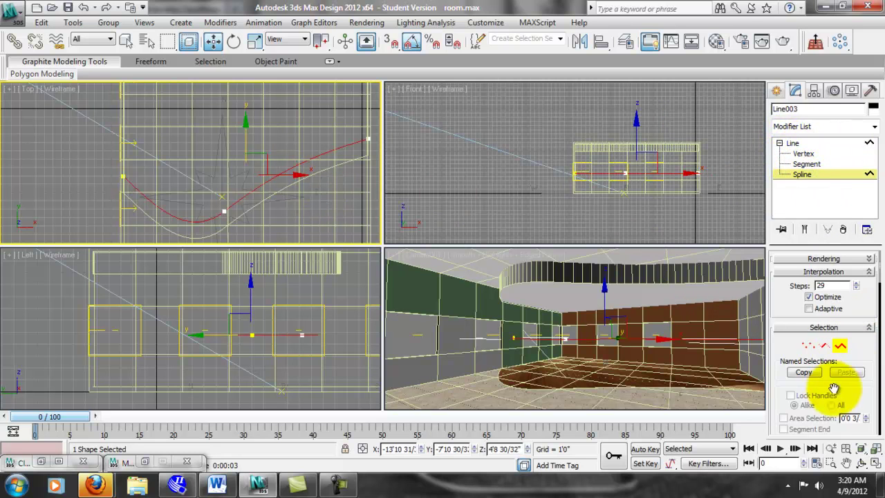
{"action": "left_click_drag", "start_coordinate": [857, 345], "coordinate": [881, 231]}
{"action": "left_click_drag", "start_coordinate": [851, 387], "coordinate": [843, 134]}
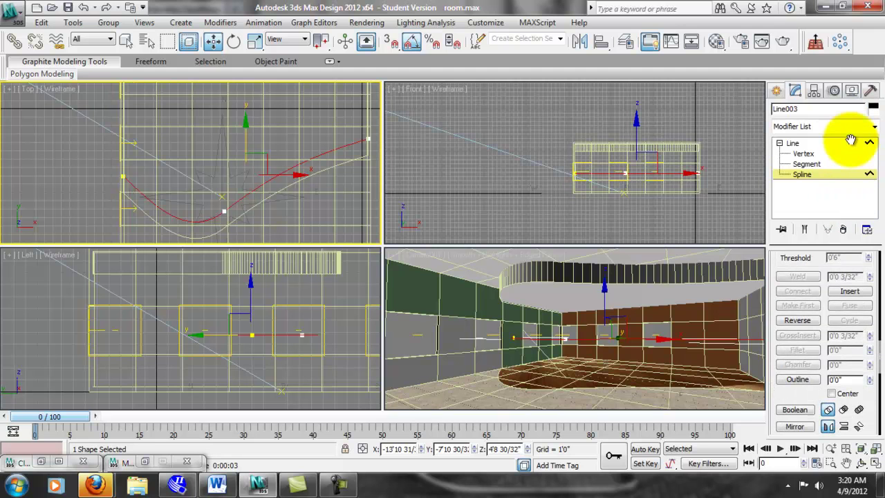
{"action": "left_click", "coordinate": [797, 379]}
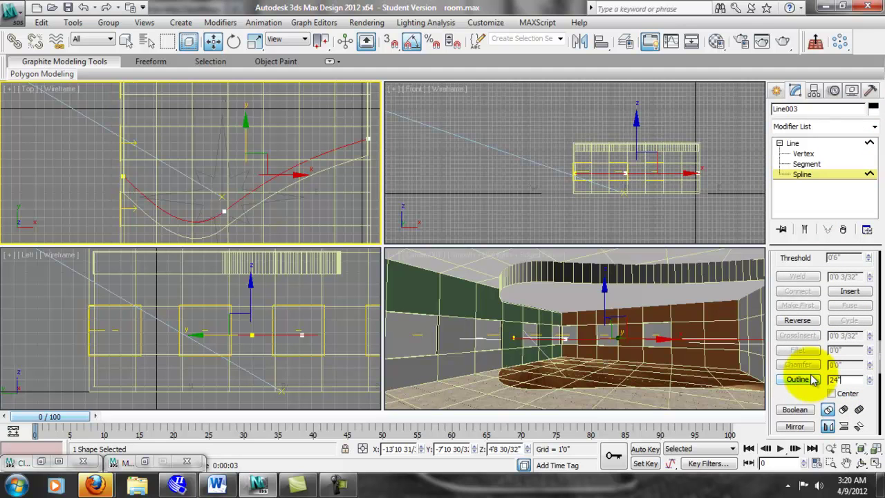
{"action": "type", "text": "24"}
{"action": "key", "text": "Return"}
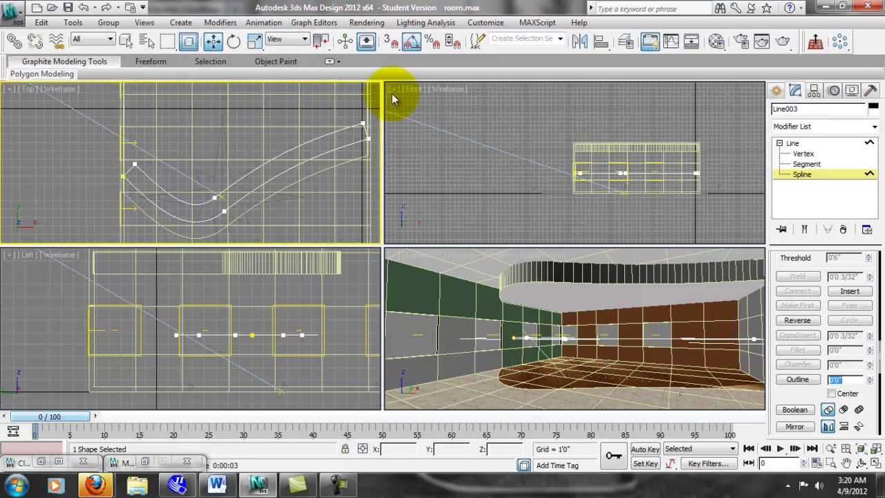
- Move Line003's two free-end vertices about -7' in X and -3' in Y, and the inner wall-end vertex against the left wall
{"action": "left_click", "coordinate": [811, 155]}
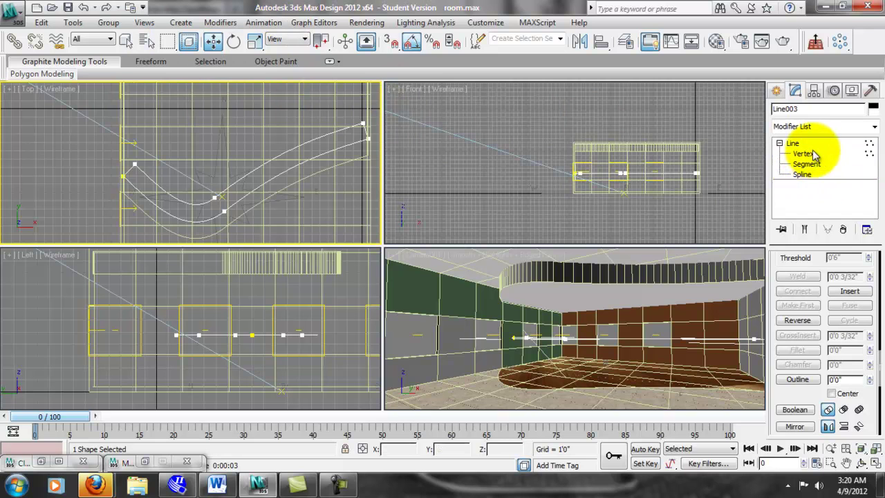
{"action": "middle_click_drag", "start_coordinate": [332, 130], "coordinate": [300, 135]}
{"action": "left_click_drag", "start_coordinate": [346, 168], "coordinate": [313, 138]}
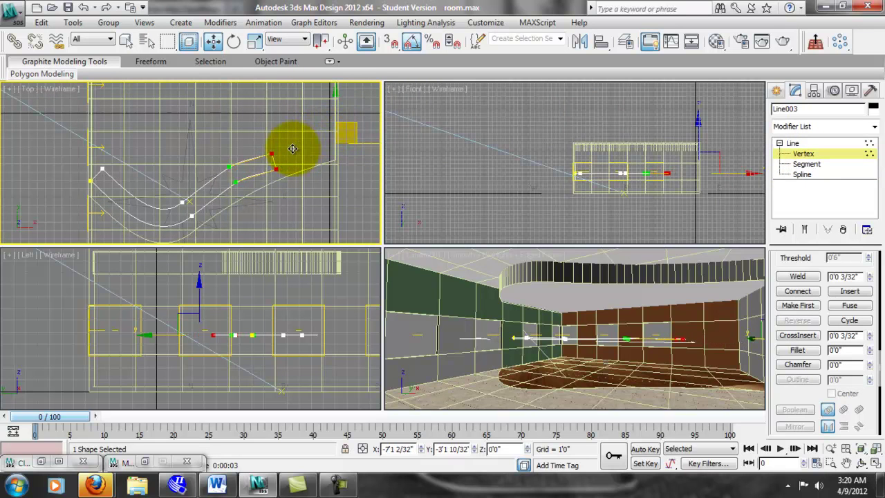
{"action": "left_click_drag", "start_coordinate": [289, 151], "coordinate": [292, 148]}
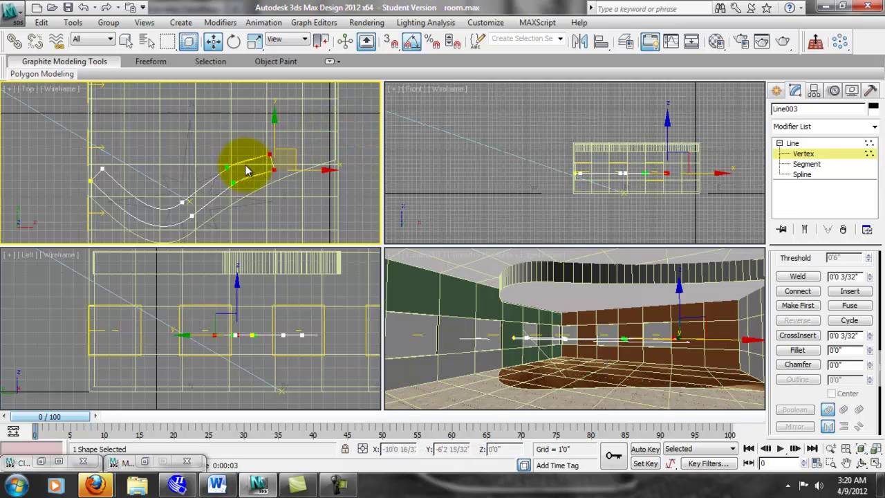
{"action": "scroll", "coordinate": [74, 178], "scroll_direction": "up", "scroll_amount": 2}
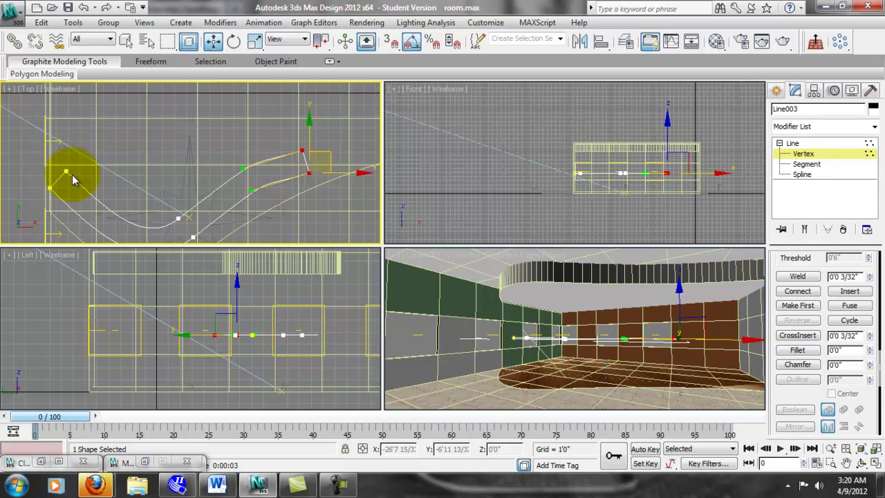
{"action": "left_click", "coordinate": [65, 172]}
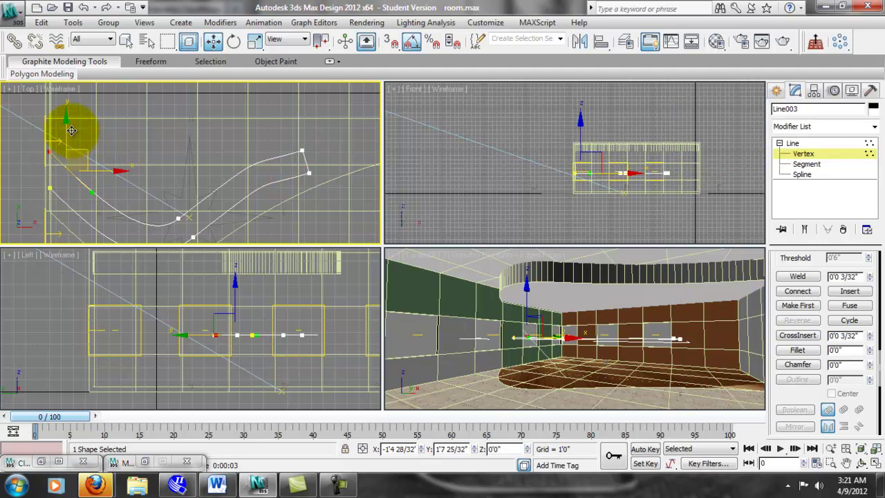
- Adjust the Bezier handles of the two vertices at Line003's free end to smooth both long curves
{"action": "left_click", "coordinate": [298, 150]}
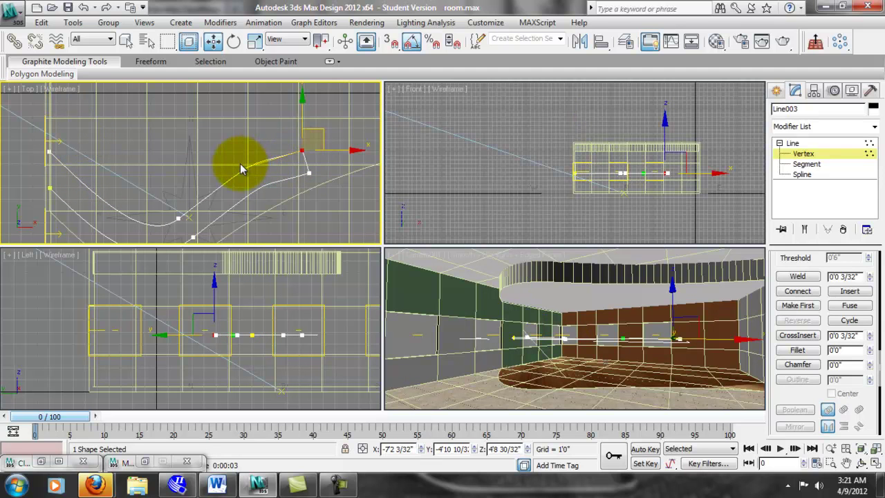
{"action": "left_click_drag", "start_coordinate": [290, 150], "coordinate": [311, 132]}
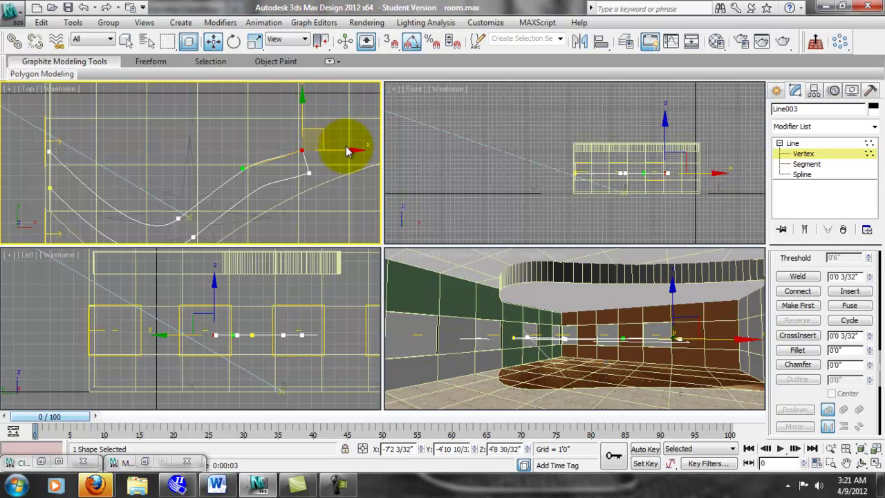
{"action": "left_click_drag", "start_coordinate": [241, 168], "coordinate": [254, 163]}
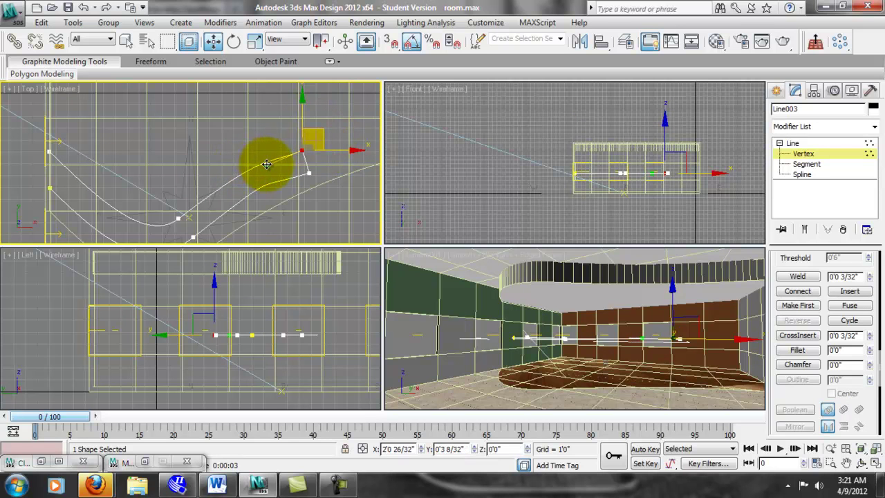
{"action": "left_click", "coordinate": [333, 198]}
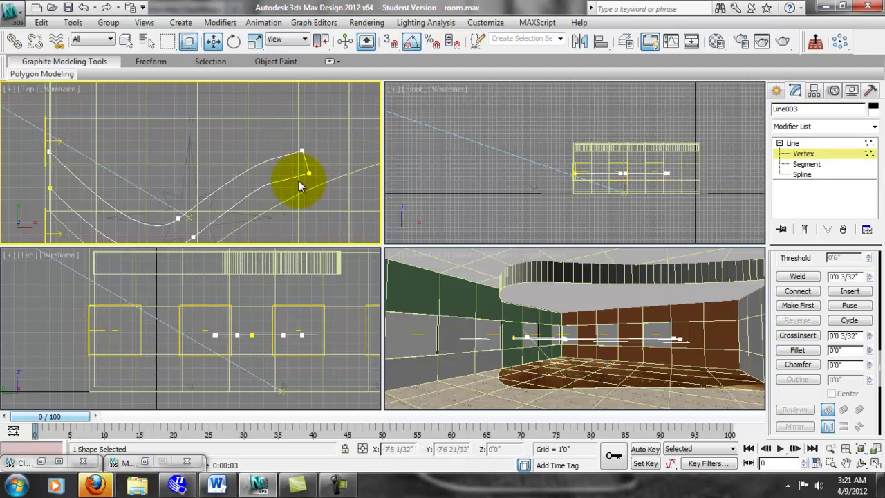
{"action": "left_click", "coordinate": [309, 172]}
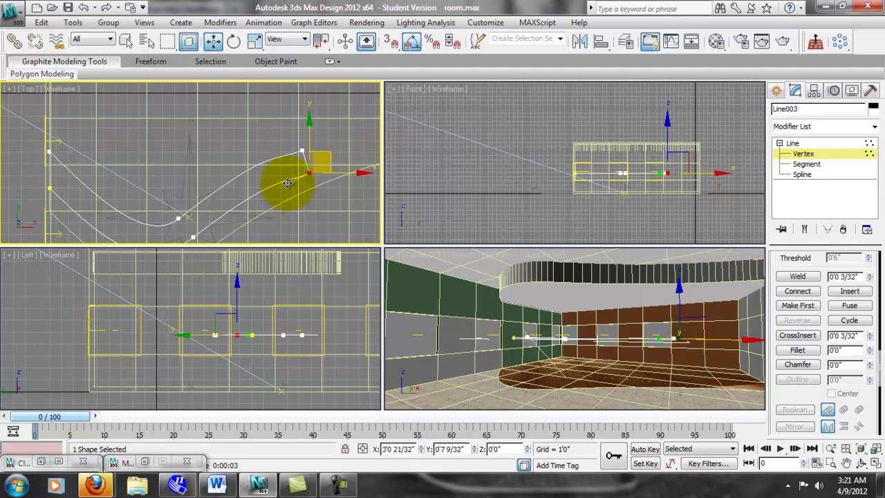
{"action": "left_click", "coordinate": [342, 202]}
{"action": "scroll", "coordinate": [325, 199], "scroll_direction": "down", "scroll_amount": 2}
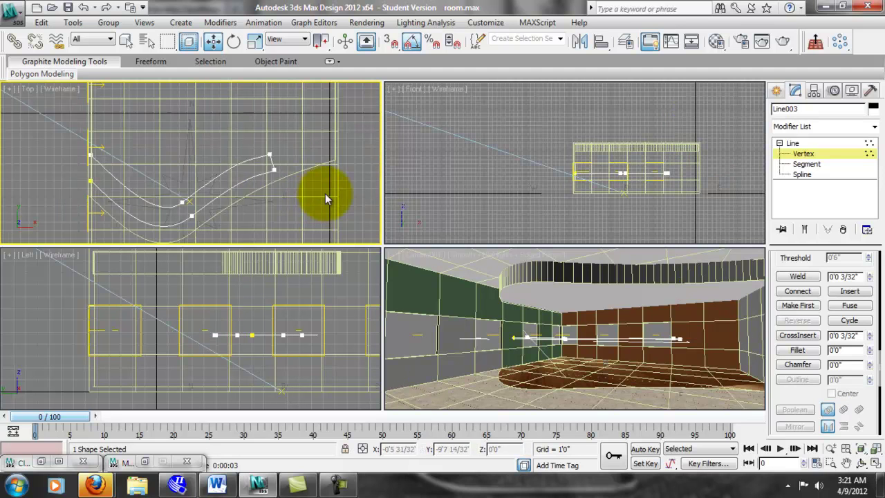
- Extrude the closed curved band Line003 by 2'10"
{"action": "left_click", "coordinate": [876, 125]}
{"action": "scroll", "coordinate": [864, 228], "scroll_direction": "down", "scroll_amount": 15}
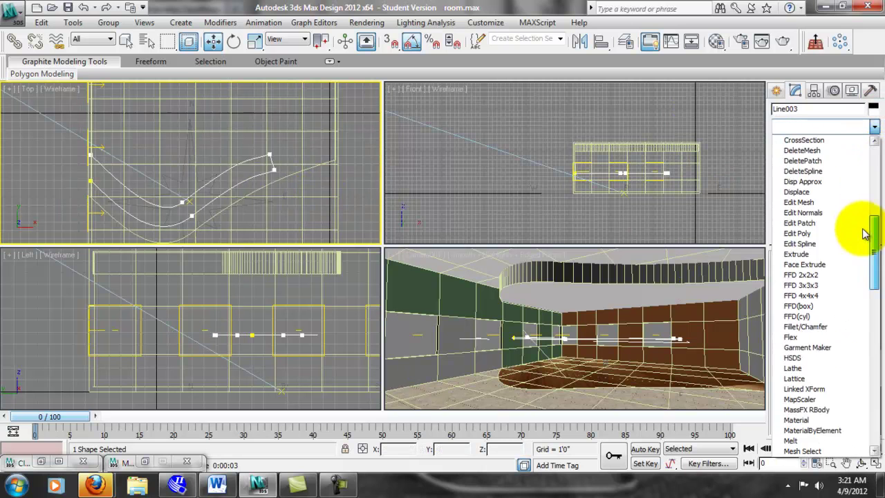
{"action": "scroll", "coordinate": [861, 297], "scroll_direction": "down", "scroll_amount": 5}
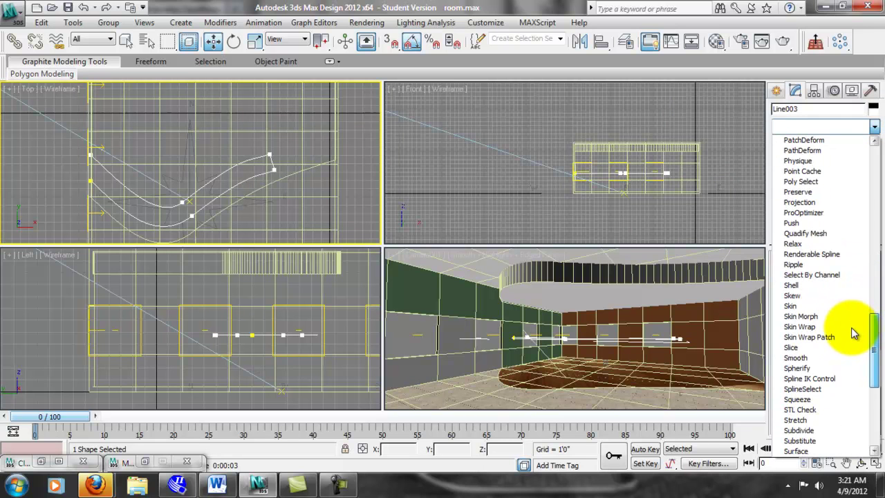
{"action": "scroll", "coordinate": [844, 312], "scroll_direction": "up", "scroll_amount": 12}
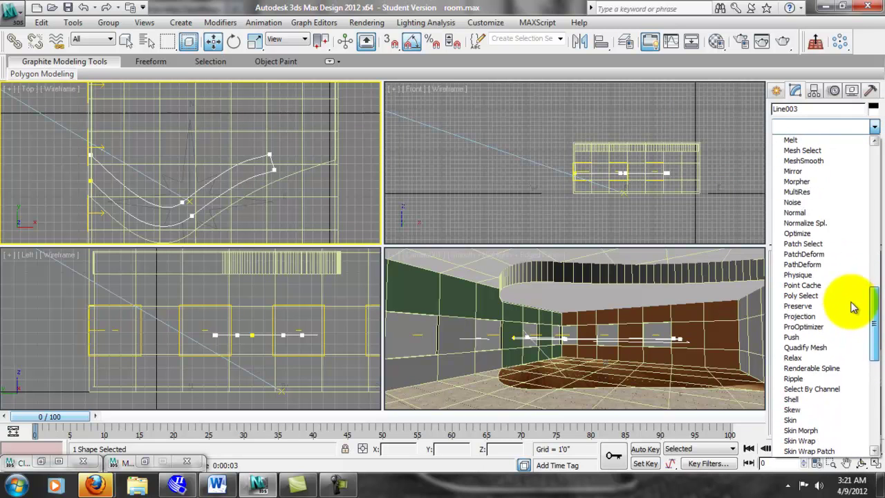
{"action": "left_click", "coordinate": [829, 202]}
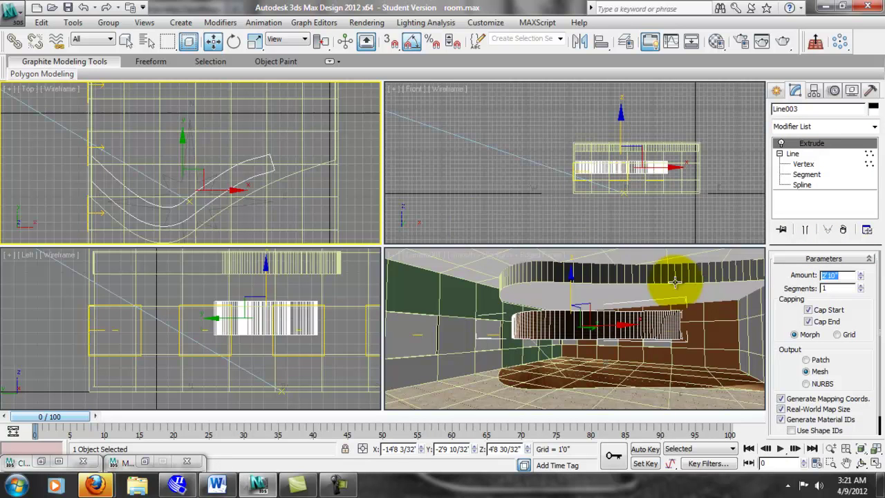
- Lower the extruded Line003 about 4'4" in the Front view onto the raised hardwood floor
{"action": "right_click", "coordinate": [497, 153]}
{"action": "left_click_drag", "start_coordinate": [620, 117], "coordinate": [619, 134]}
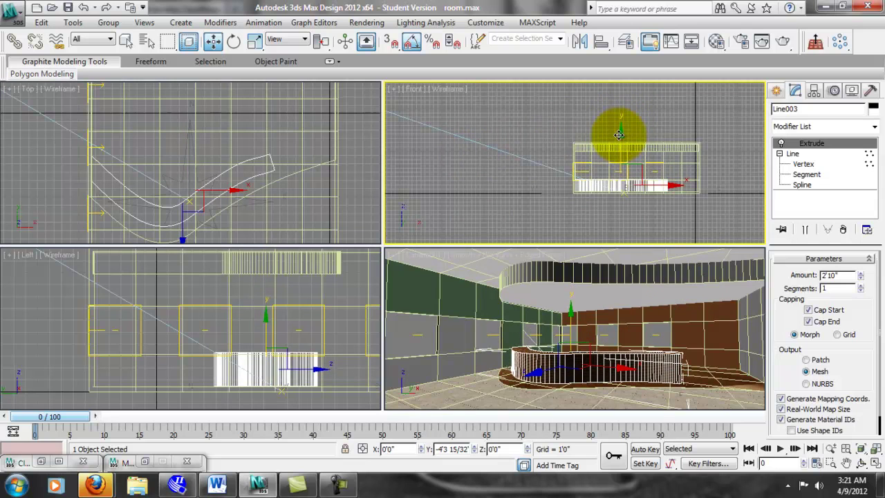
{"action": "scroll", "coordinate": [628, 184], "scroll_direction": "up", "scroll_amount": 5}
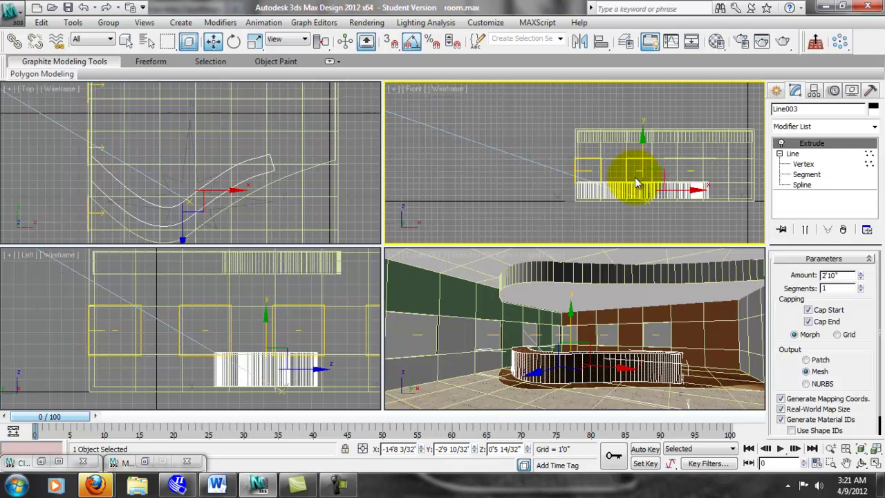
{"action": "scroll", "coordinate": [650, 183], "scroll_direction": "up", "scroll_amount": 2}
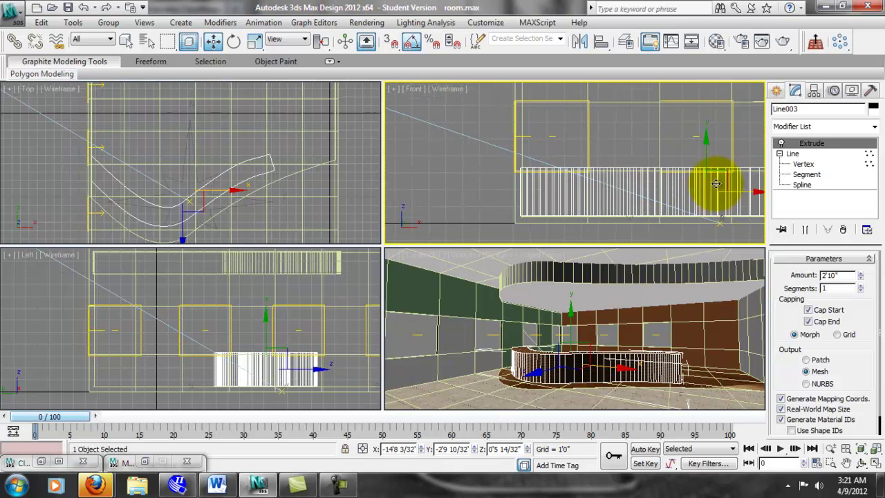
{"action": "scroll", "coordinate": [626, 166], "scroll_direction": "up", "scroll_amount": 3}
{"action": "middle_click_drag", "start_coordinate": [650, 136], "coordinate": [647, 119]}
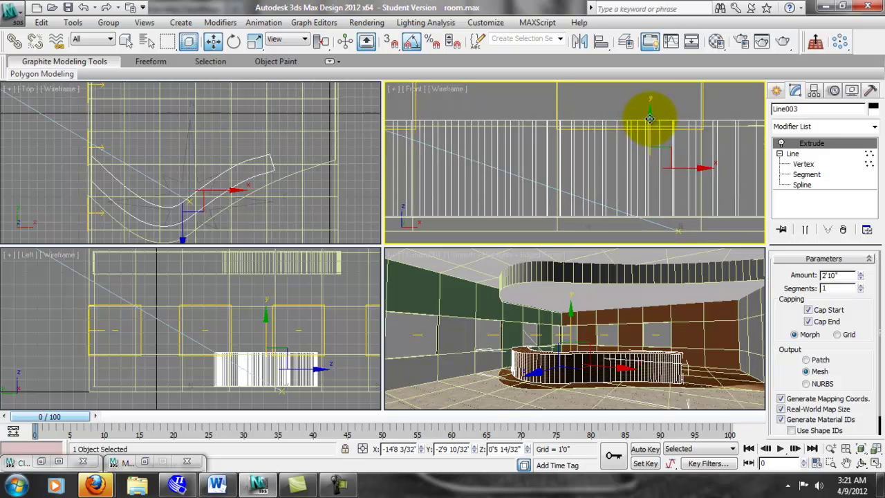
{"action": "left_click_drag", "start_coordinate": [651, 119], "coordinate": [651, 122]}
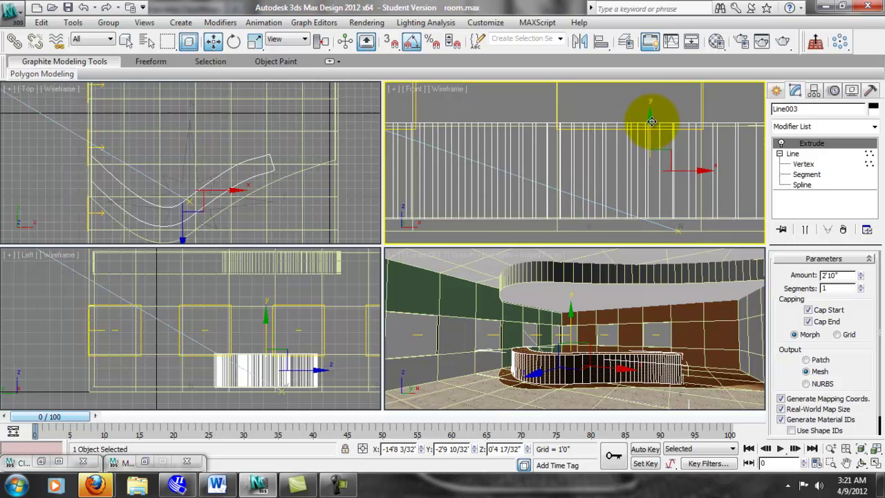
- Assign the 02 - Default material to the extruded counter Line003 in the Material Editor
{"action": "left_click", "coordinate": [717, 40]}
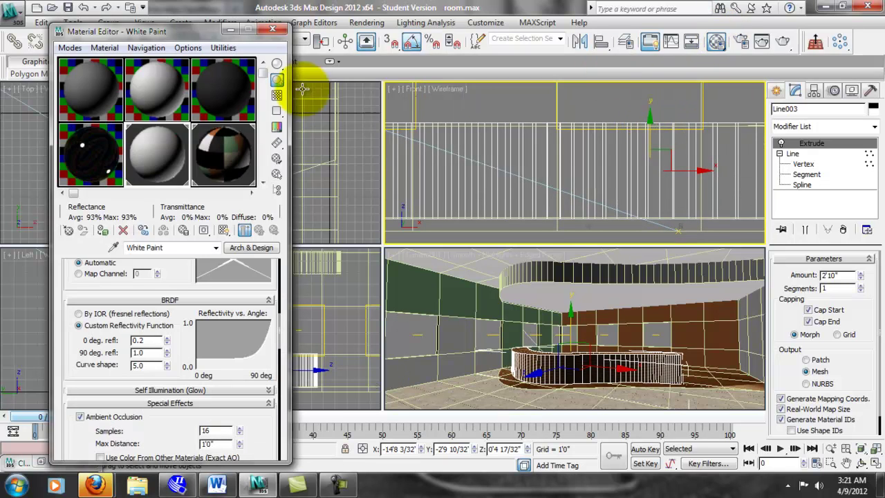
{"action": "left_click", "coordinate": [172, 92]}
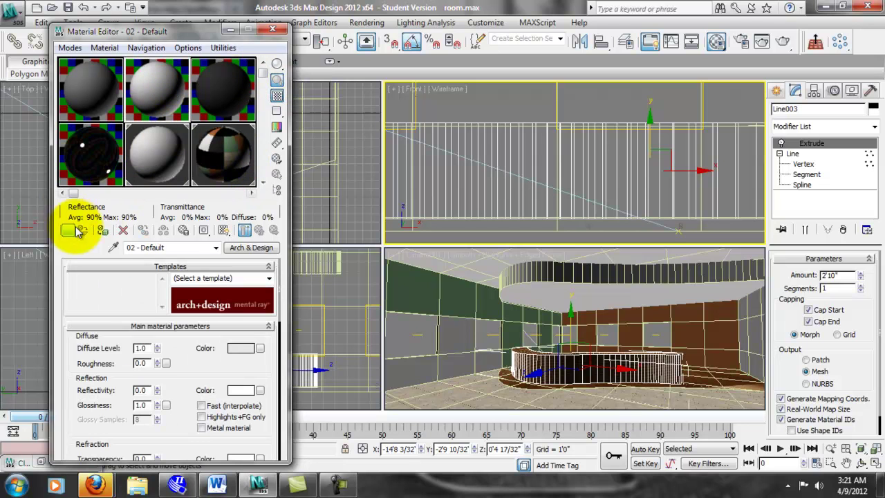
{"action": "left_click", "coordinate": [102, 230]}
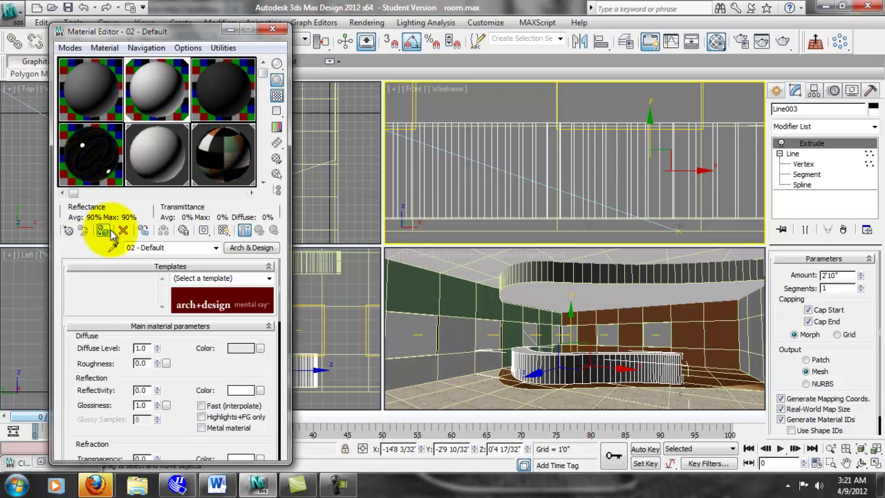
- Make a copy of the White Paint material, try to assign it to Line003, and put the Material Editor away
{"action": "left_click", "coordinate": [165, 184]}
{"action": "left_click", "coordinate": [263, 183]}
{"action": "left_click", "coordinate": [263, 64]}
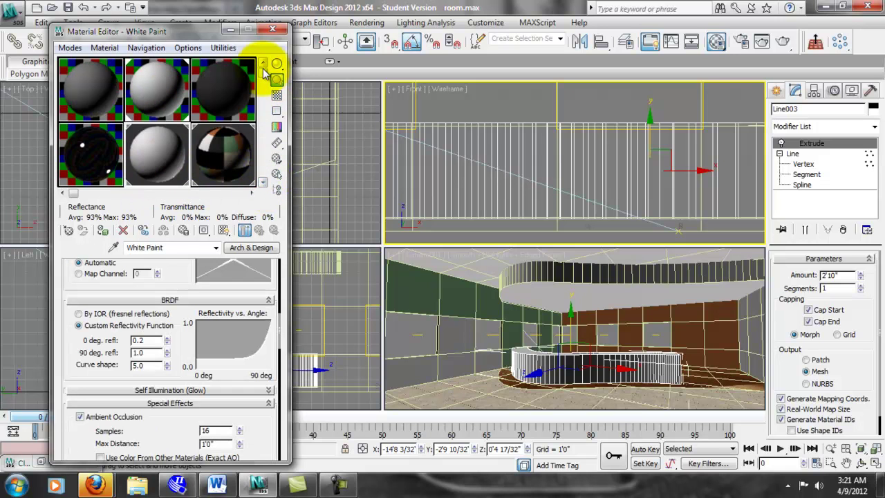
{"action": "left_click", "coordinate": [163, 90]}
{"action": "left_click", "coordinate": [185, 181]}
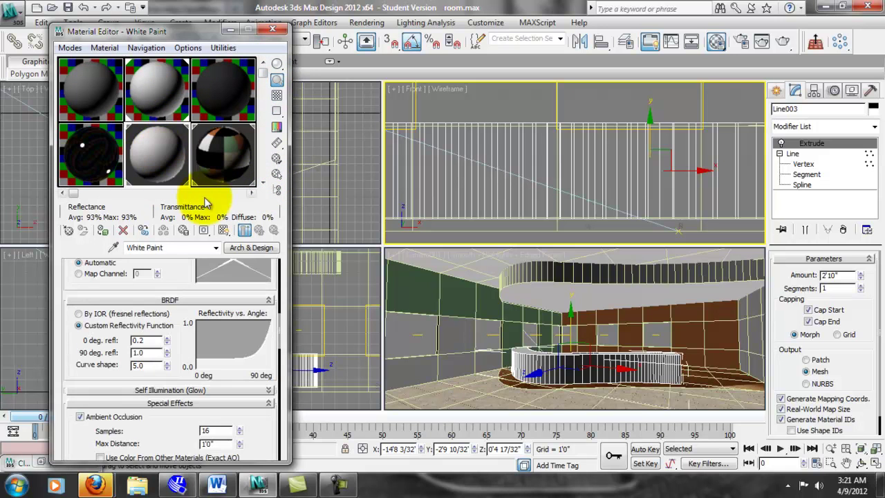
{"action": "left_click", "coordinate": [143, 229]}
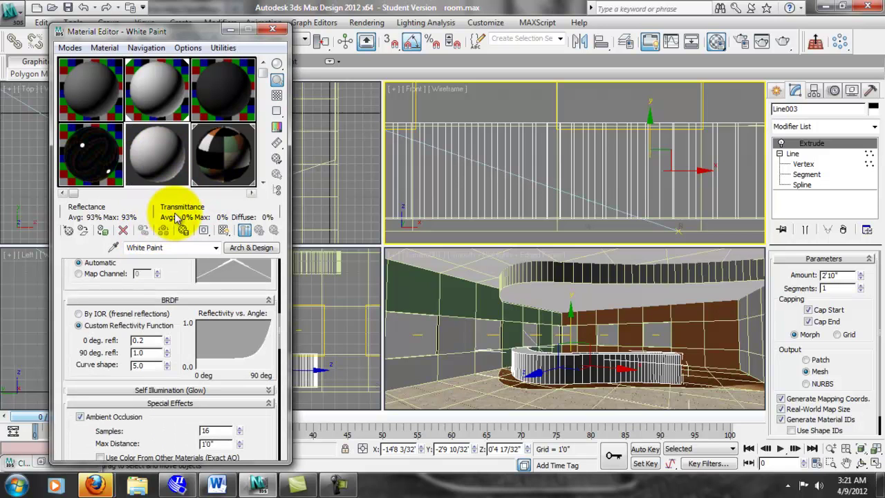
{"action": "left_click", "coordinate": [102, 230]}
{"action": "left_click", "coordinate": [508, 289]}
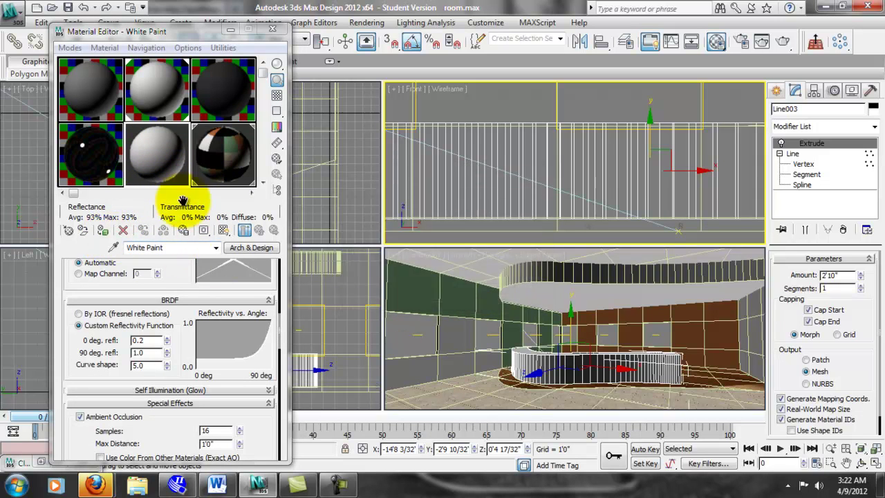
{"action": "left_click", "coordinate": [370, 242]}
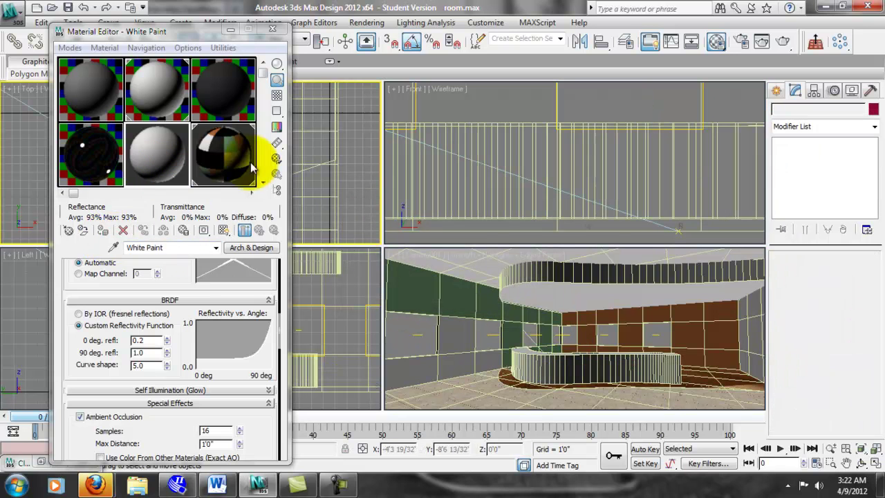
{"action": "left_click", "coordinate": [231, 30]}
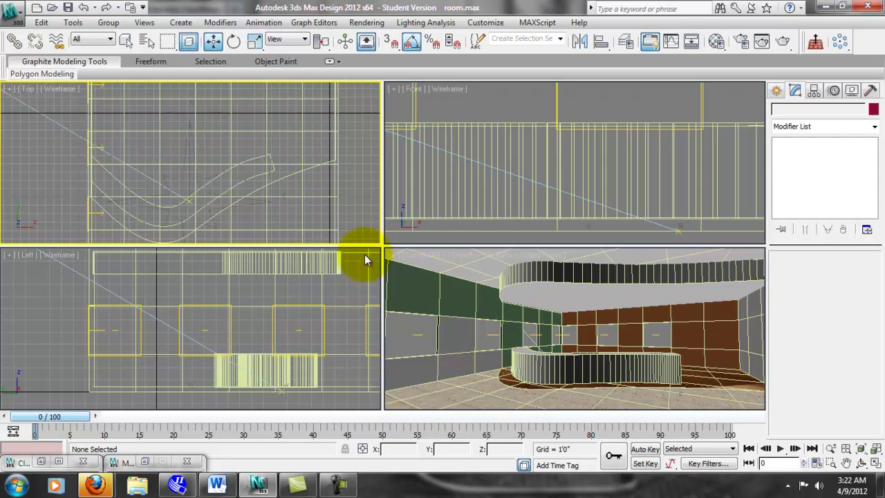
- Clone the curved counter Line003 about 3'6" straight up as a single independent copy named Line004
{"action": "left_click", "coordinate": [228, 195]}
{"action": "left_click", "coordinate": [253, 168]}
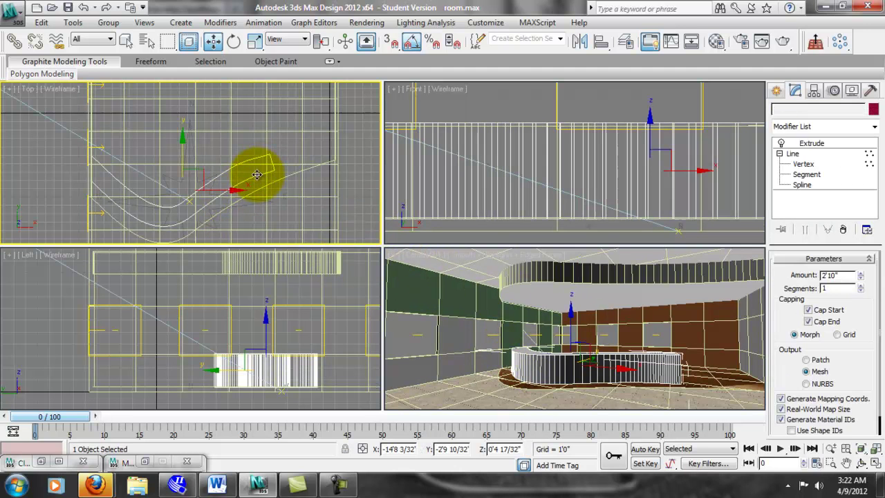
{"action": "right_click", "coordinate": [296, 327]}
{"action": "left_click_drag", "start_coordinate": [267, 320], "coordinate": [258, 280], "text": "shift"}
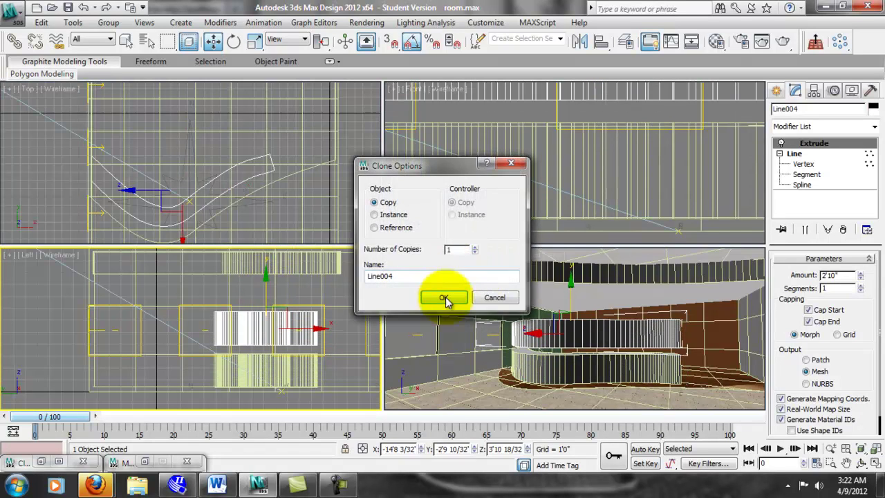
{"action": "left_click", "coordinate": [445, 298]}
- Set Line004's extrusion amount to 2" and lower it about 8" onto the top of the curved counter Line003
{"action": "left_click_drag", "start_coordinate": [845, 278], "coordinate": [782, 271]}
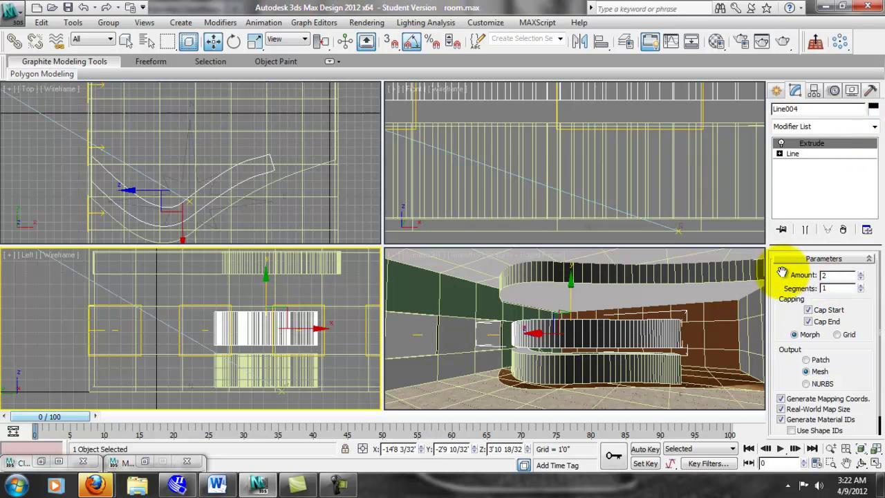
{"action": "type", "text": "2"}
{"action": "key", "text": "Return"}
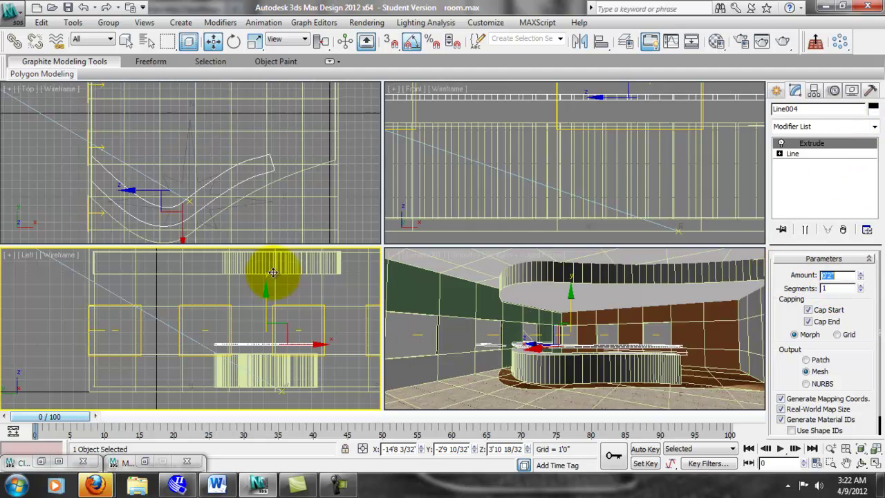
{"action": "left_click_drag", "start_coordinate": [264, 303], "coordinate": [263, 309]}
{"action": "middle_click_drag", "start_coordinate": [531, 134], "coordinate": [558, 200]}
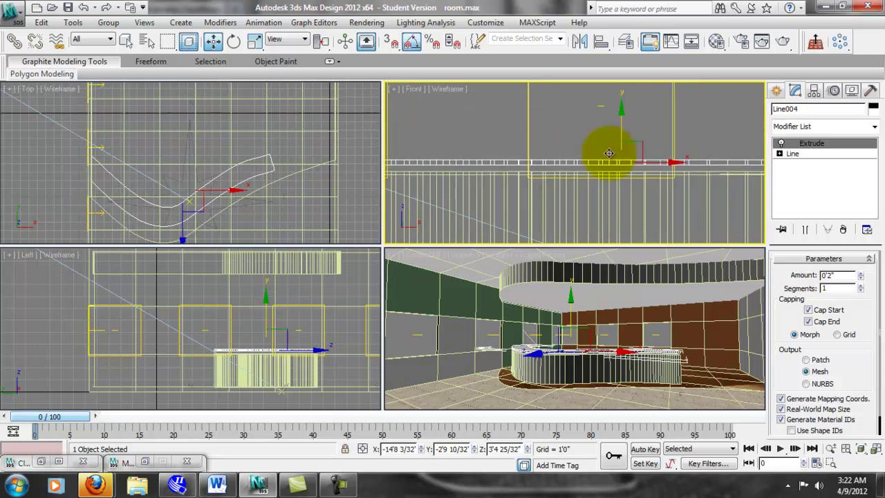
{"action": "left_click_drag", "start_coordinate": [626, 137], "coordinate": [627, 150]}
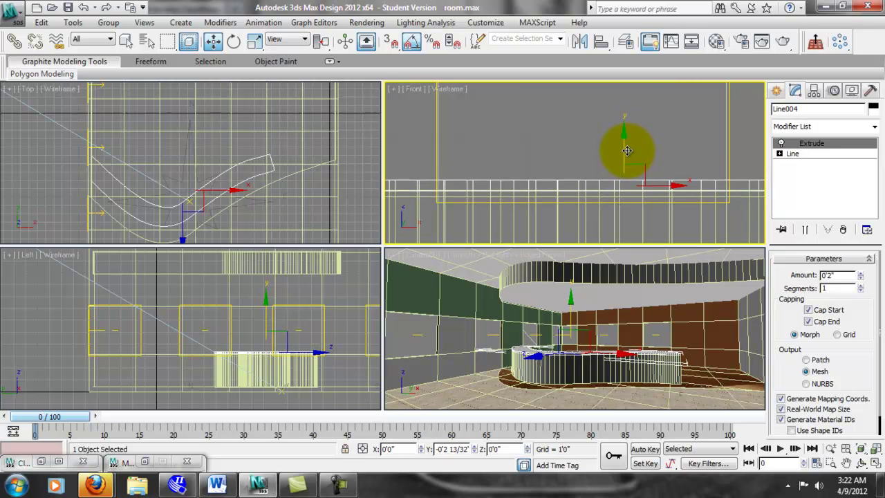
{"action": "scroll", "coordinate": [247, 148], "scroll_direction": "up", "scroll_amount": 5}
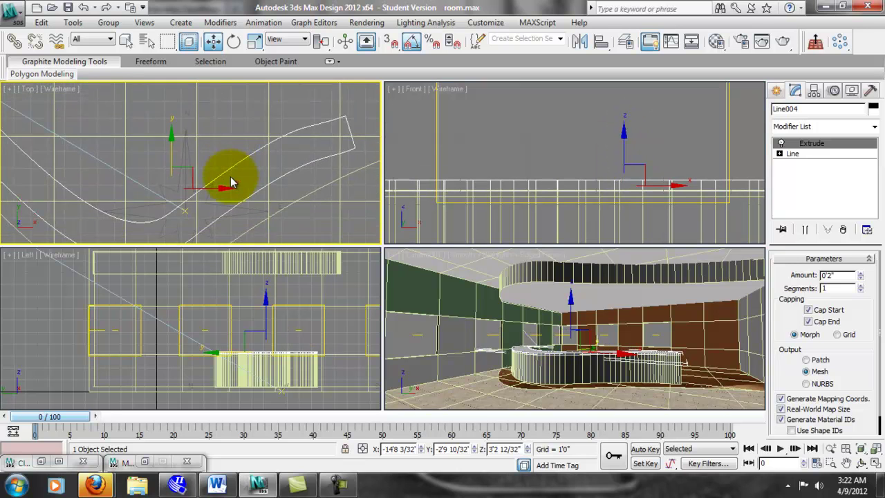
{"action": "scroll", "coordinate": [232, 180], "scroll_direction": "down", "scroll_amount": 2}
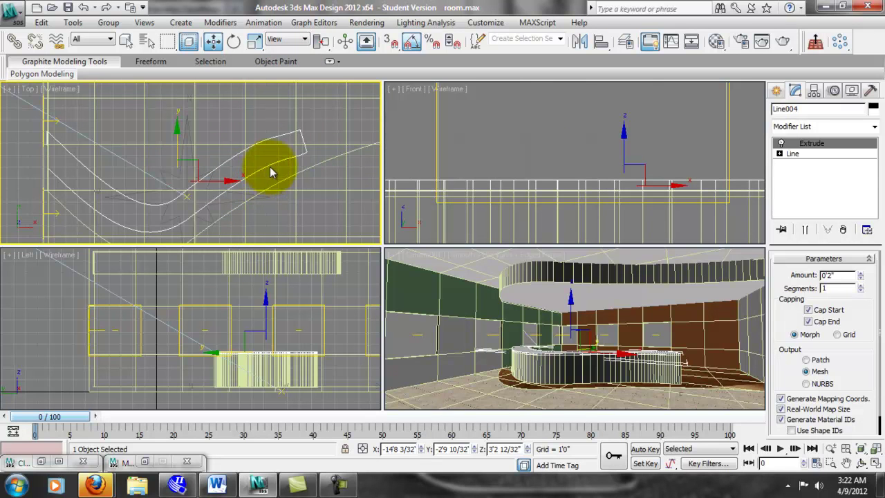
{"action": "left_click", "coordinate": [253, 143]}
{"action": "left_click", "coordinate": [264, 142]}
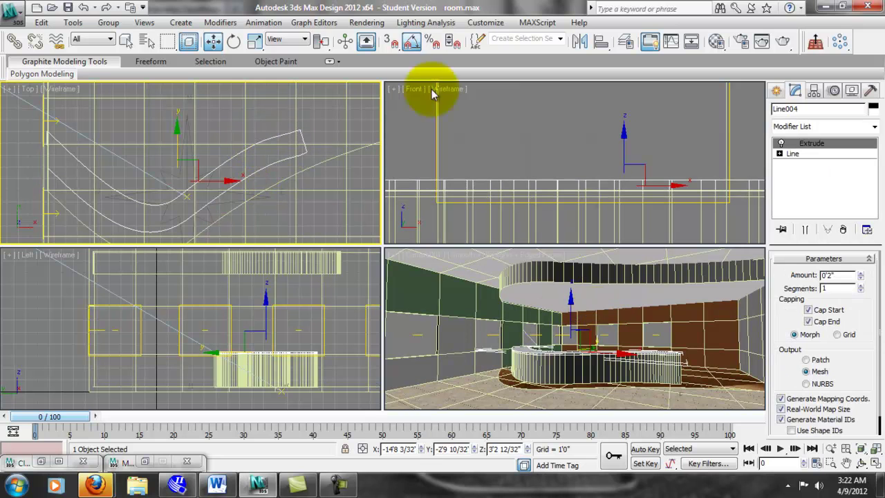
{"action": "left_click", "coordinate": [260, 42]}
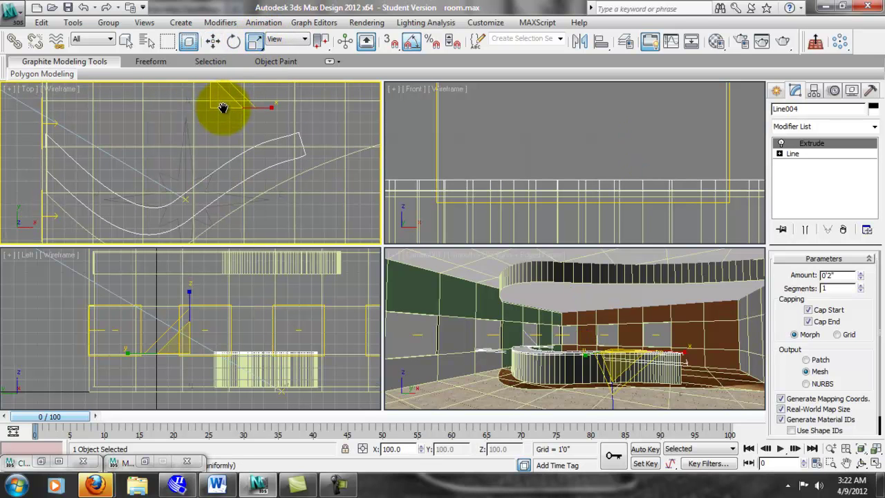
{"action": "mouse_move", "coordinate": [227, 106]}
{"action": "left_mouse_down"}
{"action": "mouse_move", "coordinate": [223, 125]}
{"action": "mouse_move", "coordinate": [204, 96]}
{"action": "mouse_move", "coordinate": [234, 116]}
{"action": "left_mouse_up"}
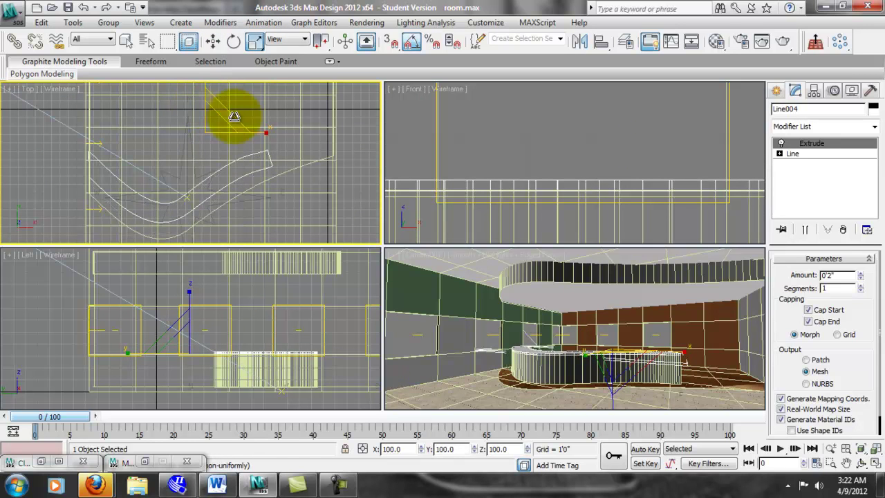
- Delete the inner-curve and free-end segments of Line004's base spline, keeping only its outer curve
{"action": "left_click", "coordinate": [792, 153]}
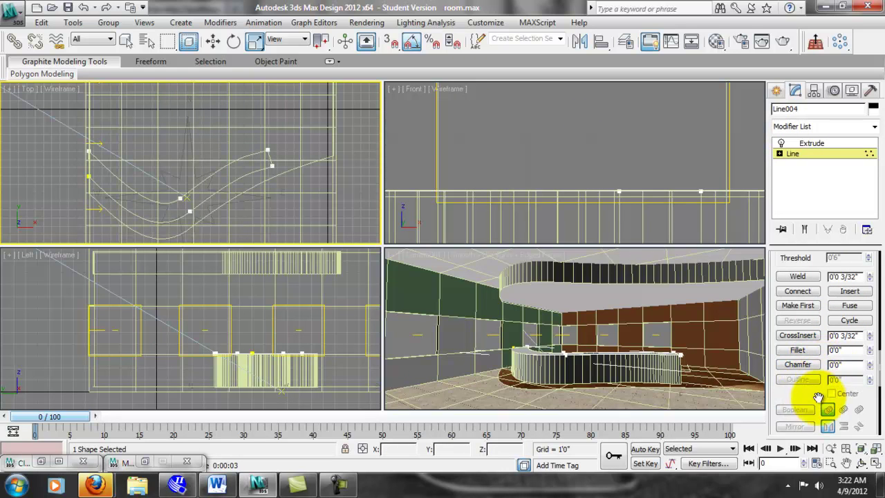
{"action": "key", "text": "2"}
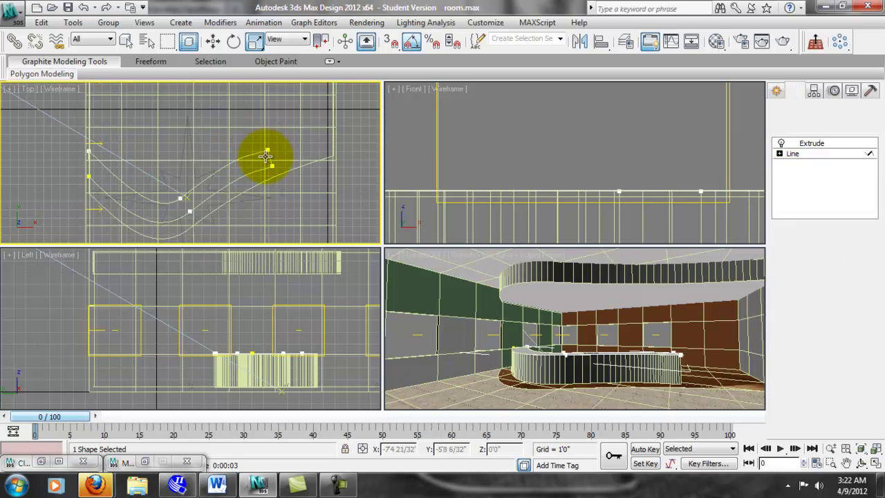
{"action": "left_click", "coordinate": [265, 155]}
{"action": "left_click", "coordinate": [213, 43]}
{"action": "left_click", "coordinate": [265, 157]}
{"action": "left_click_drag", "start_coordinate": [296, 168], "coordinate": [138, 215]}
{"action": "left_click_drag", "start_coordinate": [89, 166], "coordinate": [147, 202]}
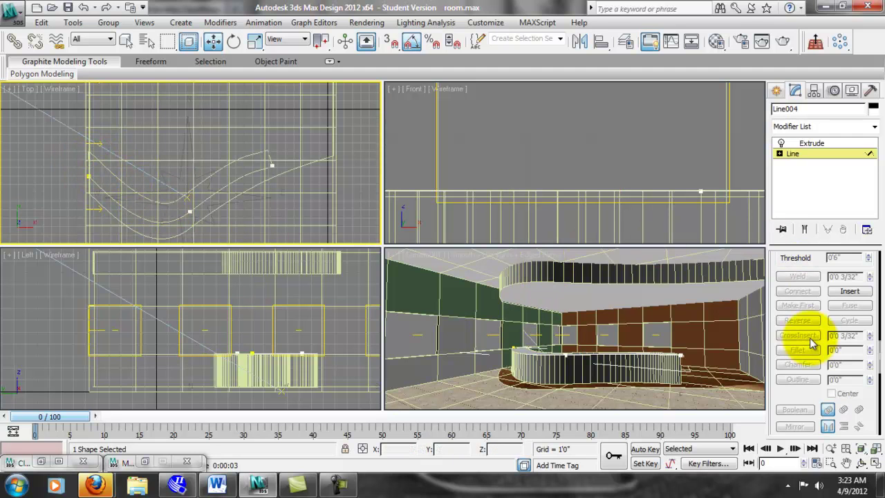
- Outline the remaining outer curve of Line004 by 25.5 at Spline level to form a wider countertop shape
{"action": "left_click", "coordinate": [780, 154]}
{"action": "left_click", "coordinate": [802, 184]}
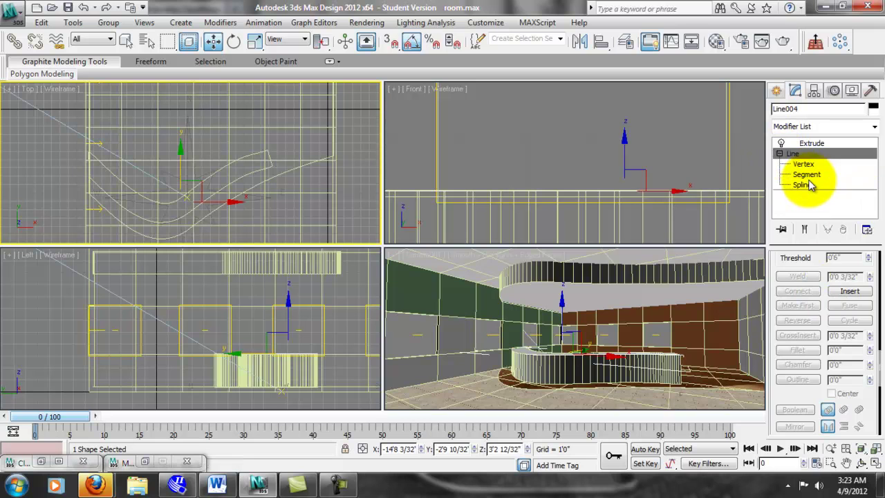
{"action": "left_click", "coordinate": [233, 181]}
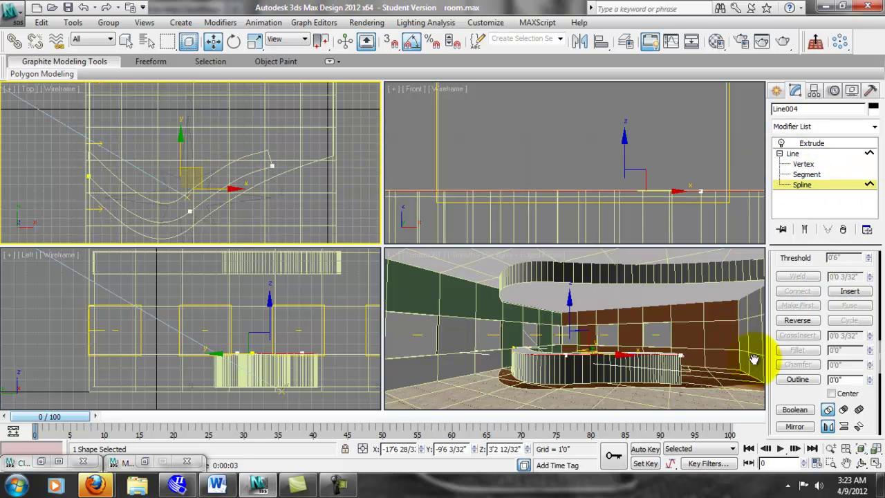
{"action": "double_click", "coordinate": [861, 379]}
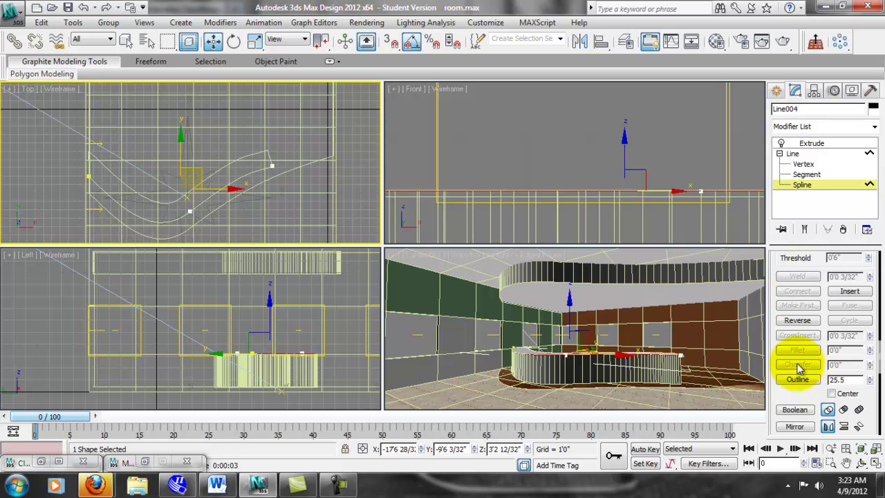
{"action": "key", "text": "Return"}
- Shift the outlined spline of Line004 in the Top view about 1 3/8" in -X and 3 3/4" in -Y to overhang the counter
{"action": "scroll", "coordinate": [209, 190], "scroll_direction": "up", "scroll_amount": 6}
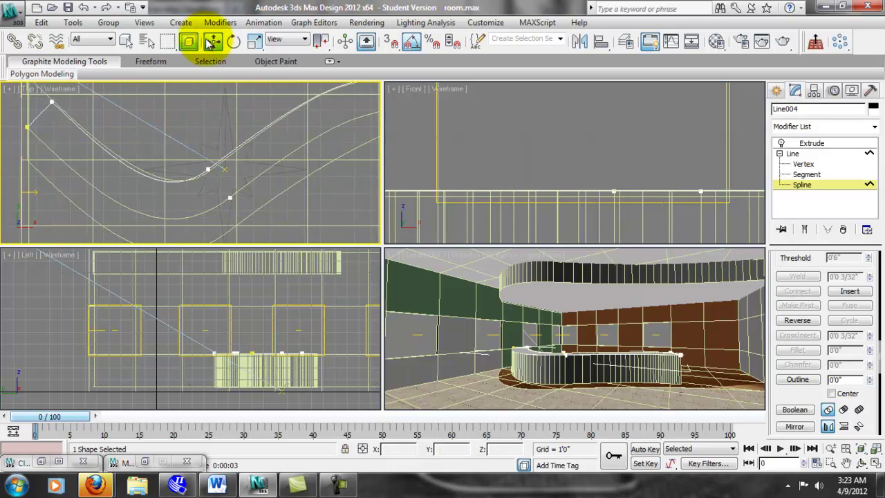
{"action": "middle_click_drag", "start_coordinate": [89, 126], "coordinate": [88, 133]}
{"action": "left_click", "coordinate": [35, 124]}
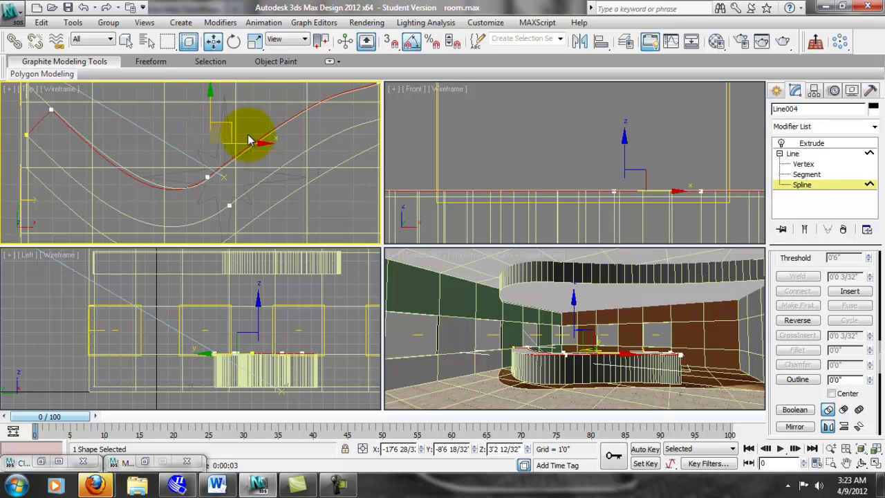
{"action": "left_click_drag", "start_coordinate": [233, 131], "coordinate": [230, 136]}
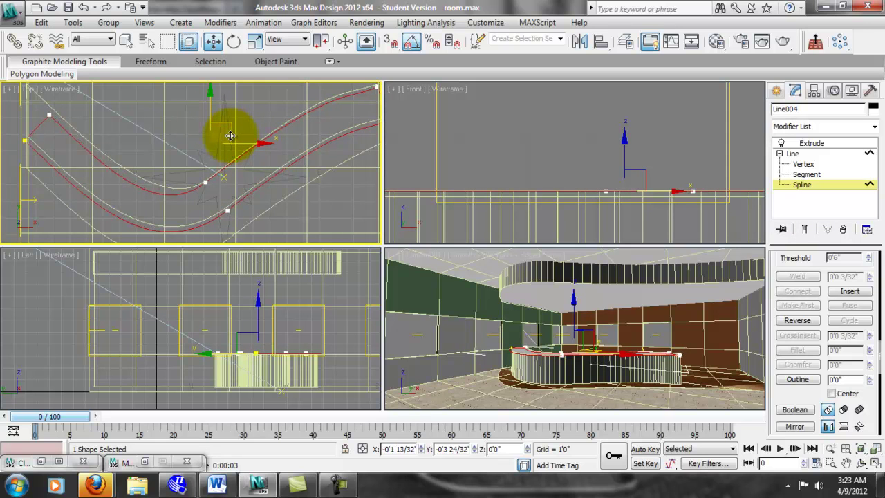
- Reshape the countertop's inner curve by nudging its middle vertex in +Y and moving its wall-end vertex onto the wall line
{"action": "key", "text": "1"}
{"action": "left_click", "coordinate": [210, 178]}
{"action": "left_click_drag", "start_coordinate": [214, 158], "coordinate": [216, 148]}
{"action": "middle_click_drag", "start_coordinate": [52, 123], "coordinate": [55, 149]}
{"action": "left_click_drag", "start_coordinate": [55, 141], "coordinate": [30, 99]}
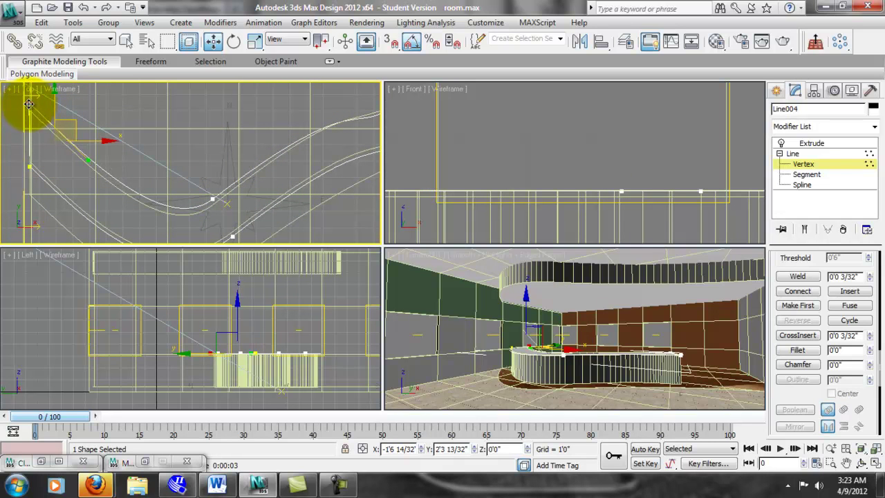
{"action": "left_click_drag", "start_coordinate": [30, 104], "coordinate": [30, 103]}
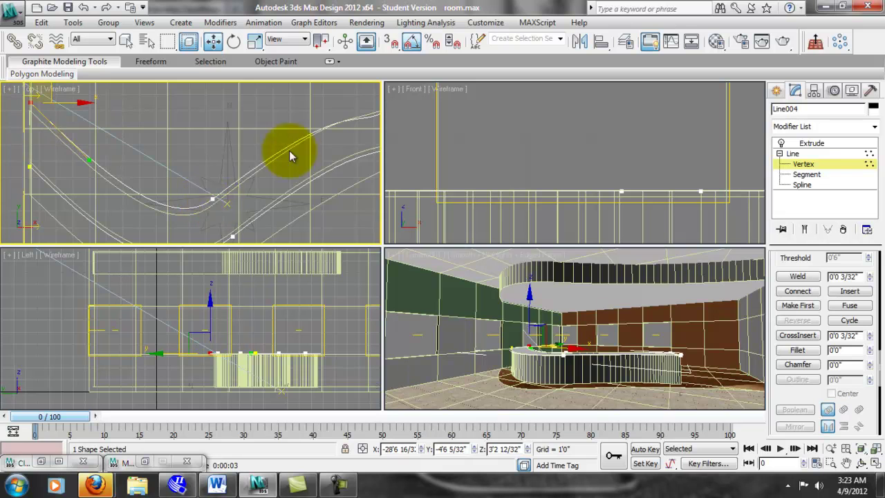
- Move the countertop's inner free-end vertex about 1 3/4" in X and 3 1/8" in Y and adjust its tangent handle
{"action": "middle_click_drag", "start_coordinate": [346, 139], "coordinate": [234, 168]}
{"action": "left_click", "coordinate": [273, 143]}
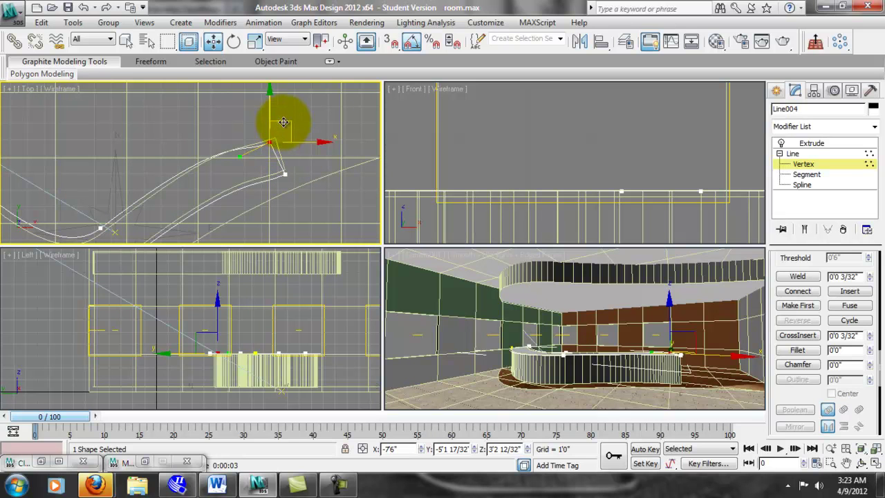
{"action": "left_click_drag", "start_coordinate": [287, 113], "coordinate": [287, 113]}
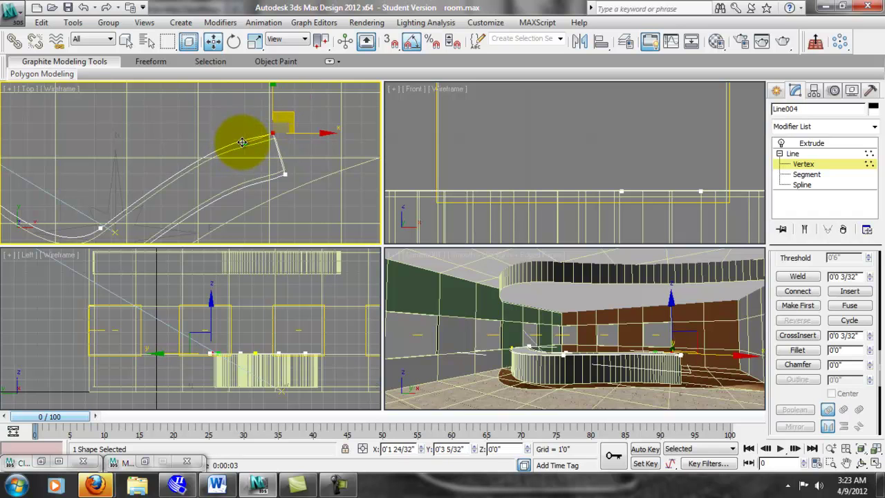
{"action": "left_click_drag", "start_coordinate": [251, 144], "coordinate": [273, 148]}
- Move the countertop's free-end segment outward about 2 1/4" in X and 1 3/8" in Y, and check the vertices of the outline
{"action": "key", "text": "2"}
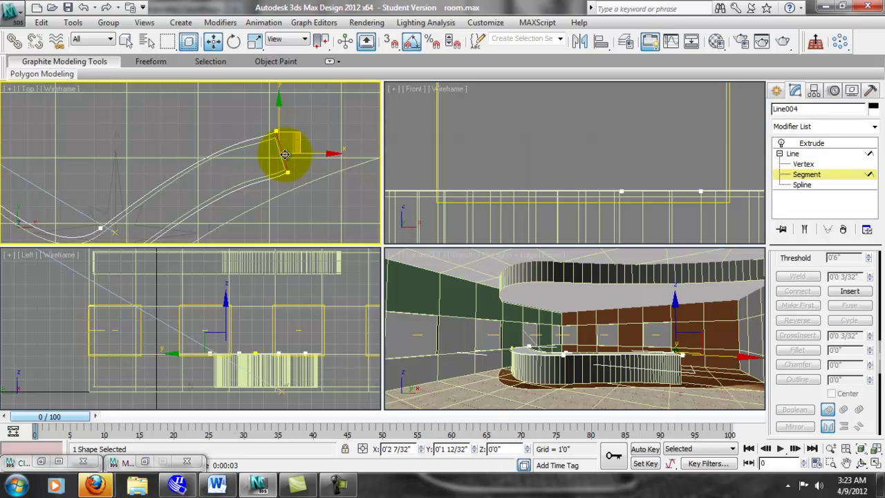
{"action": "key", "text": "1"}
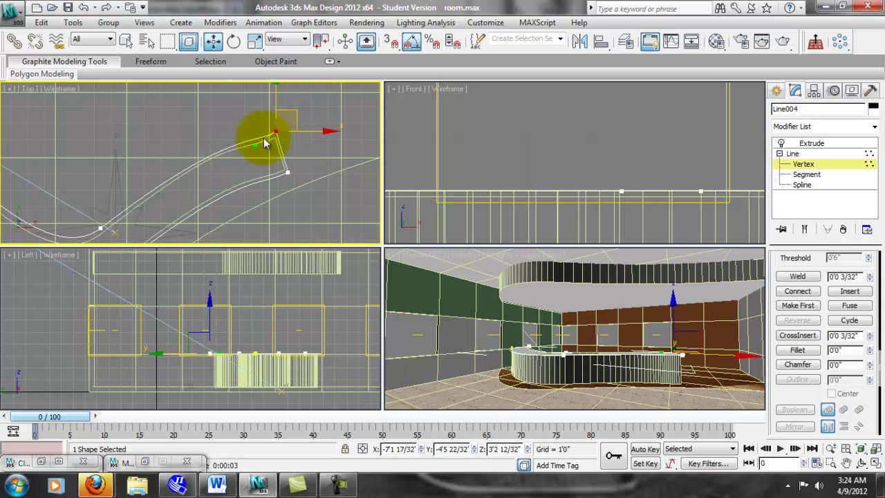
{"action": "left_click", "coordinate": [263, 173]}
{"action": "scroll", "coordinate": [263, 173], "scroll_direction": "down", "scroll_amount": 2}
{"action": "middle_click_drag", "start_coordinate": [250, 187], "coordinate": [300, 161]}
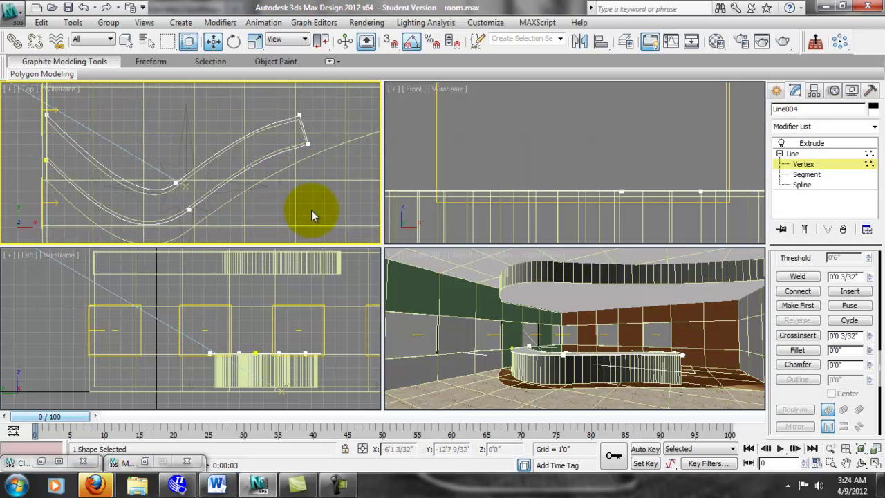
- Return Line004 to its Extrude level, lower it about 3/16" onto the counter in the Front view, and deselect it
{"action": "left_click", "coordinate": [815, 145]}
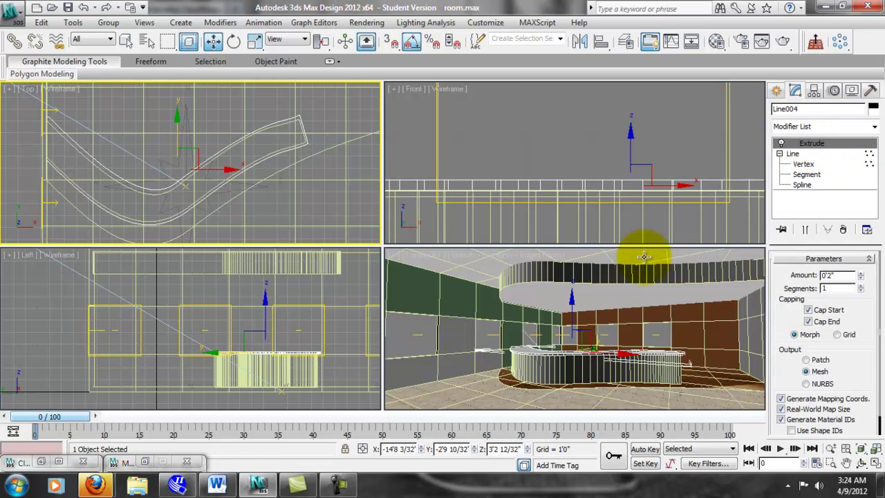
{"action": "right_click", "coordinate": [627, 171]}
{"action": "left_click_drag", "start_coordinate": [631, 144], "coordinate": [631, 148]}
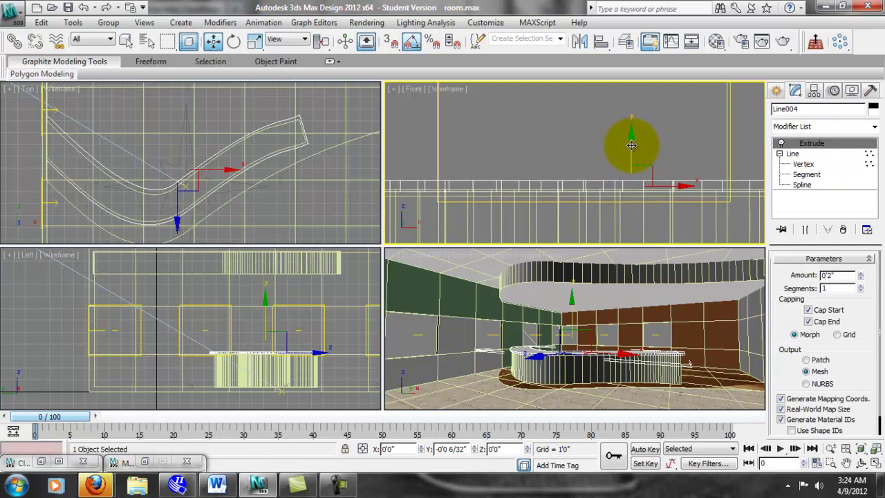
{"action": "left_click", "coordinate": [653, 137]}
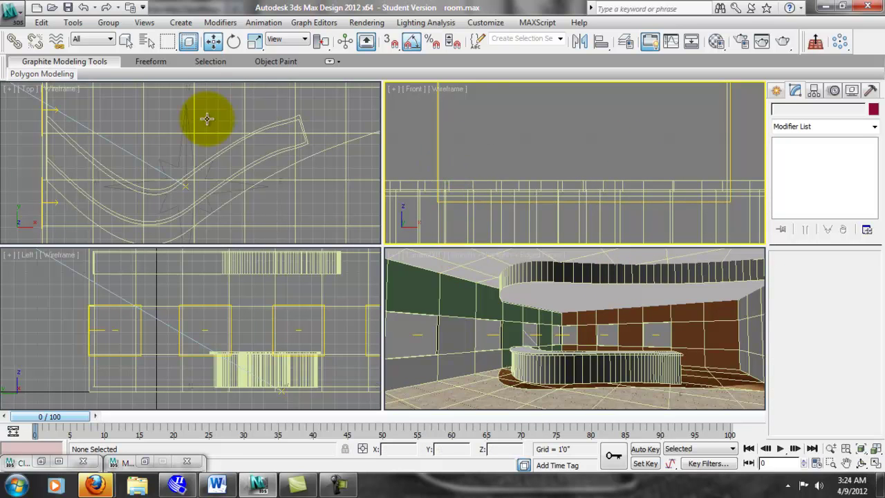
- Start merging objects from an external scene file and browse to the Week_11 folder inside Web Videos
{"action": "left_click", "coordinate": [17, 19]}
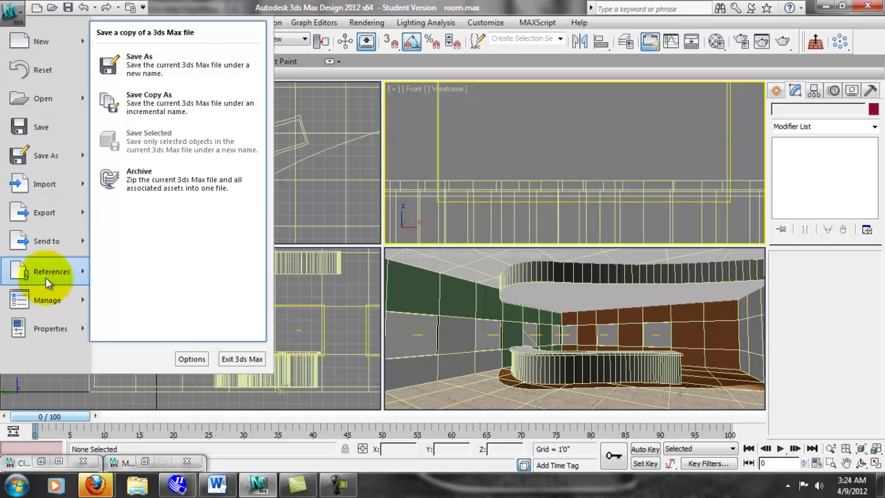
{"action": "mouse_move", "coordinate": [45, 99]}
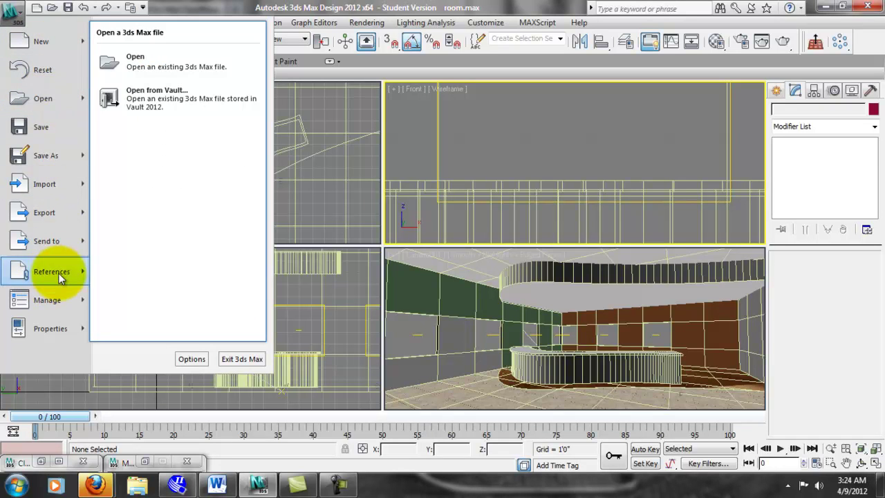
{"action": "mouse_move", "coordinate": [62, 195]}
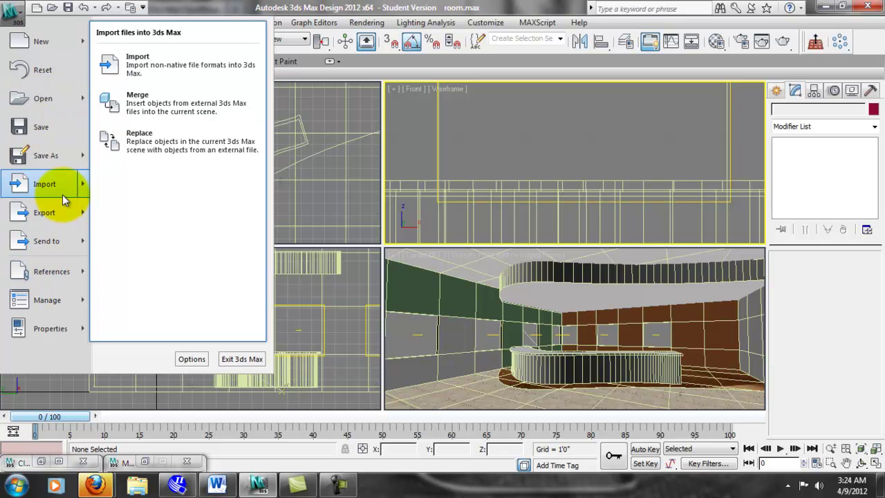
{"action": "left_click", "coordinate": [129, 103]}
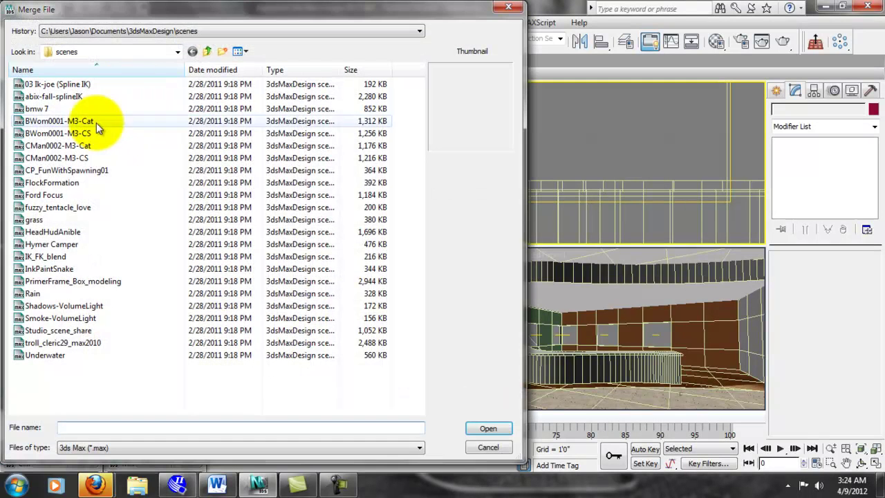
{"action": "left_click", "coordinate": [176, 31]}
{"action": "left_click", "coordinate": [55, 31]}
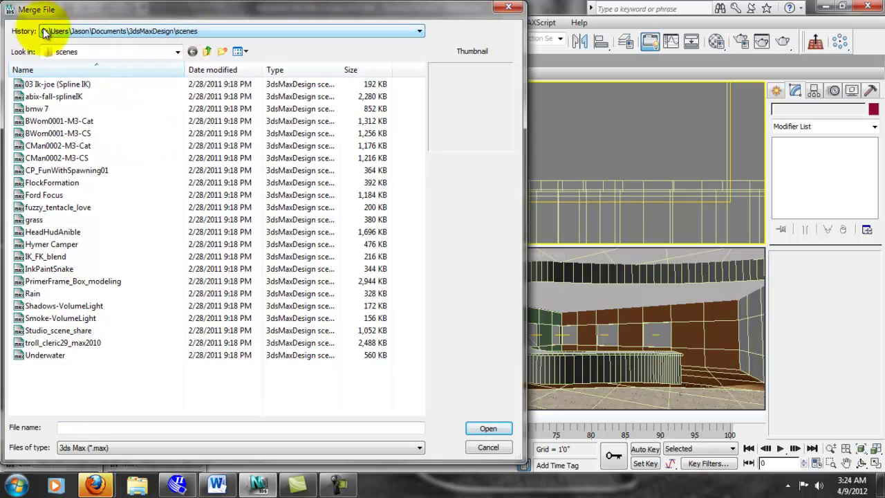
{"action": "left_click", "coordinate": [206, 51]}
{"action": "left_click", "coordinate": [206, 51]}
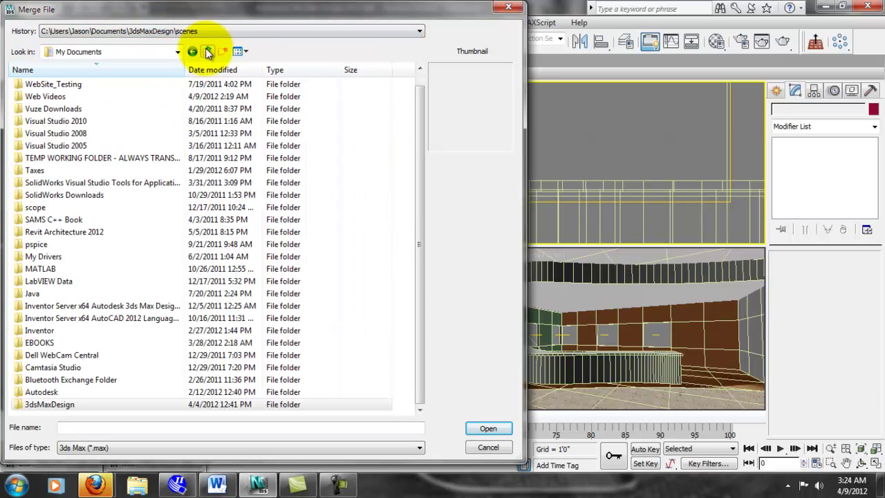
{"action": "double_click", "coordinate": [48, 97]}
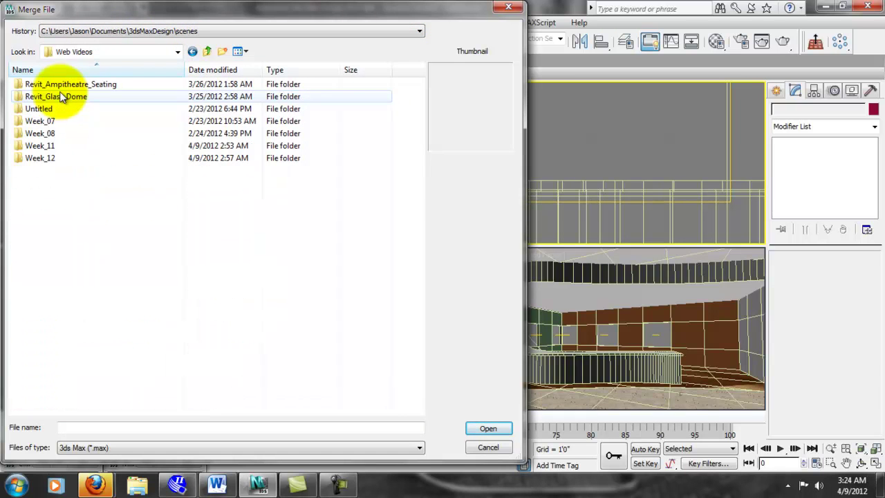
{"action": "double_click", "coordinate": [38, 145]}
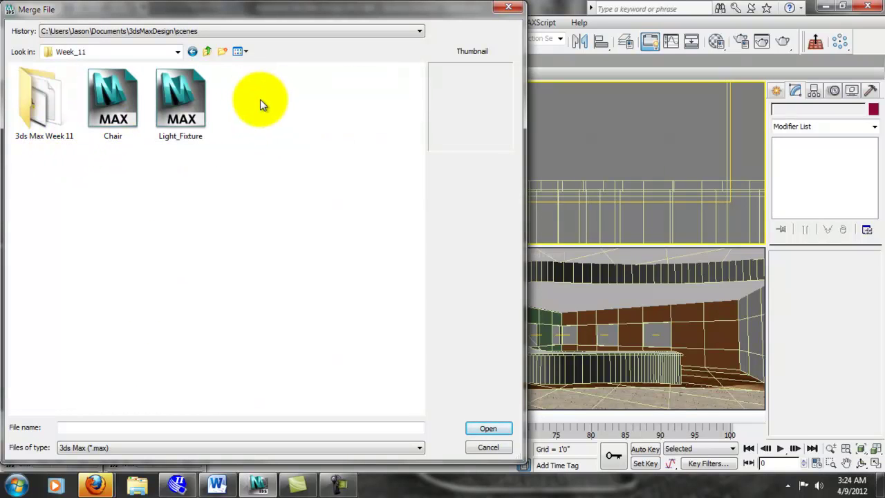
- Merge all objects from Chair.max into the room, auto-renaming the duplicate Line003
{"action": "left_click", "coordinate": [113, 101]}
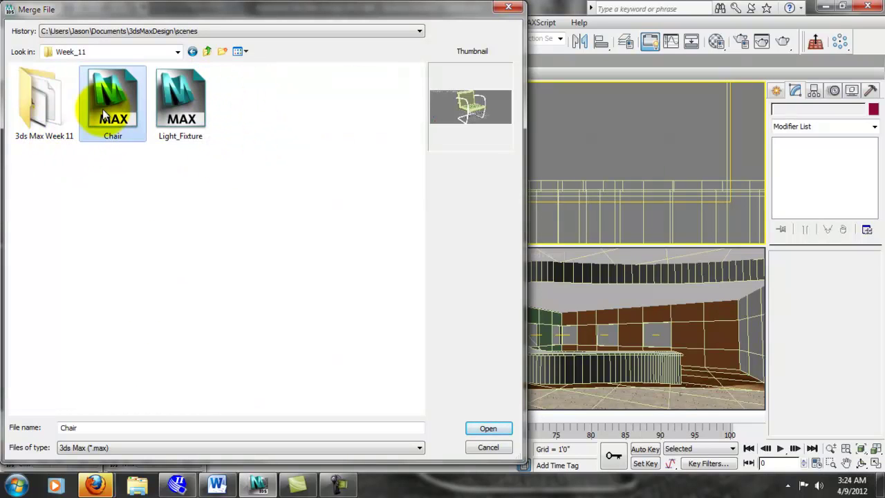
{"action": "left_click", "coordinate": [488, 429]}
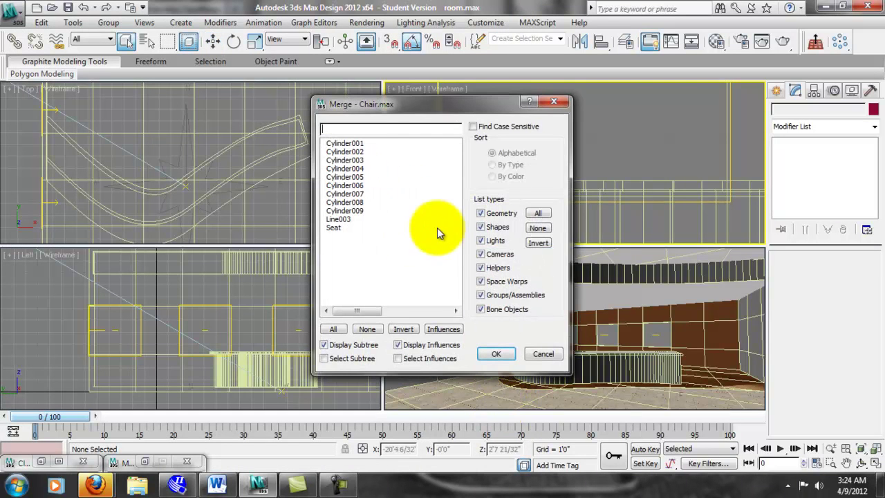
{"action": "left_click_drag", "start_coordinate": [333, 225], "coordinate": [339, 143]}
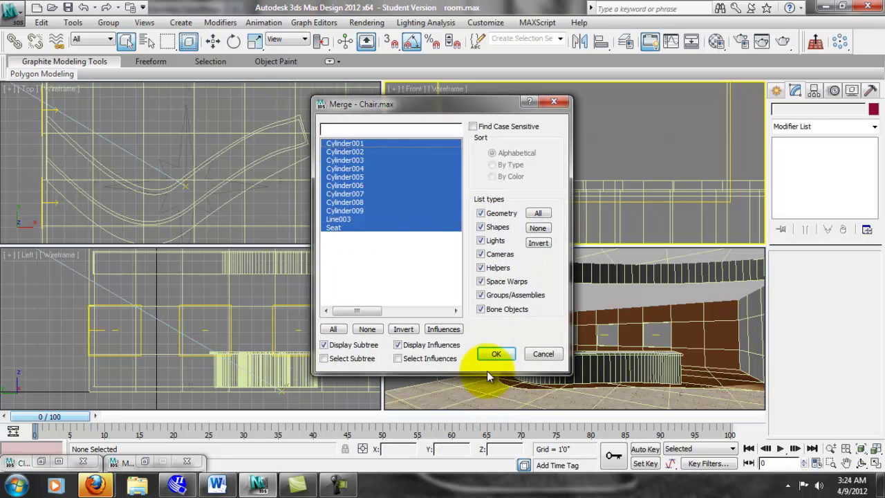
{"action": "left_click", "coordinate": [498, 355]}
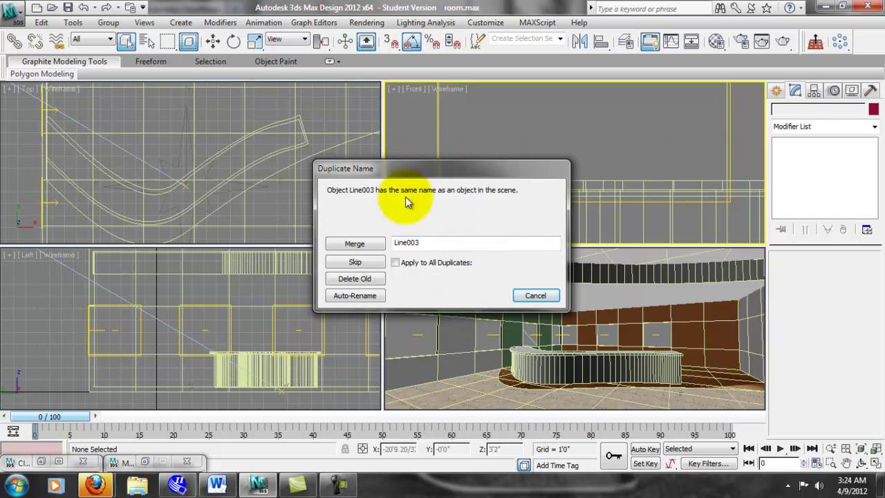
{"action": "left_click", "coordinate": [368, 296]}
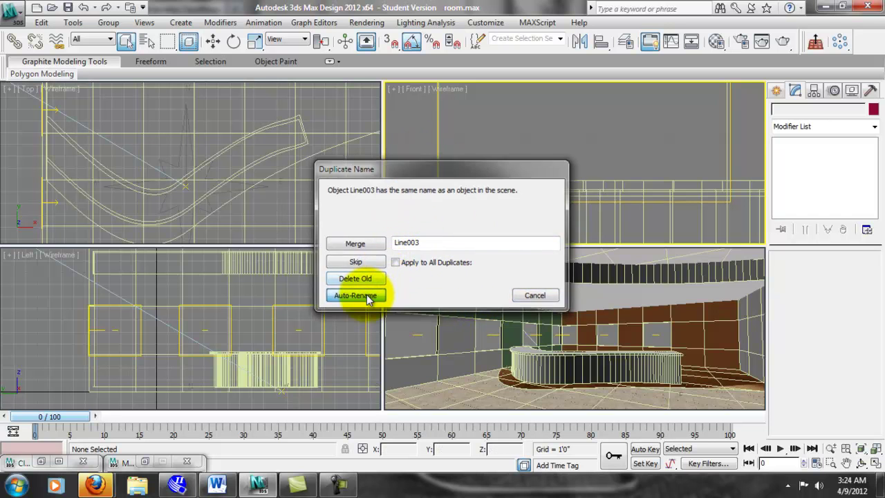
- Group the merged chair objects under the name Chair
{"action": "right_click", "coordinate": [211, 337]}
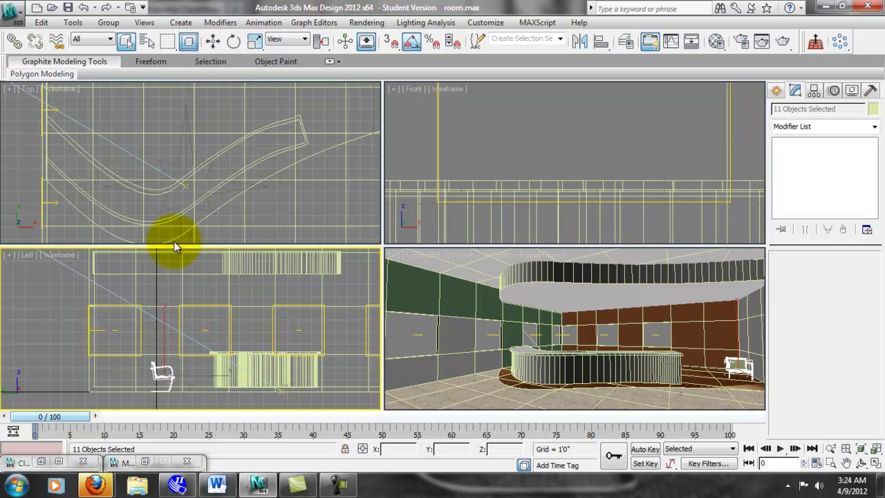
{"action": "right_click", "coordinate": [166, 376]}
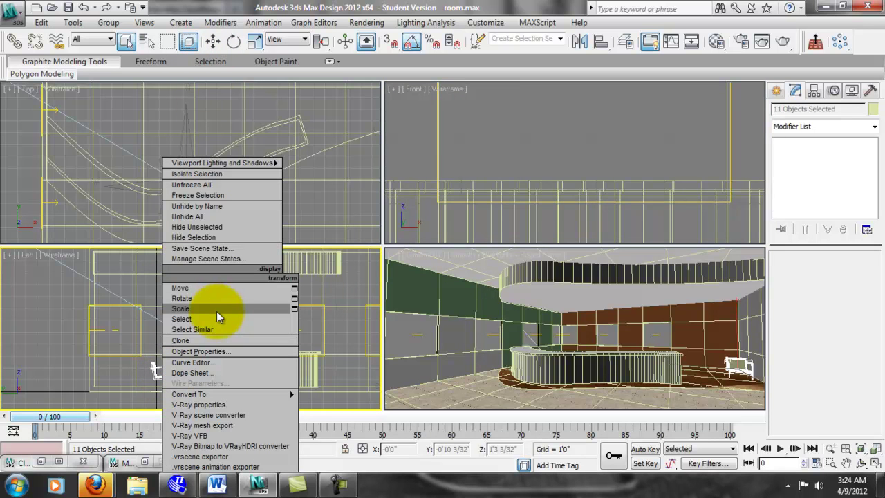
{"action": "left_click", "coordinate": [73, 23]}
{"action": "left_click", "coordinate": [108, 22]}
{"action": "left_click", "coordinate": [126, 35]}
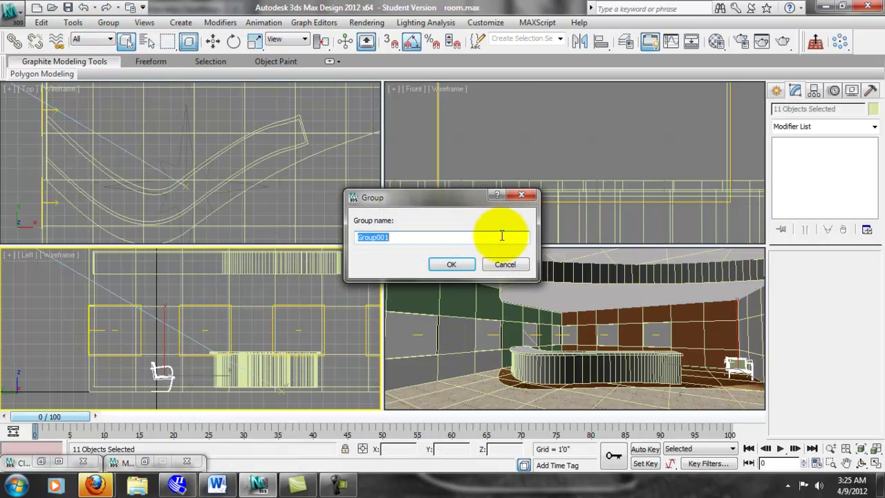
{"action": "key", "text": "Return"}
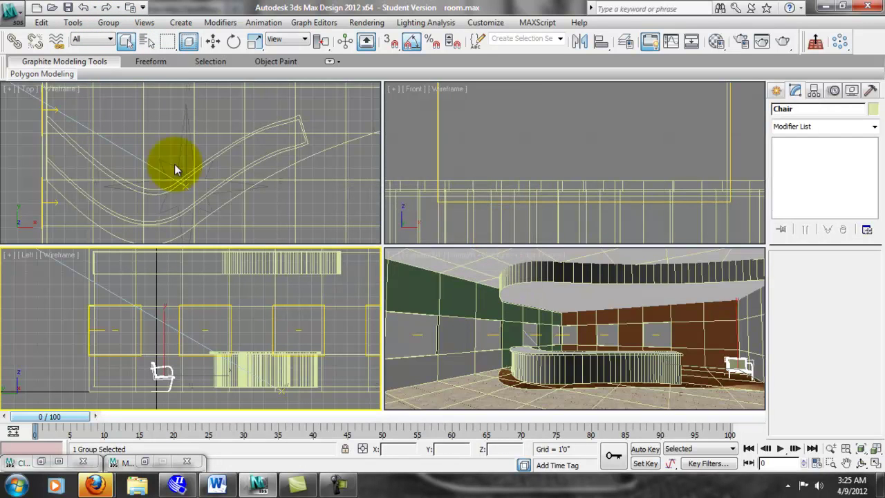
- Move the Chair group across the room to the outer side of the curved counter, near its wall end
{"action": "left_click", "coordinate": [214, 40]}
{"action": "left_click_drag", "start_coordinate": [178, 356], "coordinate": [208, 347]}
{"action": "right_click", "coordinate": [325, 154]}
{"action": "scroll", "coordinate": [329, 129], "scroll_direction": "up", "scroll_amount": 1}
{"action": "scroll", "coordinate": [332, 125], "scroll_direction": "down", "scroll_amount": 3}
{"action": "left_click_drag", "start_coordinate": [335, 108], "coordinate": [41, 203]}
- Rotate the chair about 115° around Z to face the counter and move it closer to the counter's wall end
{"action": "left_click", "coordinate": [234, 43]}
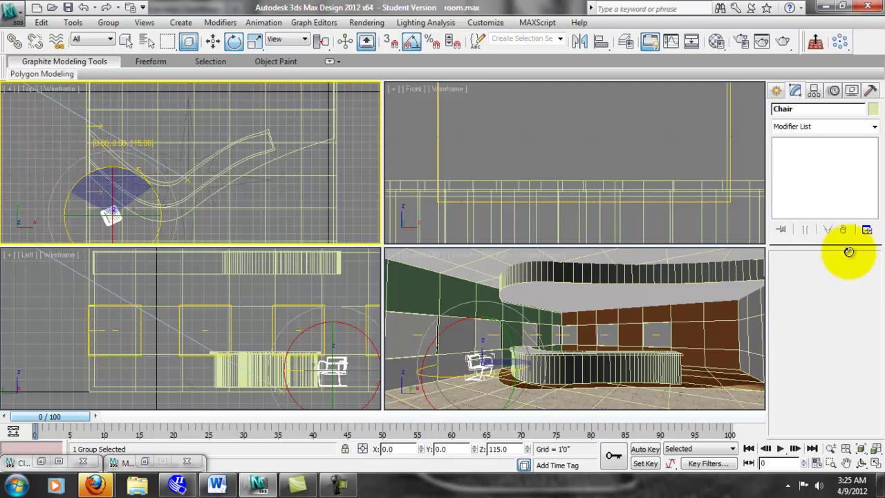
{"action": "left_click", "coordinate": [213, 41]}
{"action": "left_click_drag", "start_coordinate": [138, 200], "coordinate": [136, 188]}
{"action": "middle_click_drag", "start_coordinate": [184, 197], "coordinate": [191, 157]}
{"action": "scroll", "coordinate": [185, 158], "scroll_direction": "up", "scroll_amount": 2}
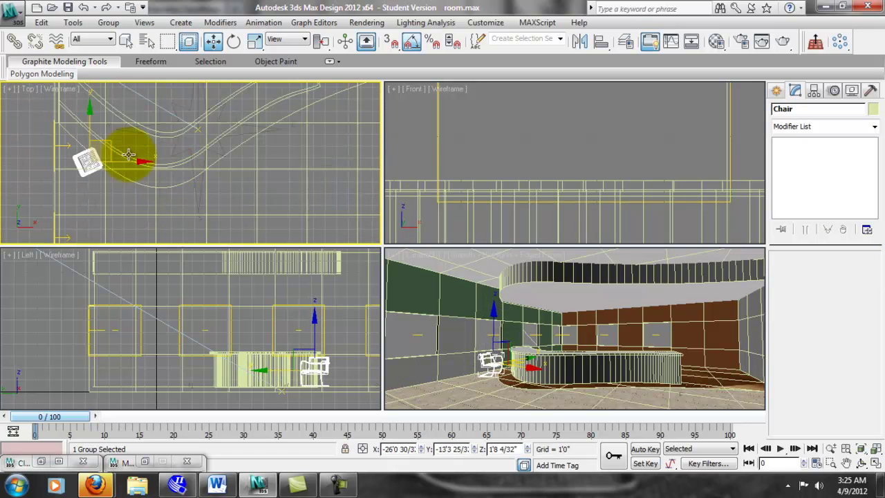
- Clone the chair as an instance about 4' in X and 2'4" in Y along the counter, and rotate the copy to follow the curve
{"action": "mouse_move", "coordinate": [116, 146]}
{"action": "left_mouse_down", "text": "shift"}
{"action": "mouse_move", "coordinate": [154, 156]}
{"action": "mouse_move", "coordinate": [166, 173]}
{"action": "left_mouse_up", "text": "shift"}
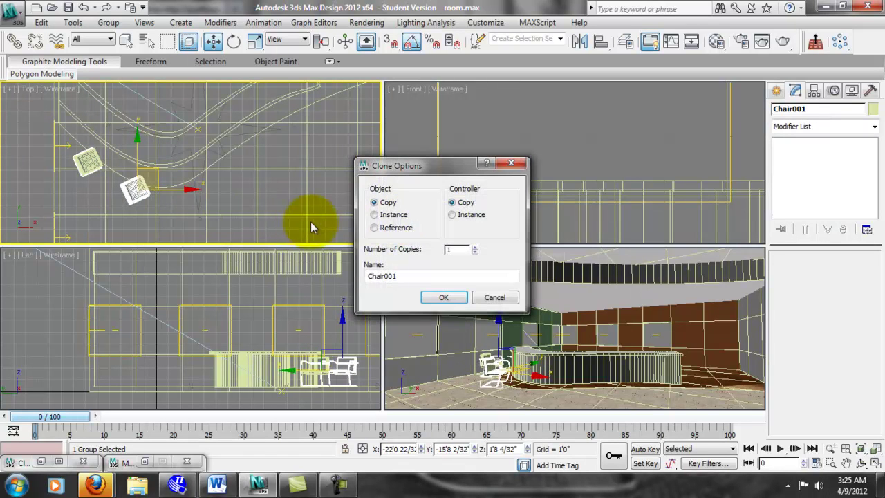
{"action": "left_click", "coordinate": [374, 214]}
{"action": "key", "text": "Return"}
{"action": "left_click", "coordinate": [234, 40]}
{"action": "left_click_drag", "start_coordinate": [172, 154], "coordinate": [153, 129]}
{"action": "left_click", "coordinate": [213, 41]}
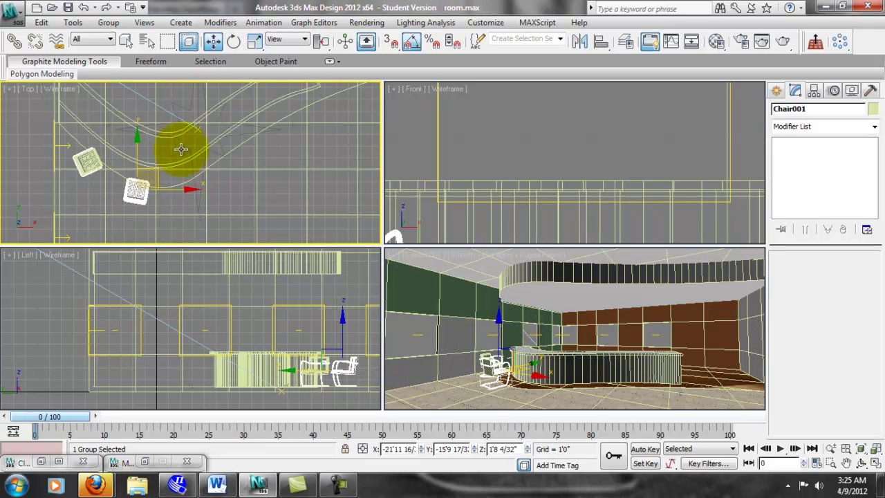
- Place another chair instance, Chair002, past the lowest point of the counter curve and rotate it to face the counter
{"action": "mouse_move", "coordinate": [167, 171]}
{"action": "left_mouse_down"}
{"action": "mouse_move", "coordinate": [157, 173]}
{"action": "mouse_move", "coordinate": [212, 158]}
{"action": "mouse_move", "coordinate": [243, 178]}
{"action": "left_mouse_up"}
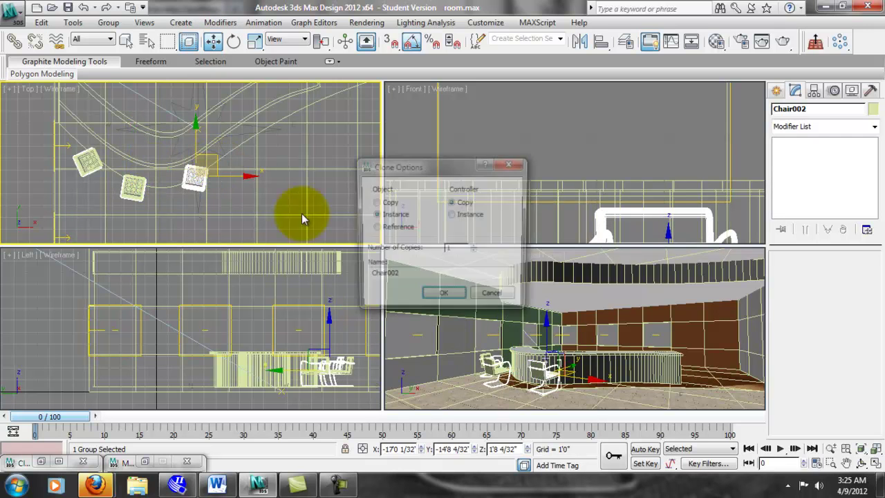
{"action": "left_click", "coordinate": [435, 304]}
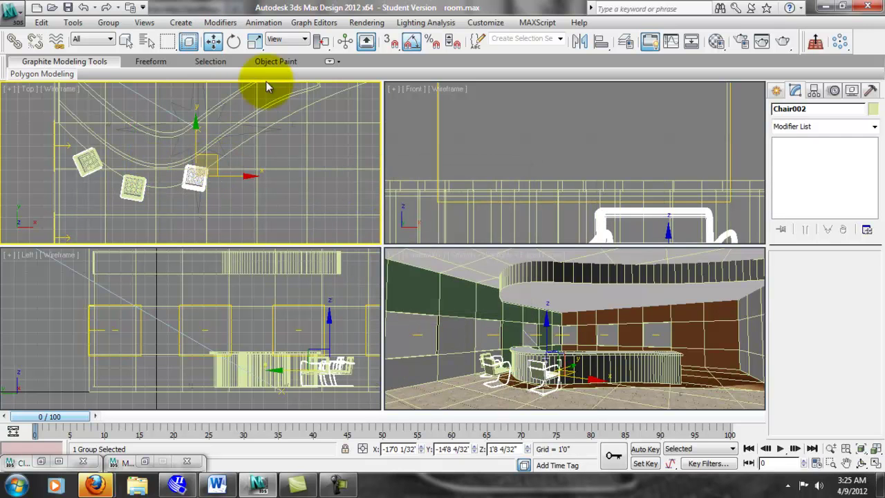
{"action": "left_click", "coordinate": [233, 41]}
{"action": "left_click_drag", "start_coordinate": [232, 140], "coordinate": [204, 116]}
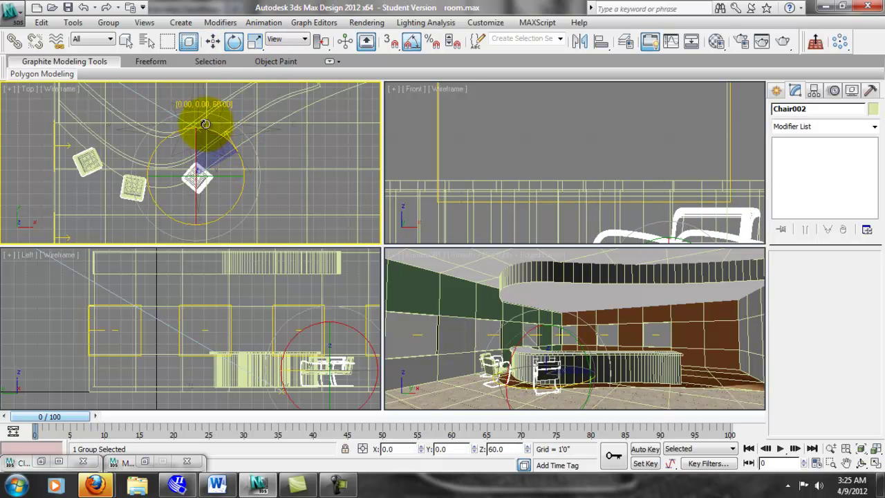
- Clone Chair002 to Chair003 farther along the counter toward its free end, and adjust the copy's rotation and position
{"action": "left_click", "coordinate": [215, 41]}
{"action": "mouse_move", "coordinate": [218, 152]}
{"action": "left_mouse_down"}
{"action": "mouse_move", "coordinate": [227, 157]}
{"action": "mouse_move", "coordinate": [218, 157]}
{"action": "mouse_move", "coordinate": [281, 118]}
{"action": "mouse_move", "coordinate": [257, 120]}
{"action": "left_mouse_up"}
{"action": "left_click", "coordinate": [444, 298]}
{"action": "left_click", "coordinate": [233, 41]}
{"action": "left_click", "coordinate": [213, 41]}
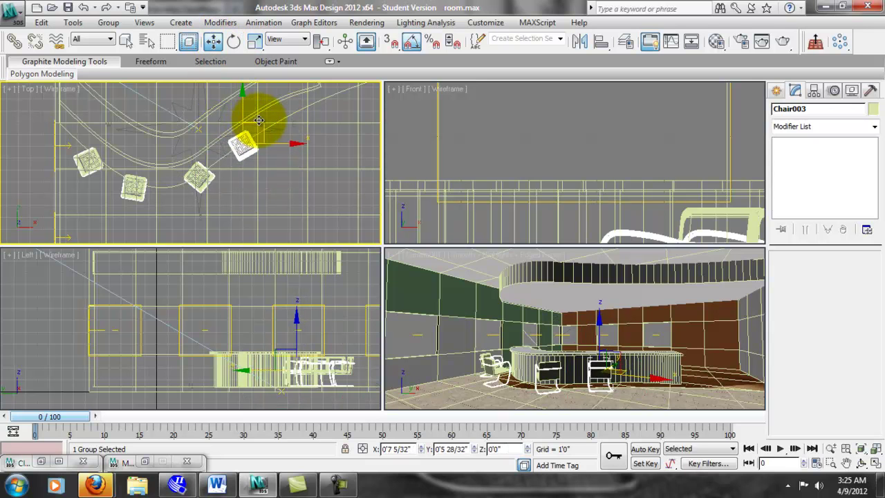
- Clone Chair003 to Chair004 near the counter's free end, and fine-tune the copy's rotation and position
{"action": "middle_click_drag", "start_coordinate": [279, 135], "coordinate": [253, 156]}
{"action": "mouse_move", "coordinate": [240, 145]}
{"action": "left_mouse_down", "text": "shift"}
{"action": "mouse_move", "coordinate": [304, 115]}
{"action": "mouse_move", "coordinate": [292, 117]}
{"action": "left_mouse_up", "text": "shift"}
{"action": "left_click", "coordinate": [437, 296]}
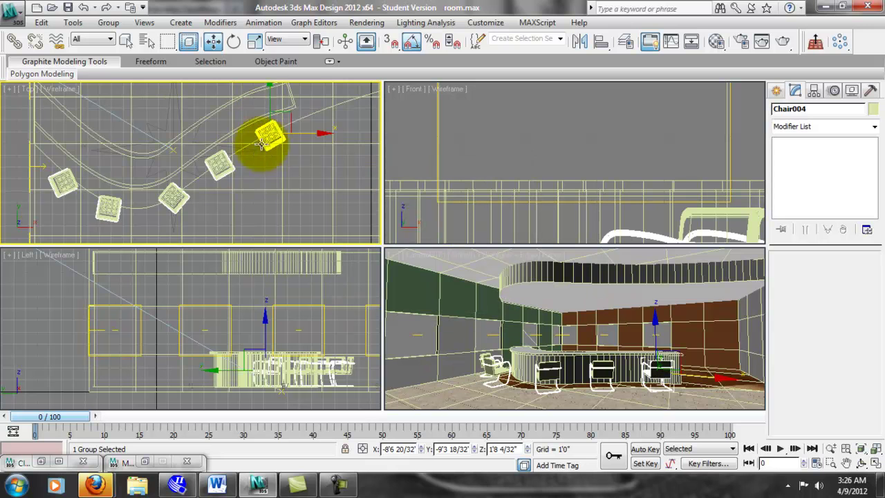
{"action": "left_click", "coordinate": [233, 41]}
{"action": "scroll", "coordinate": [297, 119], "scroll_direction": "up", "scroll_amount": 3}
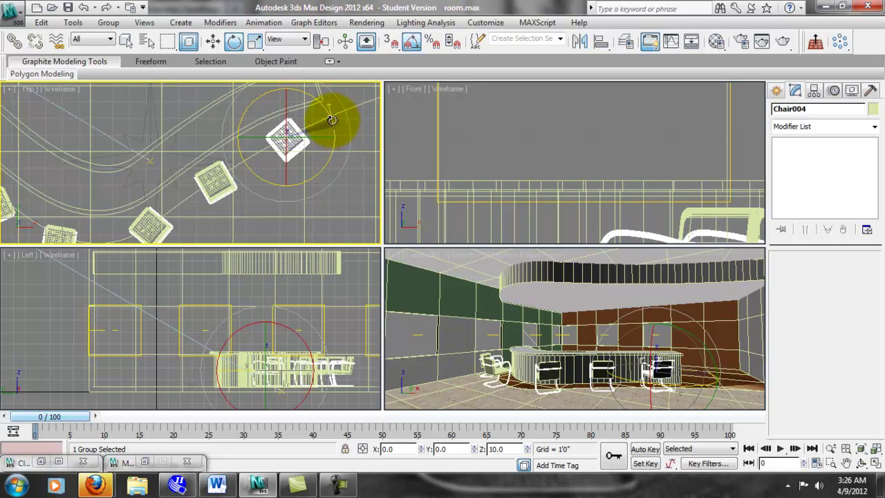
{"action": "left_click_drag", "start_coordinate": [332, 116], "coordinate": [296, 123]}
{"action": "left_click", "coordinate": [213, 41]}
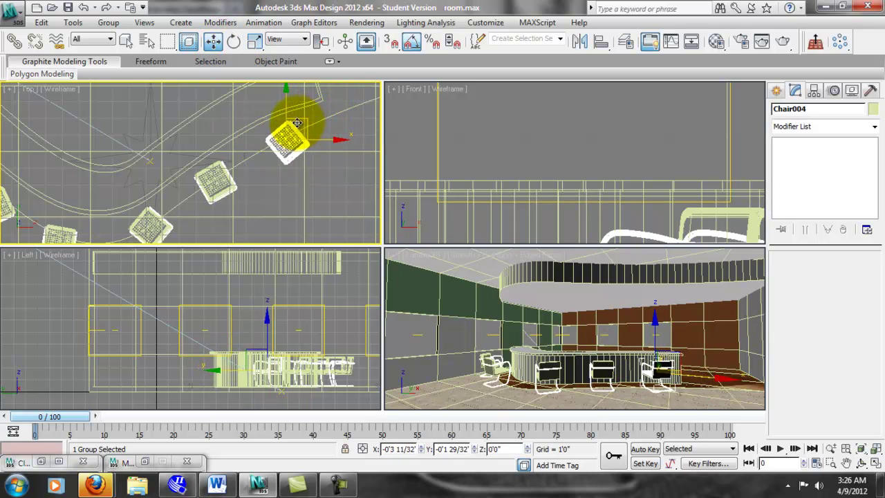
- Nudge Chair003 and Chair002 slightly away from the counter in the Top view to even out the row
{"action": "left_click", "coordinate": [225, 181]}
{"action": "left_click", "coordinate": [219, 187]}
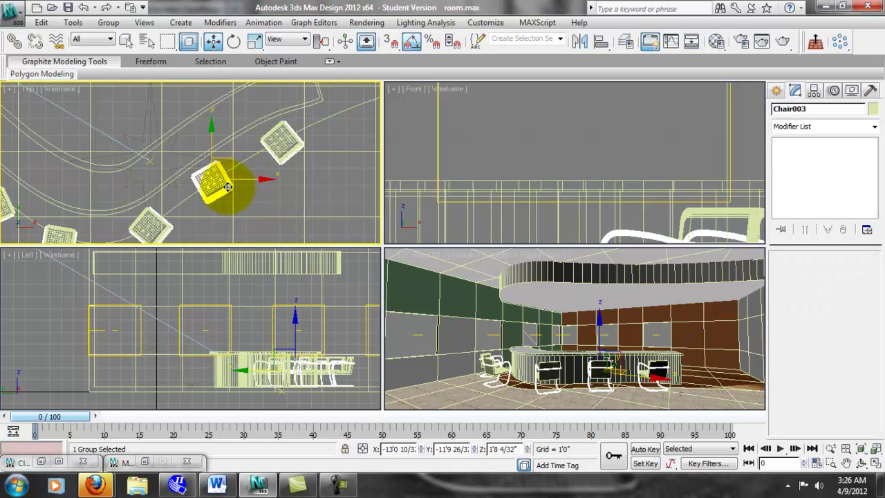
{"action": "left_click_drag", "start_coordinate": [238, 164], "coordinate": [237, 169]}
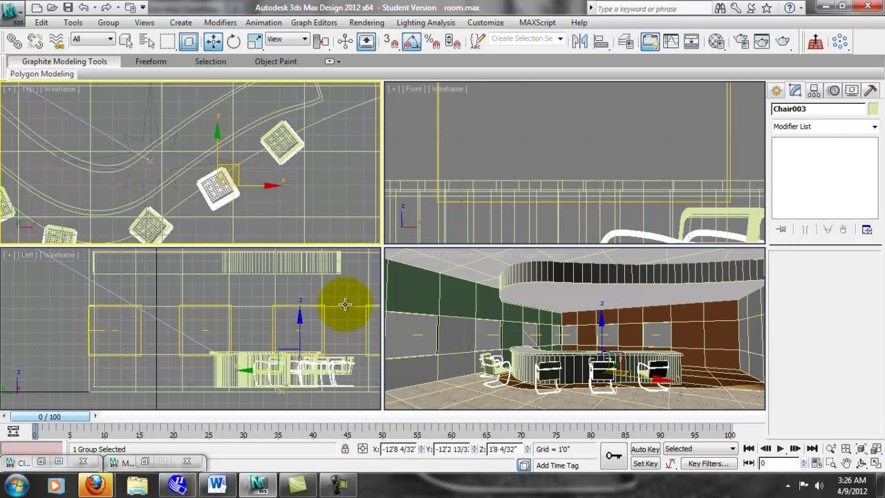
{"action": "left_click", "coordinate": [166, 221]}
{"action": "middle_click_drag", "start_coordinate": [168, 217], "coordinate": [192, 211]}
{"action": "left_click_drag", "start_coordinate": [180, 197], "coordinate": [180, 206]}
{"action": "scroll", "coordinate": [179, 202], "scroll_direction": "down", "scroll_amount": 4}
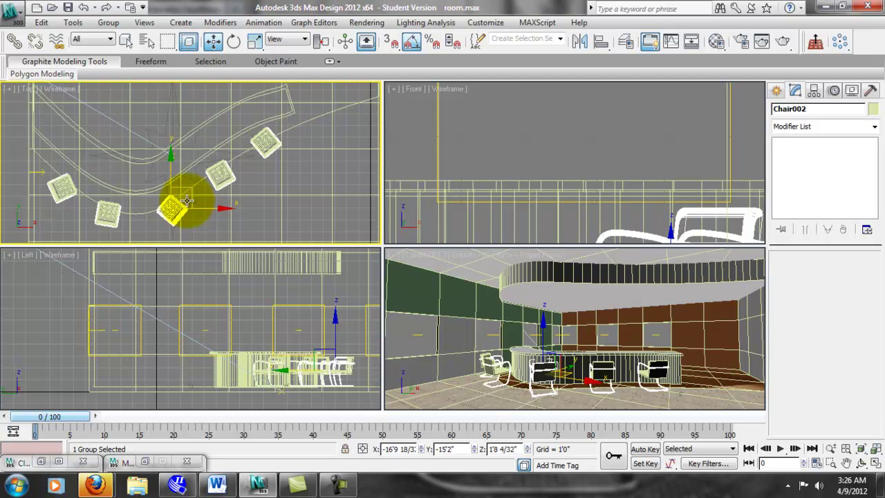
- Move the original chair about 3" toward the wall in X and 6" toward the counter in Y
{"action": "scroll", "coordinate": [181, 196], "scroll_direction": "up", "scroll_amount": 2}
{"action": "left_click", "coordinate": [115, 162]}
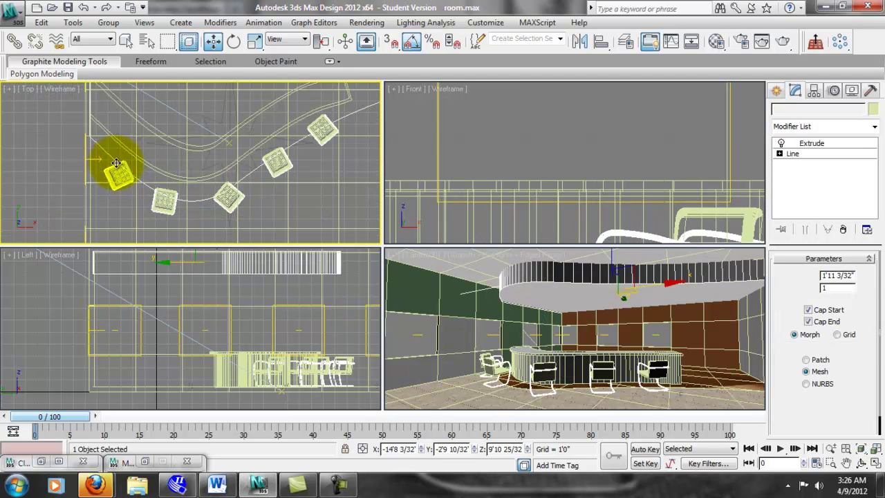
{"action": "left_click", "coordinate": [117, 171]}
{"action": "left_click_drag", "start_coordinate": [124, 154], "coordinate": [121, 151]}
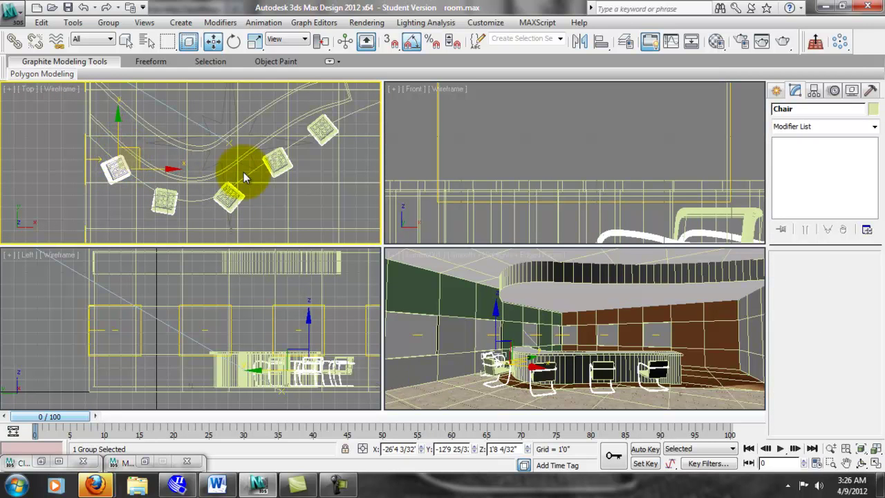
{"action": "left_click", "coordinate": [336, 132]}
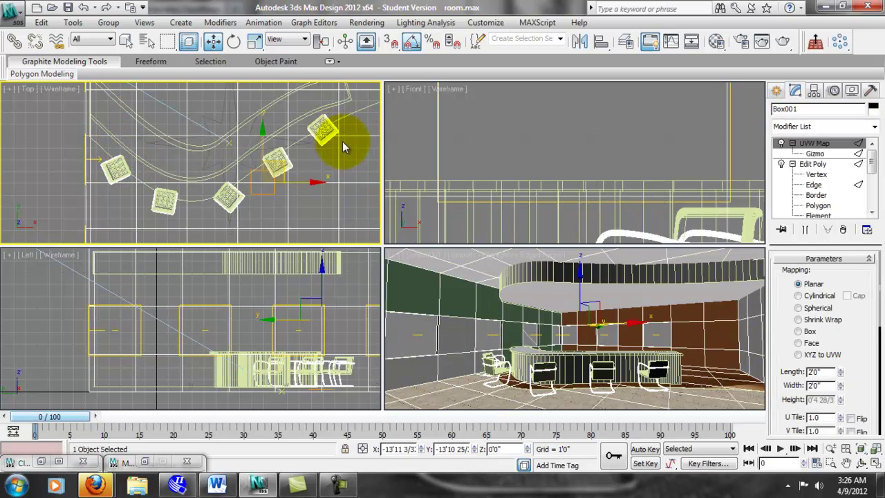
{"action": "left_click", "coordinate": [317, 119]}
{"action": "left_click", "coordinate": [326, 127]}
{"action": "left_click", "coordinate": [342, 161]}
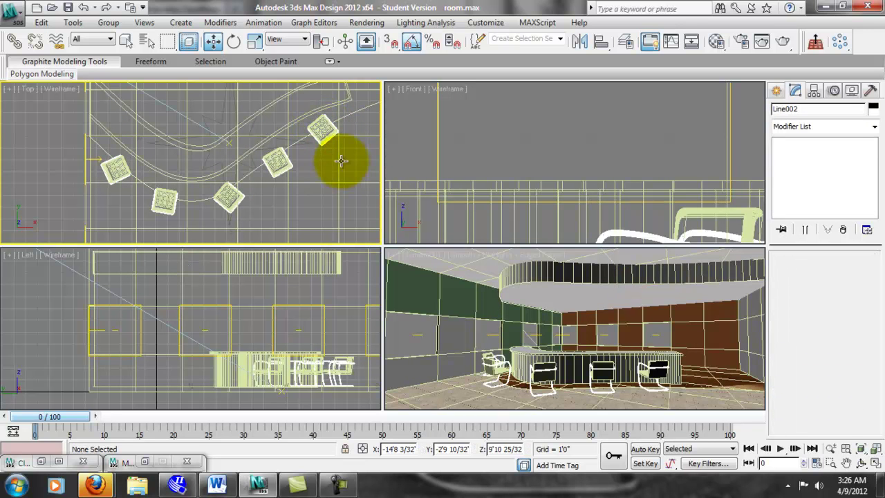
{"action": "left_click", "coordinate": [328, 138]}
{"action": "left_click", "coordinate": [335, 129]}
{"action": "right_click", "coordinate": [335, 132]}
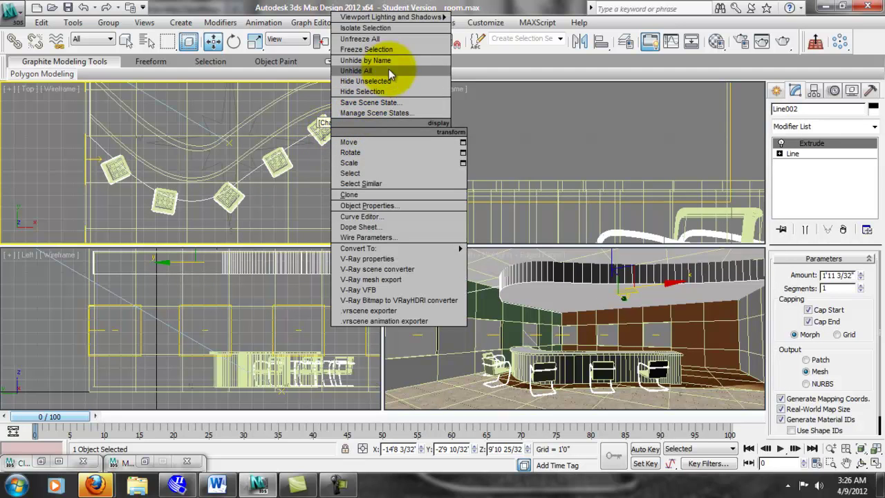
{"action": "left_click", "coordinate": [386, 29]}
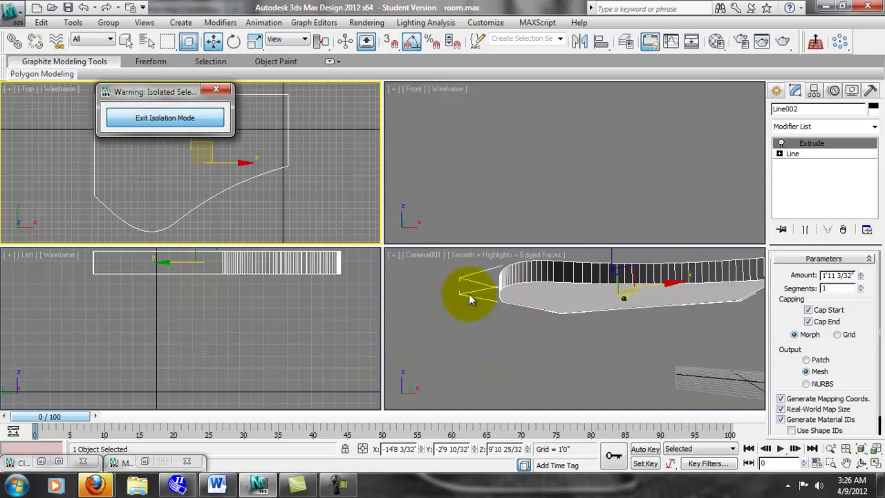
{"action": "left_click", "coordinate": [217, 119]}
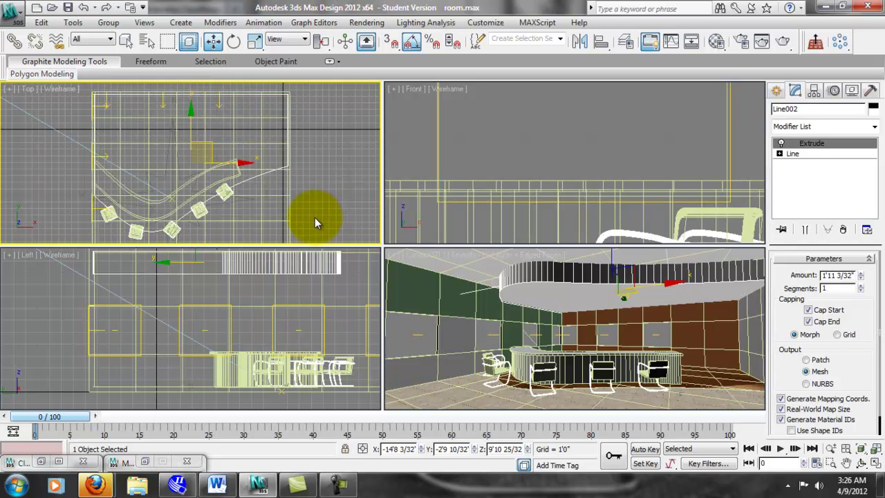
{"action": "left_click", "coordinate": [246, 197]}
- Isolate Chair004, the chair nearest the counter's free end
{"action": "scroll", "coordinate": [257, 197], "scroll_direction": "up", "scroll_amount": 5}
{"action": "scroll", "coordinate": [218, 159], "scroll_direction": "up", "scroll_amount": 3}
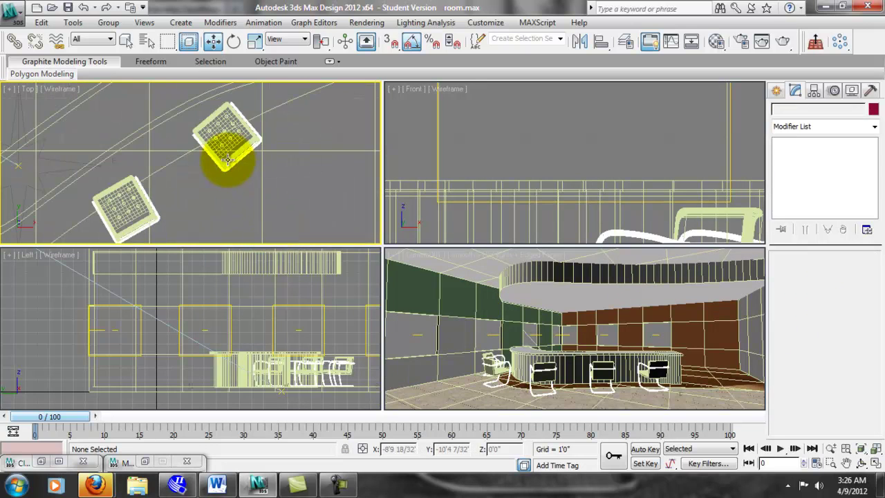
{"action": "left_click", "coordinate": [222, 158]}
{"action": "right_click", "coordinate": [228, 159]}
{"action": "left_click", "coordinate": [260, 56]}
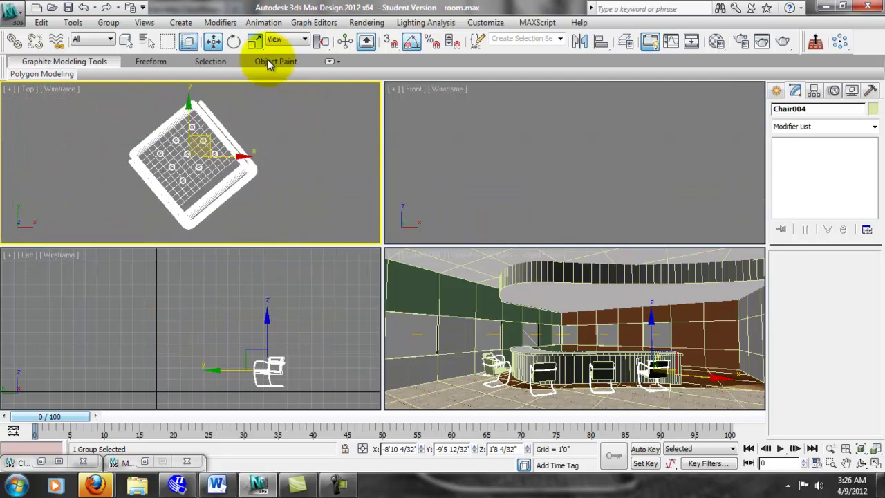
- Change the Camera001 viewport to Perspective, fit the isolated chair in all views, and orbit to see its seat and back
{"action": "right_click", "coordinate": [605, 316]}
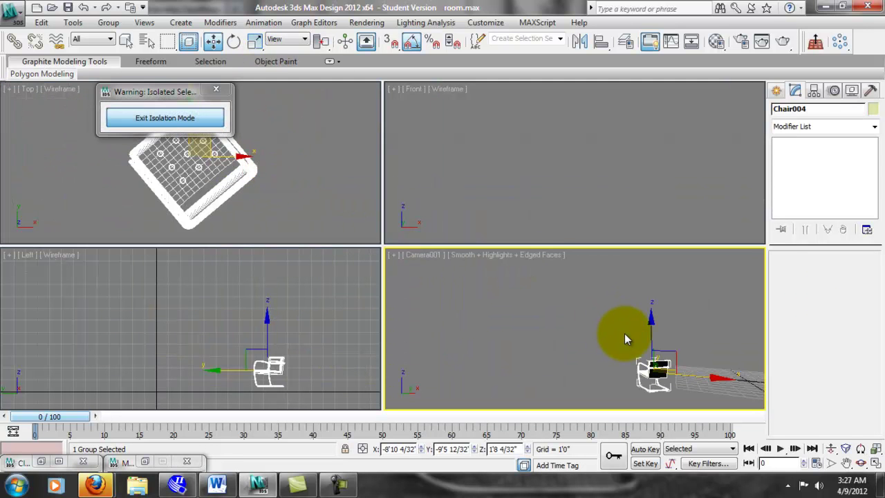
{"action": "left_click", "coordinate": [427, 255]}
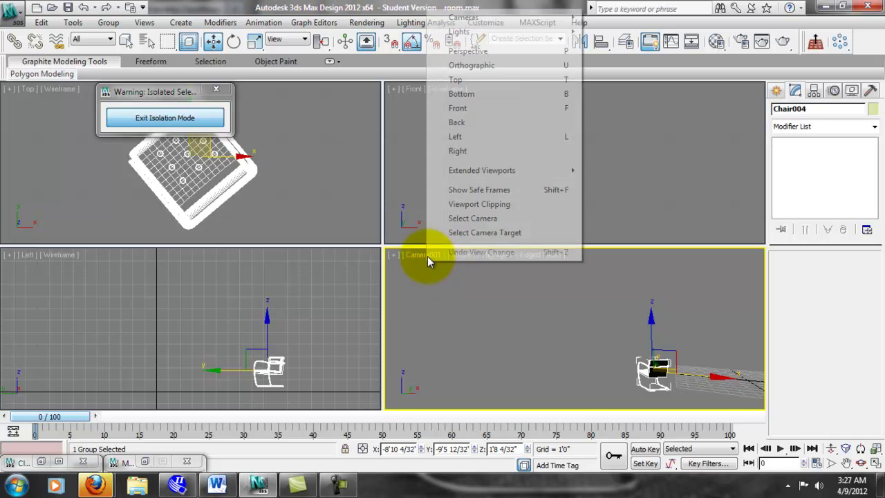
{"action": "left_click", "coordinate": [477, 51]}
{"action": "key", "text": "ctrl+shift+z"}
{"action": "middle_click_drag", "start_coordinate": [565, 321], "coordinate": [676, 358], "text": "alt"}
{"action": "scroll", "coordinate": [716, 369], "scroll_direction": "down", "scroll_amount": 4}
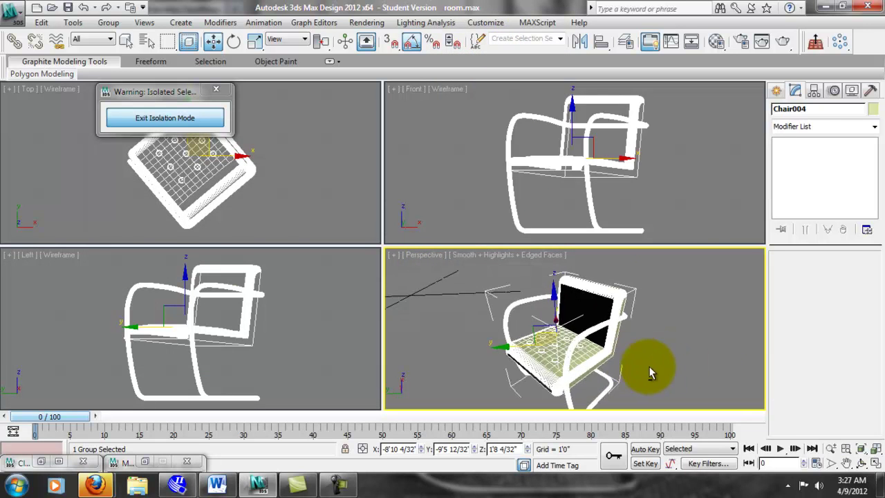
- Name the first sample material Chair Leather and set its diffuse color to a near-black gray with a value of 0.145
{"action": "scroll", "coordinate": [628, 370], "scroll_direction": "up", "scroll_amount": 3}
{"action": "left_click", "coordinate": [681, 346]}
{"action": "left_click", "coordinate": [717, 42]}
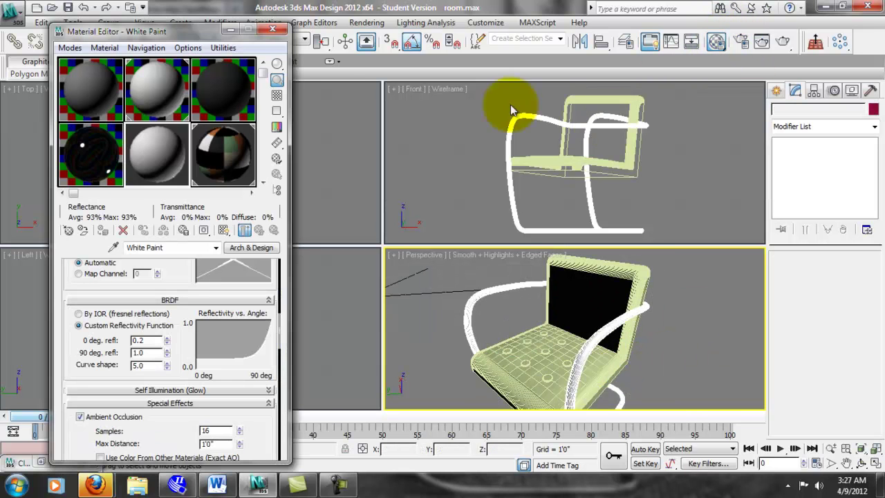
{"action": "left_click", "coordinate": [106, 91]}
{"action": "left_click", "coordinate": [126, 248]}
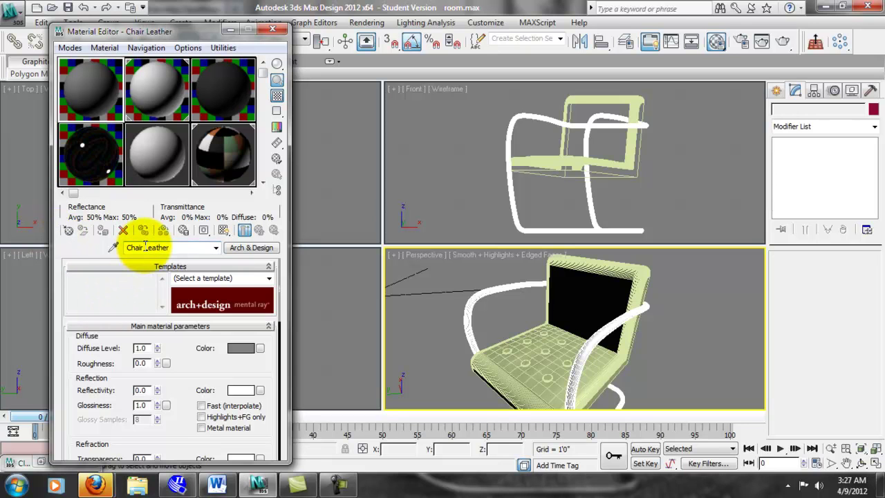
{"action": "left_click", "coordinate": [235, 348]}
{"action": "left_click_drag", "start_coordinate": [403, 135], "coordinate": [393, 91]}
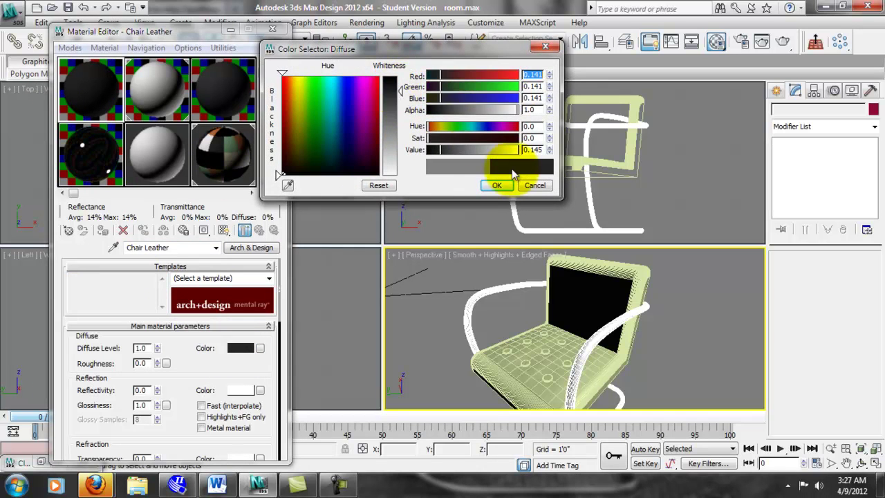
{"action": "left_click", "coordinate": [497, 185]}
- Assign the Chair Leather material to the whole isolated Chair004 group
{"action": "left_click", "coordinate": [491, 366]}
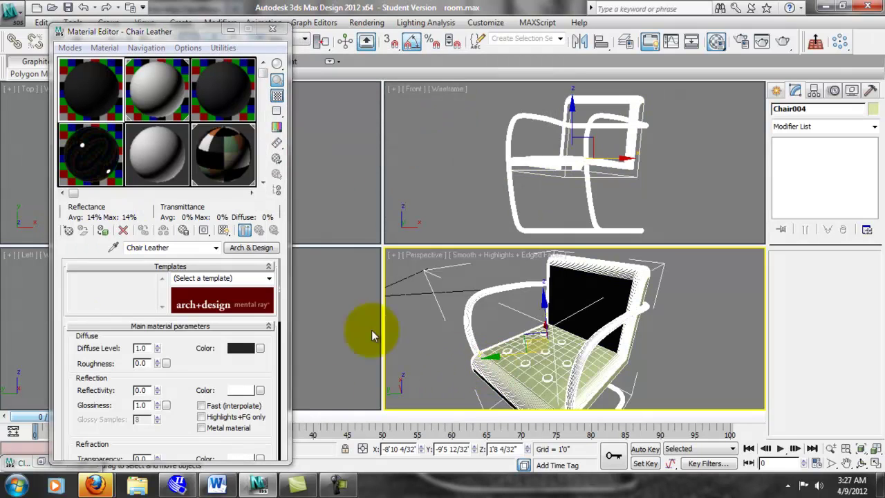
{"action": "left_click", "coordinate": [82, 230]}
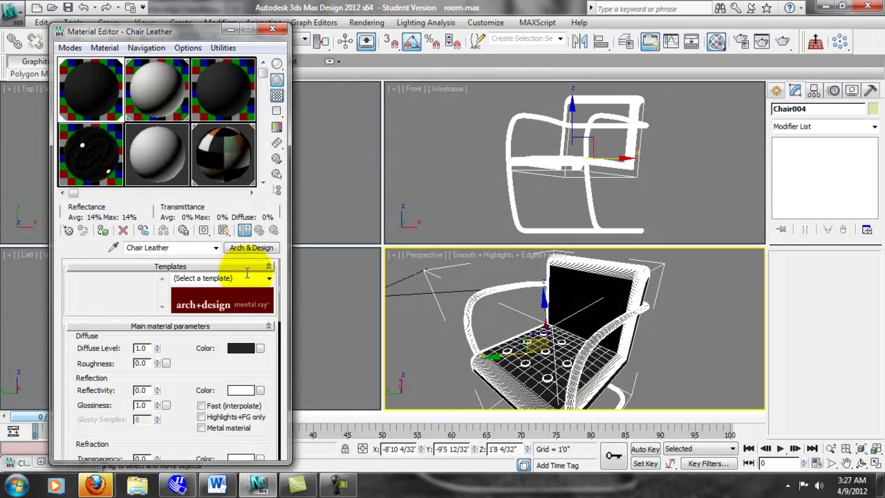
{"action": "right_click", "coordinate": [581, 275]}
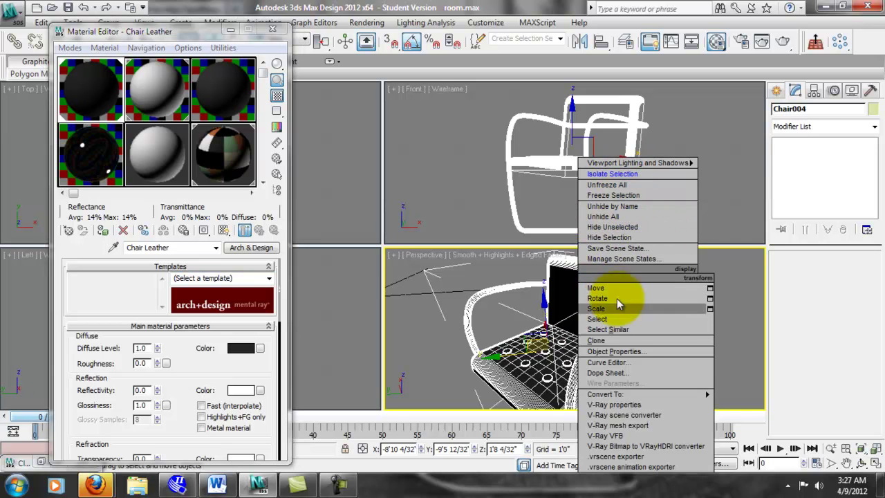
- Open the Chair004 group to reach its parts and apply Chair Leather to the backrest
{"action": "left_click", "coordinate": [105, 48]}
{"action": "left_click_drag", "start_coordinate": [123, 32], "coordinate": [115, 55]}
{"action": "left_click", "coordinate": [107, 22]}
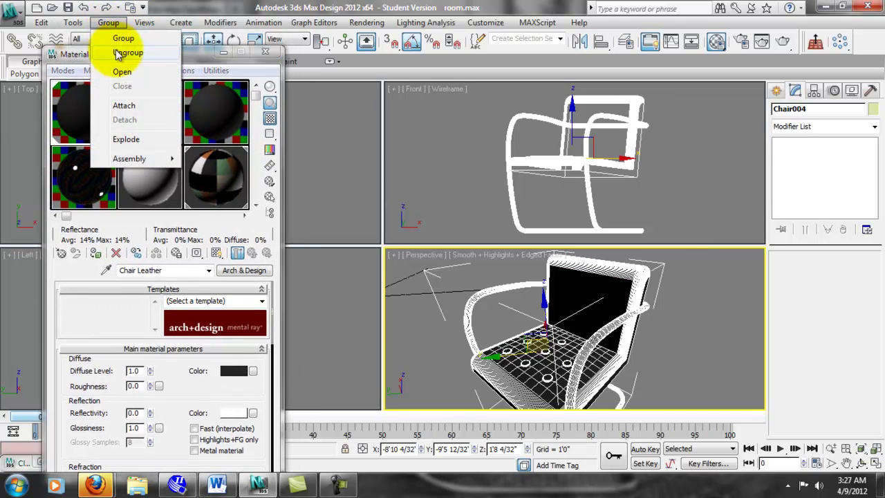
{"action": "left_click", "coordinate": [122, 72]}
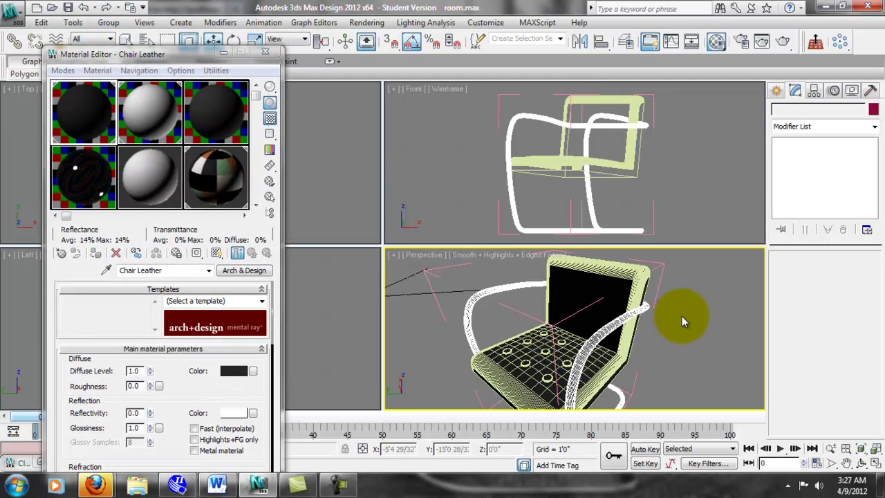
{"action": "left_click", "coordinate": [587, 273]}
{"action": "left_click", "coordinate": [95, 253]}
- Rename the 02 - Default material as Chrome and load the Chrome template into it
{"action": "left_click", "coordinate": [172, 177]}
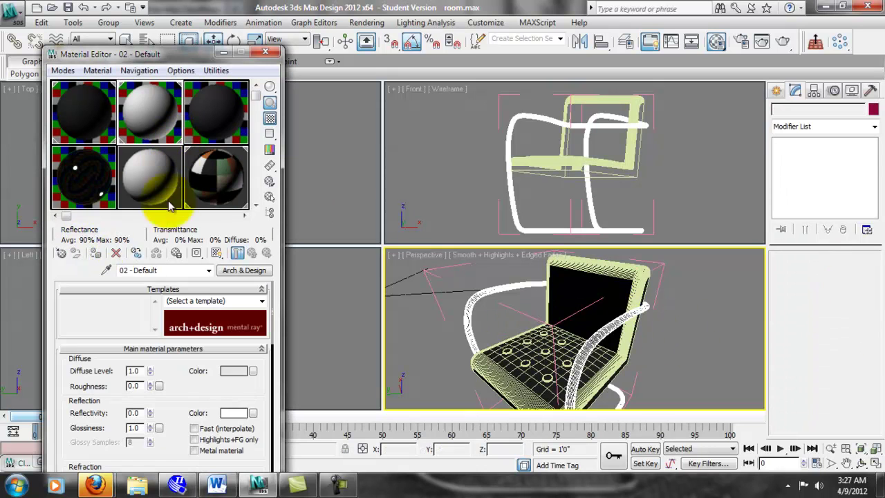
{"action": "left_click", "coordinate": [166, 269]}
{"action": "left_click_drag", "start_coordinate": [168, 269], "coordinate": [60, 270]}
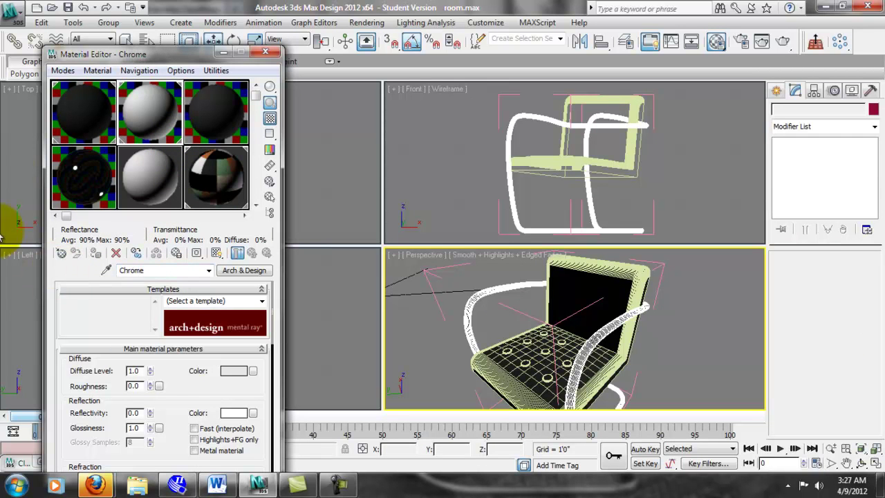
{"action": "left_click", "coordinate": [261, 301]}
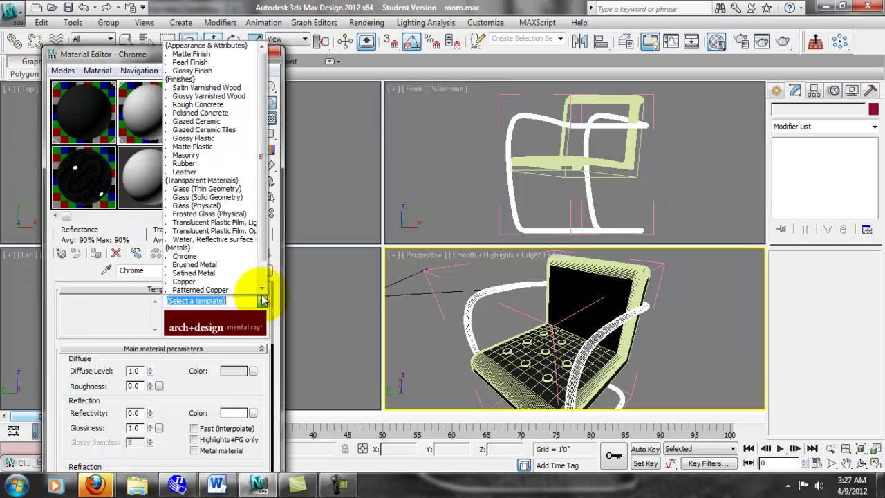
{"action": "left_click", "coordinate": [218, 257]}
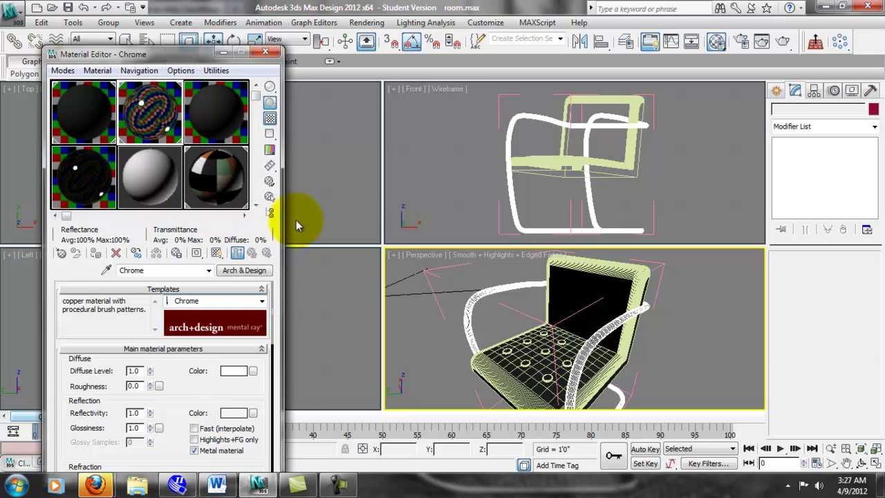
- Assign the Chrome material to the chair's tubular arm and leg frame
{"action": "left_click", "coordinate": [492, 289]}
{"action": "left_click", "coordinate": [99, 254]}
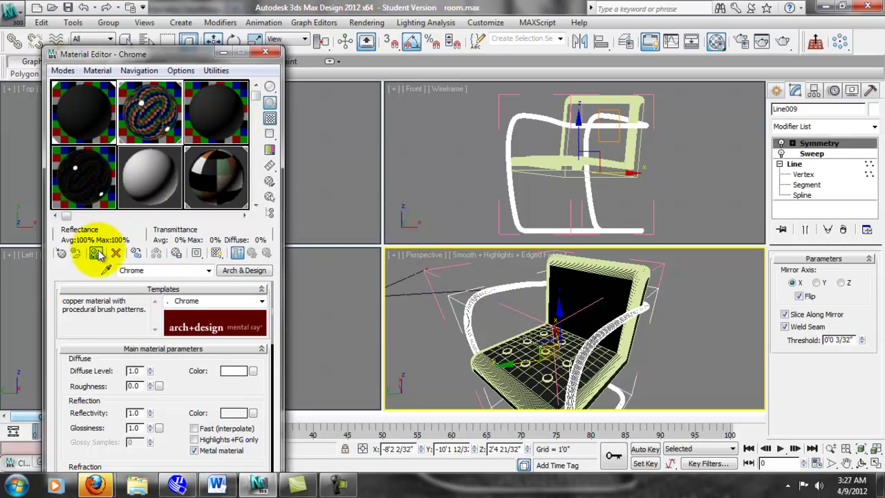
{"action": "left_click", "coordinate": [443, 311]}
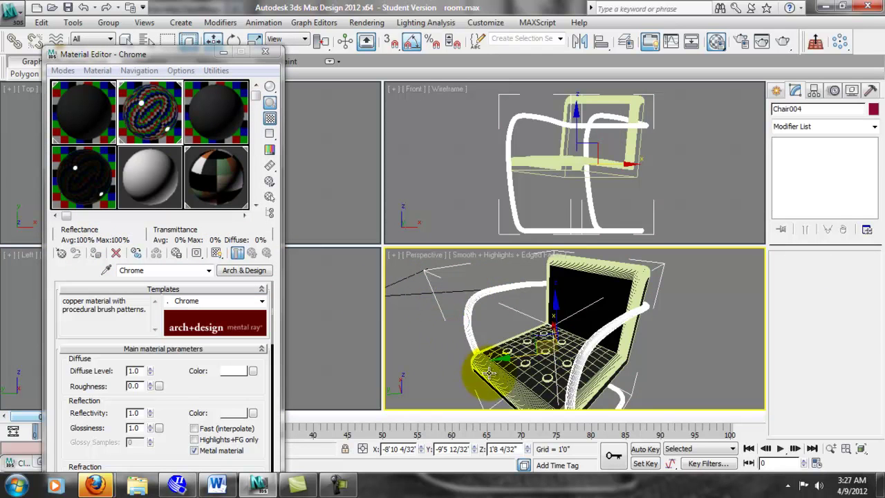
- Turn off Edged Faces in the Perspective viewport and check the shaded leather and chrome frame up close
{"action": "left_click", "coordinate": [535, 254]}
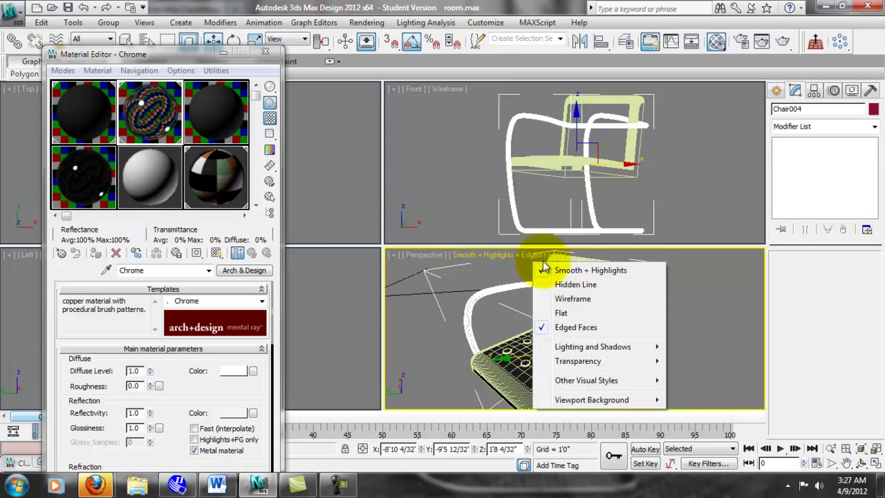
{"action": "left_click", "coordinate": [576, 327]}
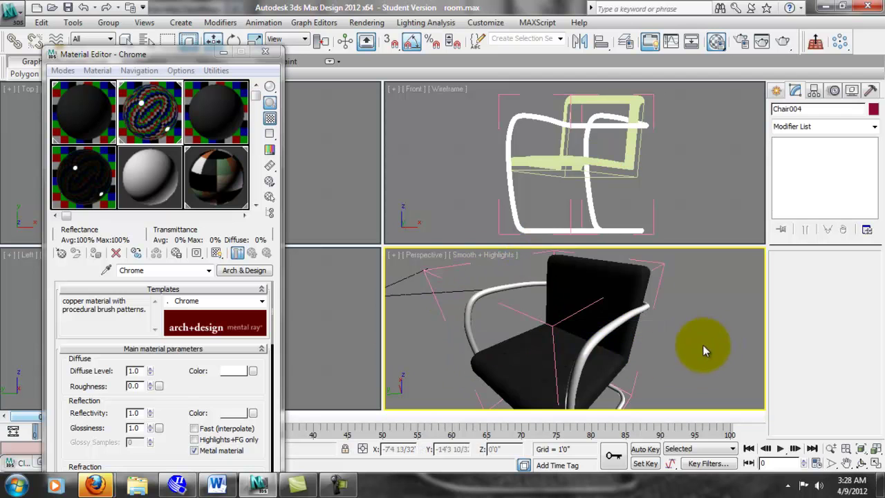
{"action": "middle_click_drag", "start_coordinate": [599, 367], "coordinate": [589, 341], "text": "alt"}
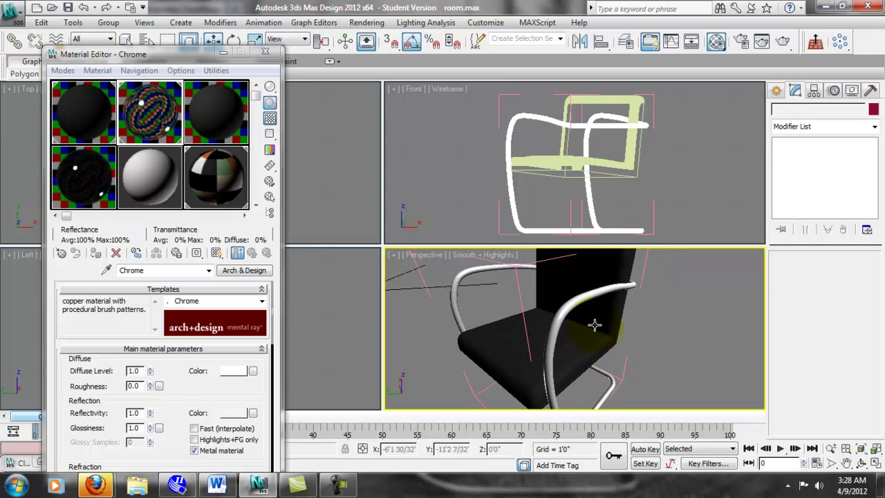
{"action": "left_click", "coordinate": [589, 298]}
{"action": "left_click", "coordinate": [685, 345]}
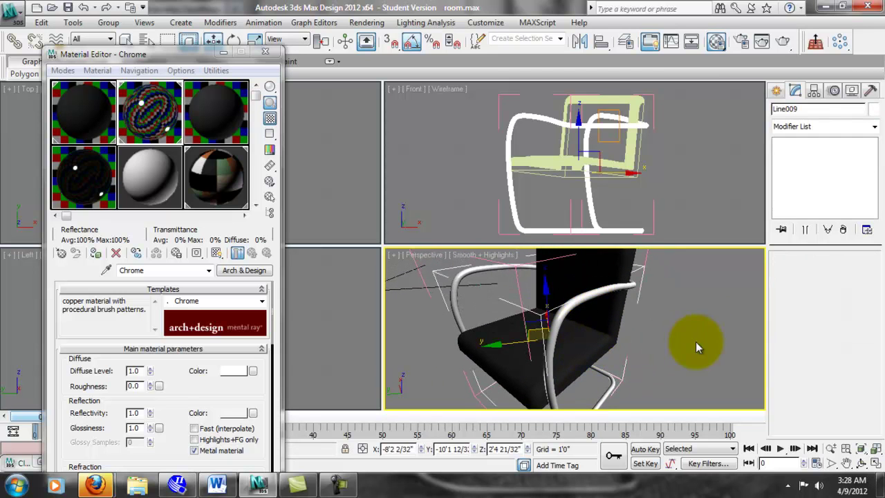
- Delete the small button cylinders one by one from the seat cushion inside the open chair group
{"action": "left_click", "coordinate": [491, 329]}
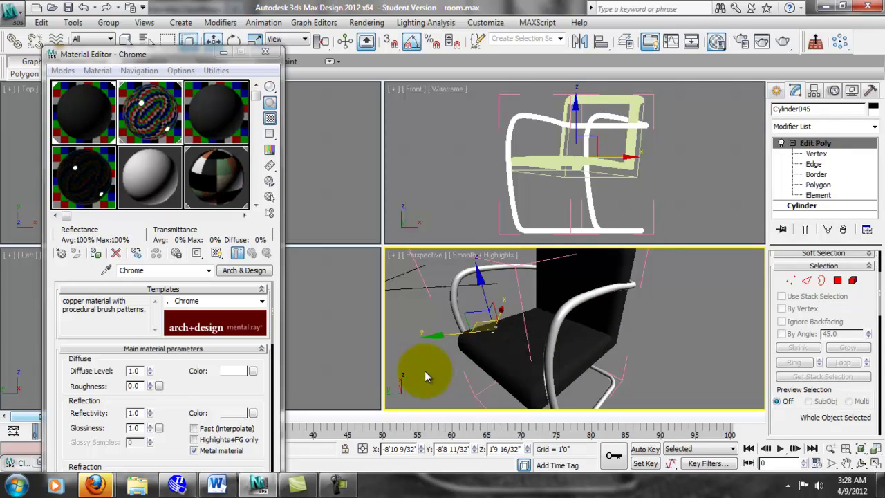
{"action": "left_click", "coordinate": [425, 371]}
{"action": "scroll", "coordinate": [489, 341], "scroll_direction": "down", "scroll_amount": 3}
{"action": "middle_click_drag", "start_coordinate": [489, 340], "coordinate": [547, 336]}
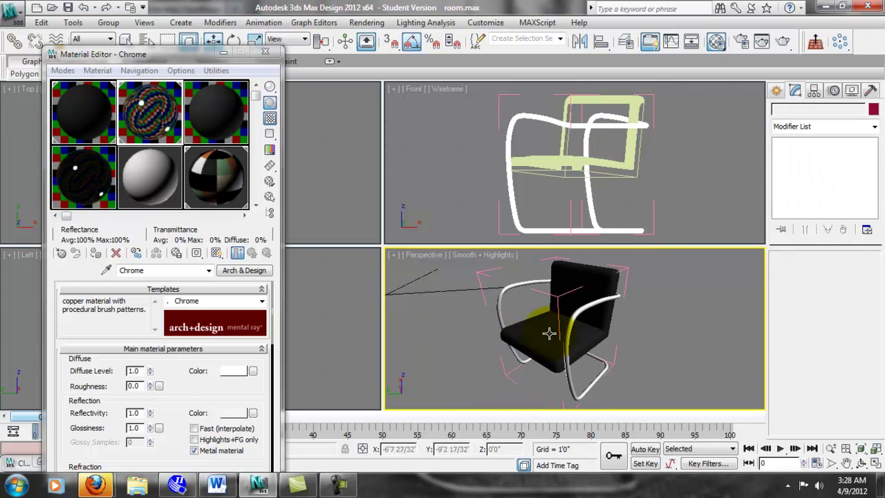
{"action": "scroll", "coordinate": [504, 326], "scroll_direction": "up", "scroll_amount": 4}
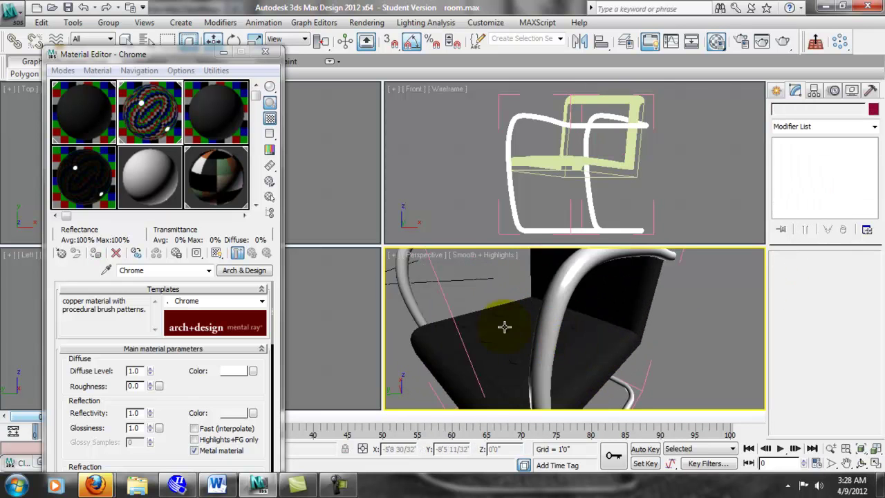
{"action": "left_click", "coordinate": [464, 324]}
{"action": "left_click", "coordinate": [476, 312]}
{"action": "left_click", "coordinate": [486, 311]}
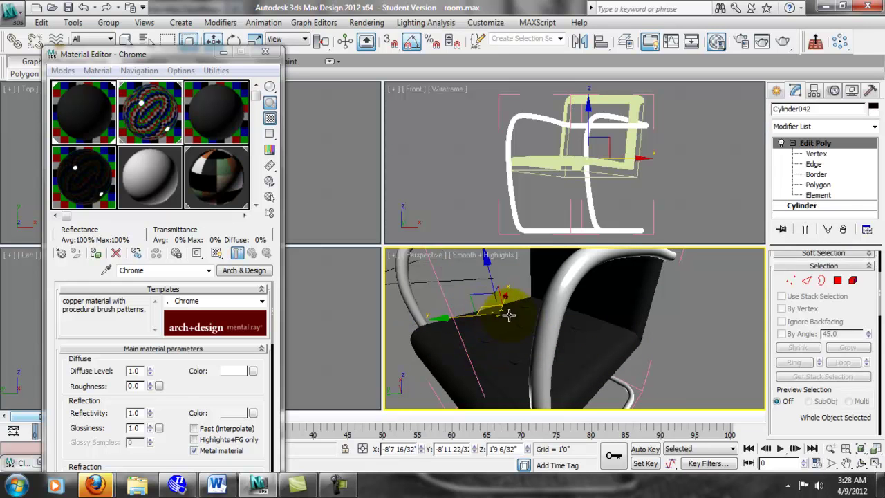
{"action": "left_click", "coordinate": [528, 363], "text": "ctrl"}
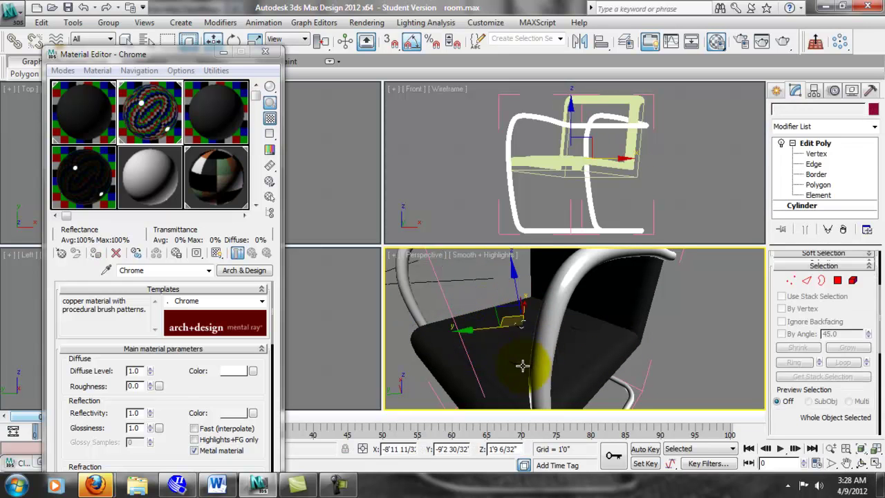
{"action": "left_click", "coordinate": [527, 363]}
{"action": "left_click", "coordinate": [571, 342]}
{"action": "middle_click_drag", "start_coordinate": [532, 340], "coordinate": [564, 347], "text": "alt"}
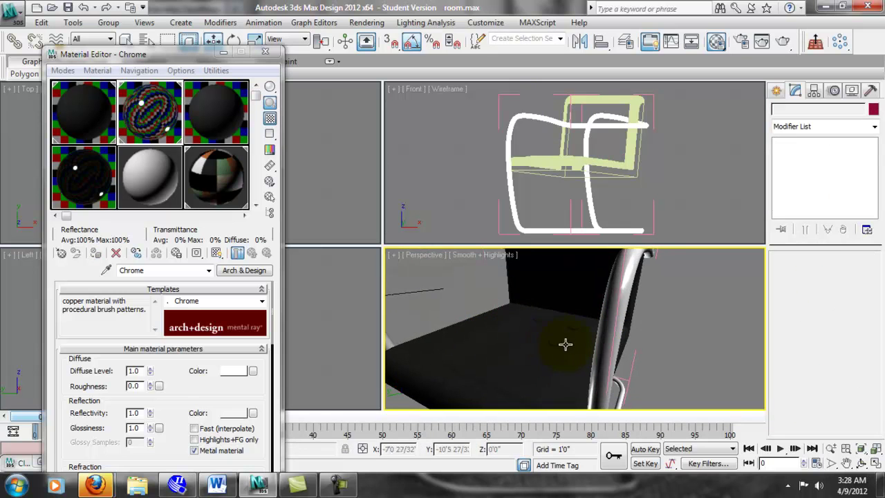
{"action": "left_click", "coordinate": [558, 338]}
{"action": "left_click", "coordinate": [570, 339]}
{"action": "left_click", "coordinate": [571, 332]}
{"action": "left_click", "coordinate": [541, 318]}
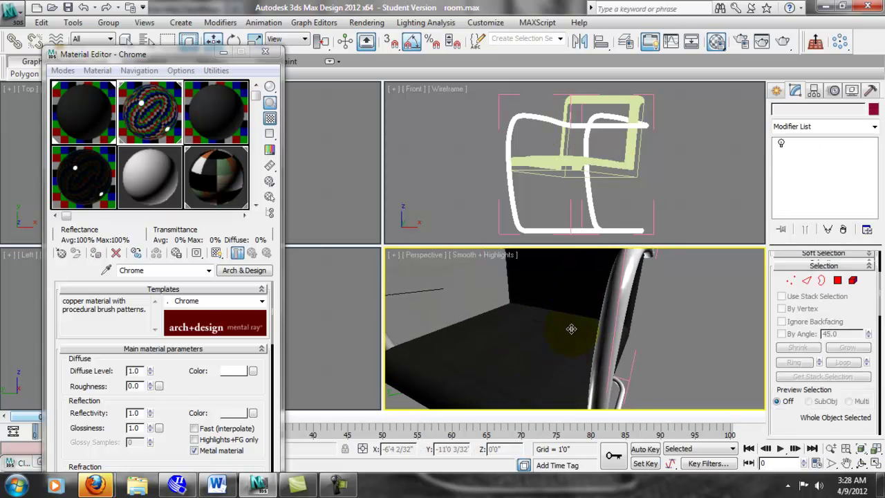
{"action": "scroll", "coordinate": [571, 350], "scroll_direction": "down", "scroll_amount": 4}
{"action": "mouse_move", "coordinate": [560, 349]}
{"action": "middle_mouse_down", "text": "alt"}
{"action": "mouse_move", "coordinate": [588, 336]}
{"action": "mouse_move", "coordinate": [560, 306]}
{"action": "mouse_move", "coordinate": [543, 352]}
{"action": "middle_mouse_up", "text": "alt"}
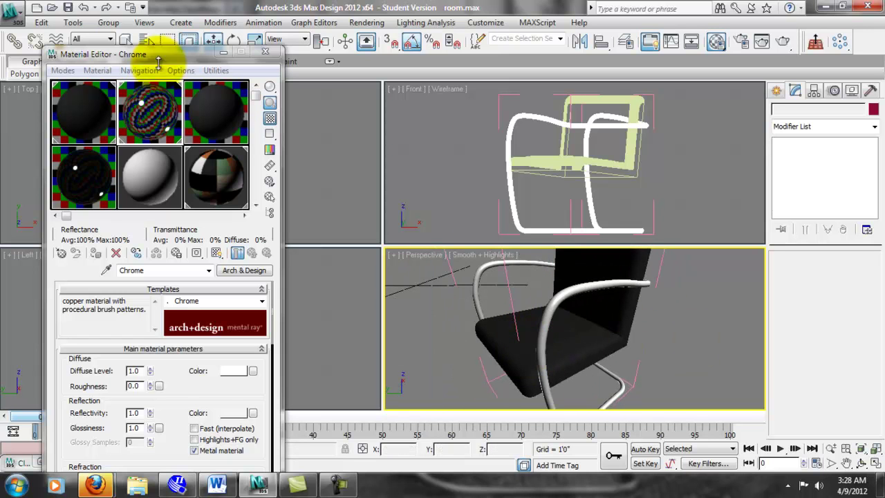
- Close the open Chair004 group by way of one of its parts
{"action": "left_click", "coordinate": [108, 22]}
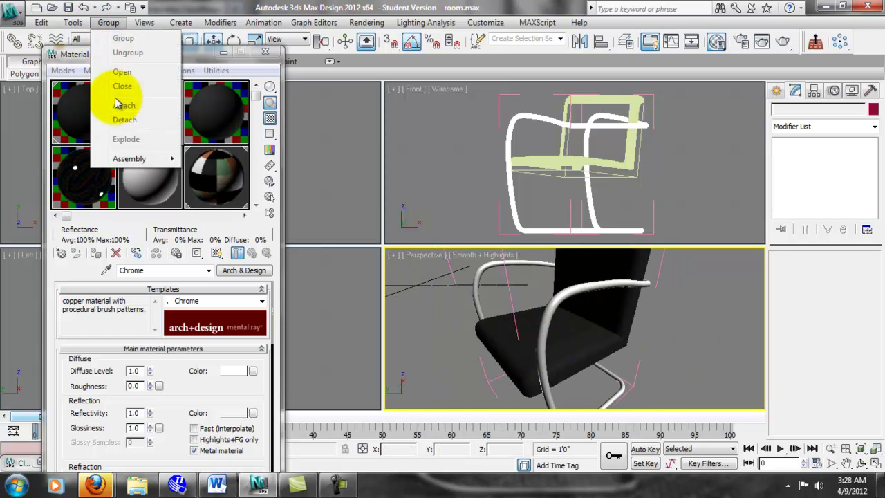
{"action": "left_click", "coordinate": [385, 175]}
{"action": "left_click", "coordinate": [108, 22]}
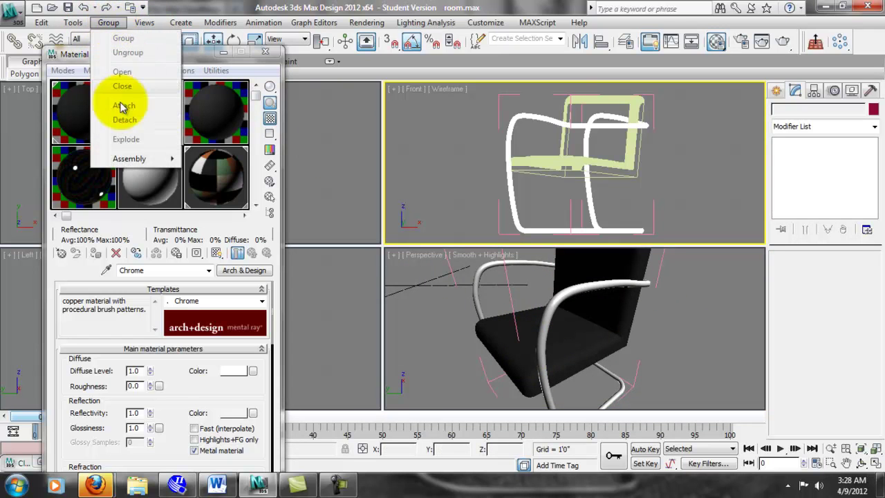
{"action": "left_click", "coordinate": [473, 306]}
{"action": "left_click", "coordinate": [108, 22]}
{"action": "left_click", "coordinate": [125, 87]}
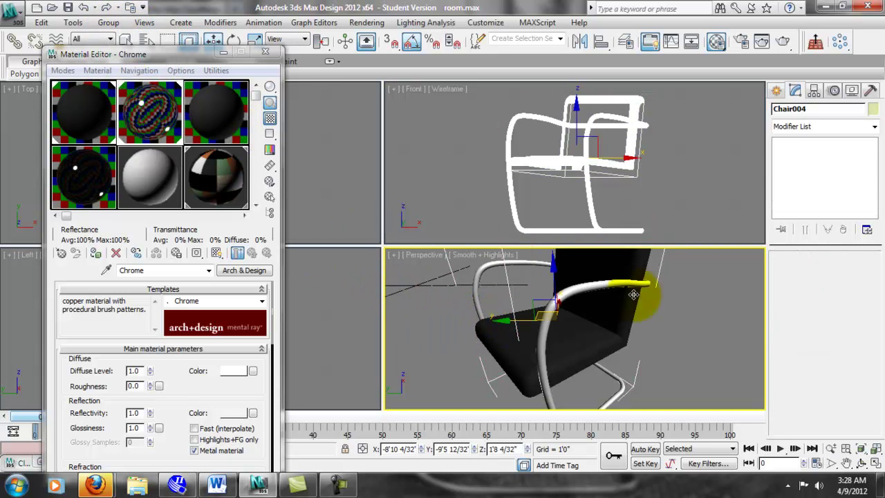
- Deselect the chair, close the Material Editor and exit isolation mode to bring back the whole room
{"action": "left_click", "coordinate": [694, 300]}
{"action": "left_click", "coordinate": [264, 52]}
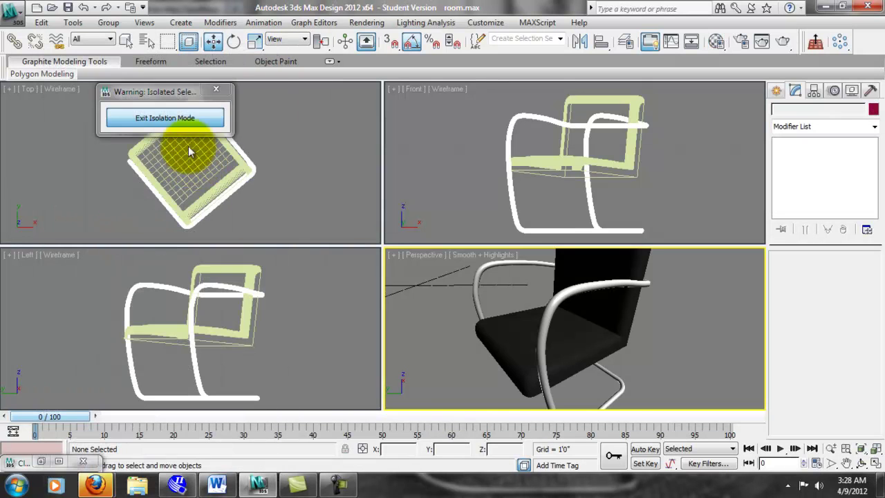
{"action": "left_click", "coordinate": [192, 119]}
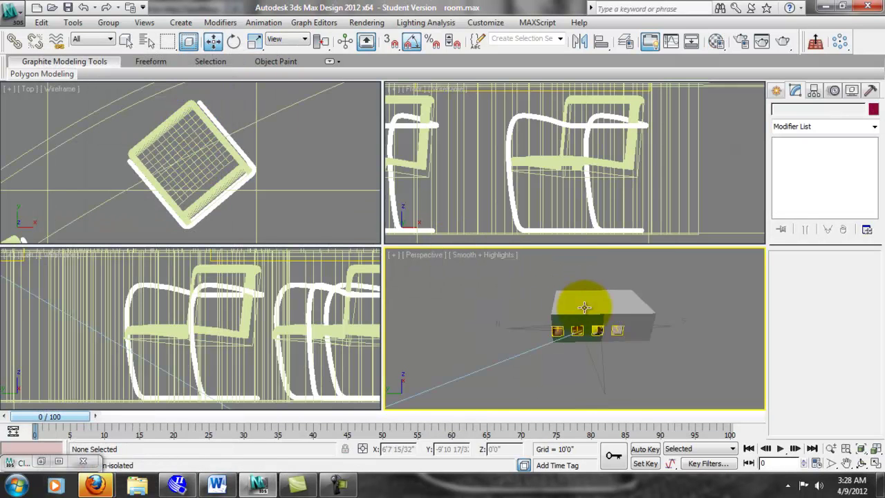
- Select Chair002 through the room's windows in Perspective and frame it to examine its materials beside the counter
{"action": "scroll", "coordinate": [613, 359], "scroll_direction": "up", "scroll_amount": 7}
{"action": "middle_click_drag", "start_coordinate": [675, 354], "coordinate": [642, 351]}
{"action": "scroll", "coordinate": [699, 346], "scroll_direction": "up", "scroll_amount": 2}
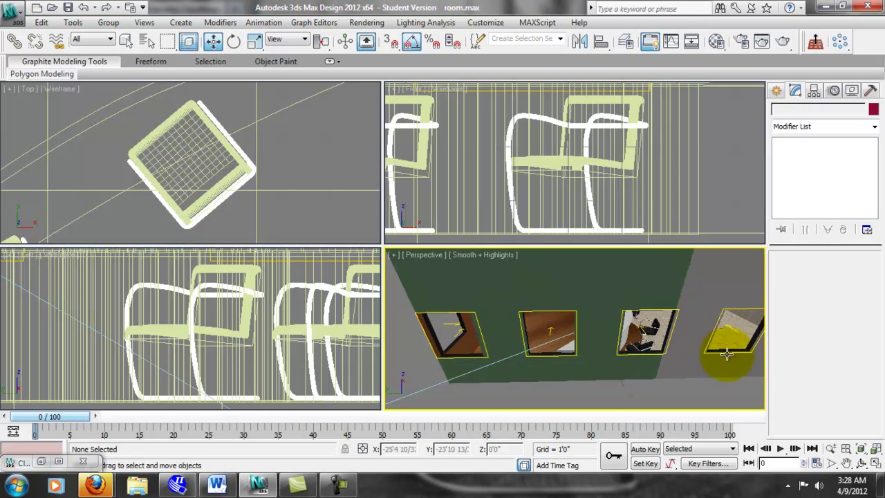
{"action": "scroll", "coordinate": [697, 344], "scroll_direction": "up", "scroll_amount": 1}
{"action": "left_click", "coordinate": [661, 326]}
{"action": "key", "text": "z"}
{"action": "middle_click_drag", "start_coordinate": [673, 337], "coordinate": [478, 401], "text": "alt"}
{"action": "left_click", "coordinate": [499, 387]}
{"action": "key", "text": "z"}
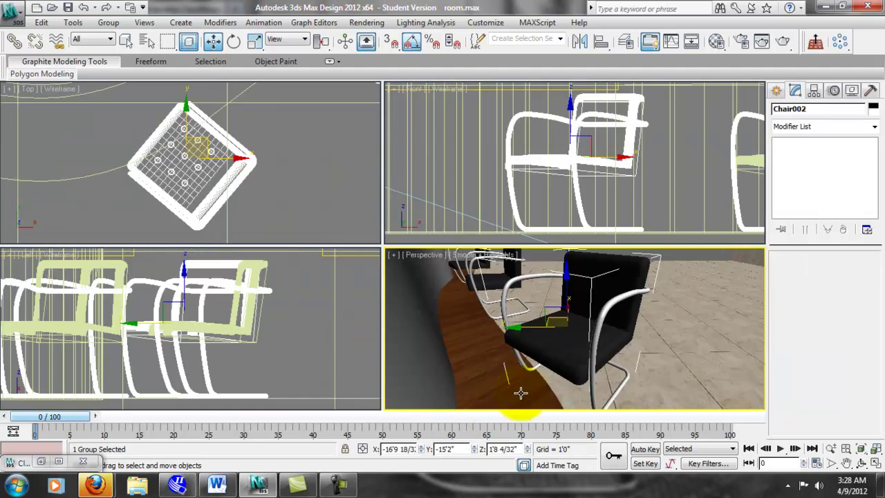
- Select Chair003 in front of the counter and display edged faces on the shaded objects in the Perspective view
{"action": "middle_click_drag", "start_coordinate": [574, 343], "coordinate": [567, 376], "text": "alt"}
{"action": "mouse_move", "coordinate": [597, 319]}
{"action": "middle_mouse_down"}
{"action": "mouse_move", "coordinate": [576, 364]}
{"action": "mouse_move", "coordinate": [560, 366]}
{"action": "mouse_move", "coordinate": [543, 350]}
{"action": "mouse_move", "coordinate": [624, 348]}
{"action": "mouse_move", "coordinate": [563, 364]}
{"action": "mouse_move", "coordinate": [477, 352]}
{"action": "mouse_move", "coordinate": [681, 339]}
{"action": "mouse_move", "coordinate": [618, 371]}
{"action": "mouse_move", "coordinate": [598, 331]}
{"action": "middle_mouse_up"}
{"action": "scroll", "coordinate": [579, 367], "scroll_direction": "down", "scroll_amount": 4}
{"action": "left_click", "coordinate": [605, 342]}
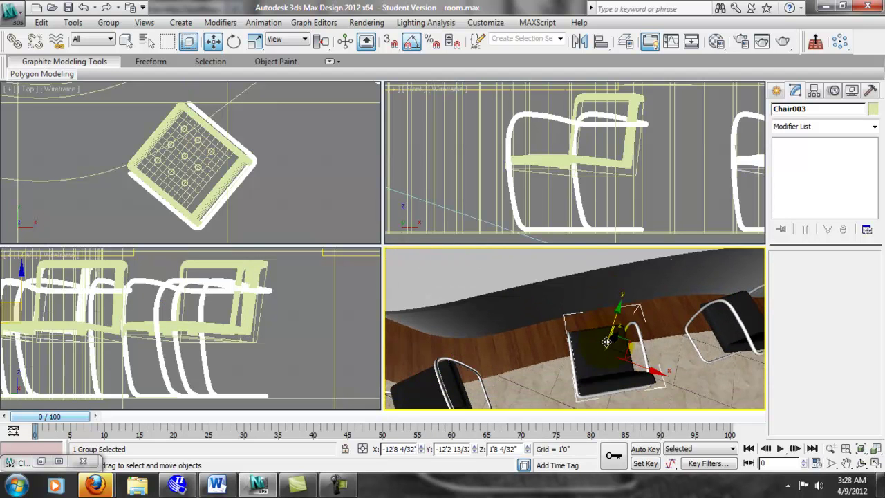
{"action": "right_click", "coordinate": [600, 342]}
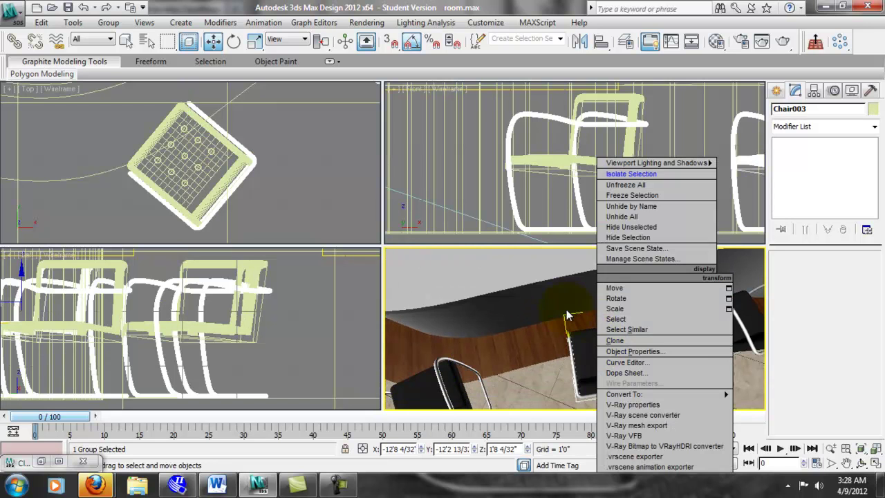
{"action": "left_click", "coordinate": [561, 393]}
{"action": "scroll", "coordinate": [564, 394], "scroll_direction": "down", "scroll_amount": 3}
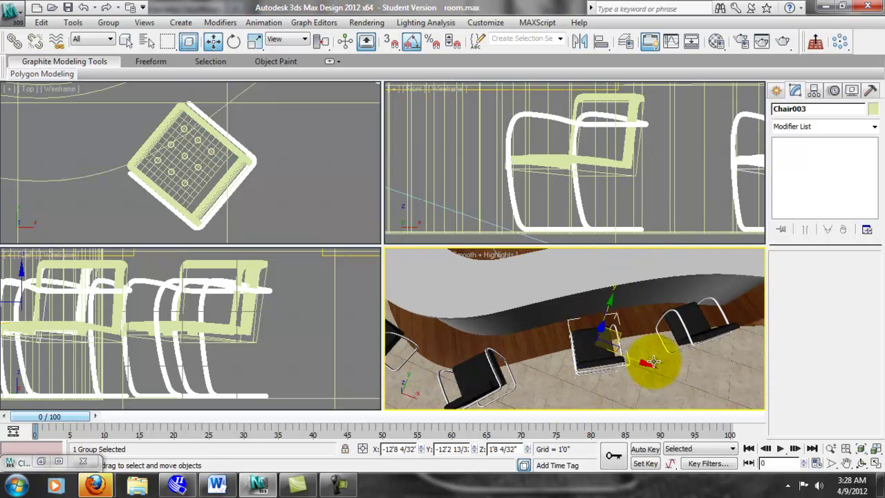
{"action": "left_click", "coordinate": [468, 257]}
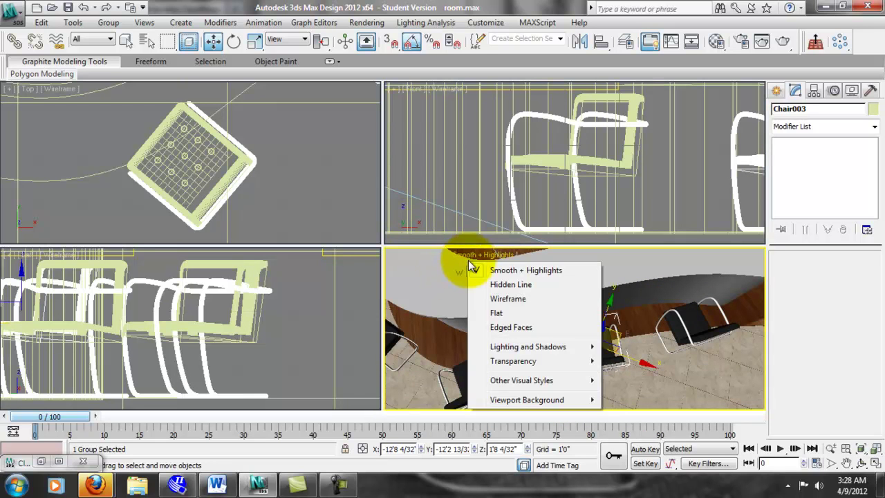
{"action": "left_click", "coordinate": [525, 326]}
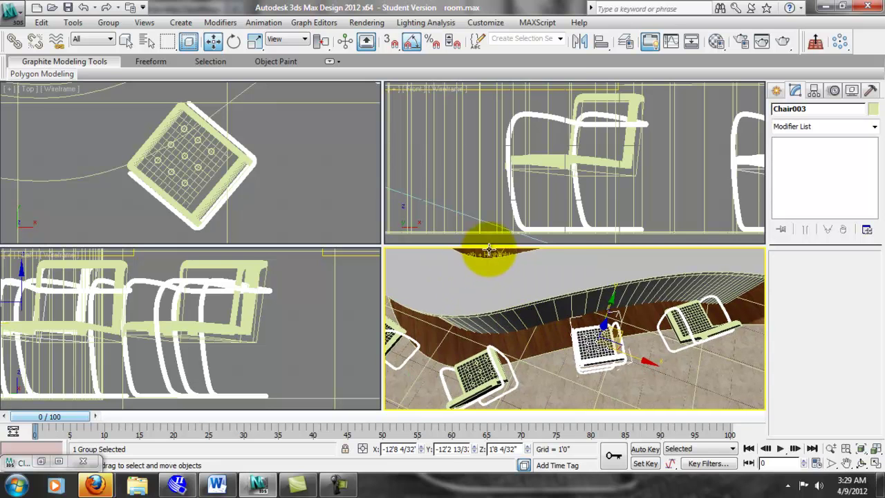
- Switch the Perspective view to Camera001, then adjust the camera's field of view and dolly it to frame the counter and chairs
{"action": "left_click", "coordinate": [430, 258]}
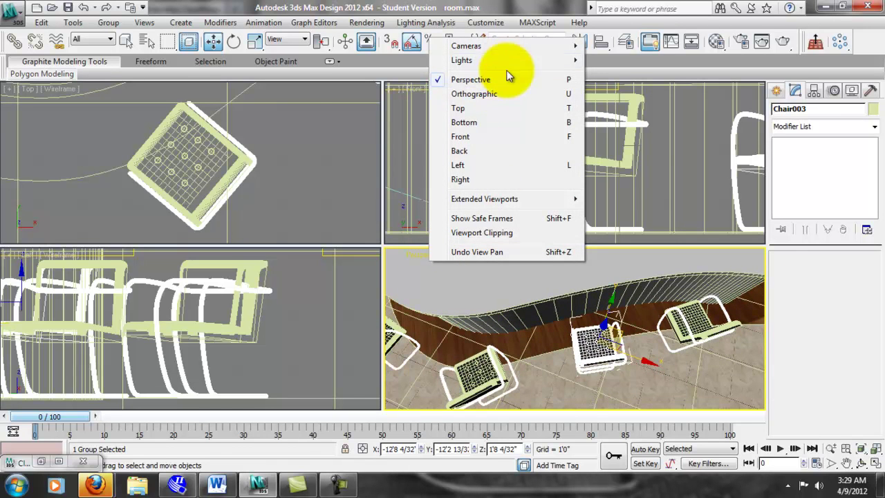
{"action": "left_click", "coordinate": [619, 47]}
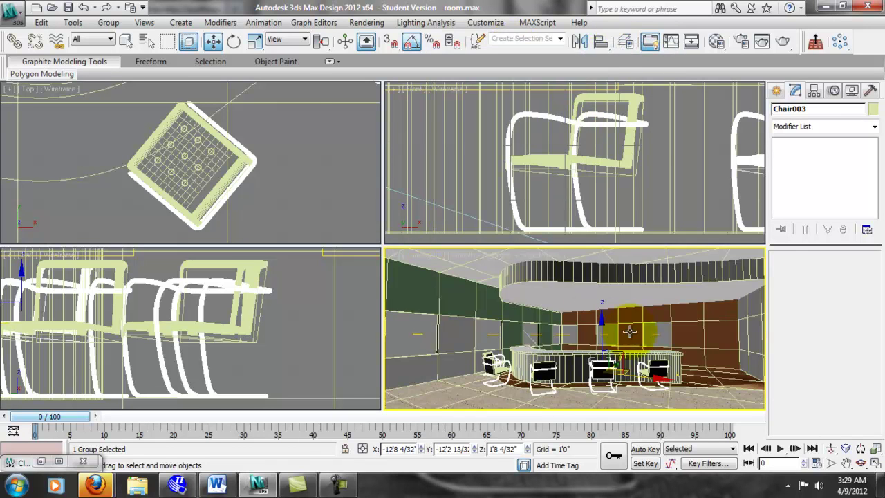
{"action": "left_click", "coordinate": [831, 463]}
{"action": "left_click_drag", "start_coordinate": [573, 385], "coordinate": [575, 382]}
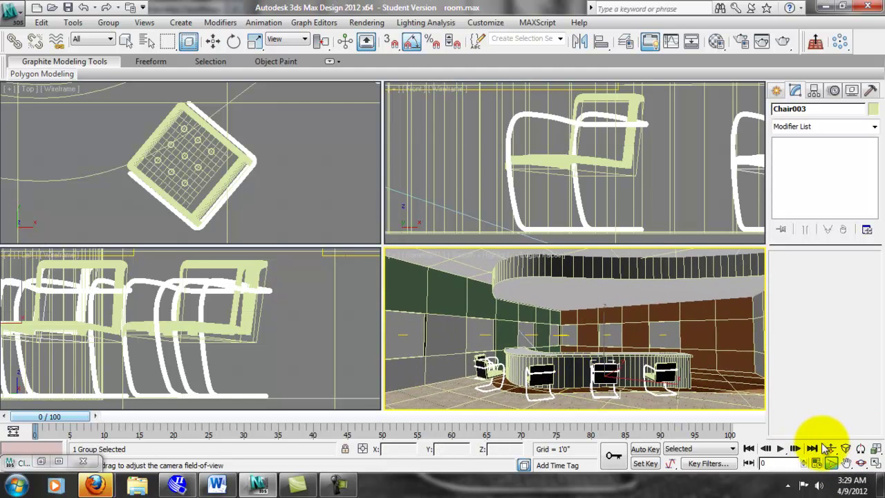
{"action": "left_click", "coordinate": [830, 449]}
{"action": "left_click_drag", "start_coordinate": [634, 374], "coordinate": [649, 239]}
- Orbit Camera001 to a lower angle on the counter and fine-tune its field of view and perspective
{"action": "left_click", "coordinate": [860, 463]}
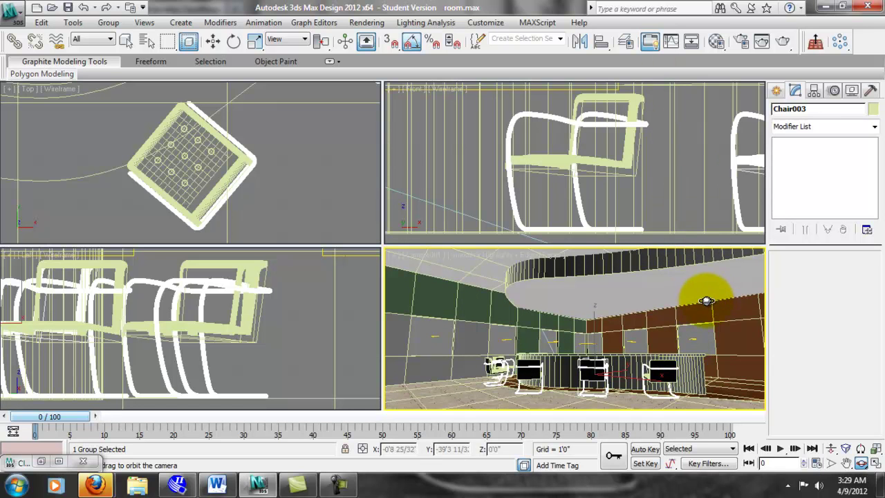
{"action": "left_click", "coordinate": [830, 463]}
{"action": "left_click_drag", "start_coordinate": [579, 339], "coordinate": [586, 312]}
{"action": "left_click", "coordinate": [845, 448]}
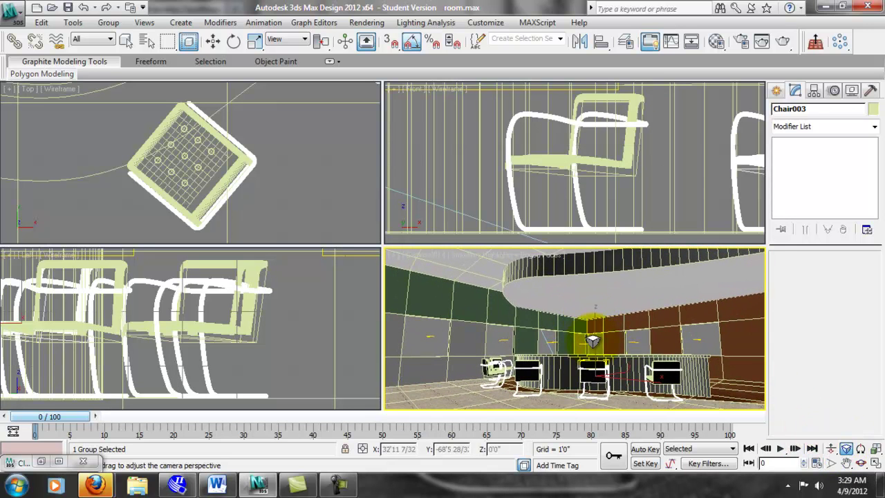
{"action": "left_click_drag", "start_coordinate": [596, 387], "coordinate": [571, 124]}
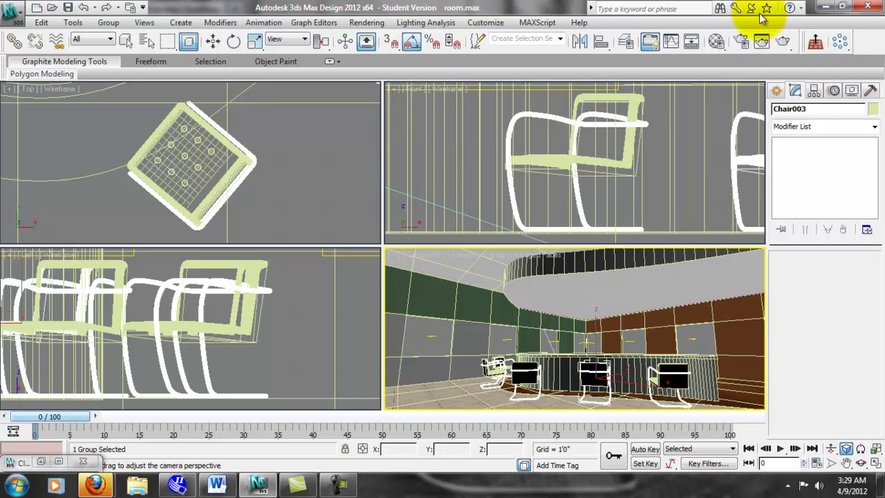
- Render the Camera001 view, move the render progress dialog clear, and minimize the rendered frame window
{"action": "left_click", "coordinate": [781, 42]}
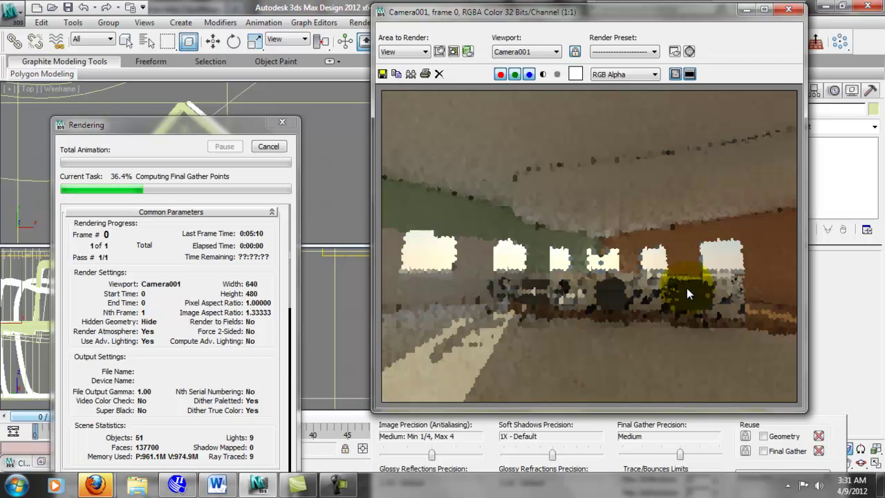
{"action": "left_click_drag", "start_coordinate": [255, 128], "coordinate": [233, 22]}
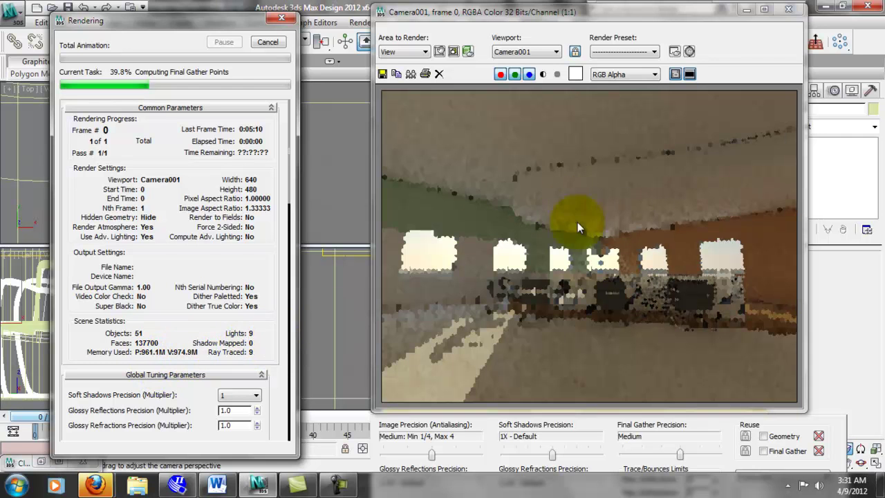
{"action": "left_click", "coordinate": [746, 10]}
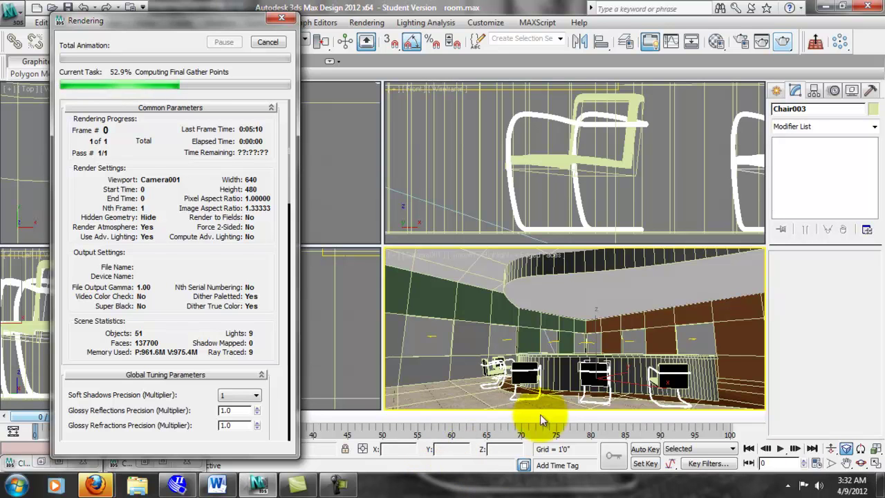
- Close the Firefox Downloads and Google Image Result windows, and restore the minimized Camera001 render window
{"action": "mouse_move", "coordinate": [260, 488]}
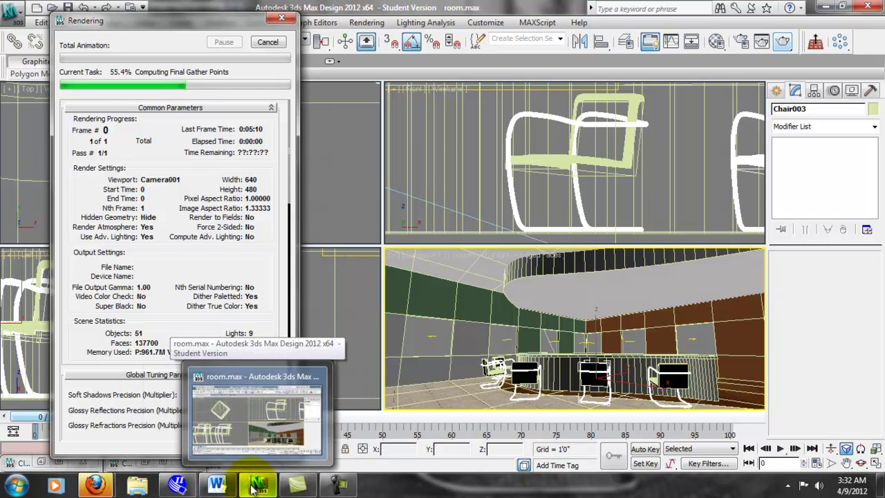
{"action": "mouse_move", "coordinate": [882, 484]}
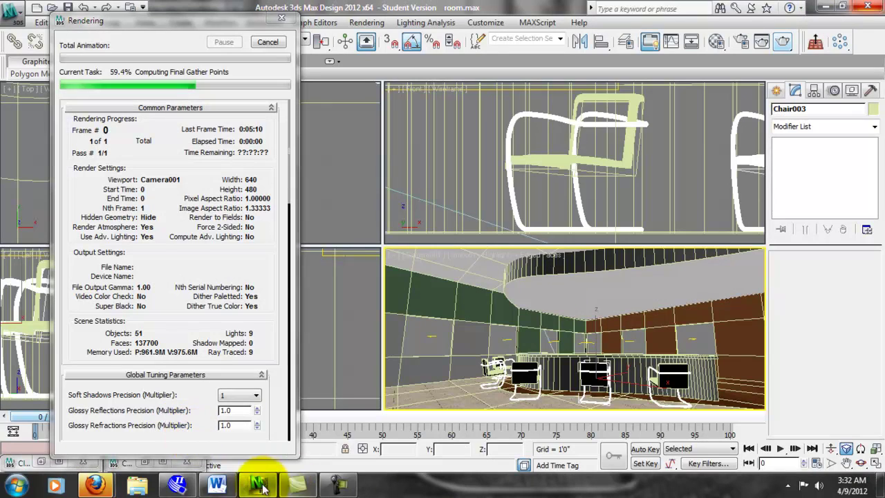
{"action": "mouse_move", "coordinate": [104, 487]}
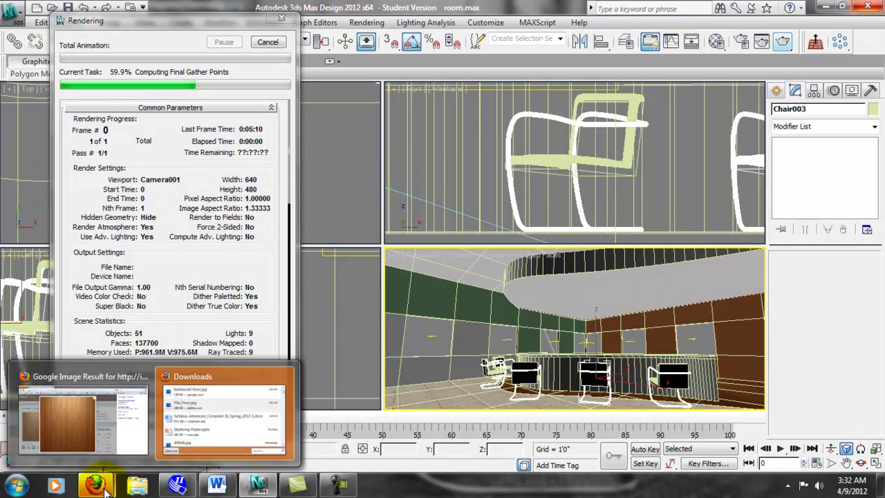
{"action": "left_click", "coordinate": [284, 376]}
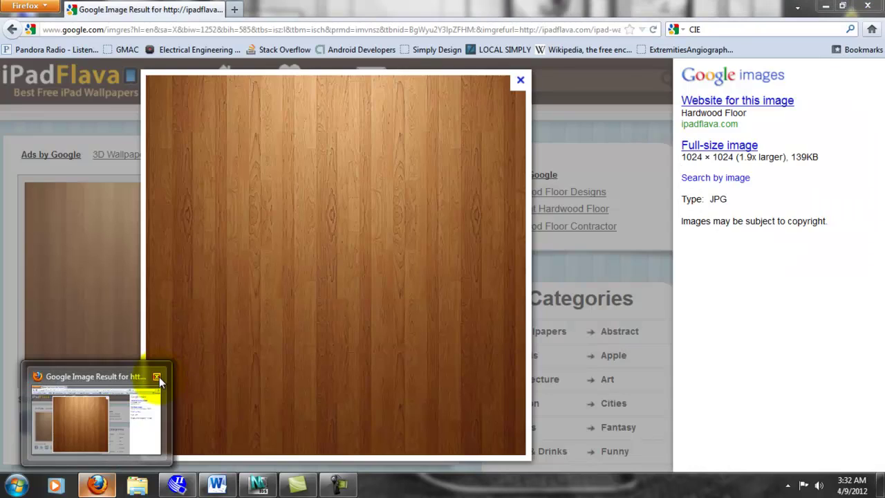
{"action": "left_click", "coordinate": [158, 377]}
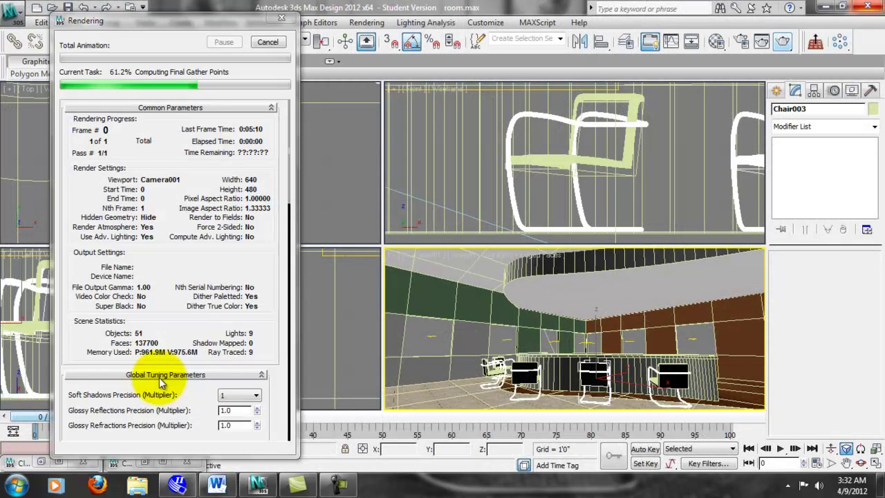
{"action": "left_click", "coordinate": [144, 461]}
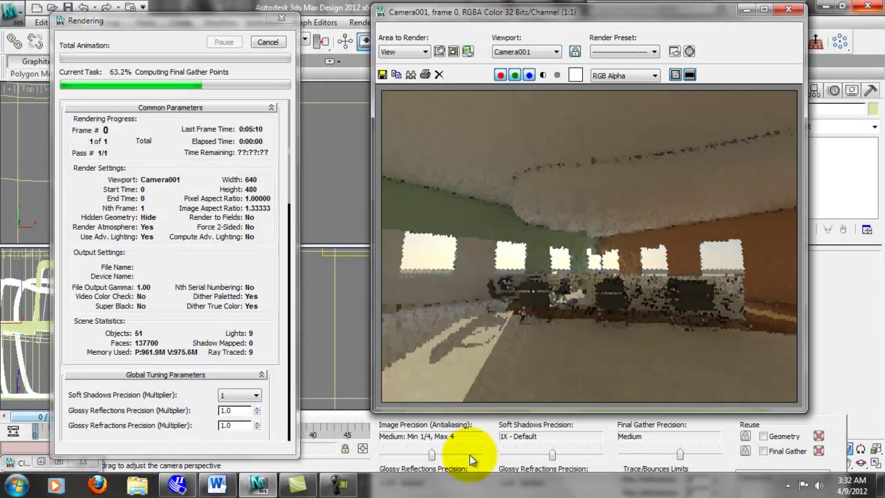